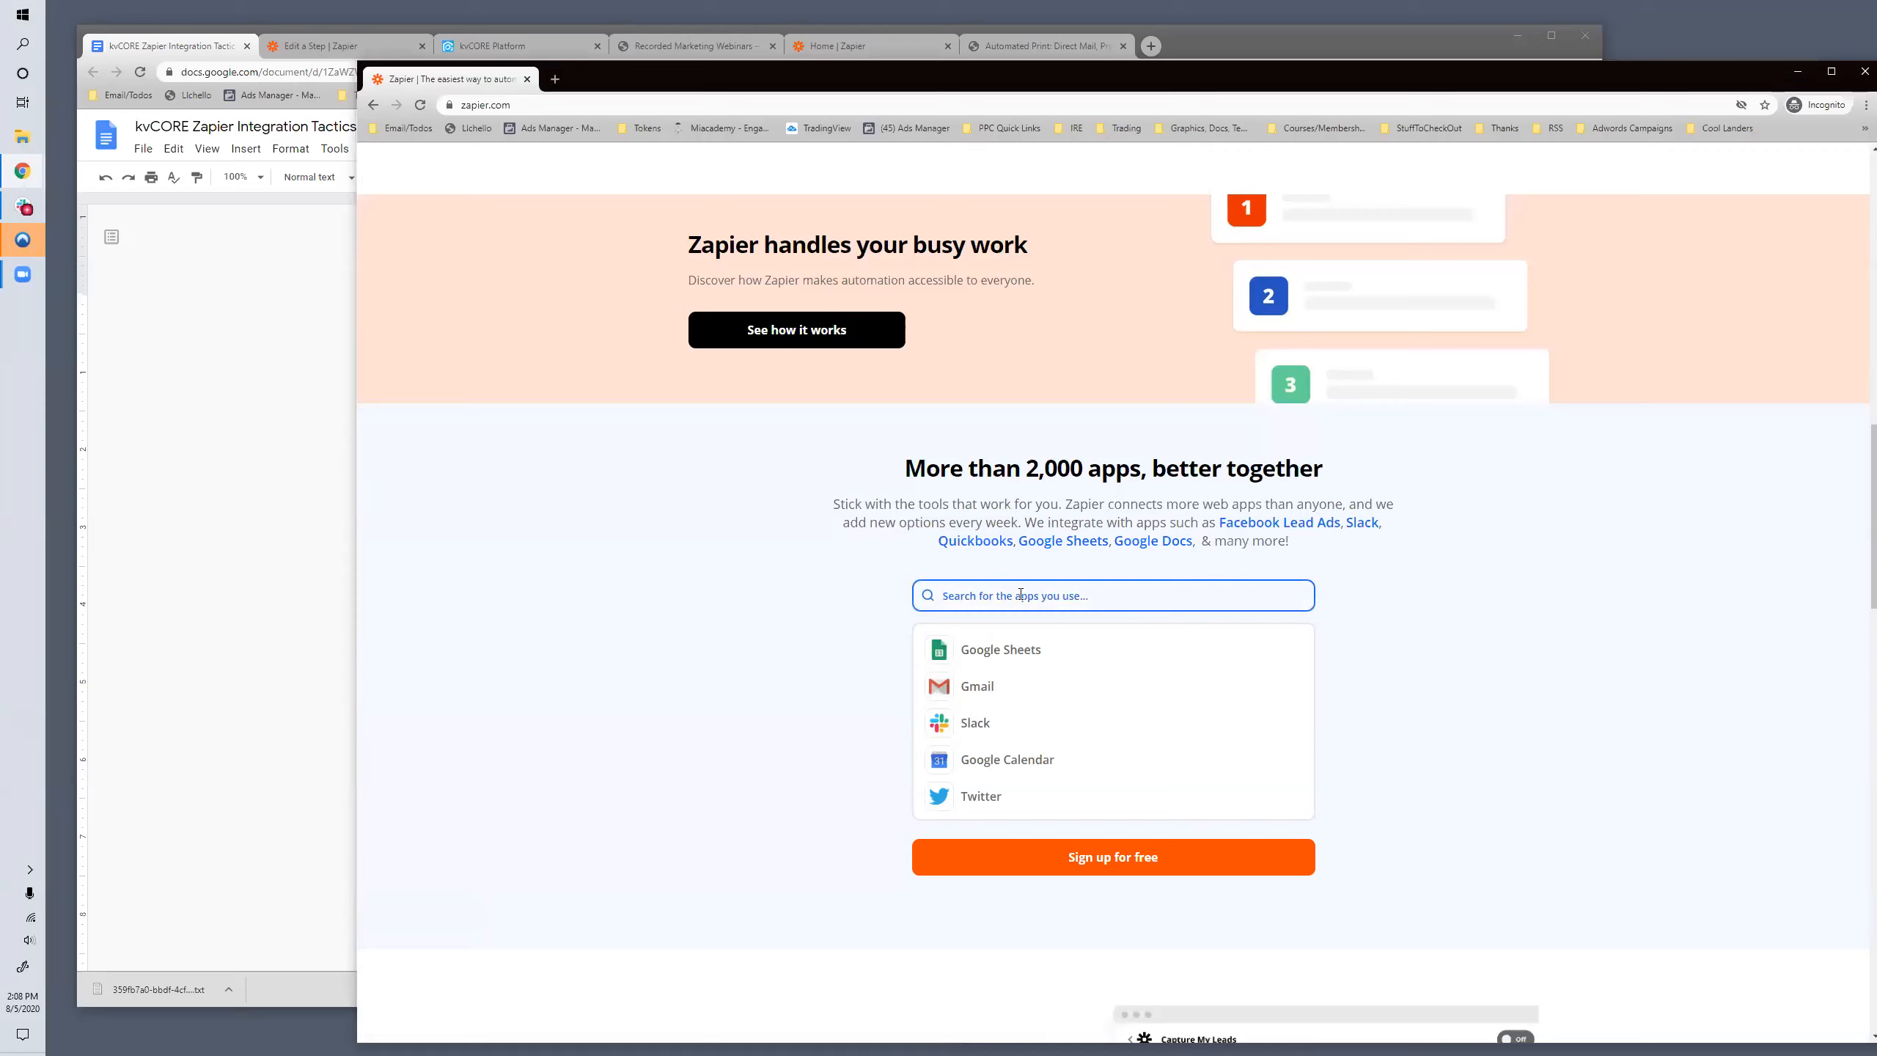
- Search Zapier's app directory for "top product" and select Top Producer
type("top product")
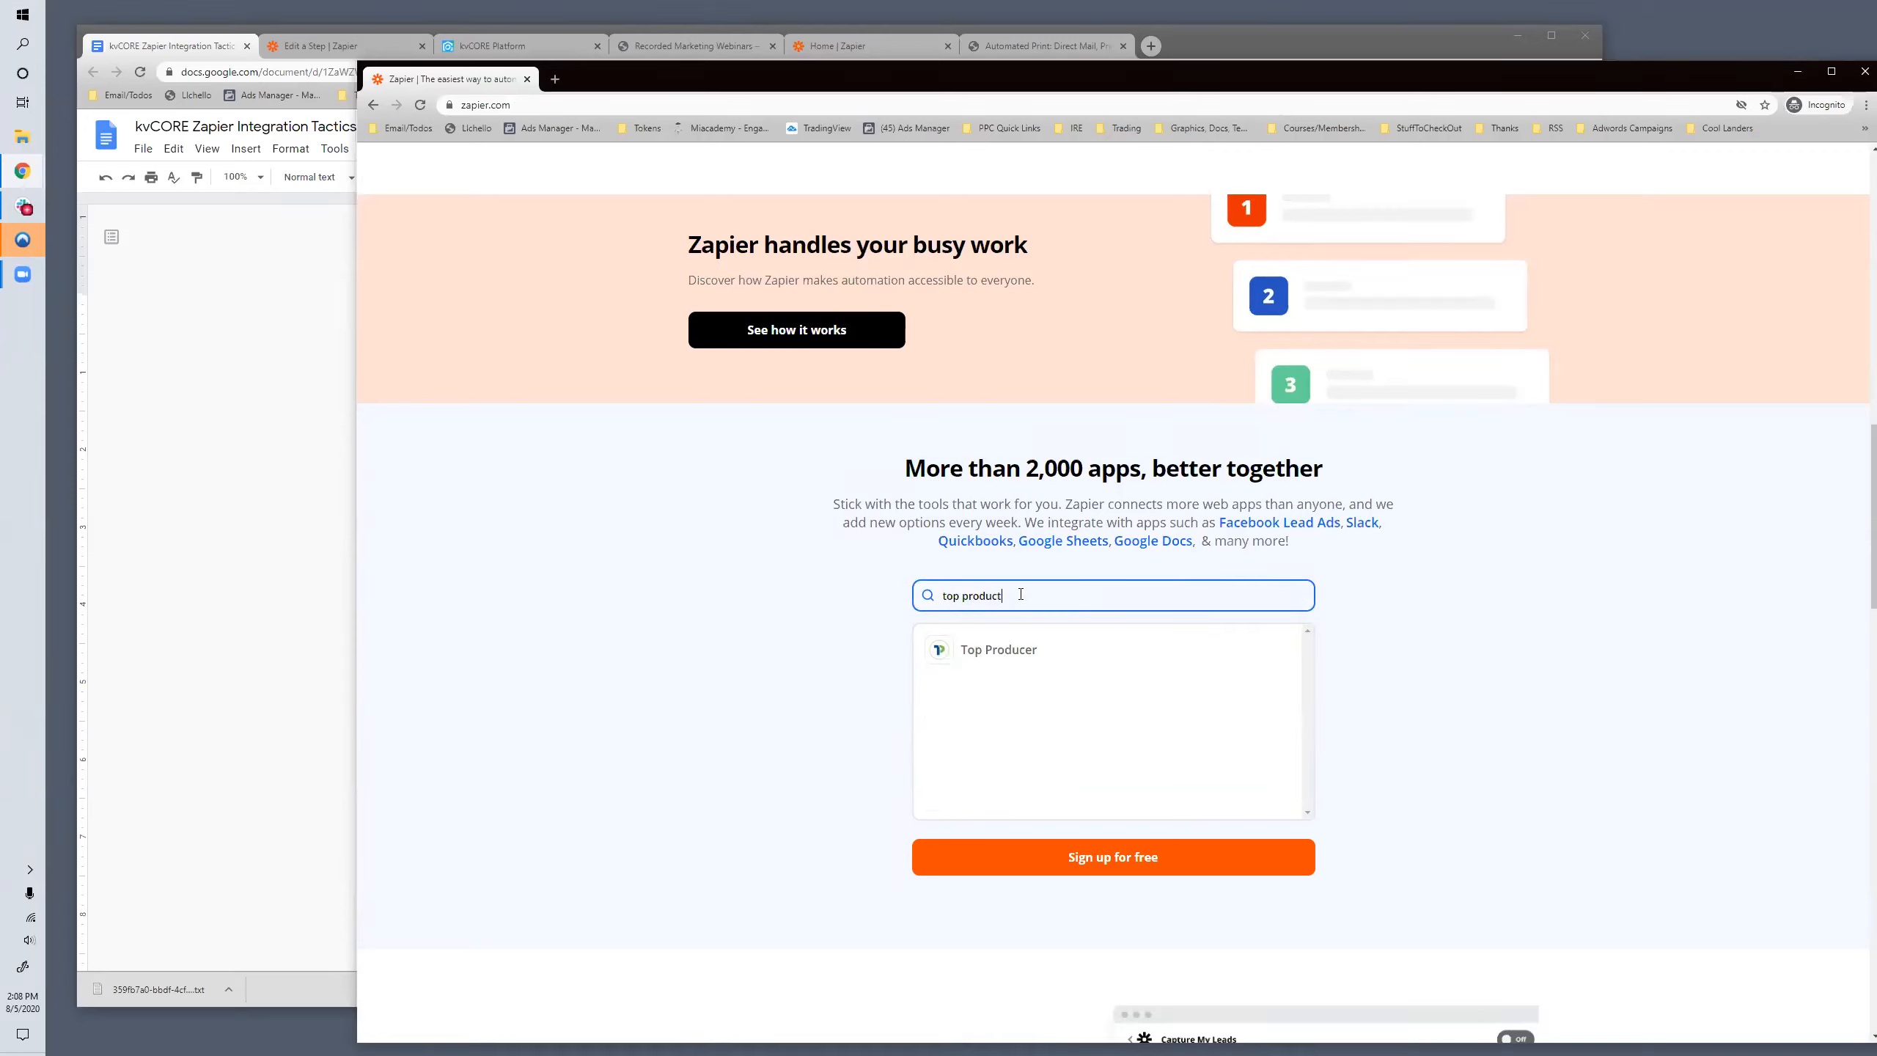
left_click(981, 642)
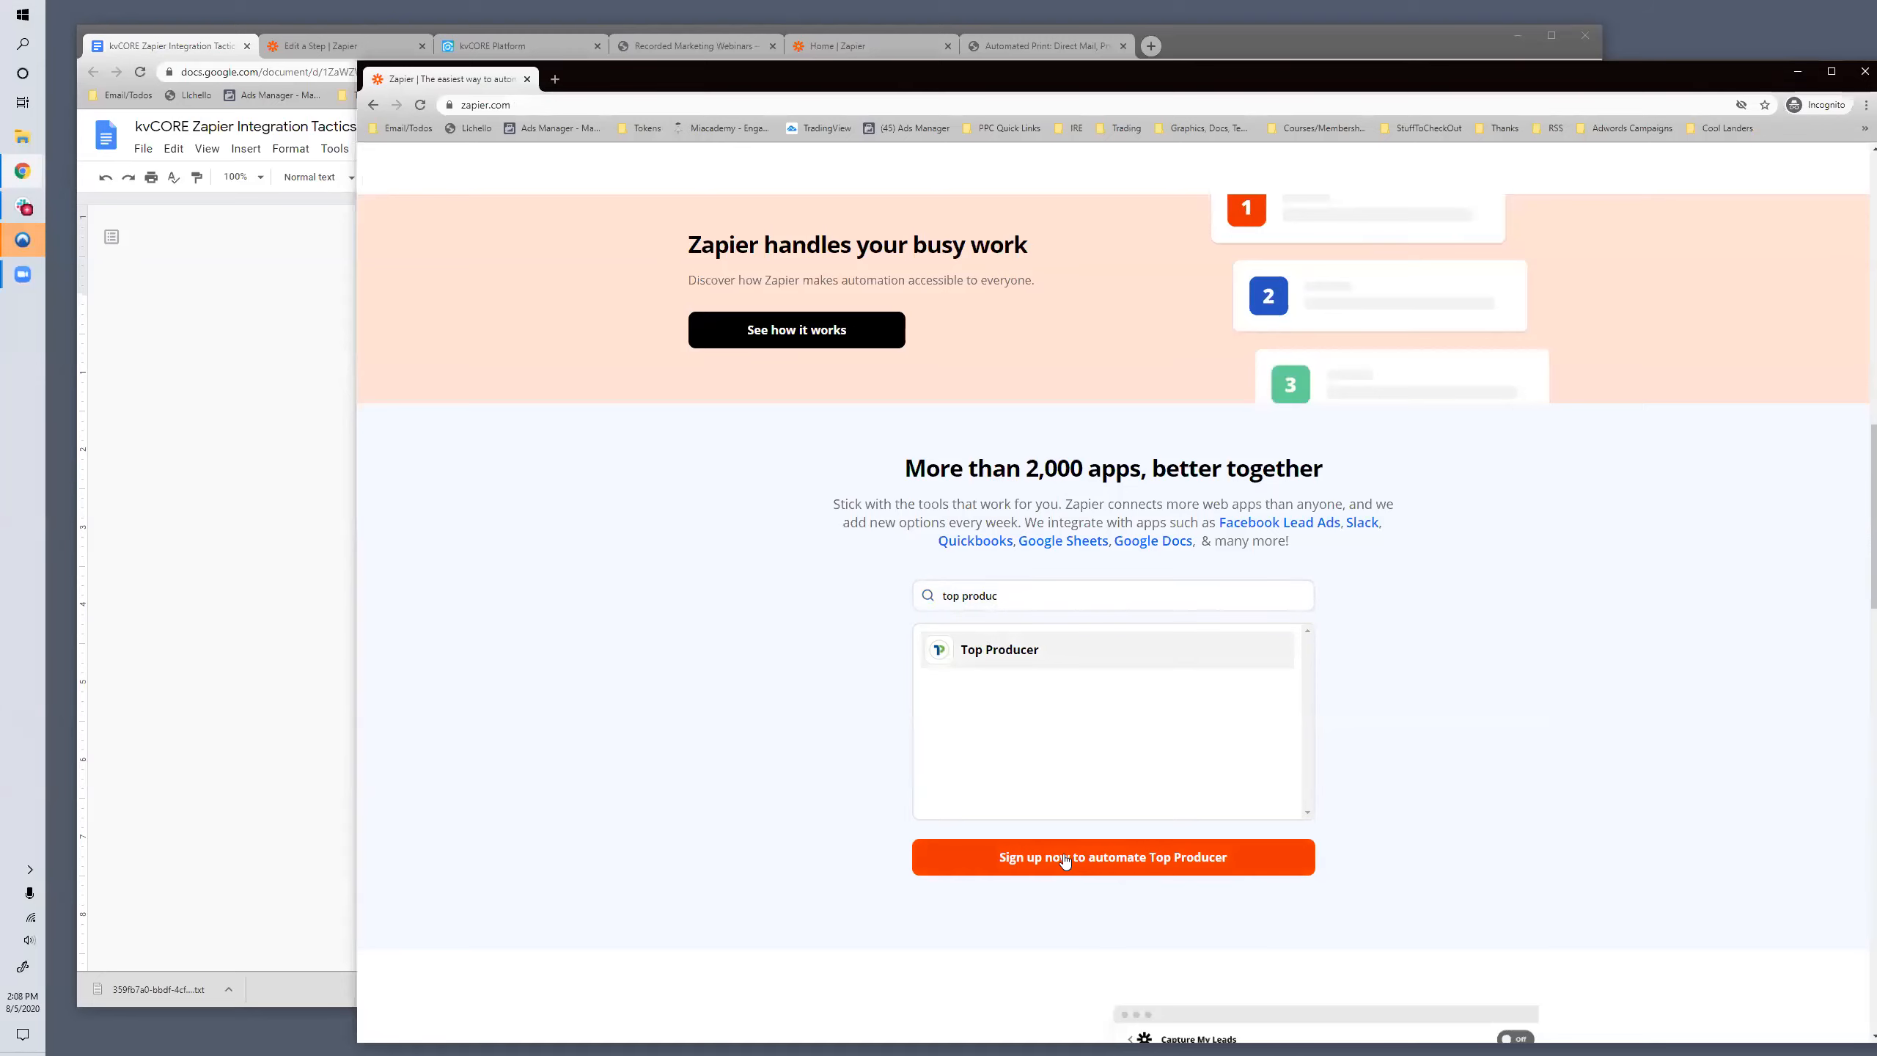
scroll(1064, 850, "down", 2)
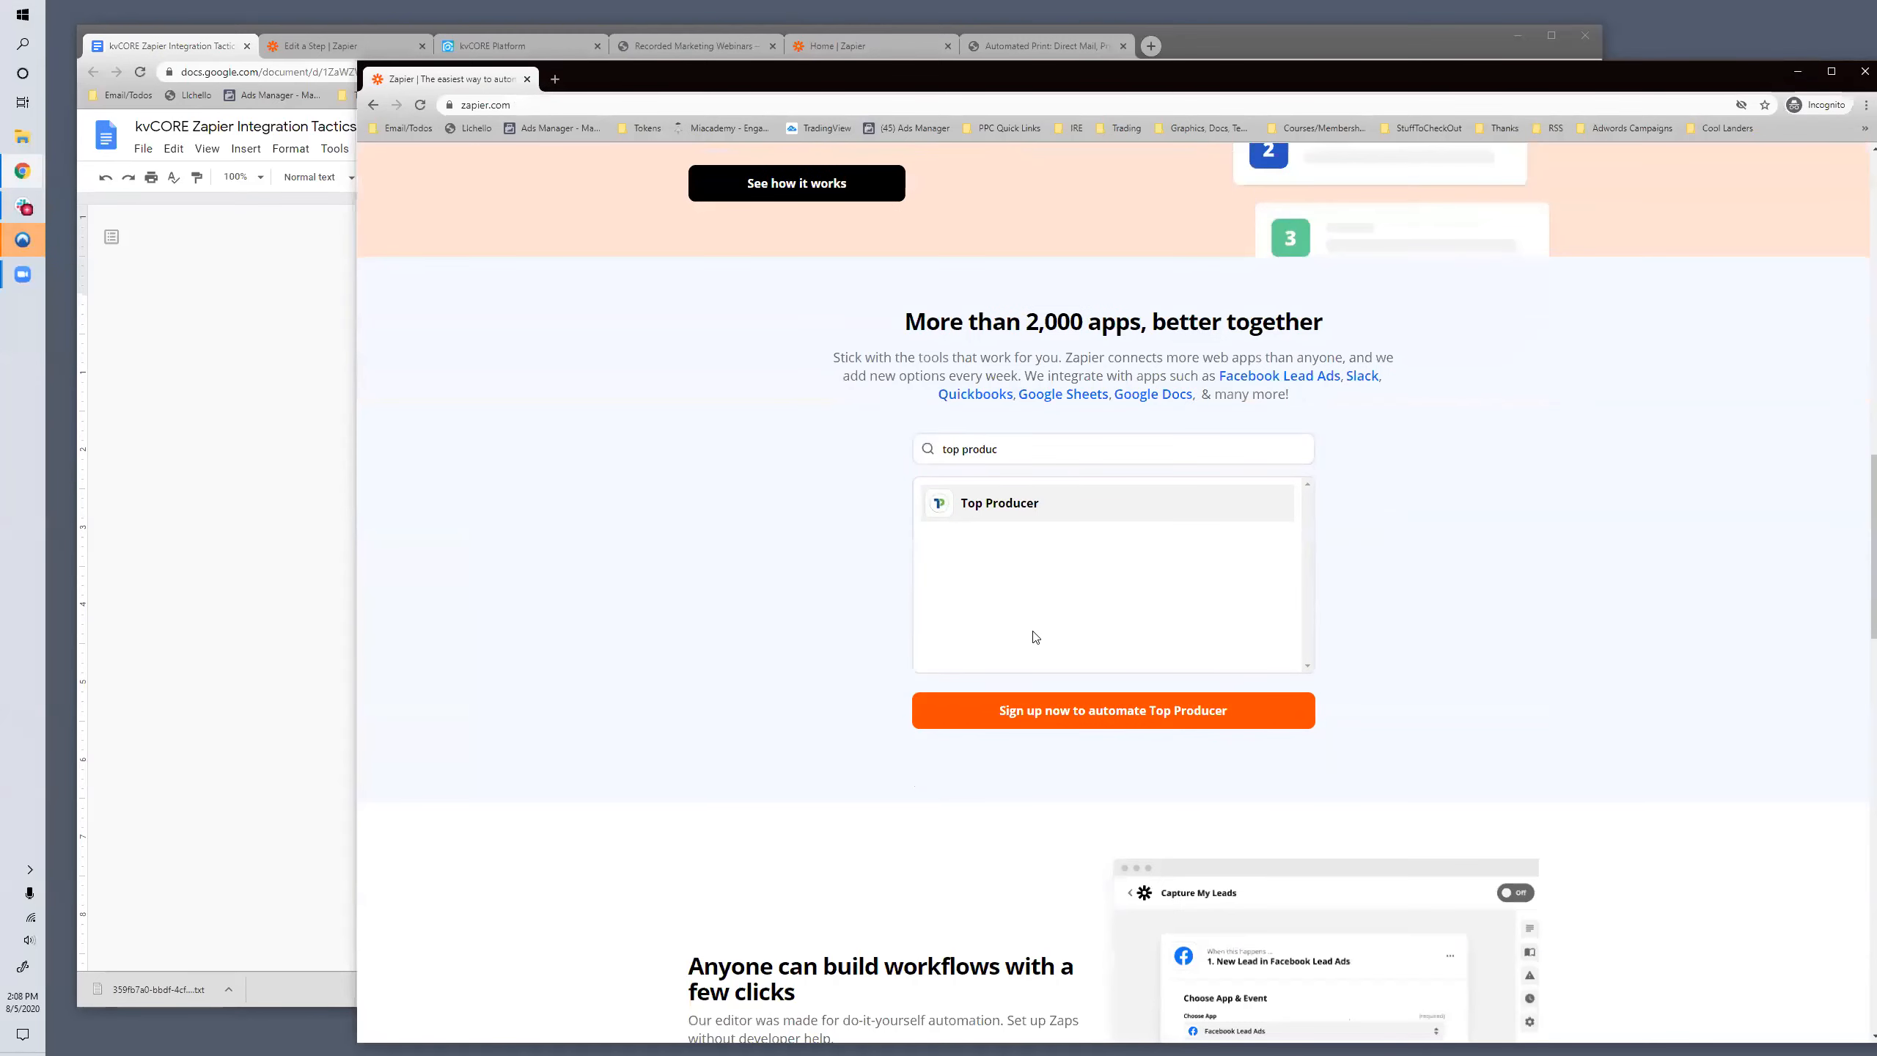
- Search the app directory for "bold leads" and clear the search
left_click_drag(1007, 448, 895, 448)
type("bo")
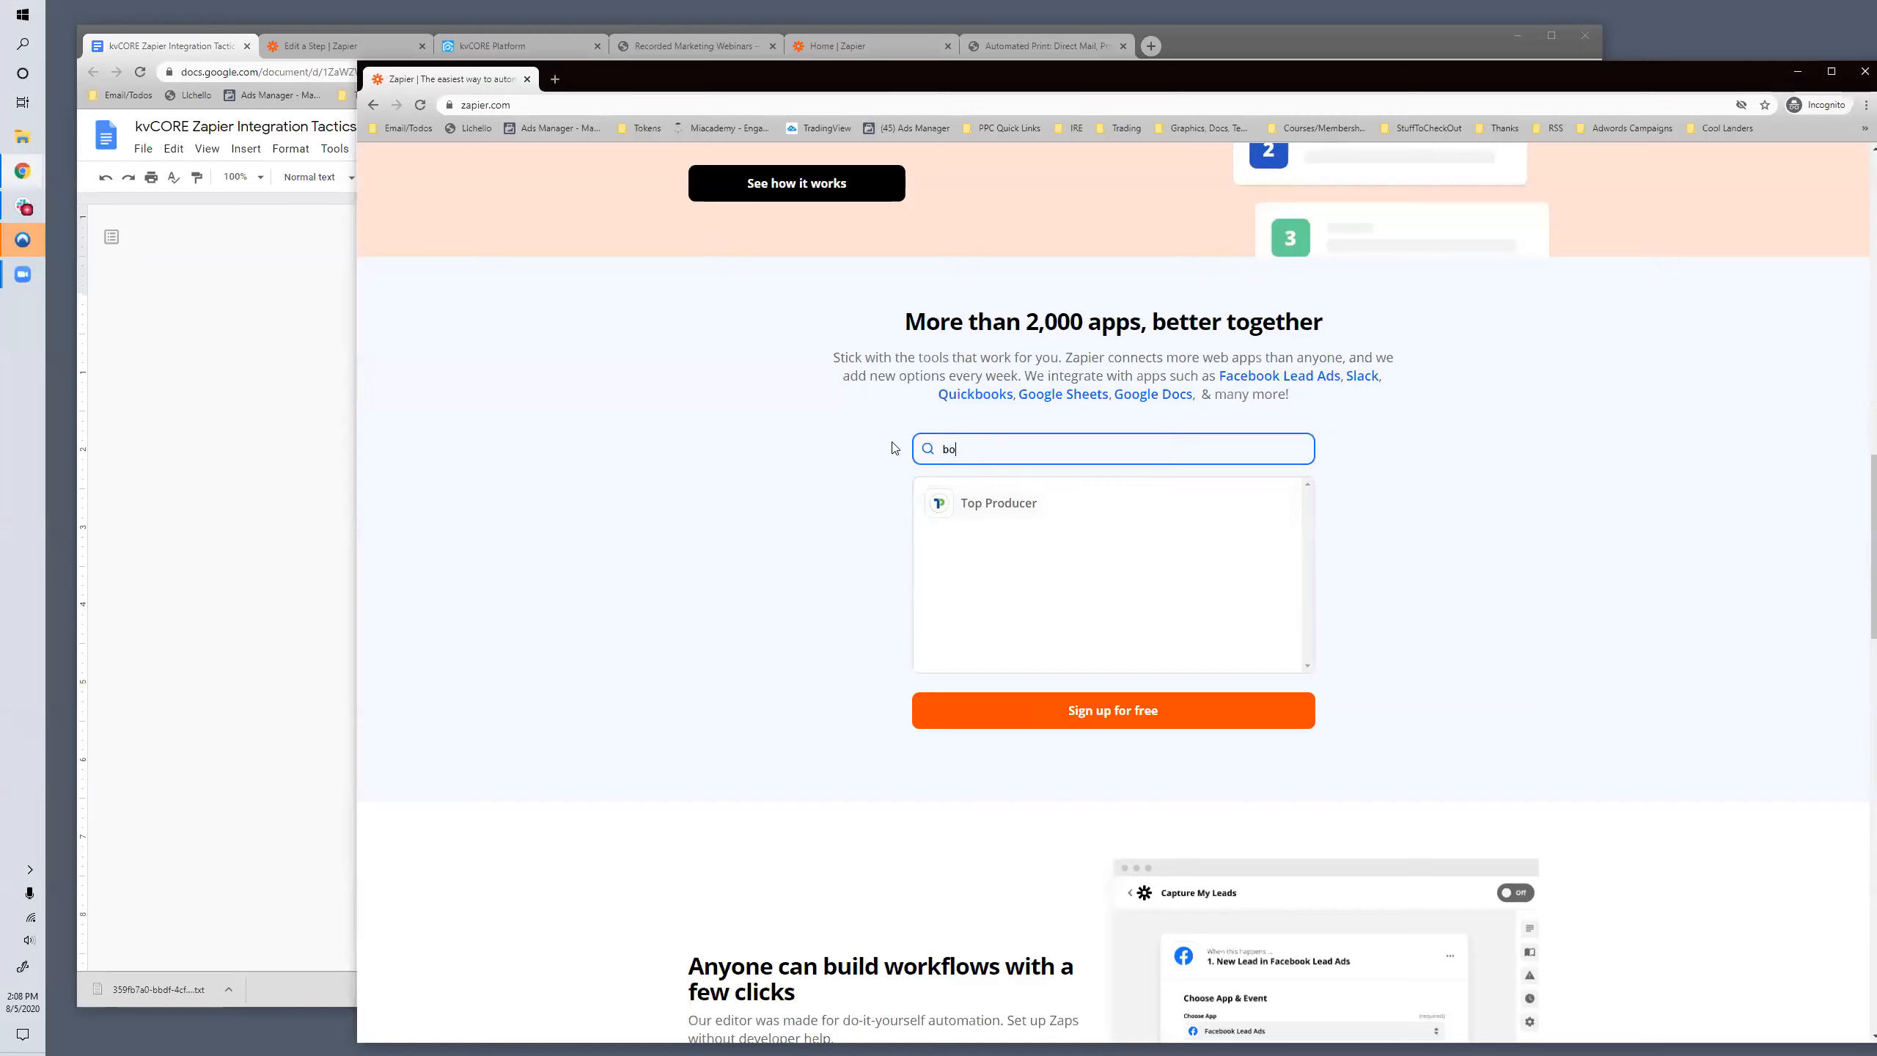
type("ld leads")
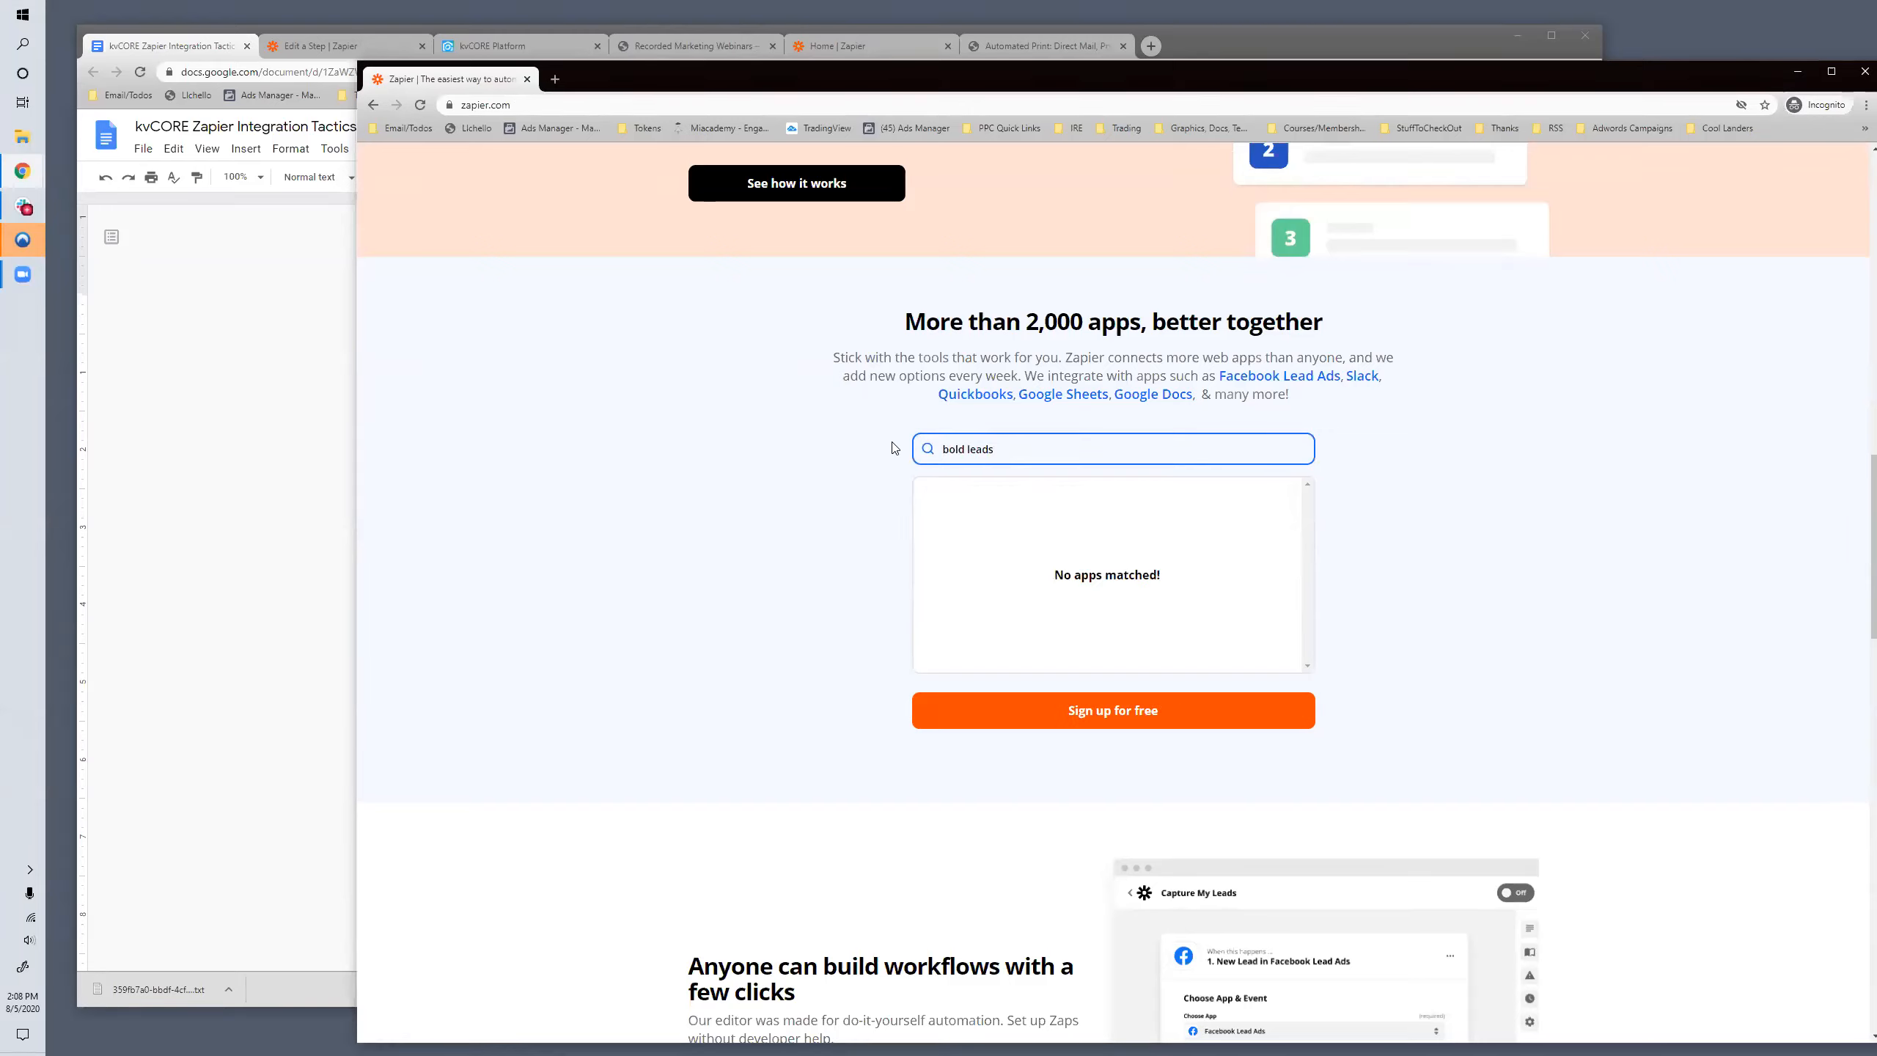
key("BackSpace")
key("BackSpace")
key("BackSpace")
key("BackSpace")
key("BackSpace")
key("BackSpace")
key("BackSpace")
key("BackSpace")
key("BackSpace")
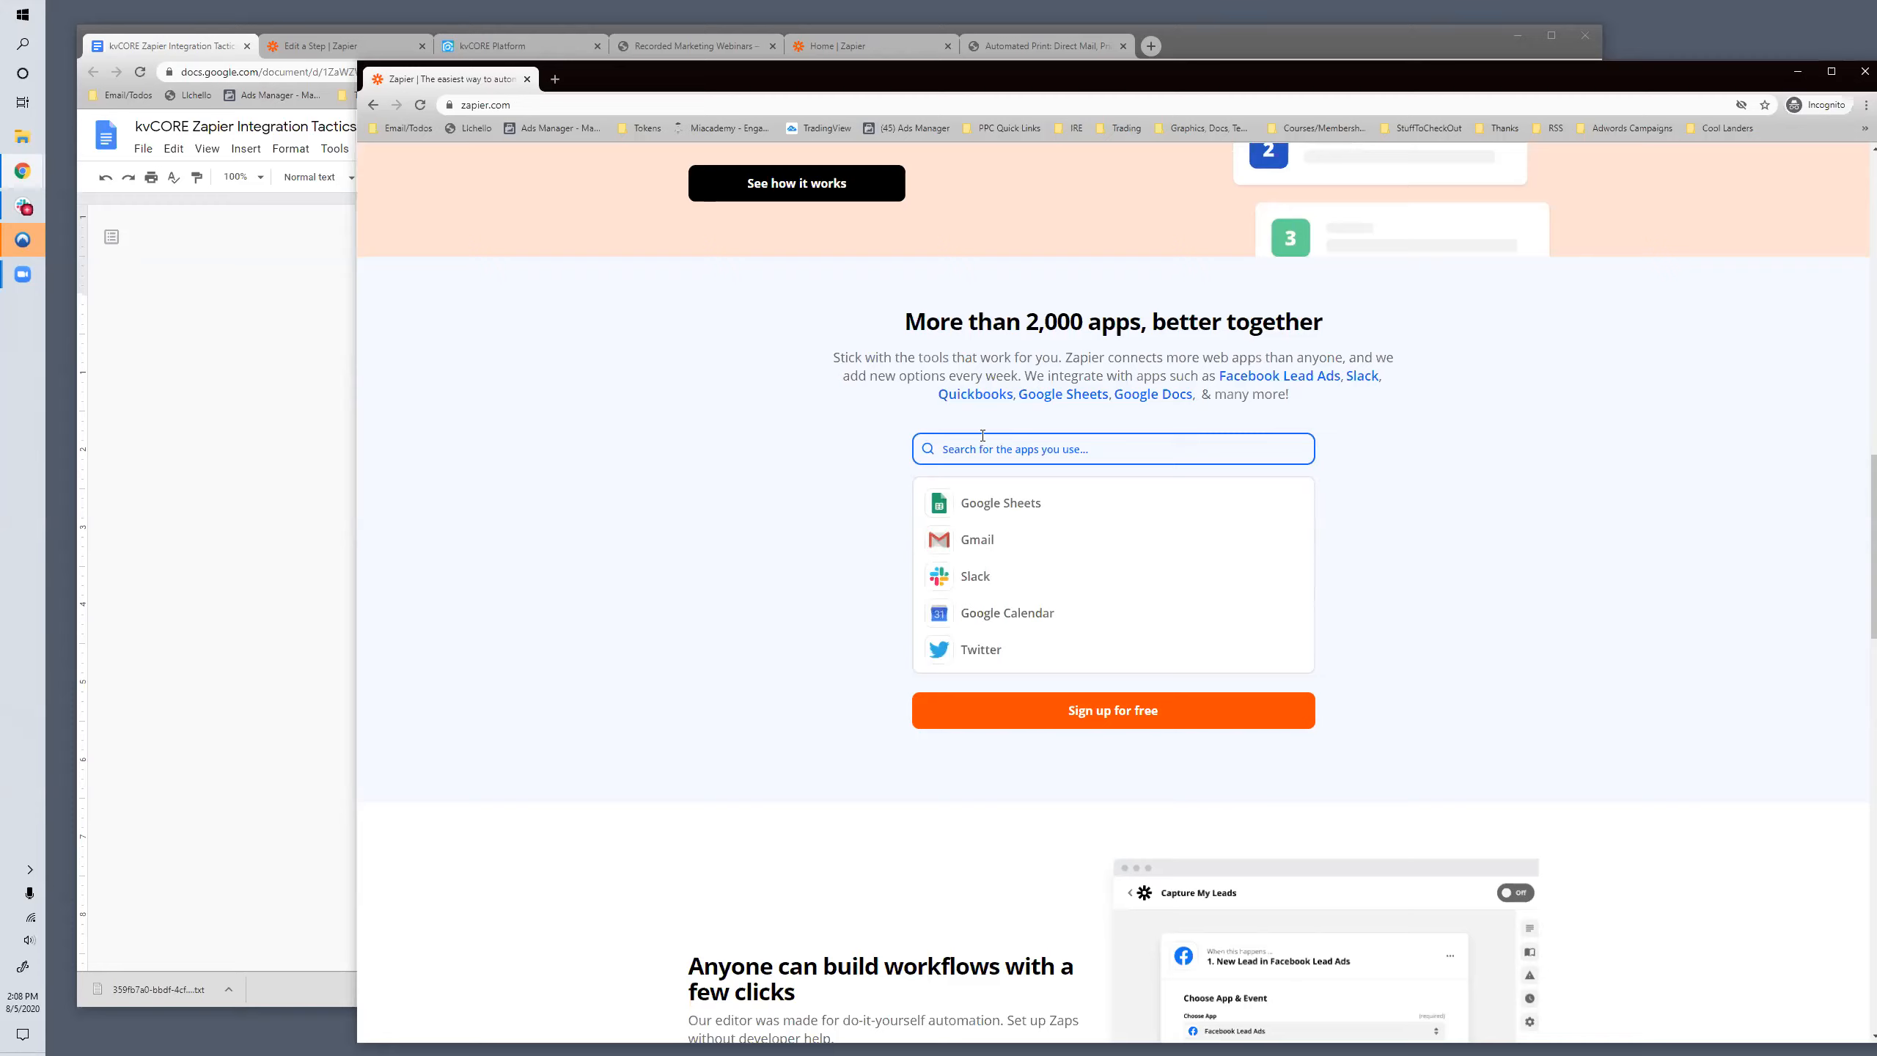
- Search the app directory for "kvCORE" and clear the search
type("kvCORE")
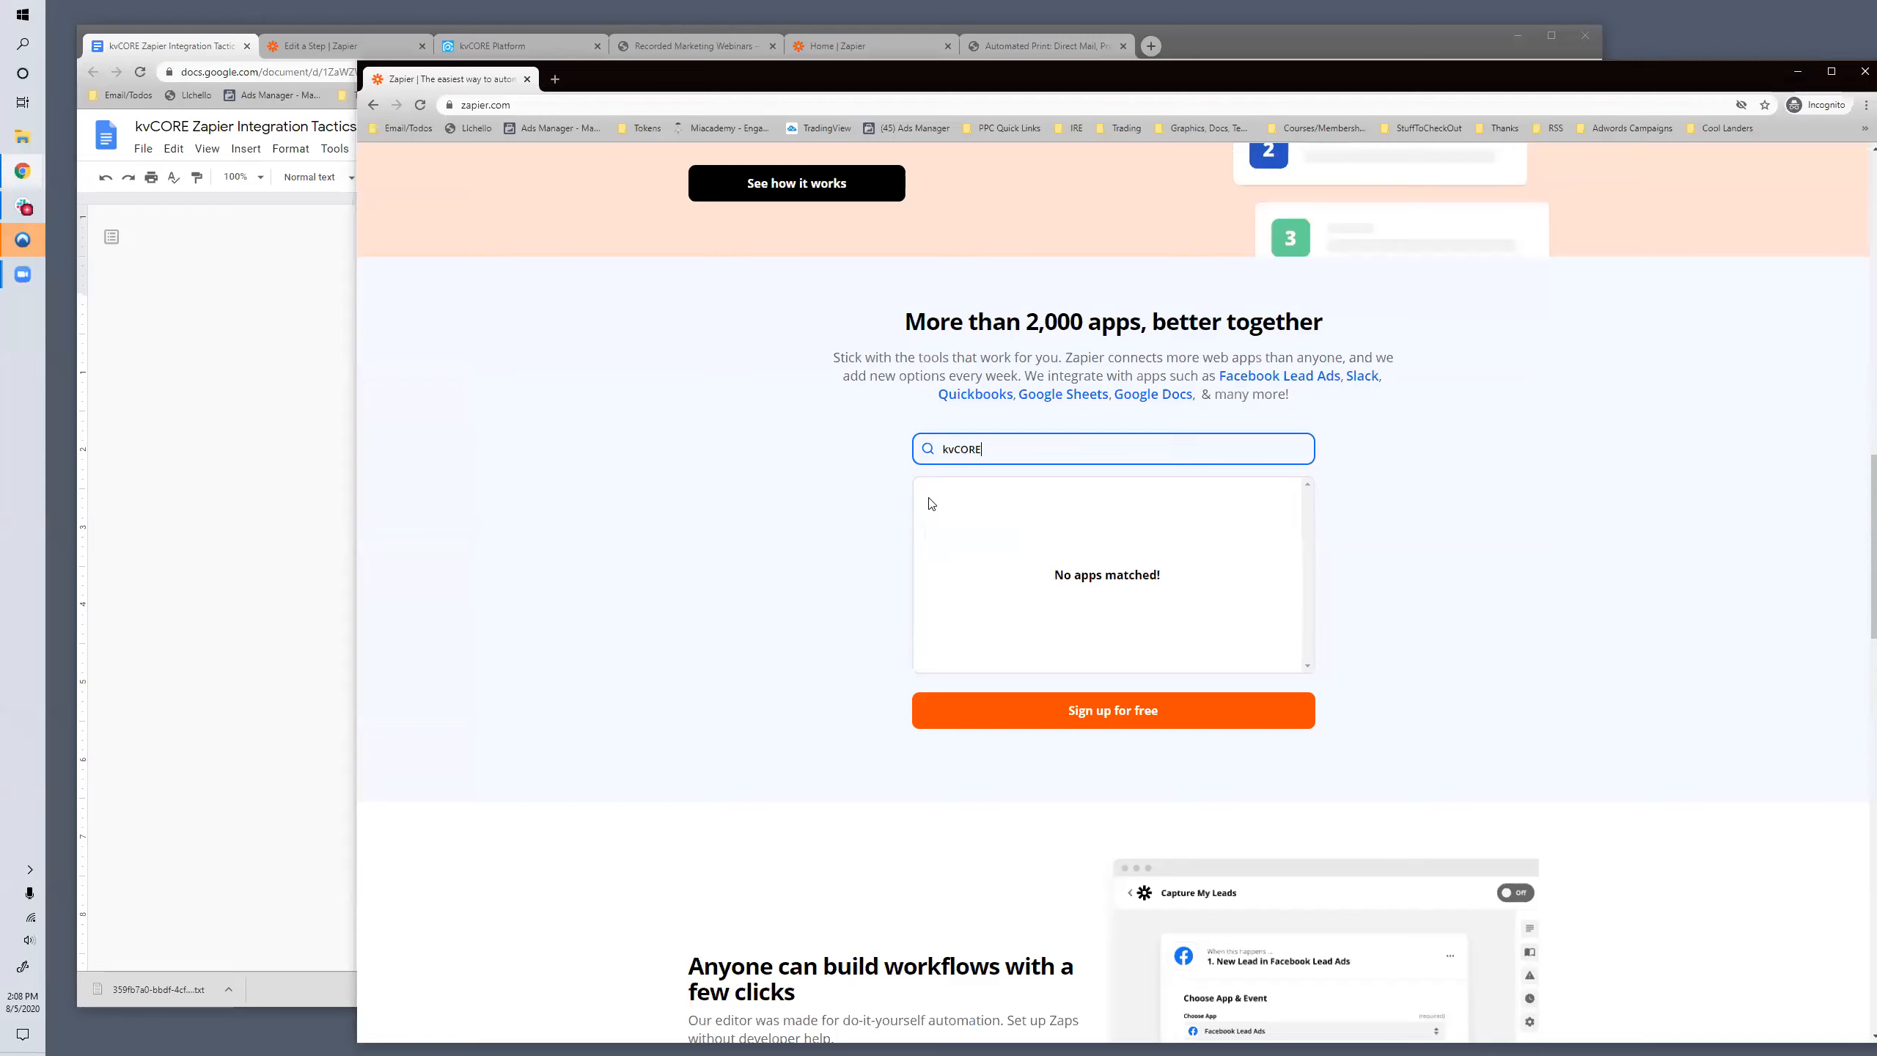
key("BackSpace")
key("BackSpace")
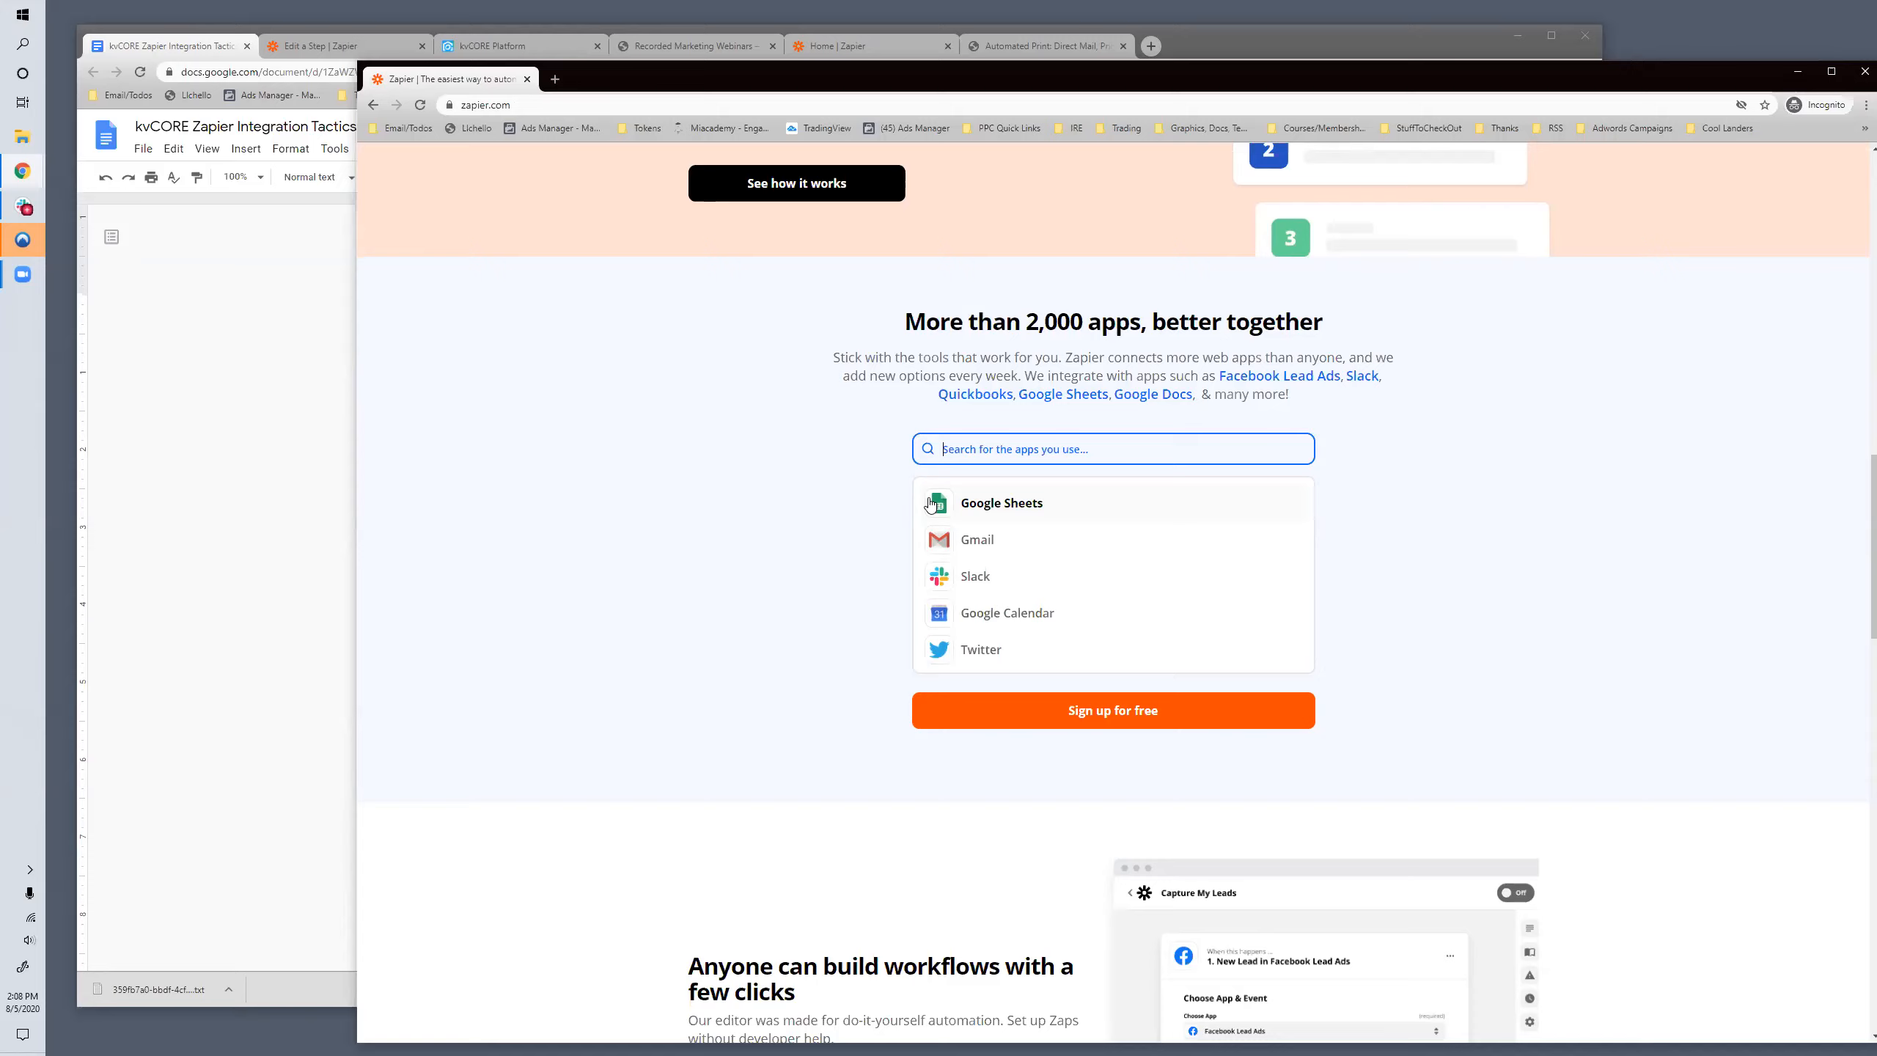
- Search the app directory for "thanks" and clear the search
type("thanks")
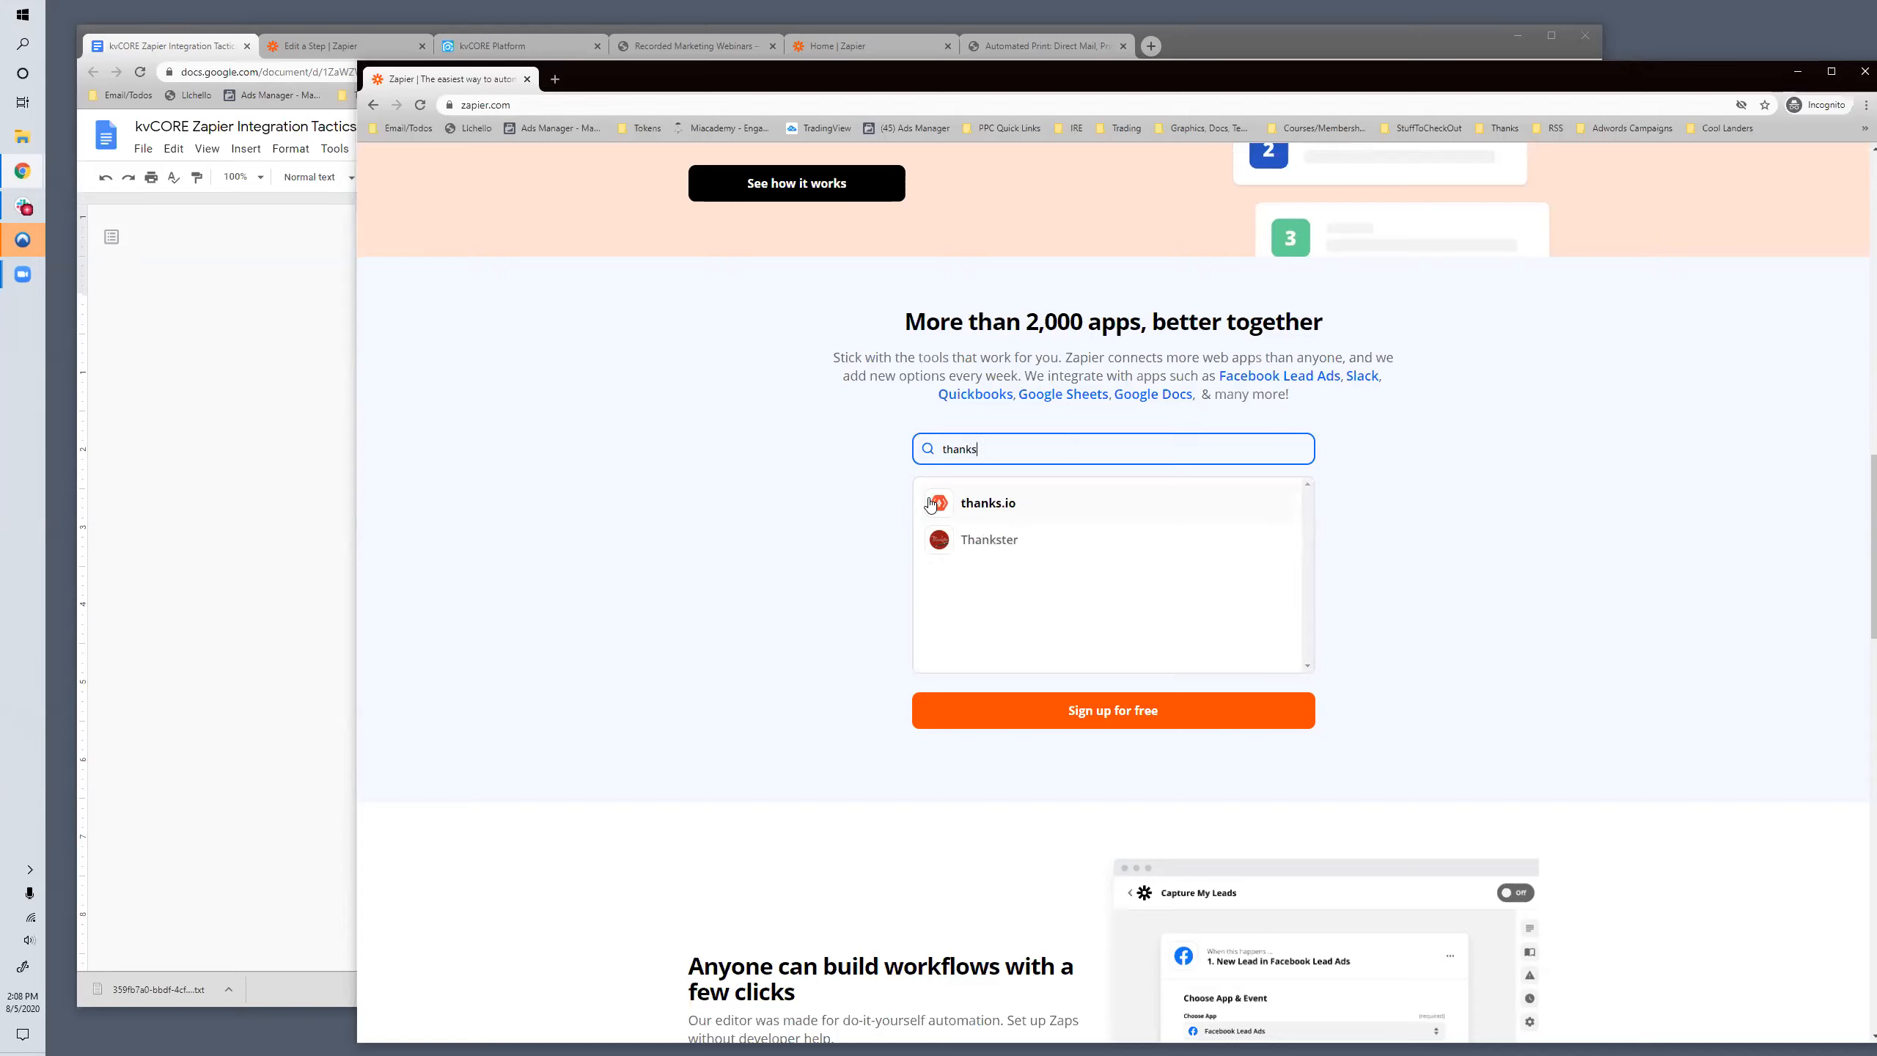
key("BackSpace")
key("BackSpace")
key("BackSpace")
key("BackSpace")
key("BackSpace")
key("BackSpace")
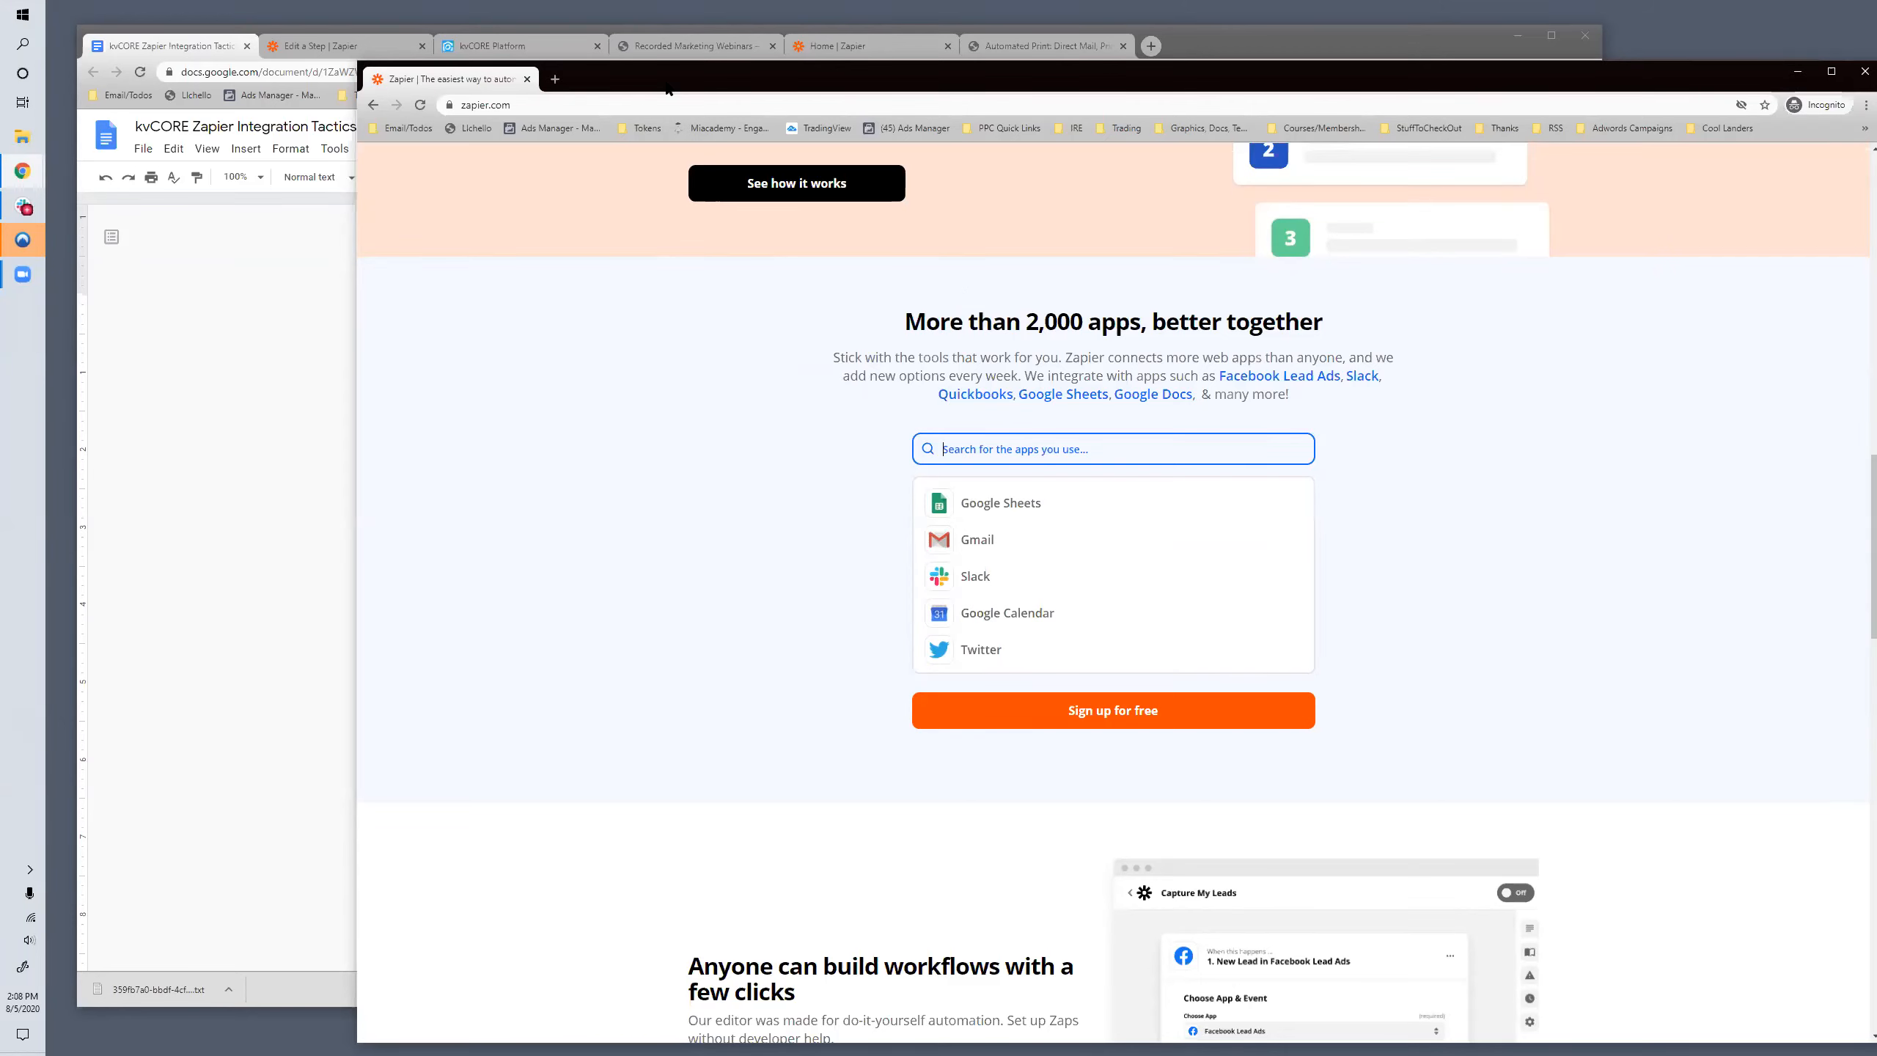
- Move the Zapier window off the kvCORE Zapier Integration Tactics document and review the outline's zap-building items
left_click_drag(667, 88, 1876, 89)
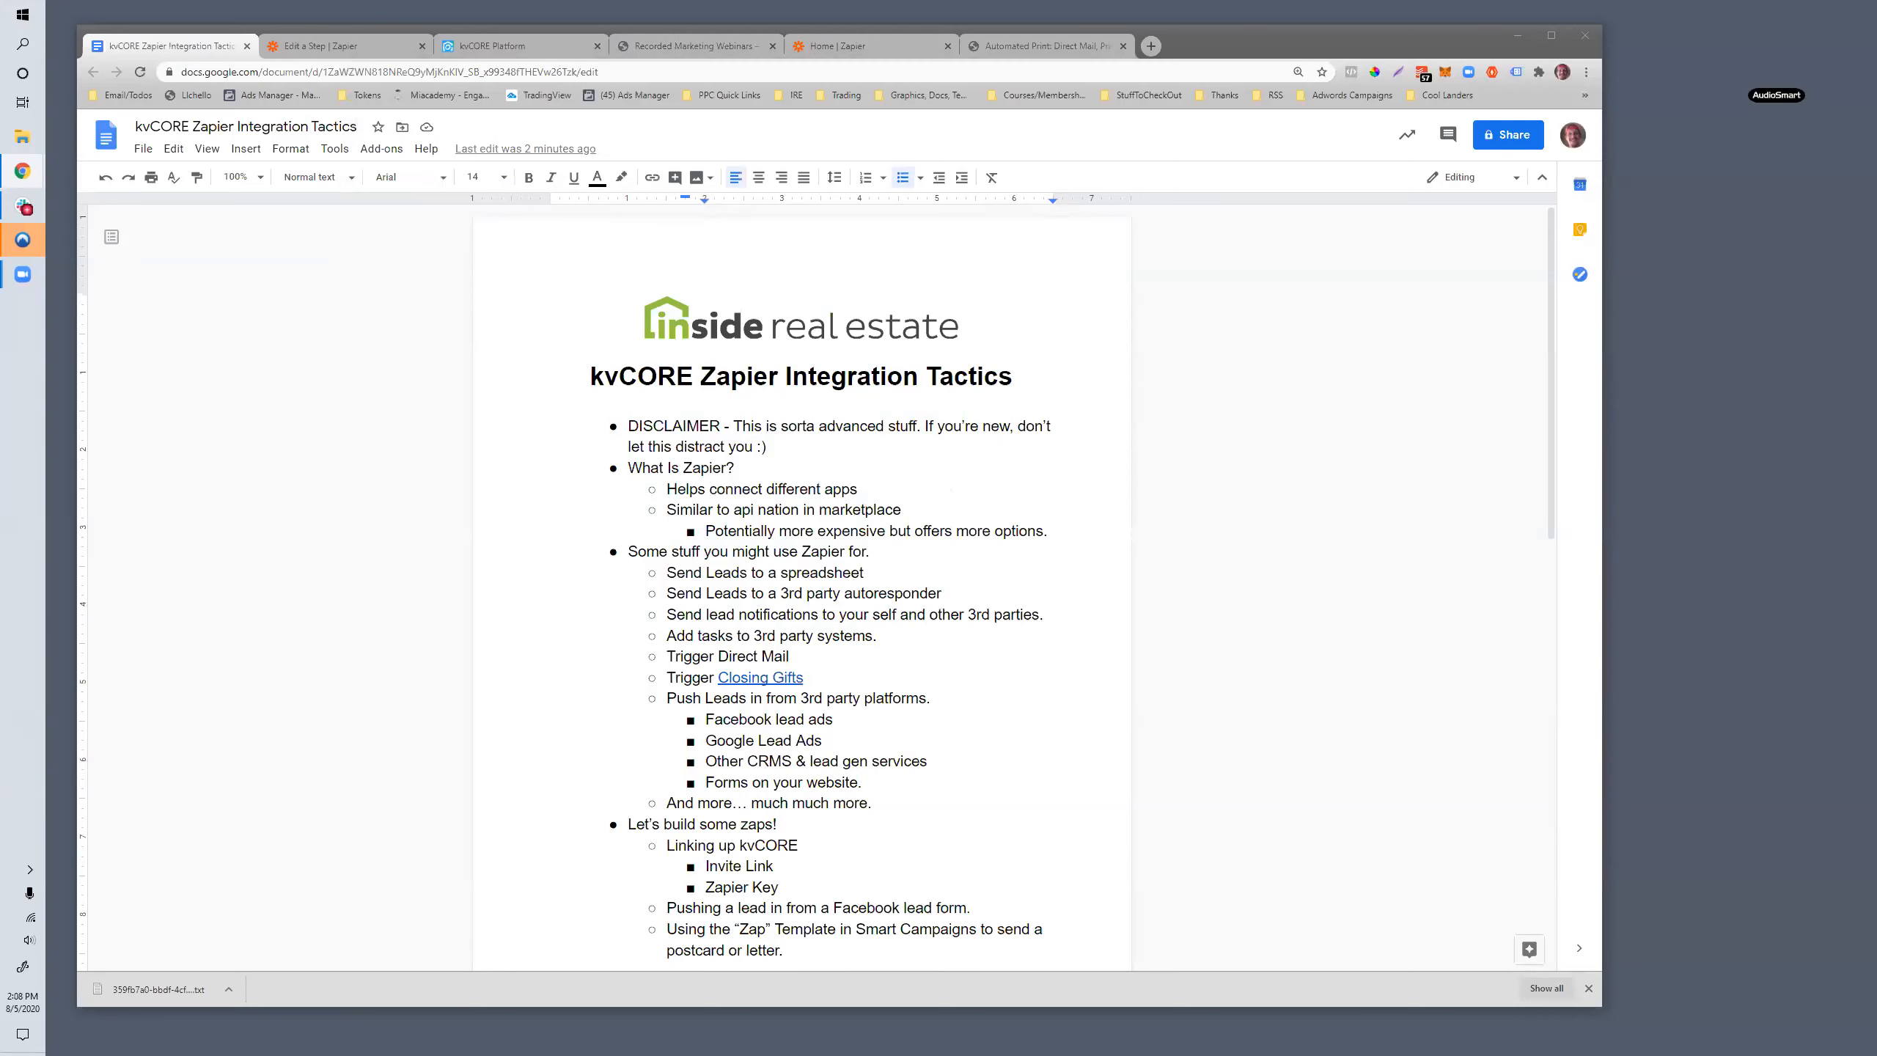
left_click_drag(1876, 74, 698, 75)
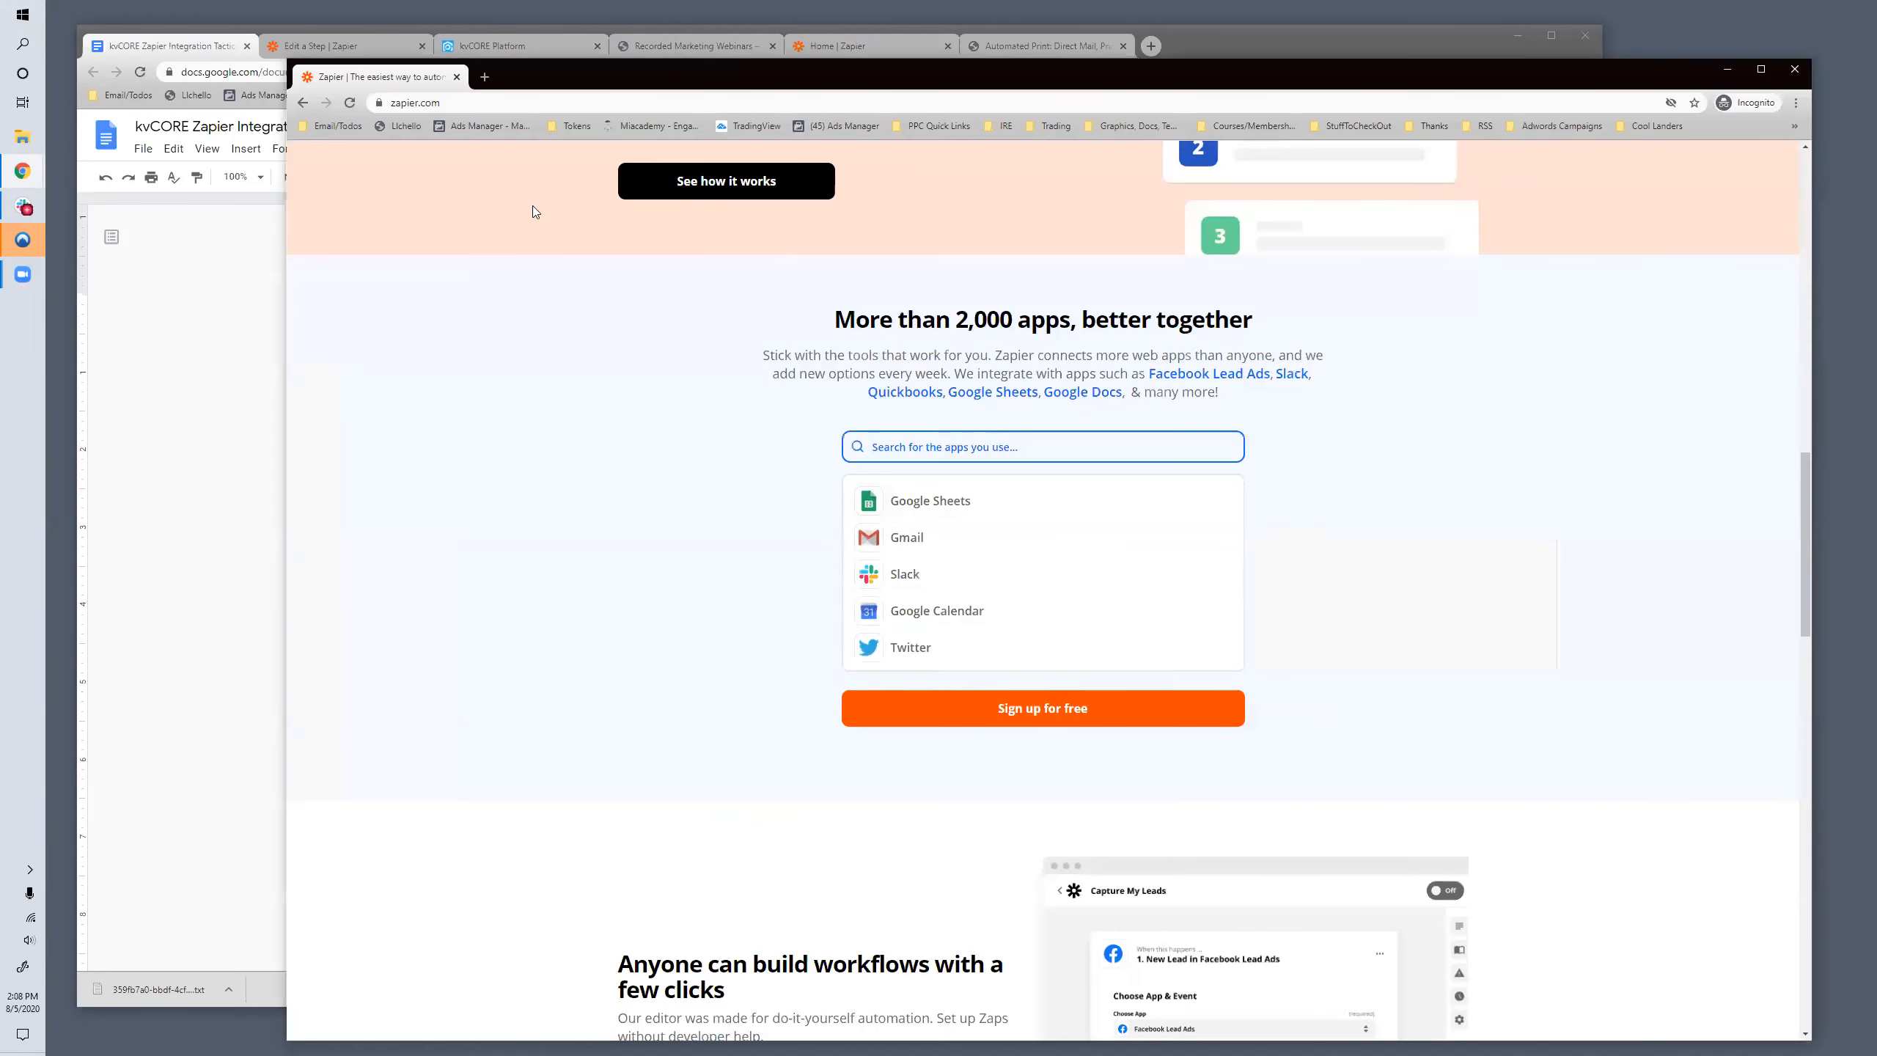
left_click_drag(536, 72, 602, 80)
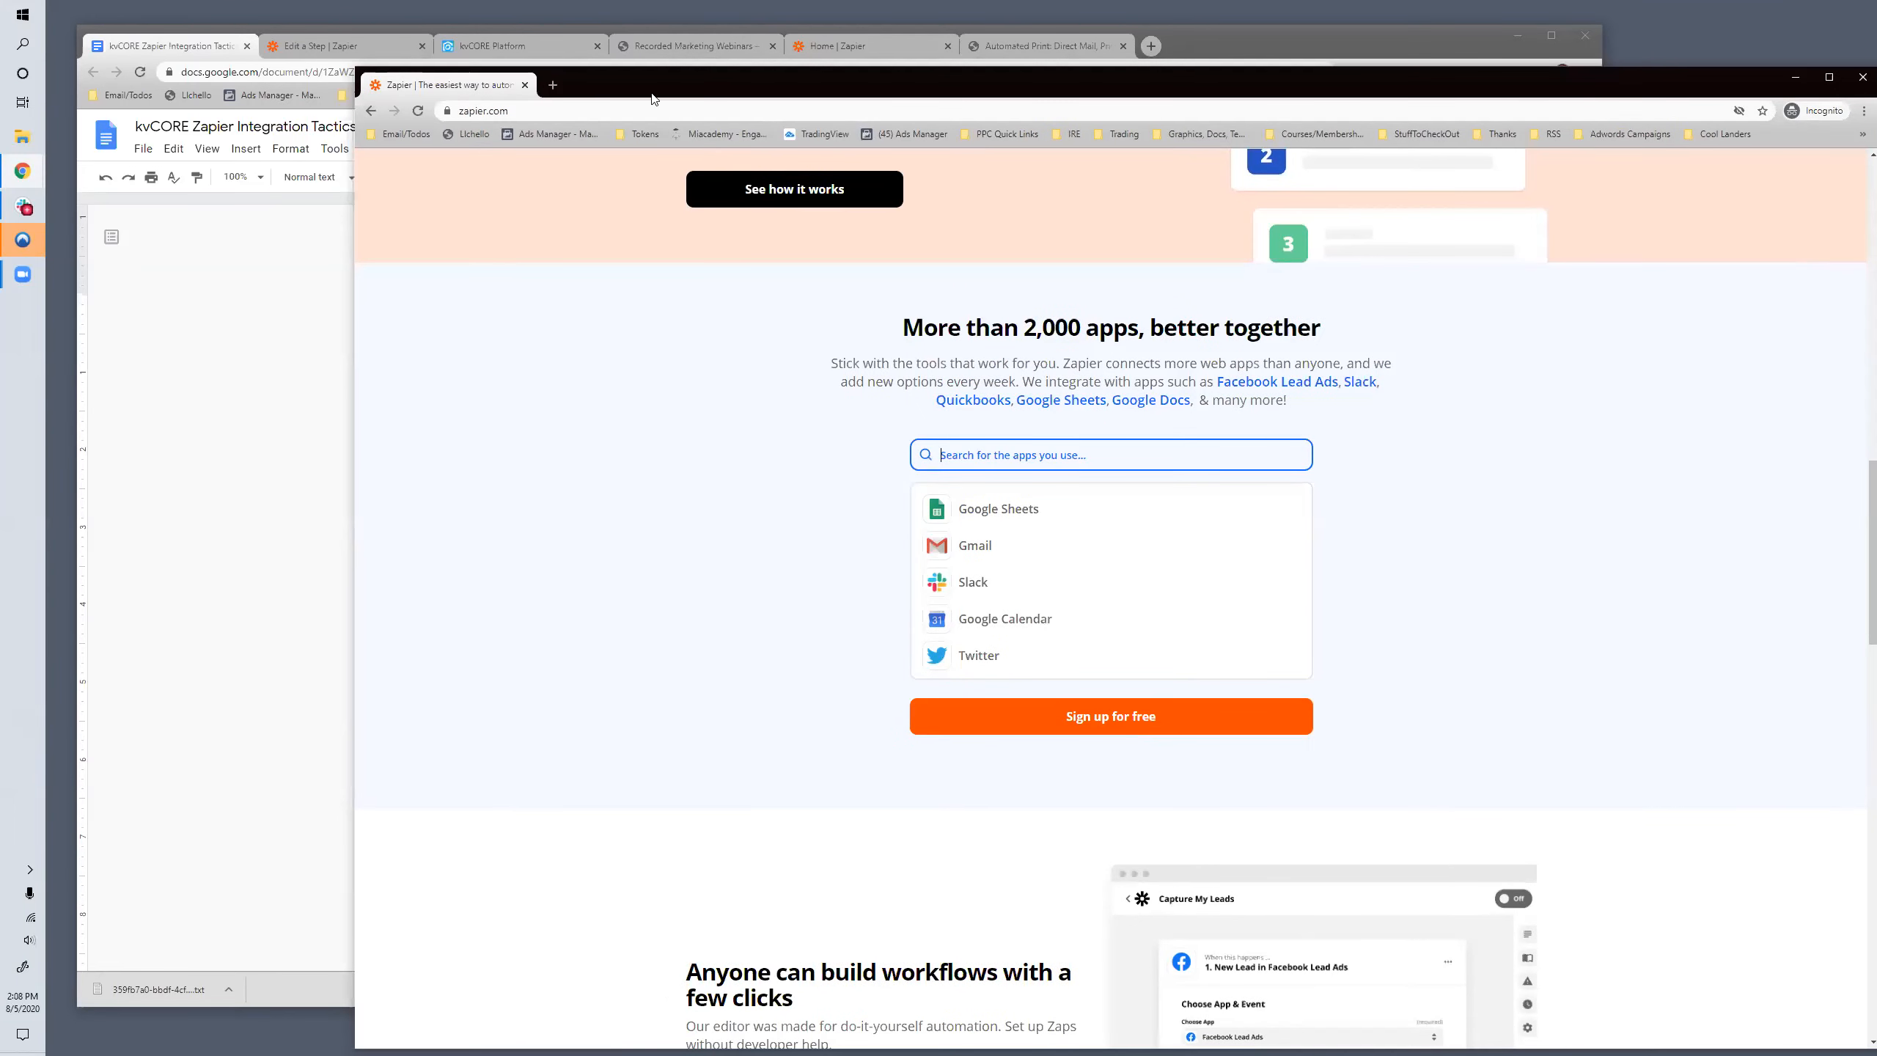
left_click_drag(654, 98, 1876, 111)
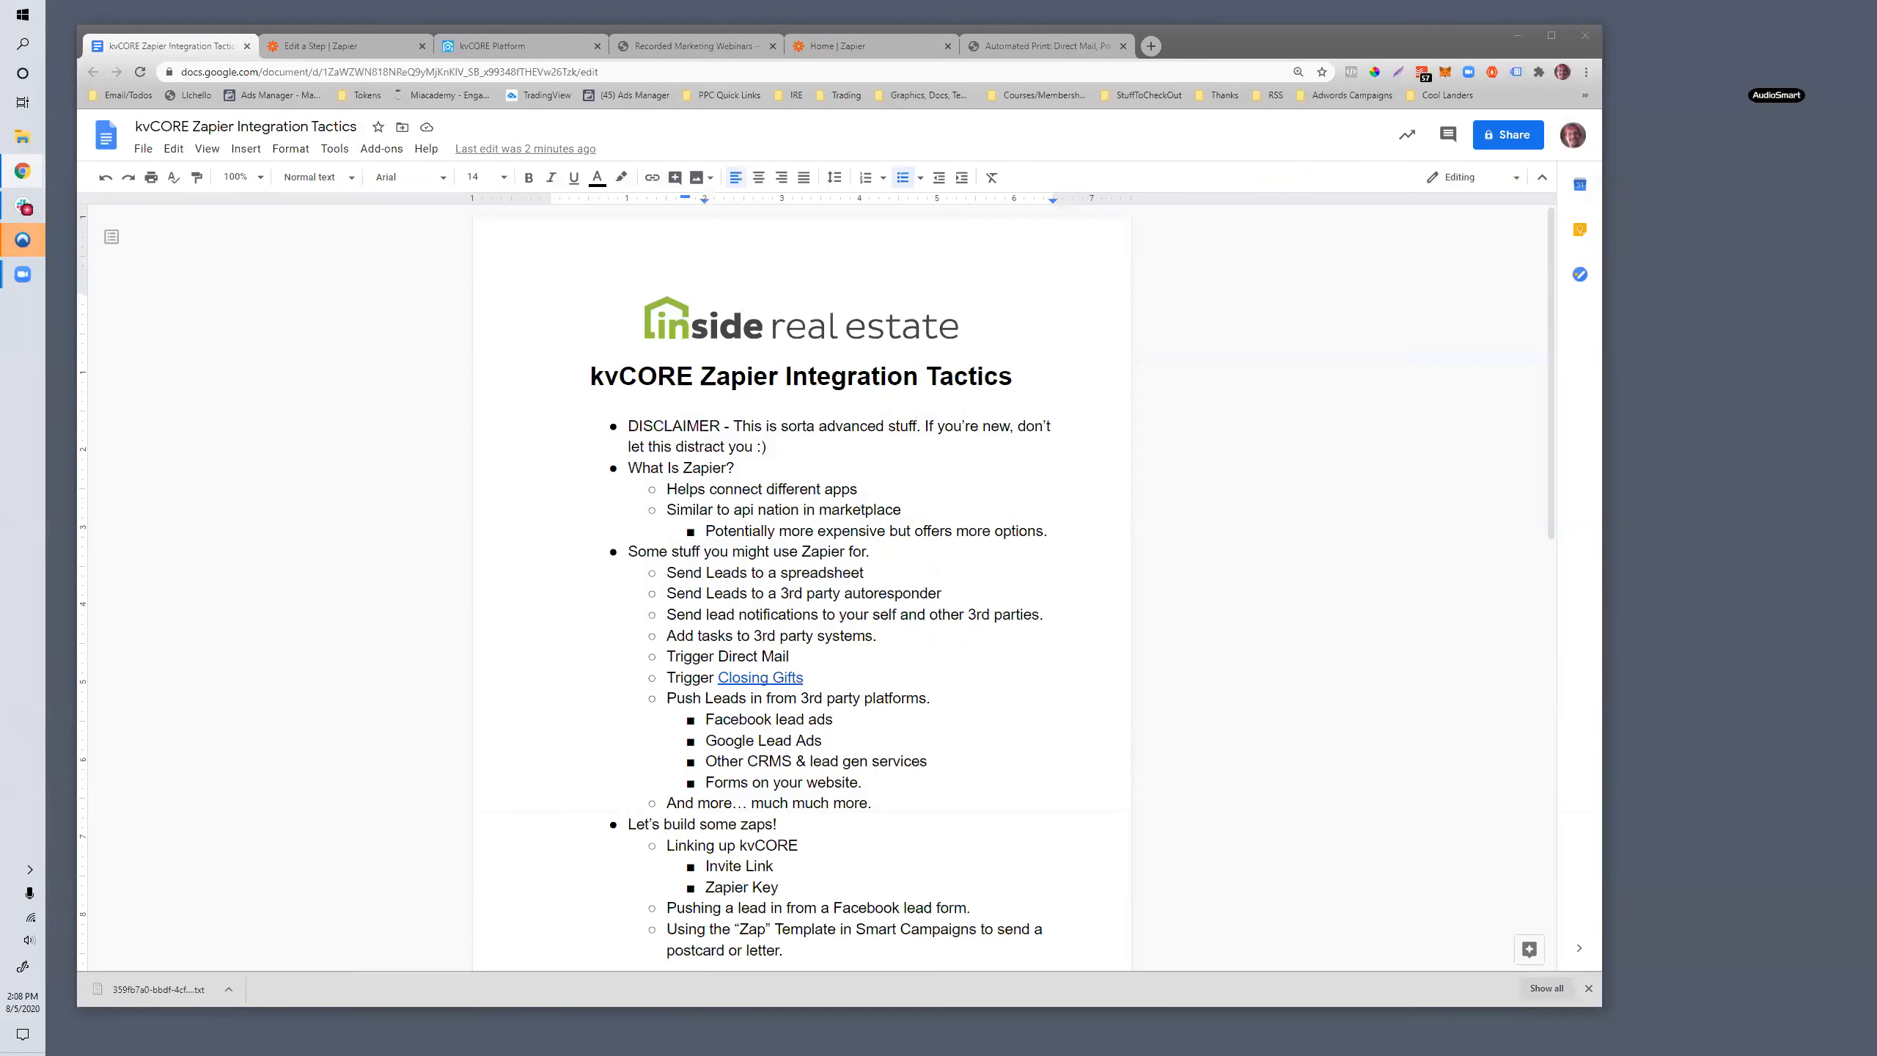
left_click(788, 742)
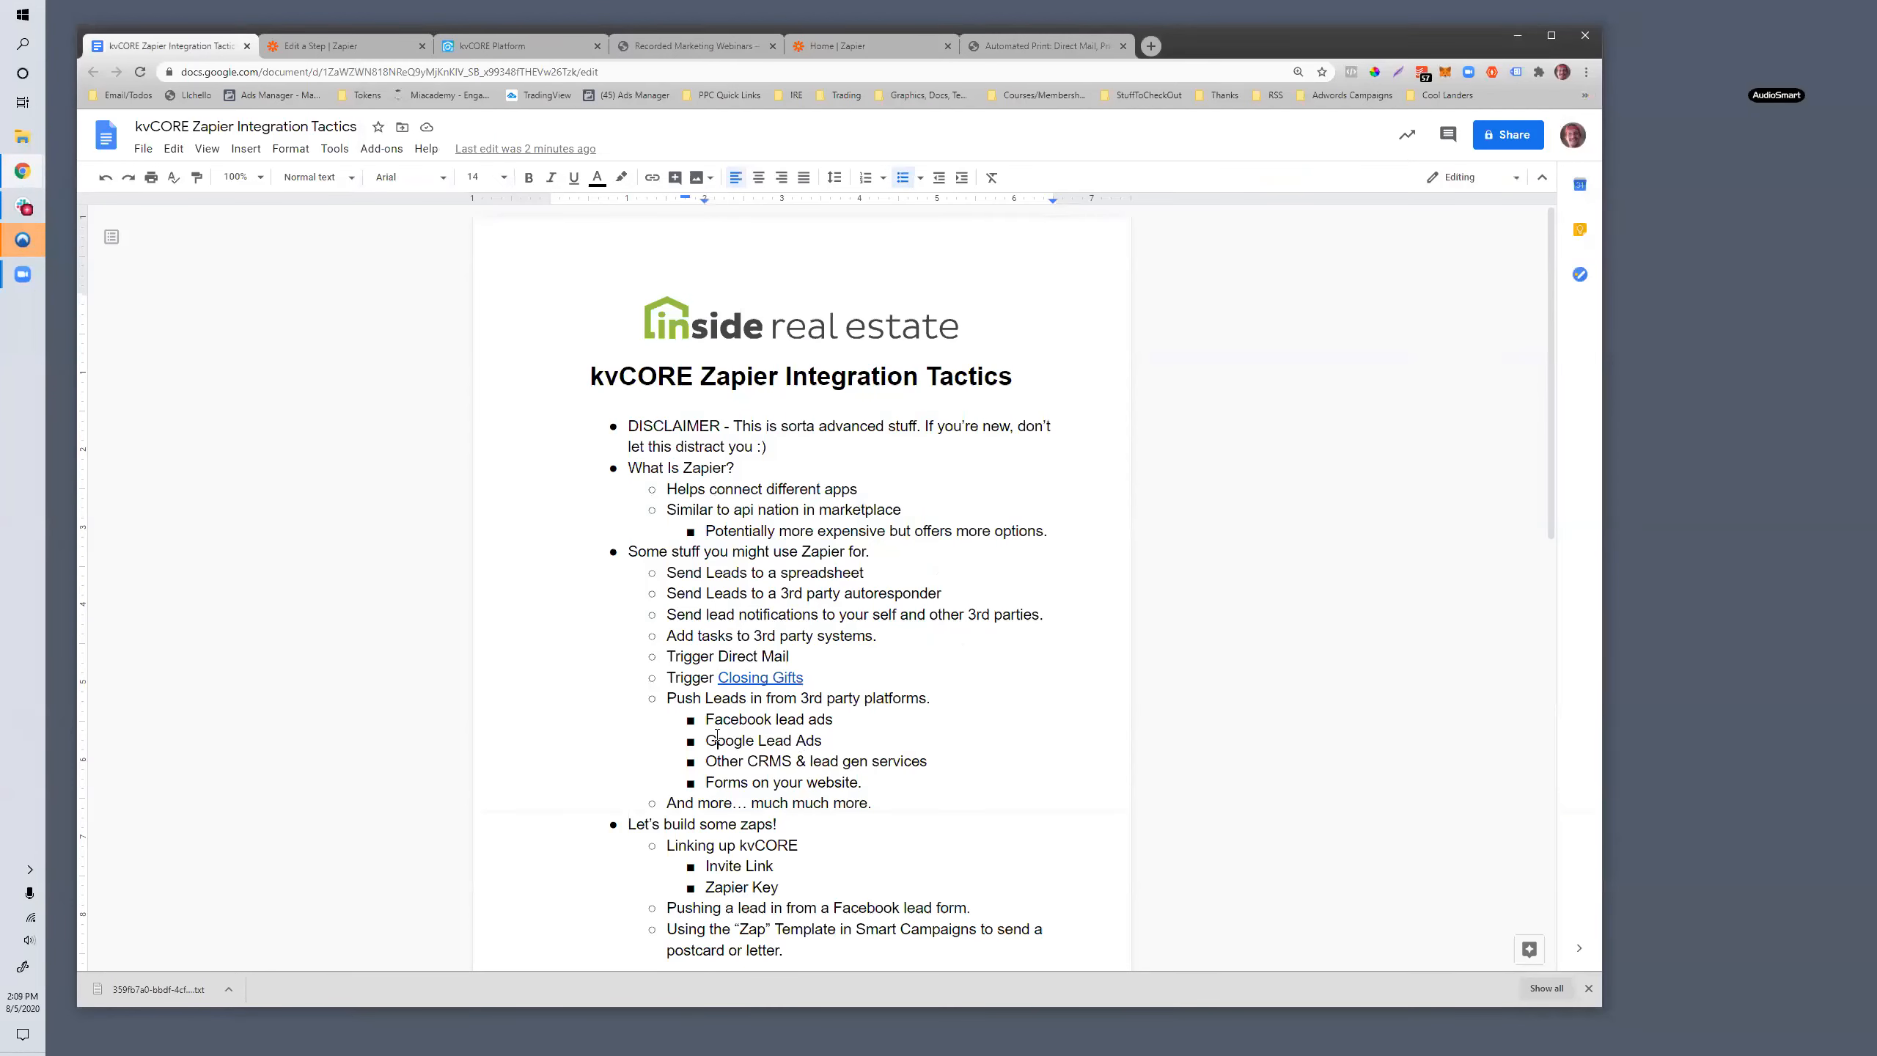
scroll(675, 691, "down", 2)
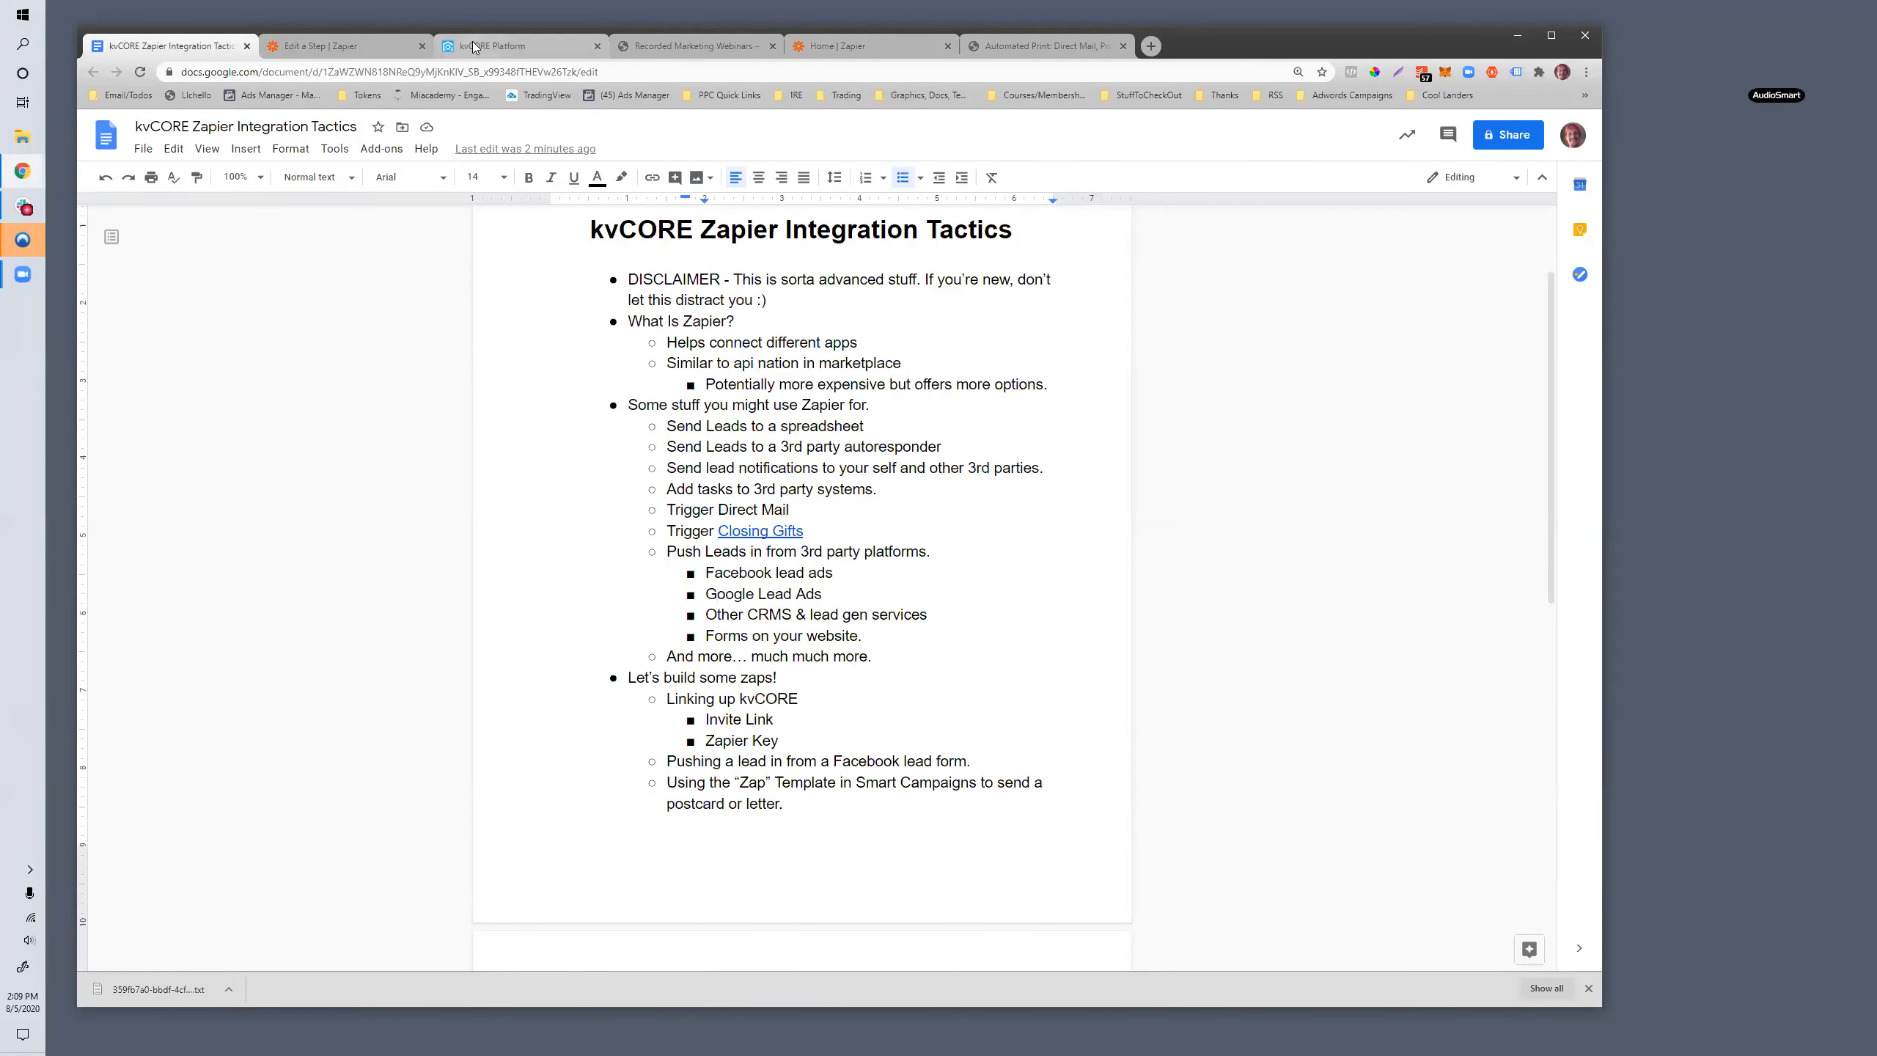
- Switch to the kvCORE Platform and look over the marketplace's add-ons and integrations
left_click(504, 46)
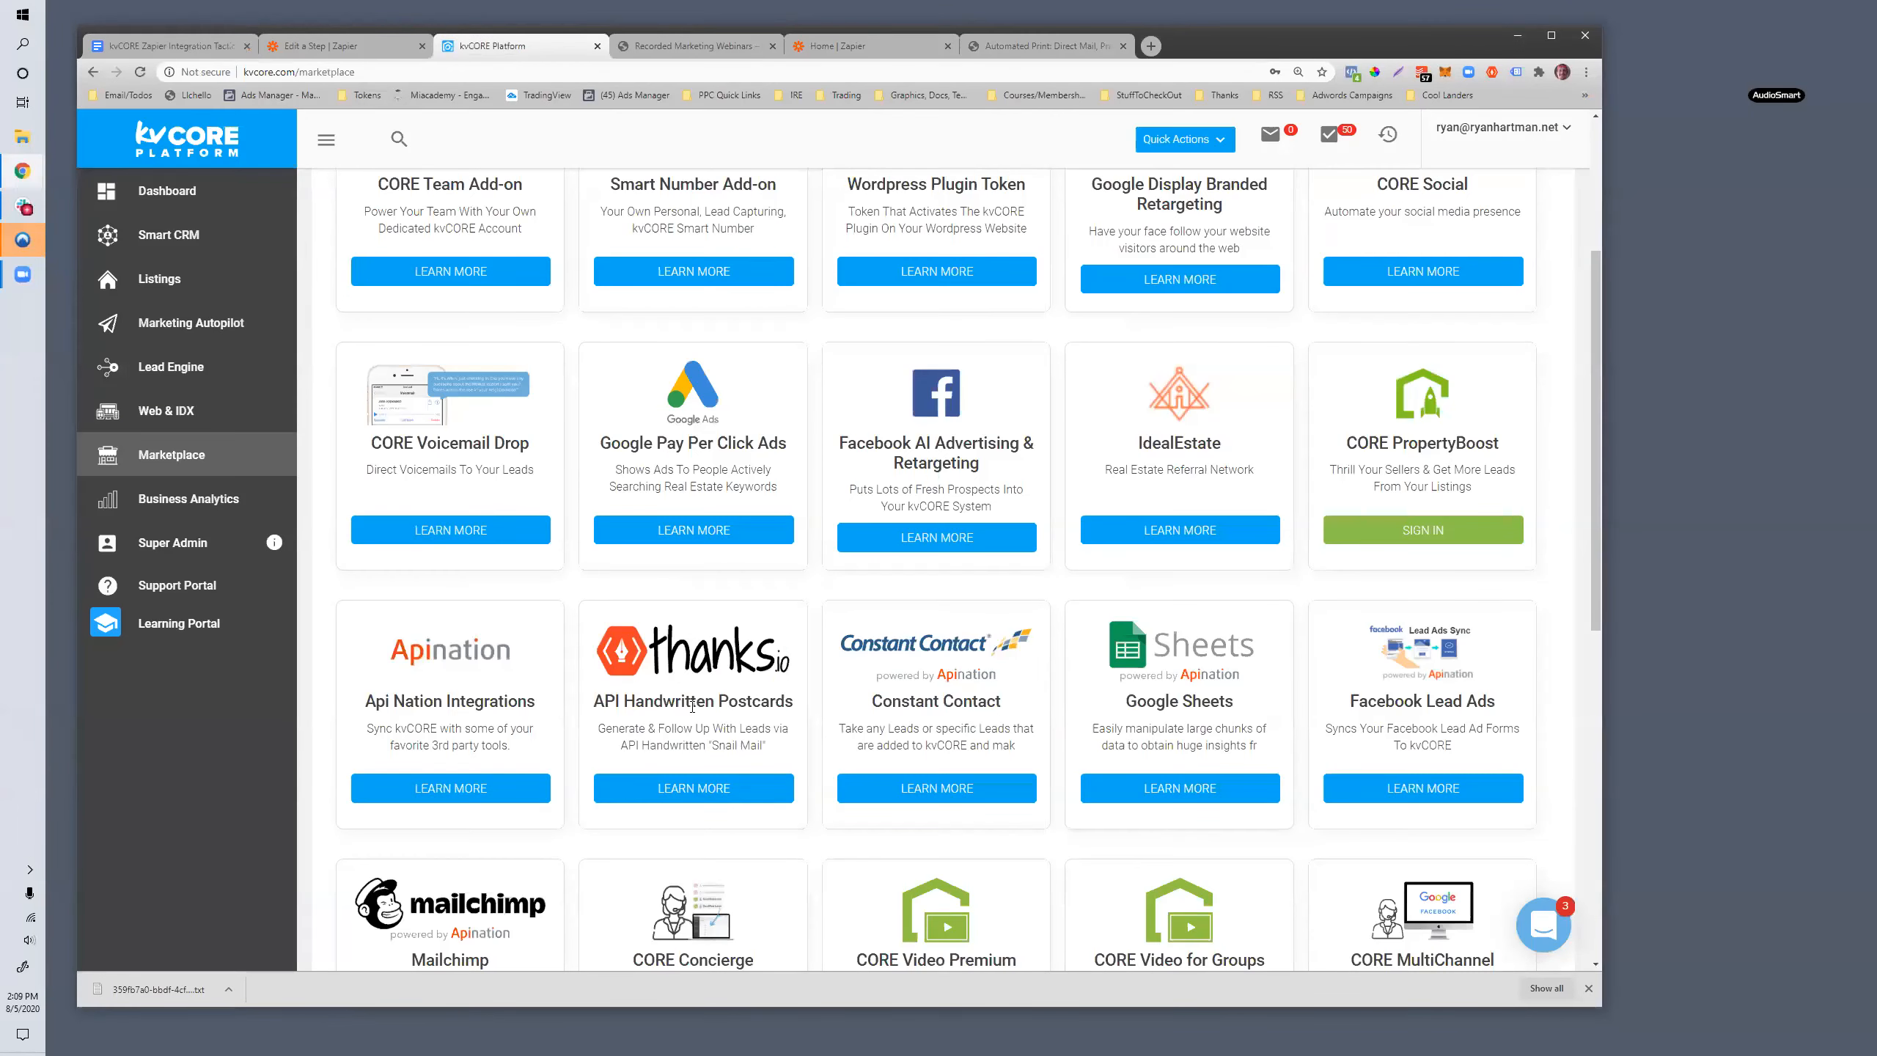
scroll(653, 556, "up", 4)
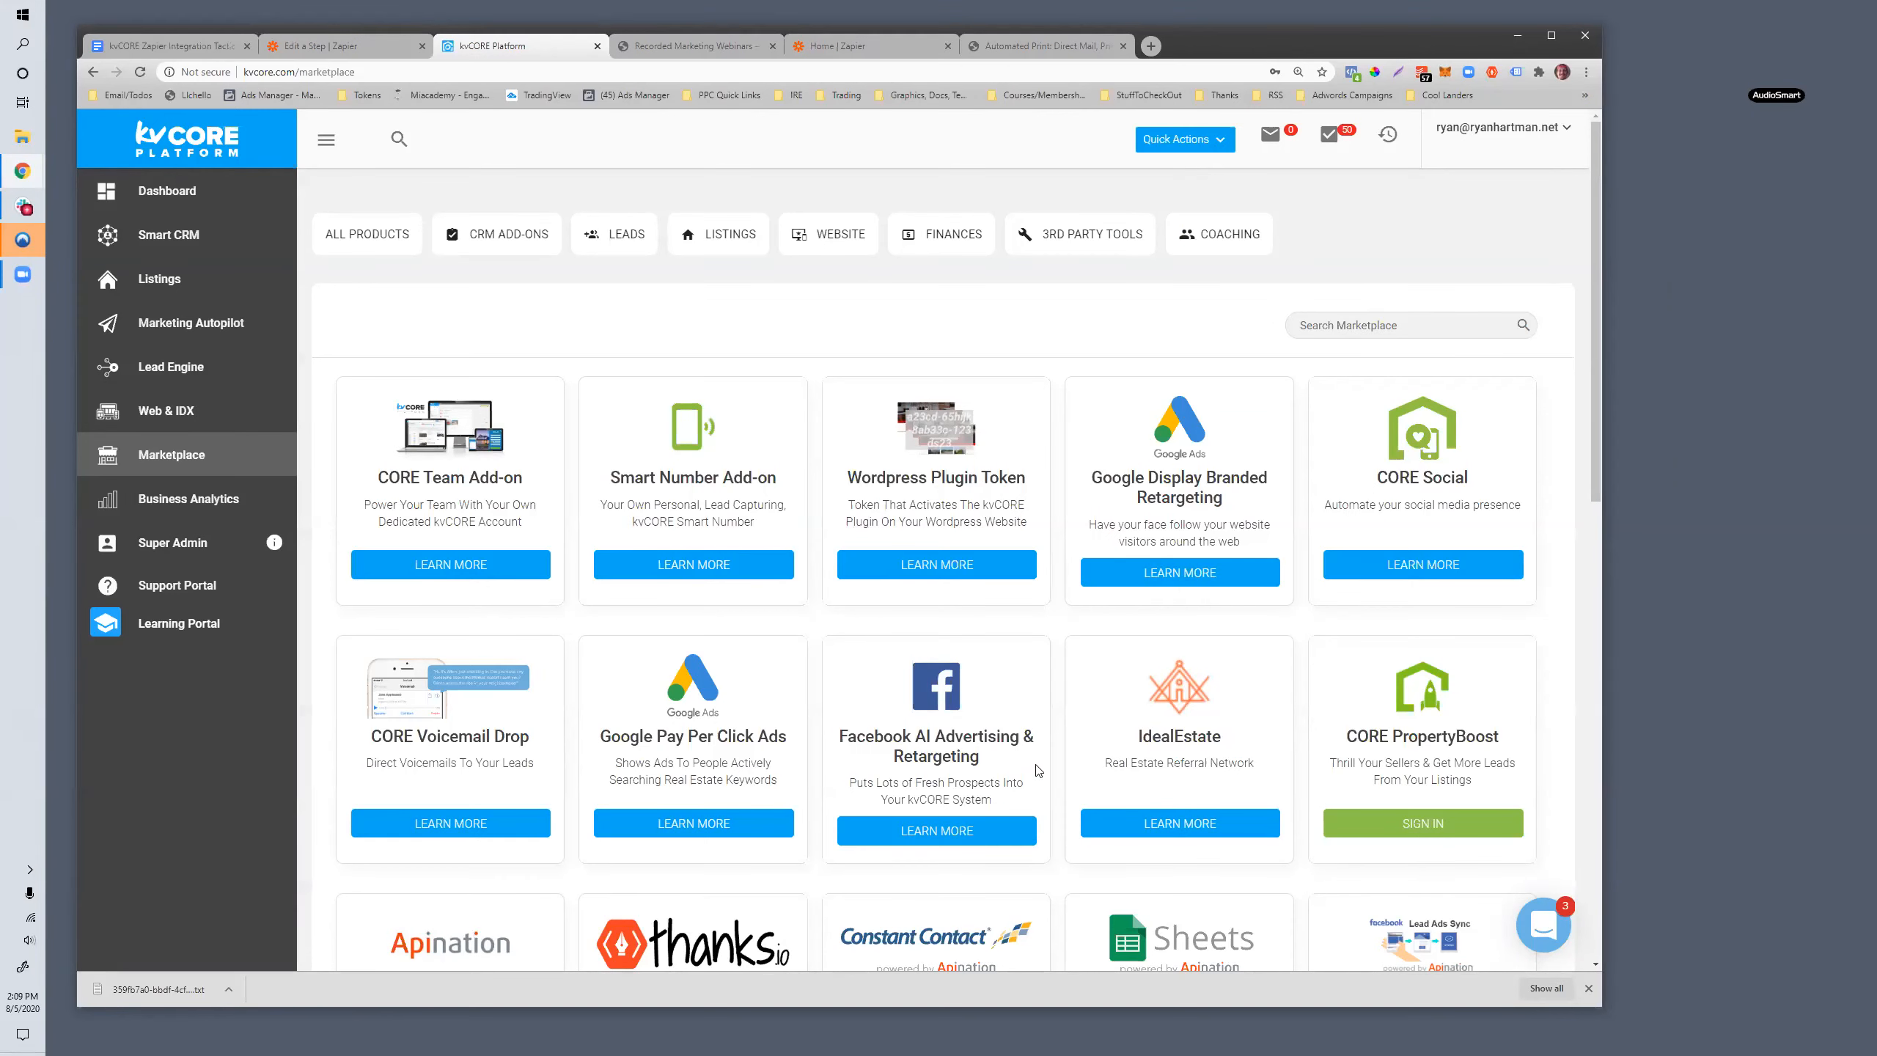
- Open Zapier's pricing page, examine the Starter plan's annual and month-to-month prices, and minimize the window
key("alt+Tab")
scroll(1039, 771, "up", 13)
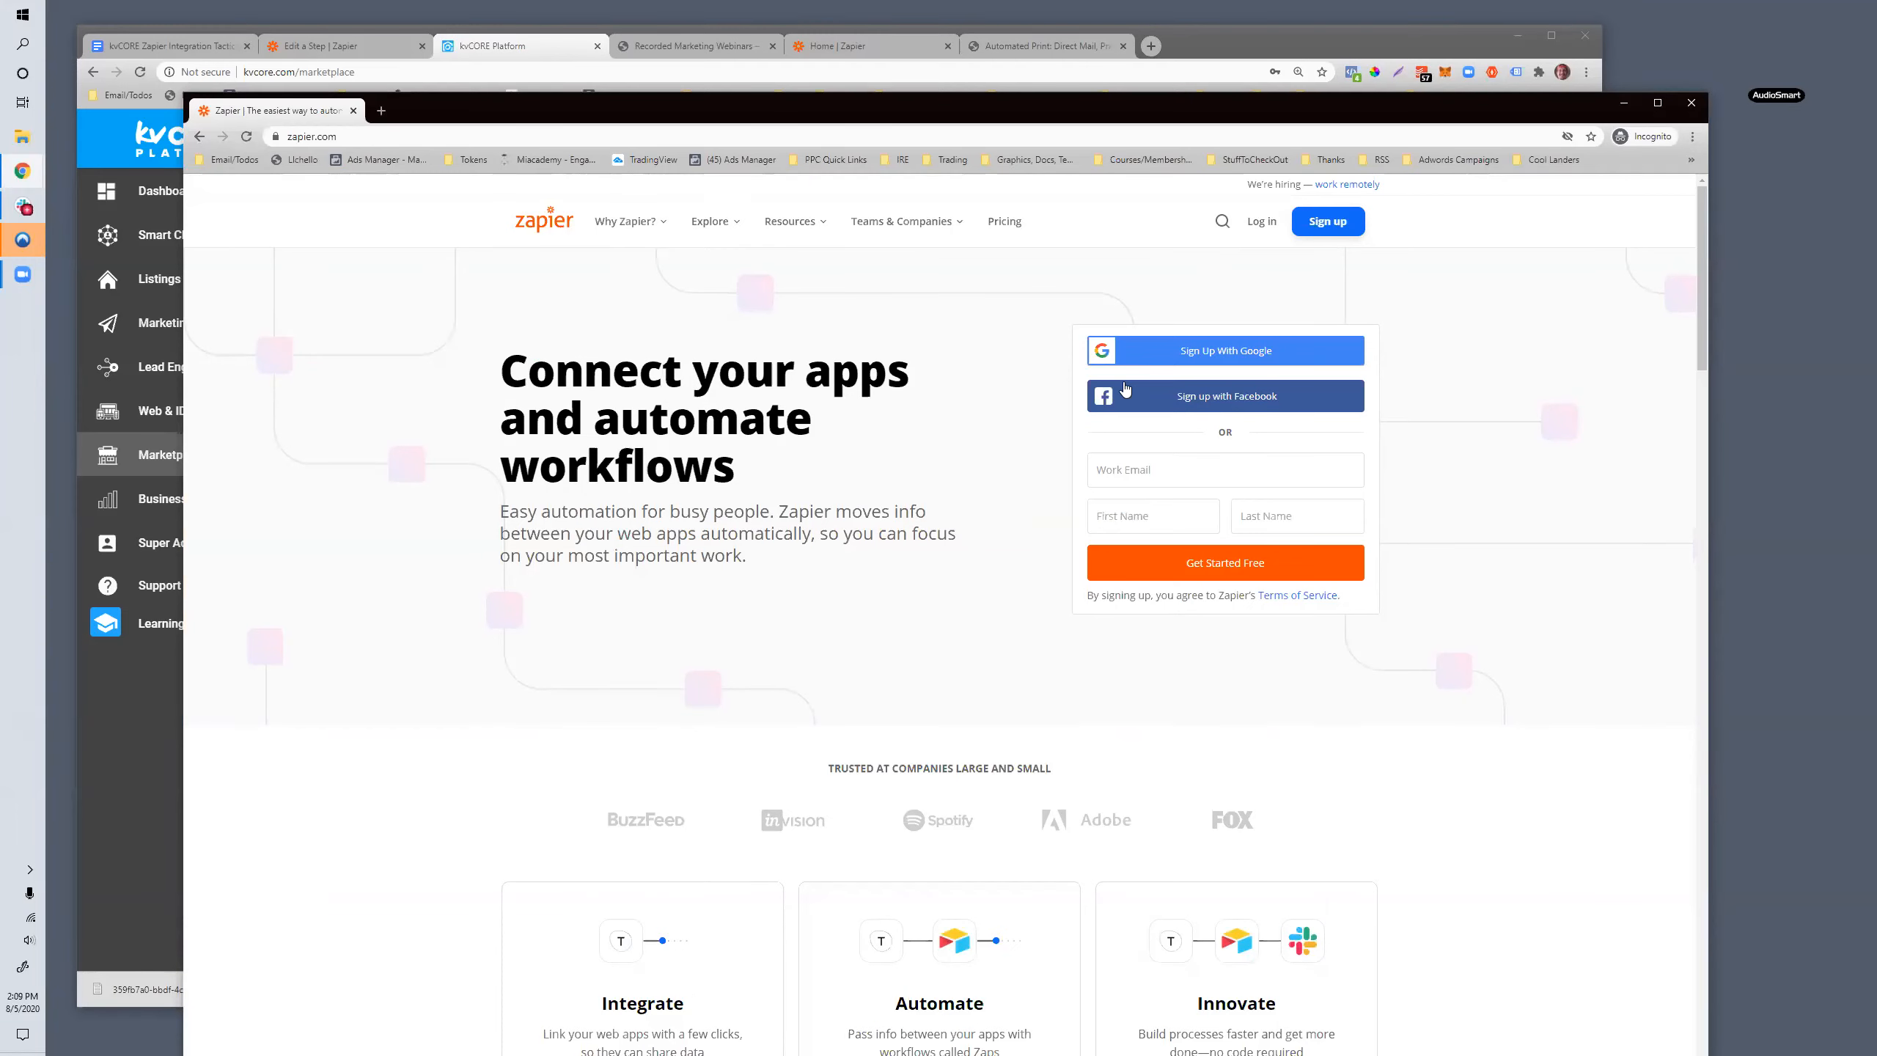
left_click(1006, 215)
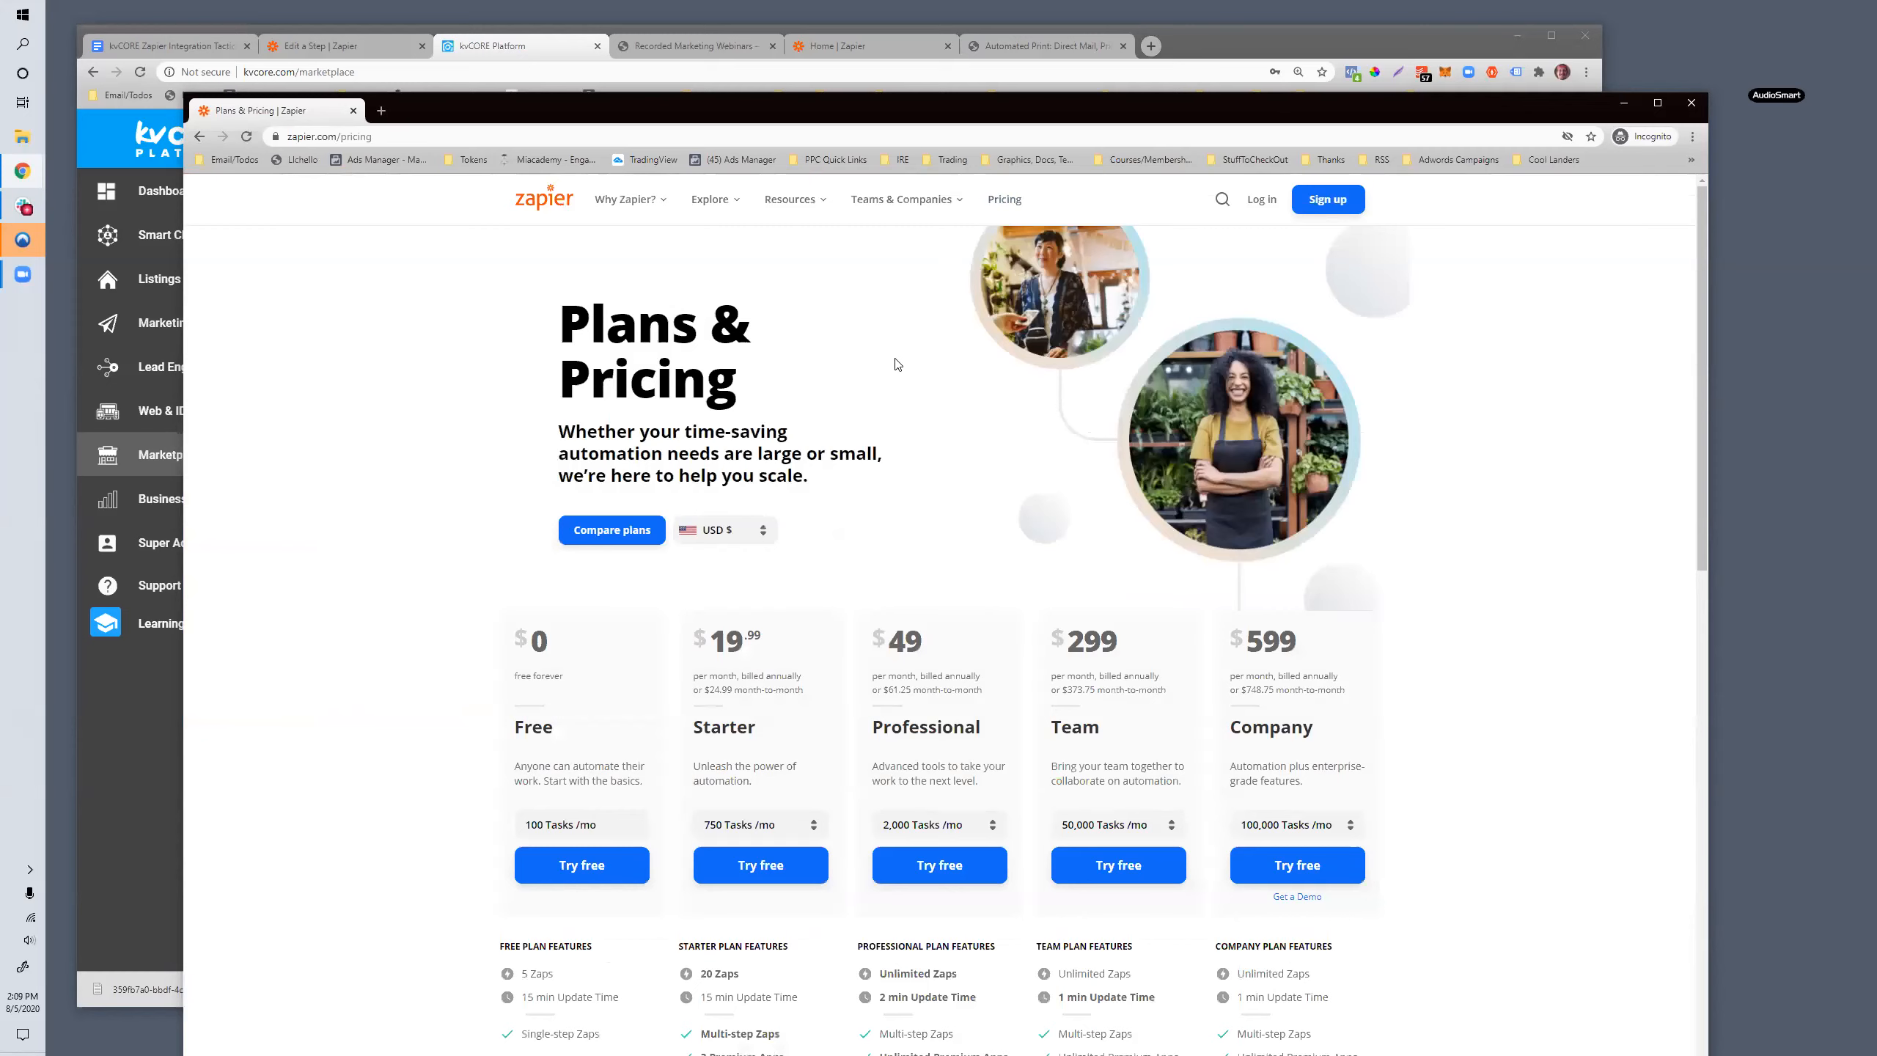
scroll(872, 721, "down", 3)
scroll(778, 808, "down", 1)
scroll(641, 473, "up", 1)
left_click_drag(764, 420, 700, 418)
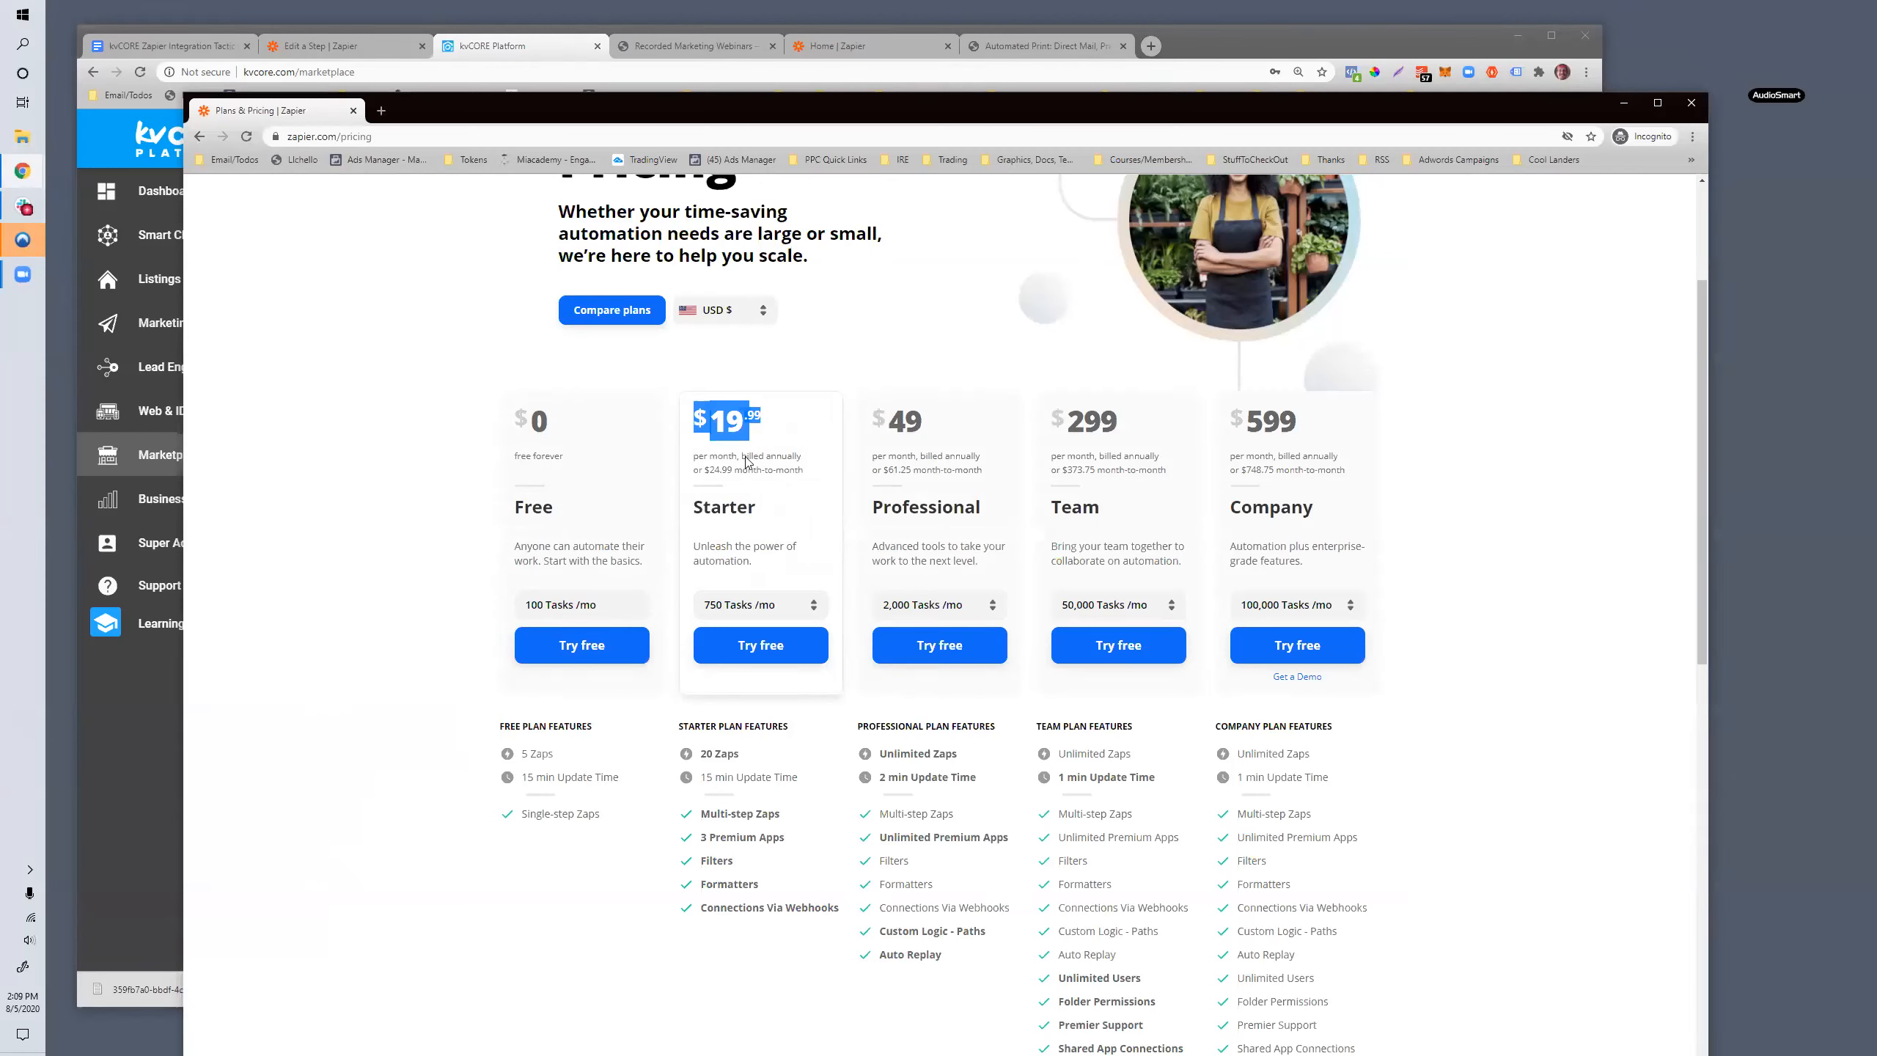
left_click_drag(729, 467, 707, 467)
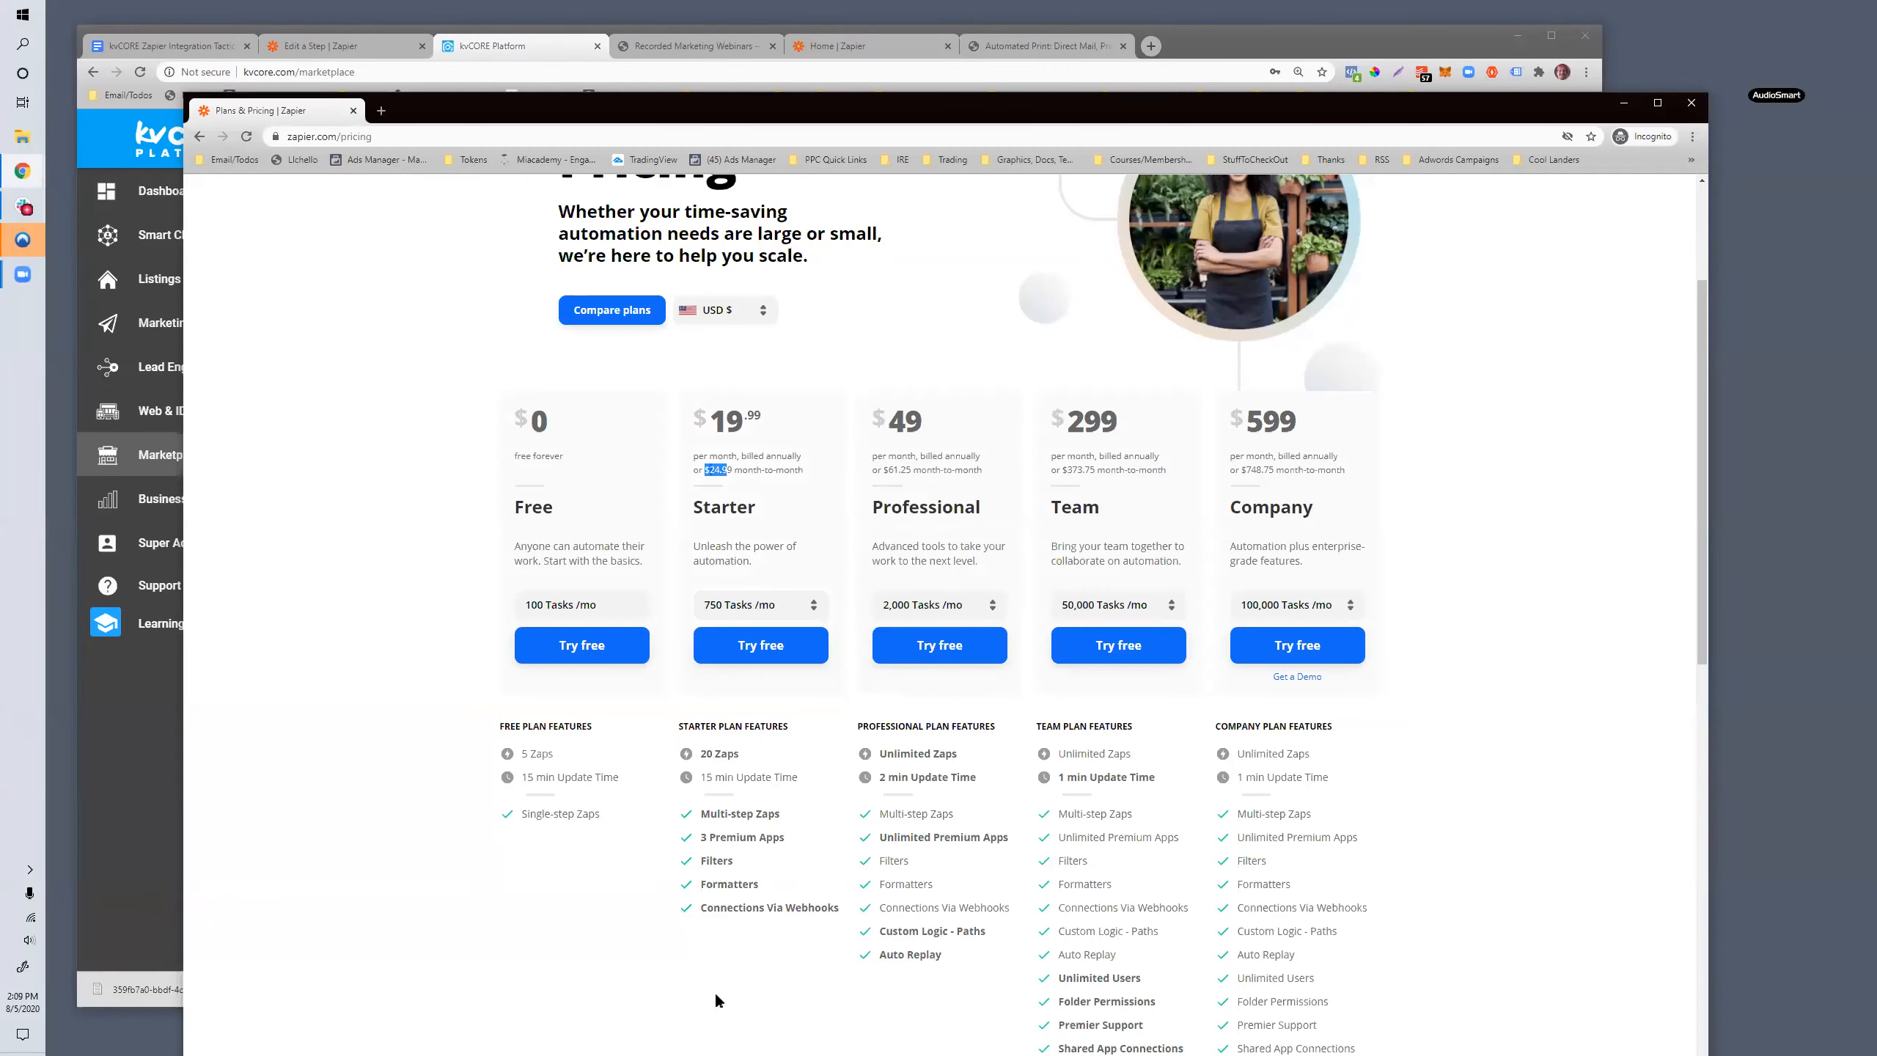
mouse_move(712, 833)
left_click_drag(461, 96, 497, 96)
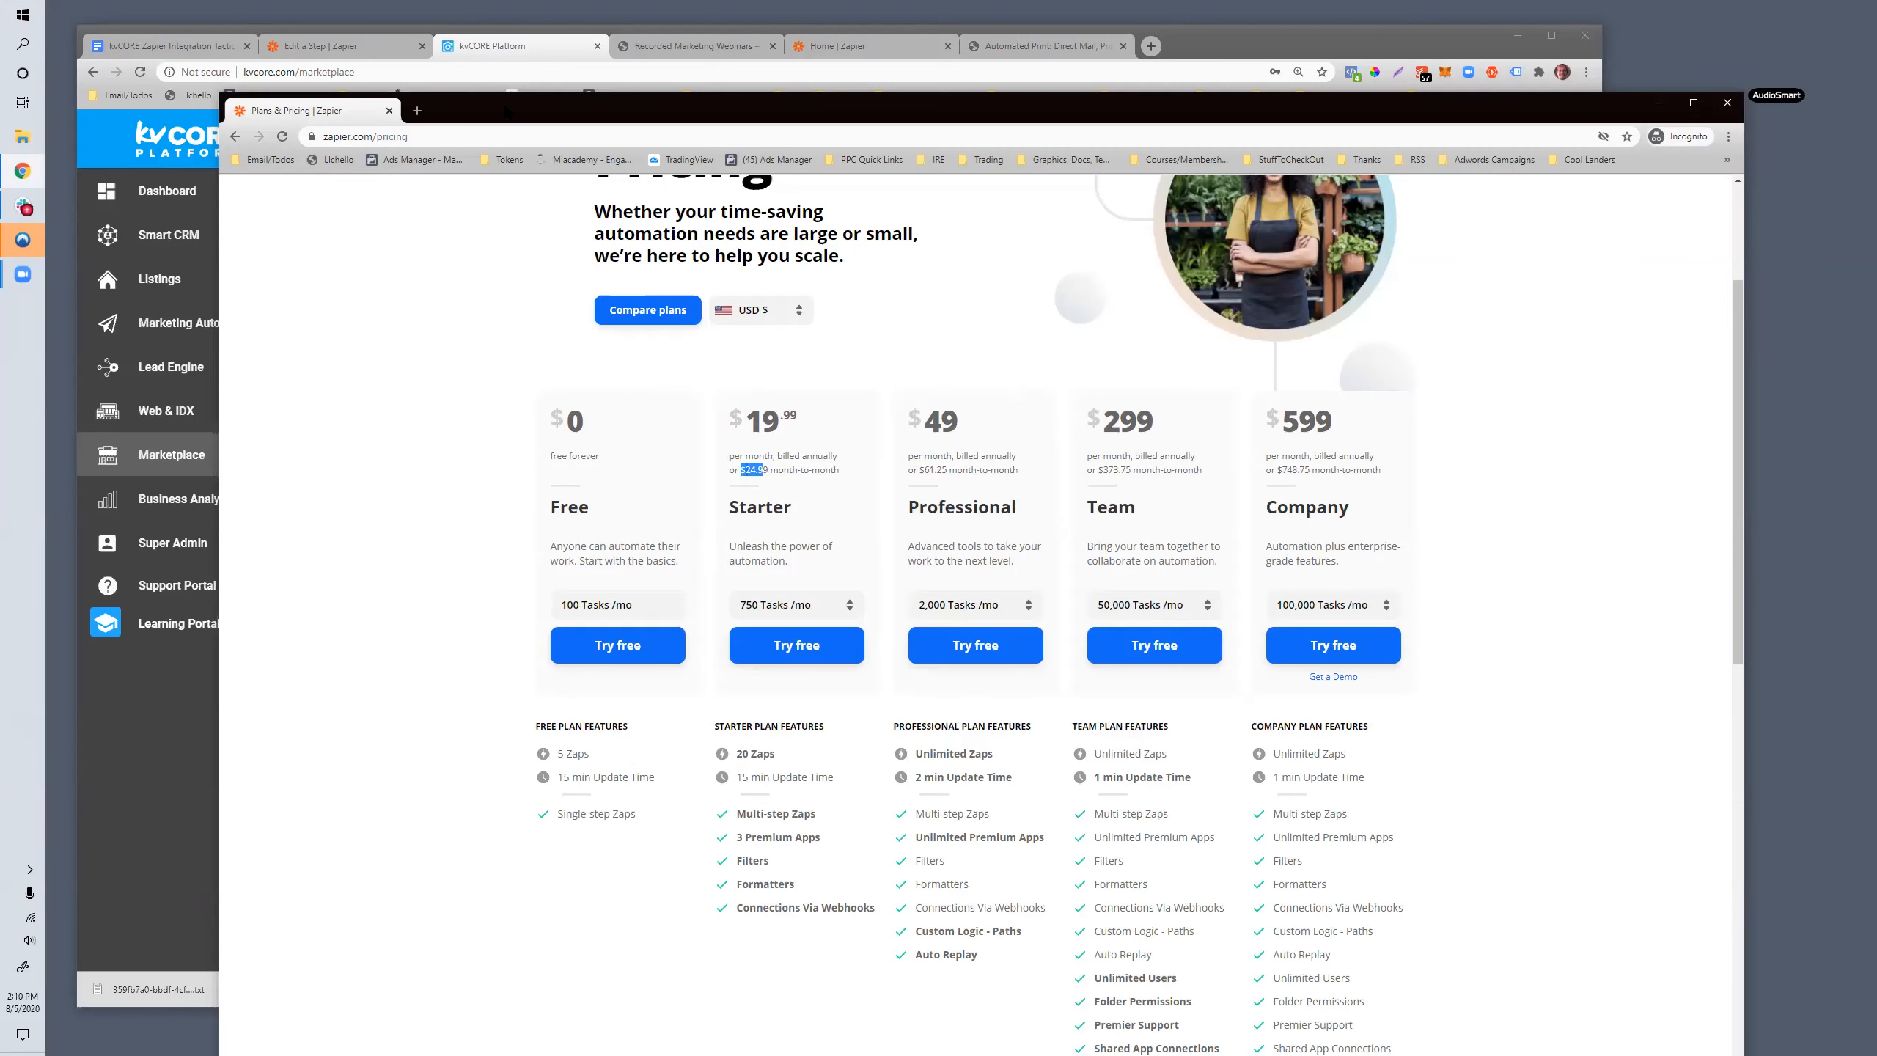
left_click(1660, 103)
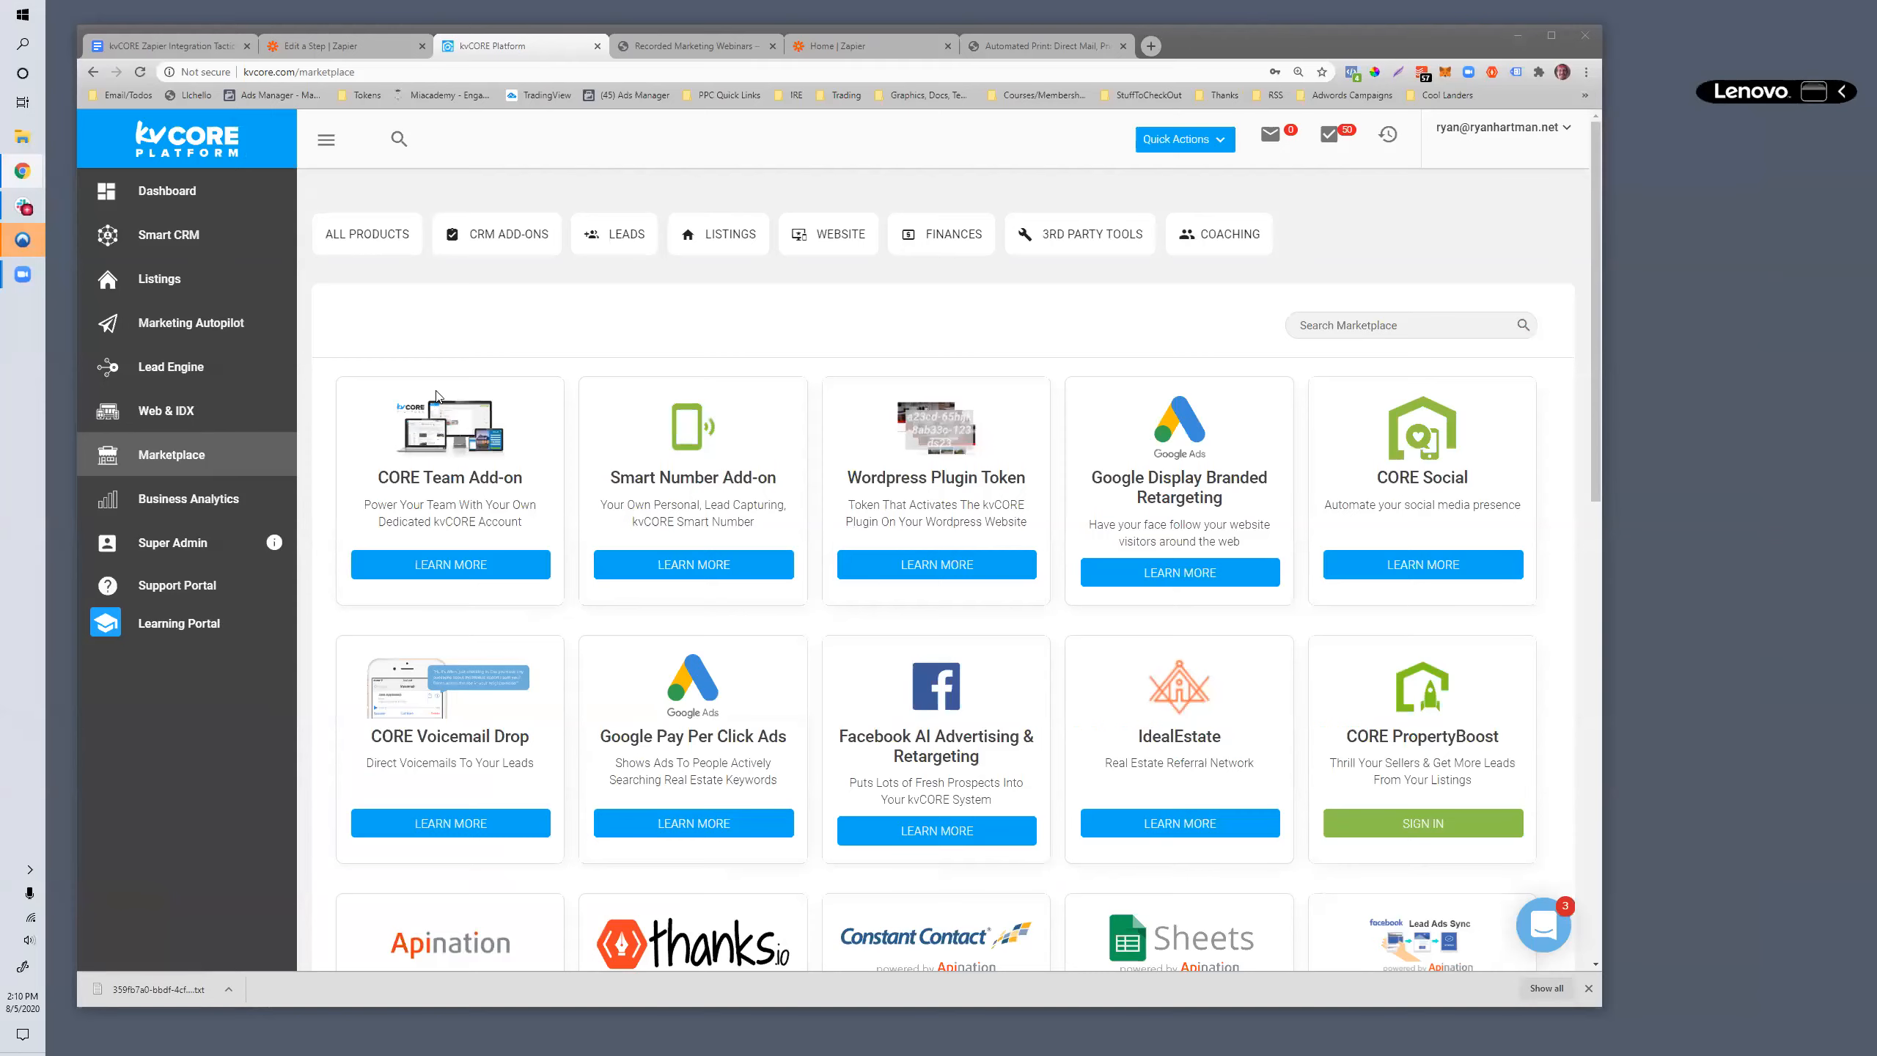
- Start a new zap from the Zapier dashboard and search for "kvcore" as its trigger app
left_click(885, 41)
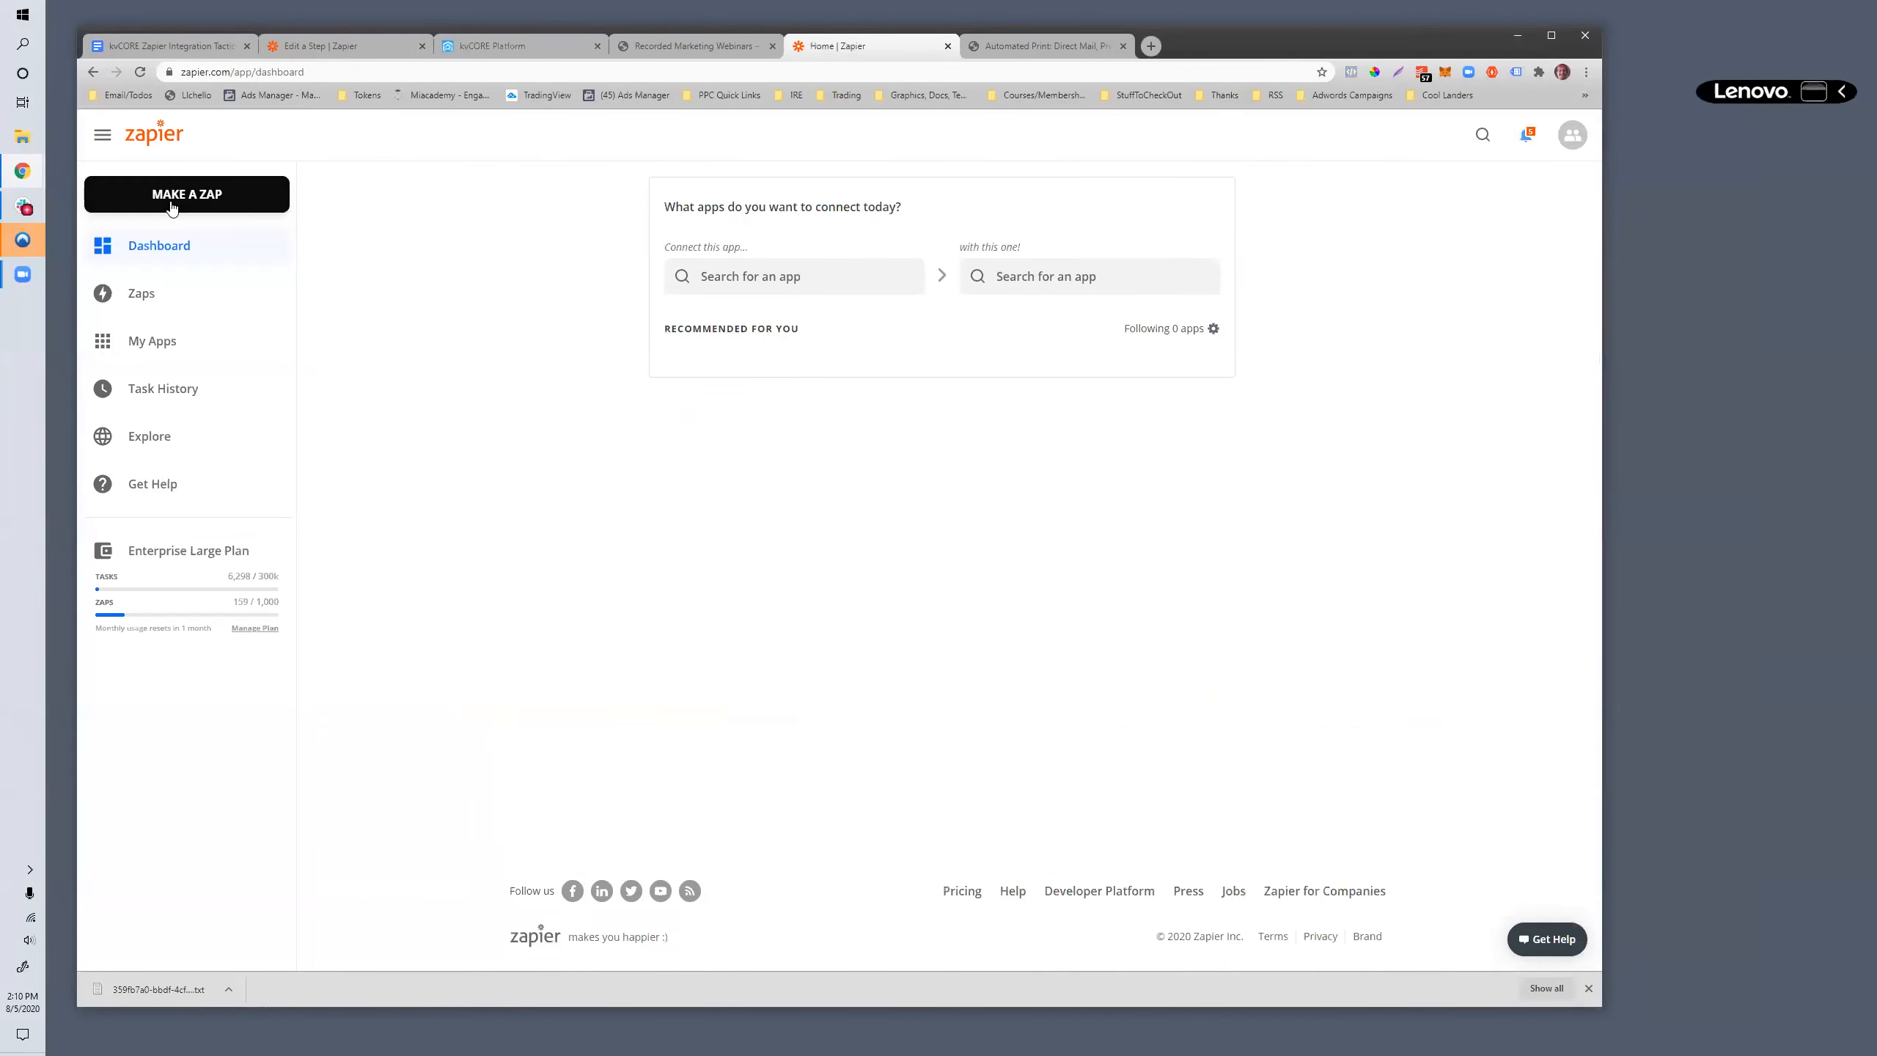
left_click(214, 201)
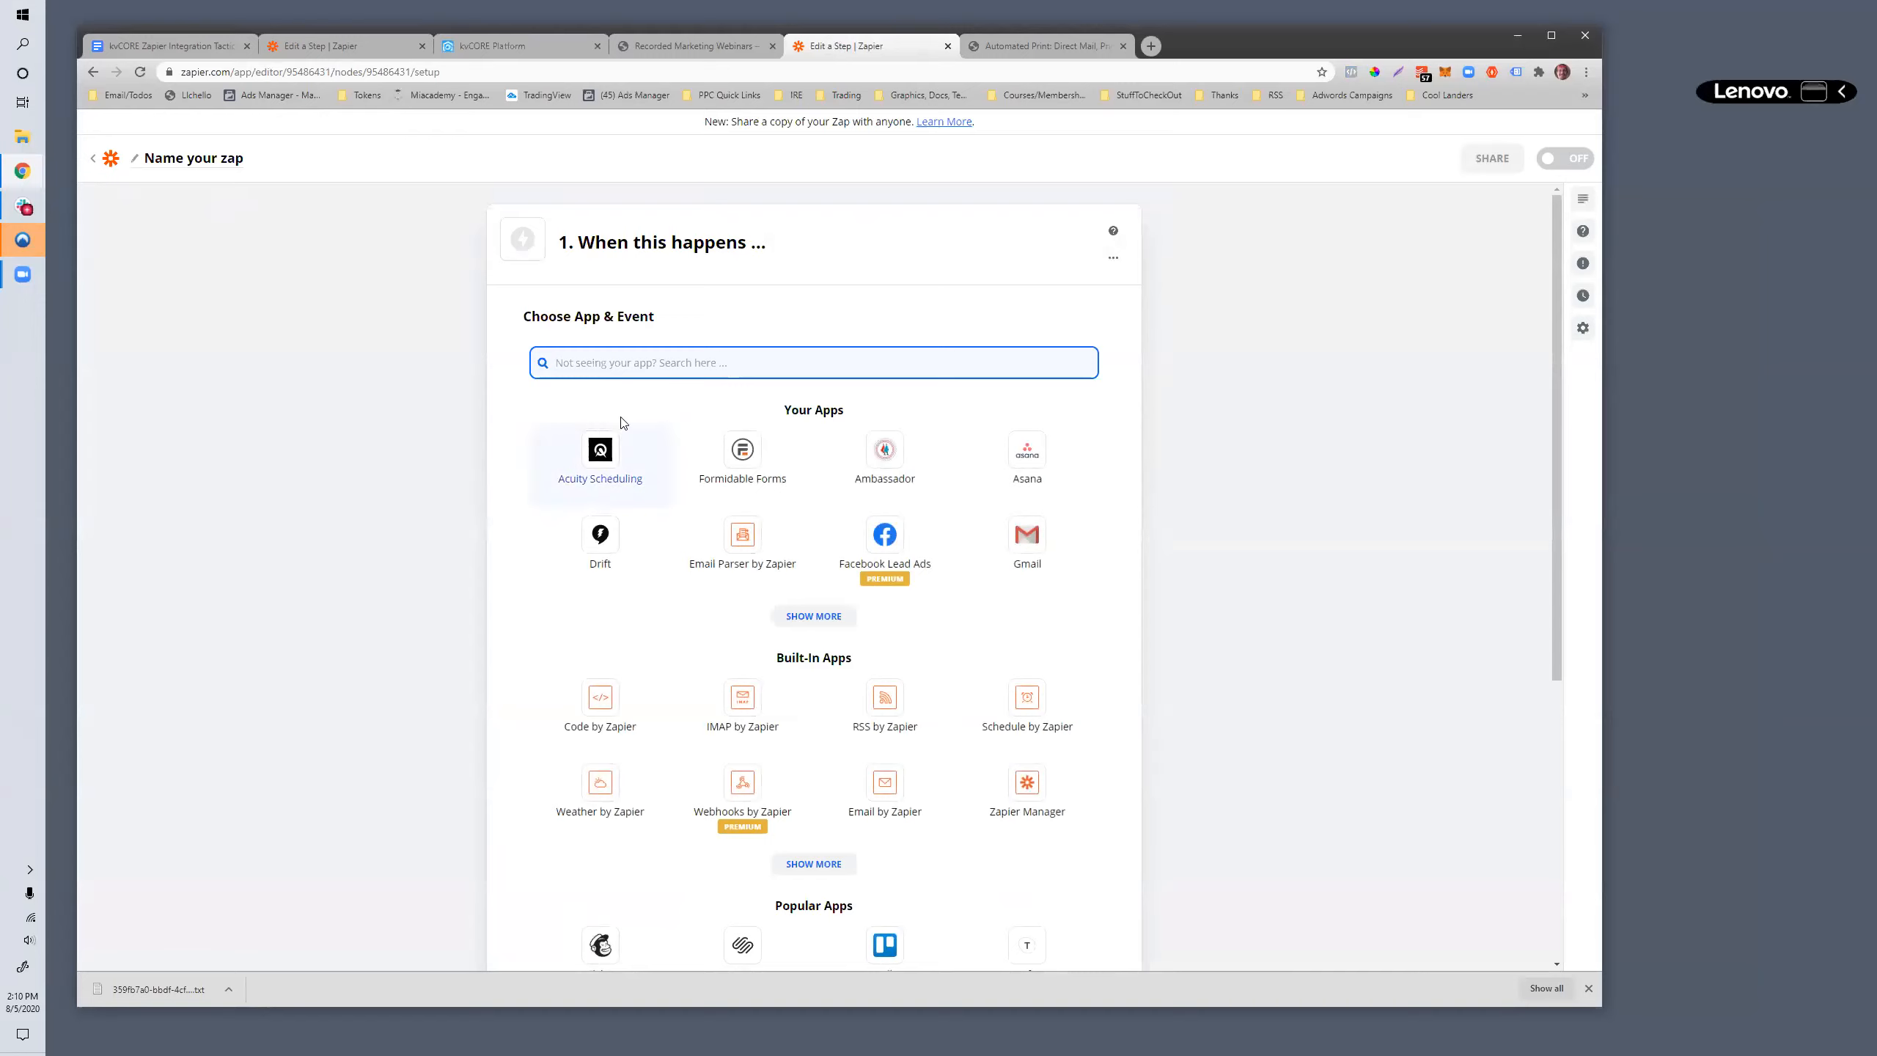
type("kvcore")
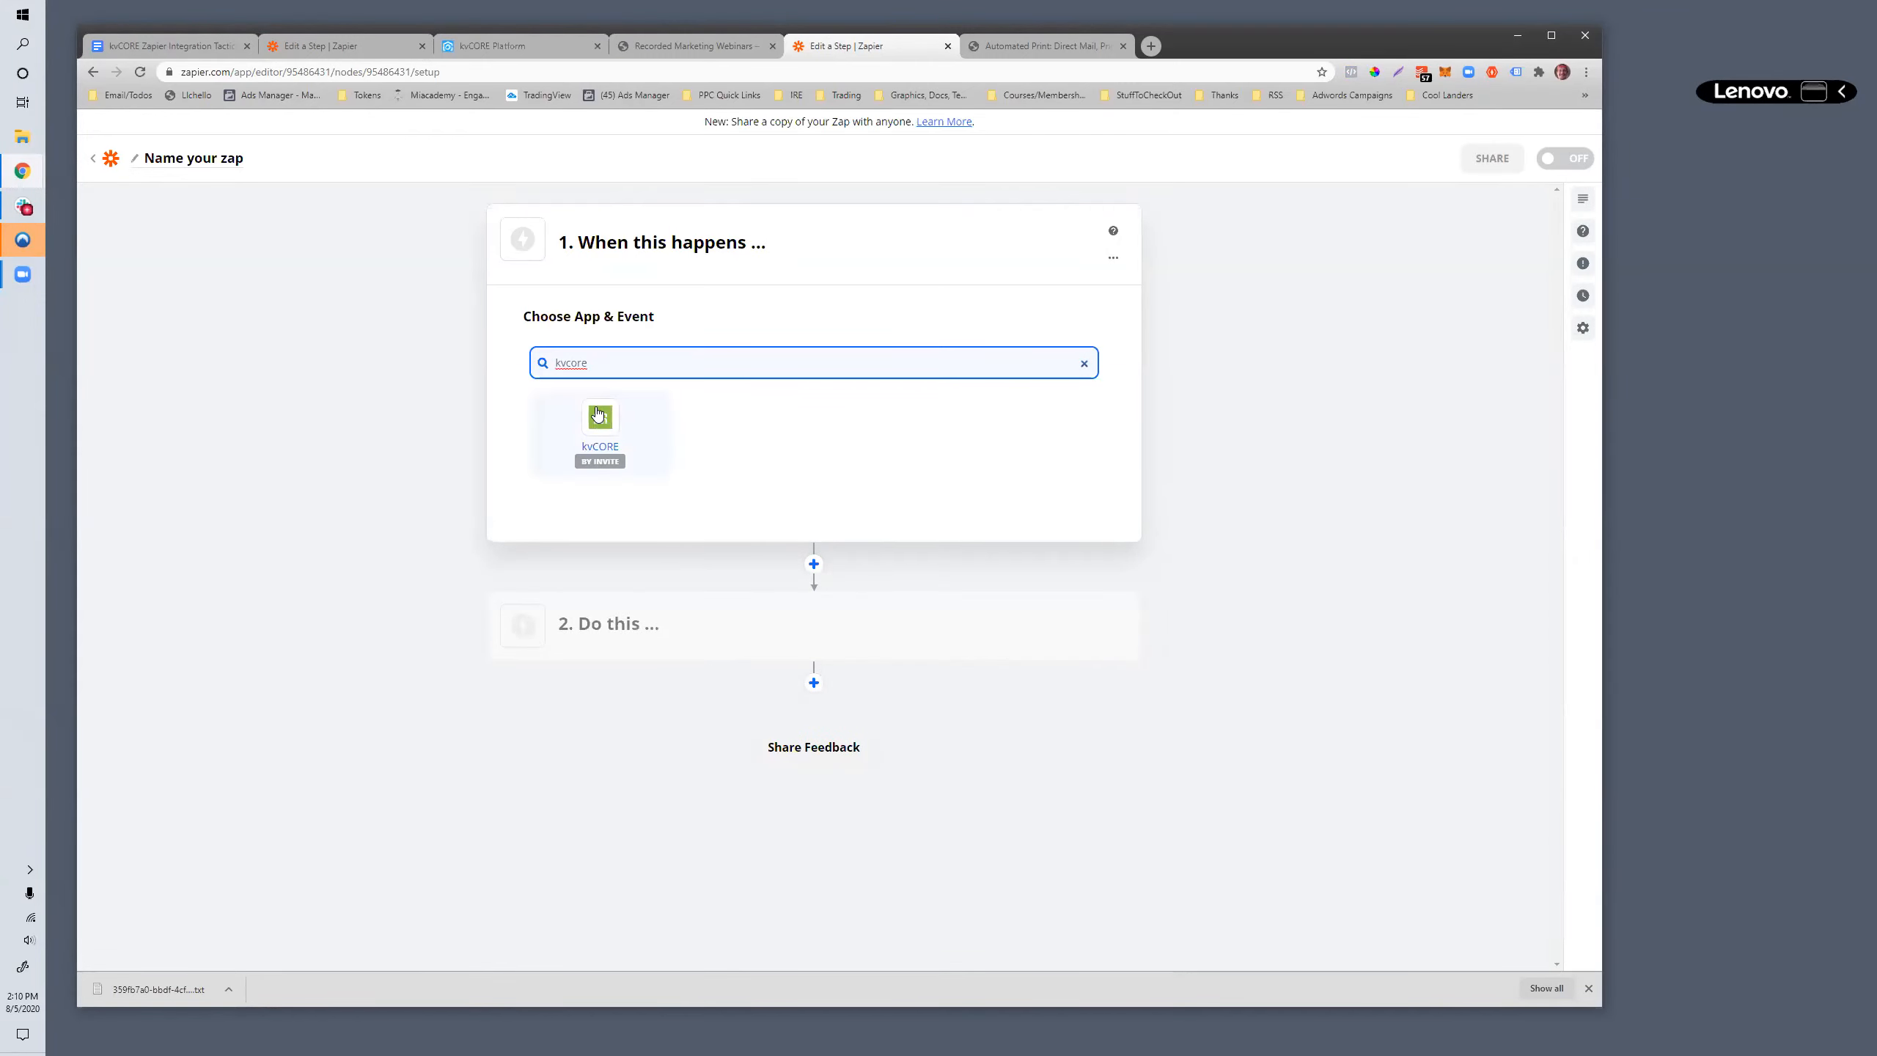
double_click(584, 362)
- In the kvCORE Platform, open the Lead Engine's Lead Dropbox to choose a lead source
left_click(522, 47)
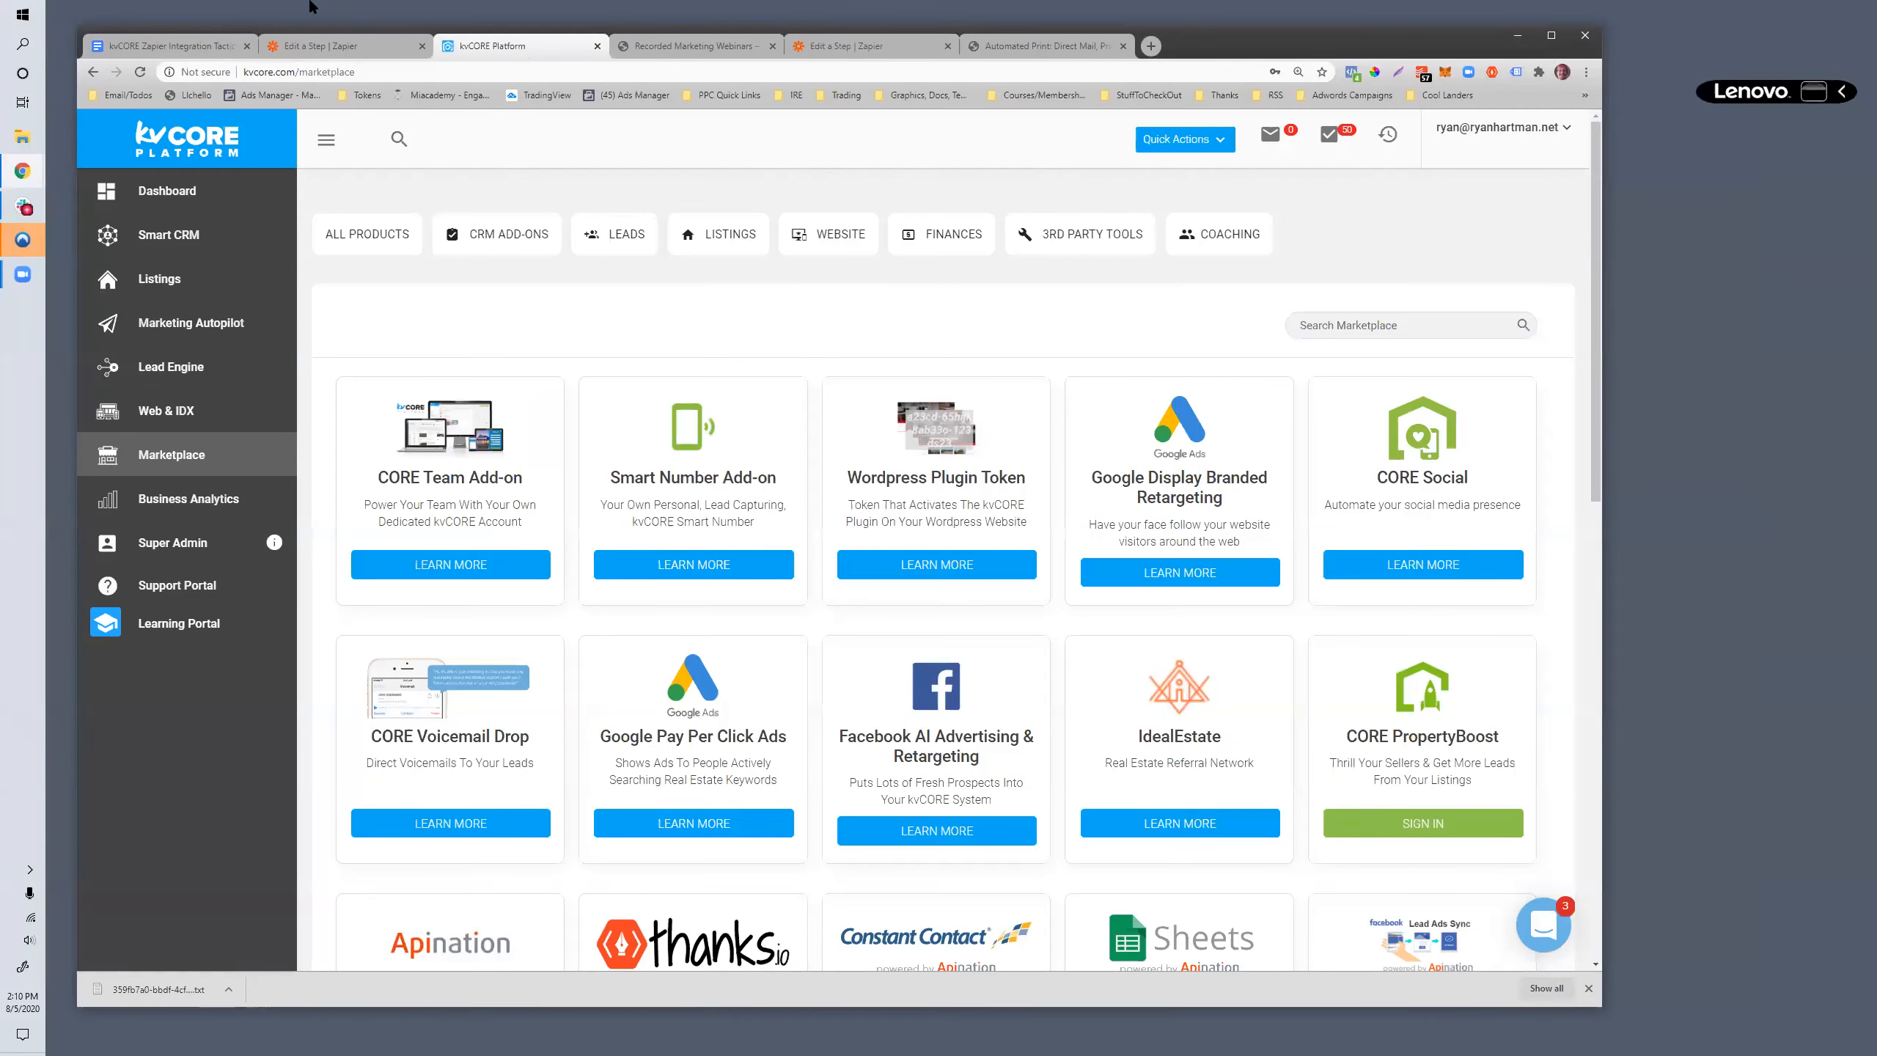
left_click(189, 370)
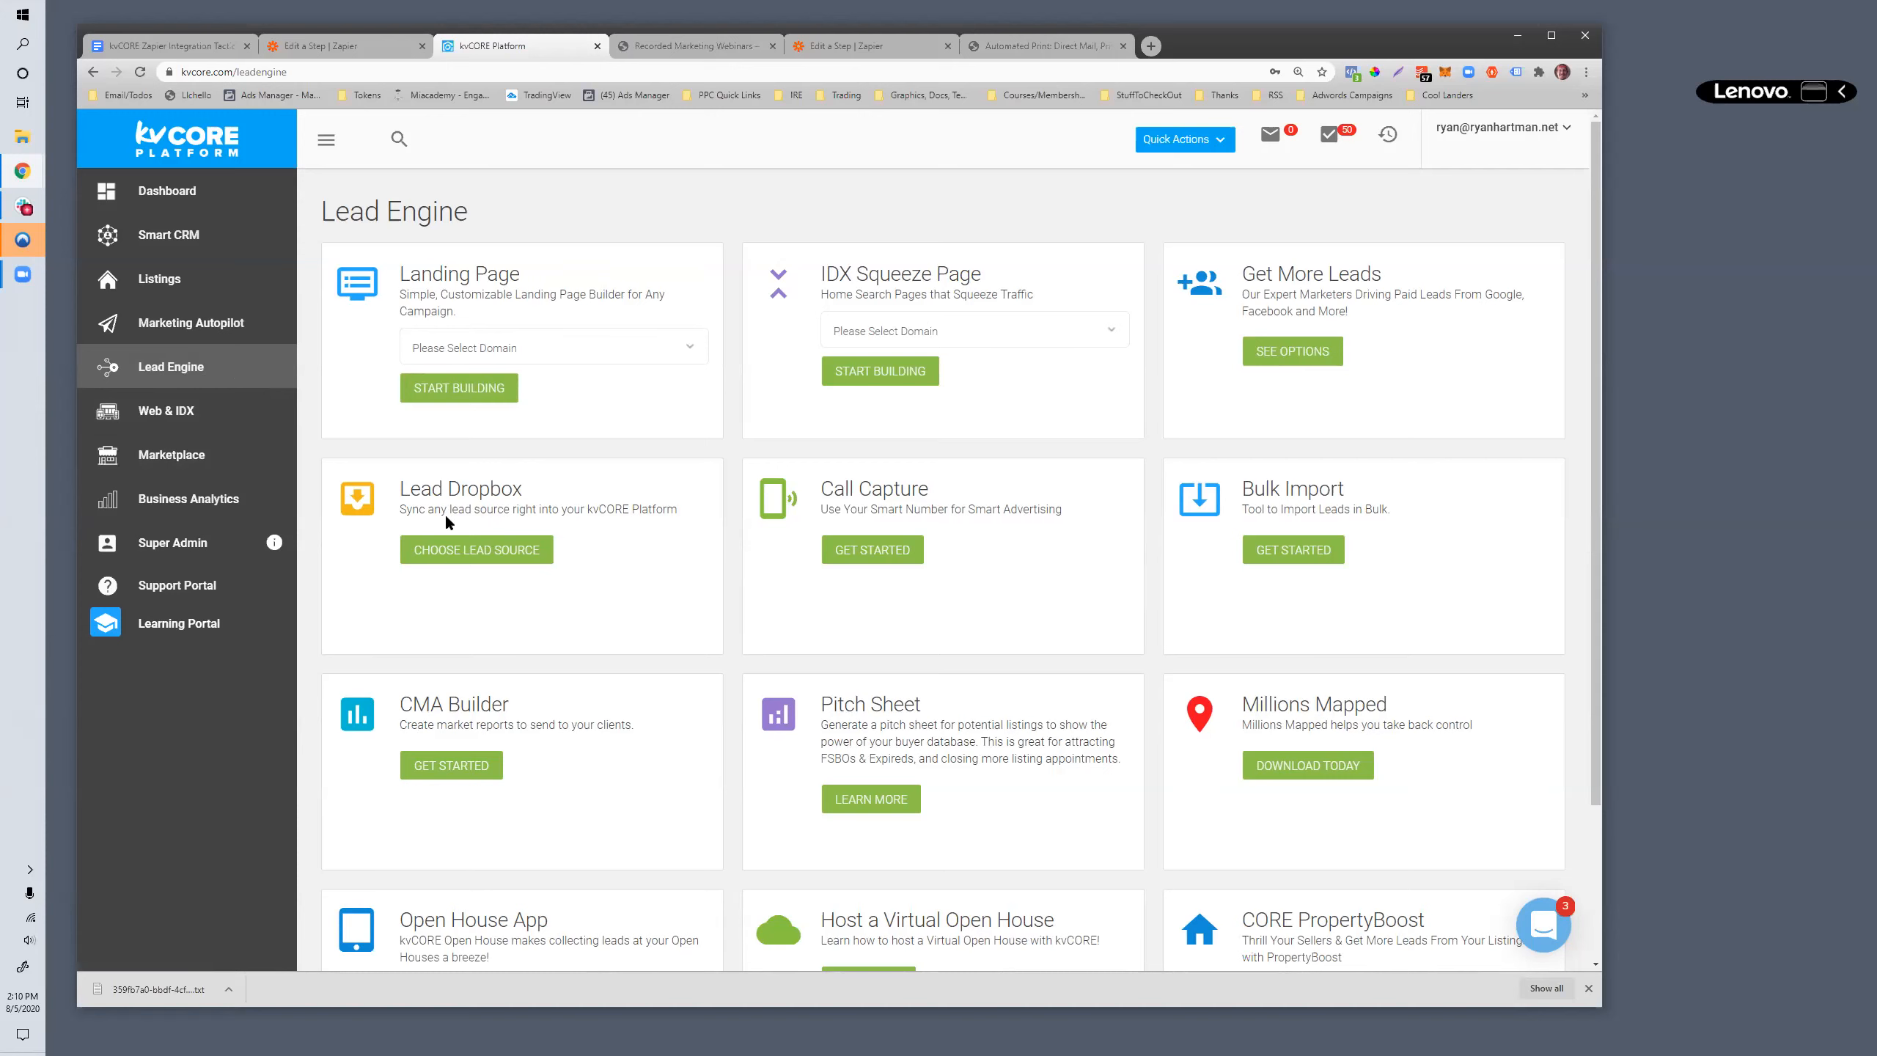
left_click_drag(408, 484, 532, 481)
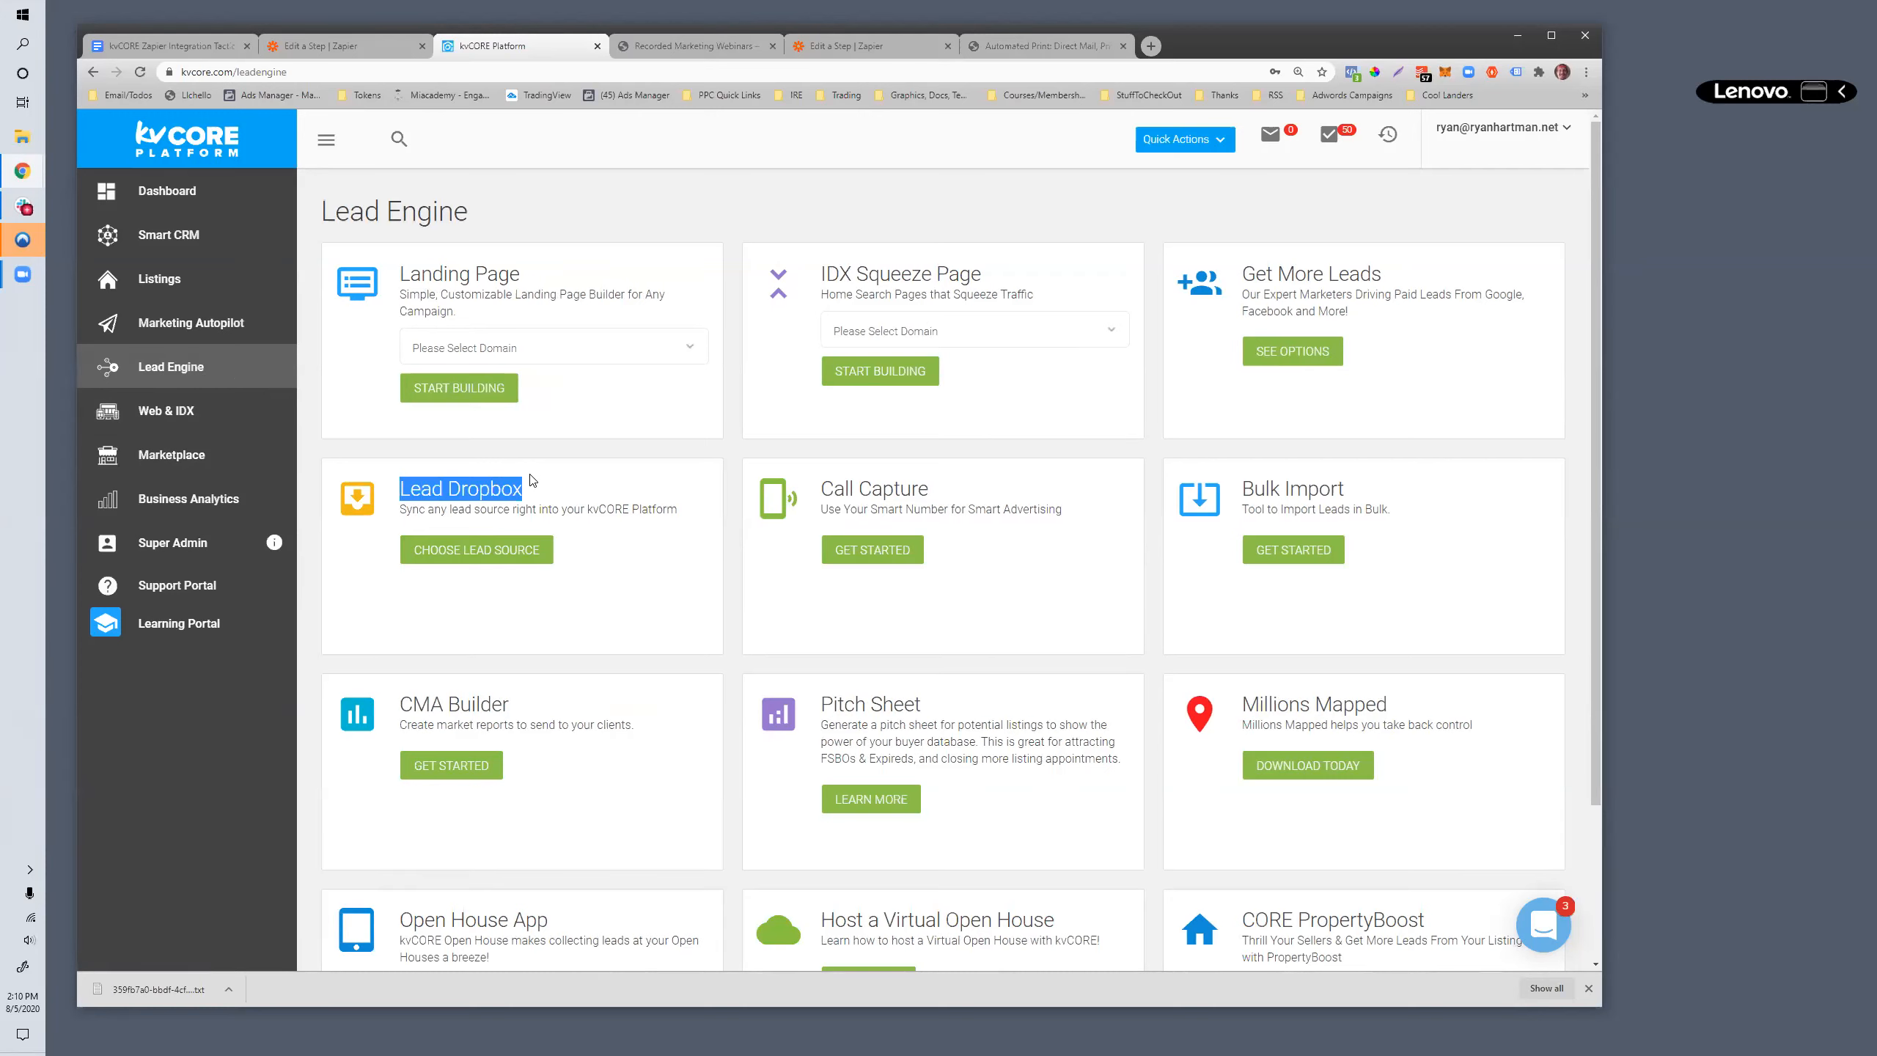
left_click(501, 560)
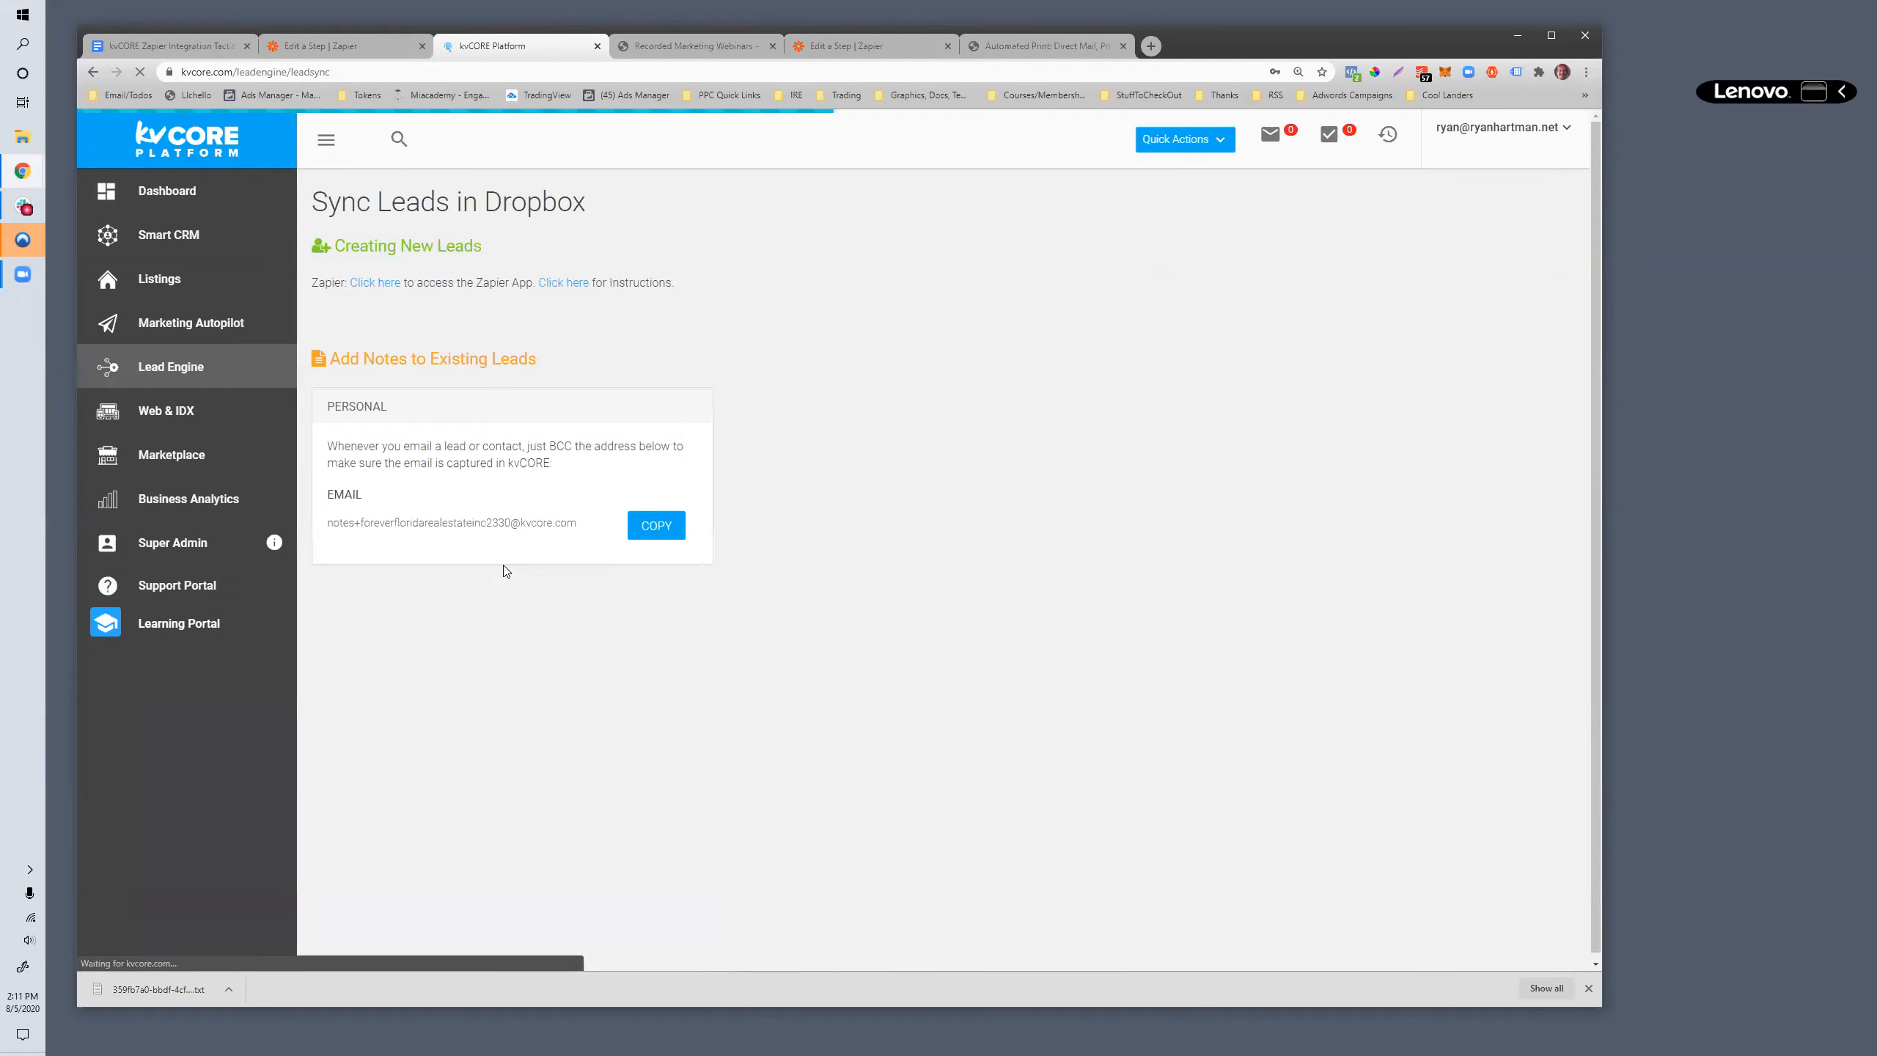
- Open the Zapier App access link under Creating New Leads in a new tab and switch to it
left_click_drag(671, 284, 783, 300)
left_click_drag(674, 283, 341, 284)
left_click(369, 302)
right_click(372, 284)
left_click(434, 293)
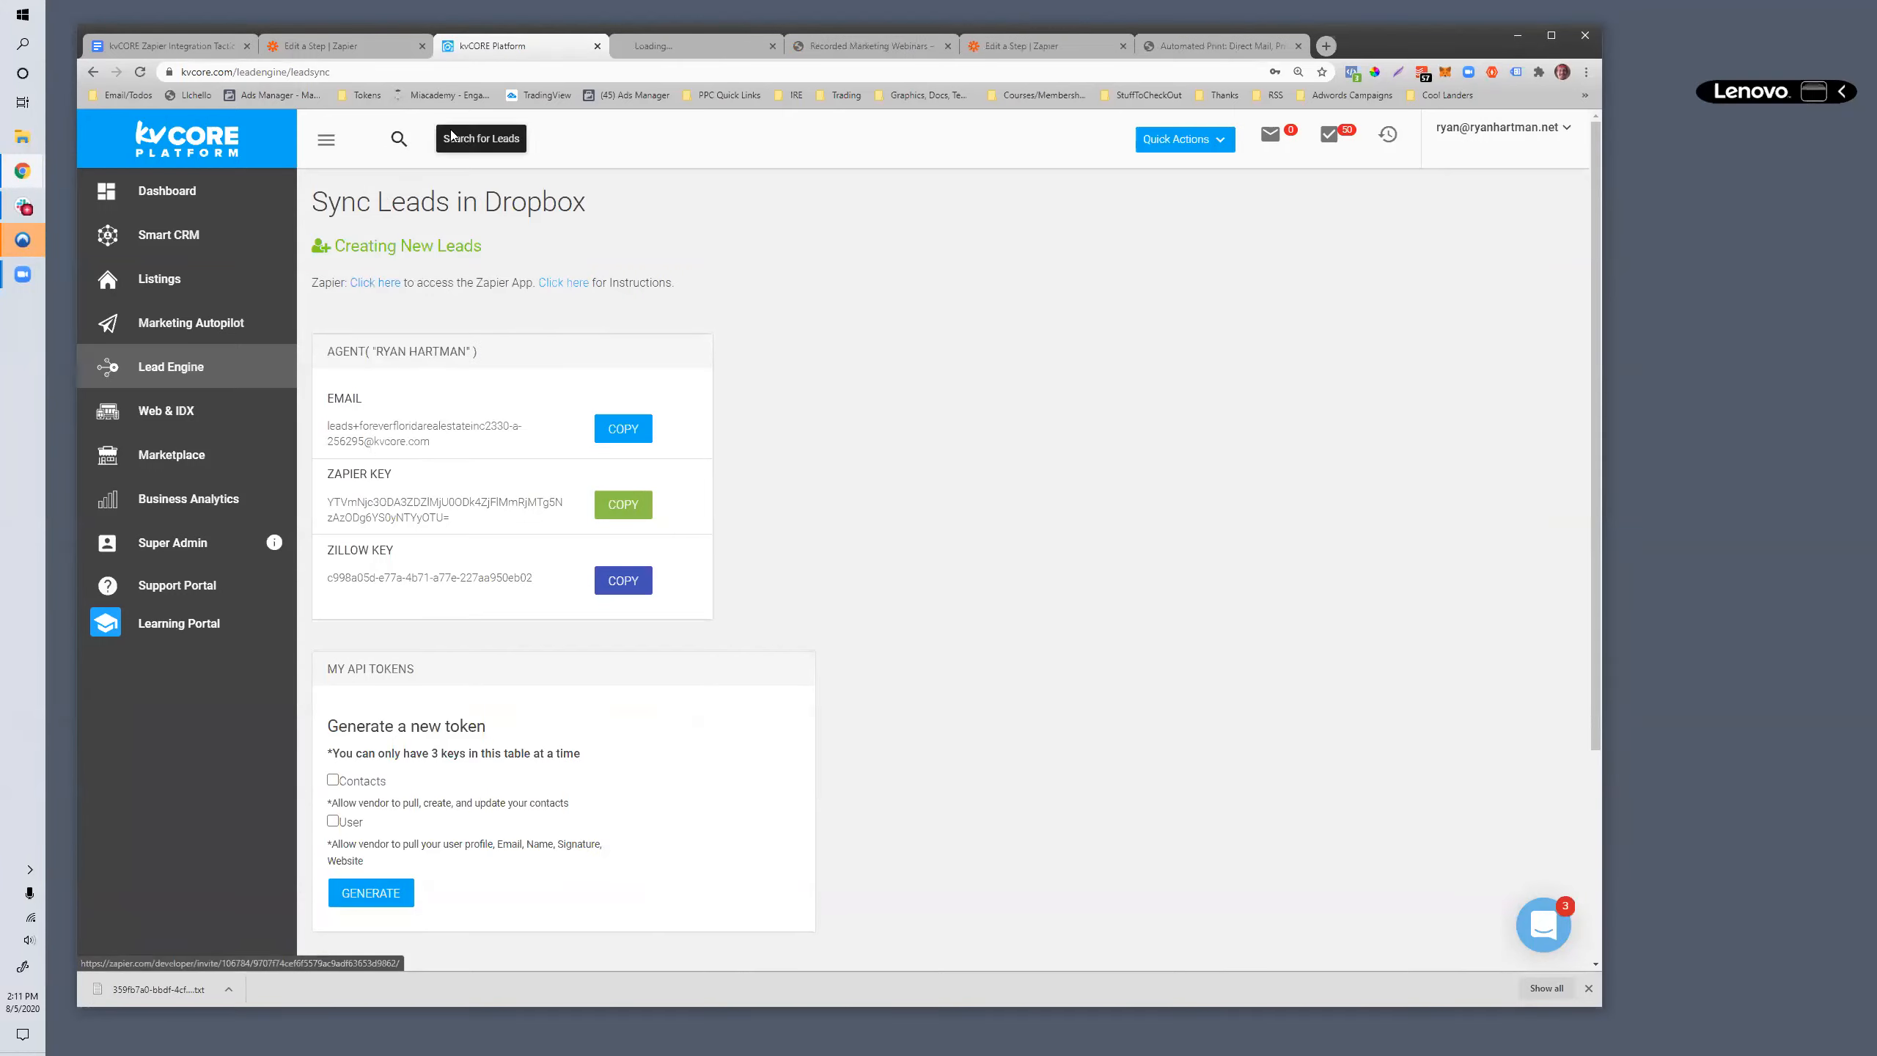
left_click(636, 49)
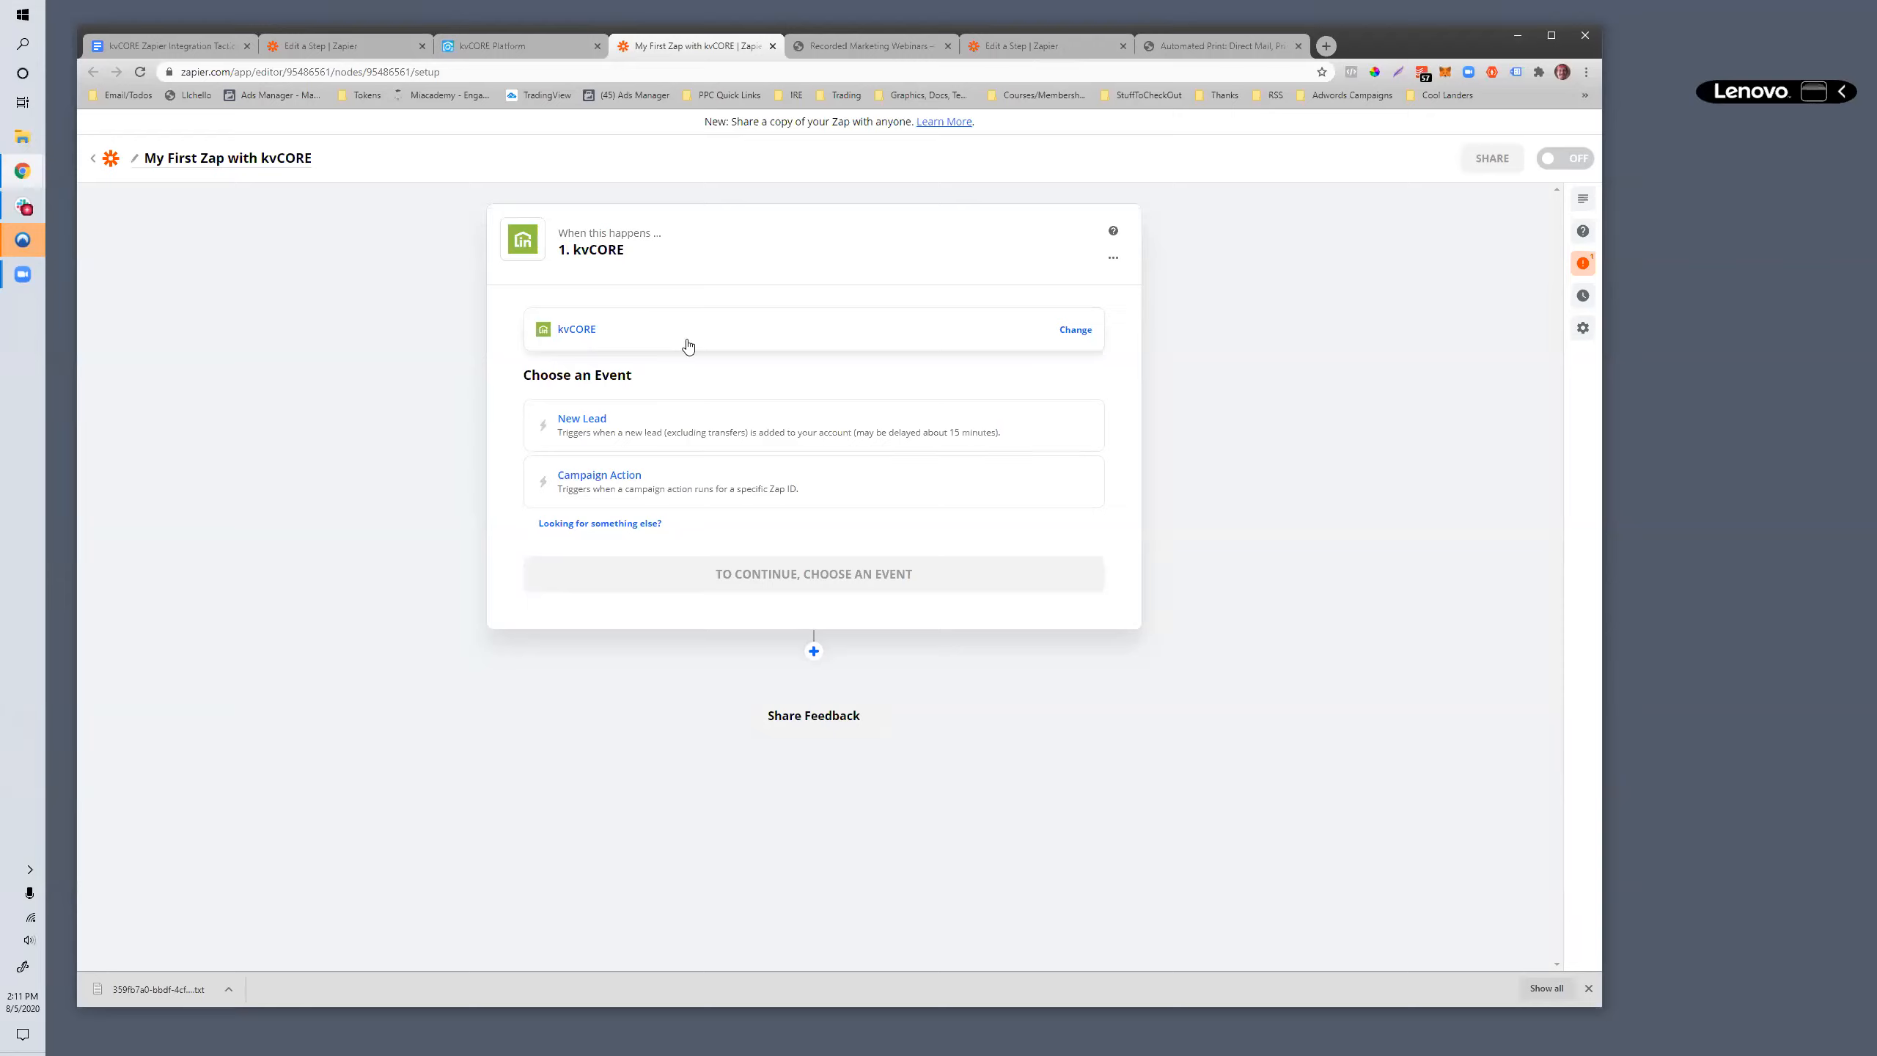
- Set the kvCORE trigger event to New Lead and continue to the account selection
left_click(628, 433)
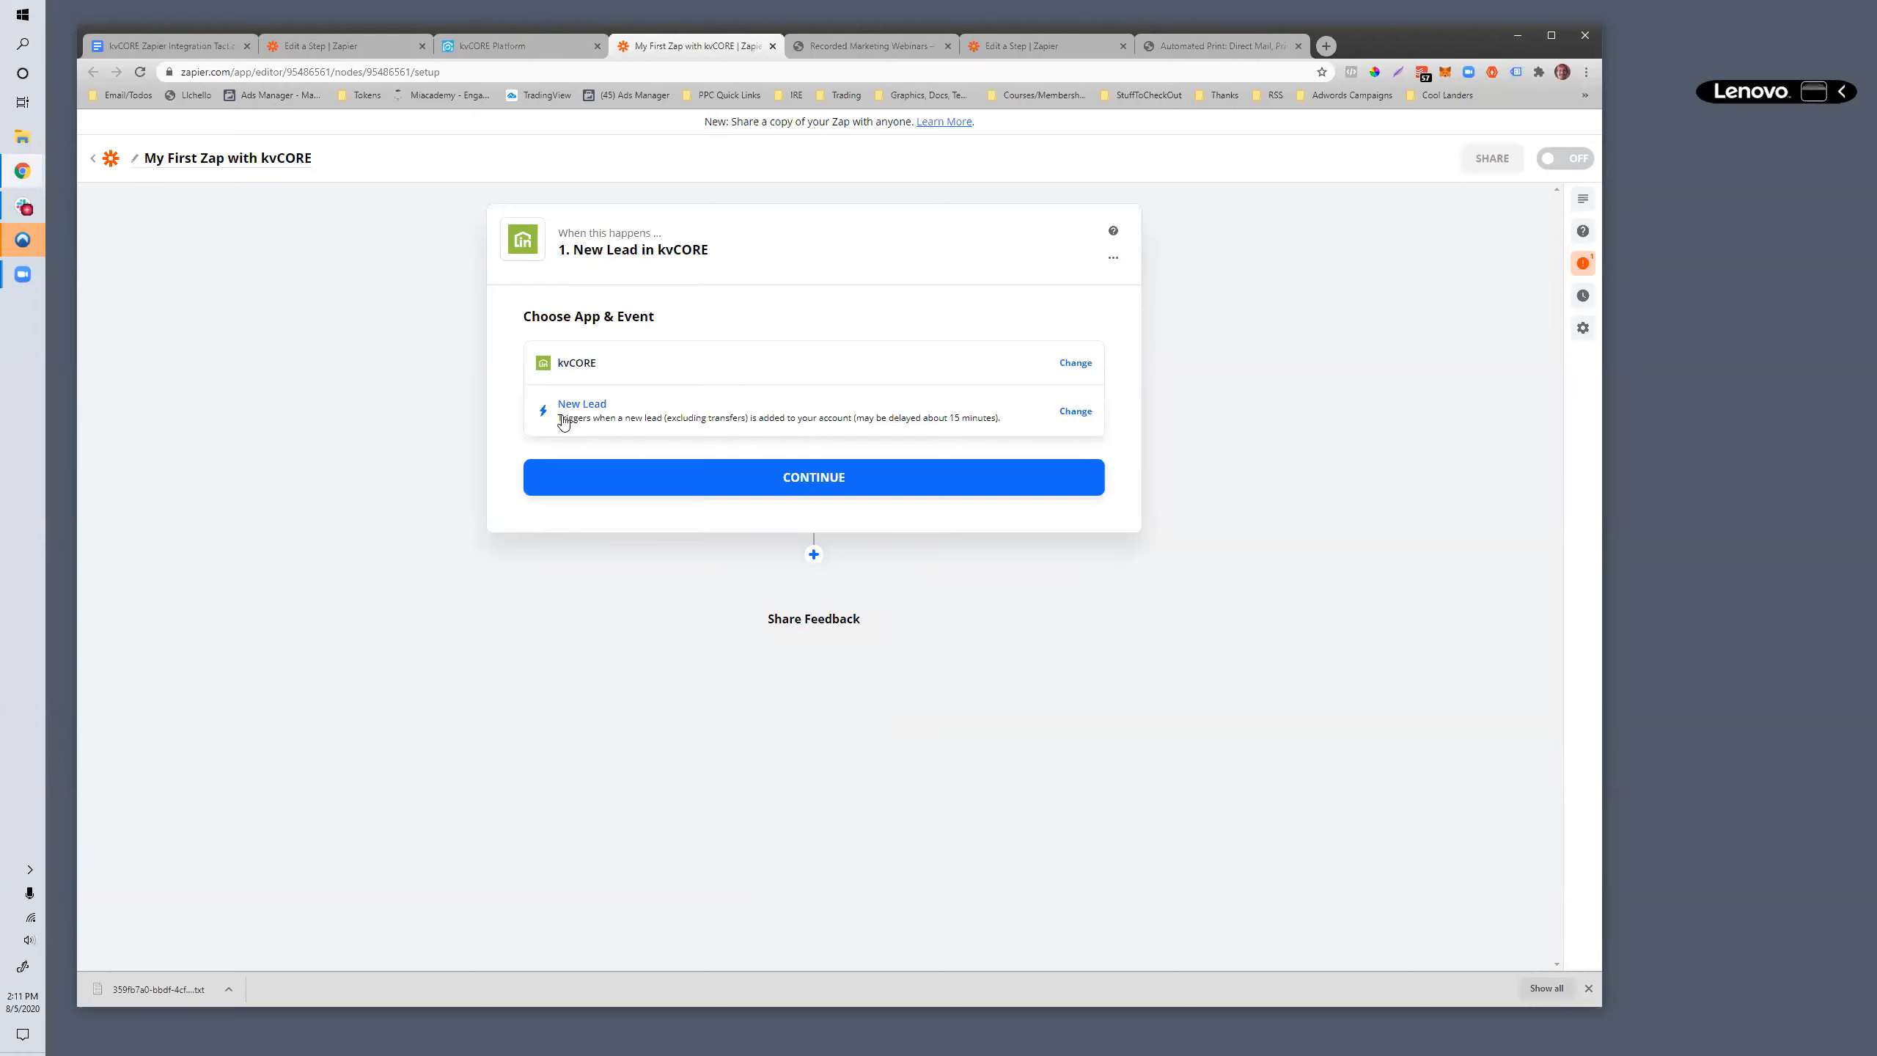
left_click(778, 476)
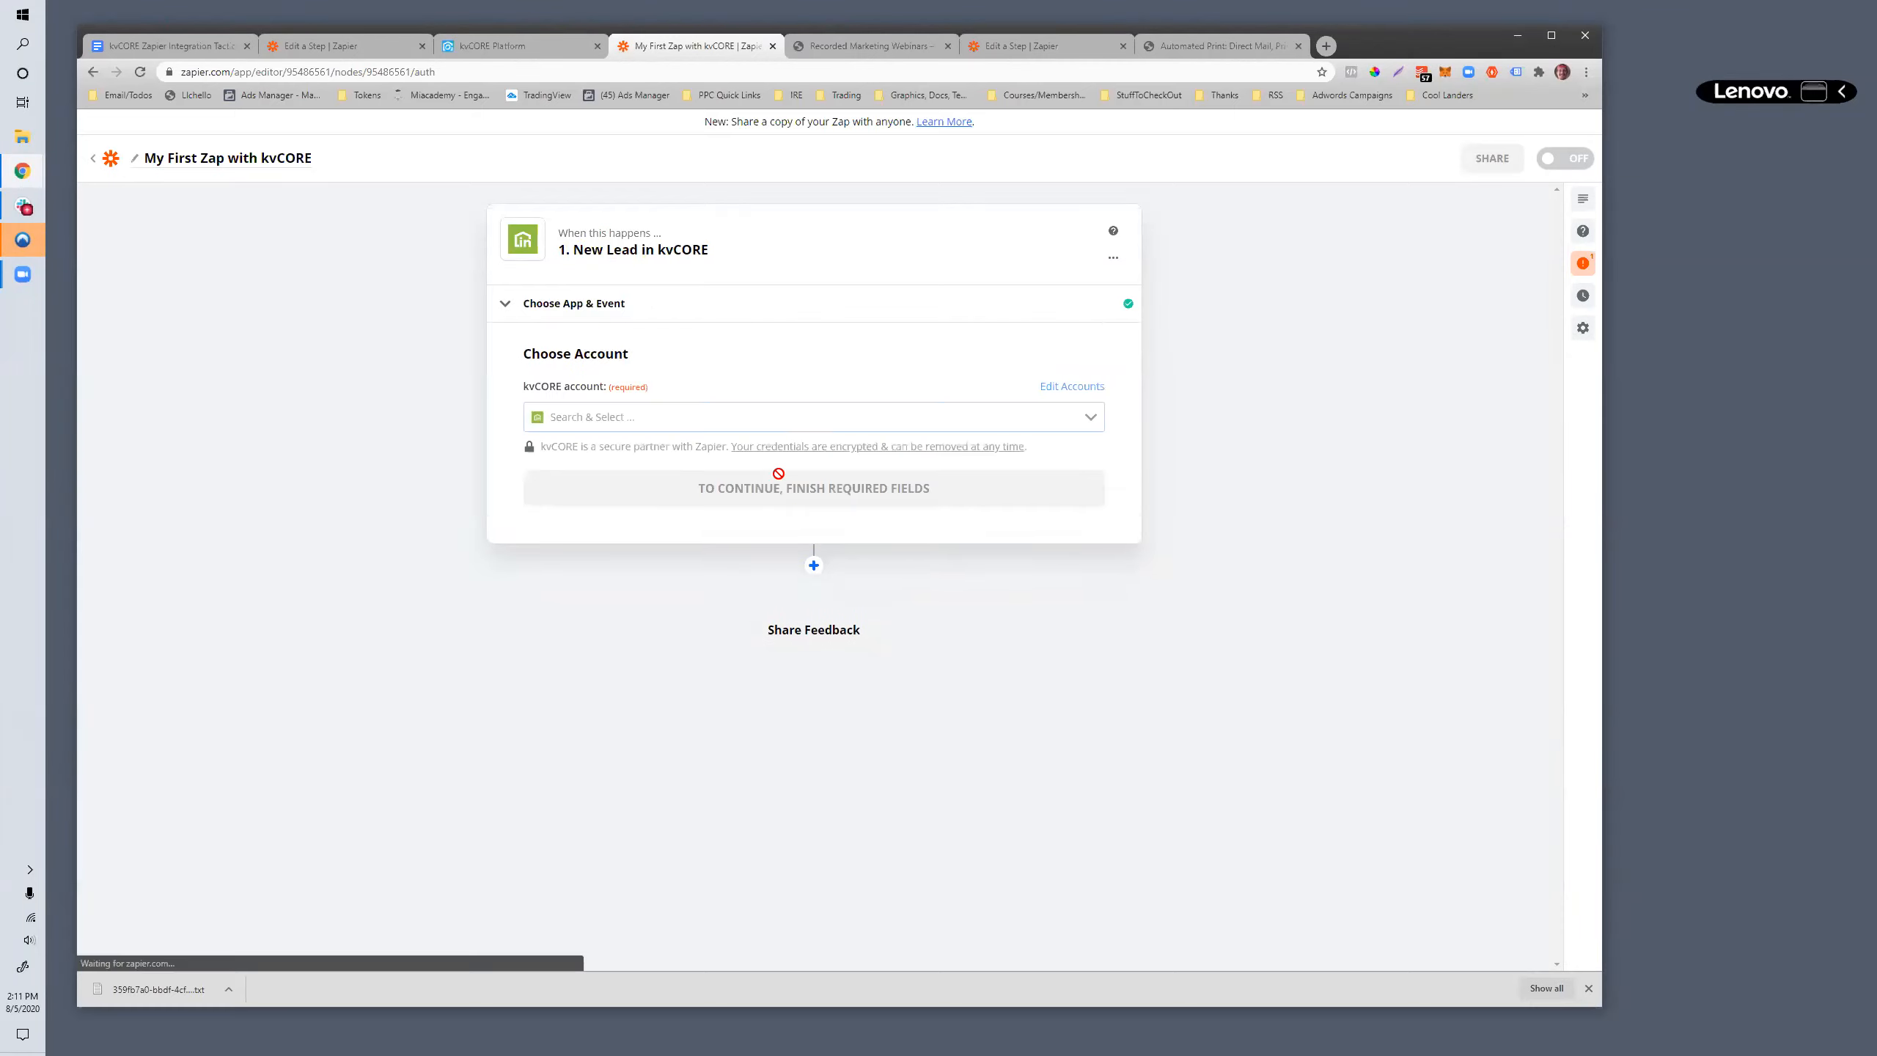
- Start adding a new kvCORE account for the New Lead trigger instead of using a saved one
left_click_drag(521, 385, 698, 392)
left_click(678, 418)
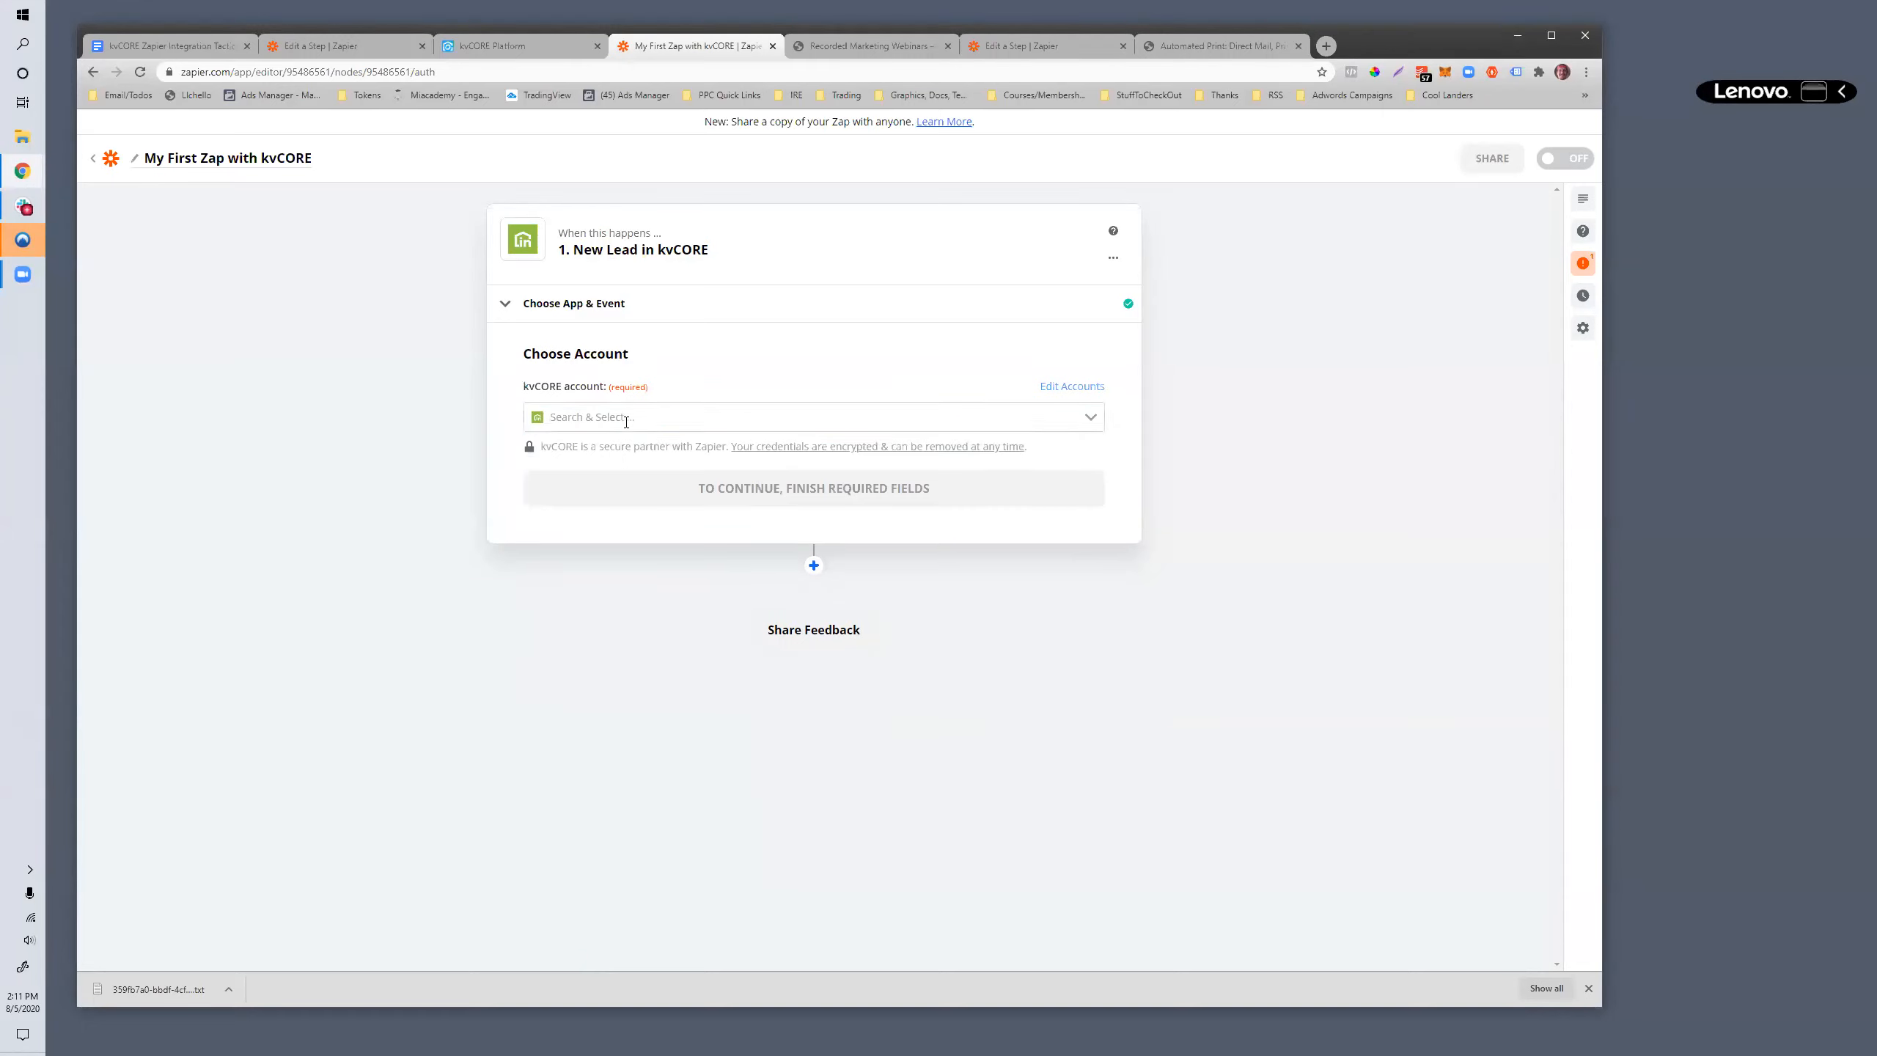
scroll(661, 458, "down", 2)
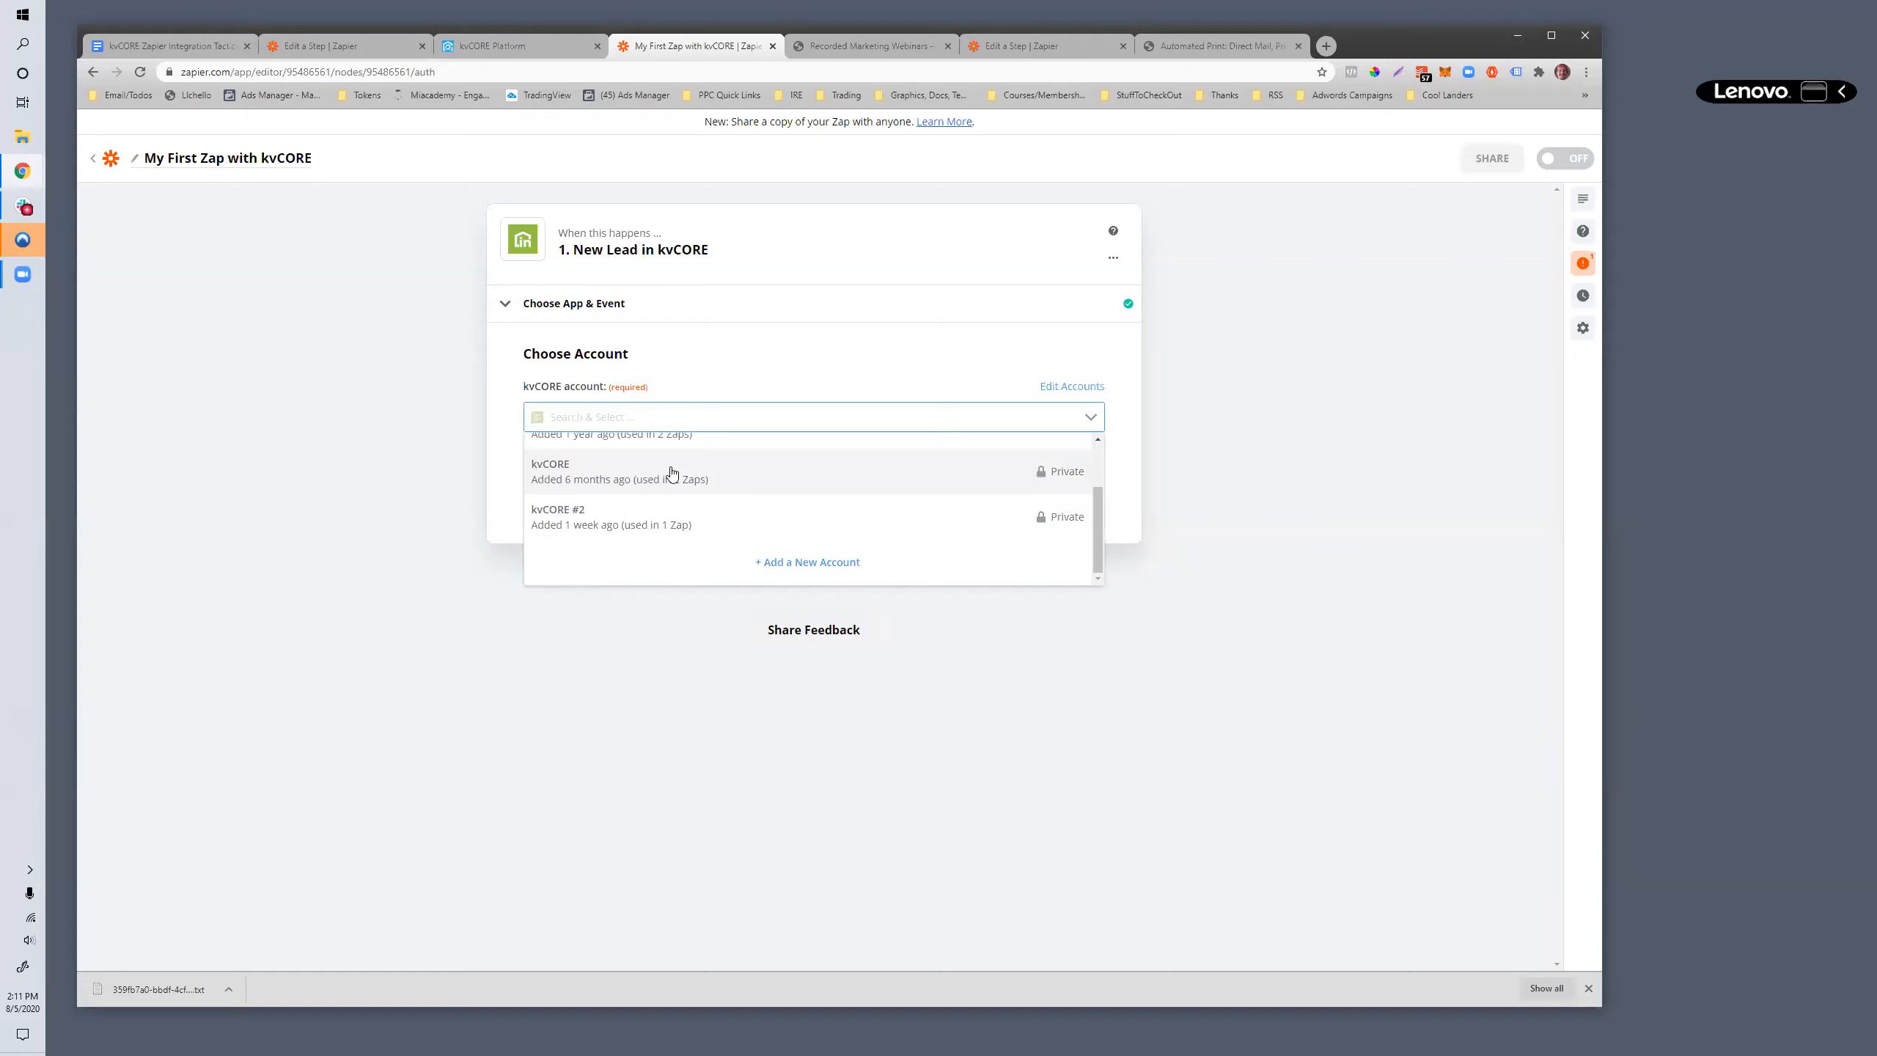
left_click(792, 563)
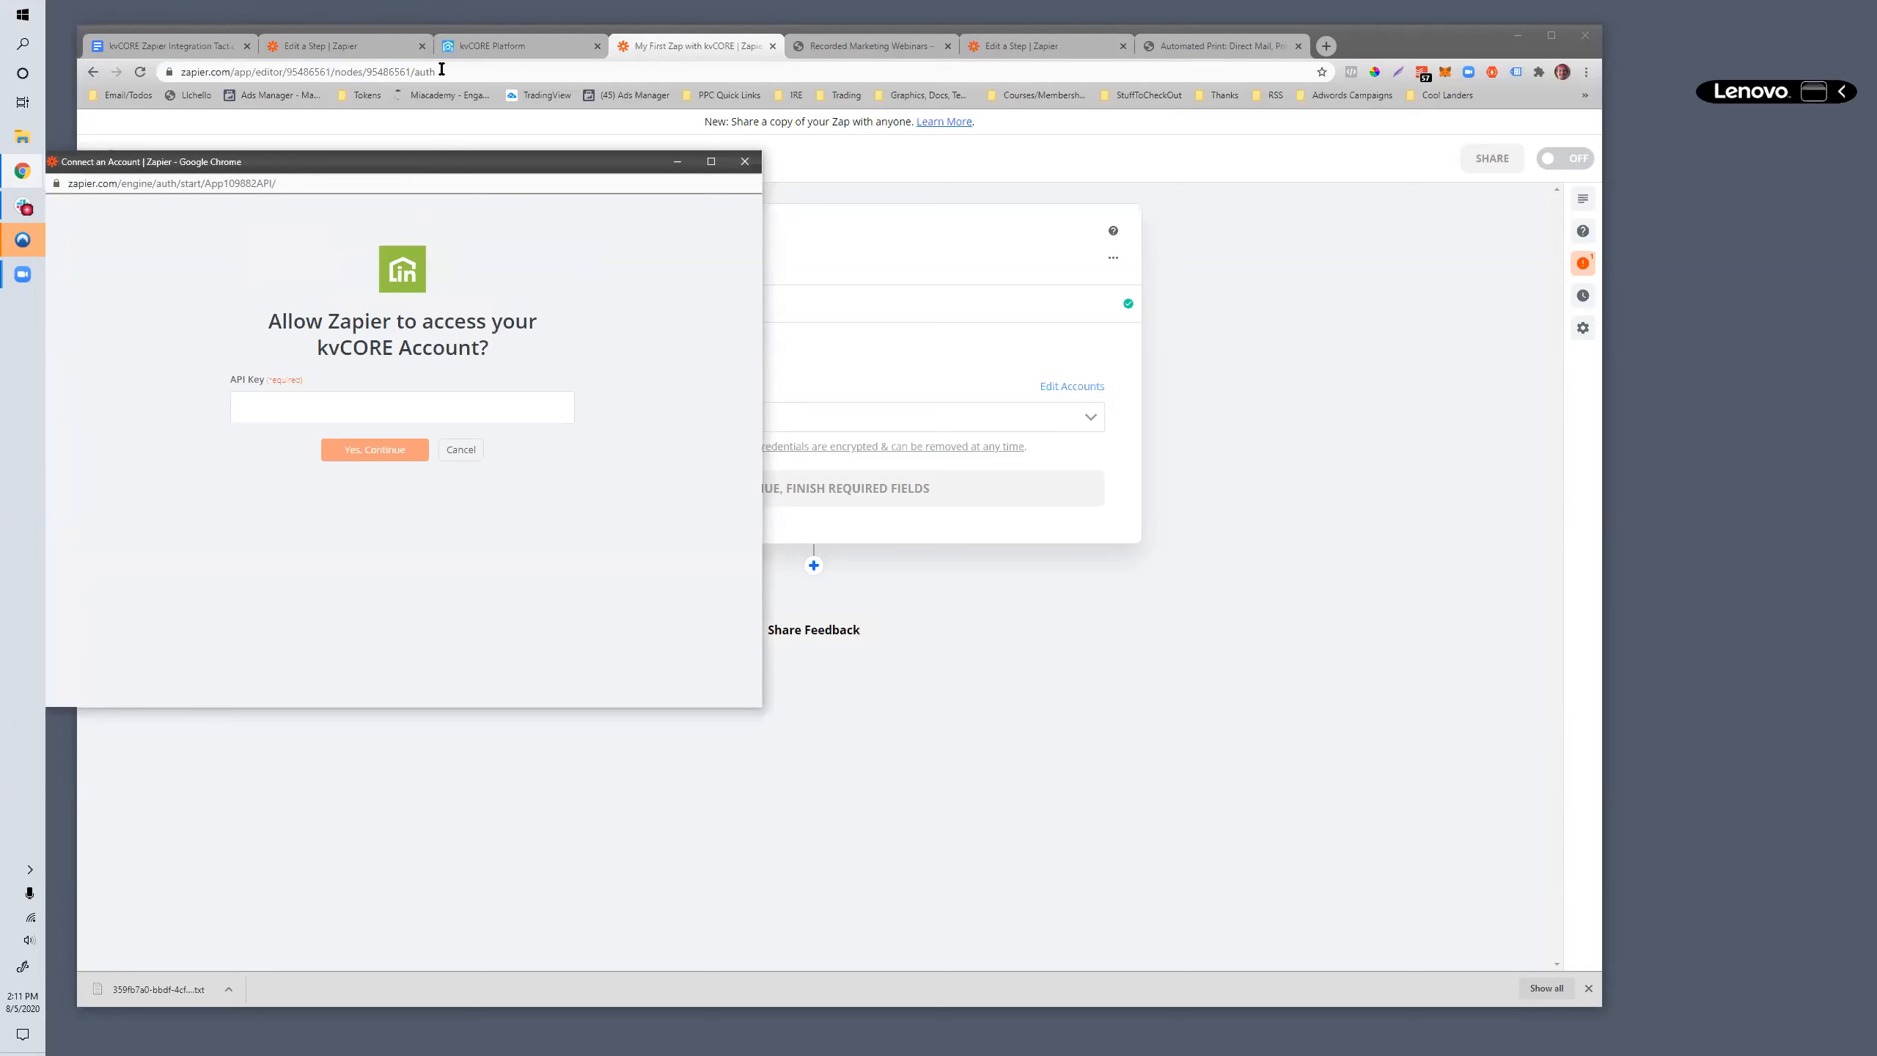
- Switch to the kvCORE Platform and copy the agent's Zapier key from the Sync Leads in Dropbox page
left_click(457, 53)
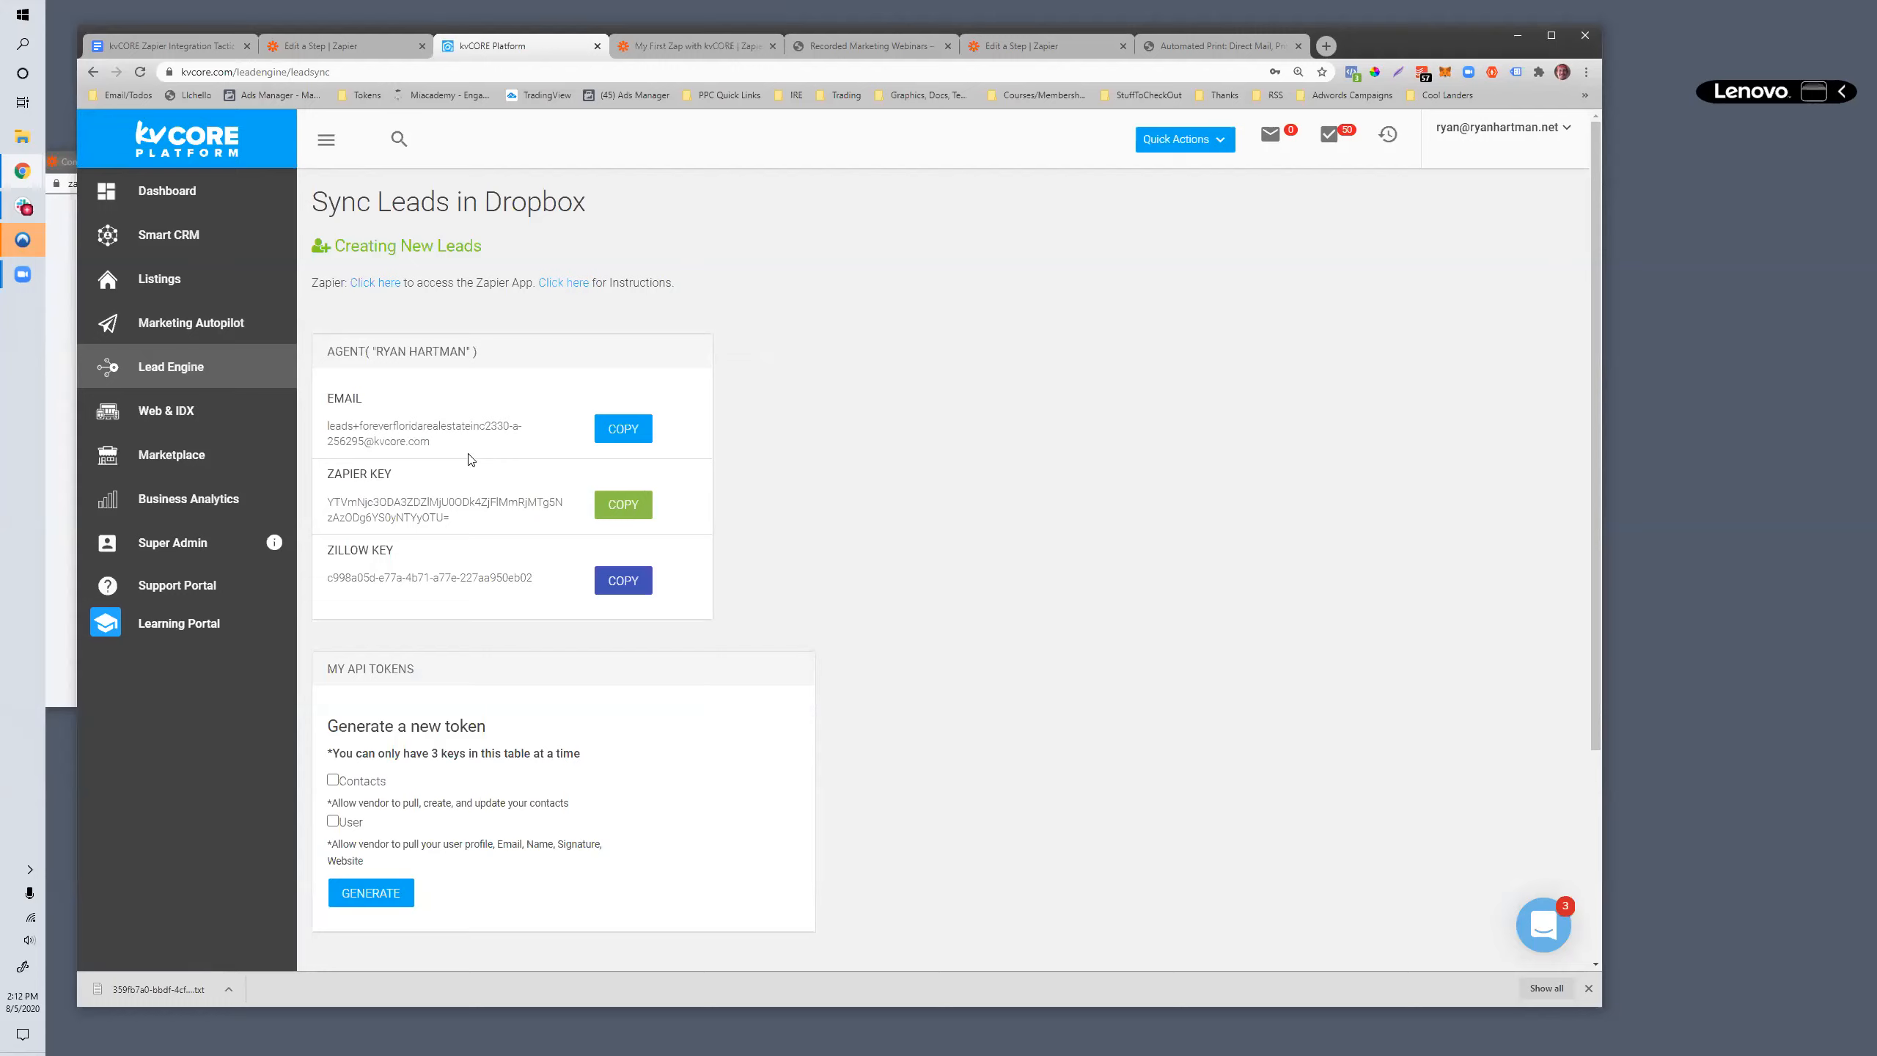
left_click_drag(399, 473, 330, 473)
left_click(411, 477)
left_click_drag(410, 477, 765, 393)
left_click(768, 392)
left_click_drag(332, 352, 477, 353)
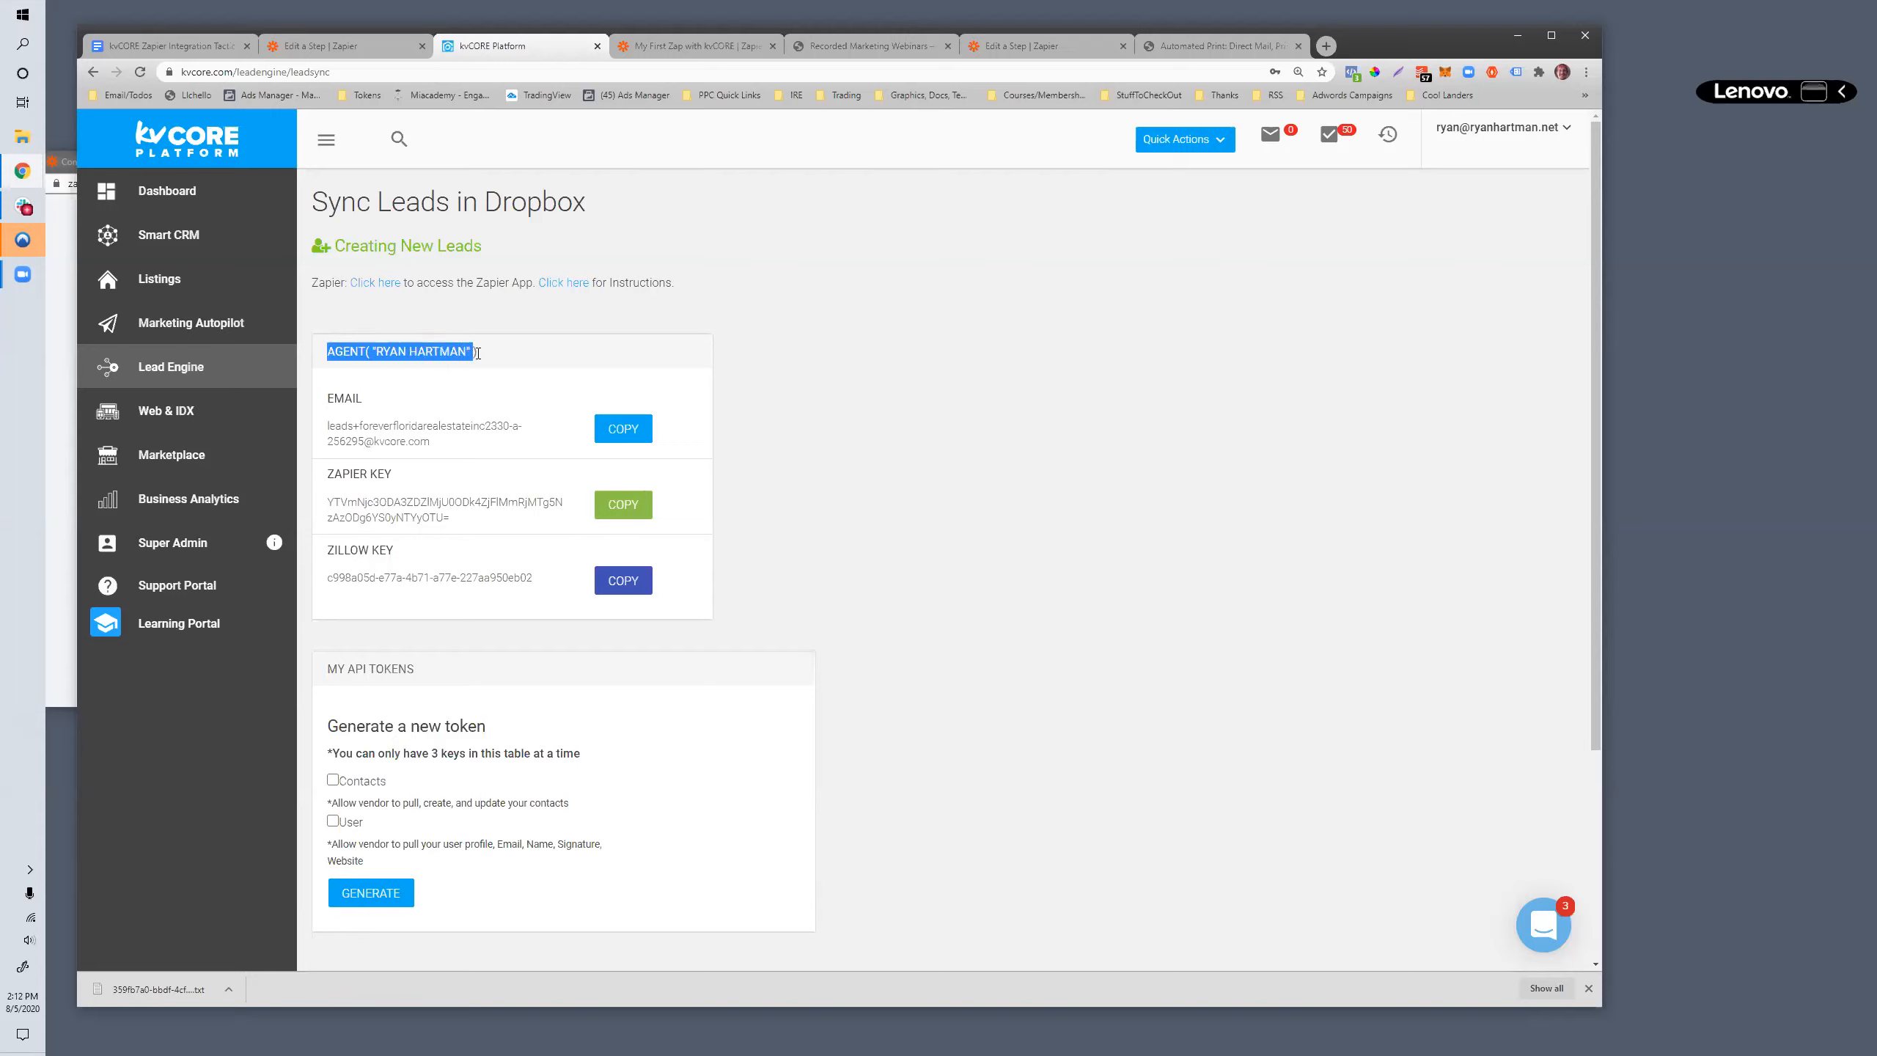
triple_click(481, 518)
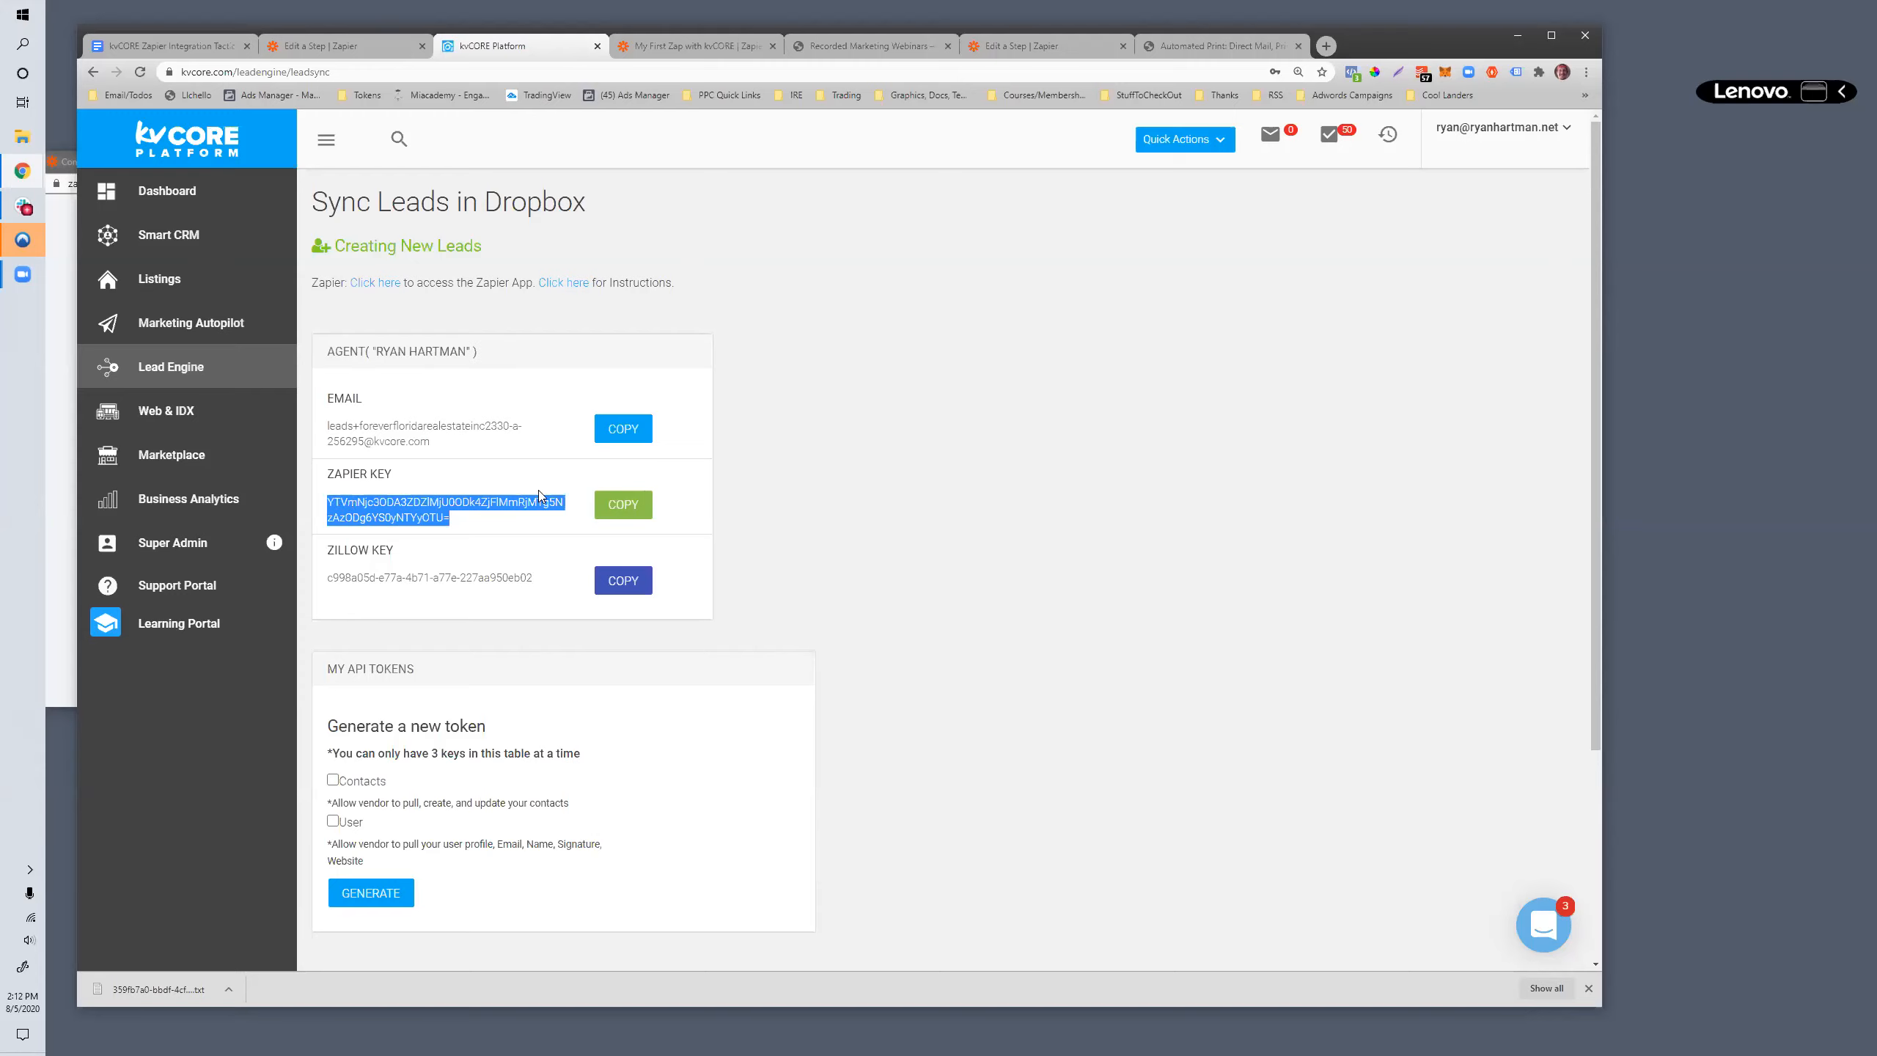
left_click(600, 517)
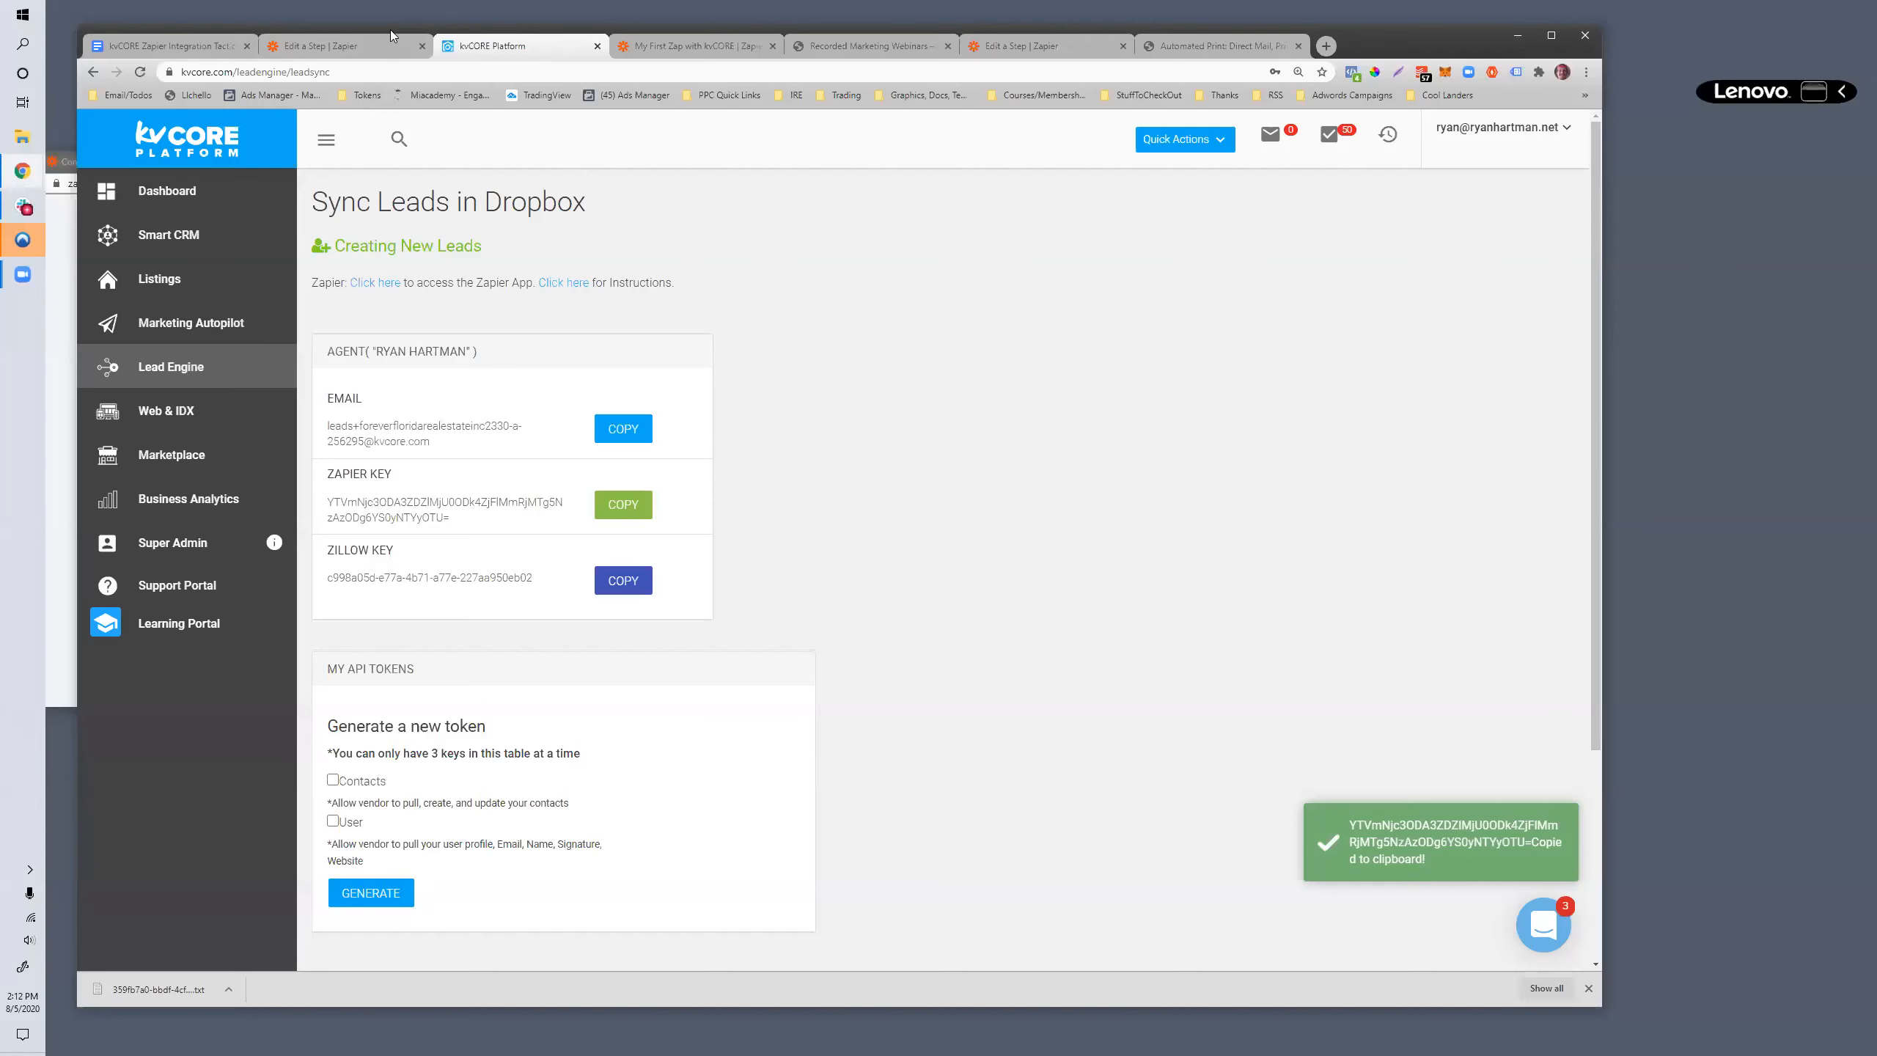
- Paste the Zapier key as the API key, allow Zapier to access the kvCORE account, and return to the zap
left_click_drag(393, 36, 1807, 189)
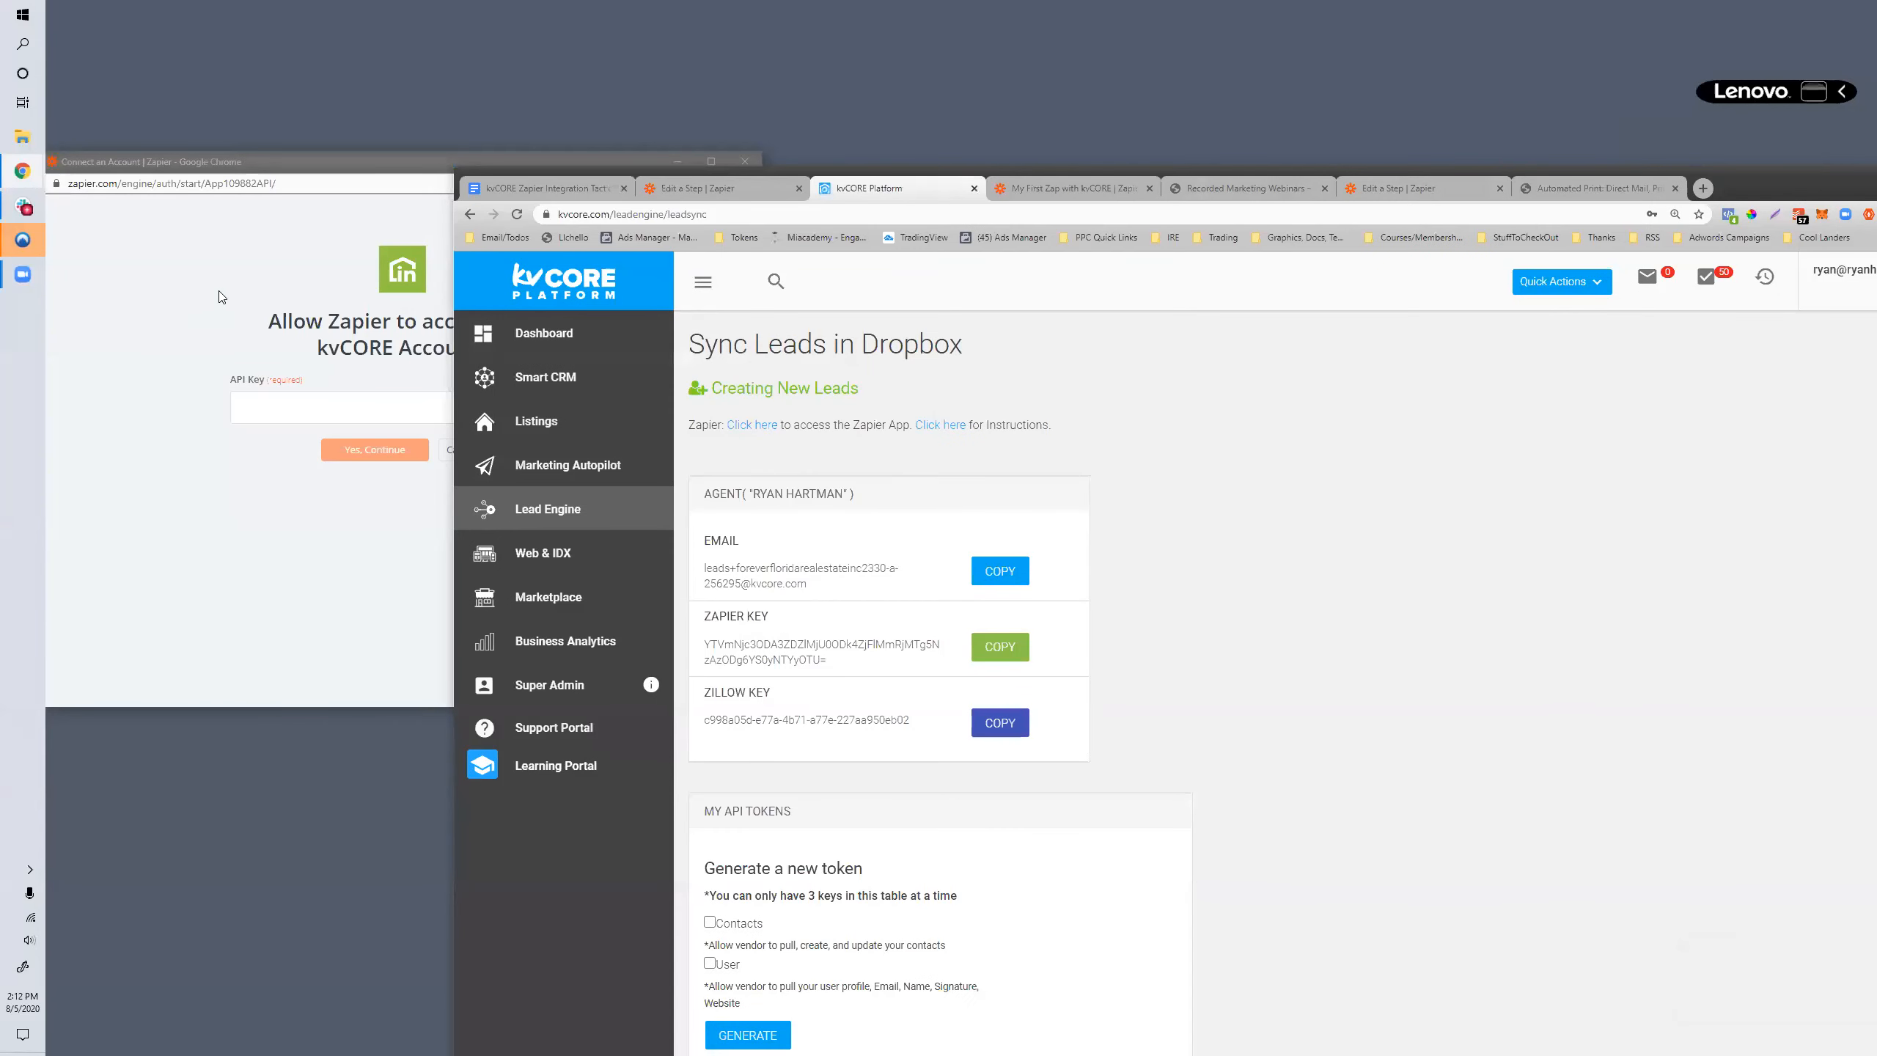
left_click(321, 168)
left_click_drag(322, 169, 415, 169)
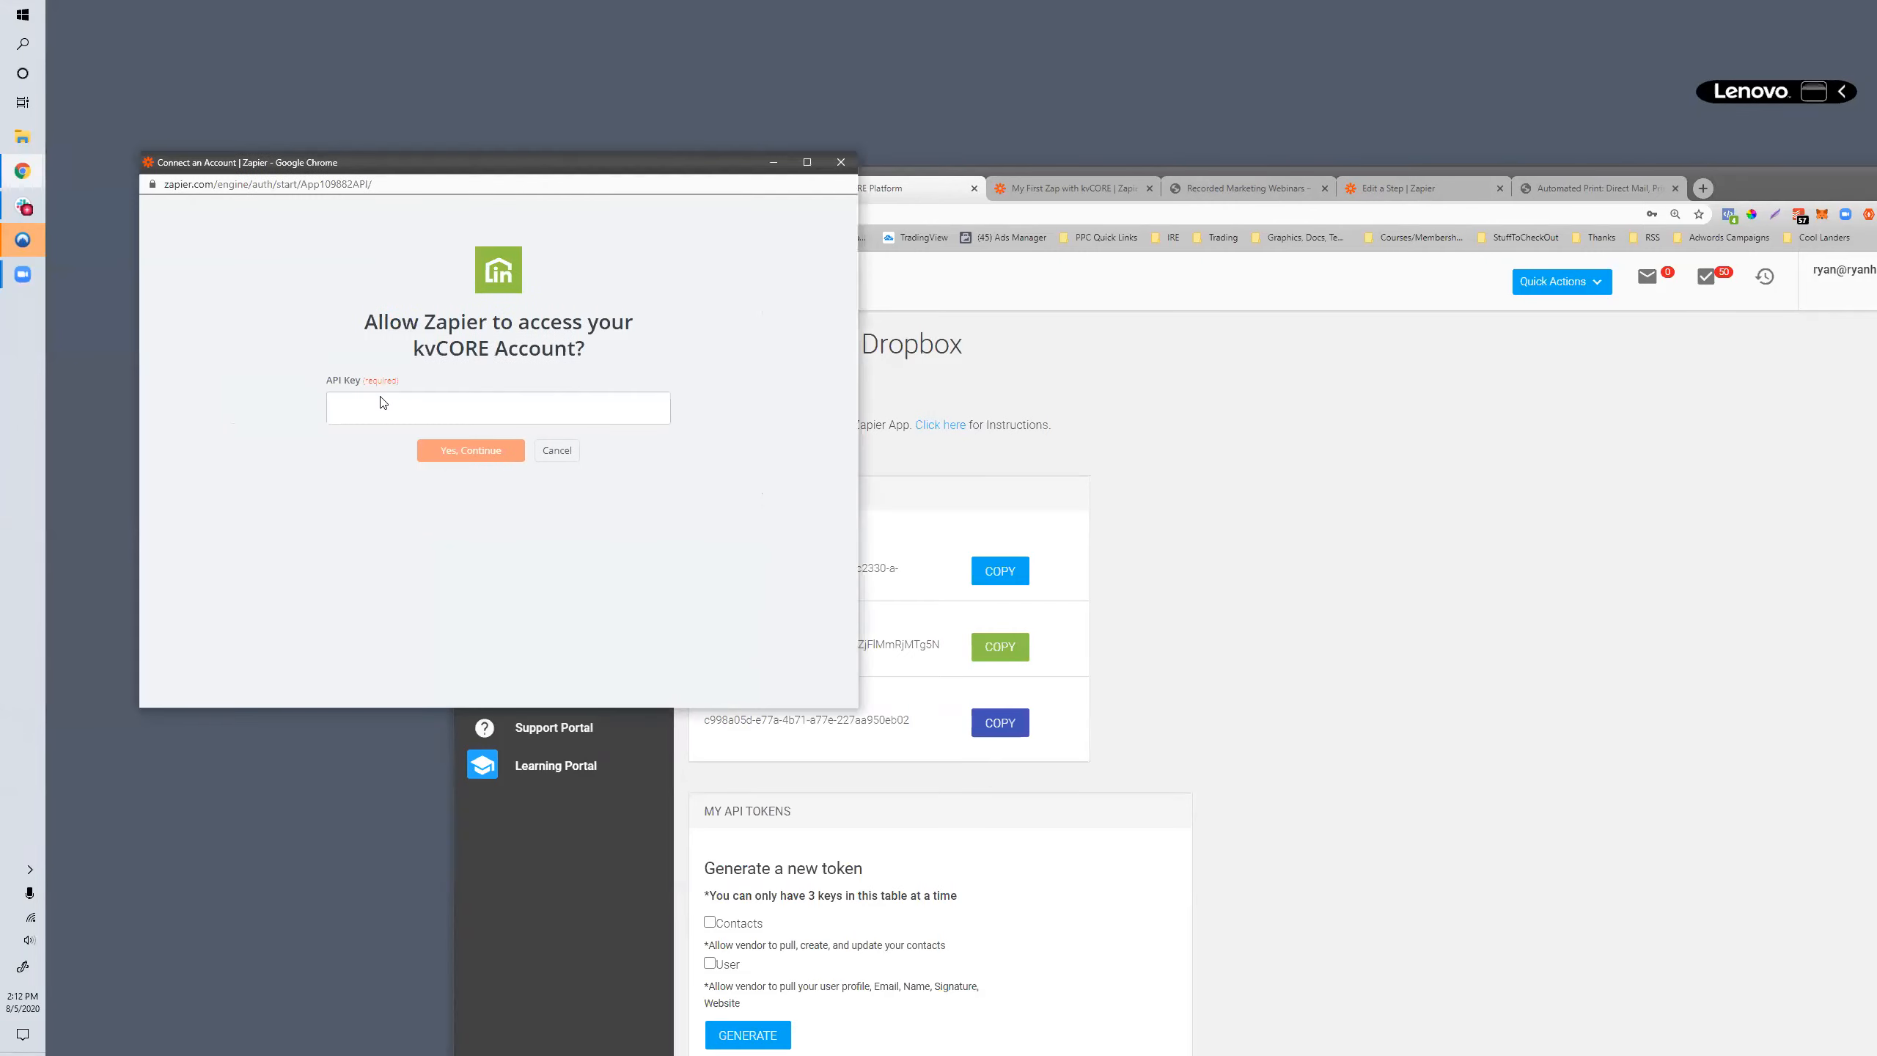
key("ctrl+v")
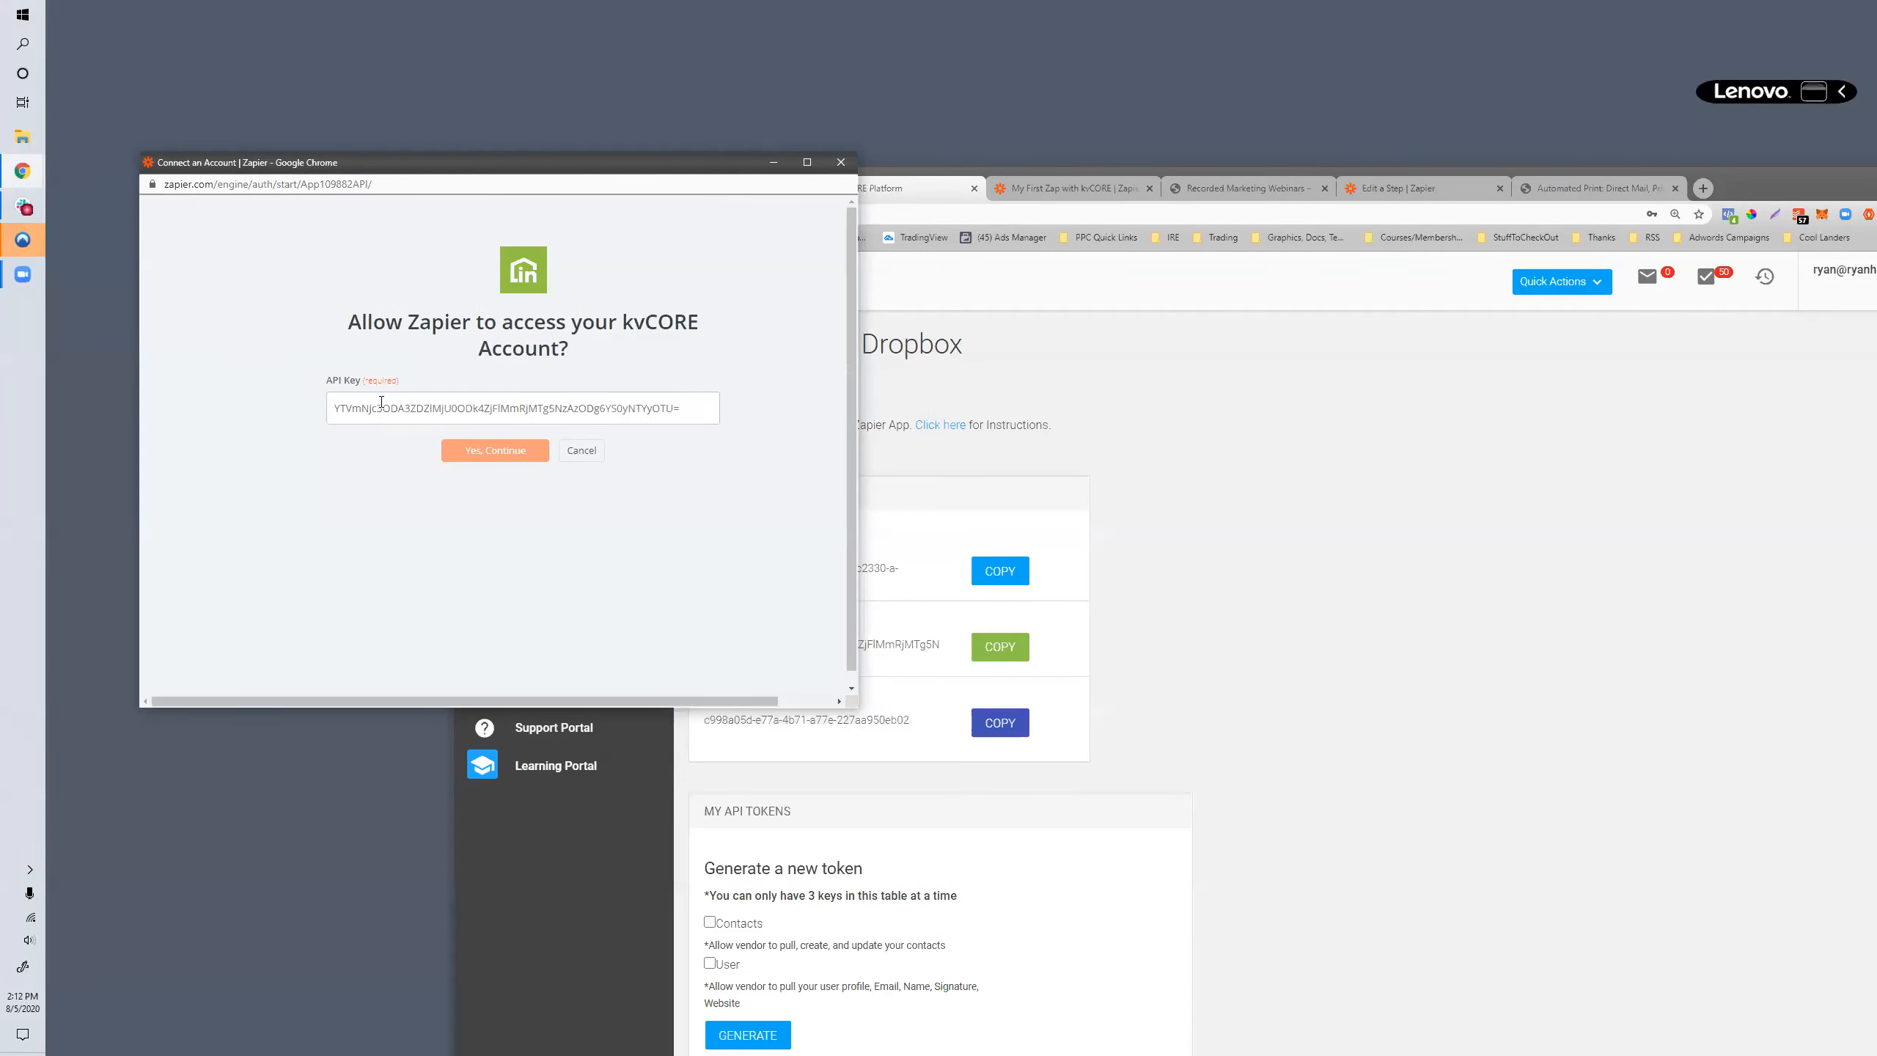
left_click(466, 456)
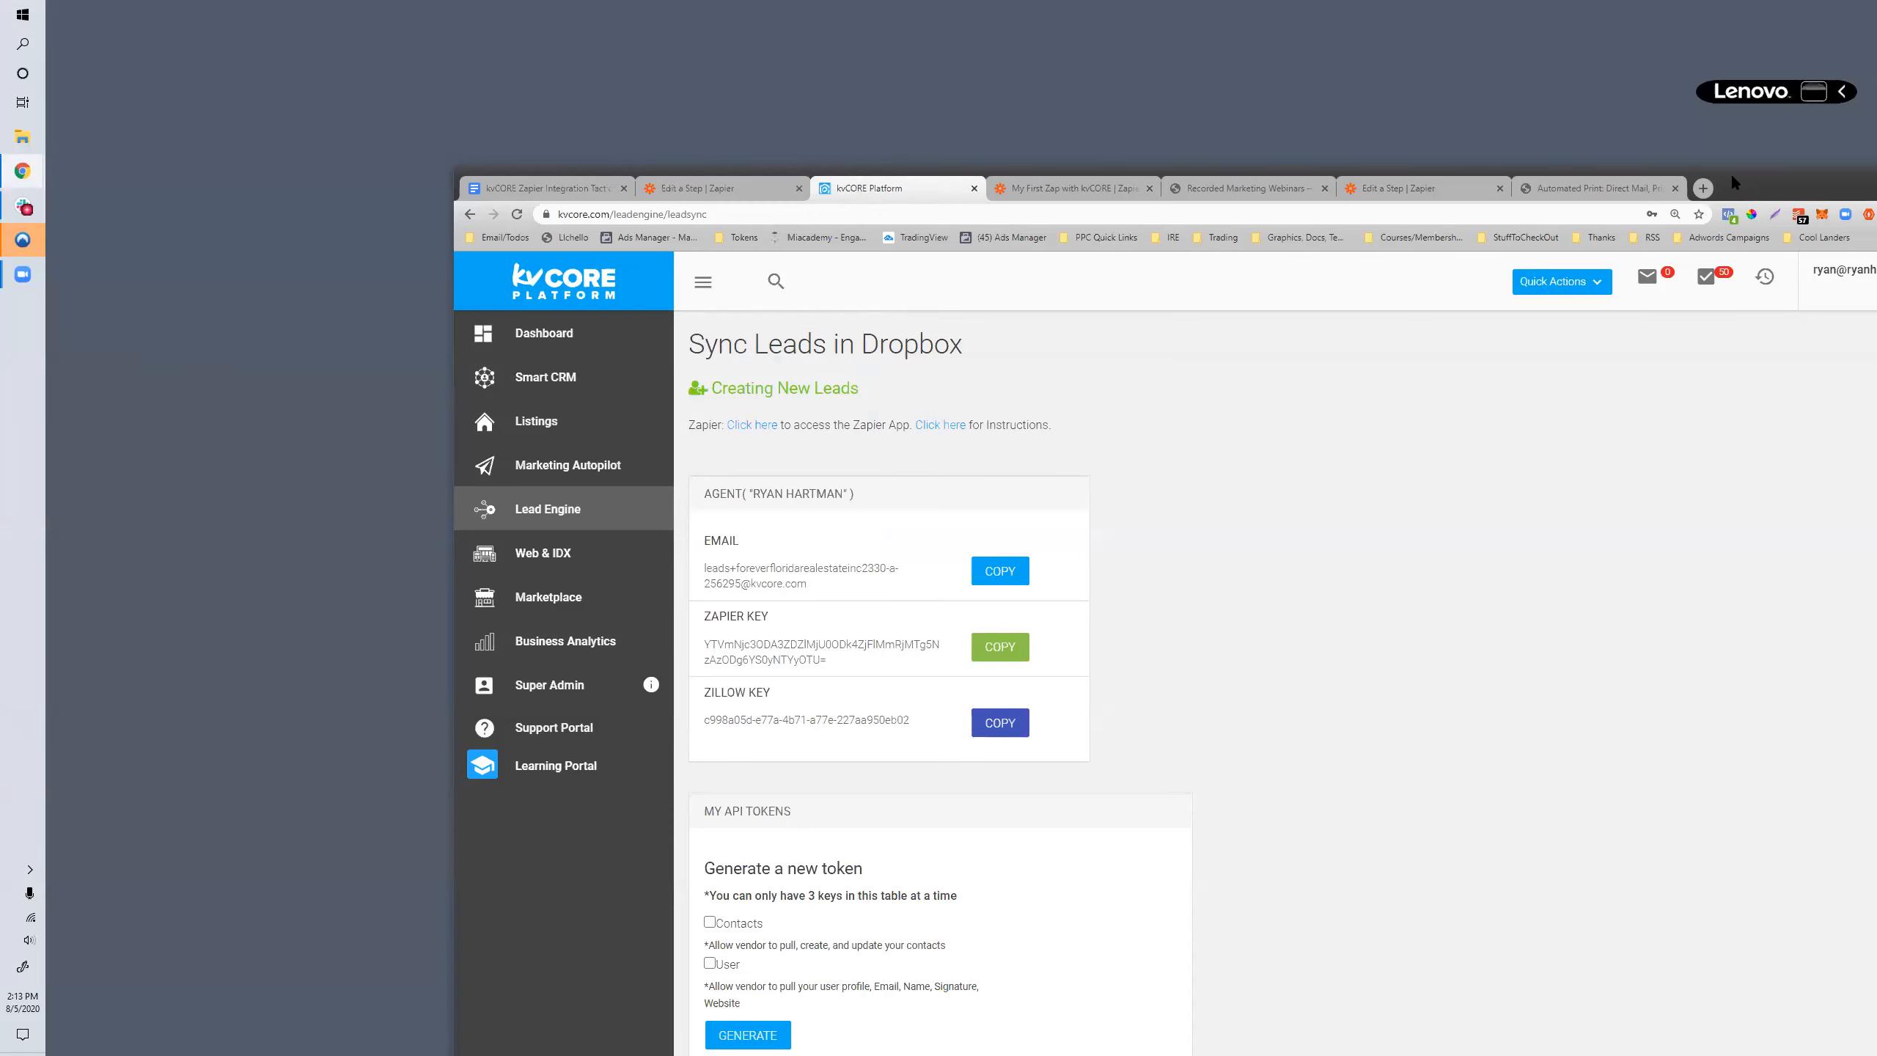
left_click_drag(1730, 173, 1464, 71)
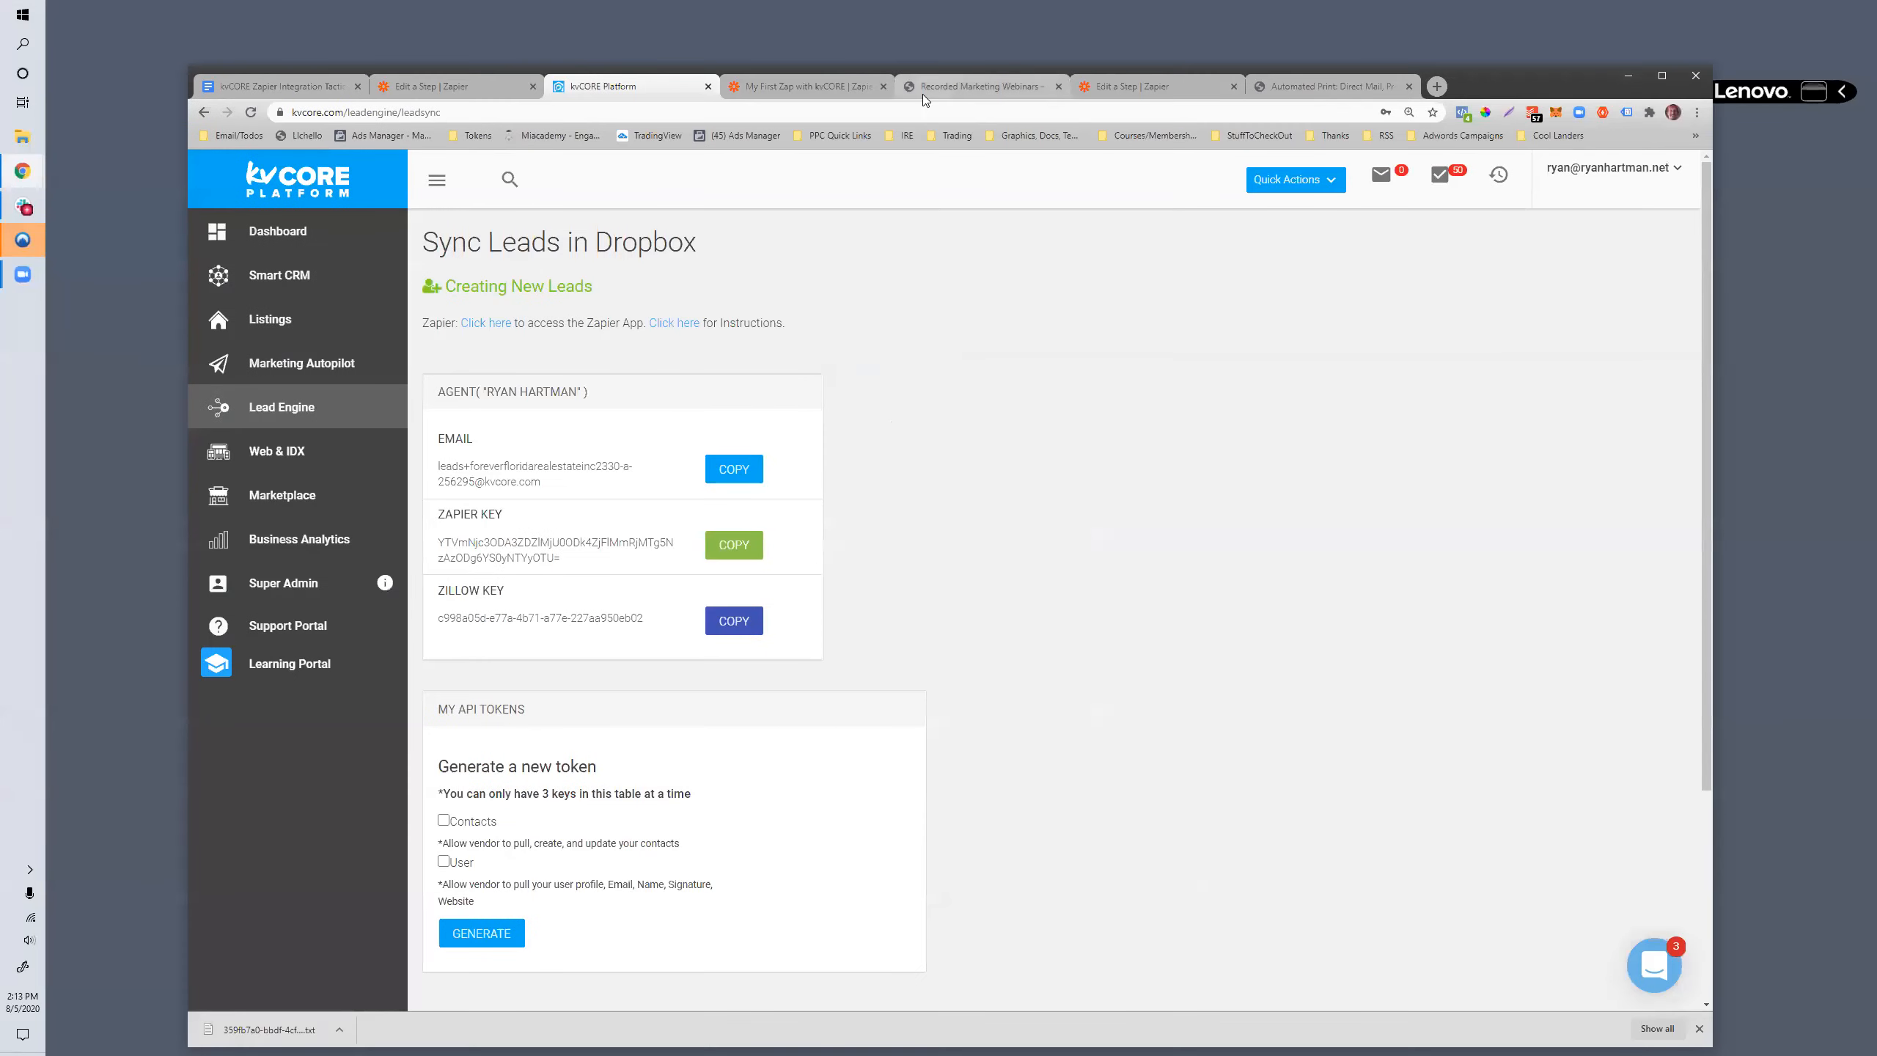
left_click(768, 83)
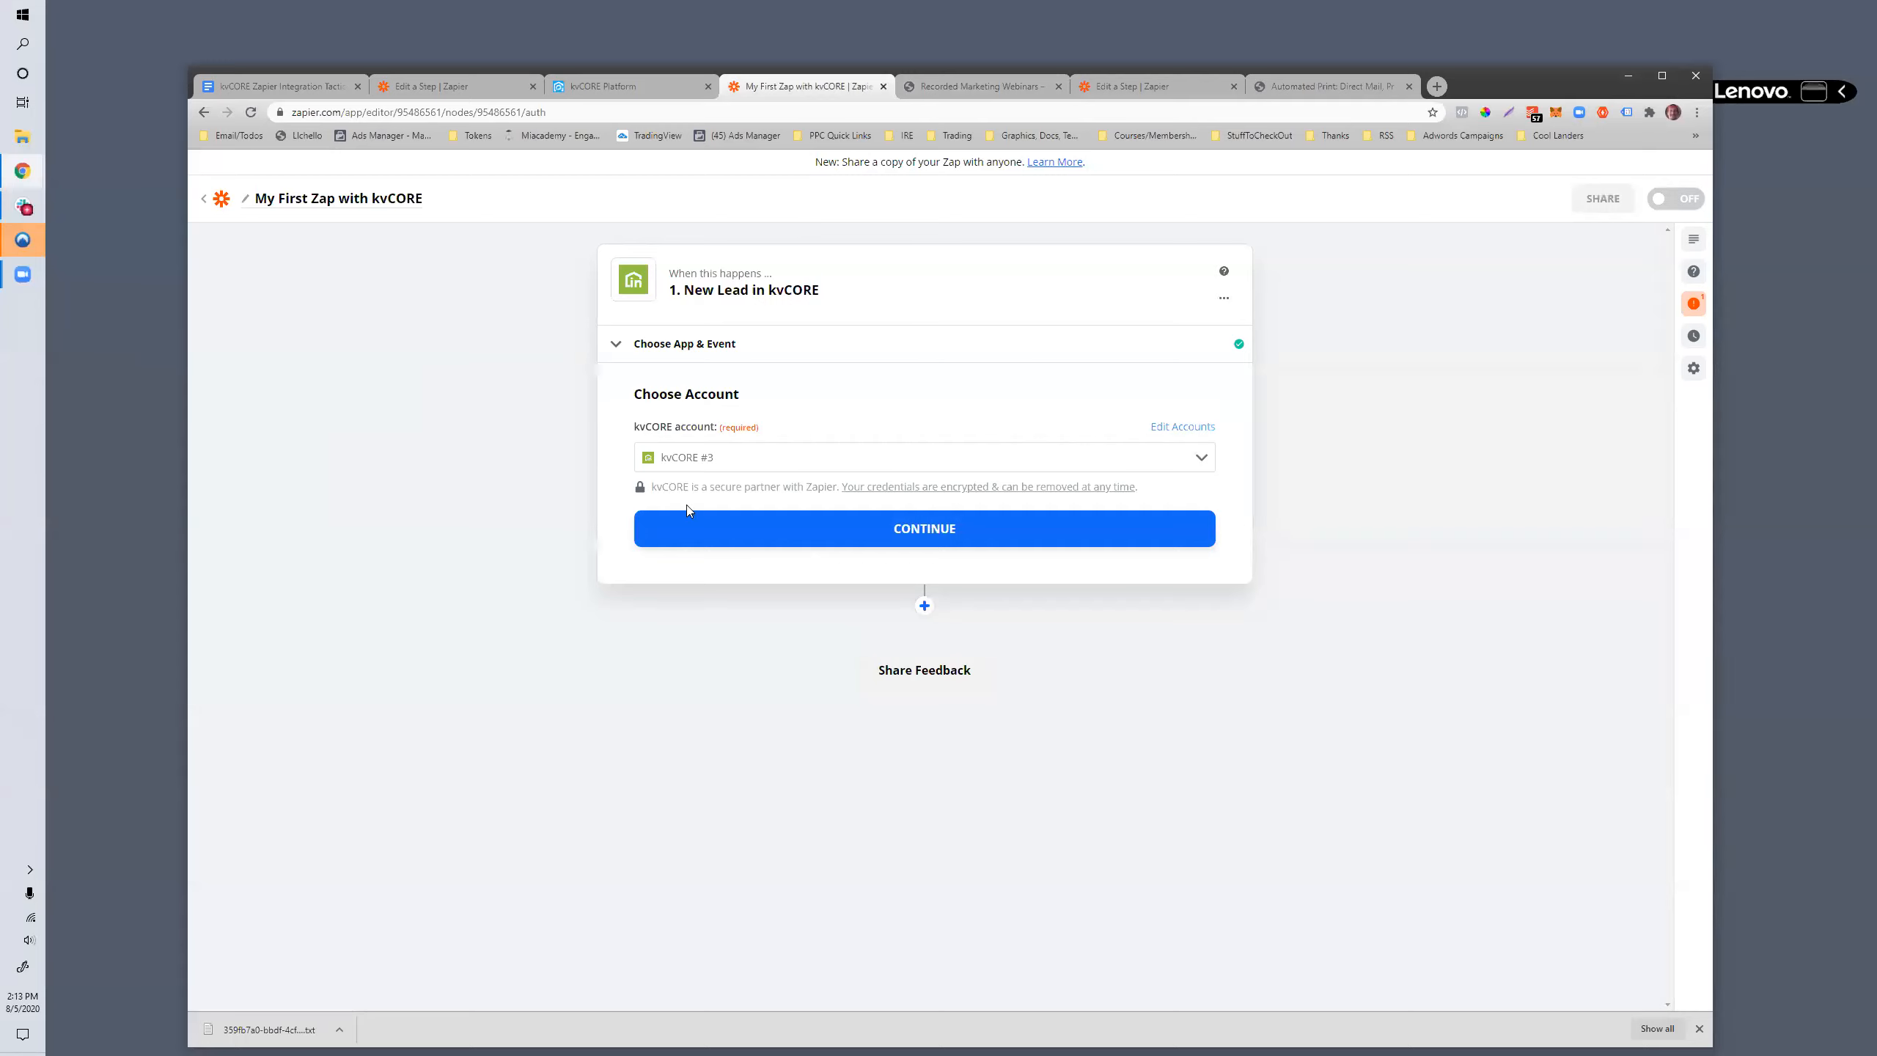
- Reopen the trigger's event choices, reselect New Lead and continue to the account selection
left_click(664, 347)
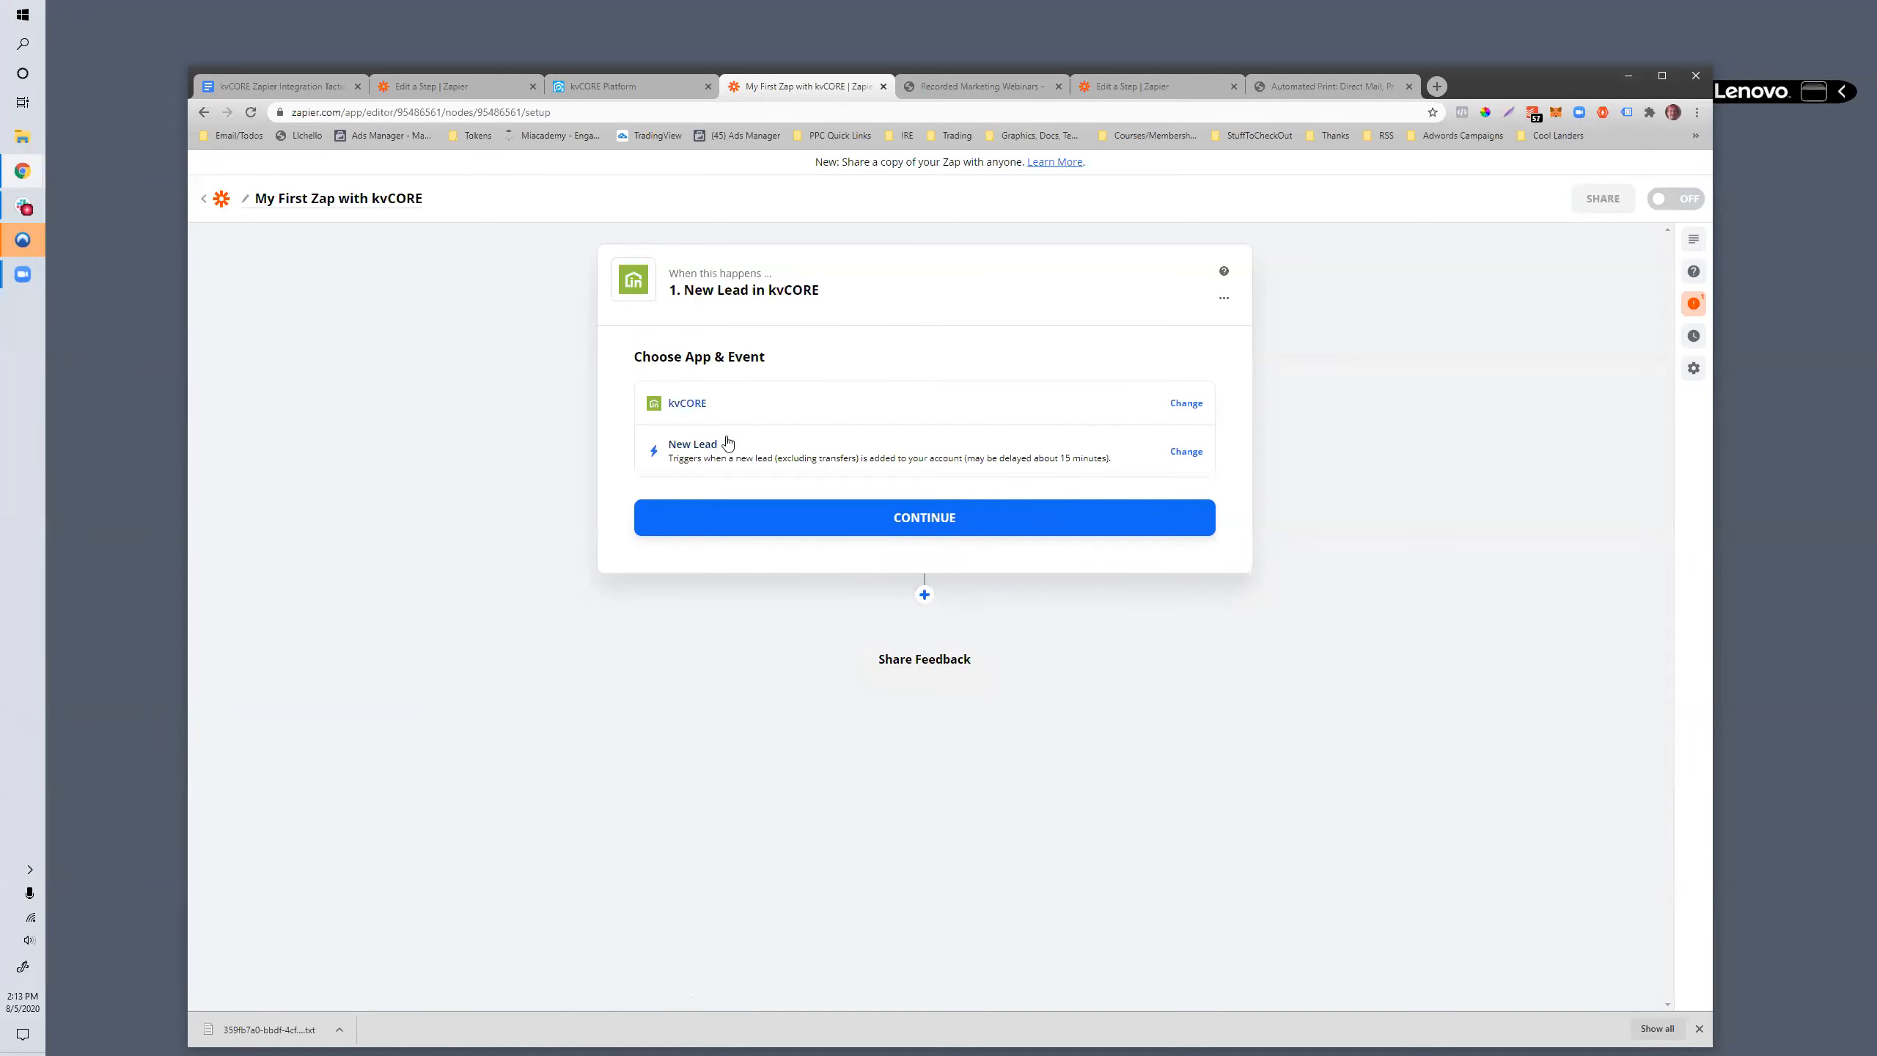
left_click(1198, 452)
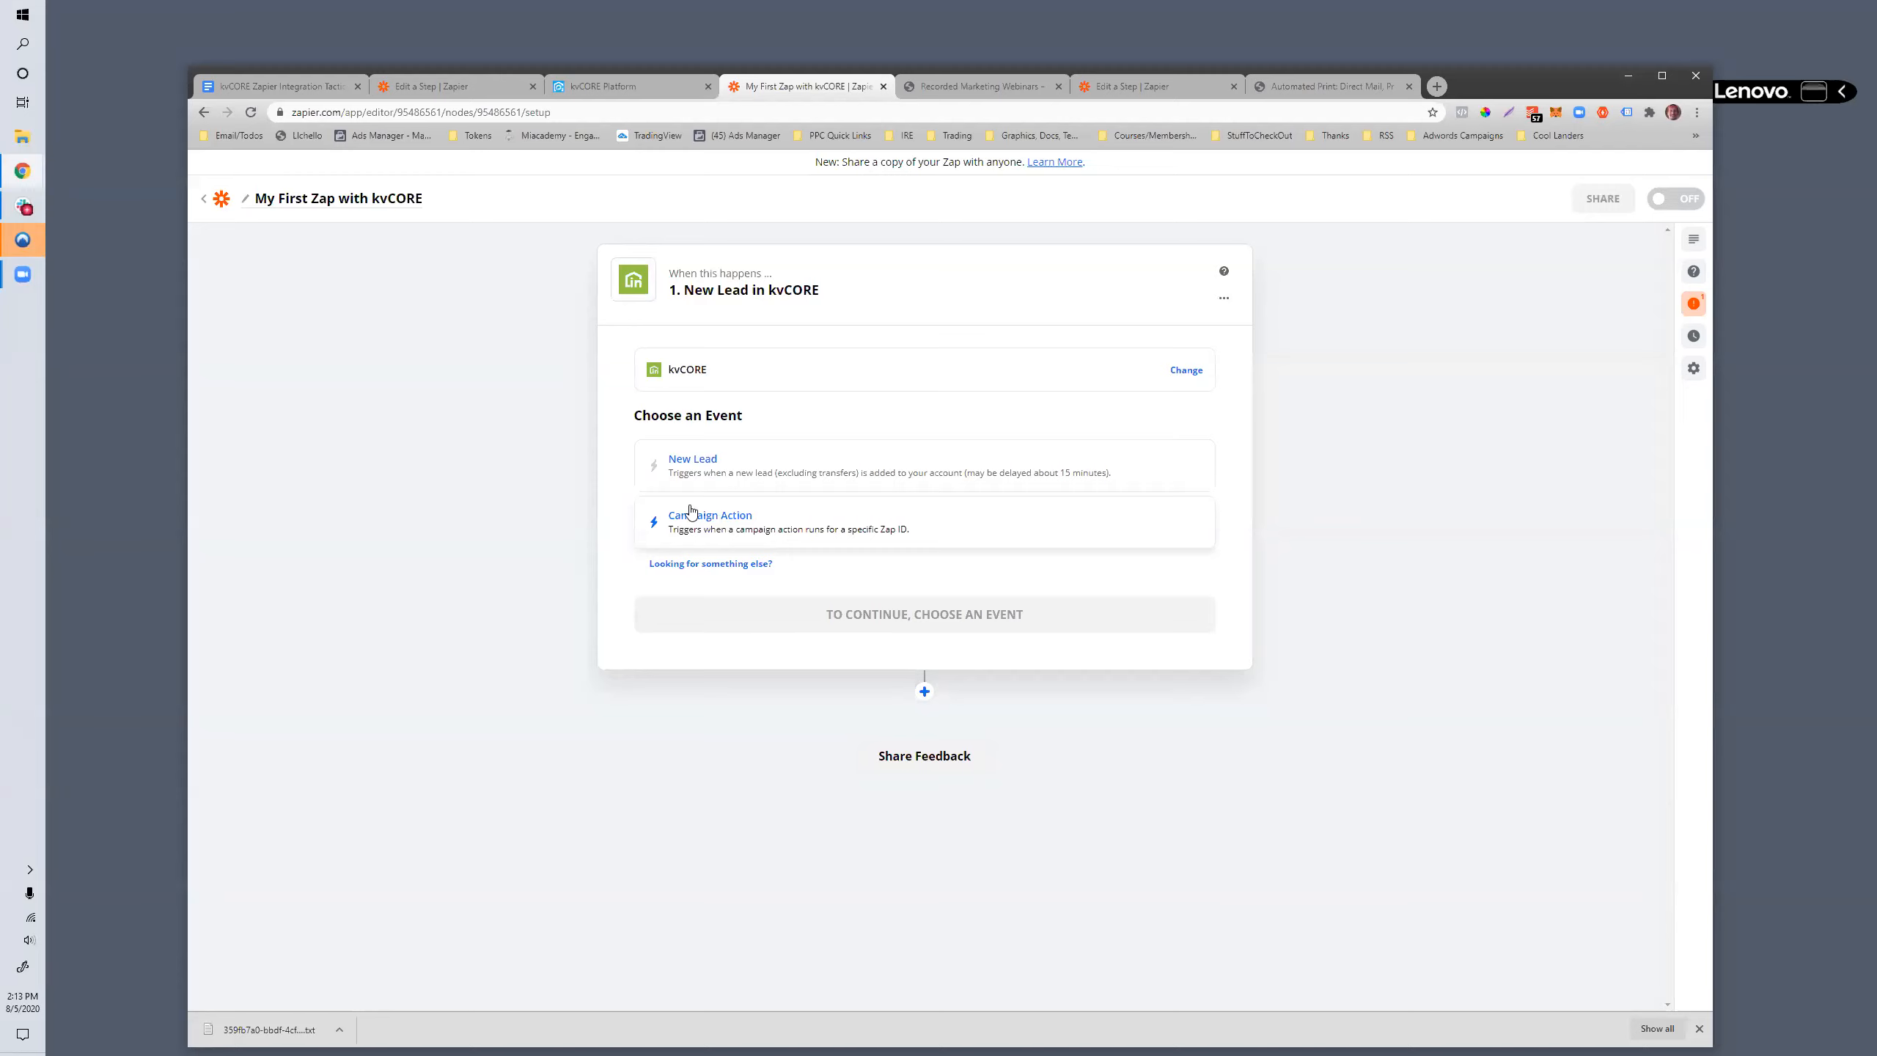
left_click(686, 466)
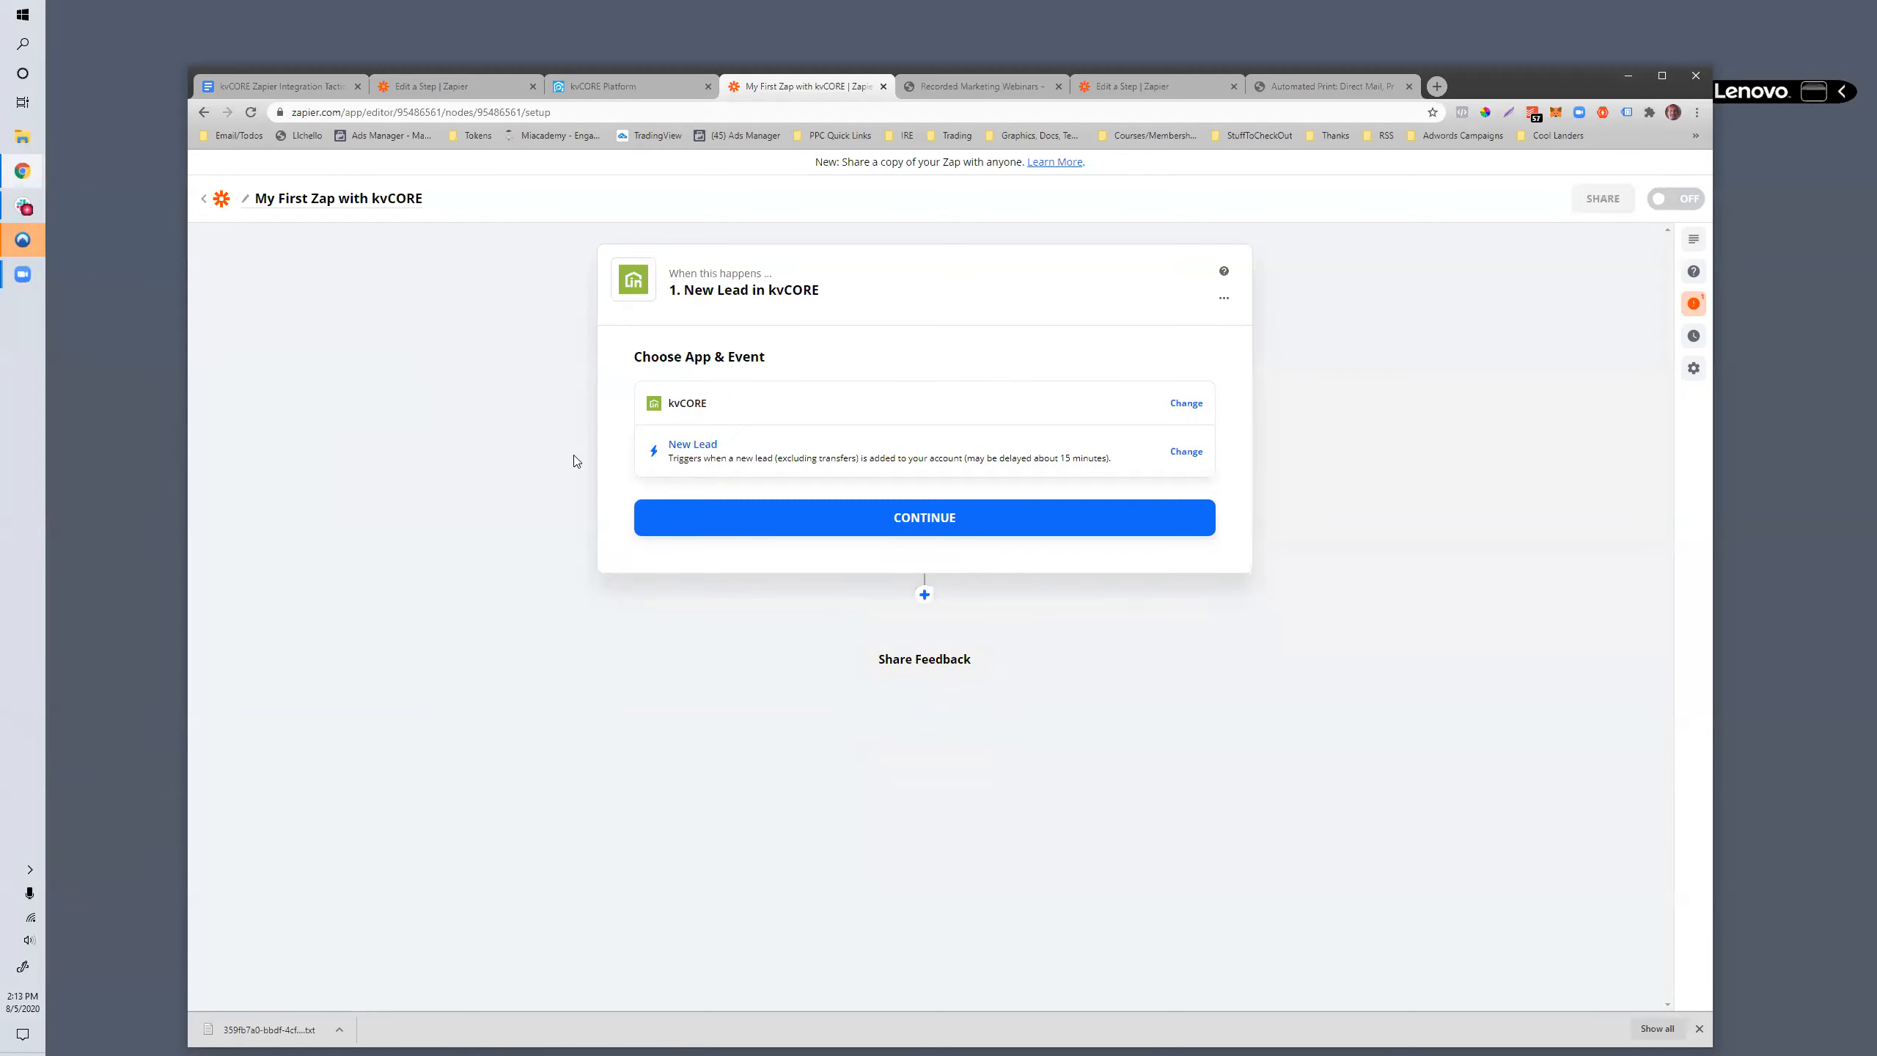
left_click(748, 506)
- Continue with the newly connected kvCORE account and test the trigger to fetch a recent lead
left_click(942, 544)
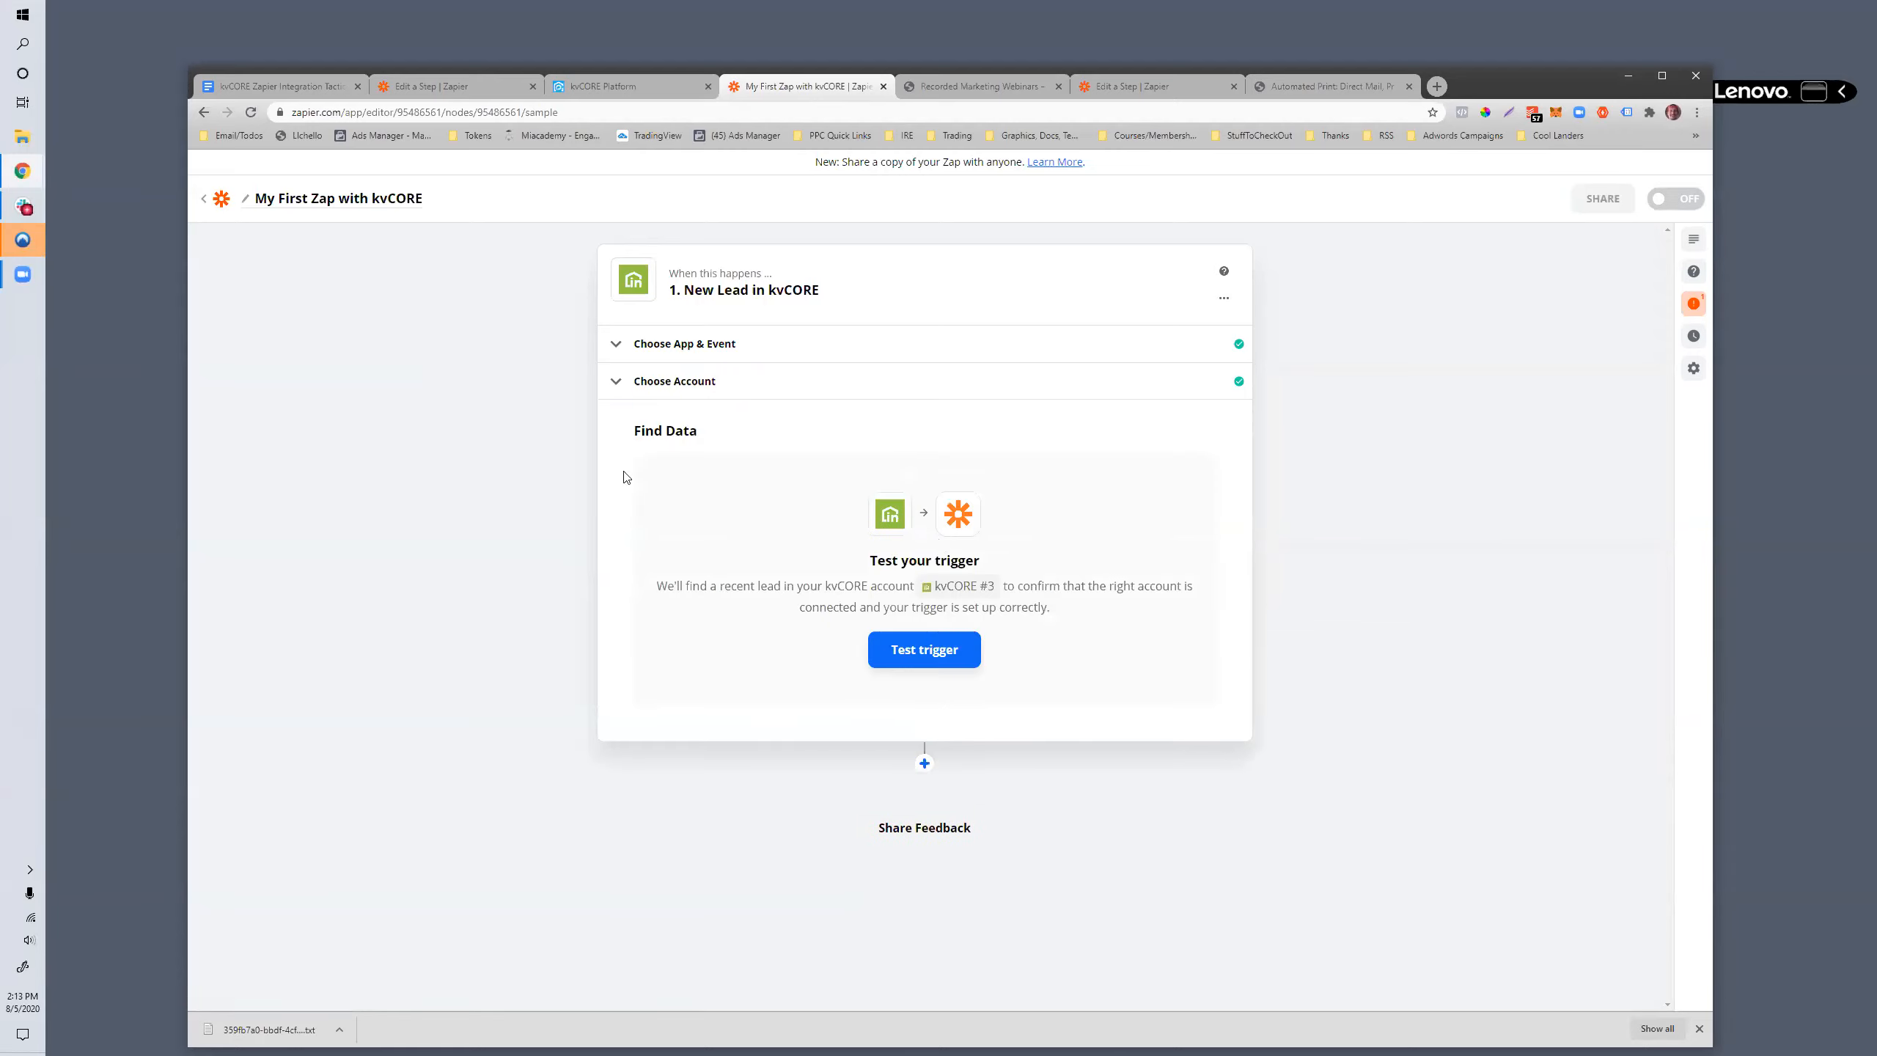
left_click(931, 651)
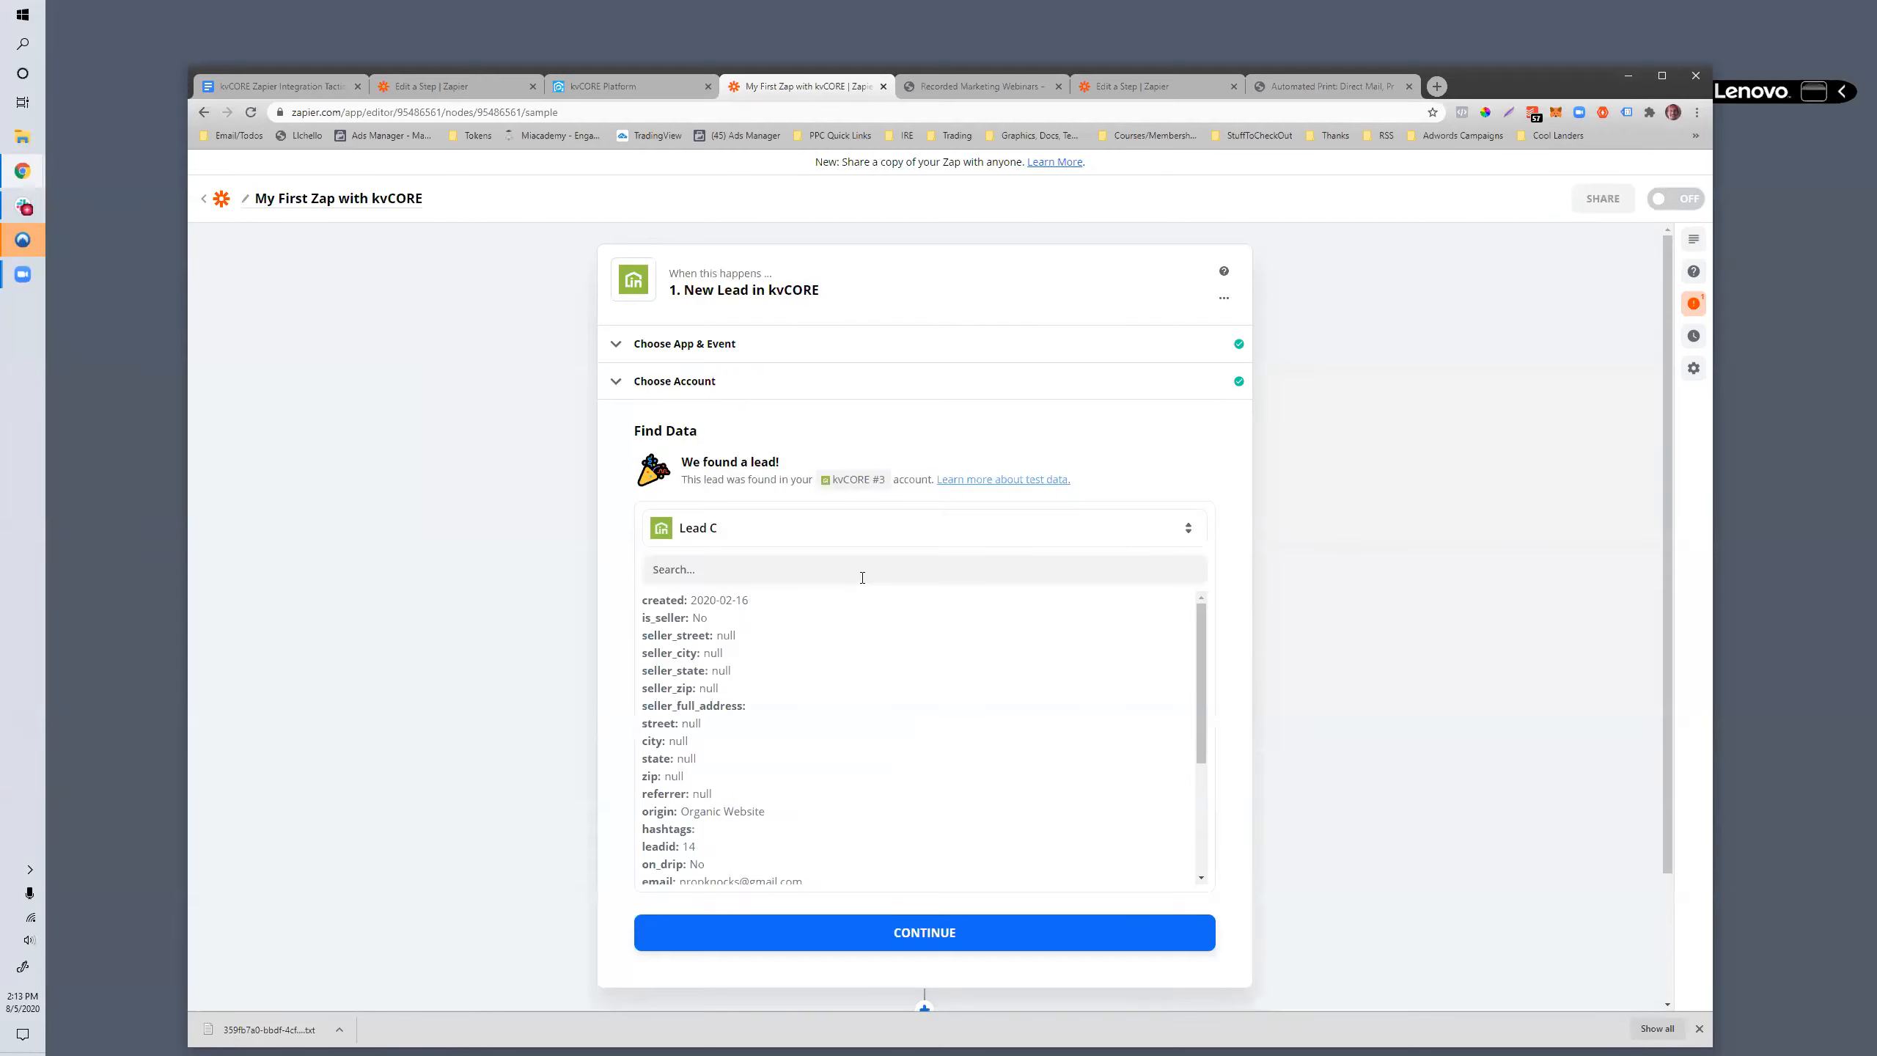
- Examine the data fields of the sample lead, including its seller, address, contact and agent details
scroll(872, 665, "down", 5)
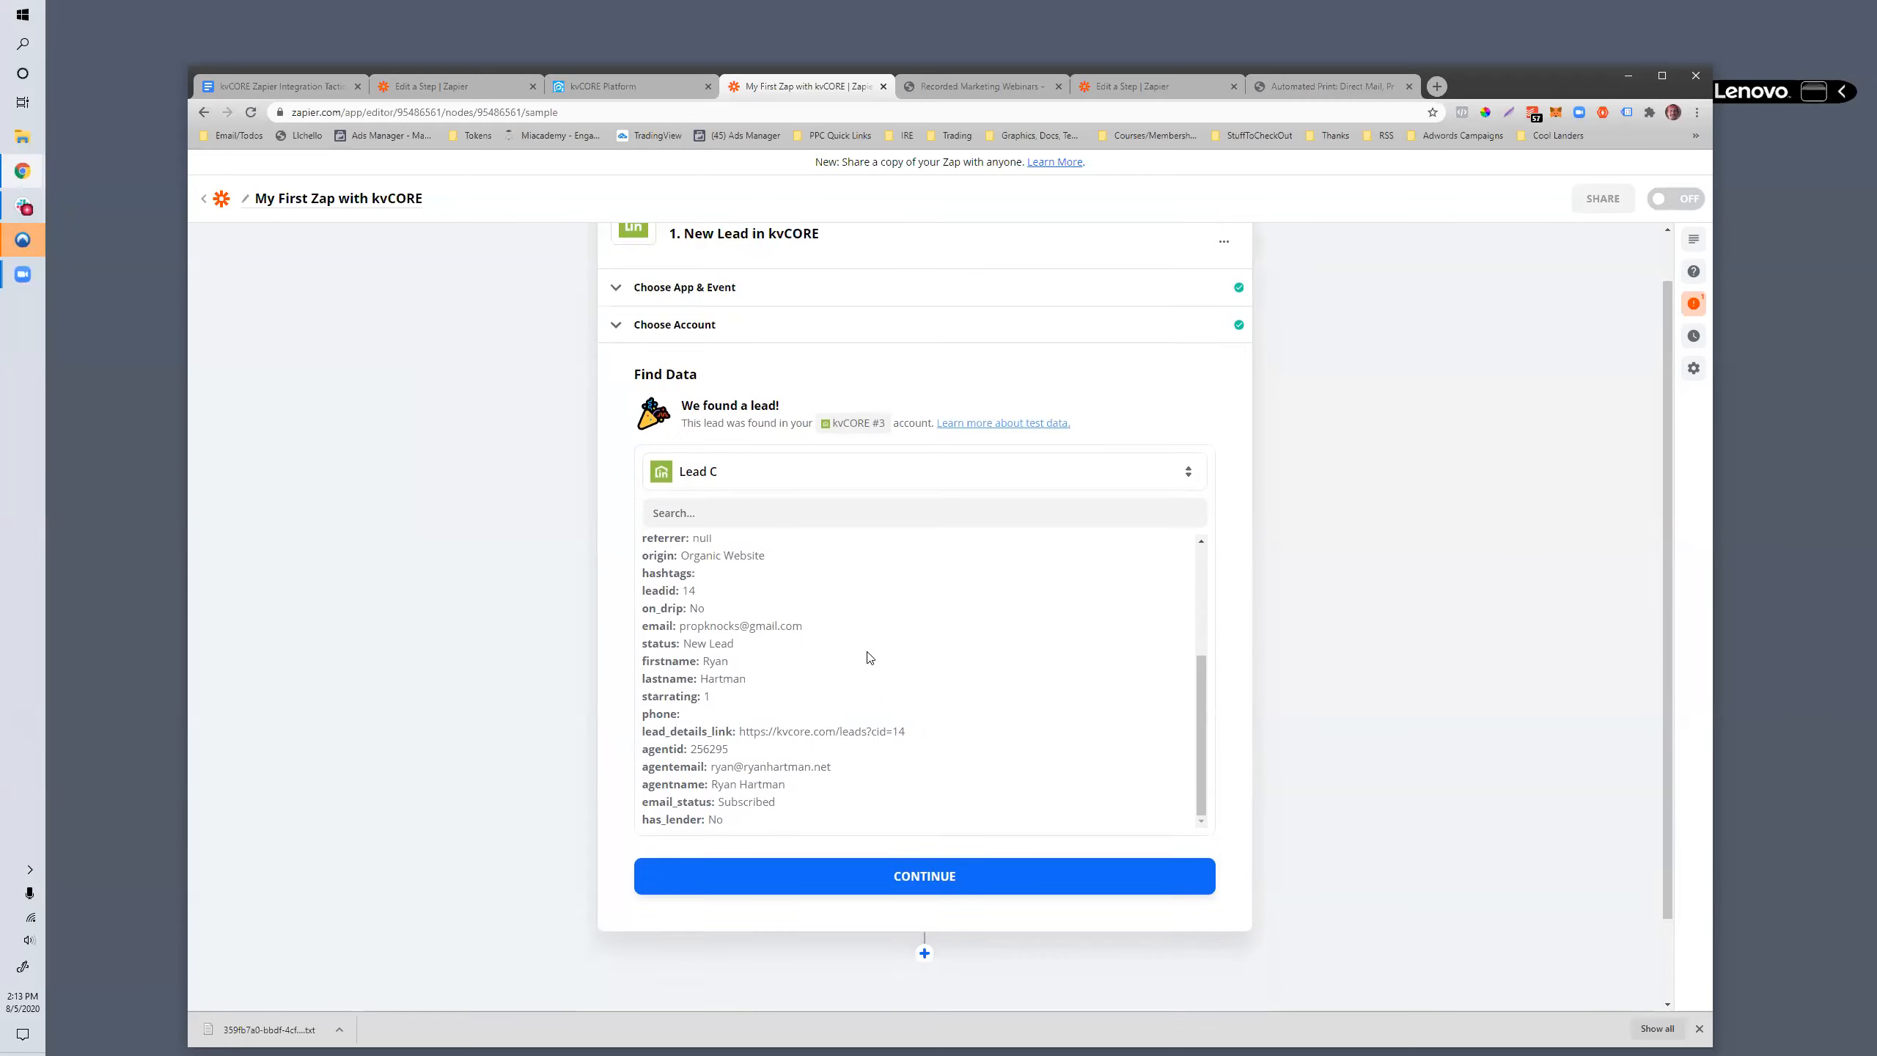
left_click_drag(816, 790, 667, 537)
scroll(754, 636, "up", 4)
left_click(753, 629)
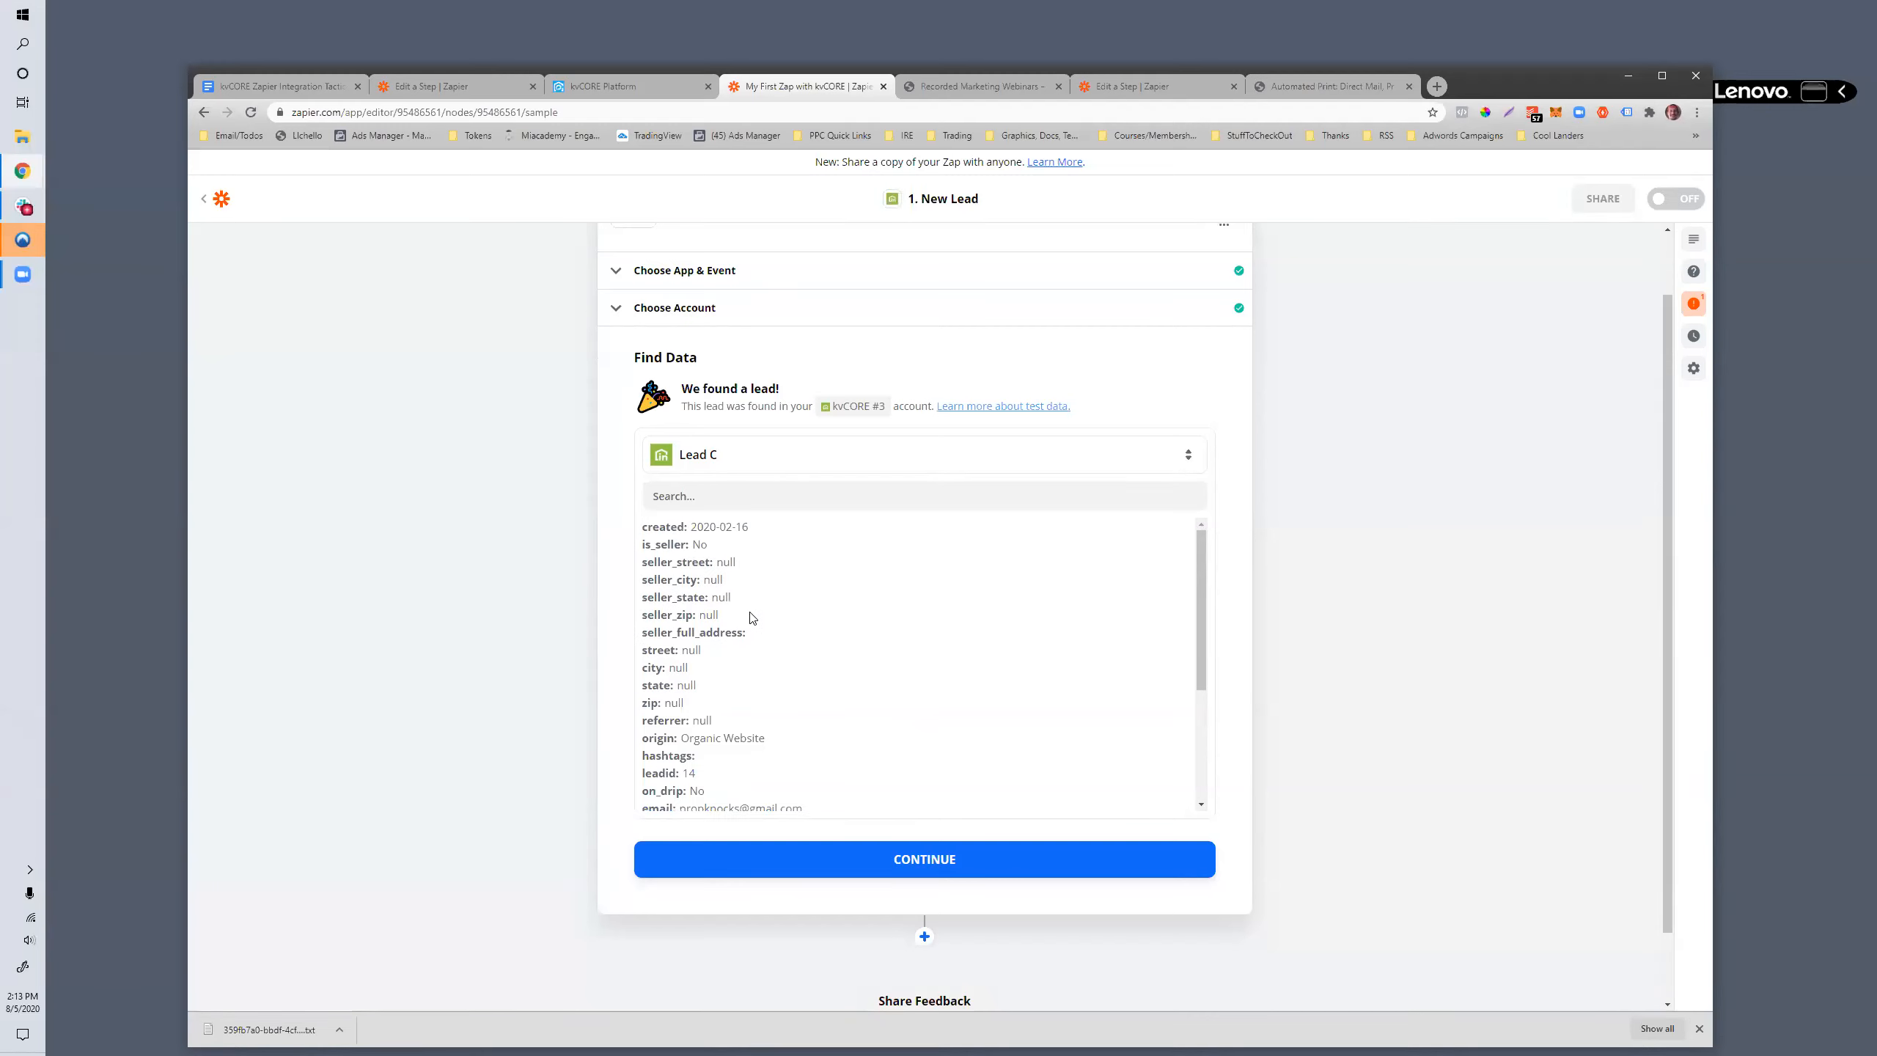
scroll(752, 617, "up", 1)
scroll(751, 617, "down", 3)
scroll(751, 617, "up", 3)
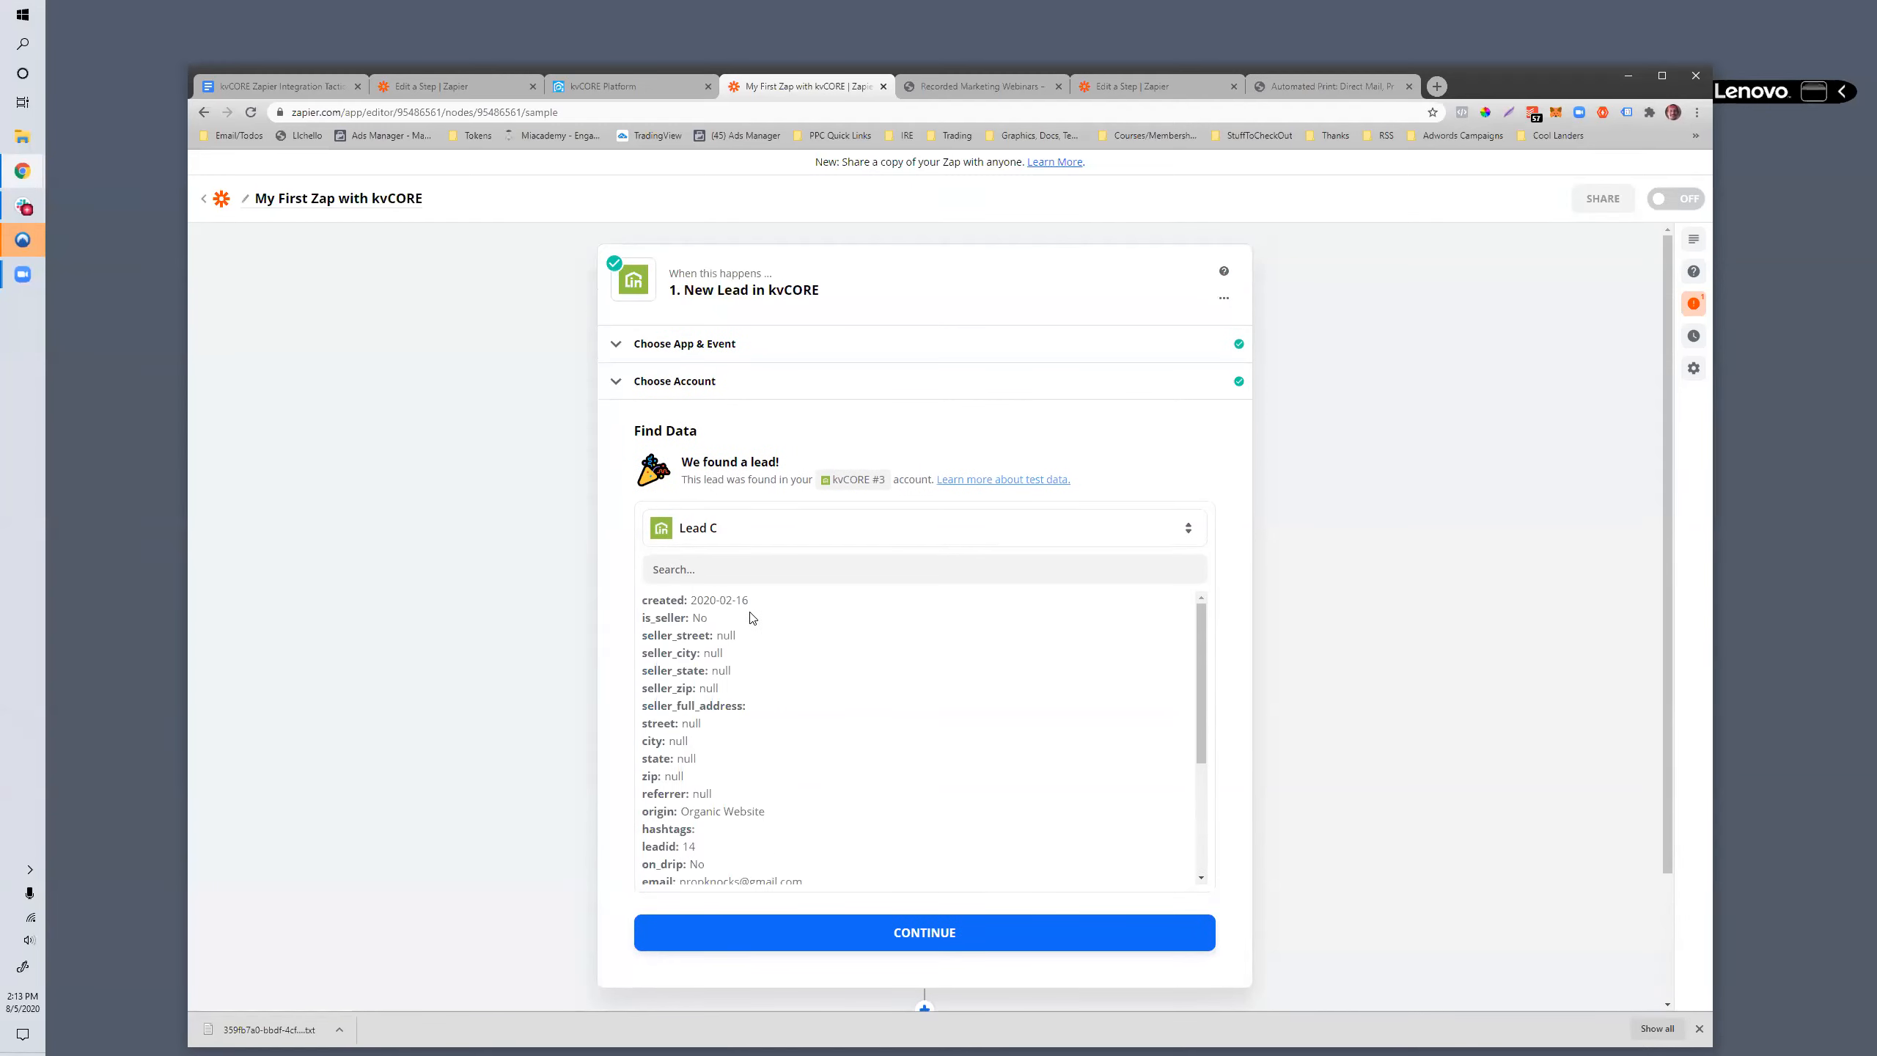
scroll(754, 698, "down", 4)
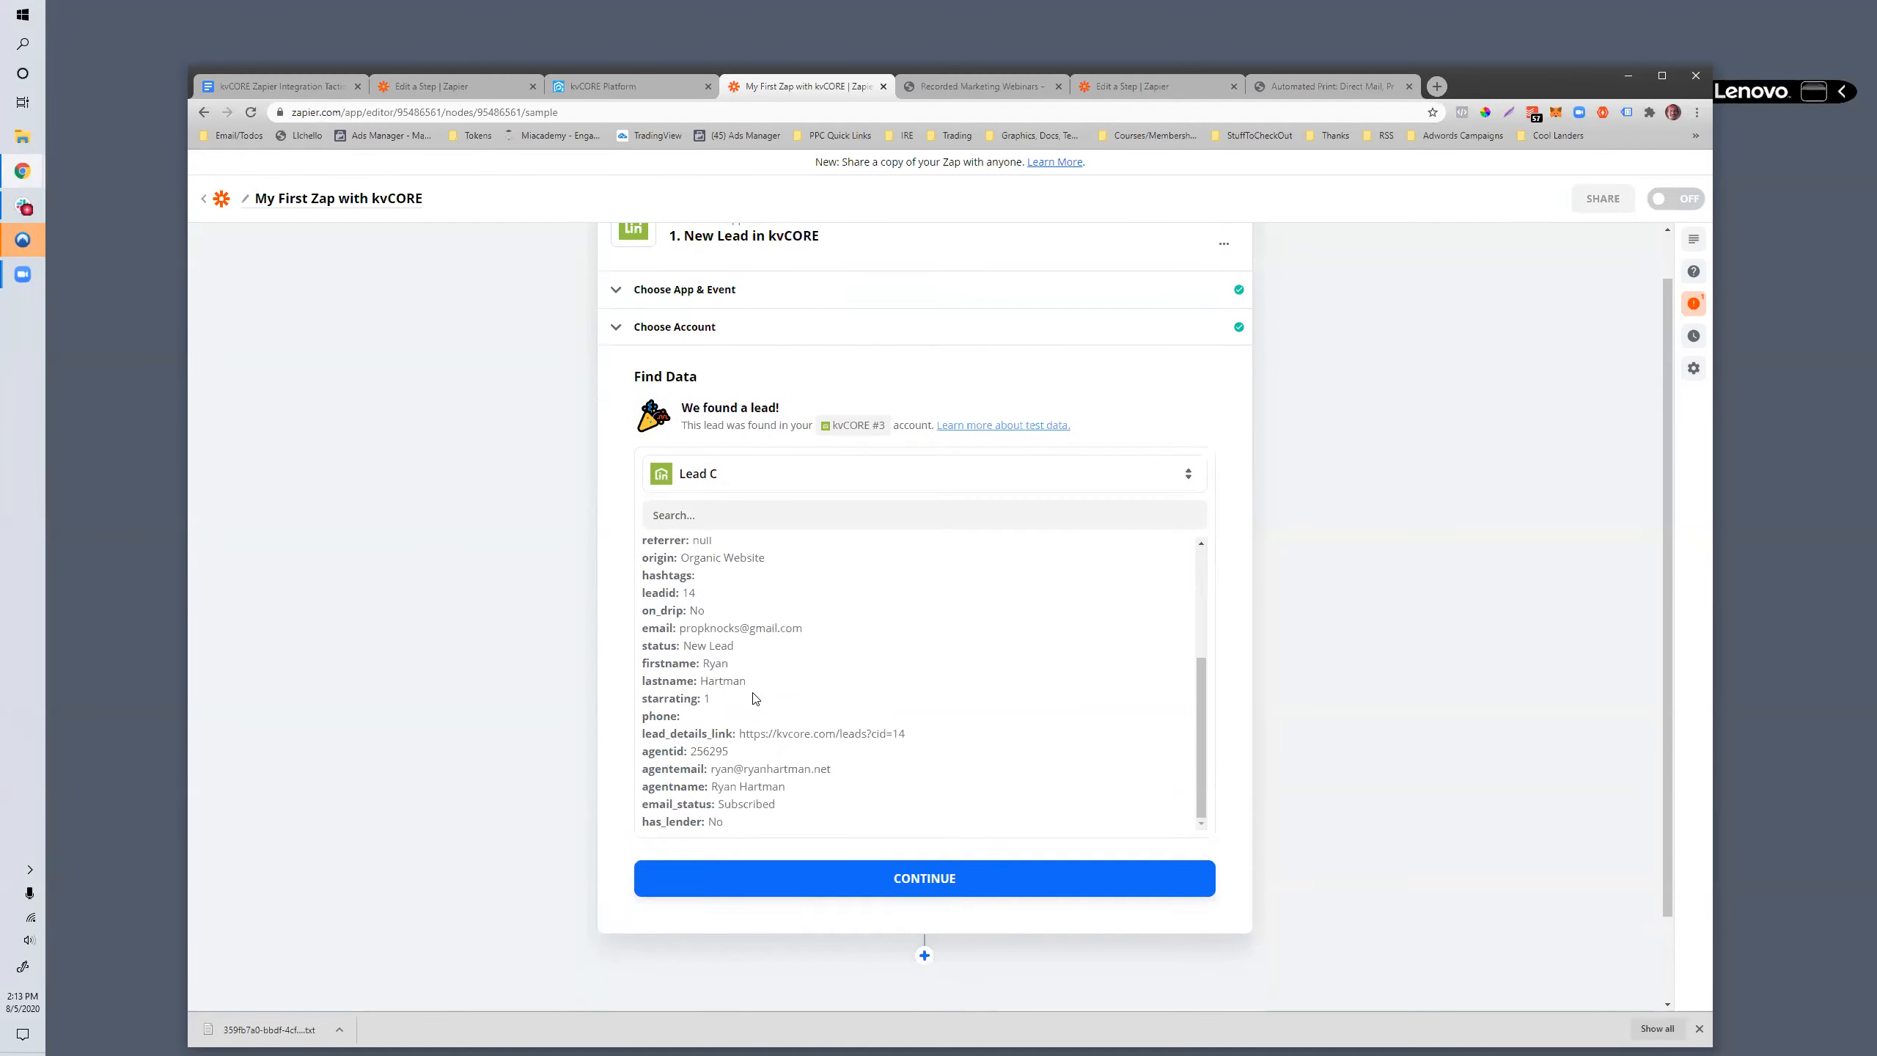
scroll(783, 734, "up", 4)
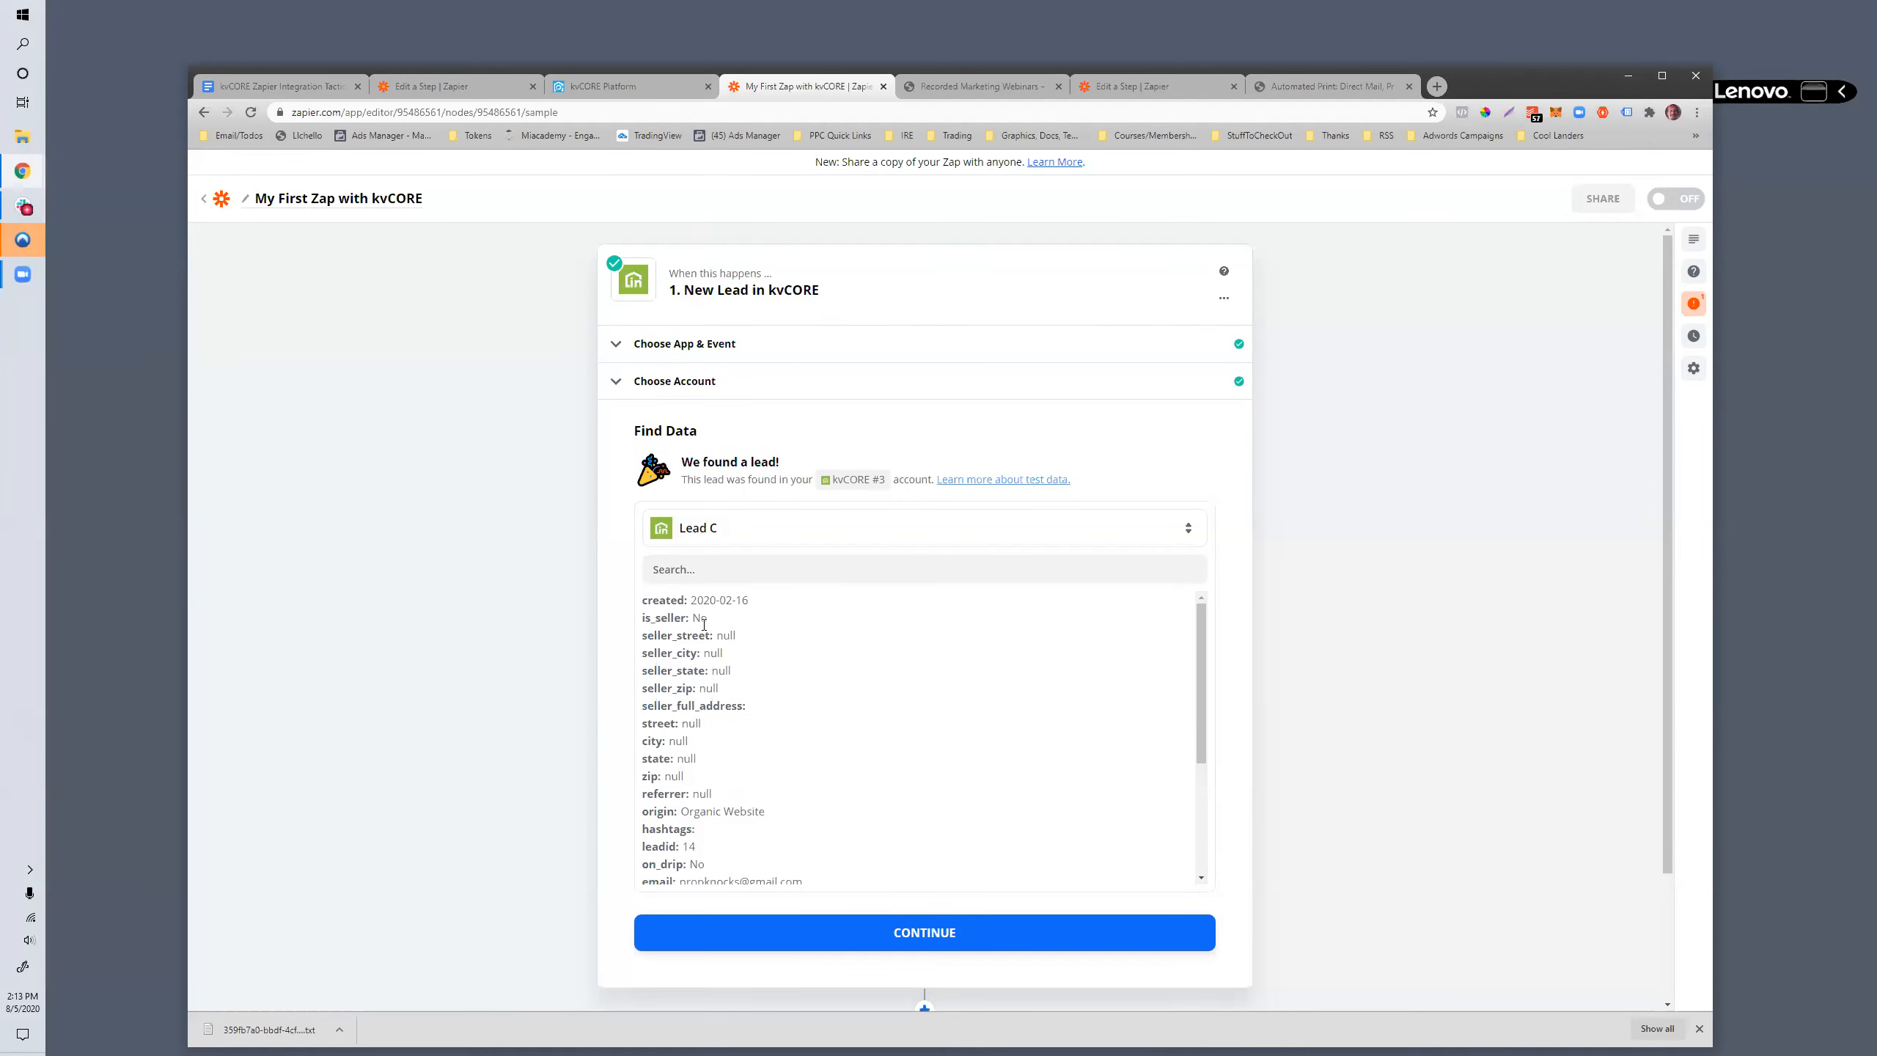
left_click_drag(714, 635, 746, 707)
scroll(751, 768, "down", 1)
scroll(750, 768, "down", 2)
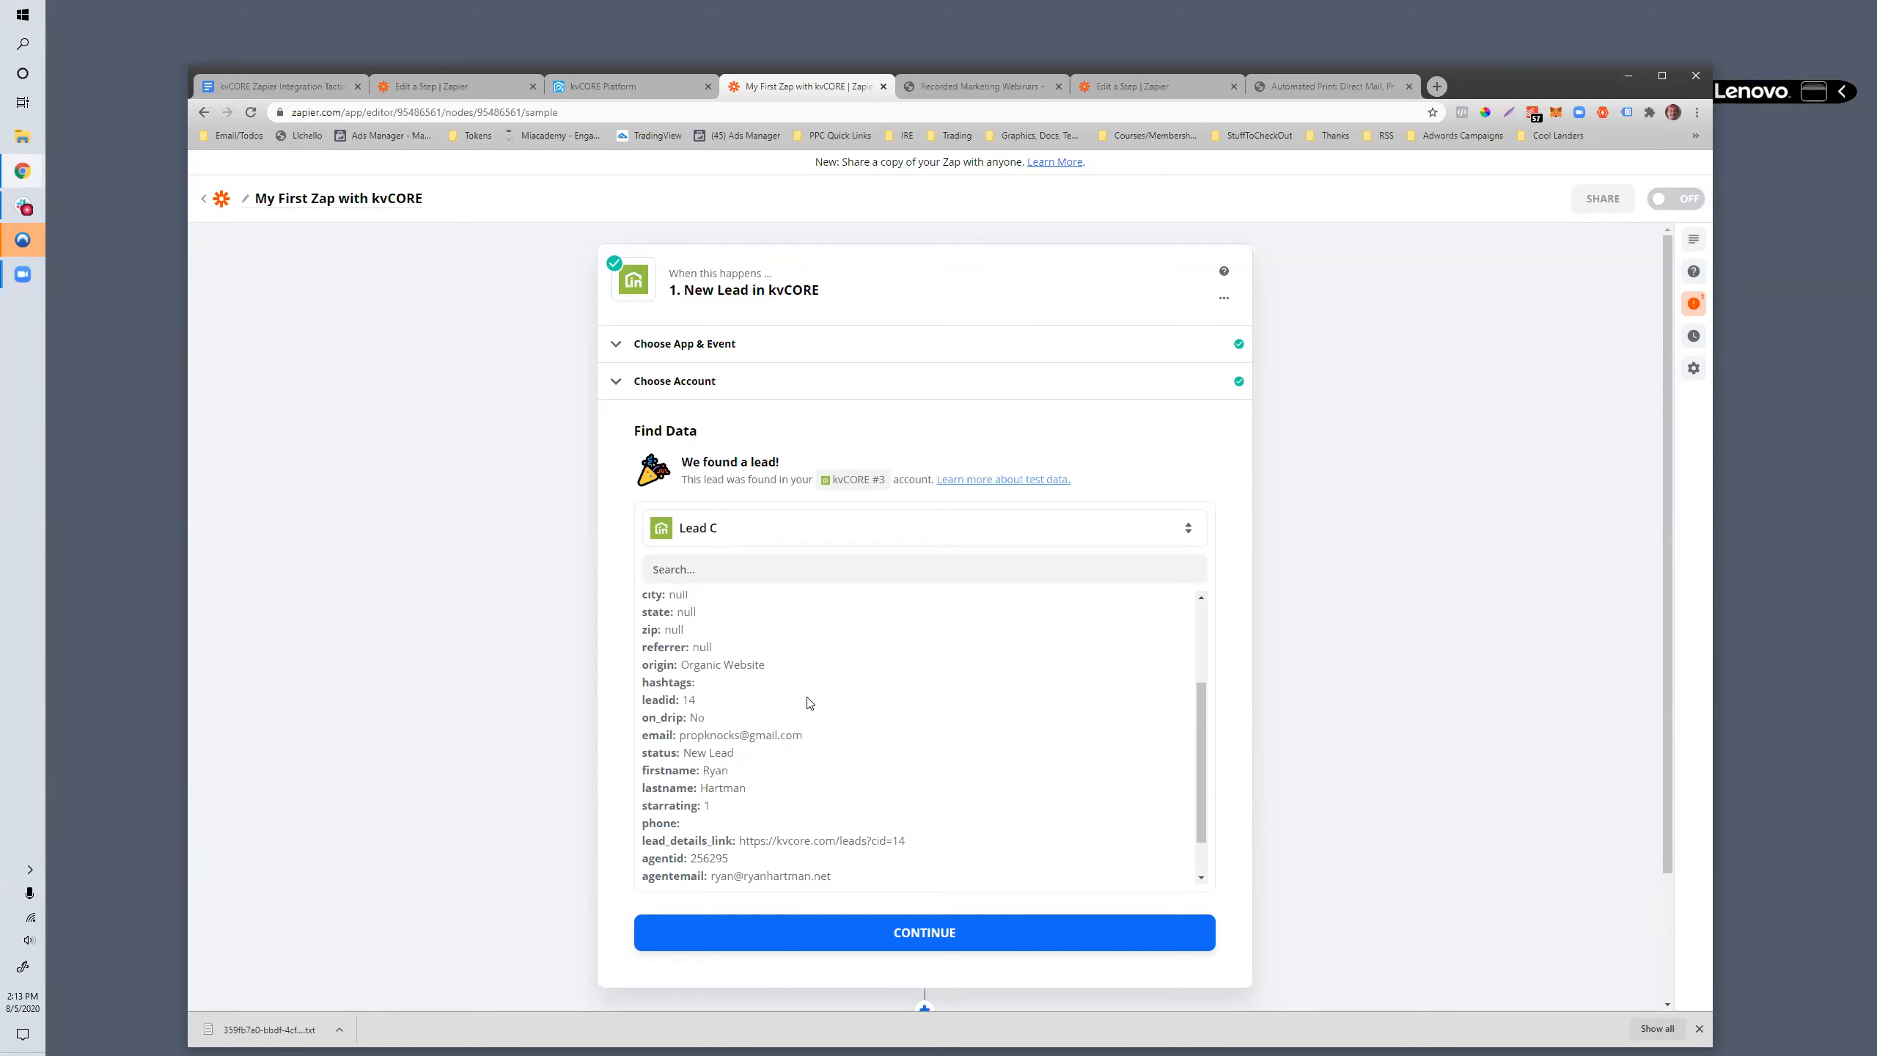
scroll(768, 766, "down", 1)
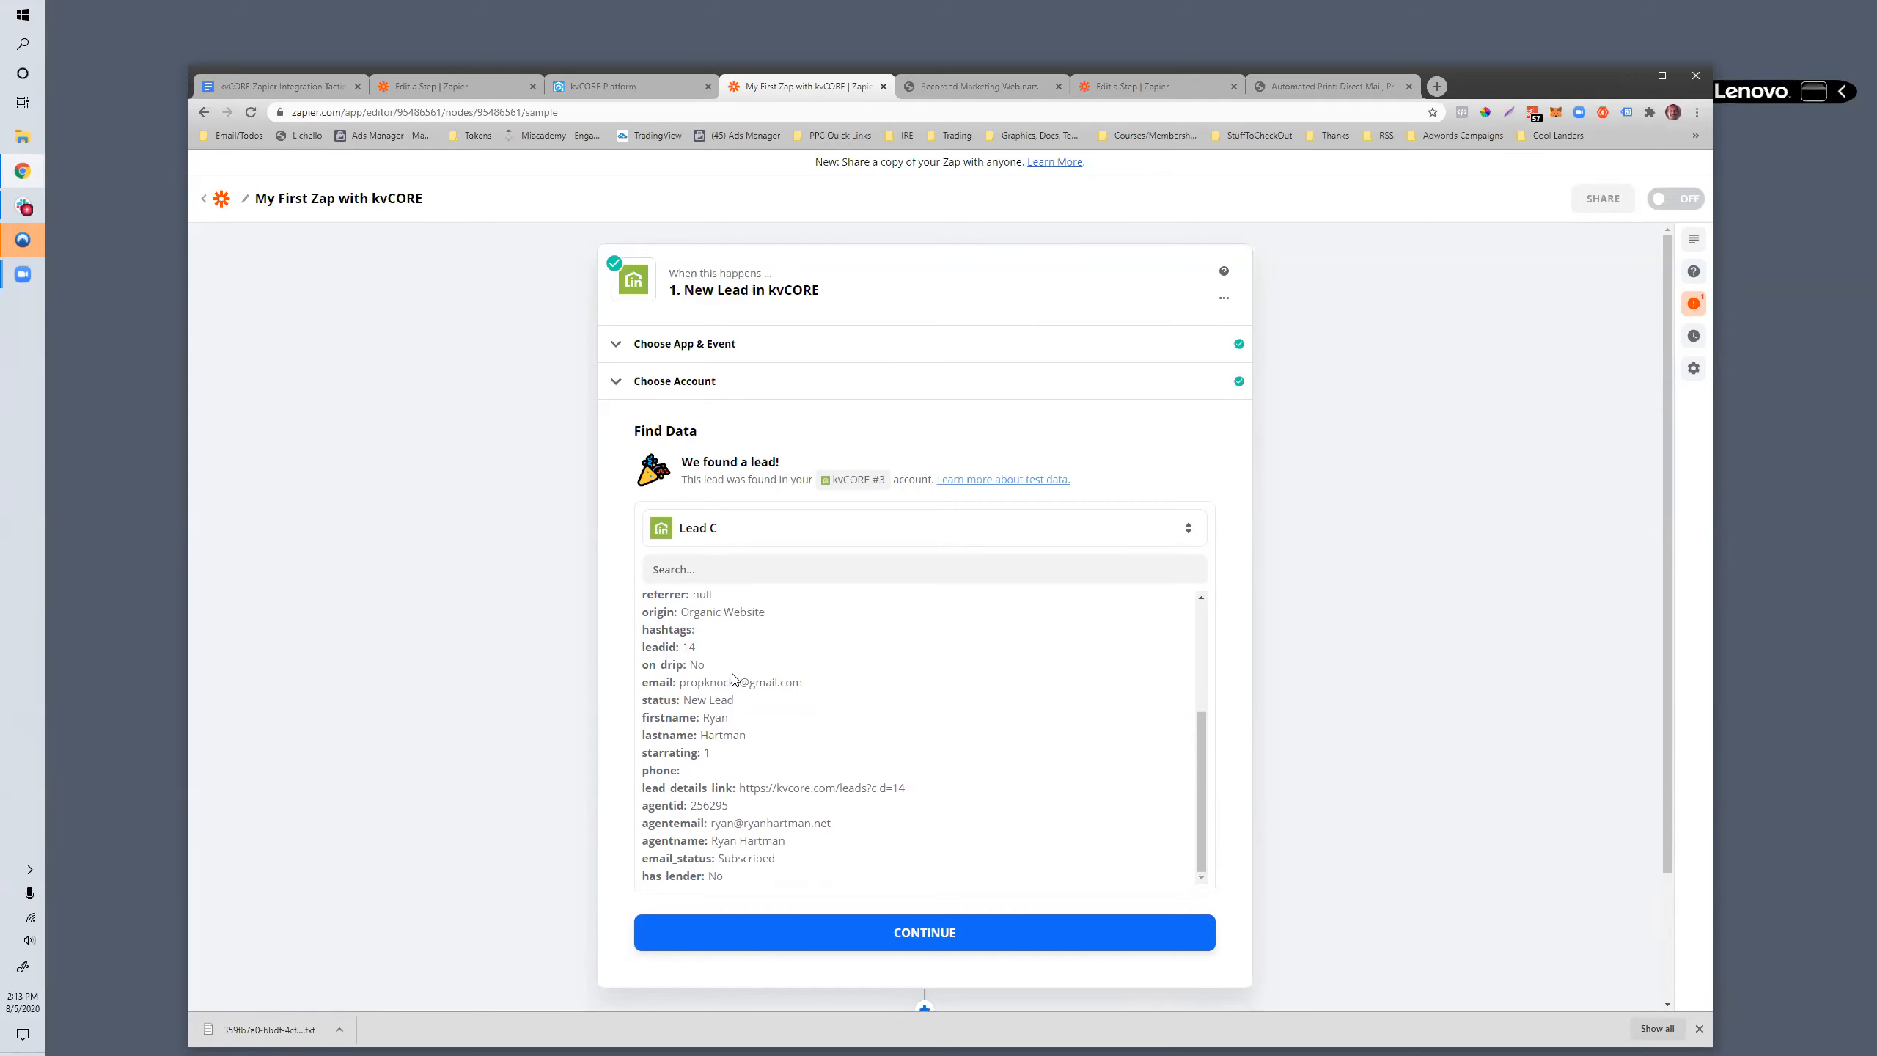
scroll(734, 678, "down", 1)
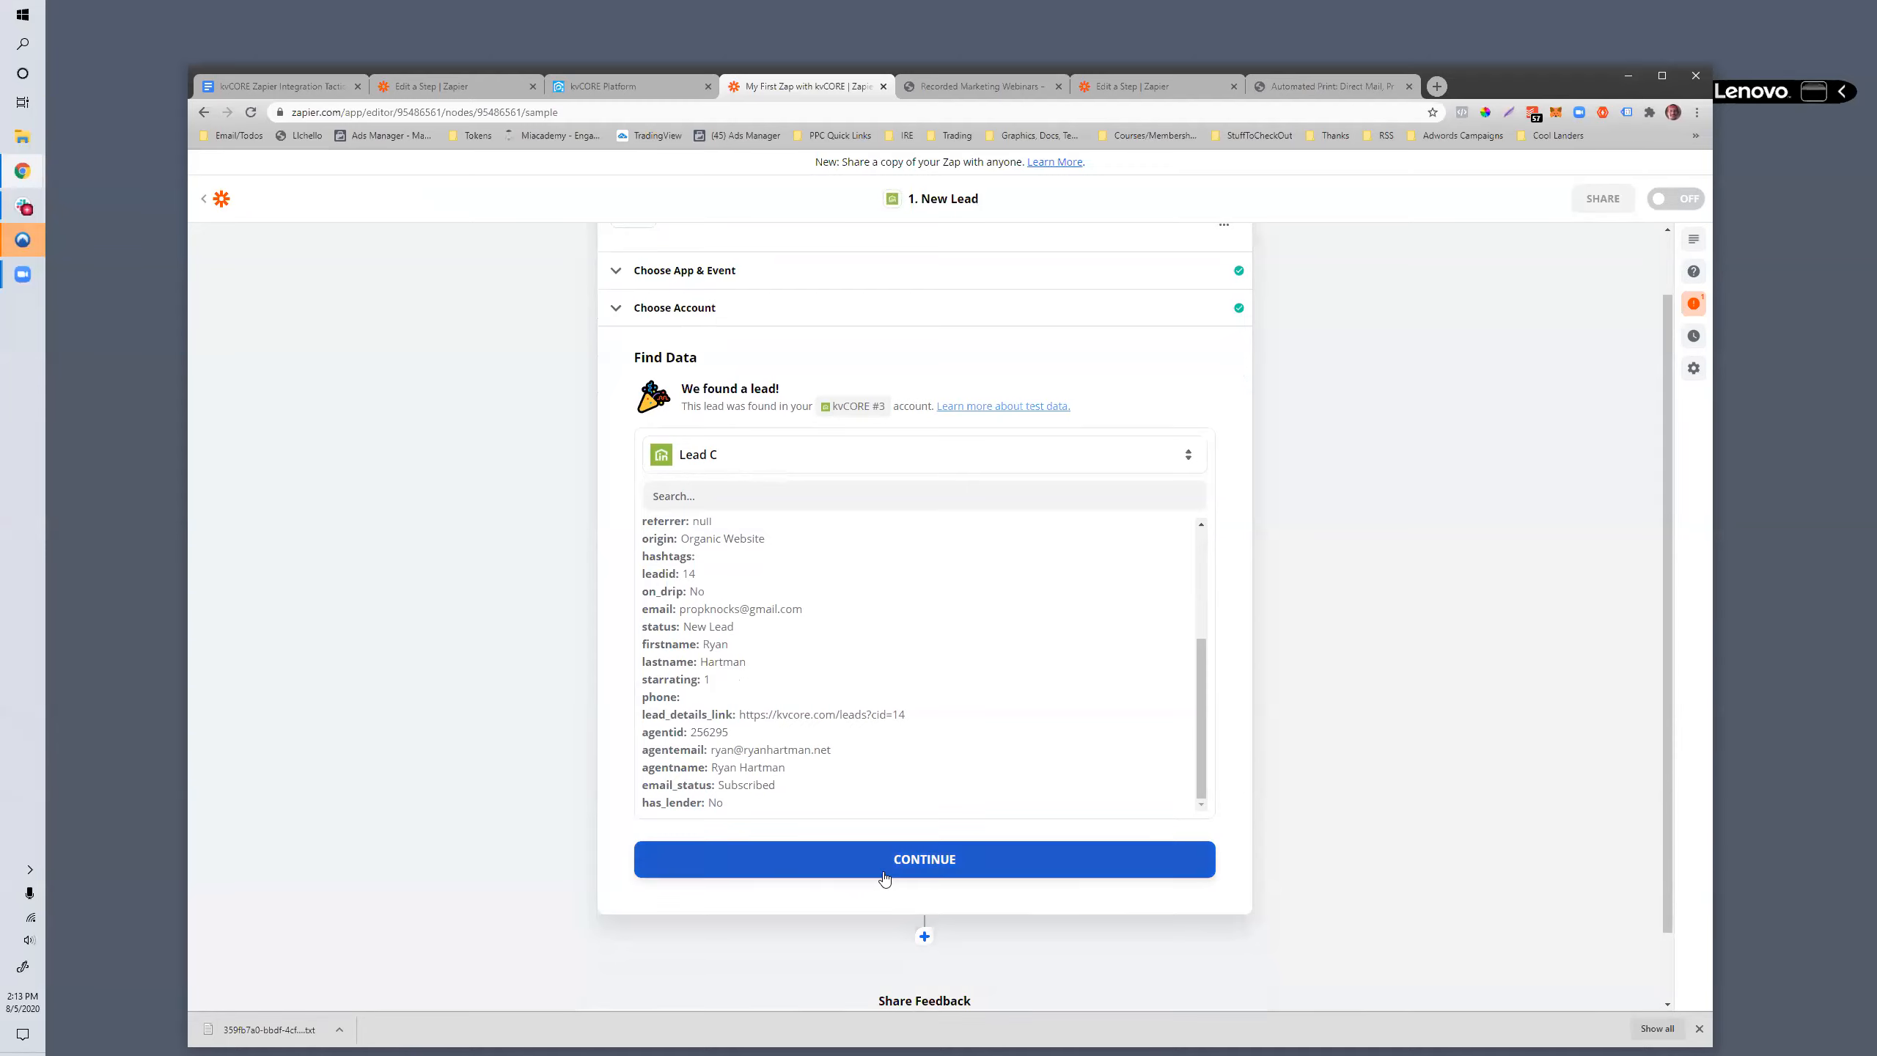
- Accept the sample lead and finish editing the New Lead trigger
left_click(839, 869)
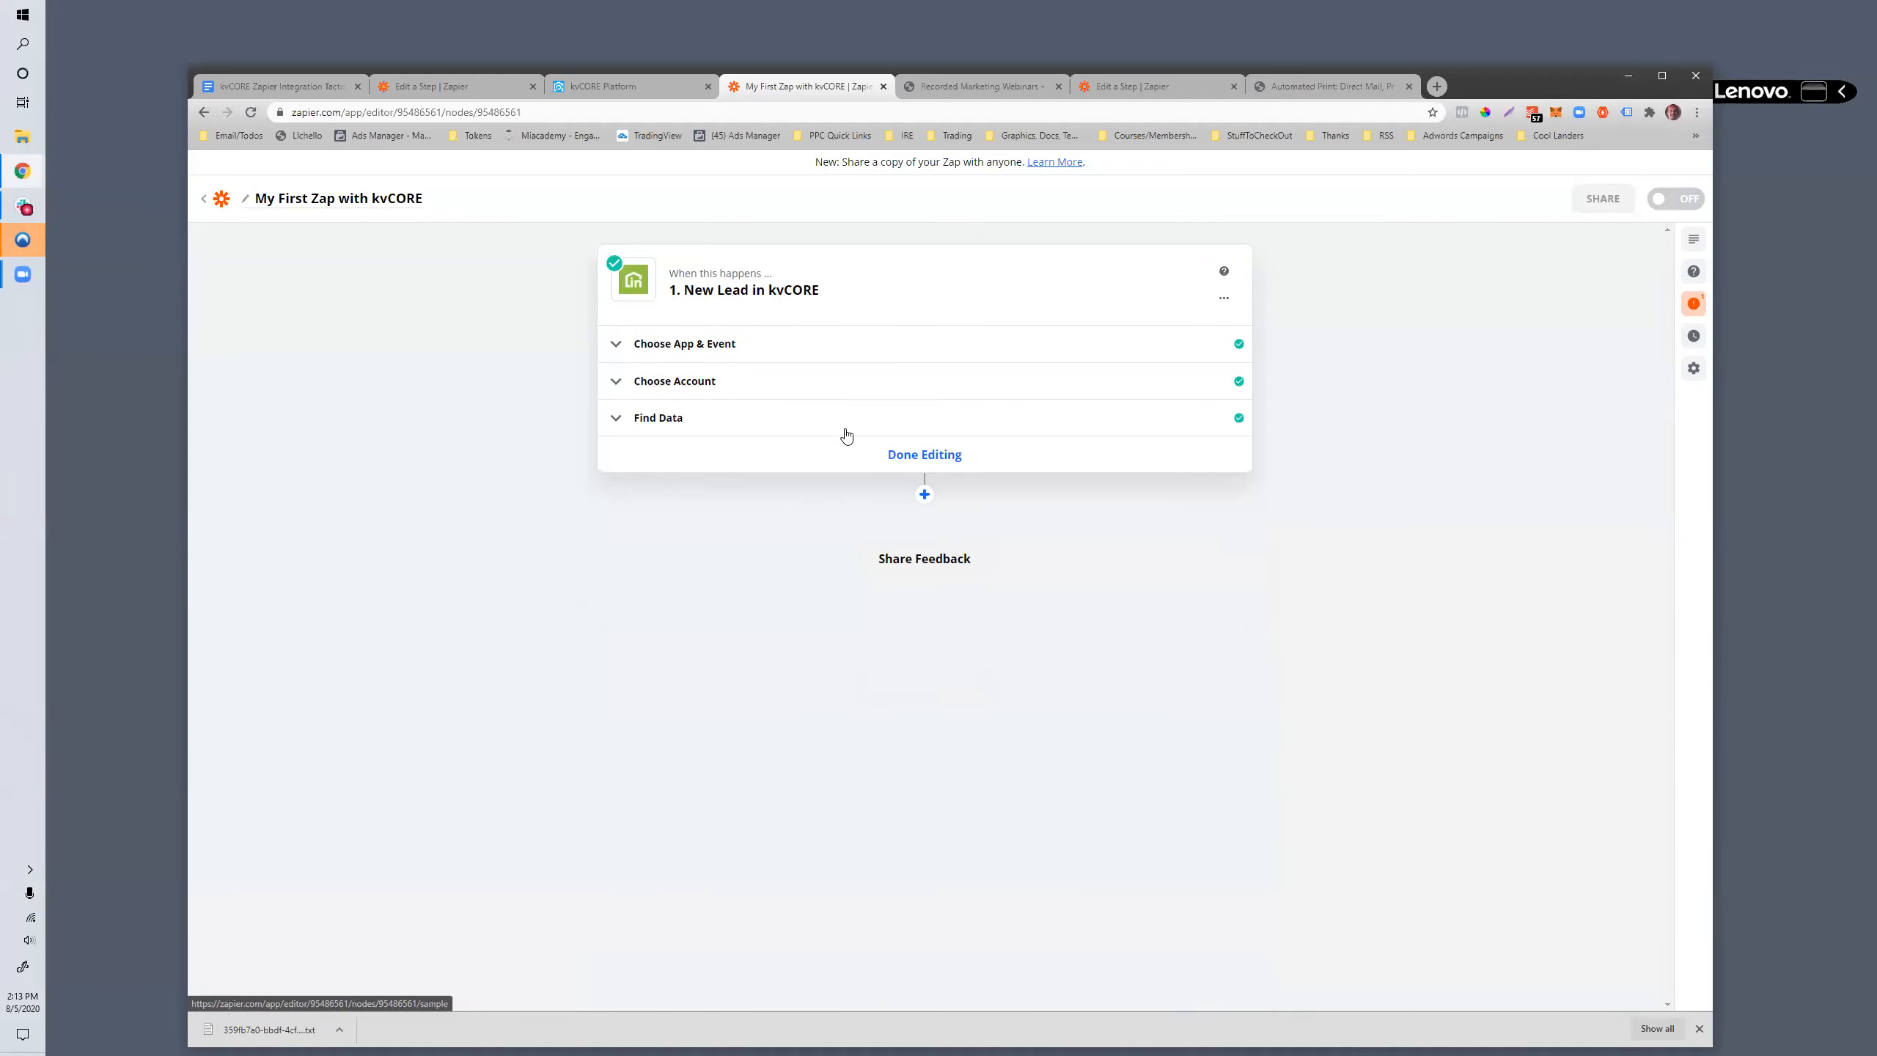
left_click(924, 454)
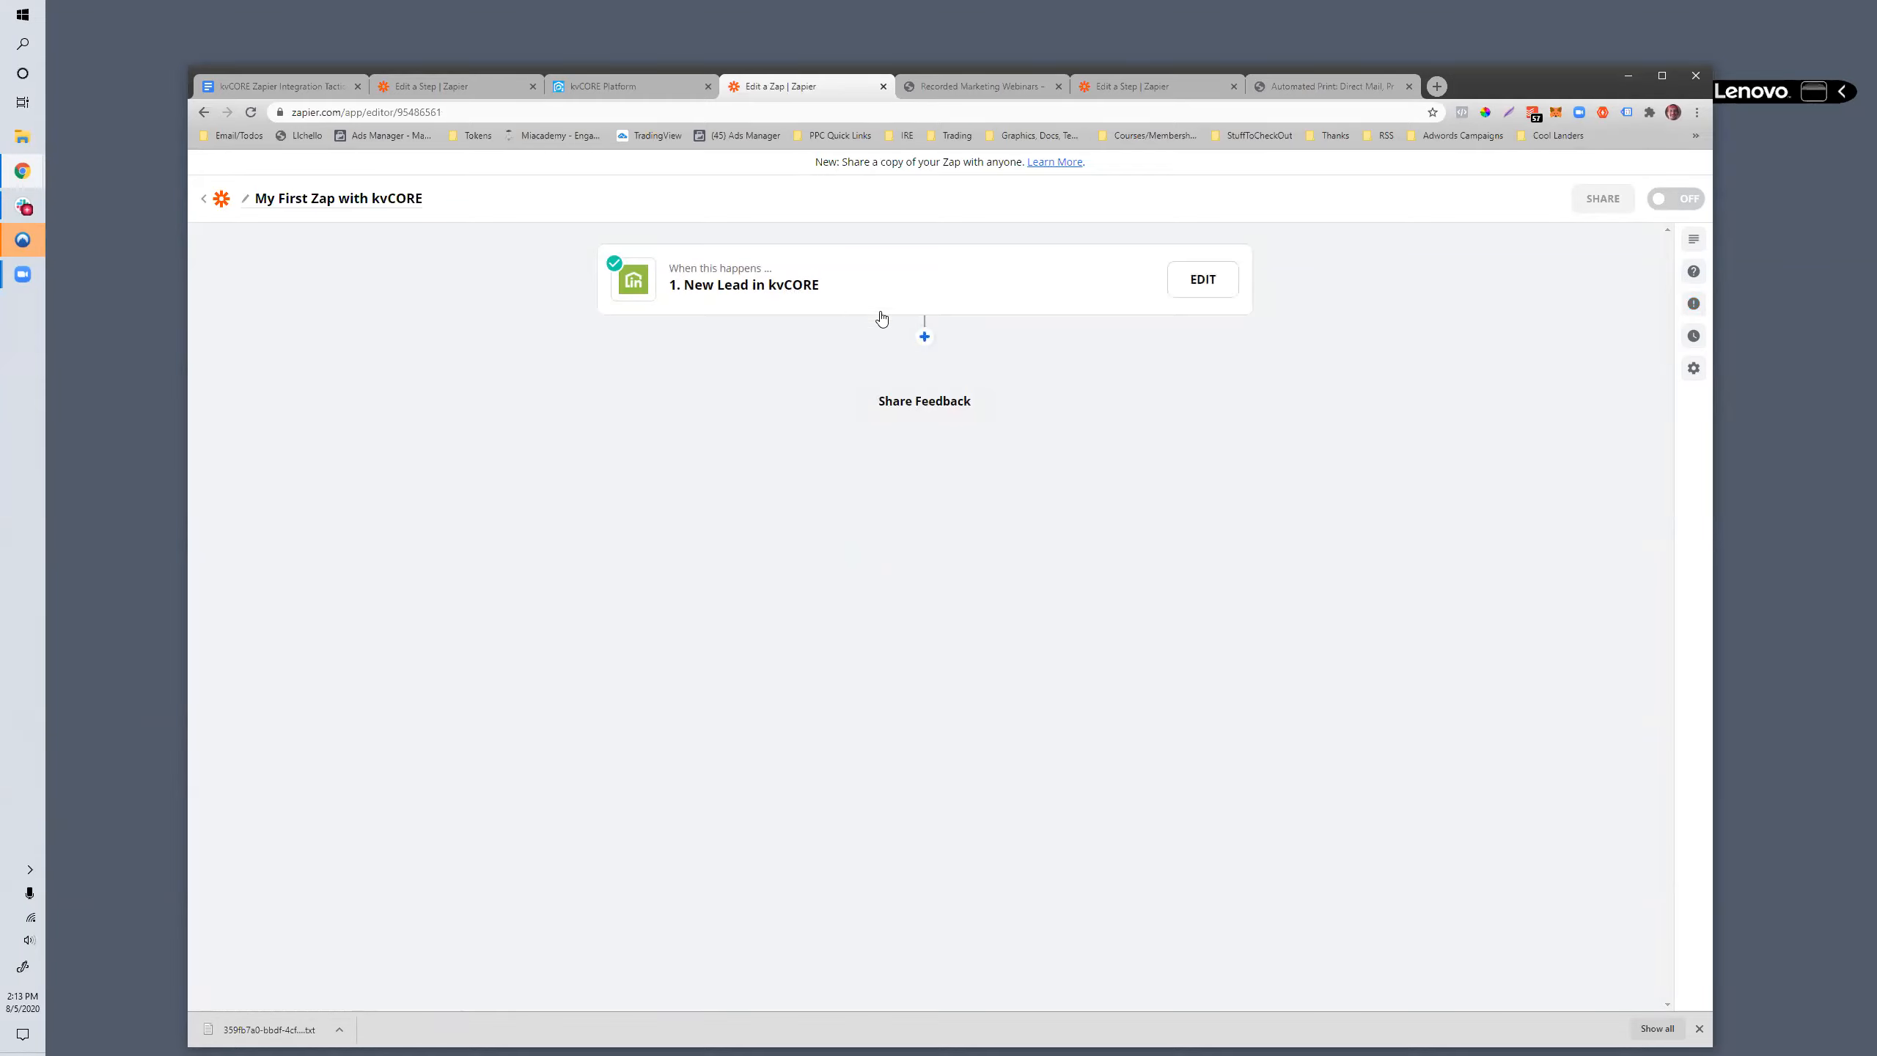
- Add a Gmail action after the trigger, set its event to Send Email, and continue to the account selection
left_click(923, 338)
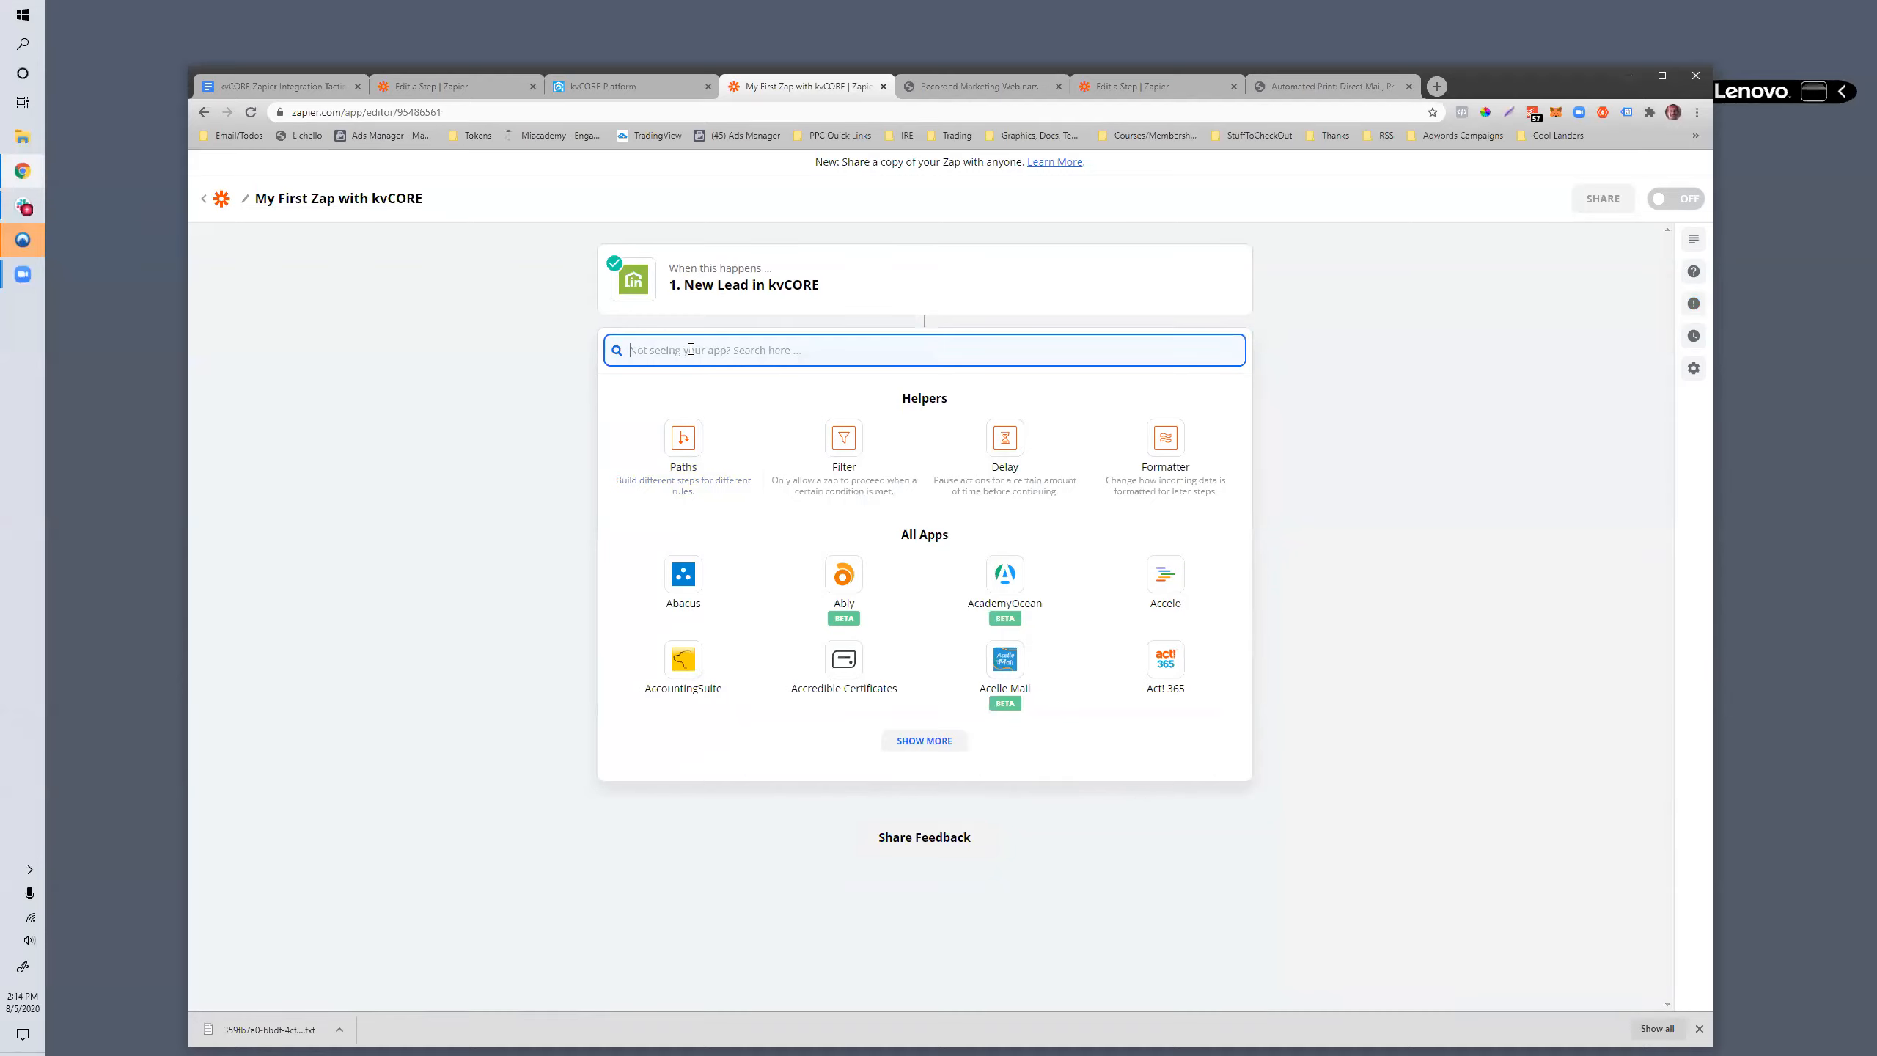
type("gmail")
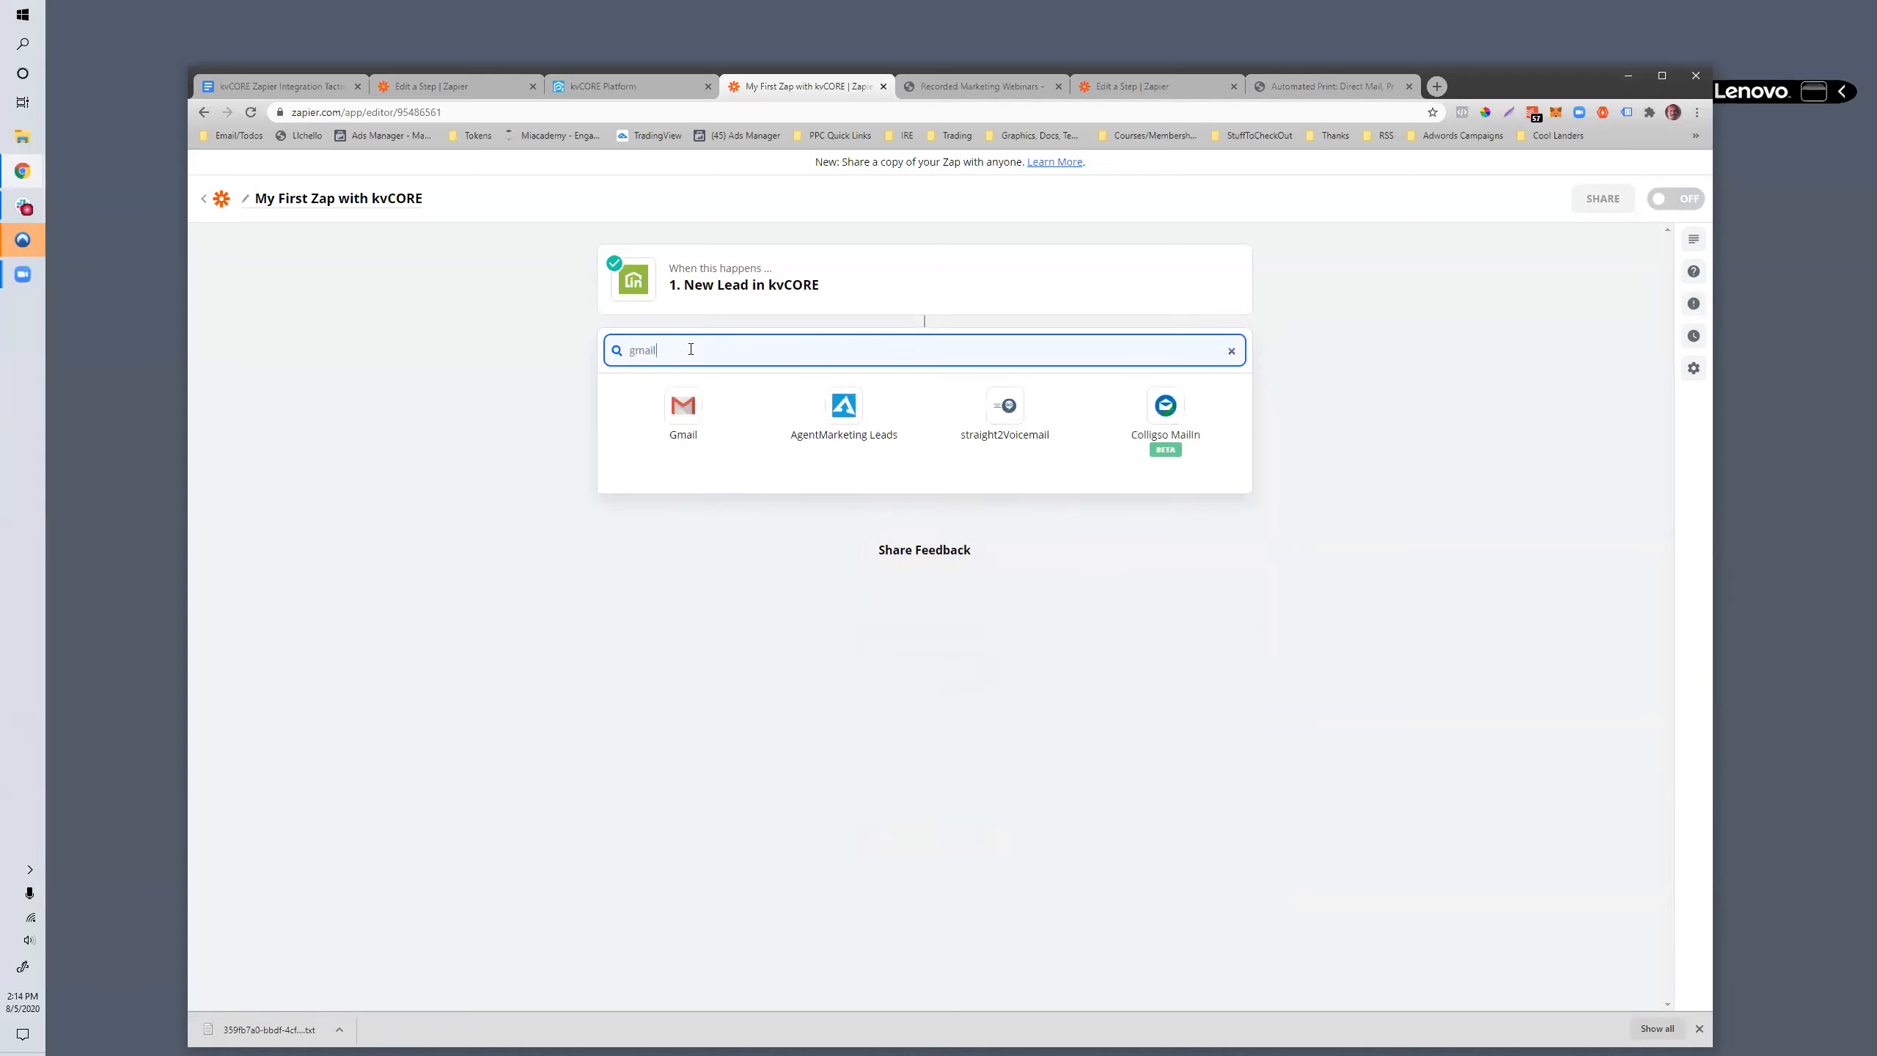
left_click(684, 403)
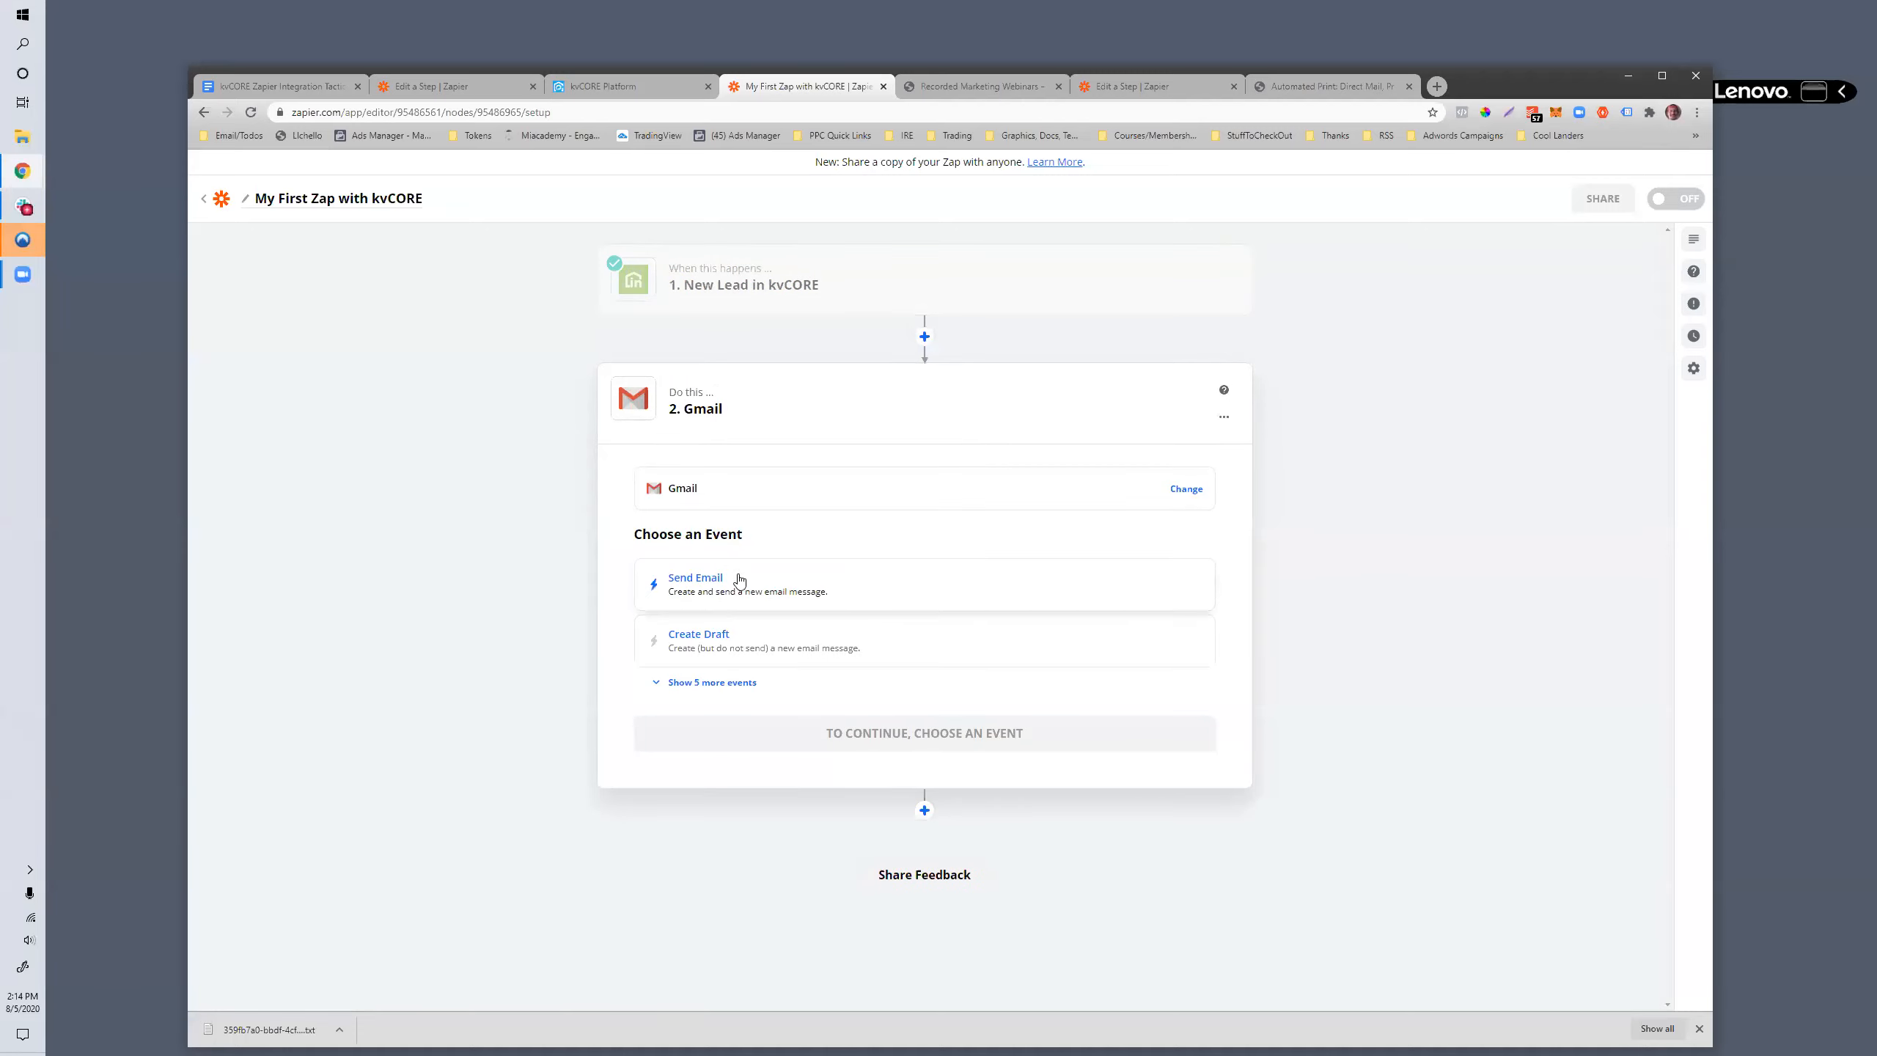
left_click(691, 597)
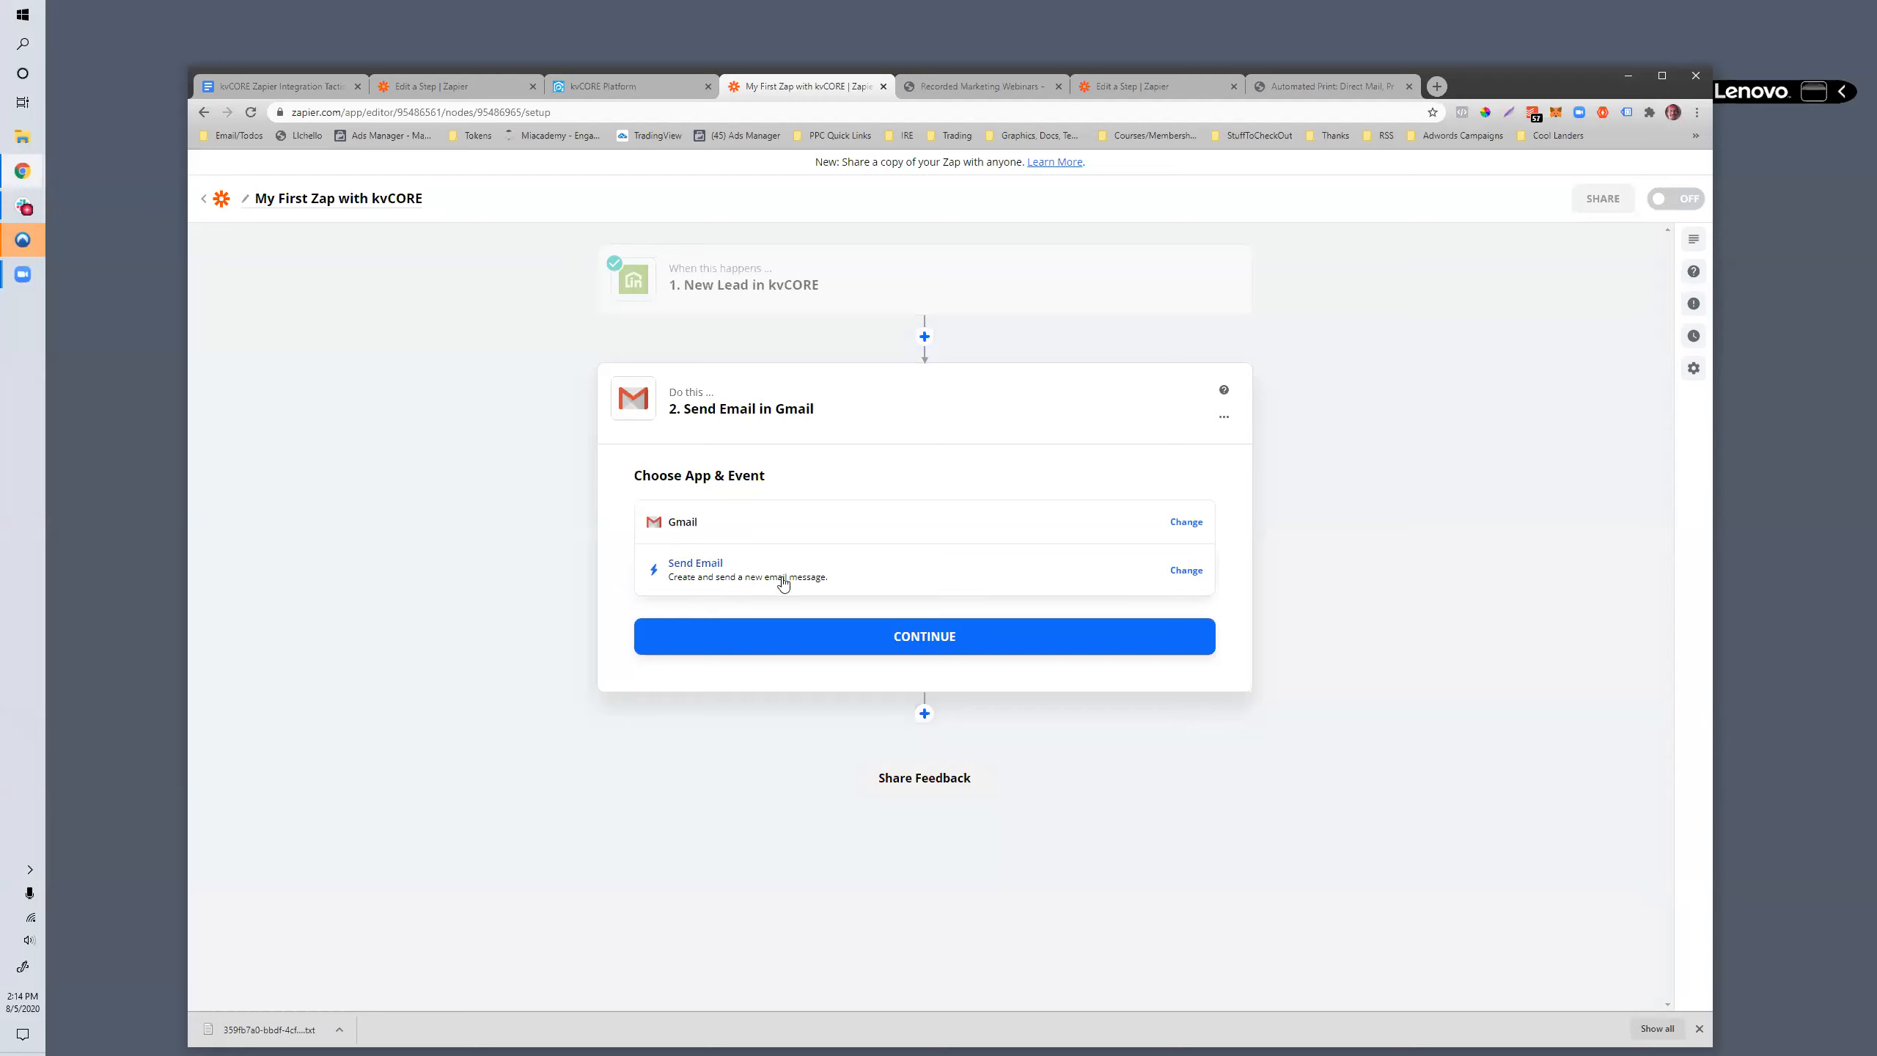
left_click(826, 634)
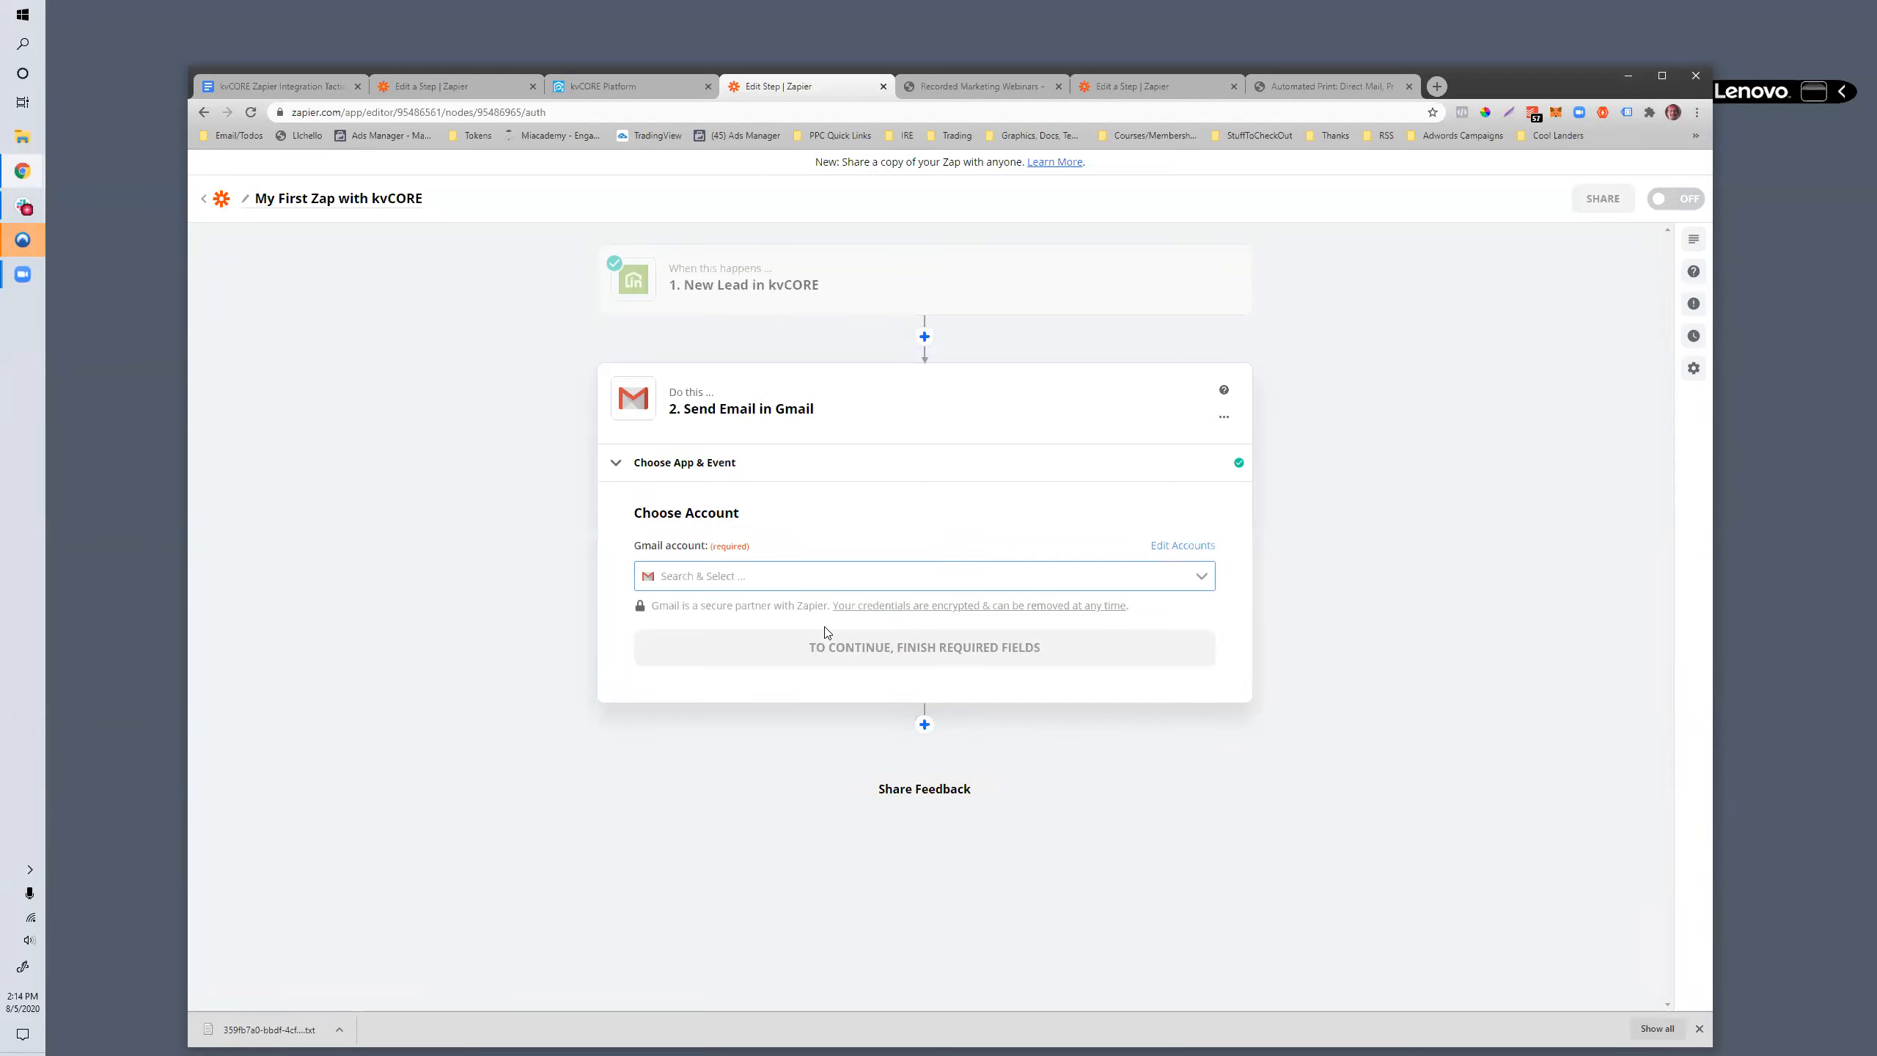
left_click(693, 577)
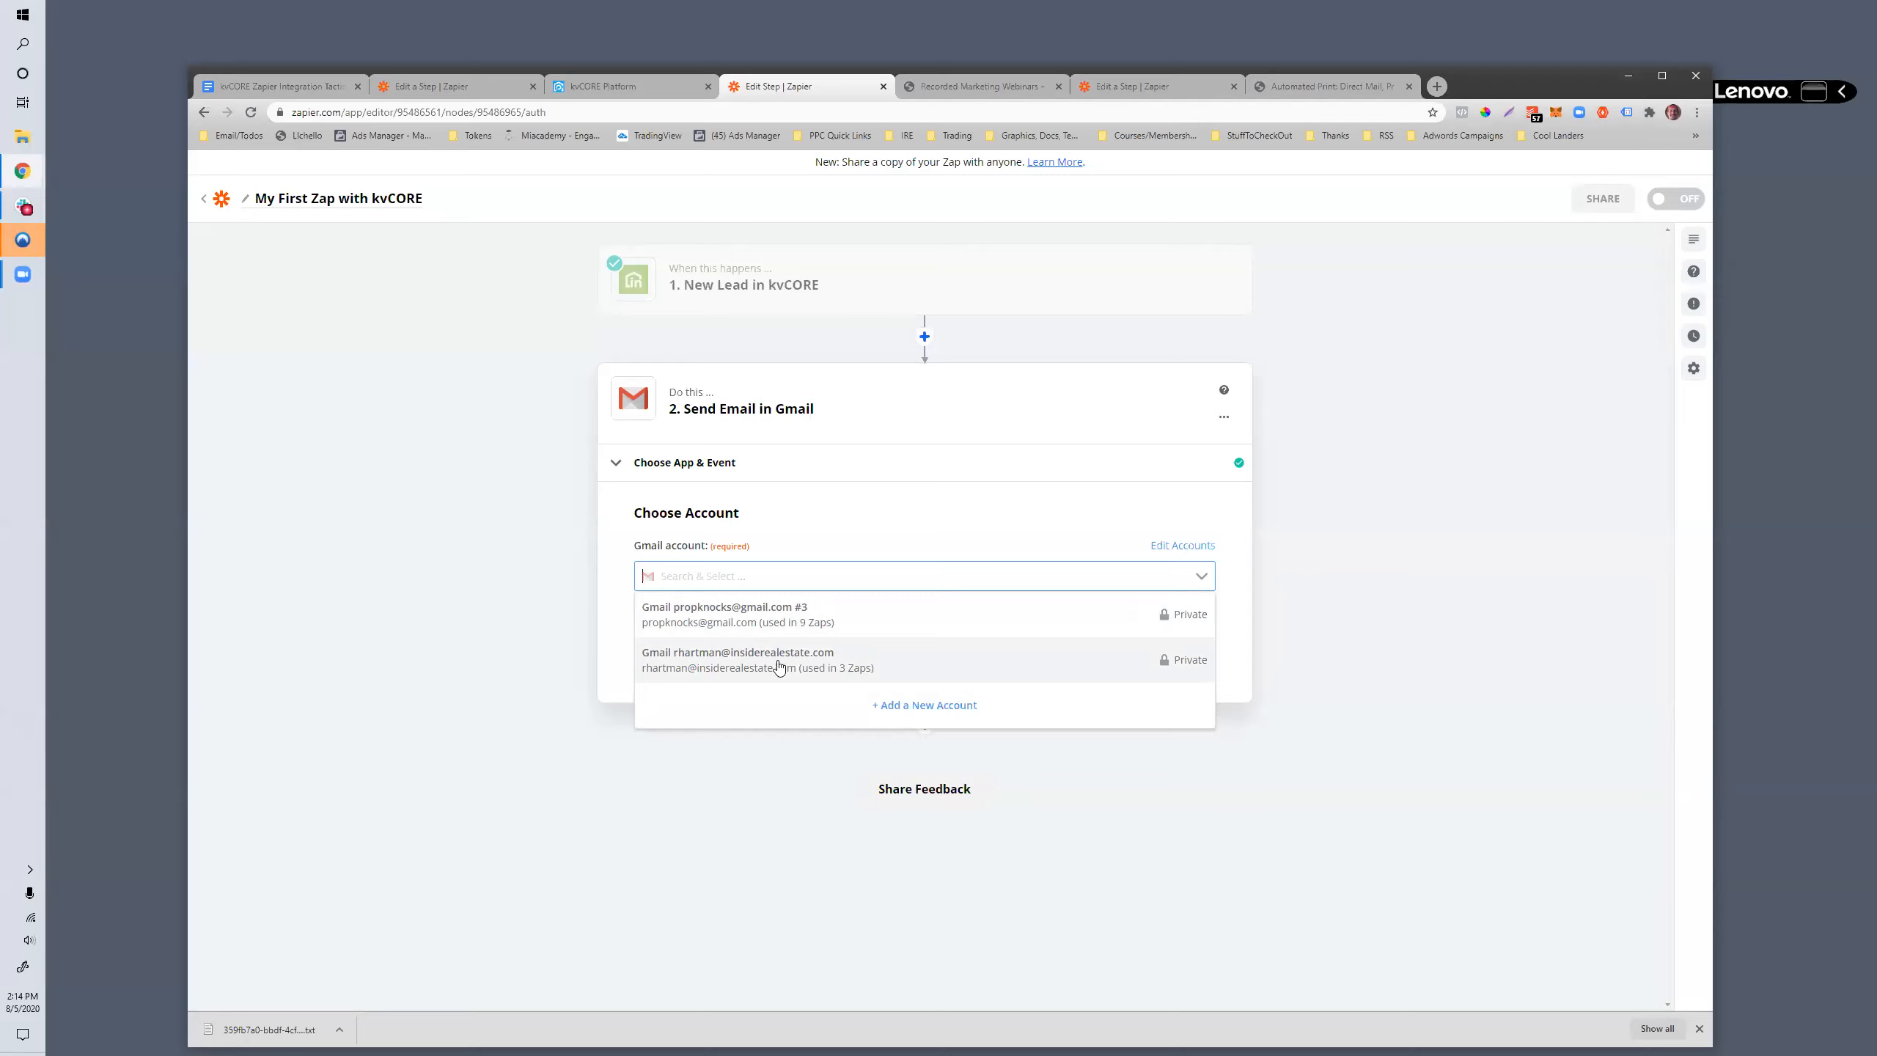
left_click(917, 710)
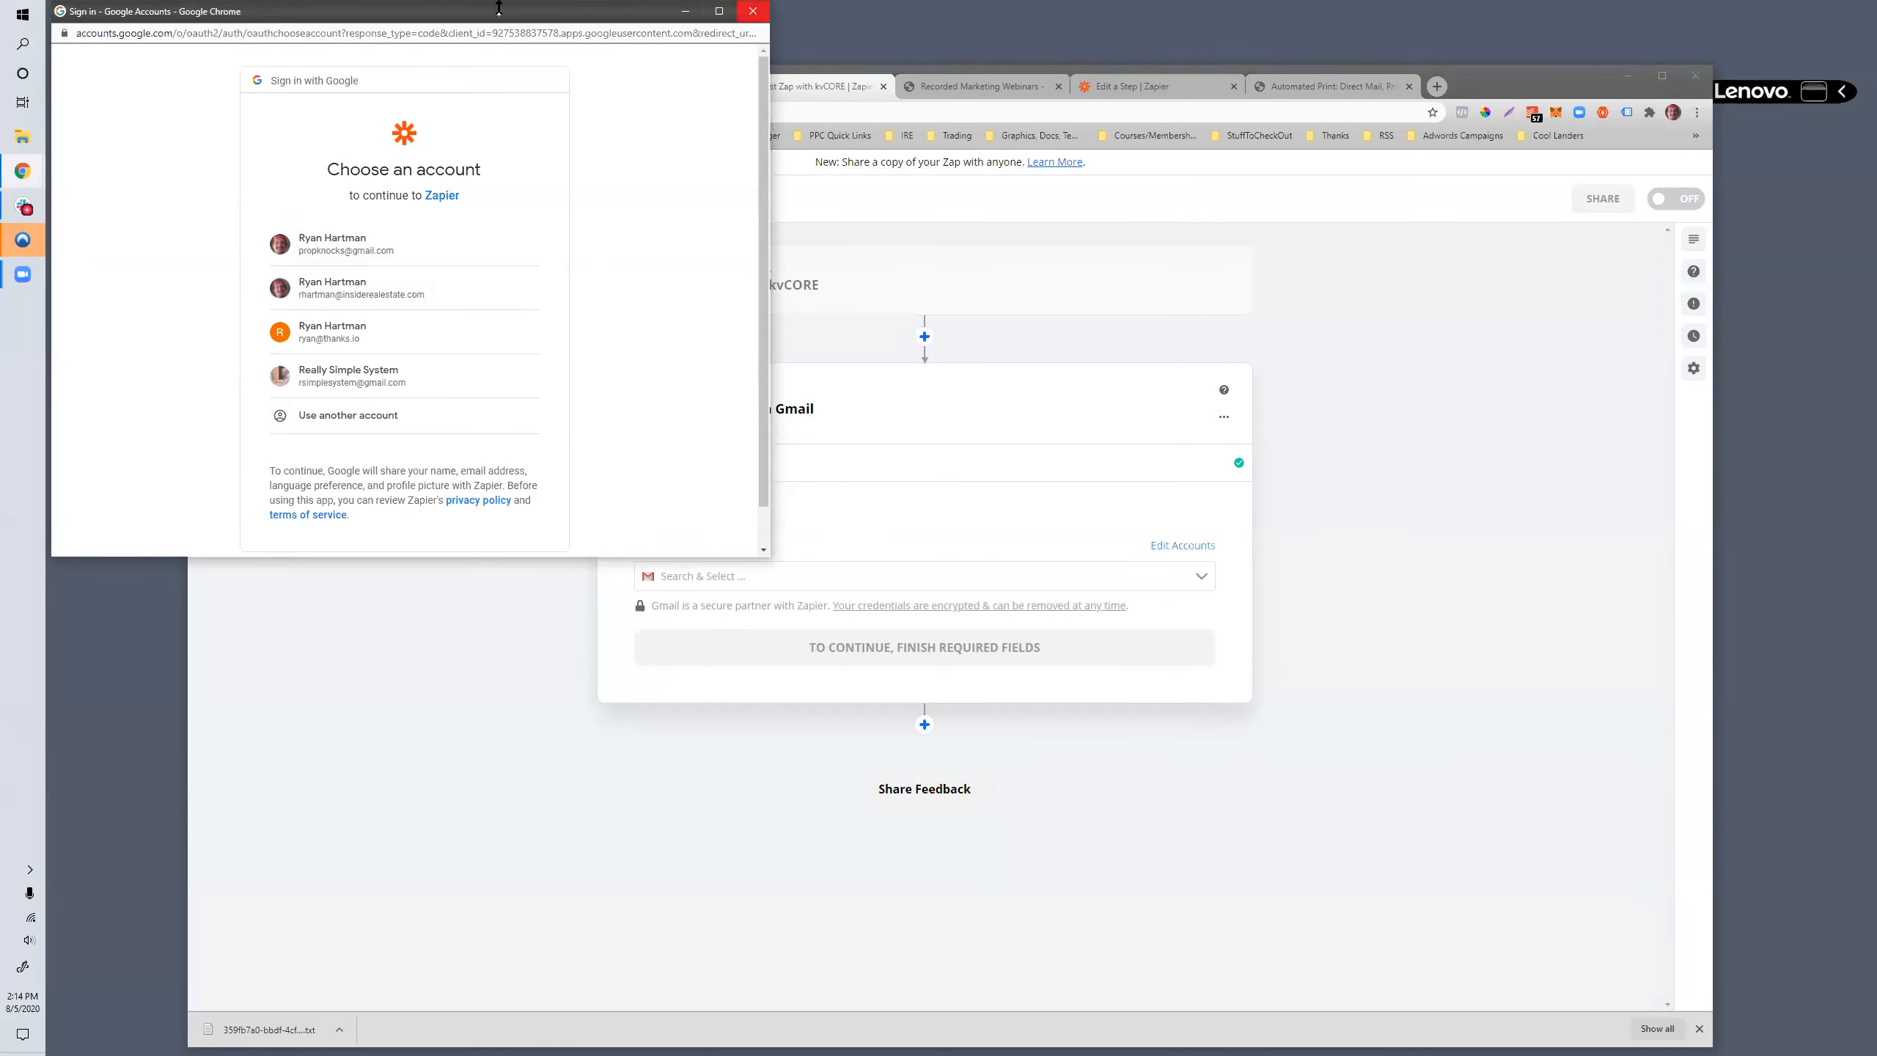
left_click(753, 8)
- Choose the existing insiderealestate.com Gmail account, reconnect it by granting Zapier access through Google, and continue to the email setup
left_click(698, 575)
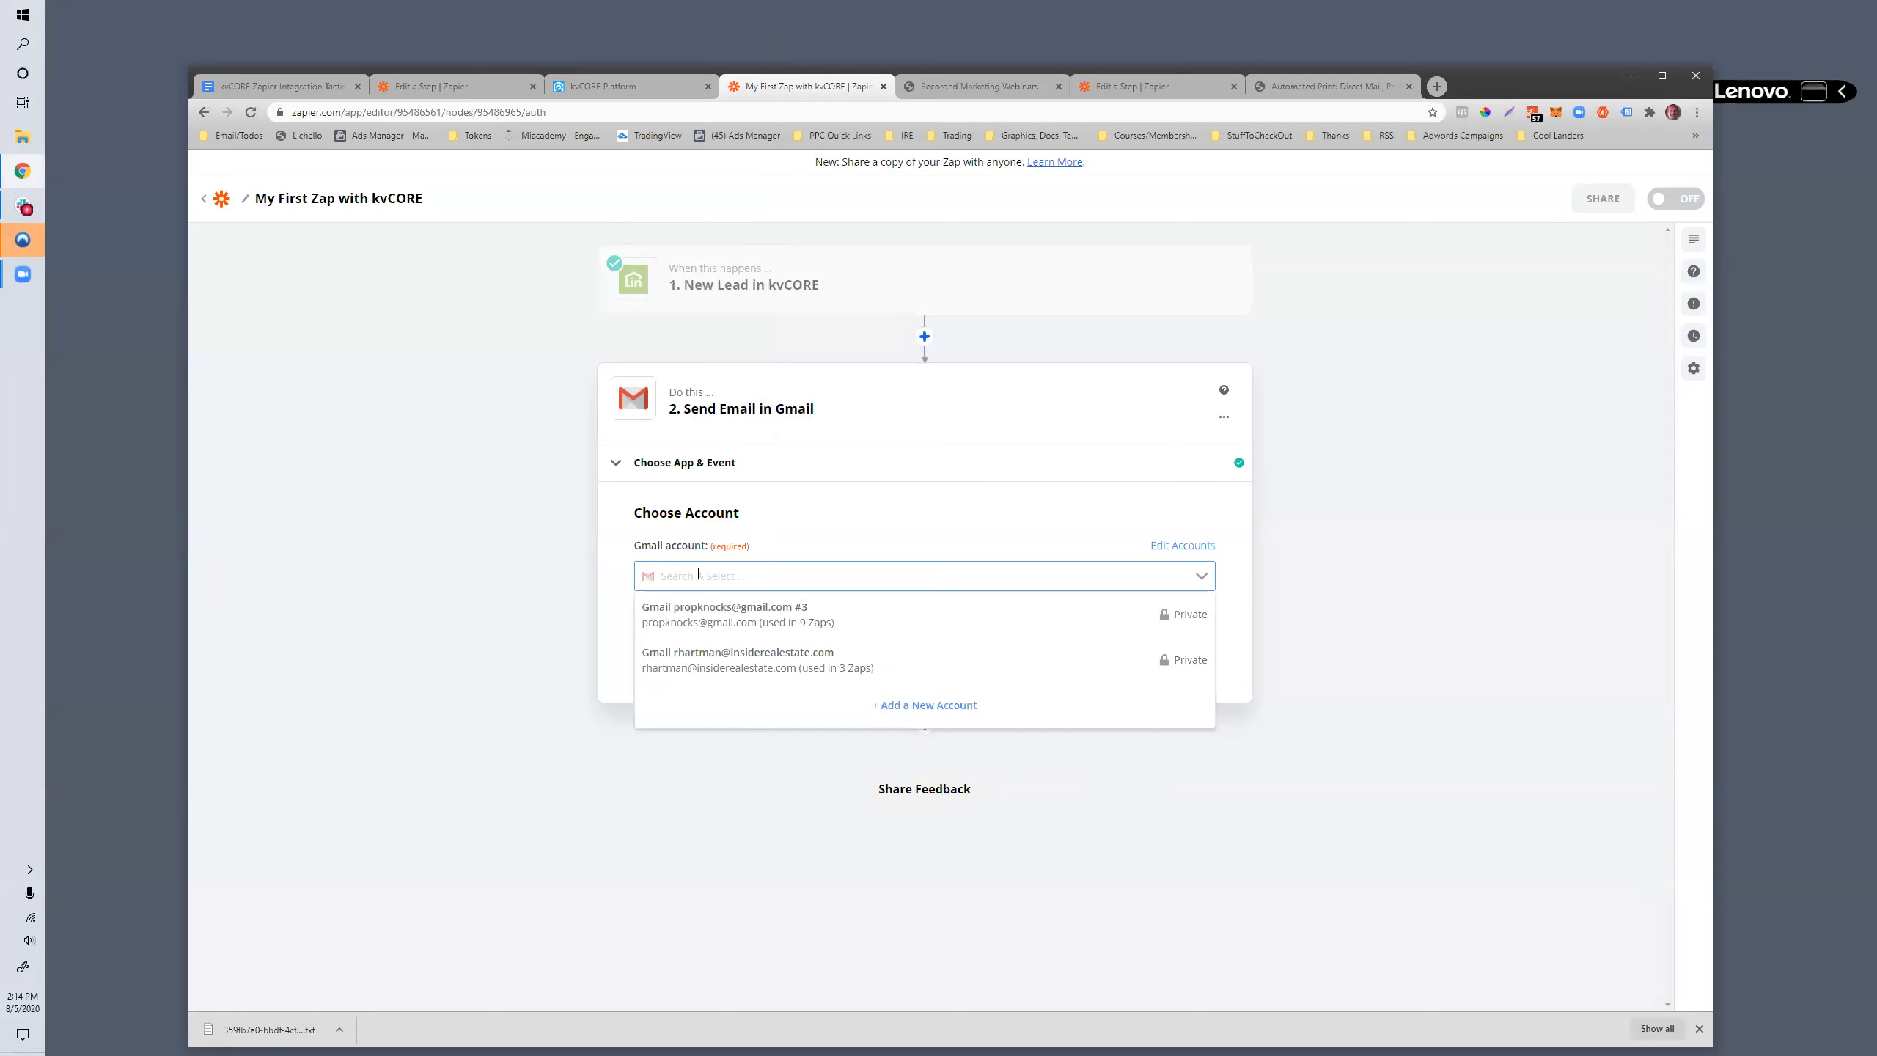
left_click(700, 671)
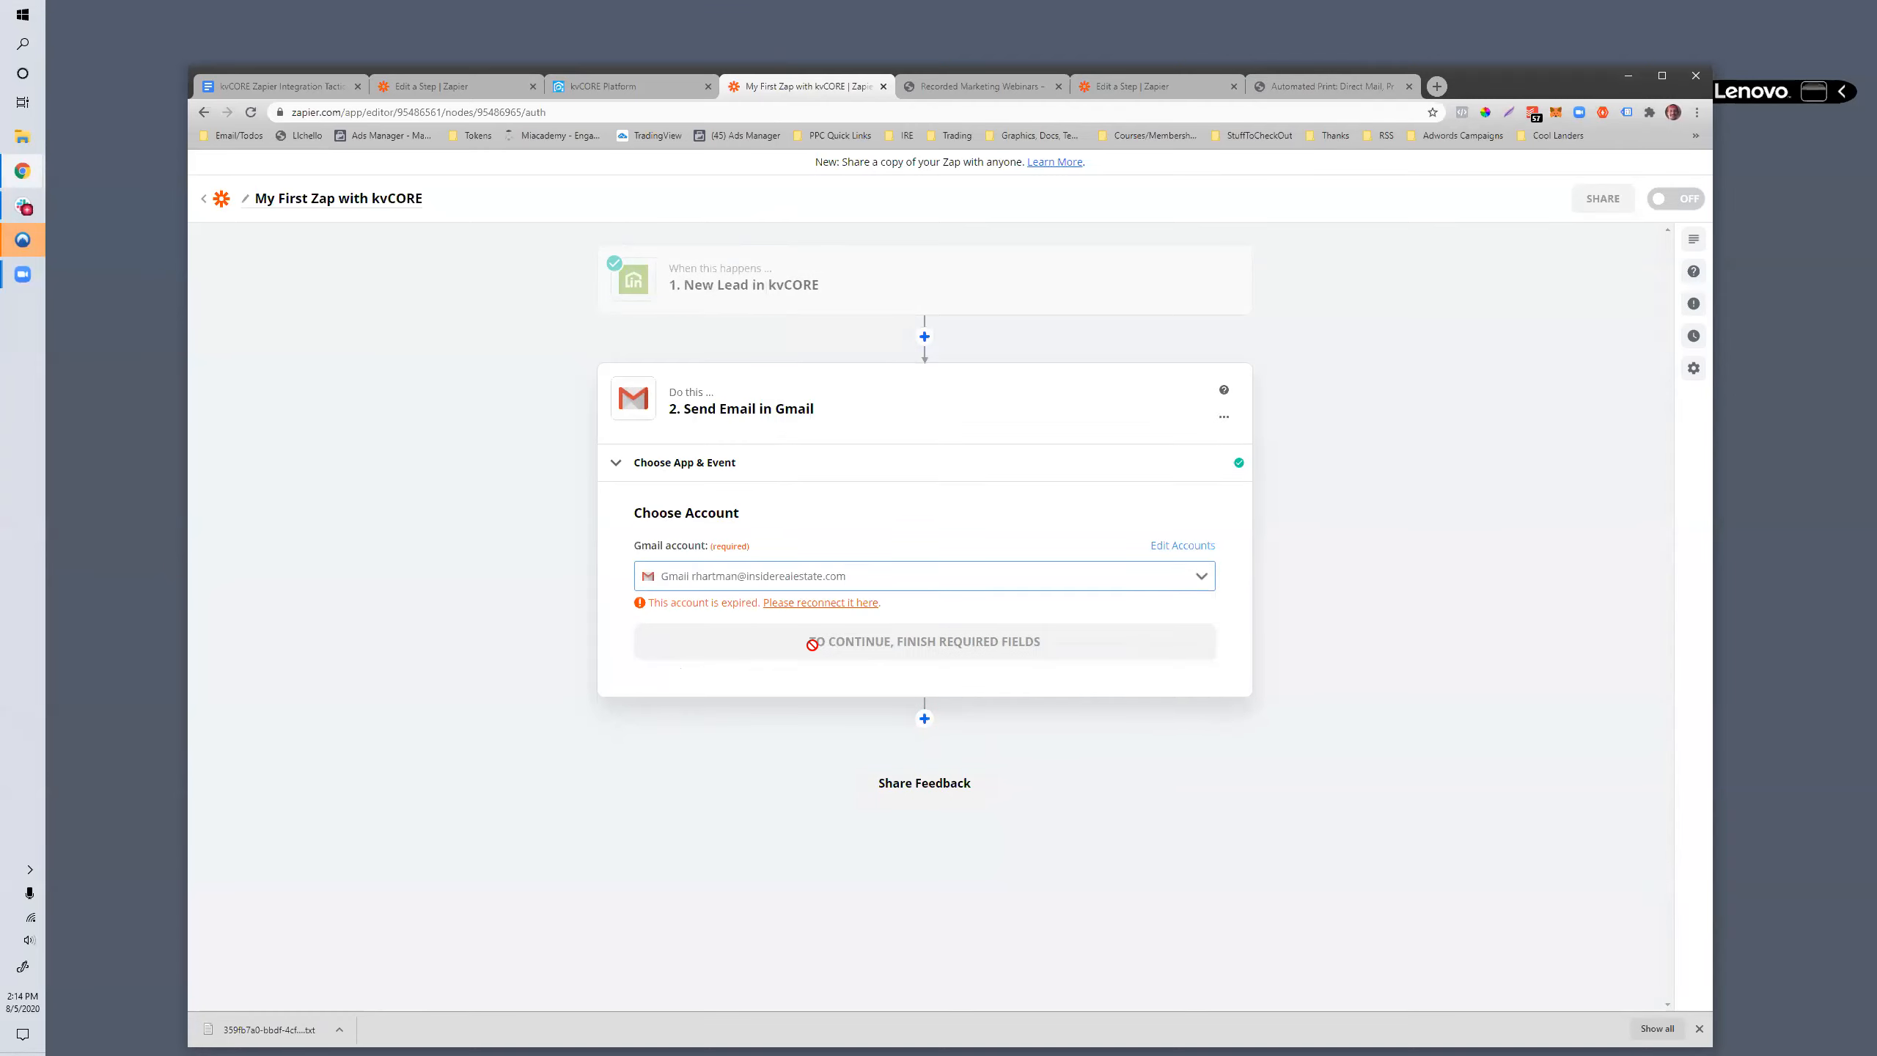
left_click(818, 602)
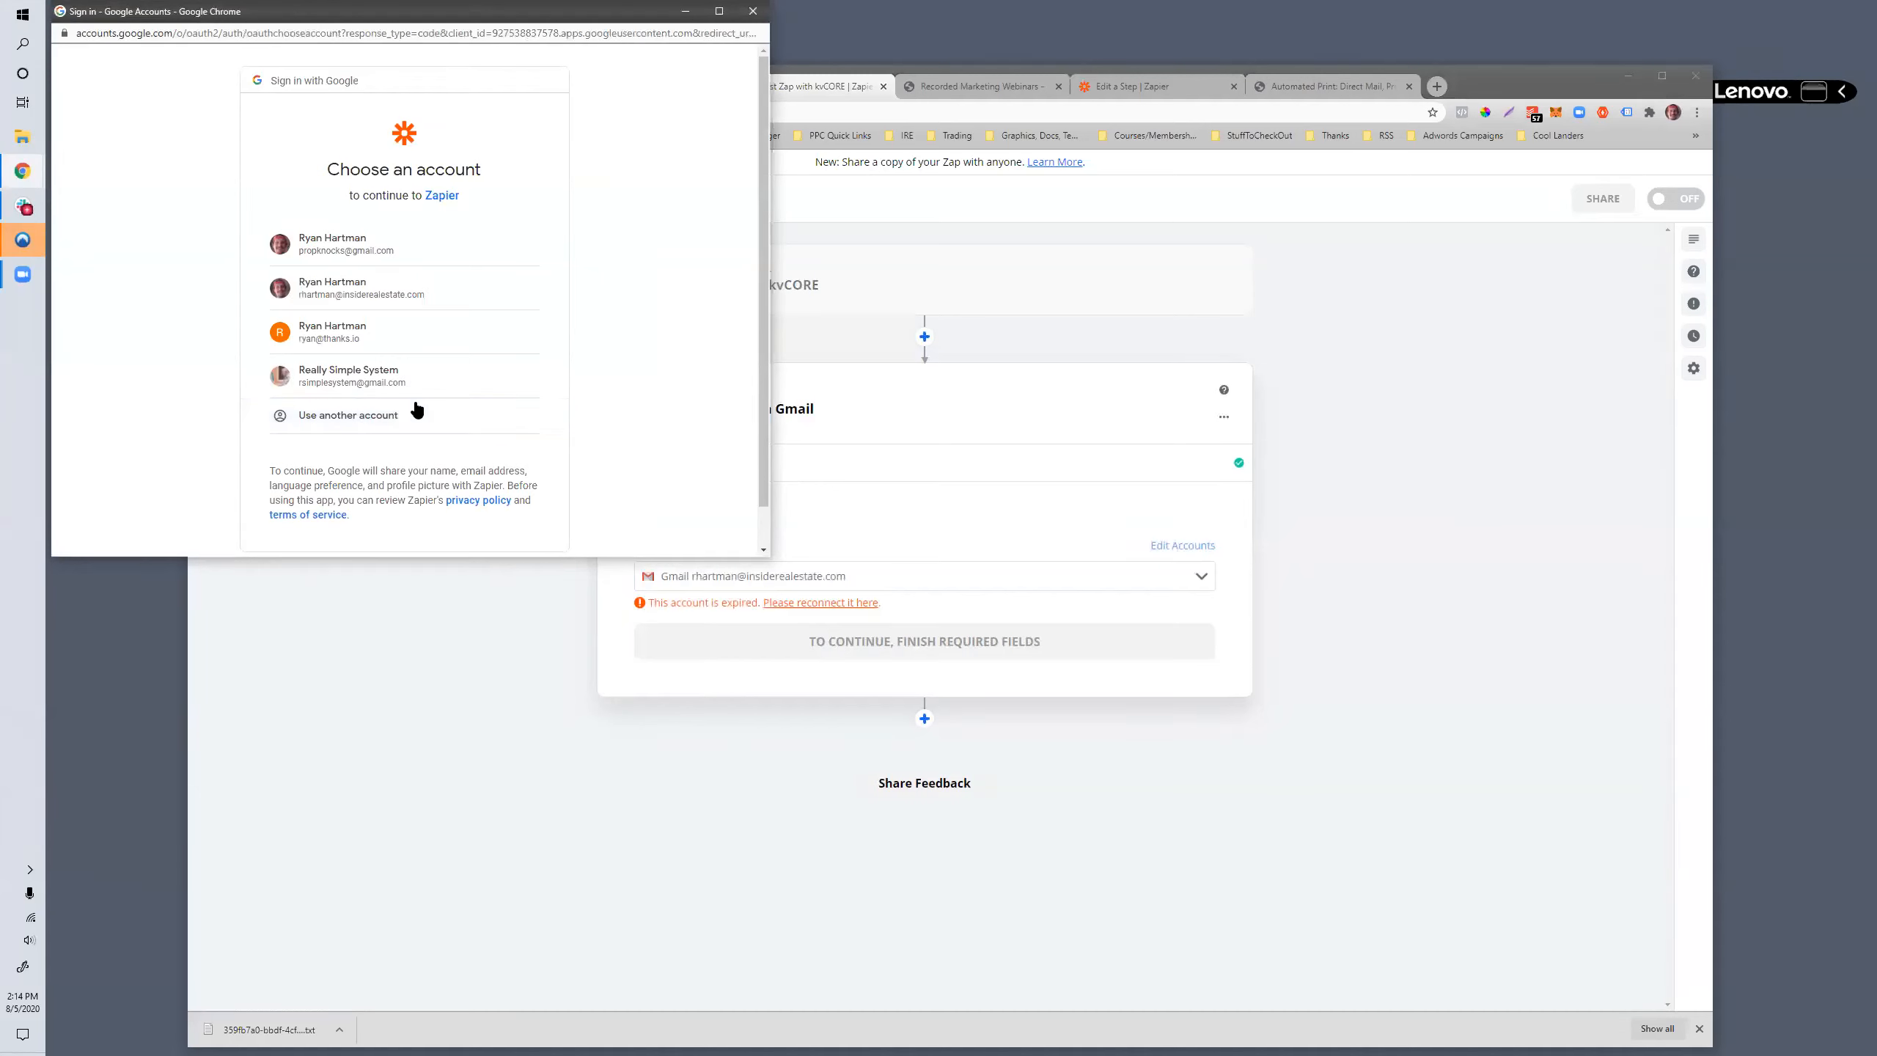
left_click(370, 289)
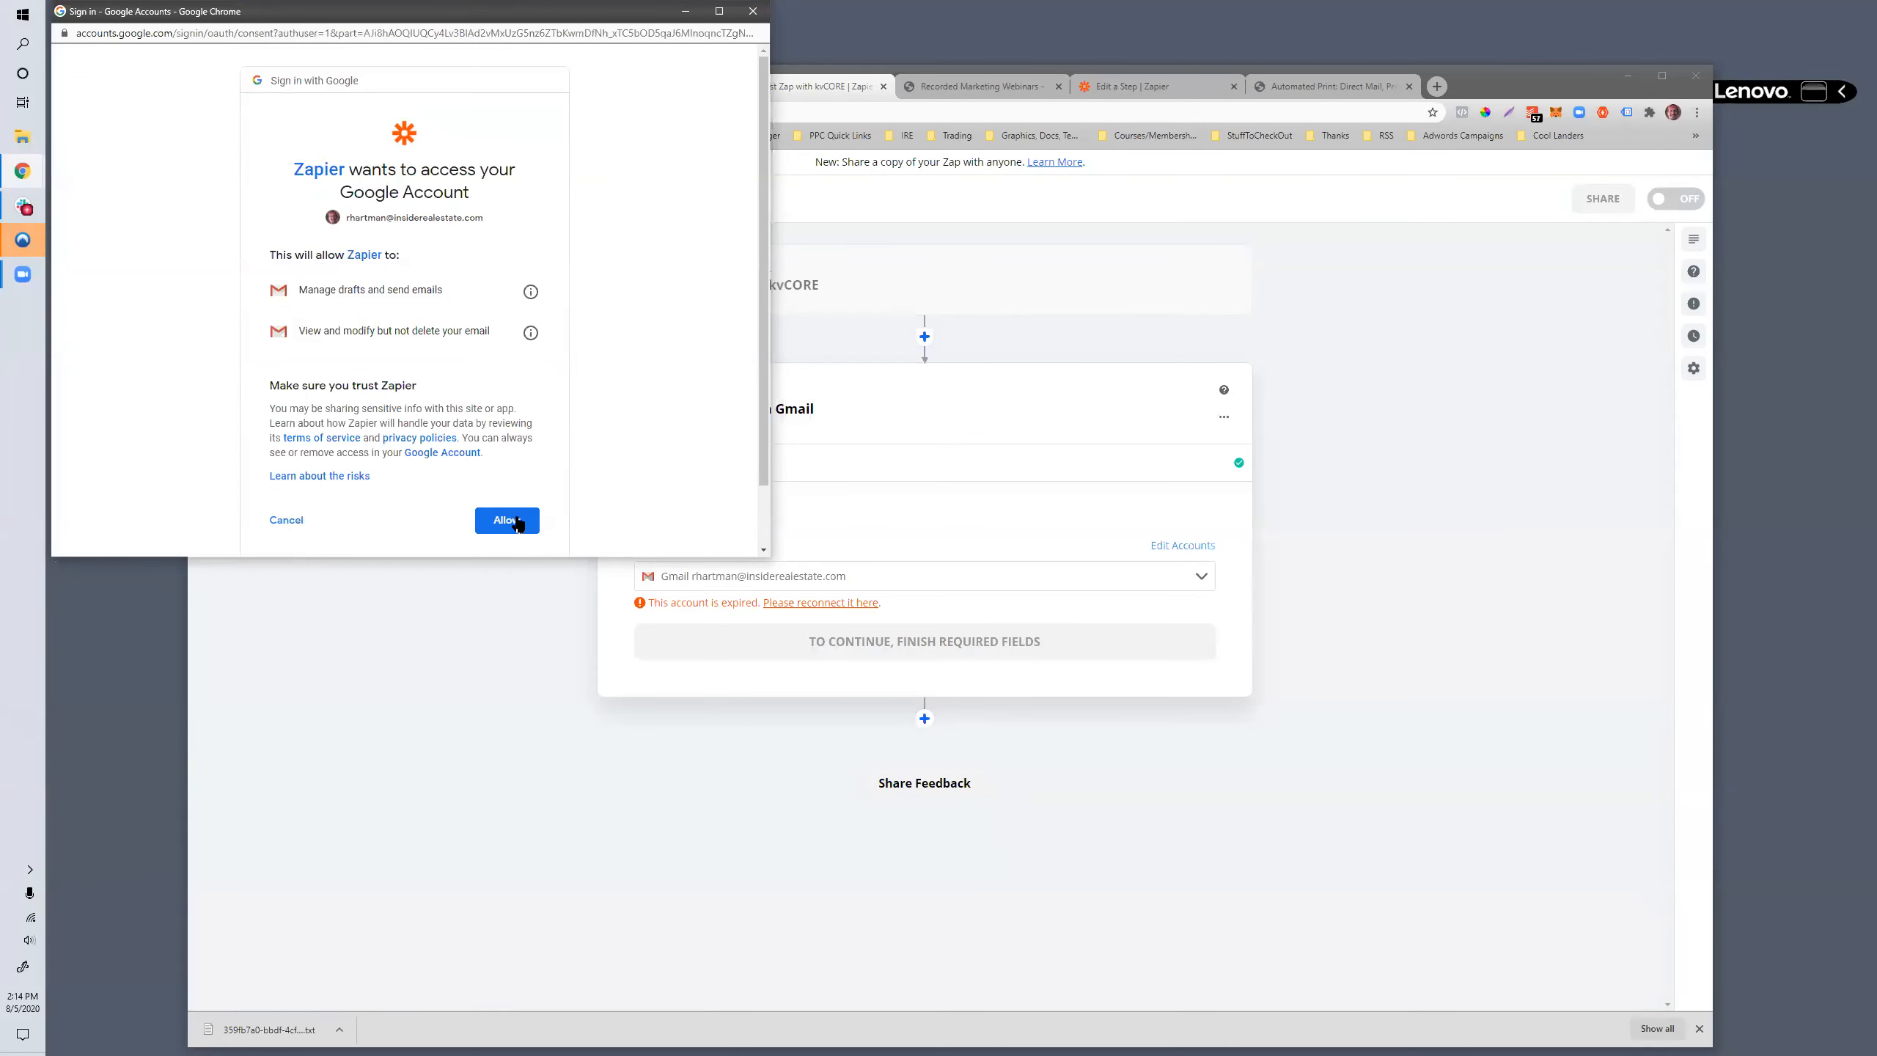
left_click(506, 520)
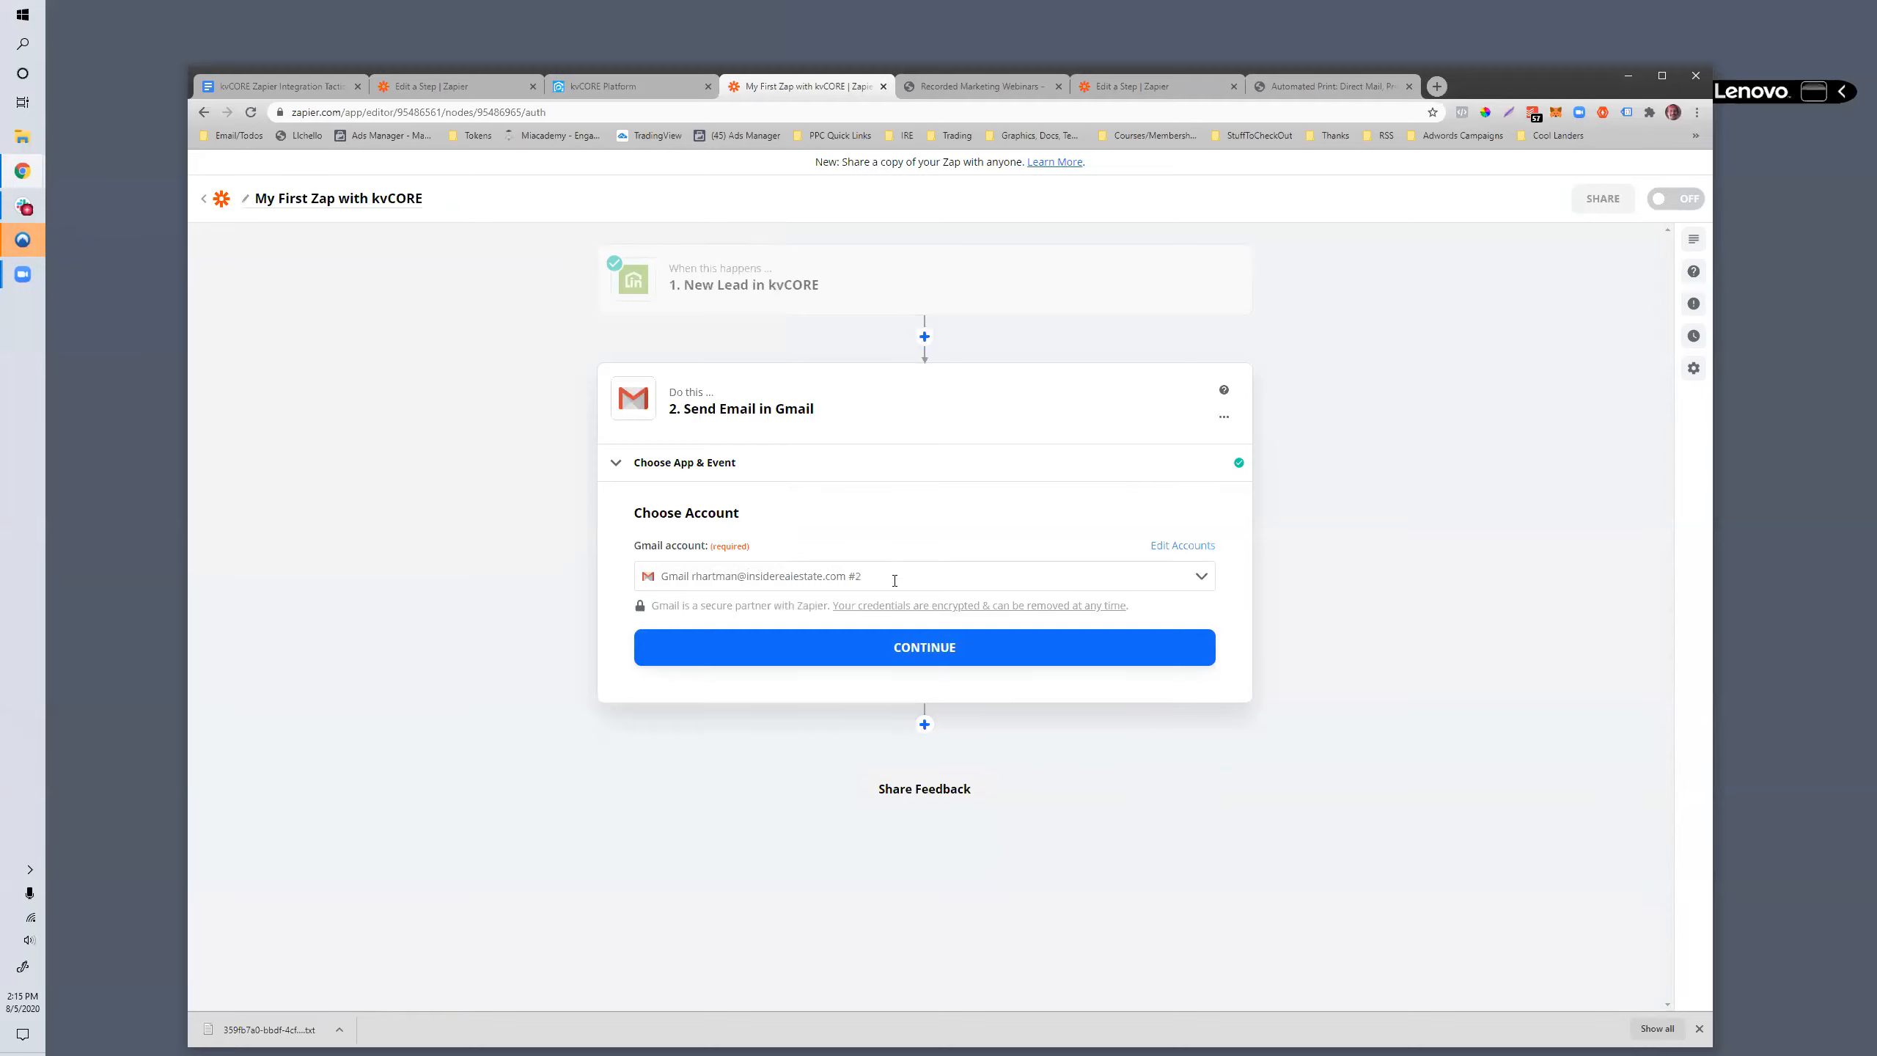
left_click(919, 665)
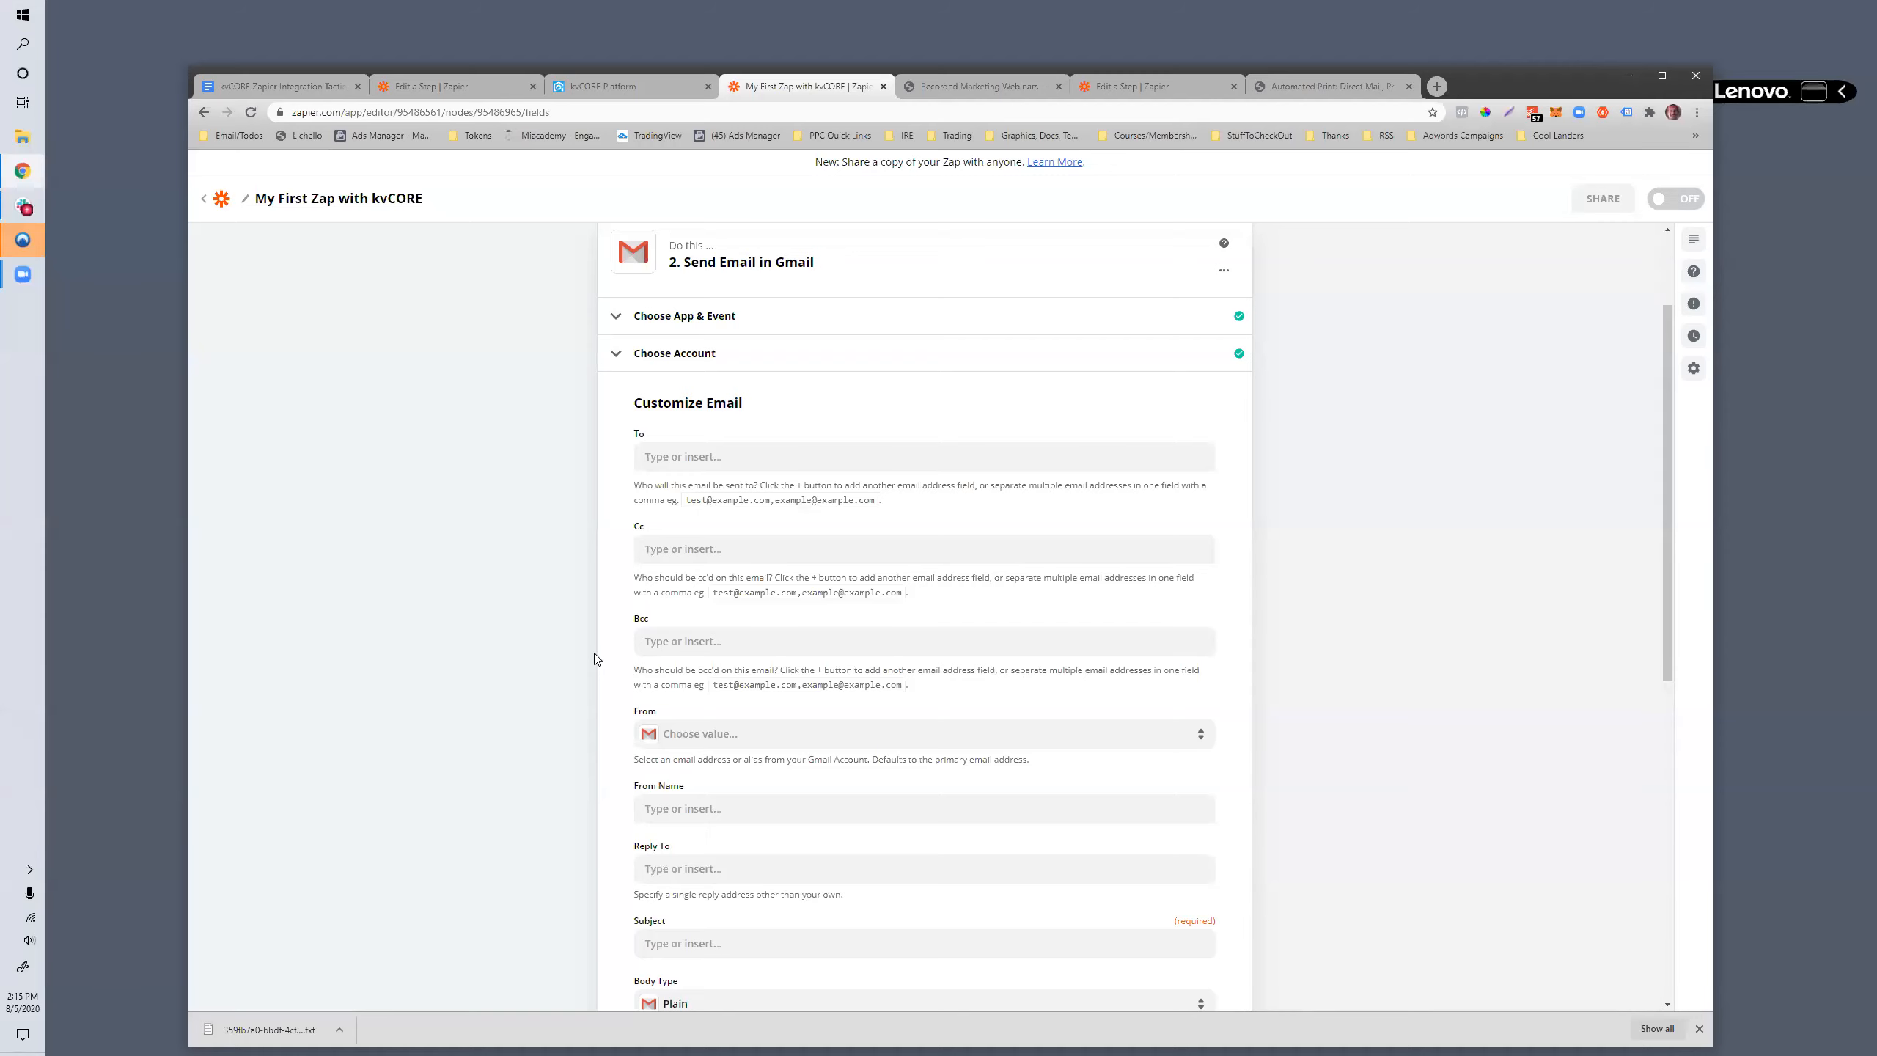
- Enter the lender's email address as the recipient of the email
scroll(595, 658, "up", 2)
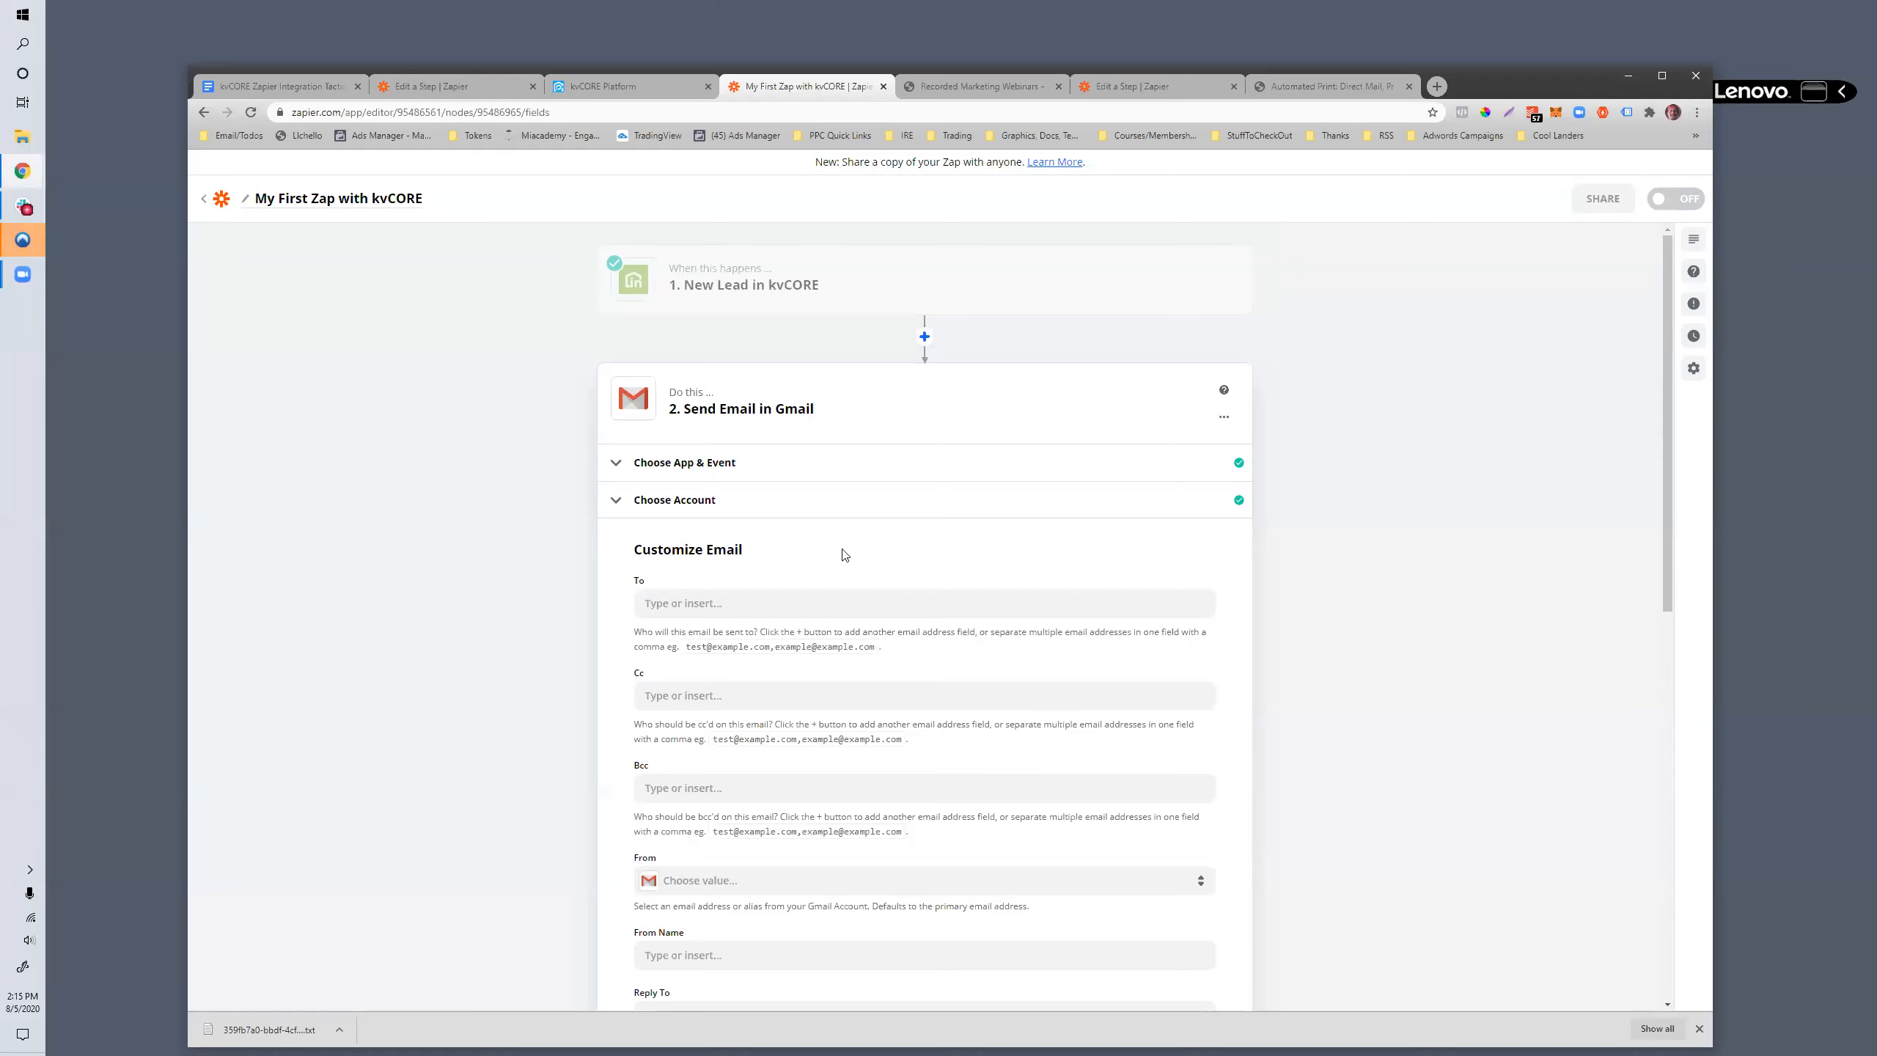
scroll(779, 577, "down", 9)
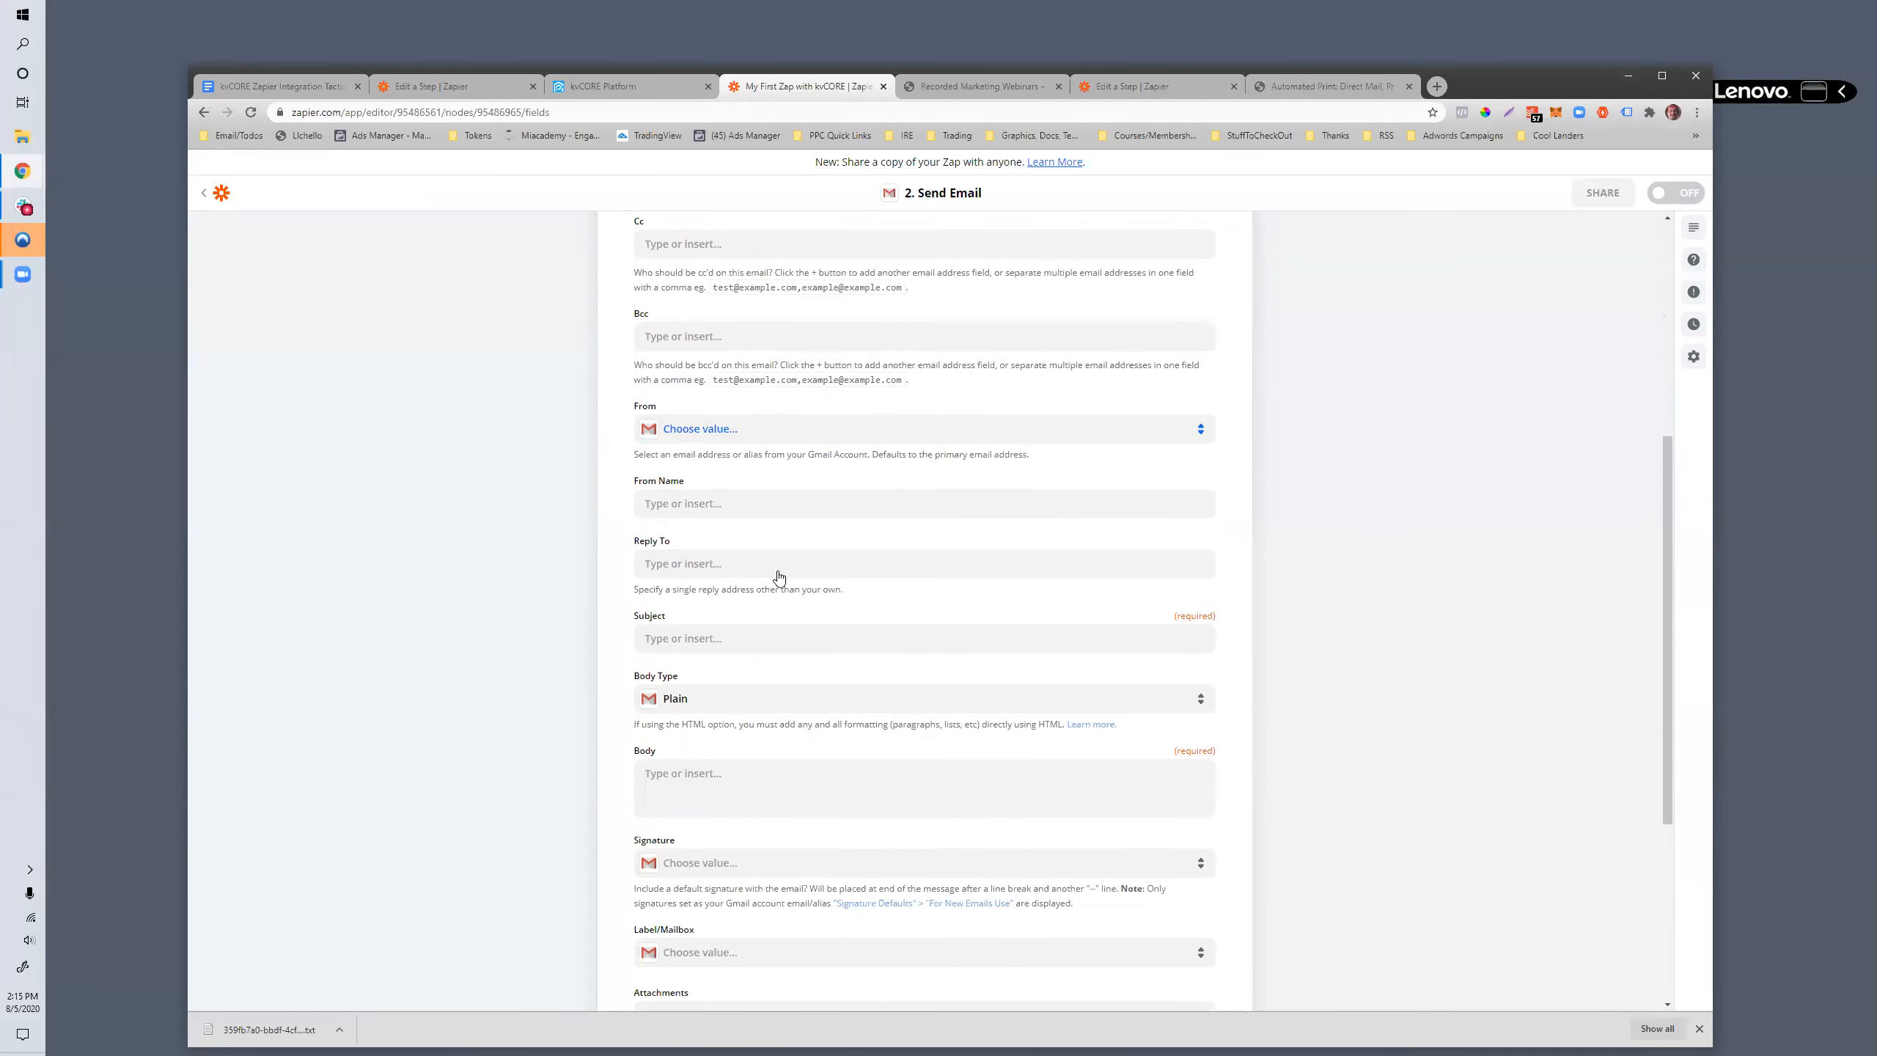
scroll(779, 577, "up", 10)
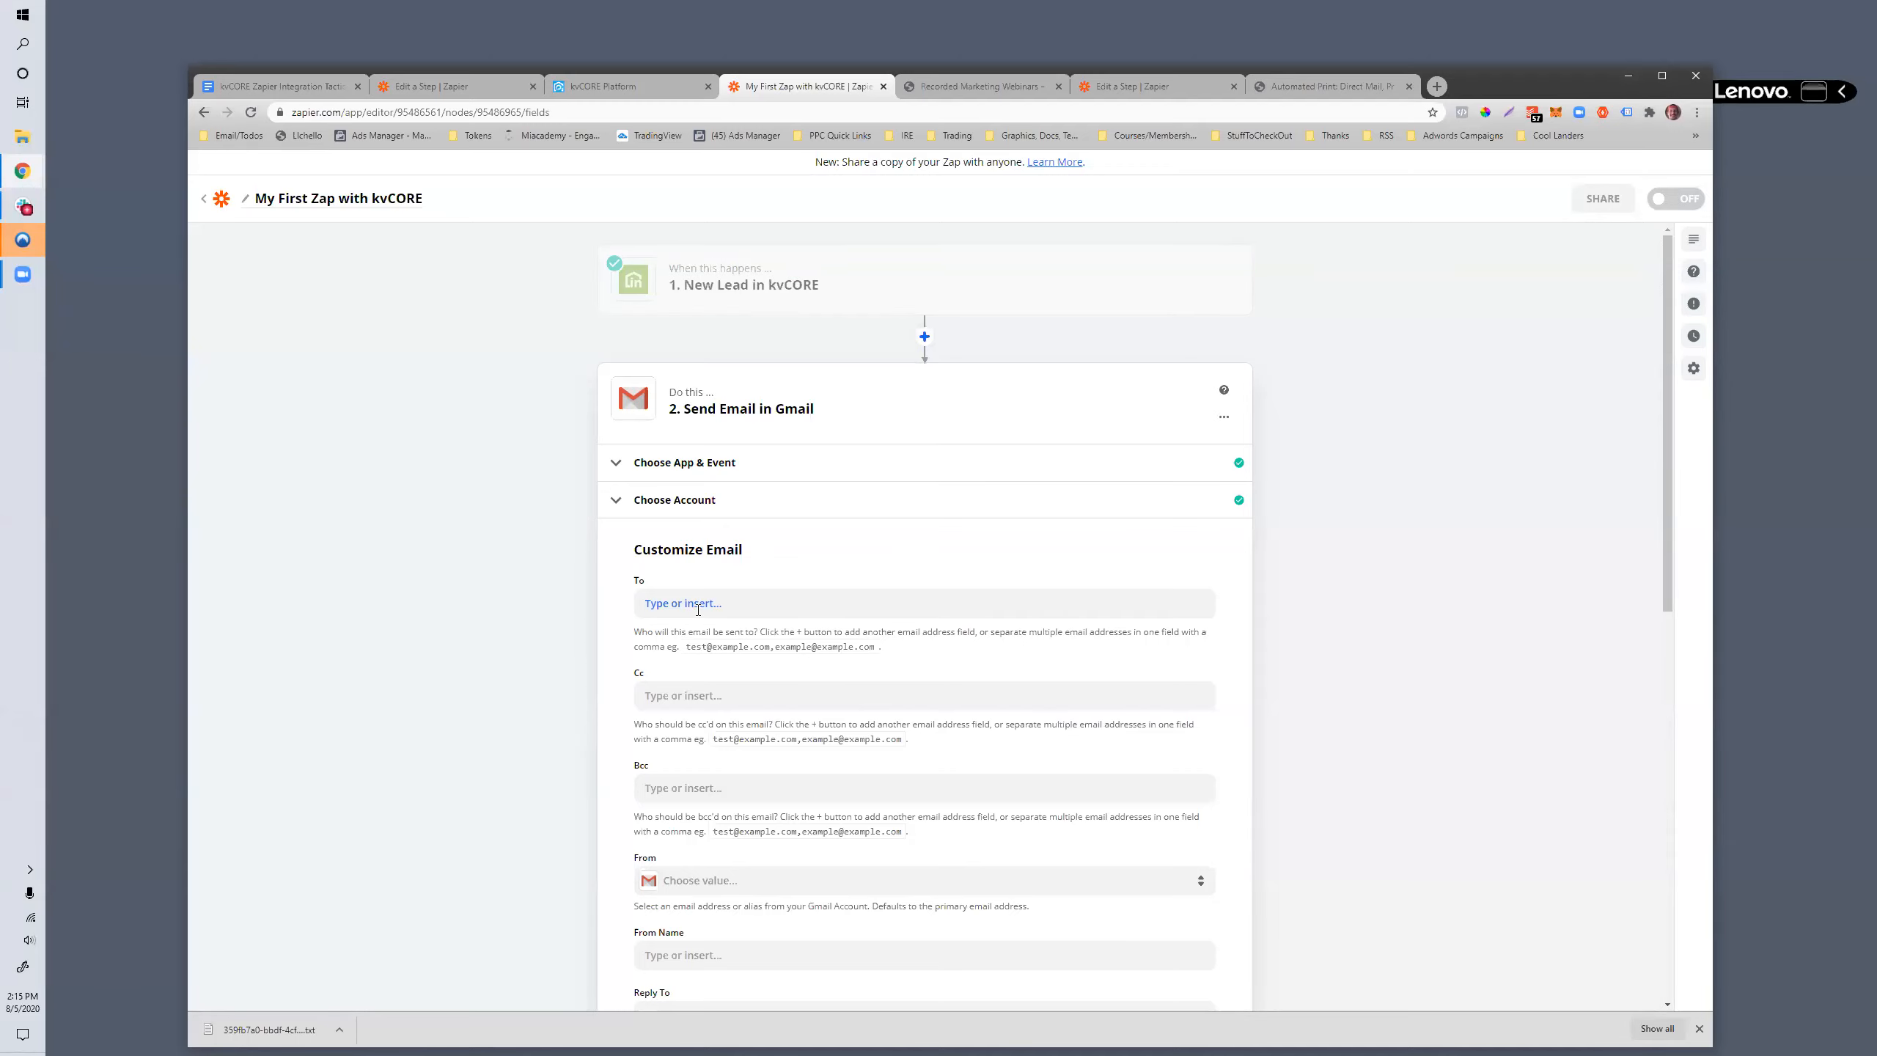
left_click(721, 604)
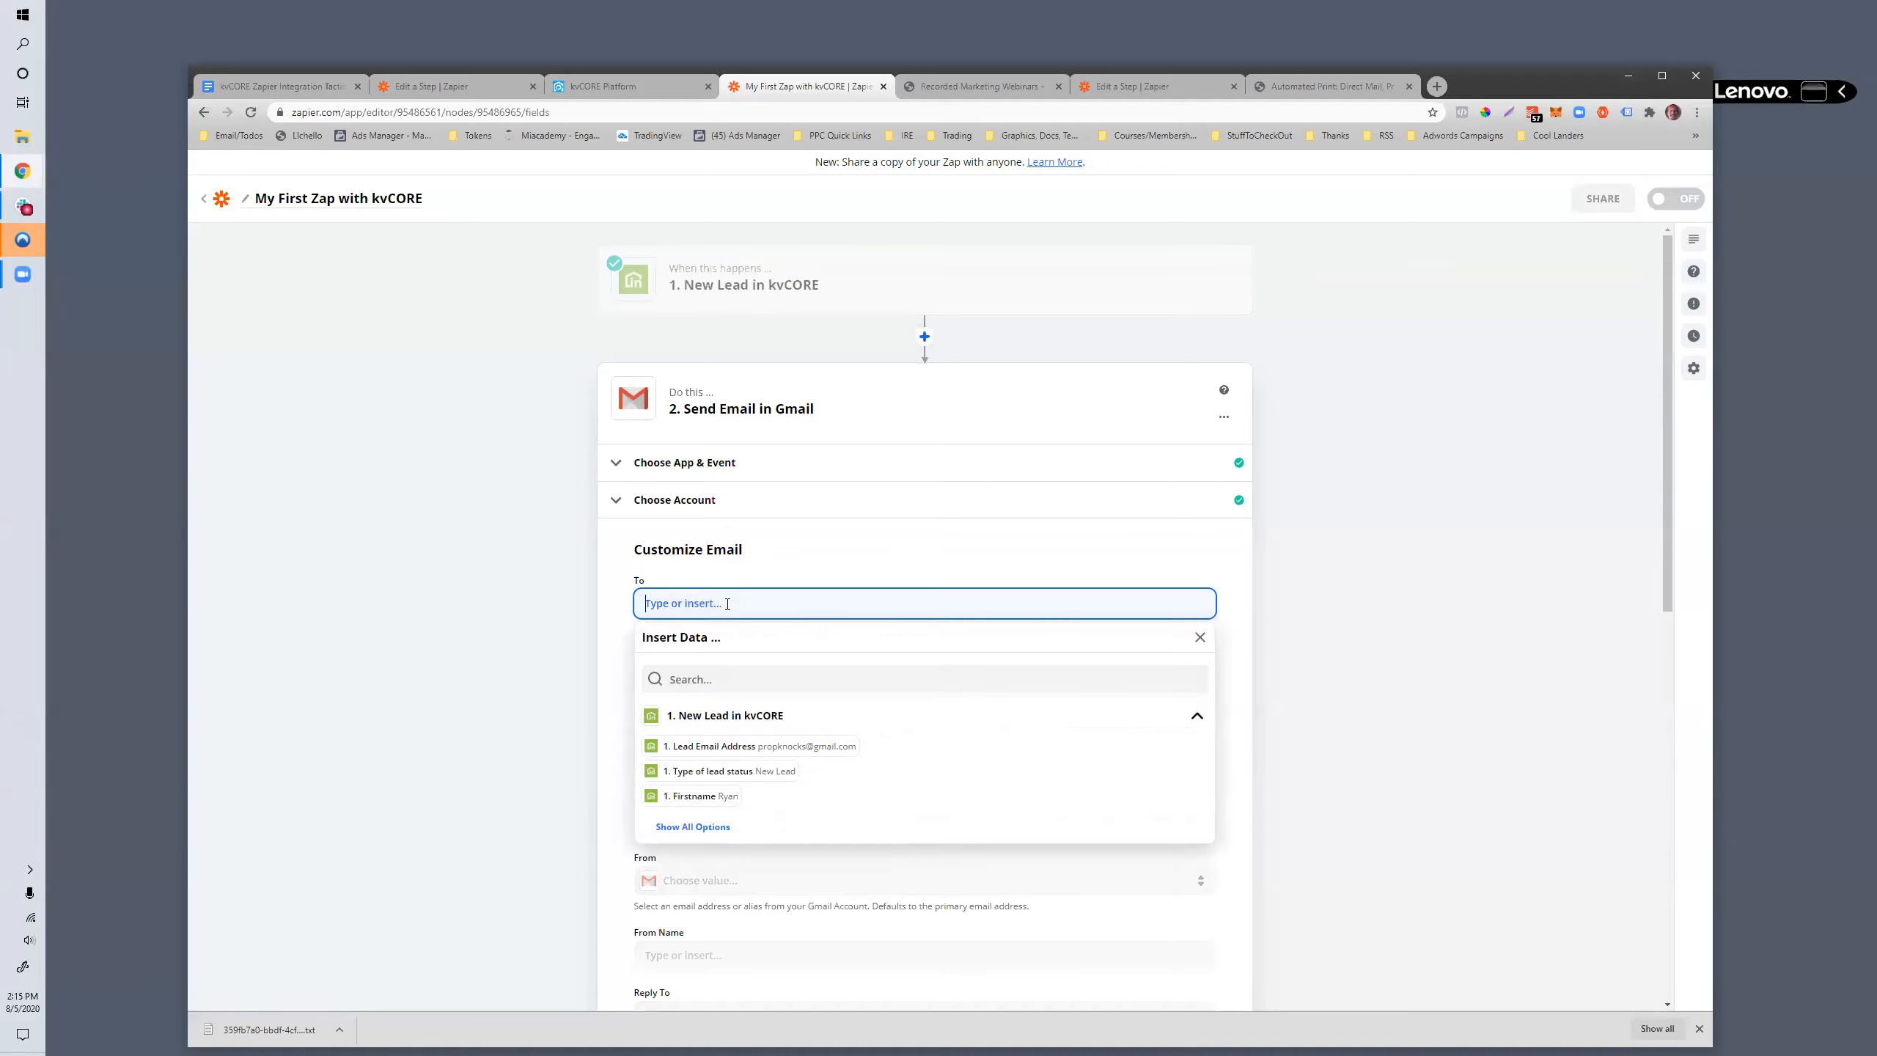
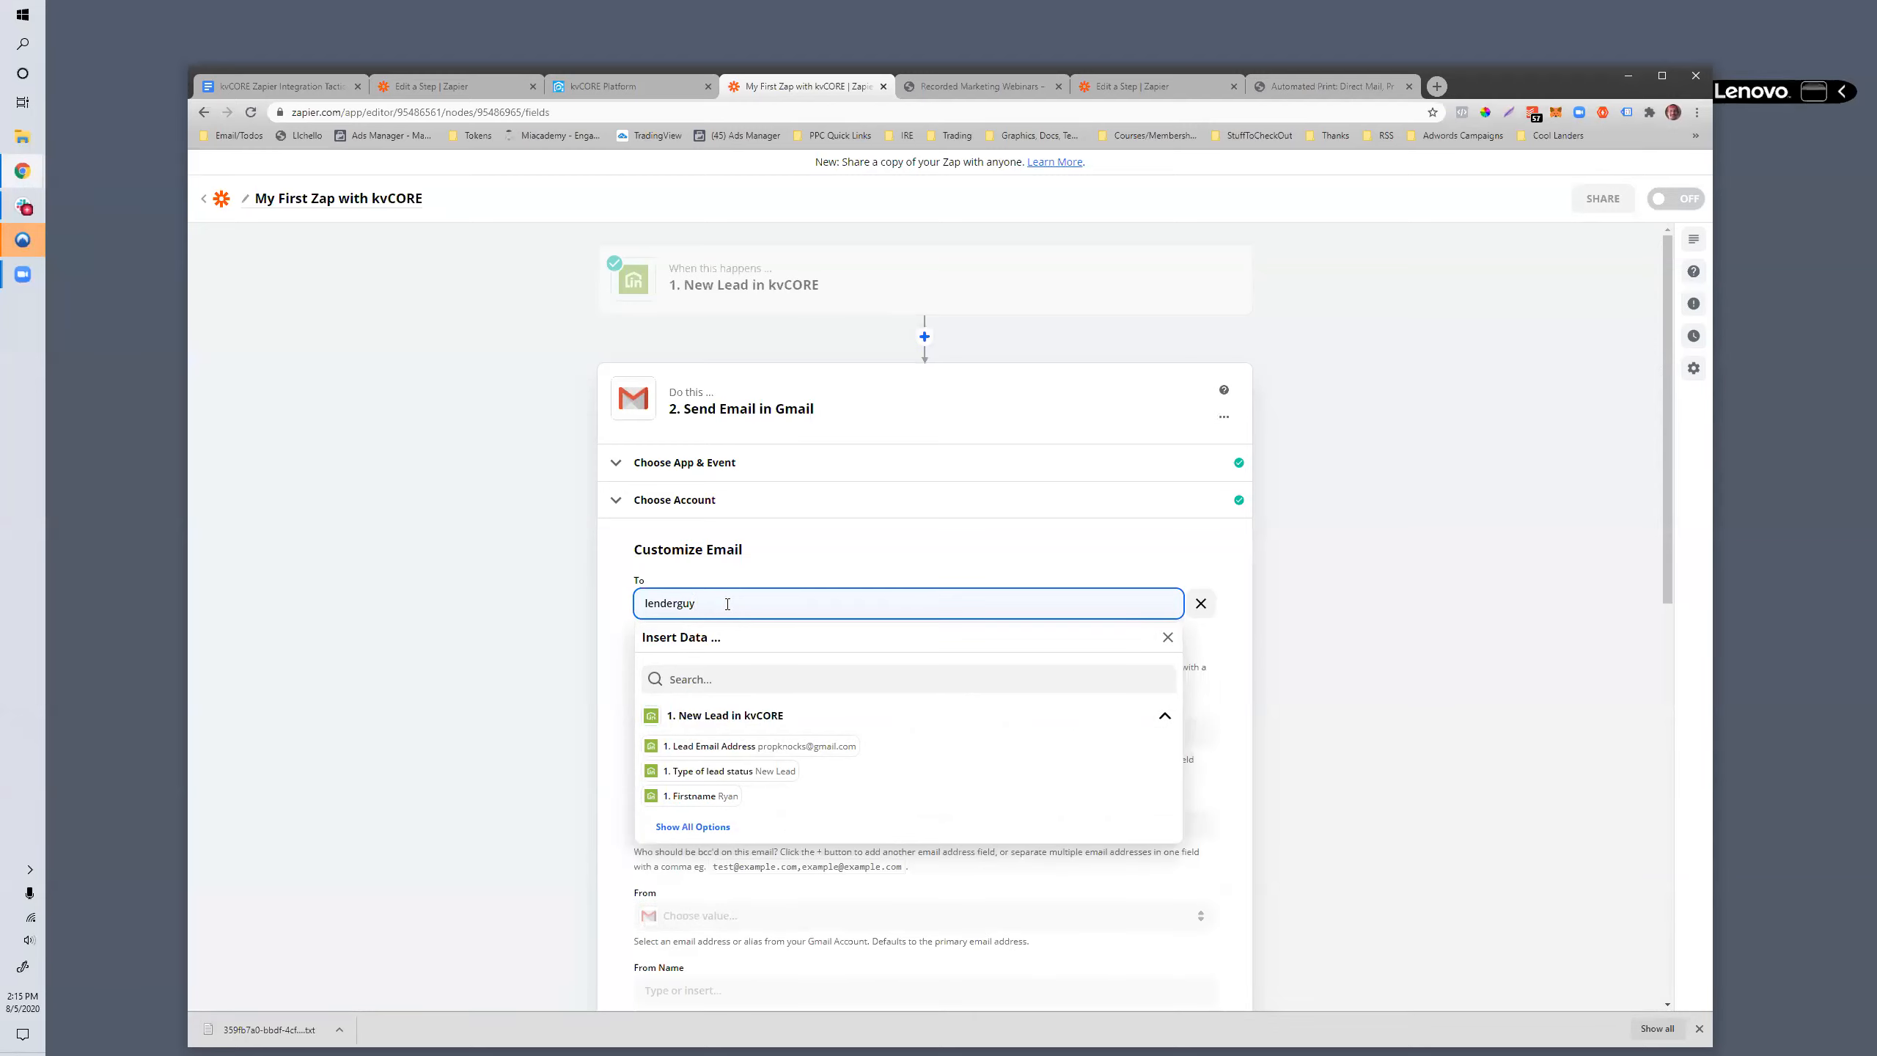
left_click(889, 569)
- Set the From address to the connected Gmail account's address and enter the sender's full name as the From Name
scroll(835, 662, "down", 1)
scroll(834, 663, "down", 2)
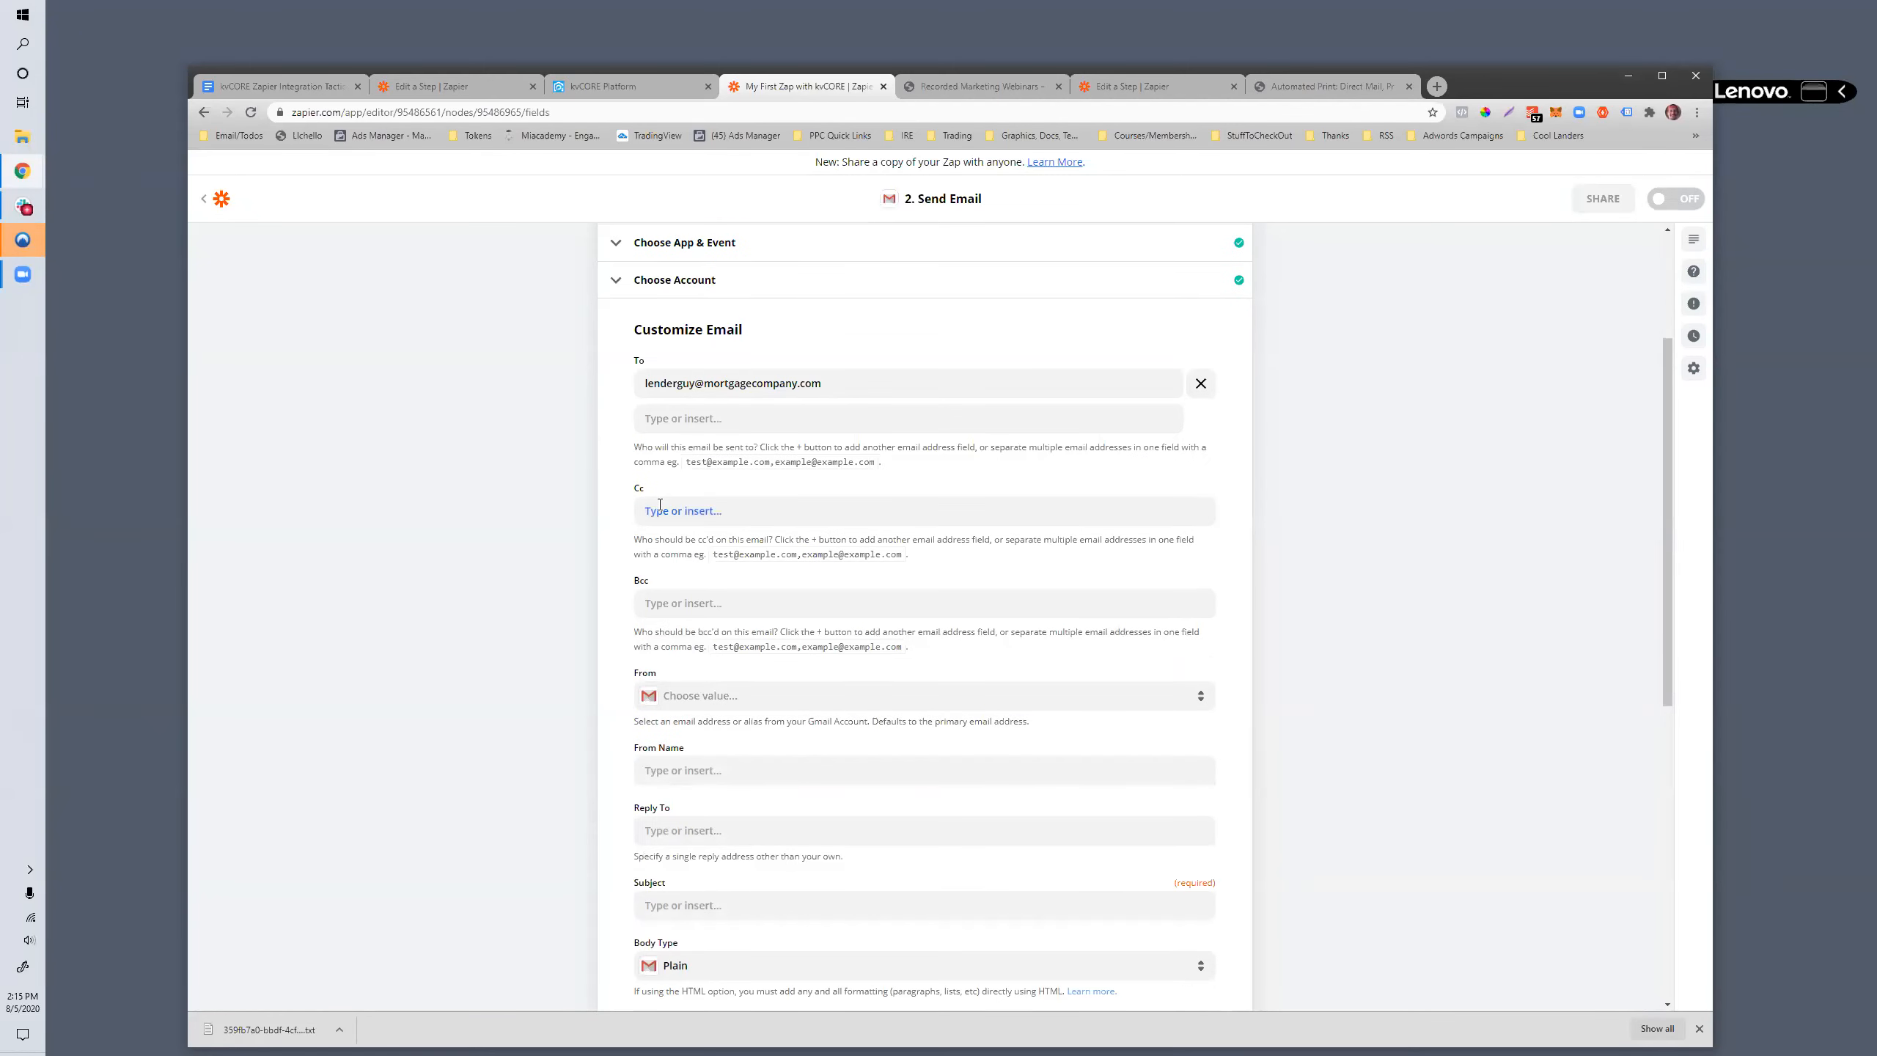
scroll(673, 548, "down", 2)
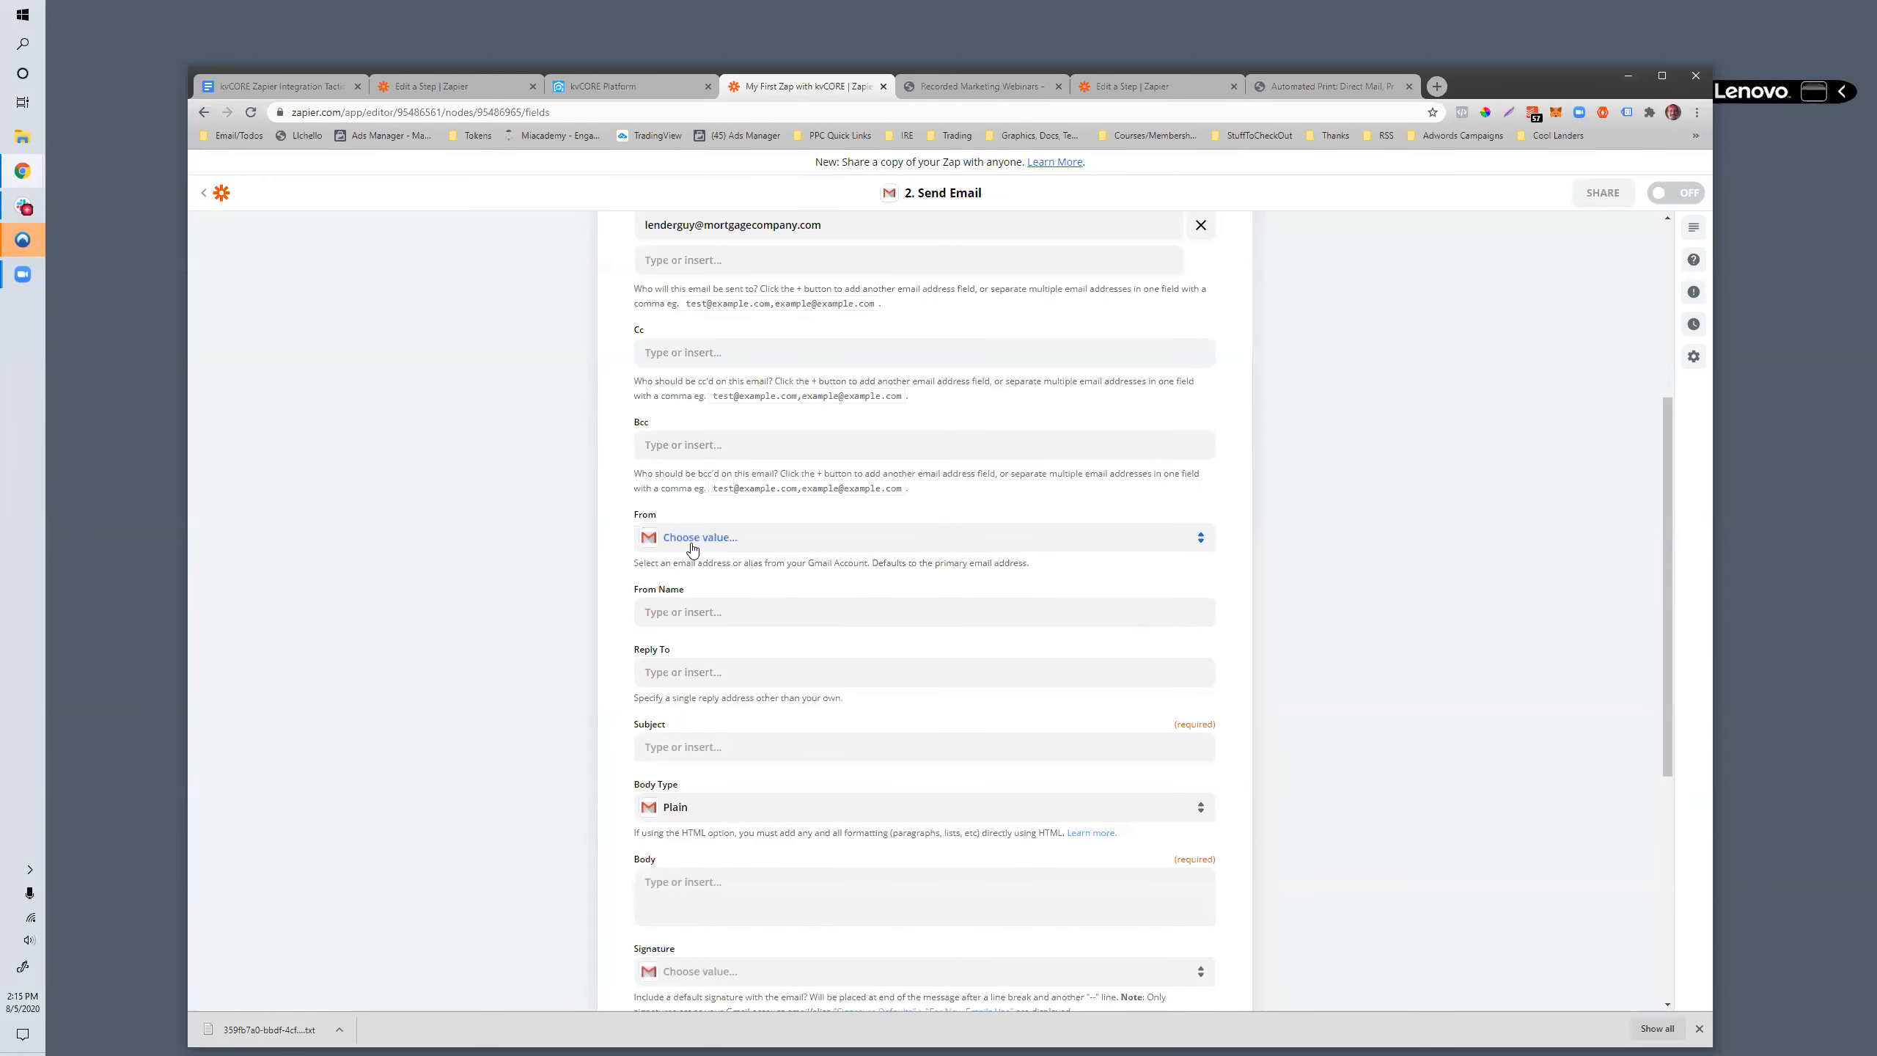
left_click(692, 543)
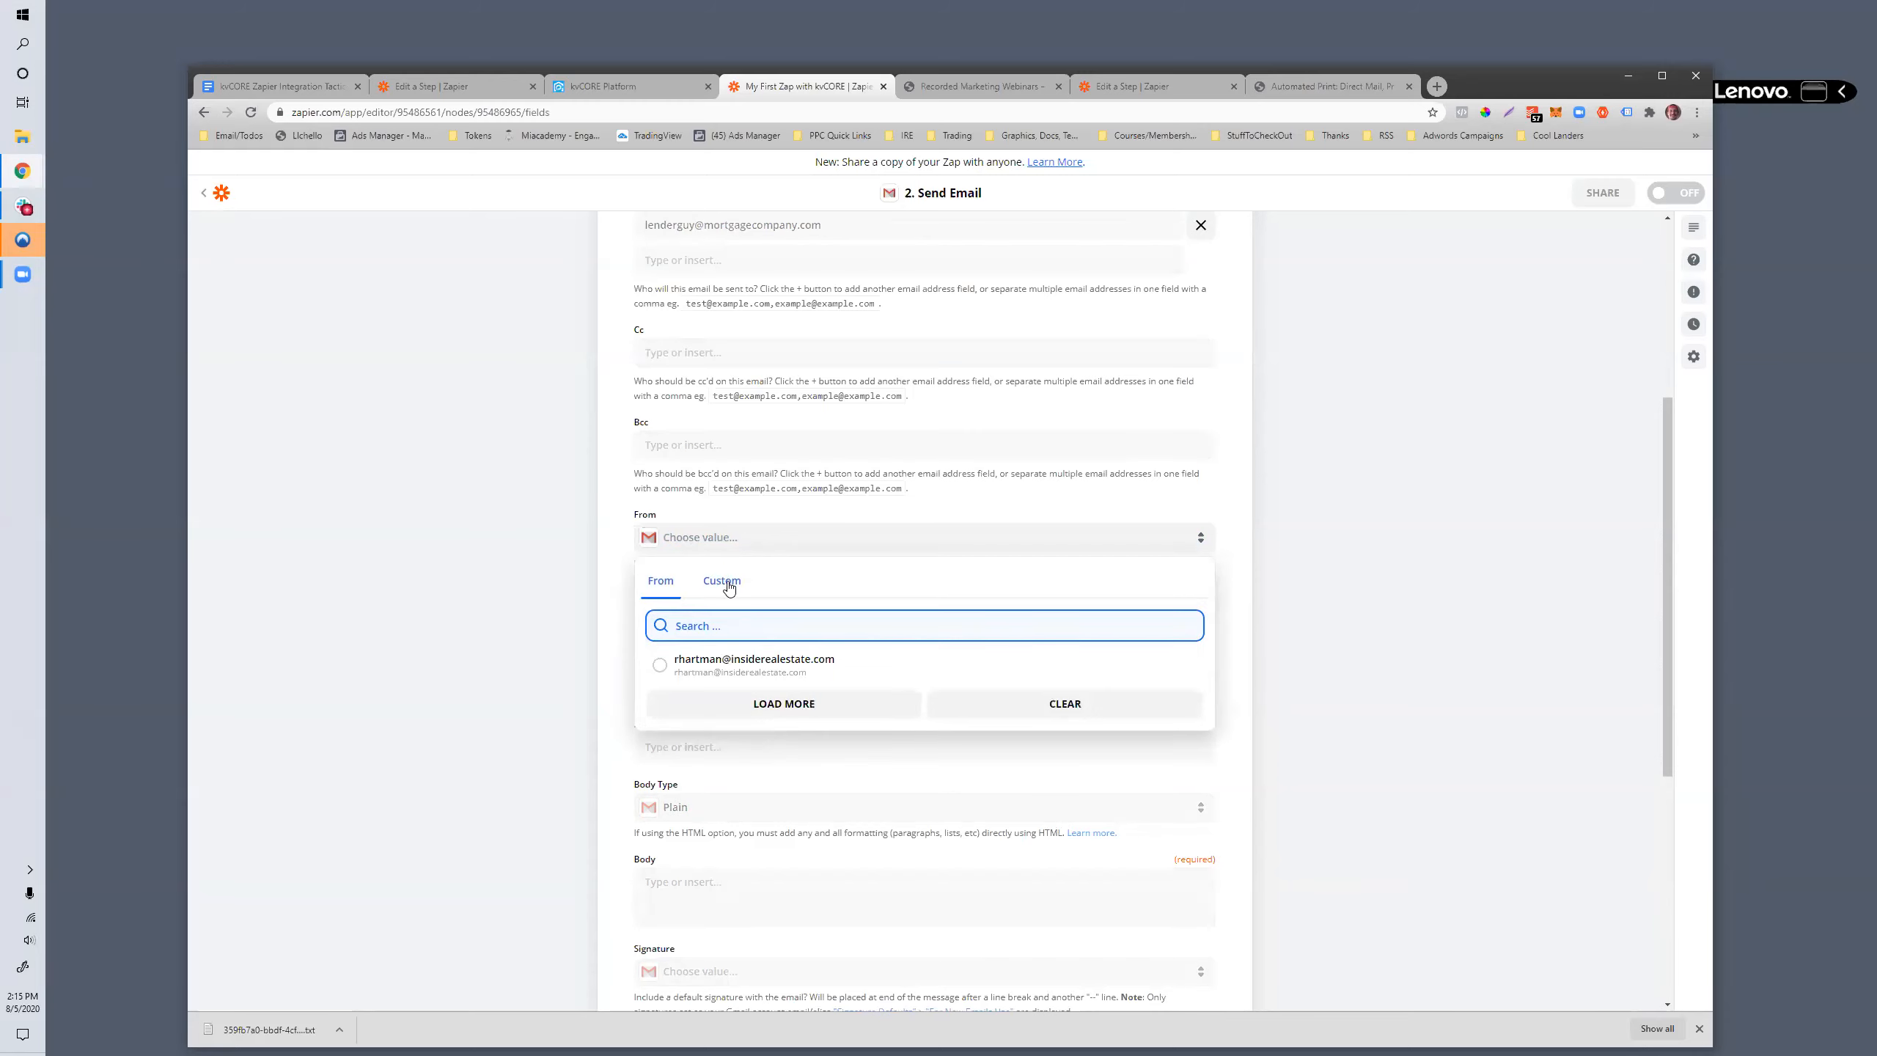
left_click(740, 674)
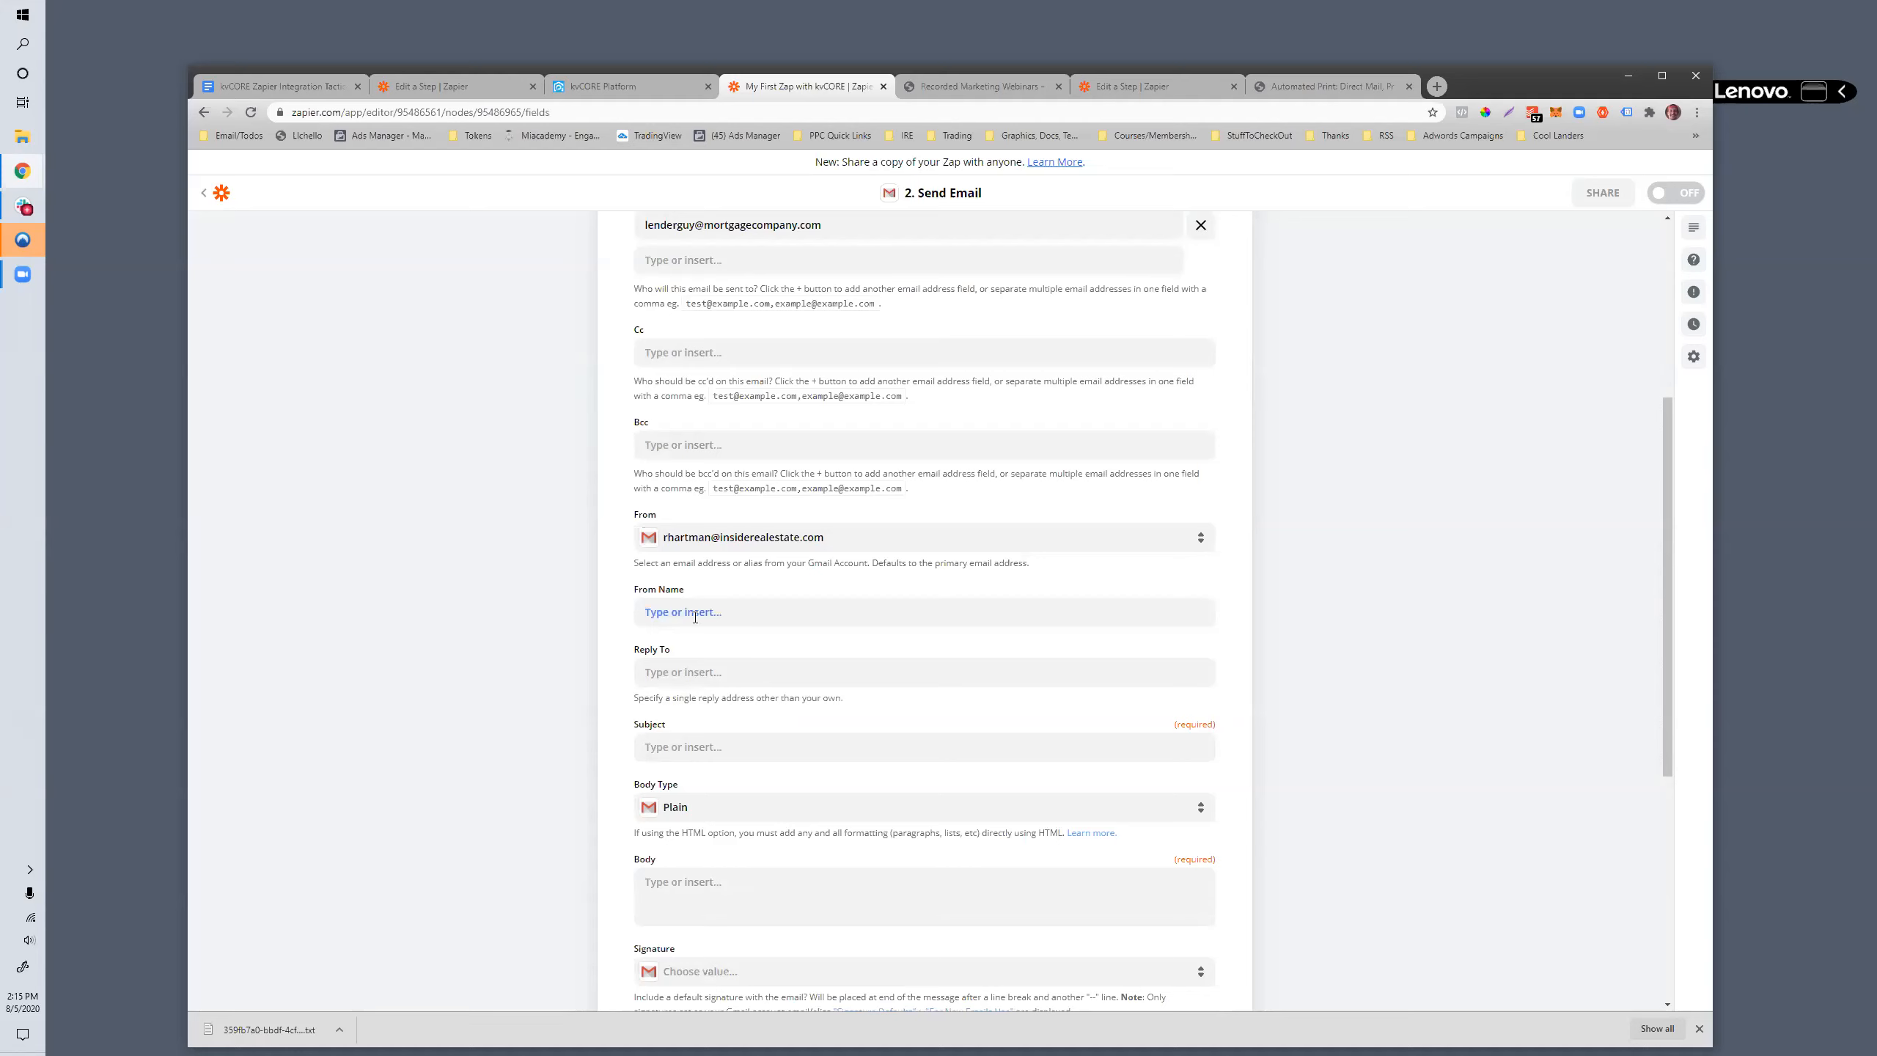
left_click(694, 618)
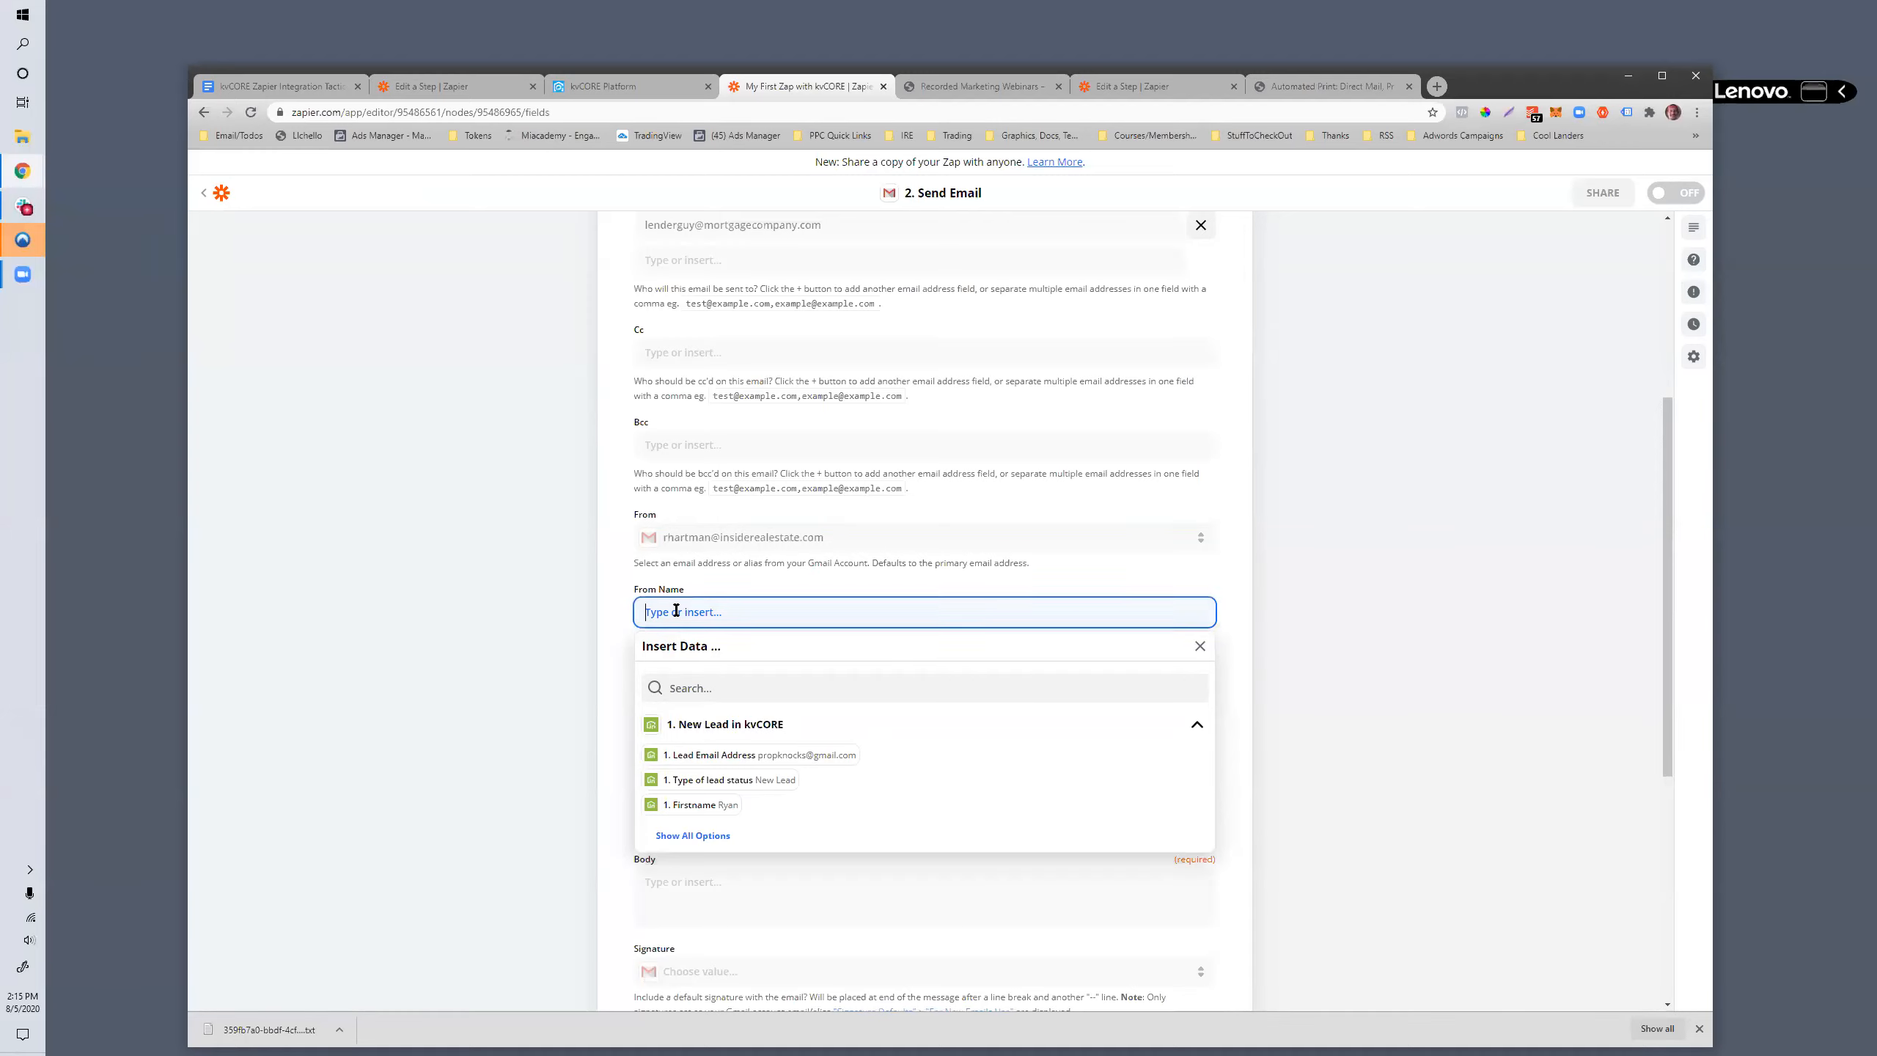
left_click(617, 650)
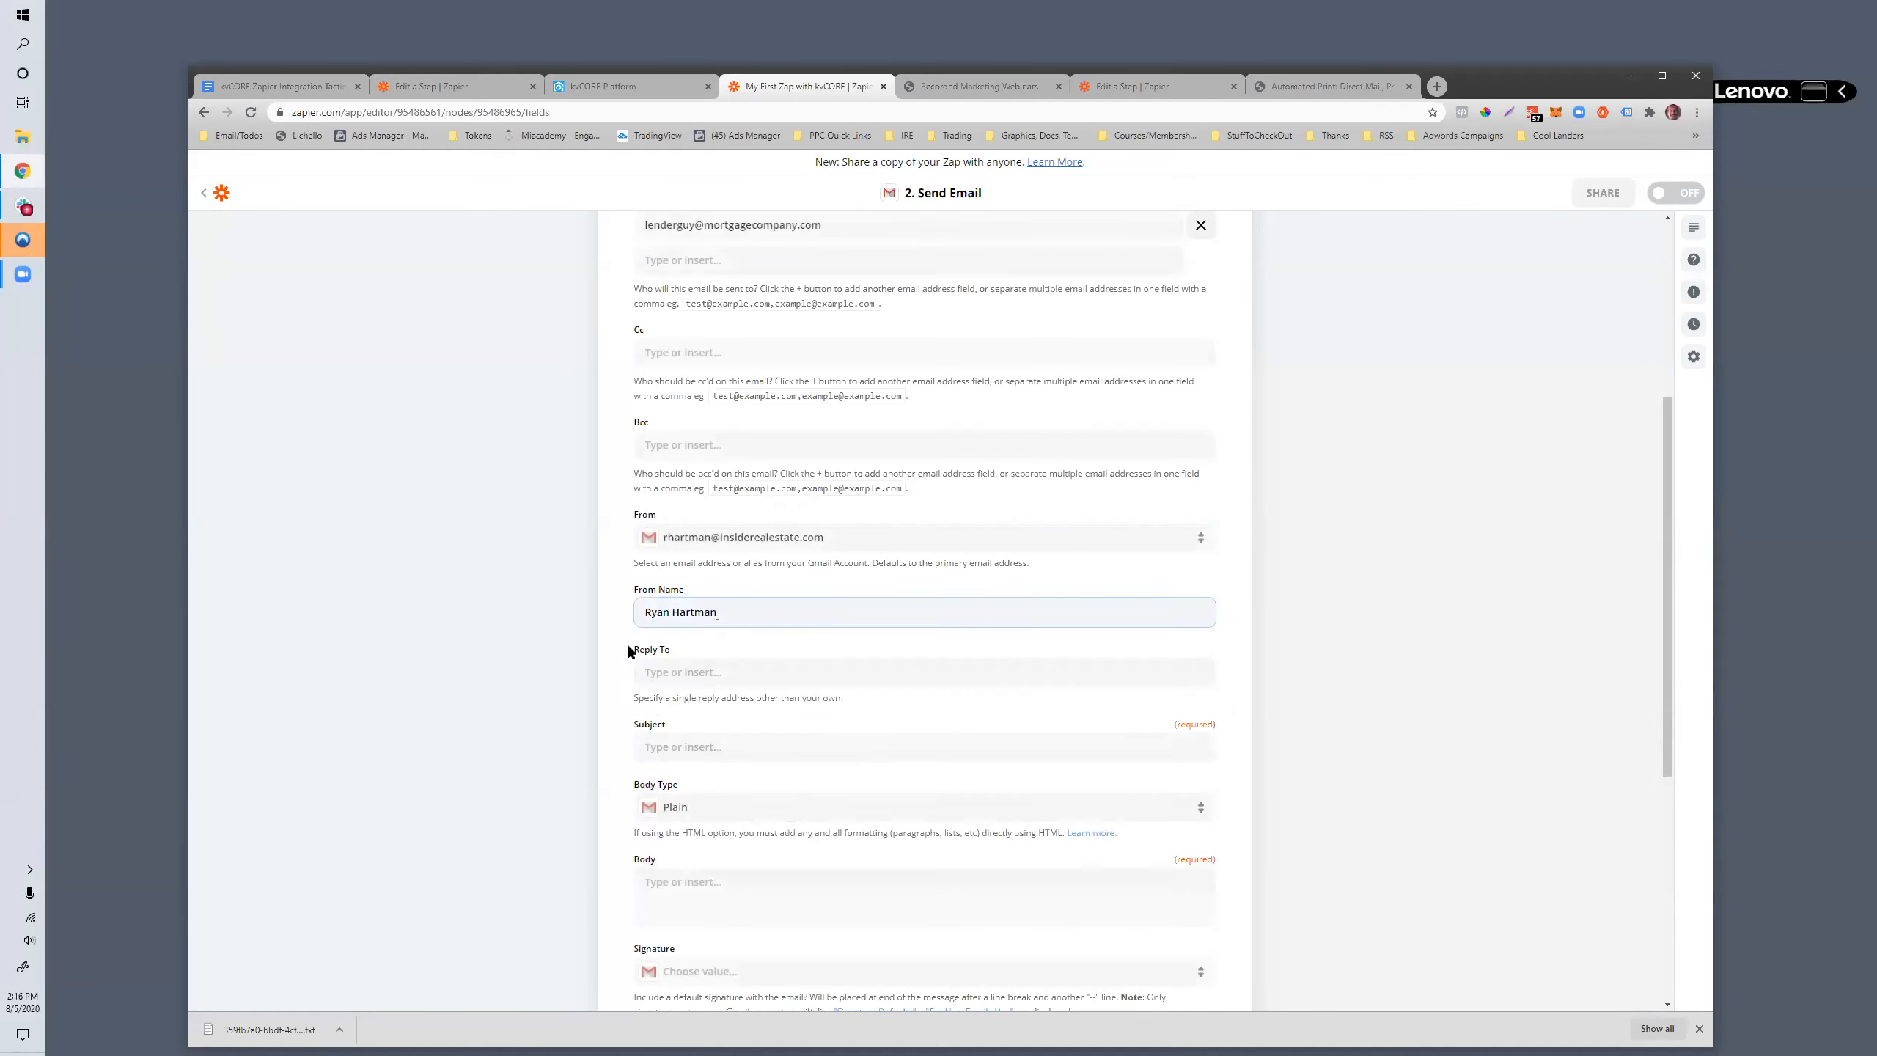
scroll(650, 674, "down", 2)
scroll(668, 673, "up", 1)
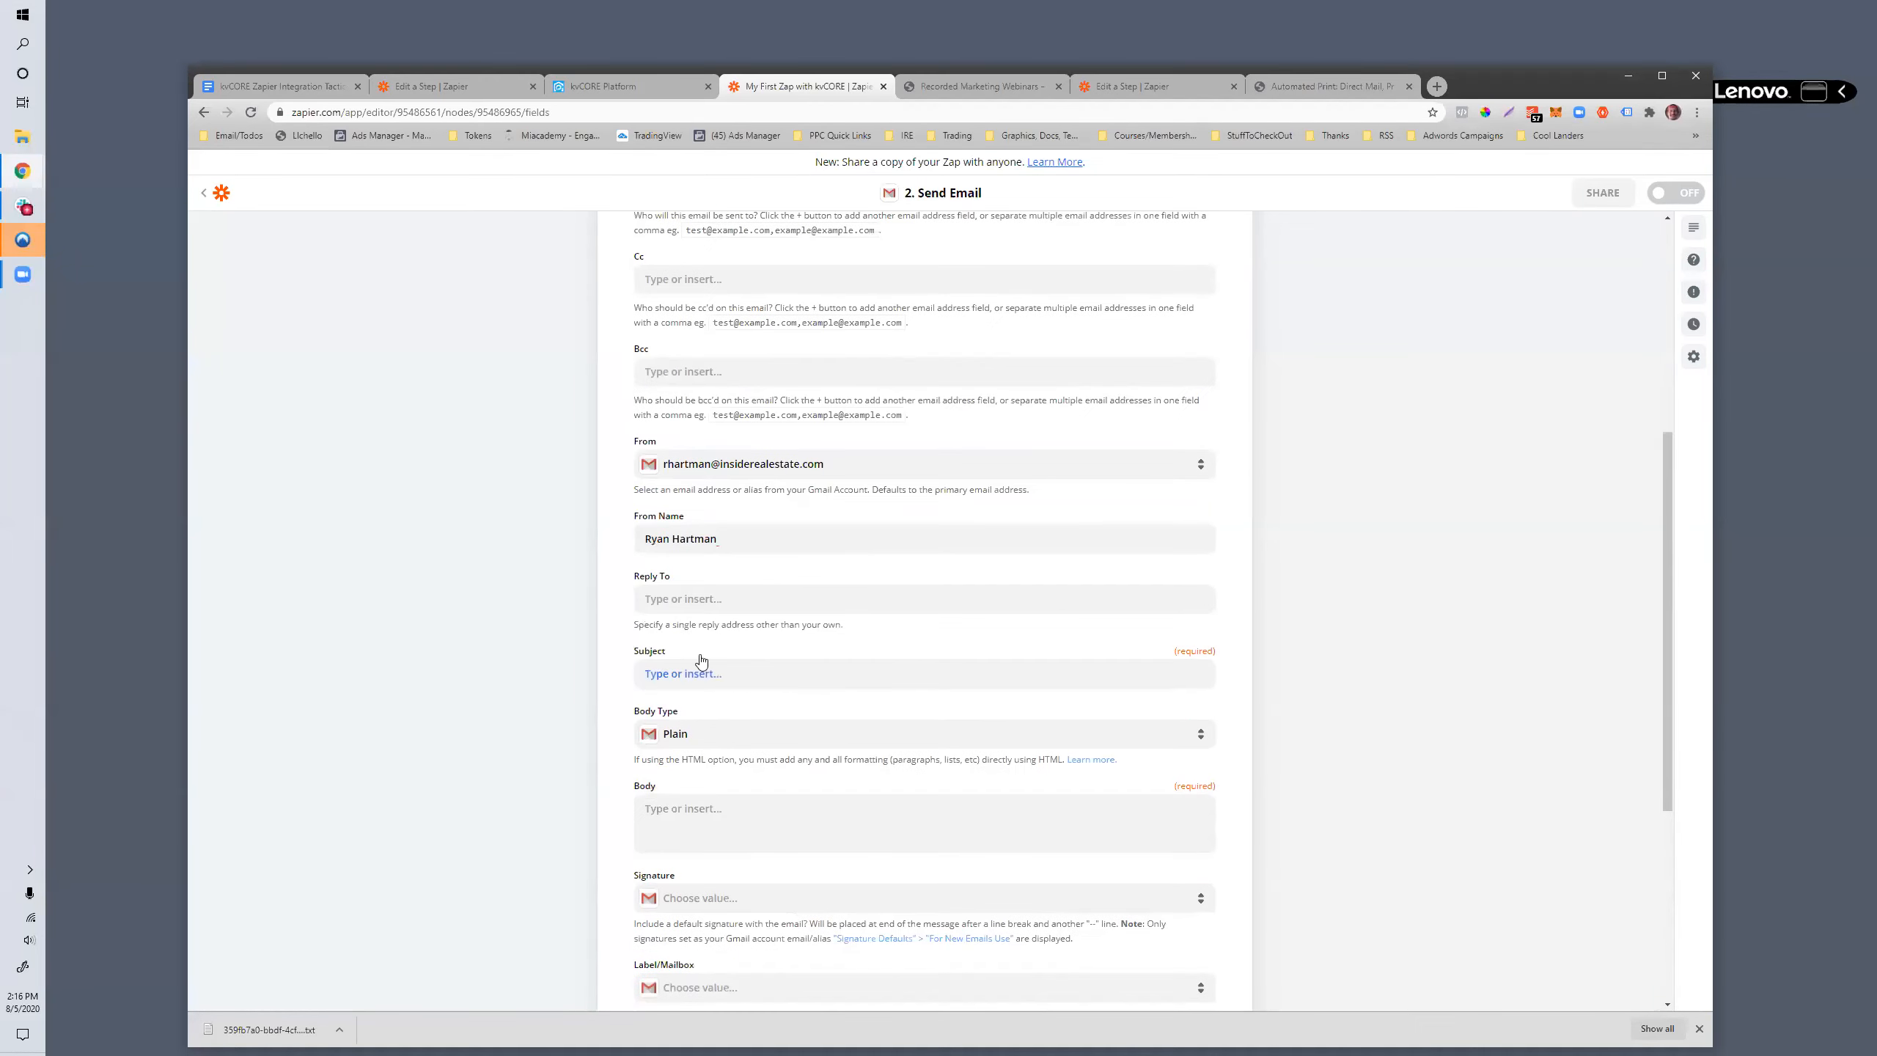
scroll(665, 585, "down", 1)
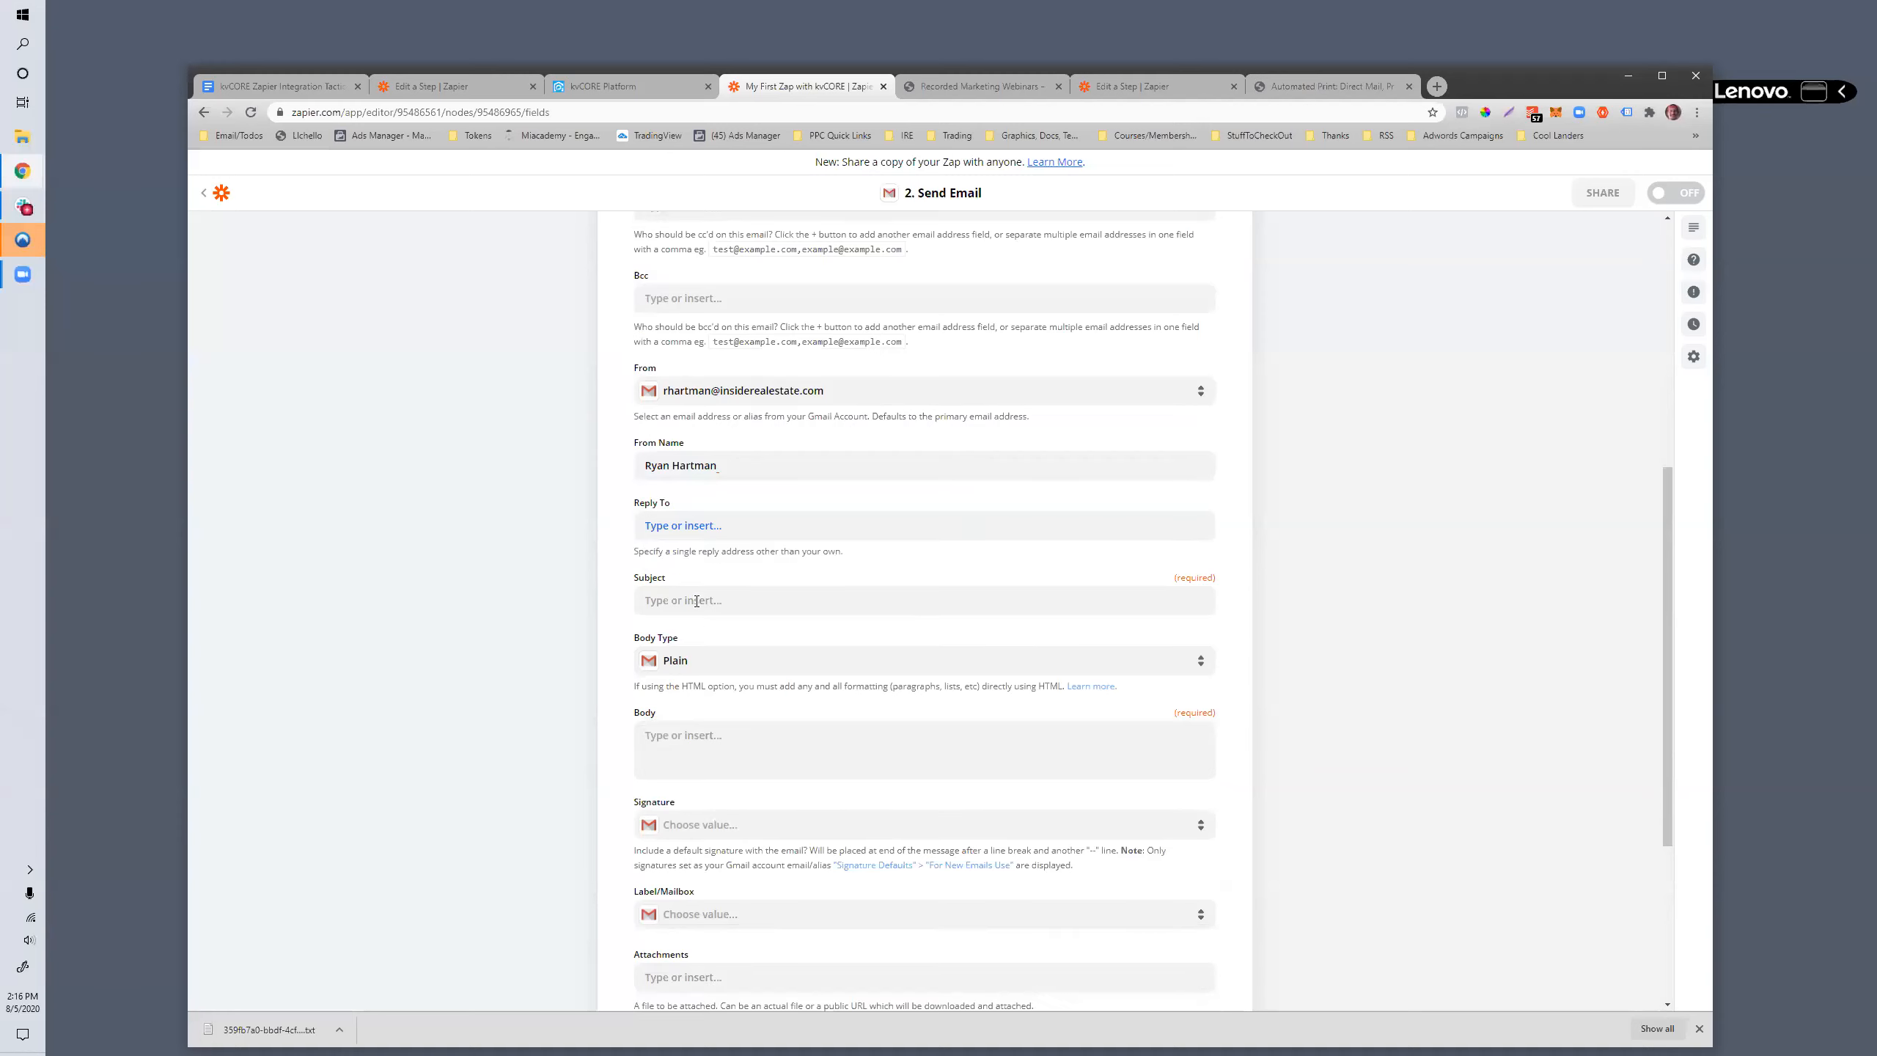
left_click(691, 527)
left_click(522, 593)
- Compose the subject as "New Lead:" followed by the Firstname and Lastname fields from the kvCORE lead
scroll(739, 592, "down", 2)
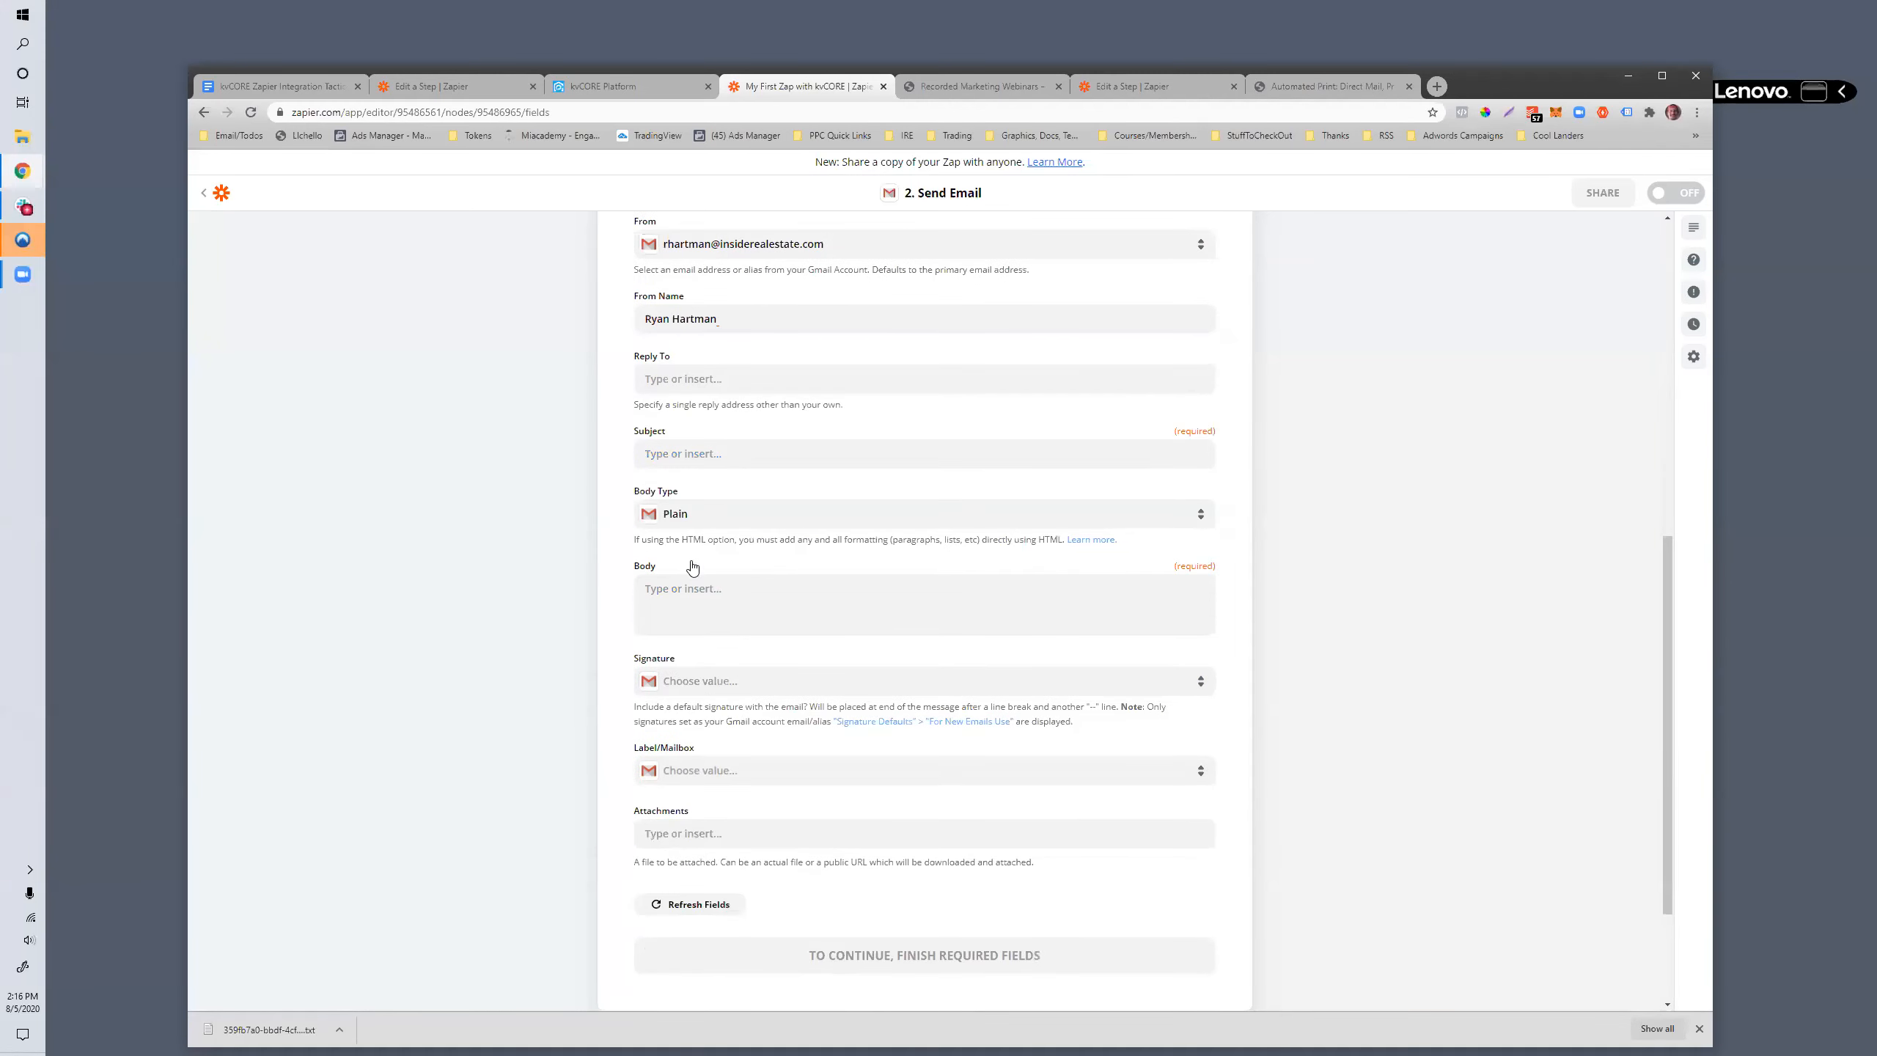
left_click(693, 455)
type("New Lead:")
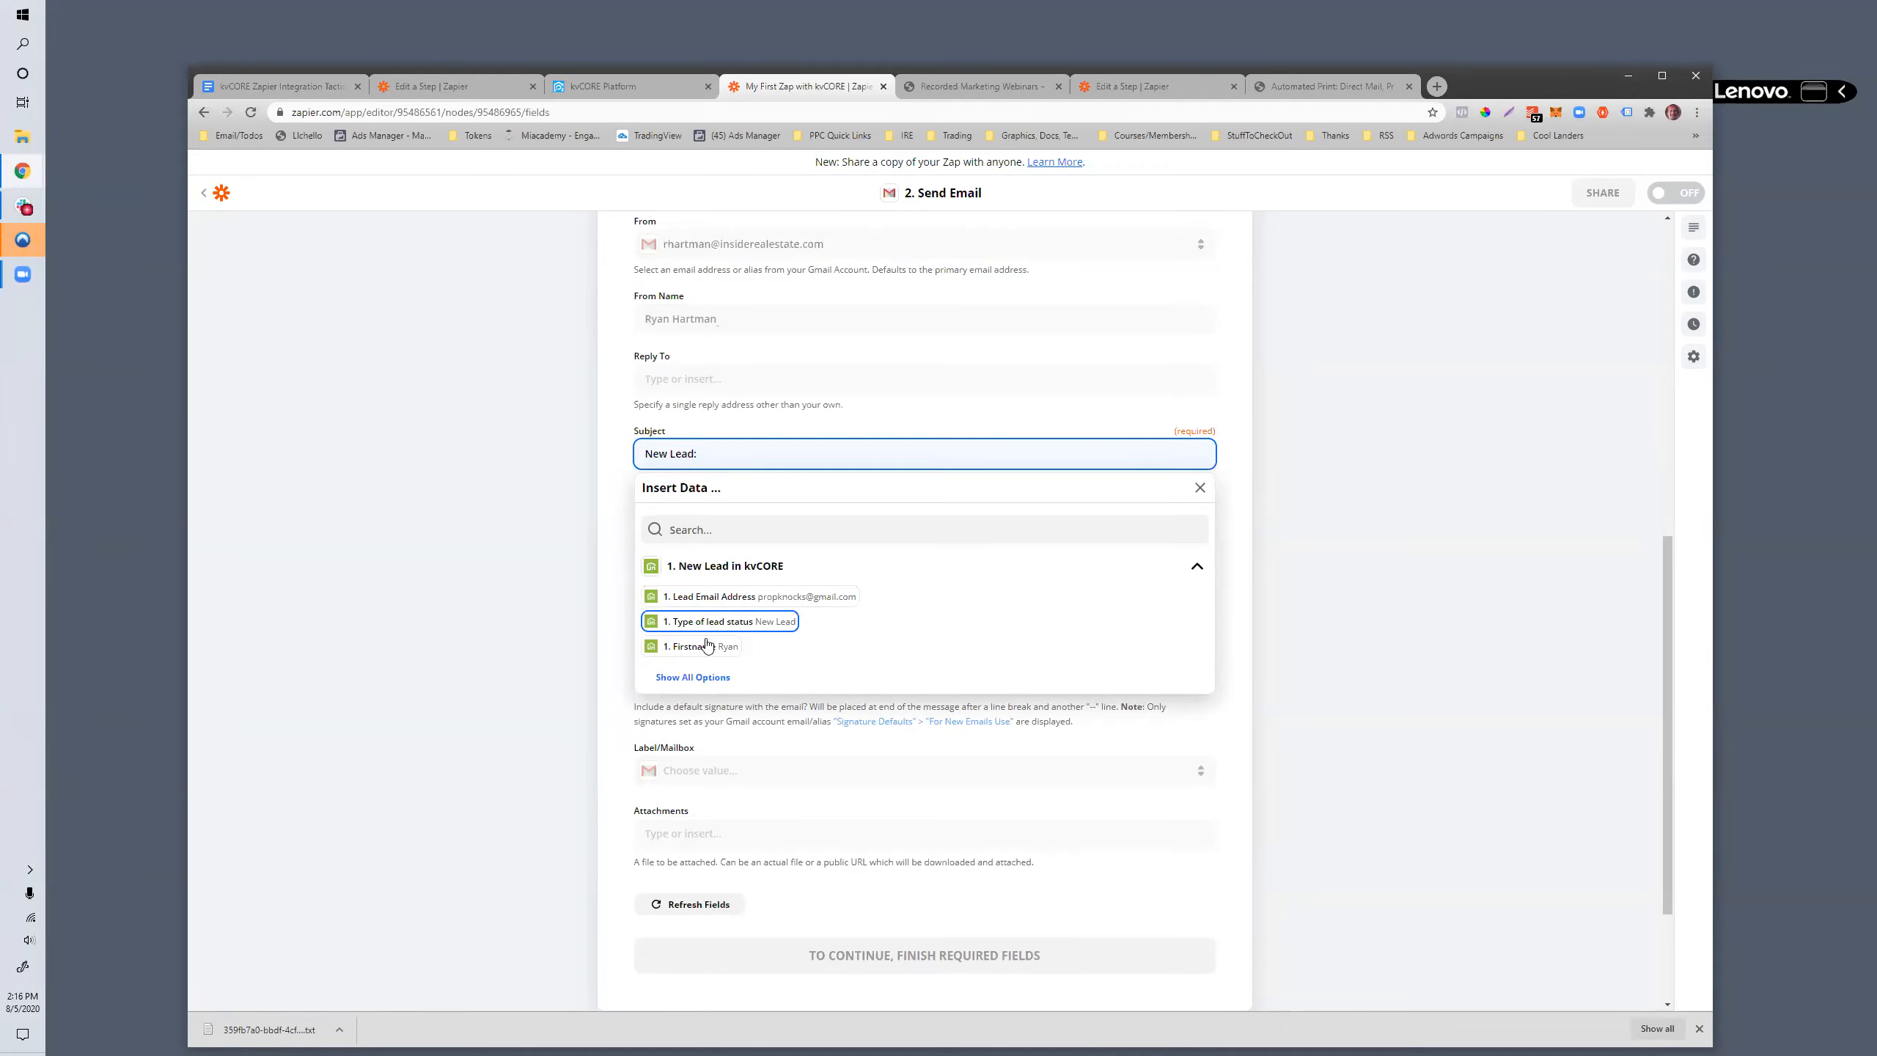
scroll(702, 650, "up", 1)
left_click(698, 753)
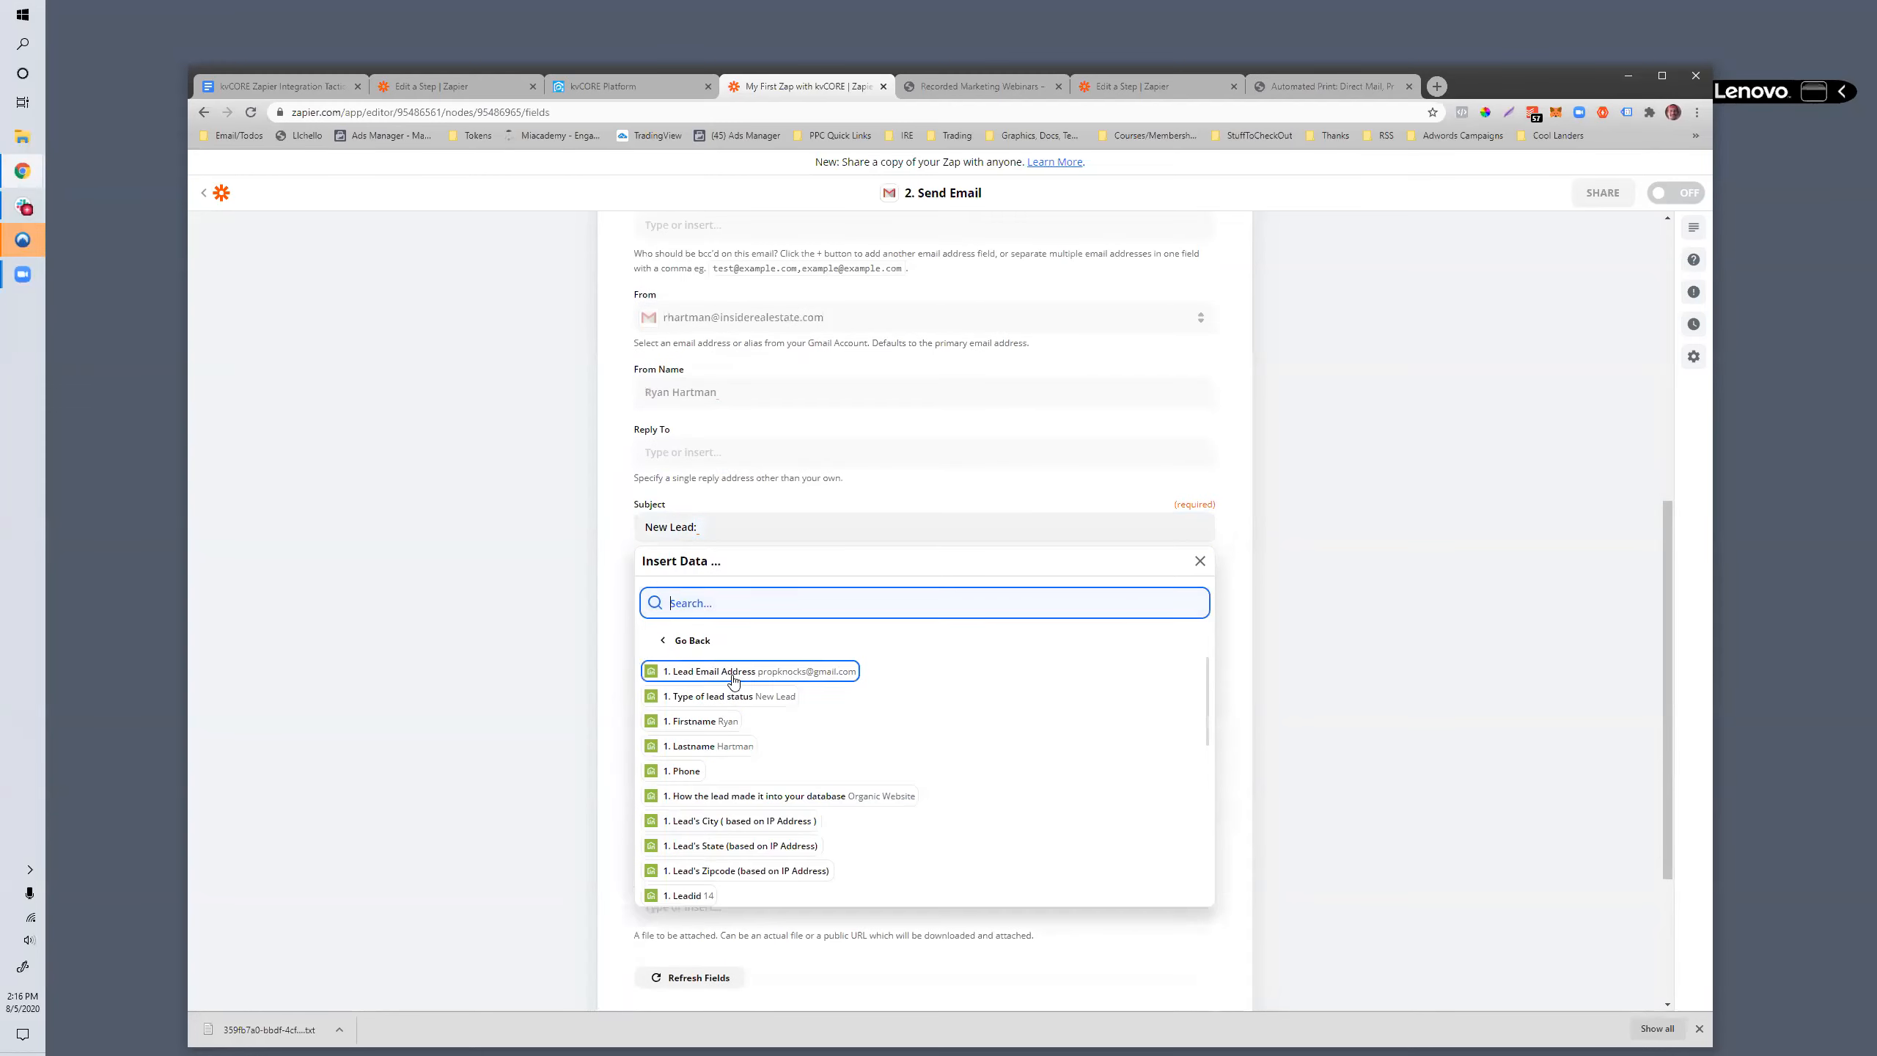
left_click(689, 723)
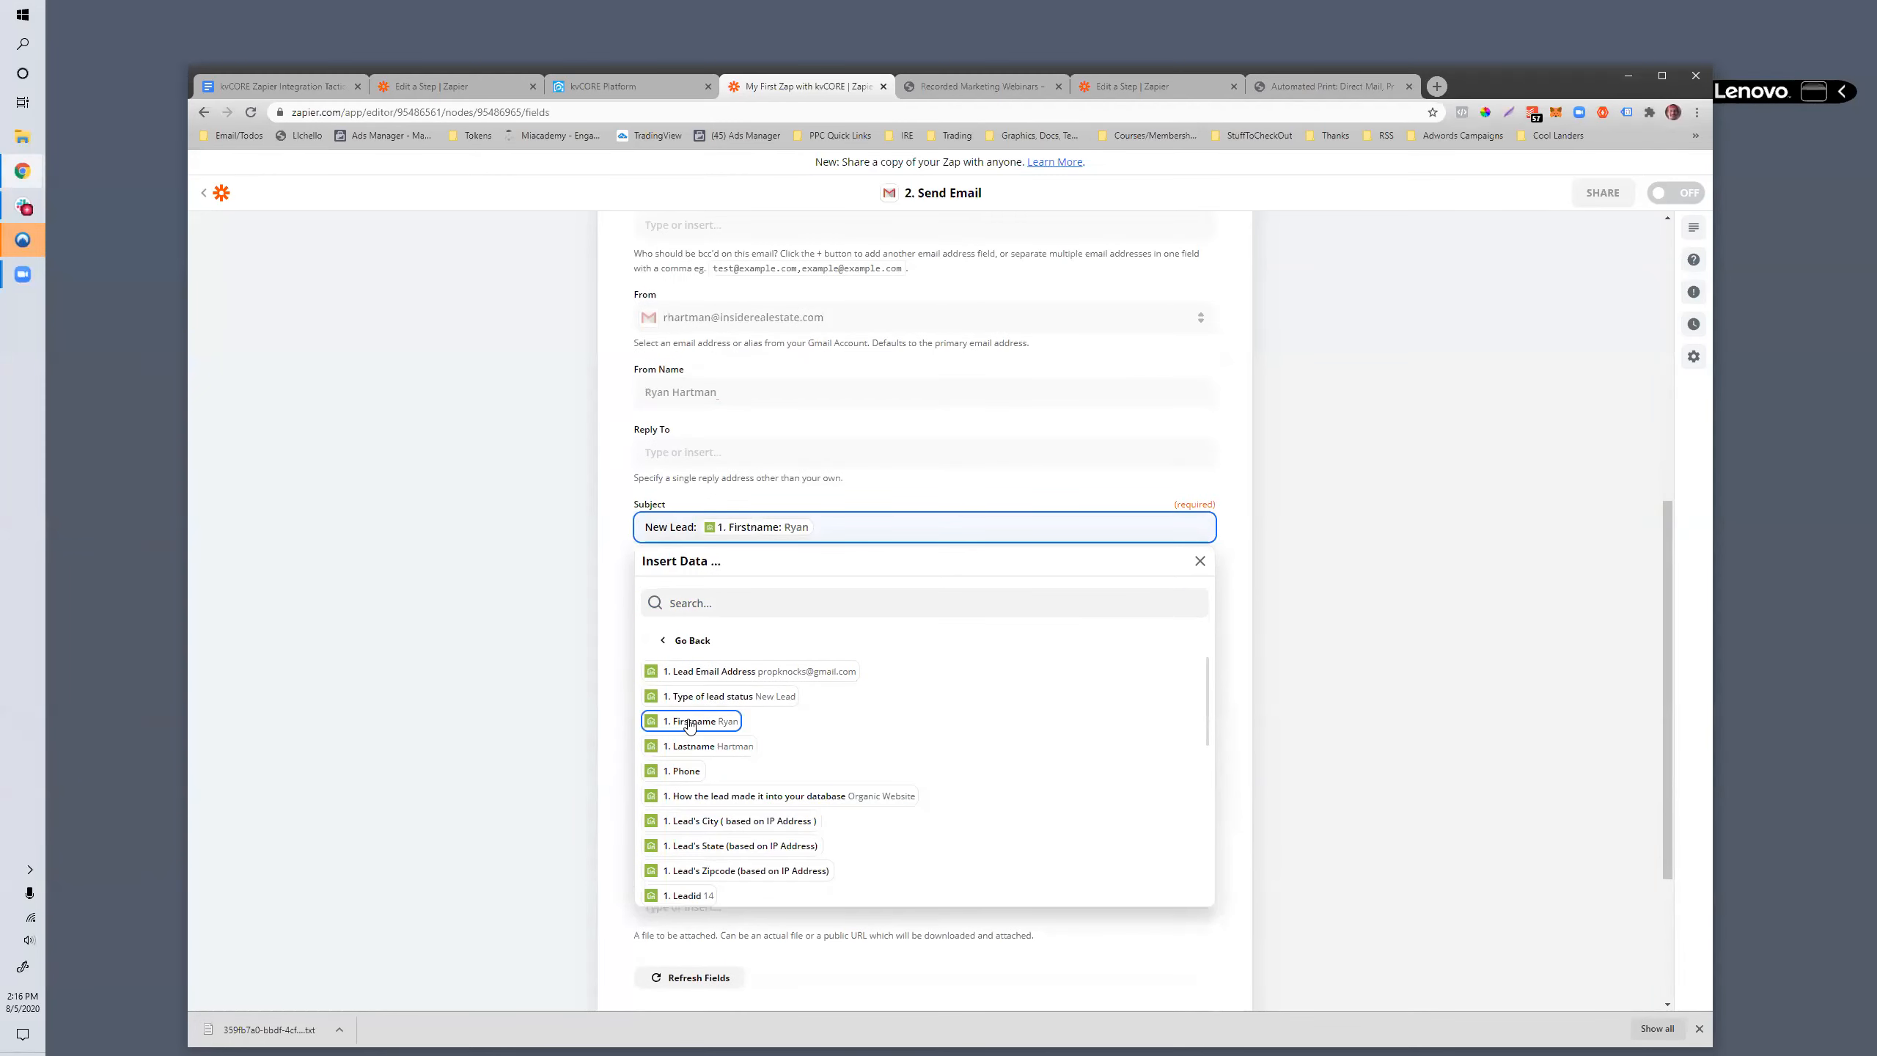
left_click(701, 748)
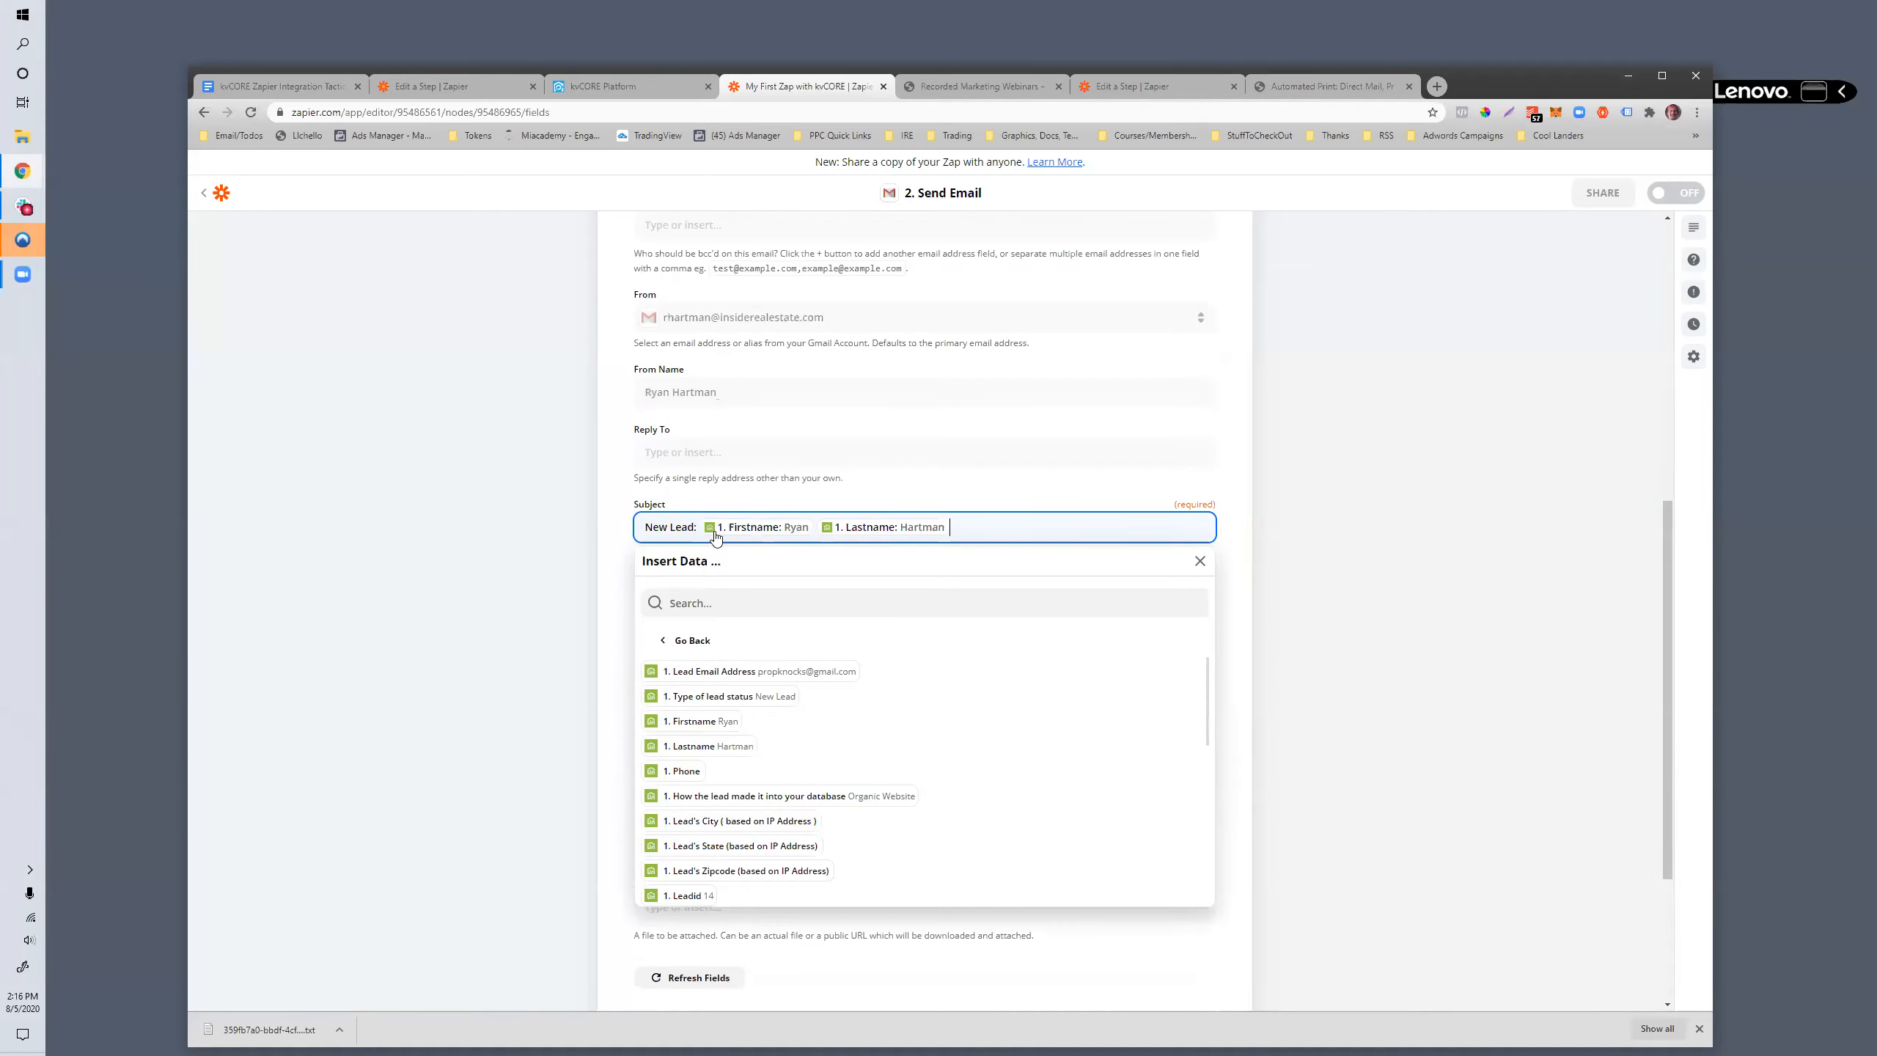
left_click_drag(1003, 520, 655, 523)
left_click(972, 532)
left_click(603, 615)
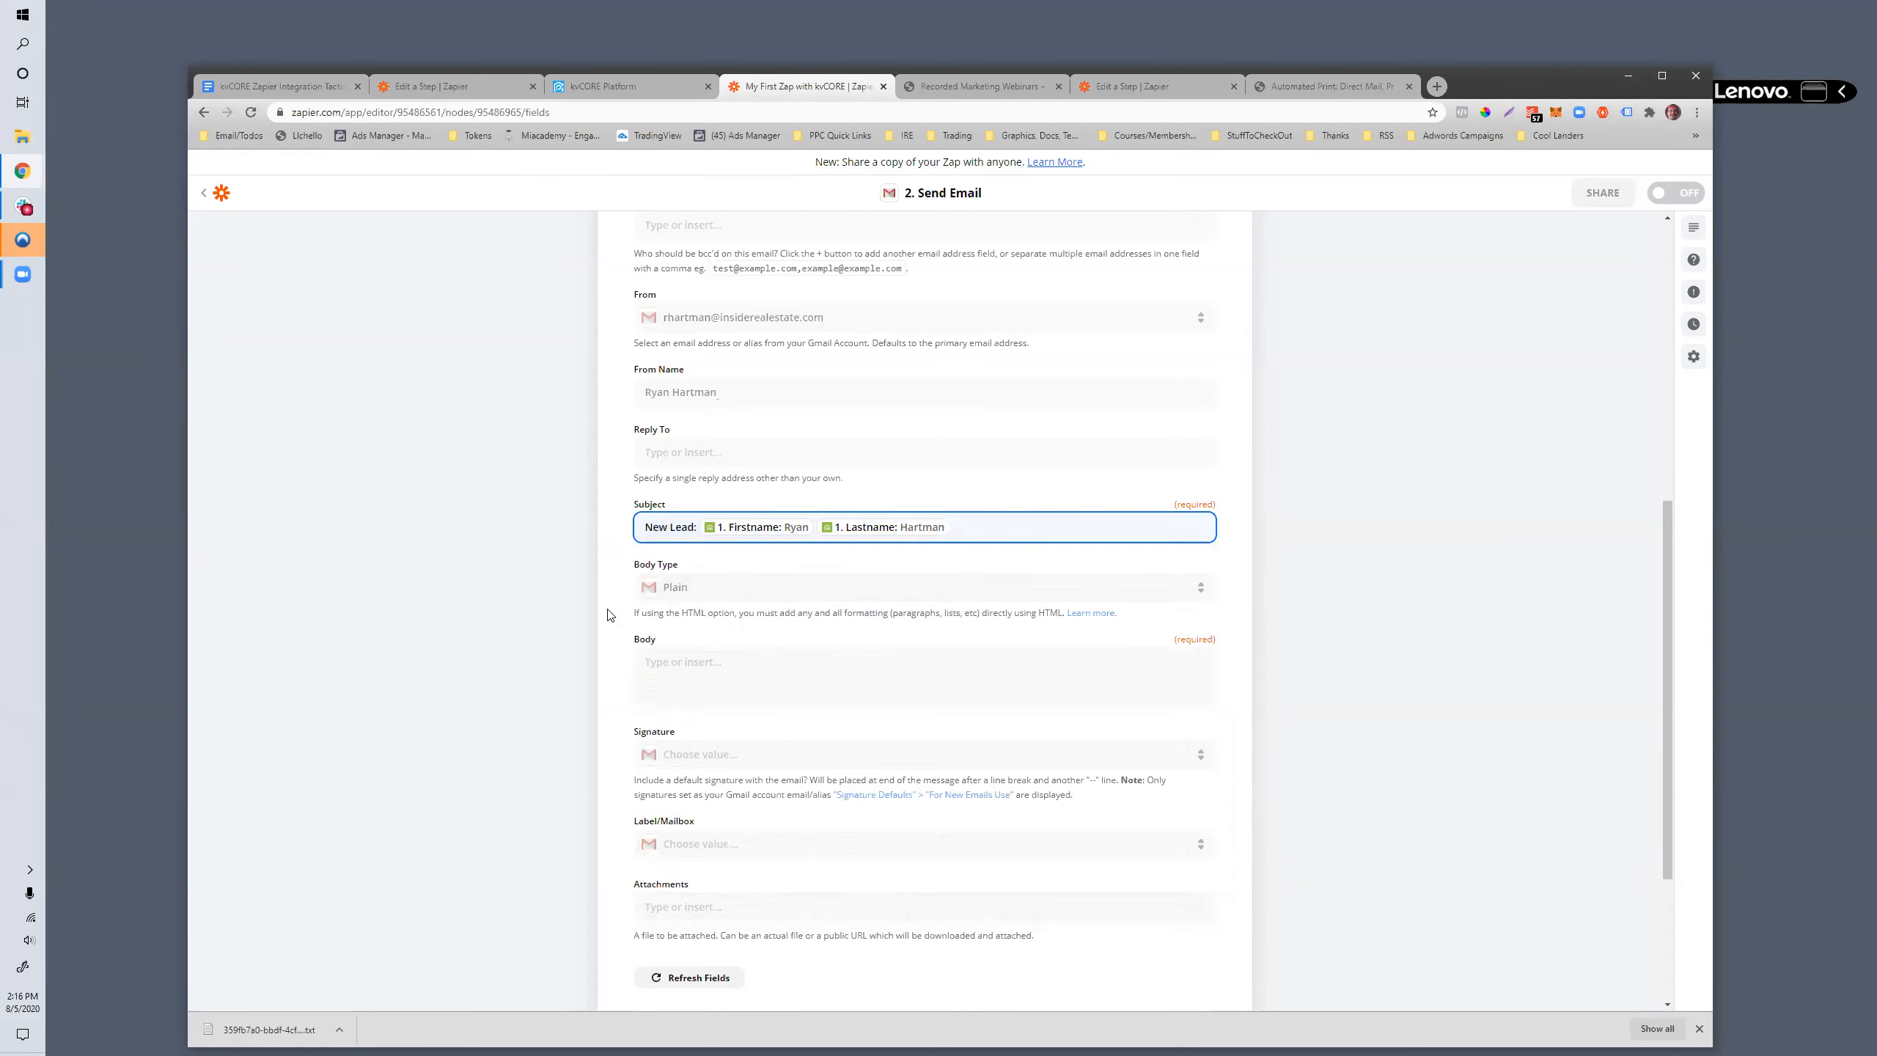
- Write "Woot, you got a new lead bro. Get em preapproved:" as the opening of the email body, followed by a blank line
scroll(660, 636, "down", 1)
left_click(676, 605)
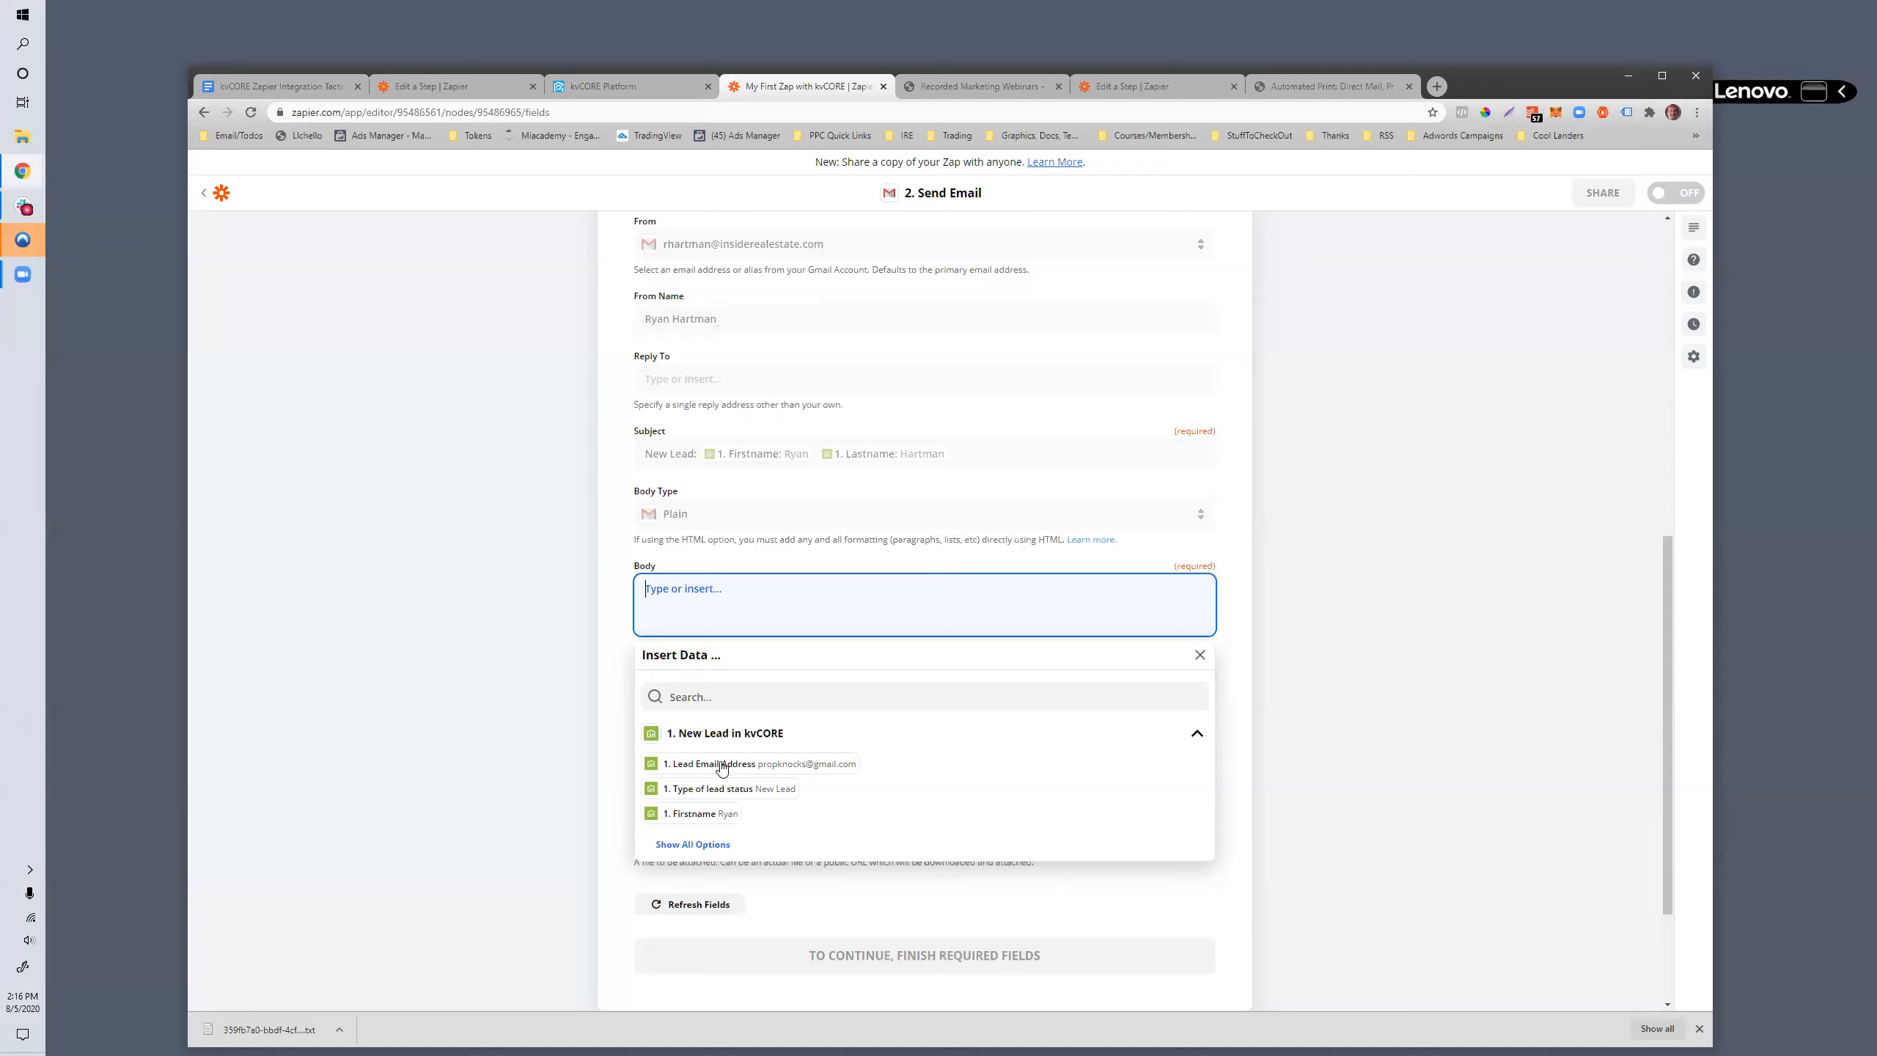
type("Woot, you got ")
type("a new lead bro. ")
type("L")
type("et em preapprove")
type("d:")
key("Return")
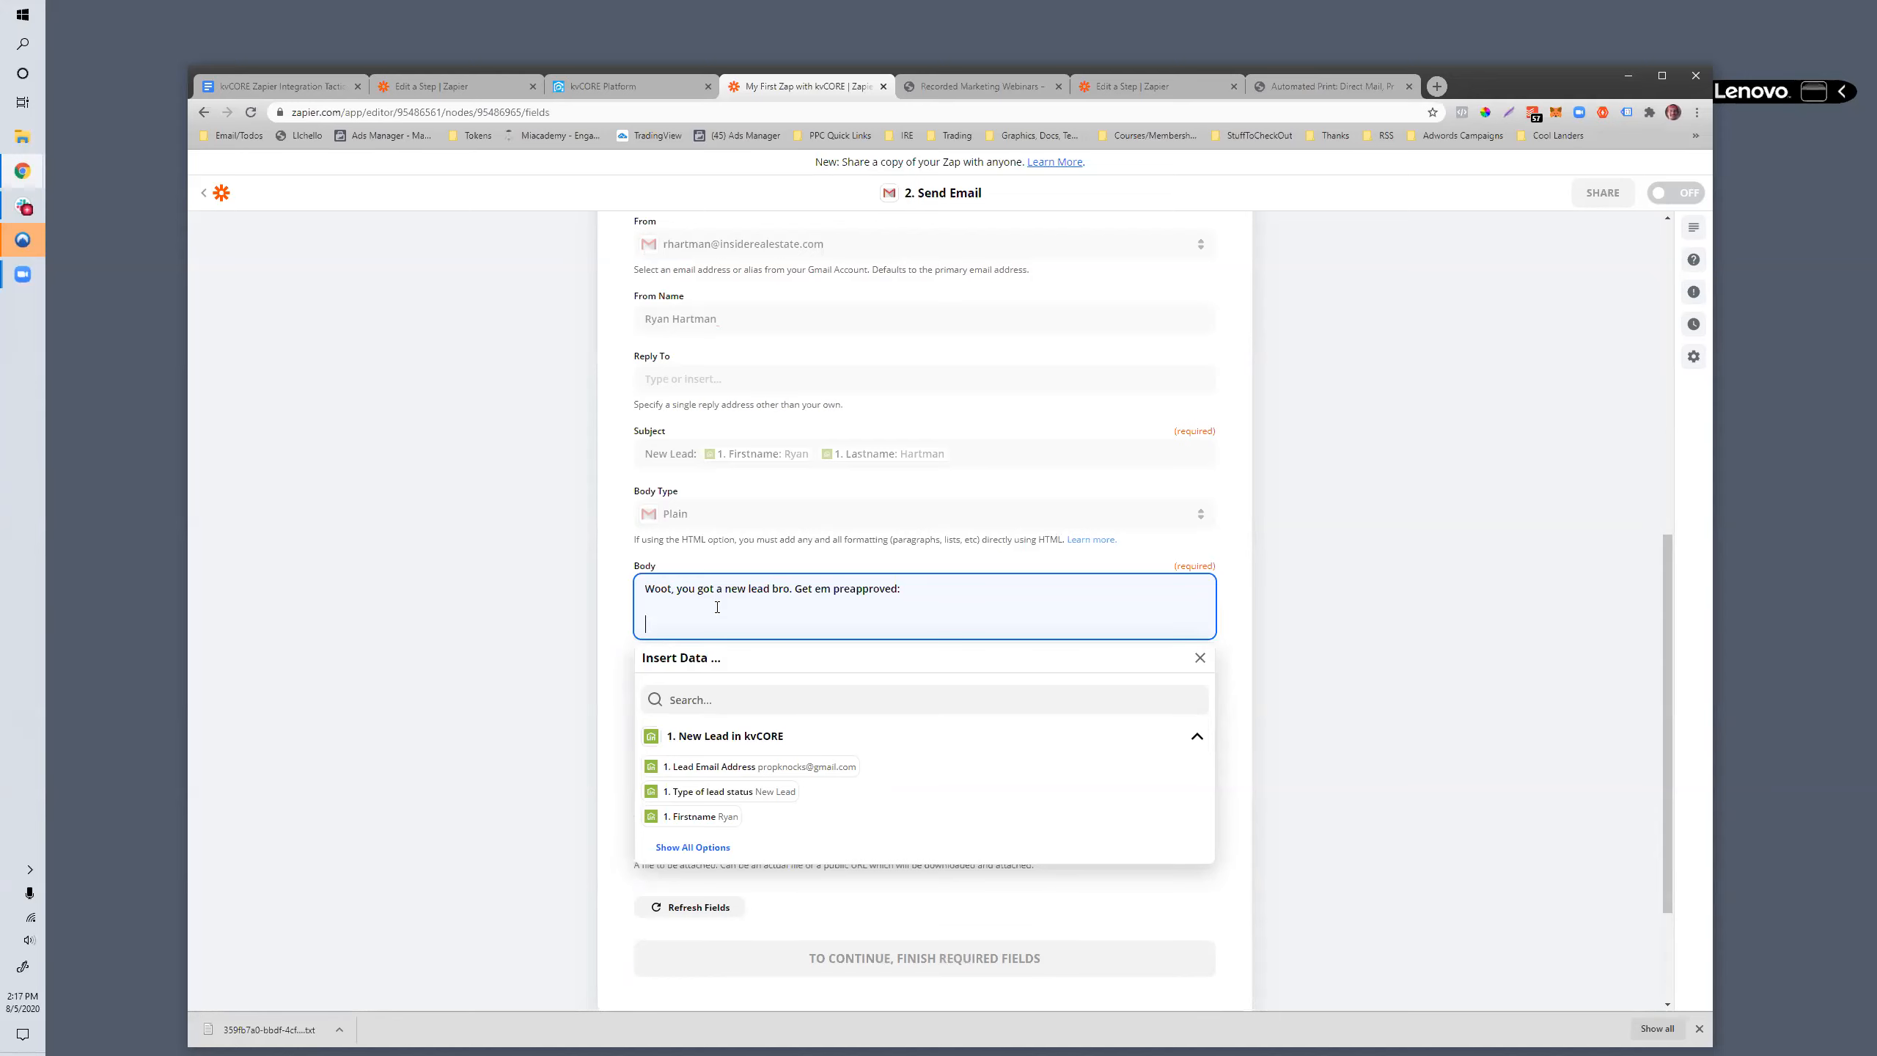
- Insert the lead's Firstname and Lastname on one body line, with Phone and Lead Email Address on separate lines below
scroll(746, 773, "down", 1)
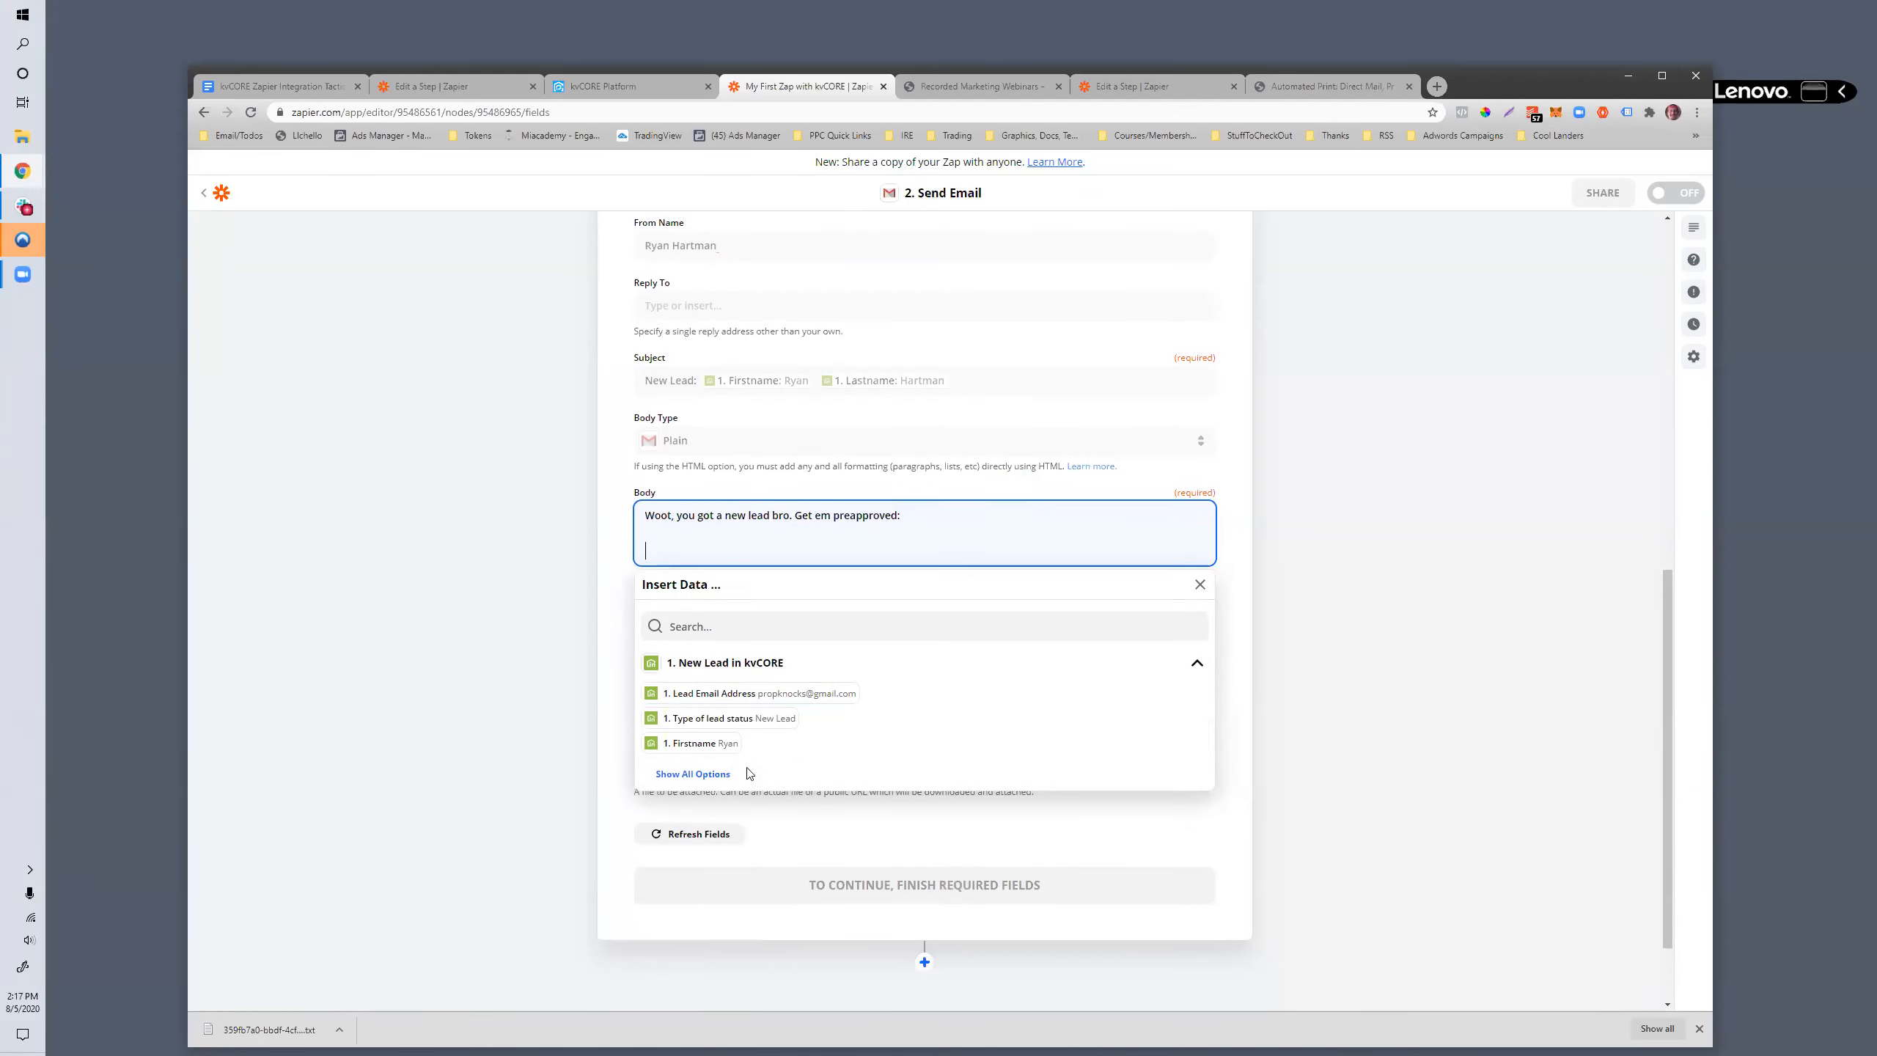
left_click(702, 774)
left_click(698, 743)
left_click(696, 771)
left_click(690, 812)
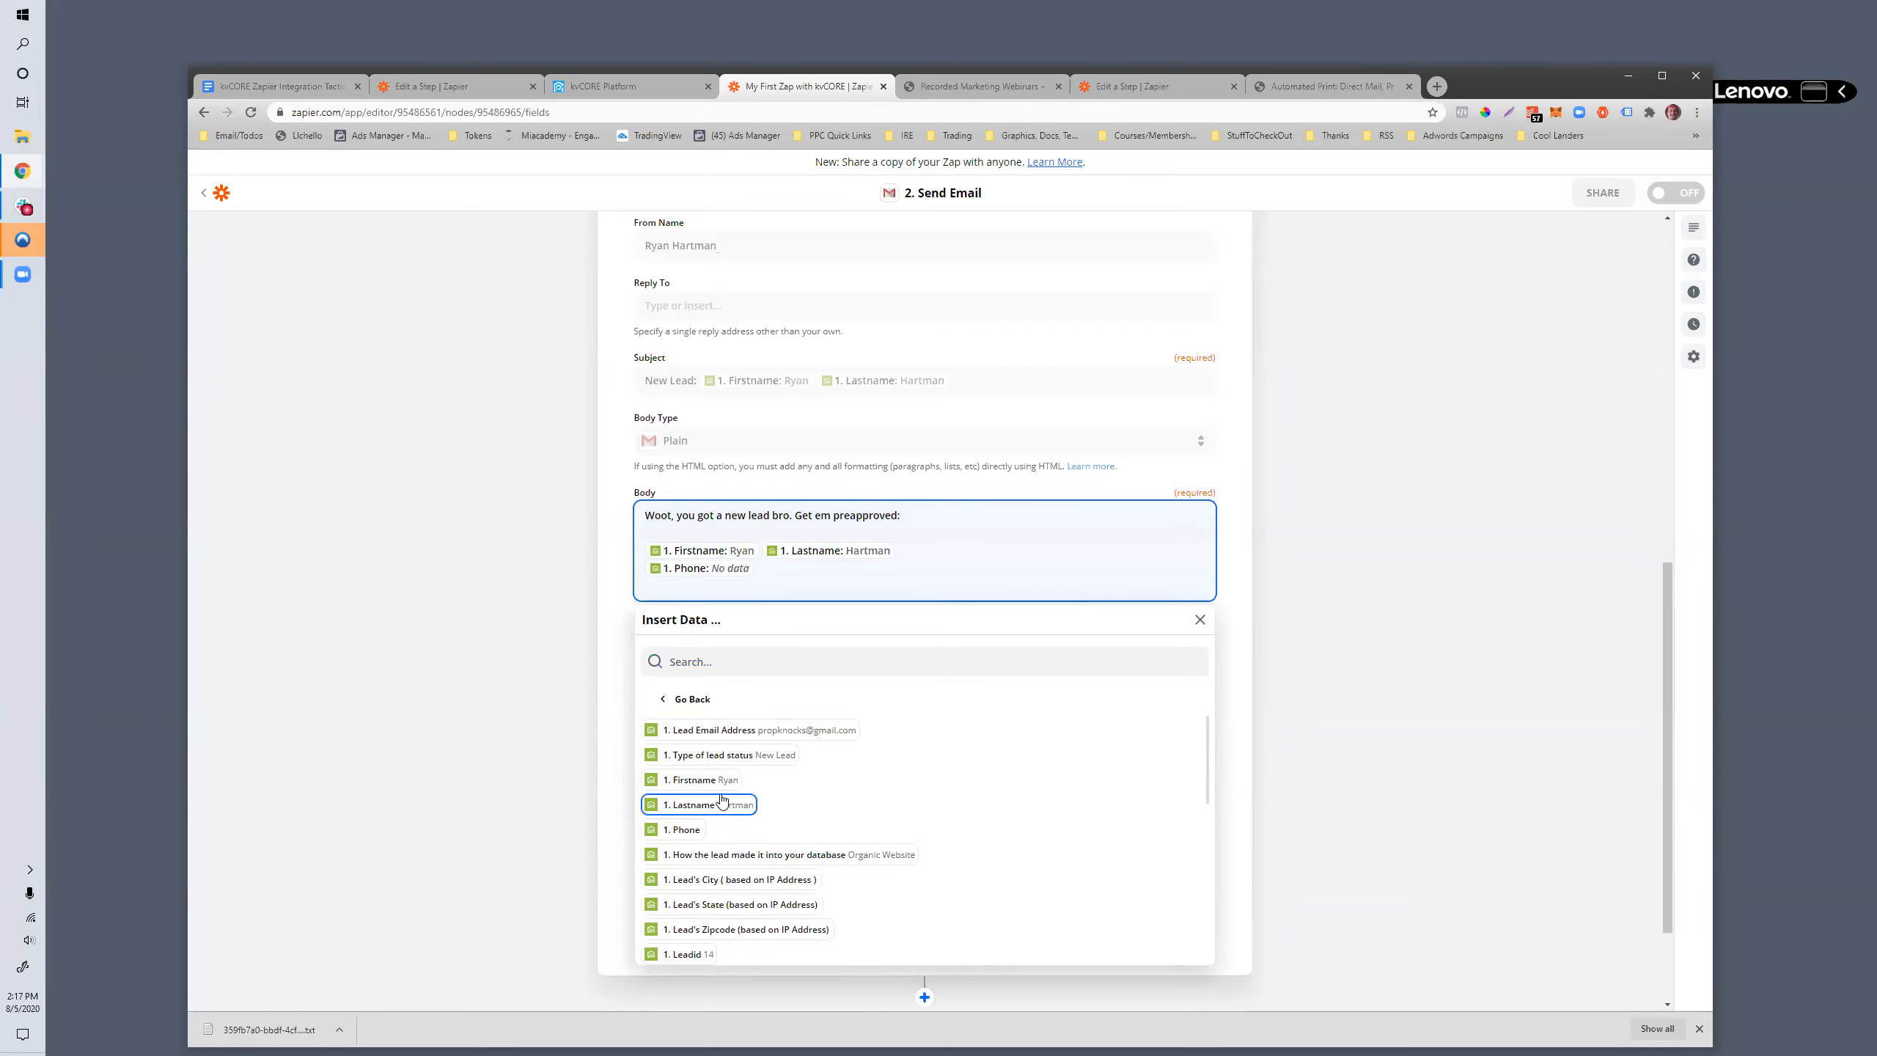
left_click(738, 732)
- Add the lead's Hashtags field as the last line of the email body and close the data list
scroll(821, 784, "down", 1)
scroll(818, 788, "down", 1)
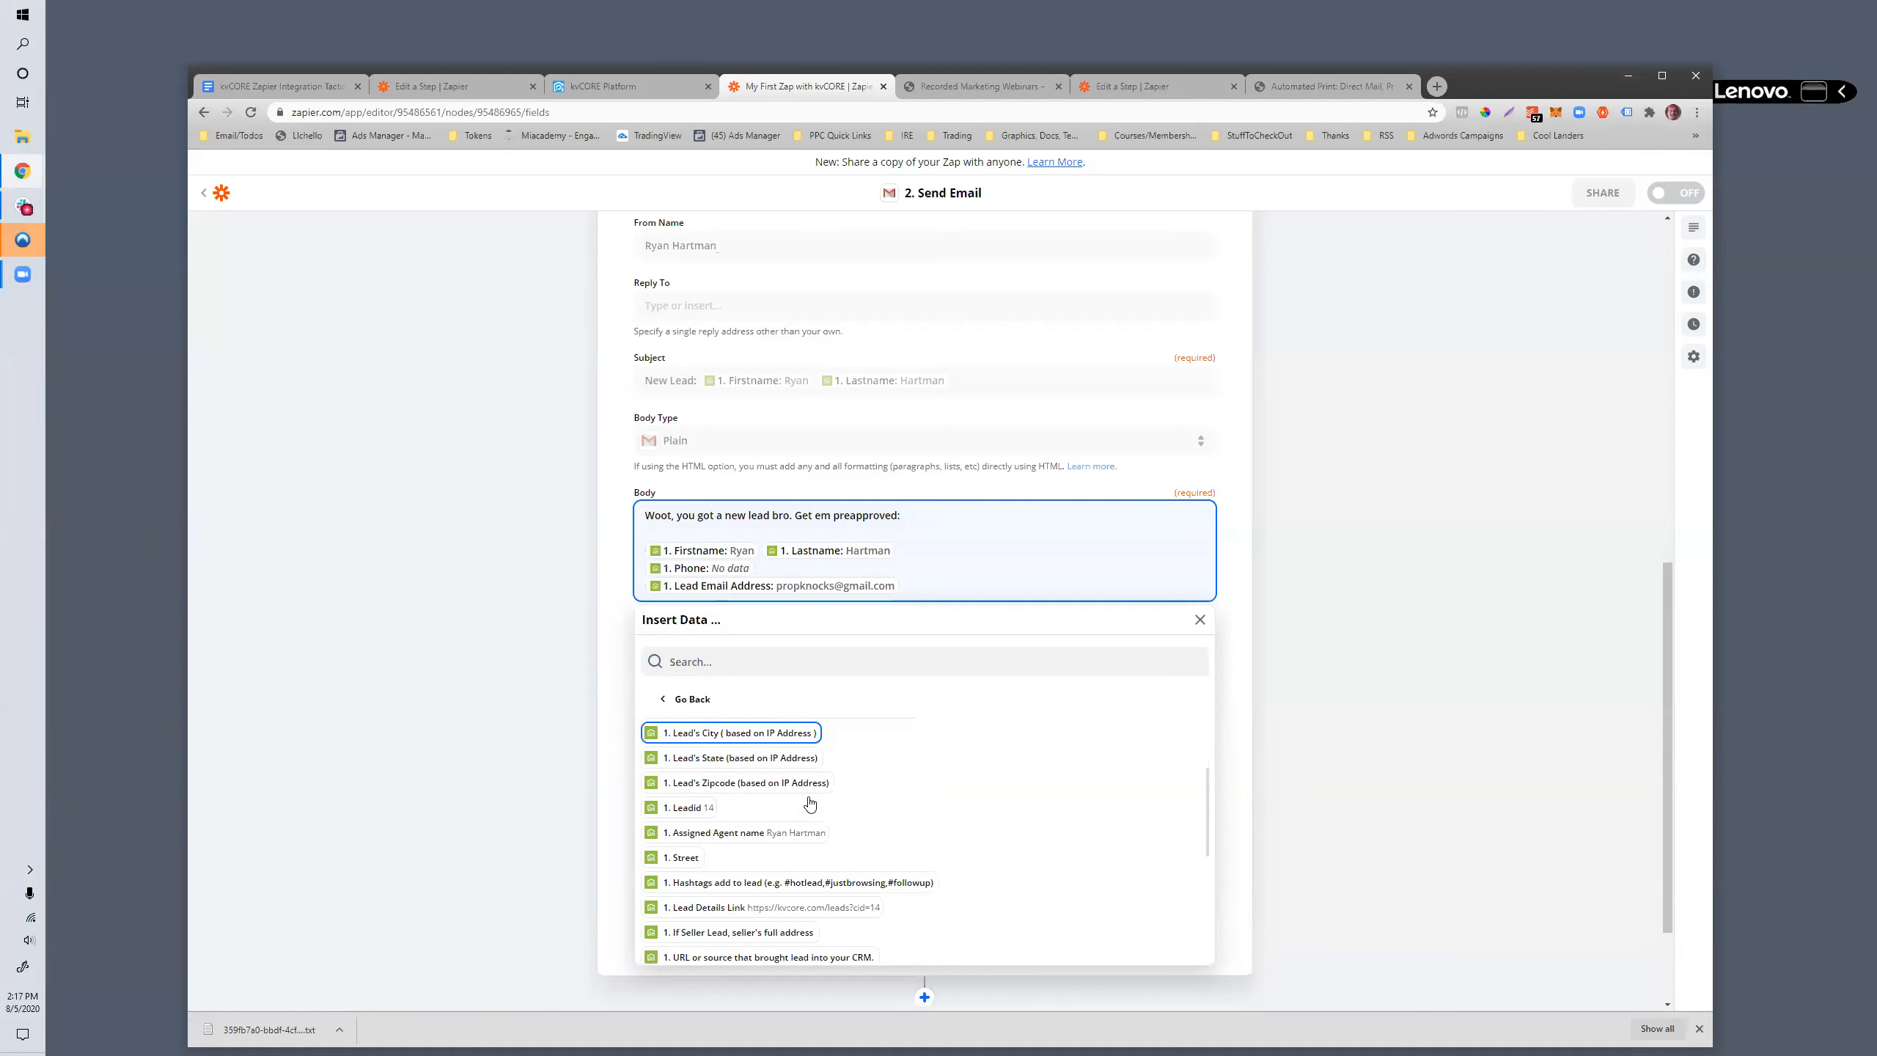
left_click(693, 887)
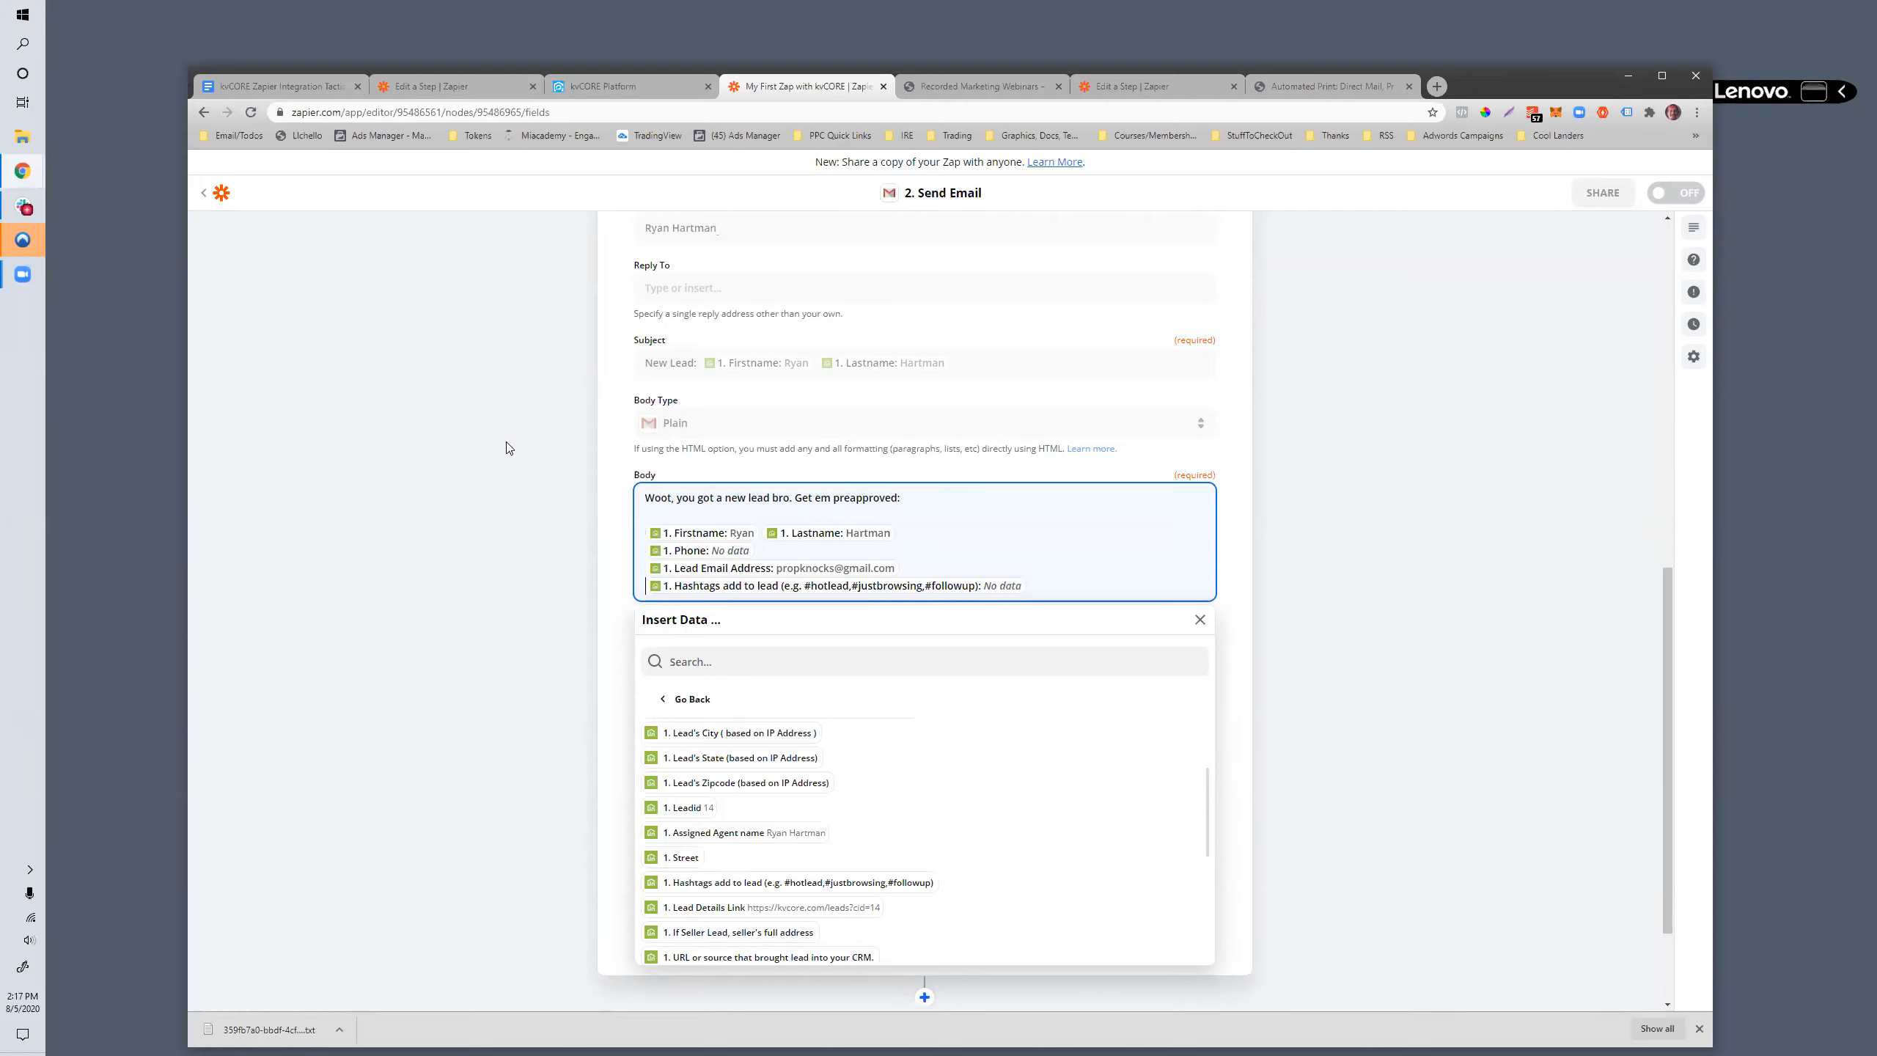
scroll(829, 533, "down", 2)
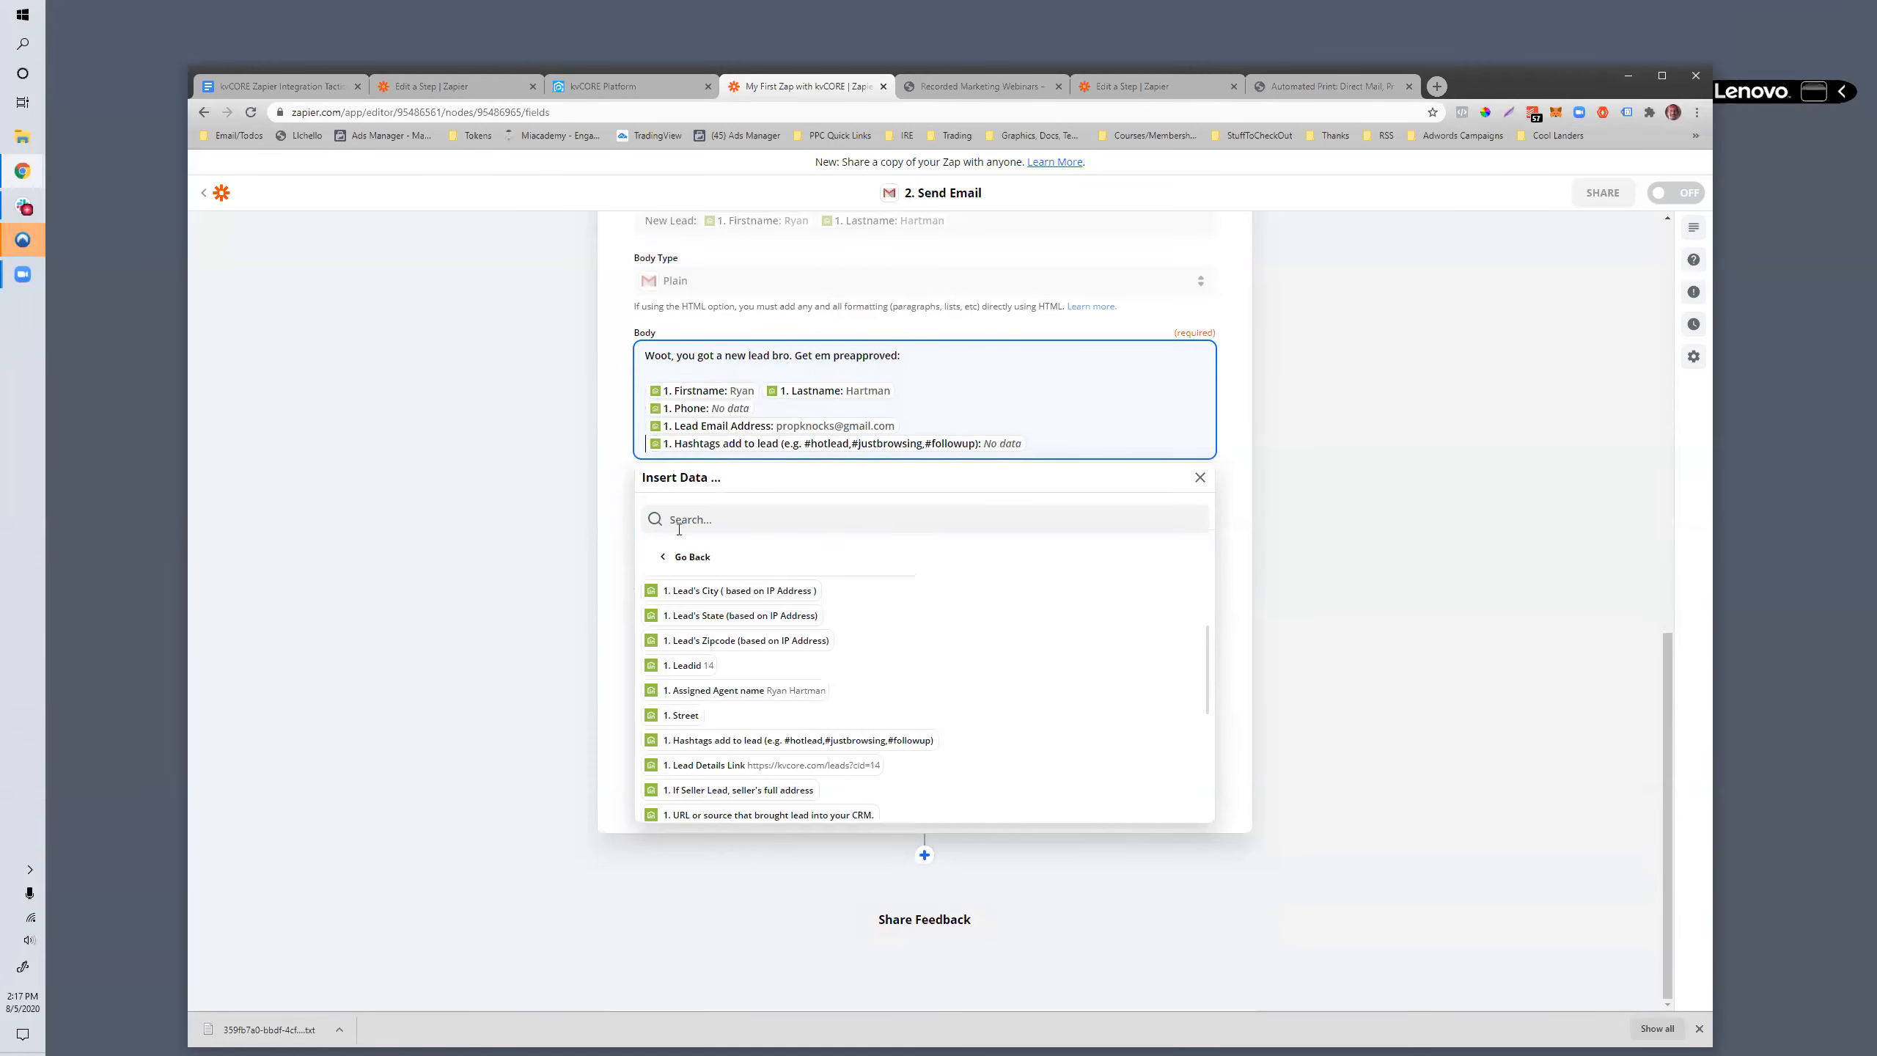
left_click(602, 522)
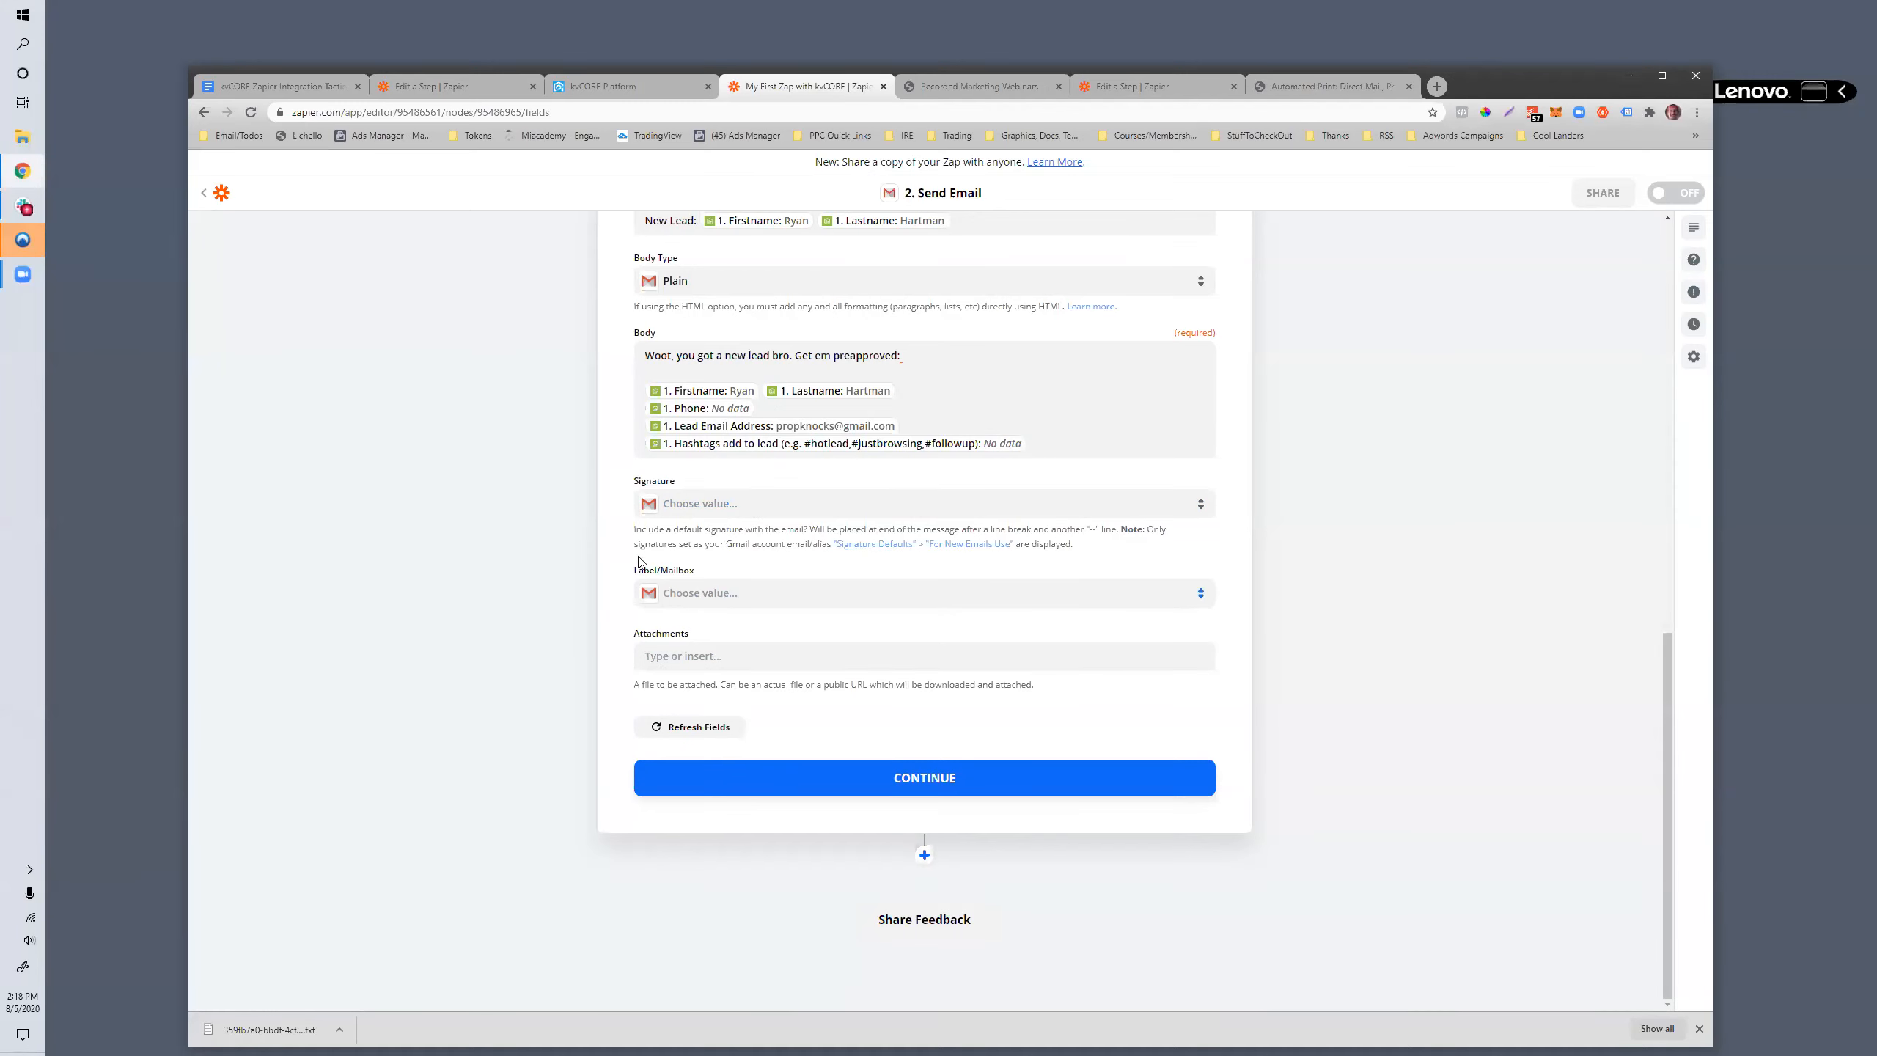
- Check the completed Send Email fields, continue to the test stage and send a test email to Gmail for review
scroll(757, 651, "up", 6)
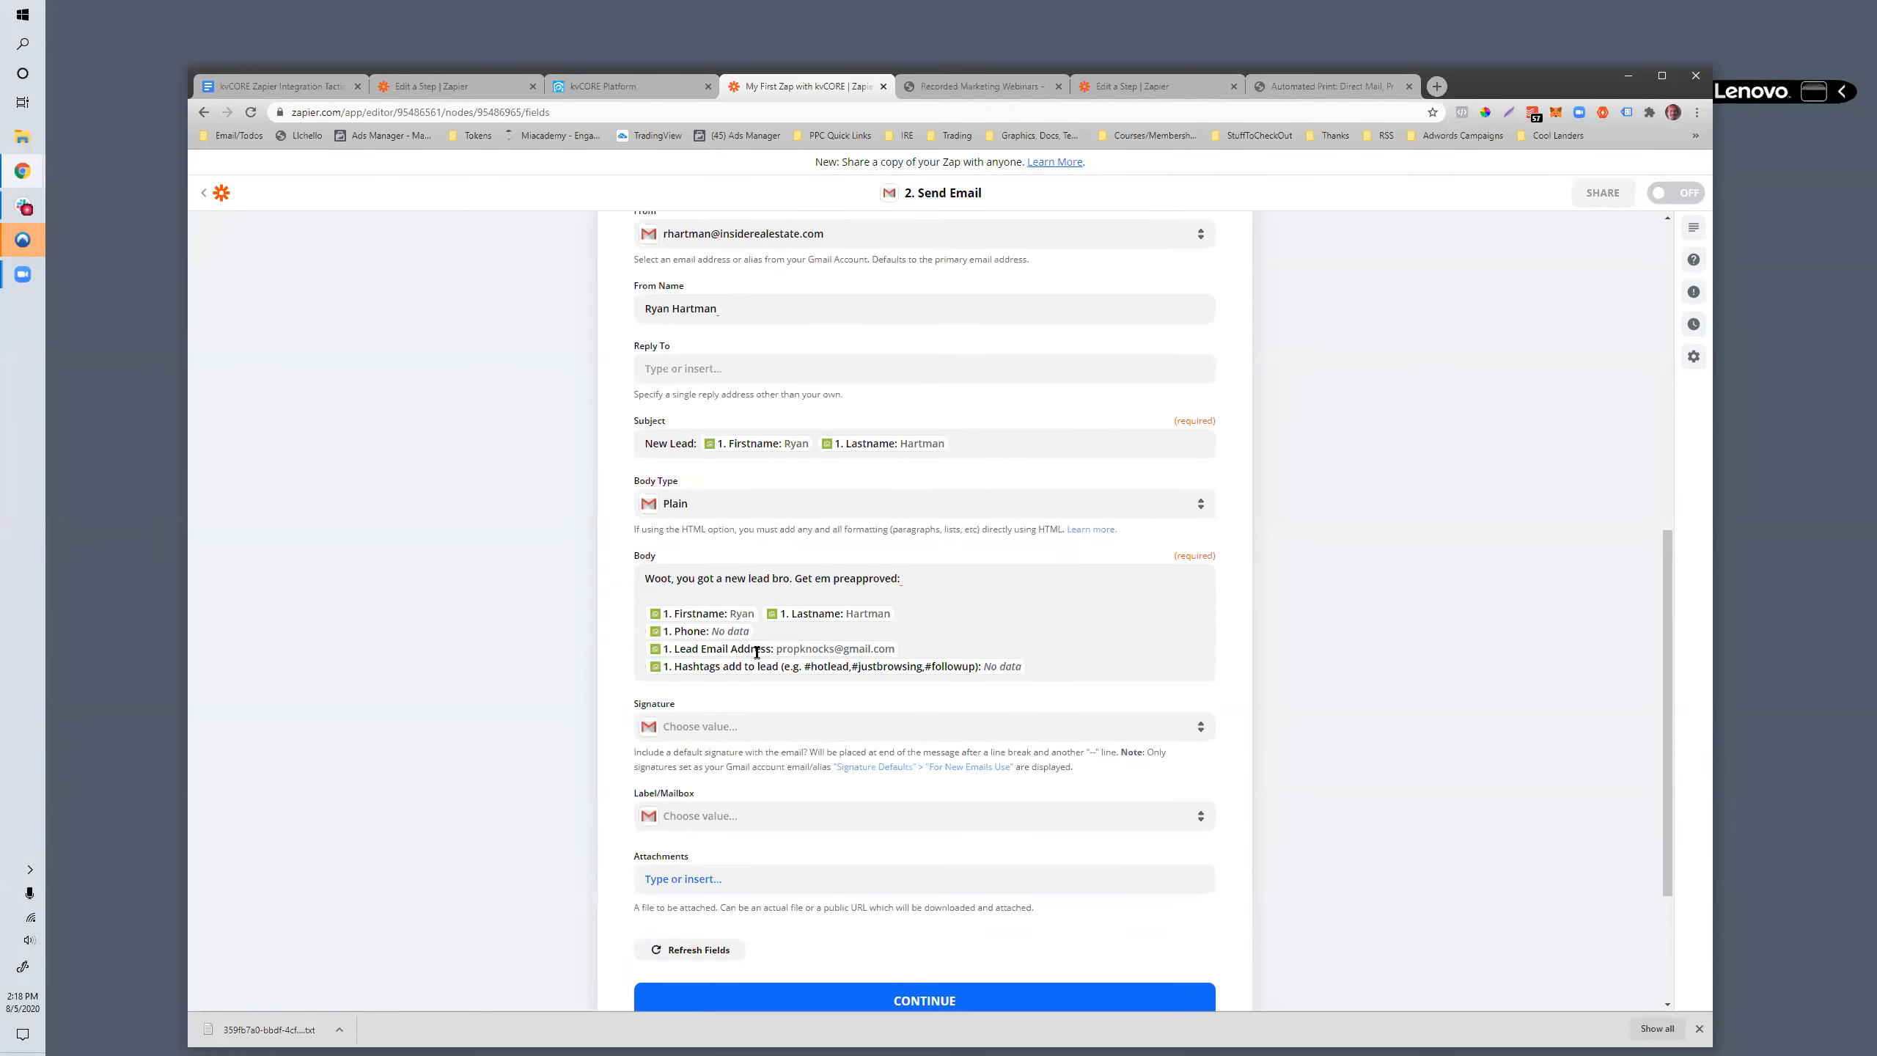
scroll(757, 651, "up", 4)
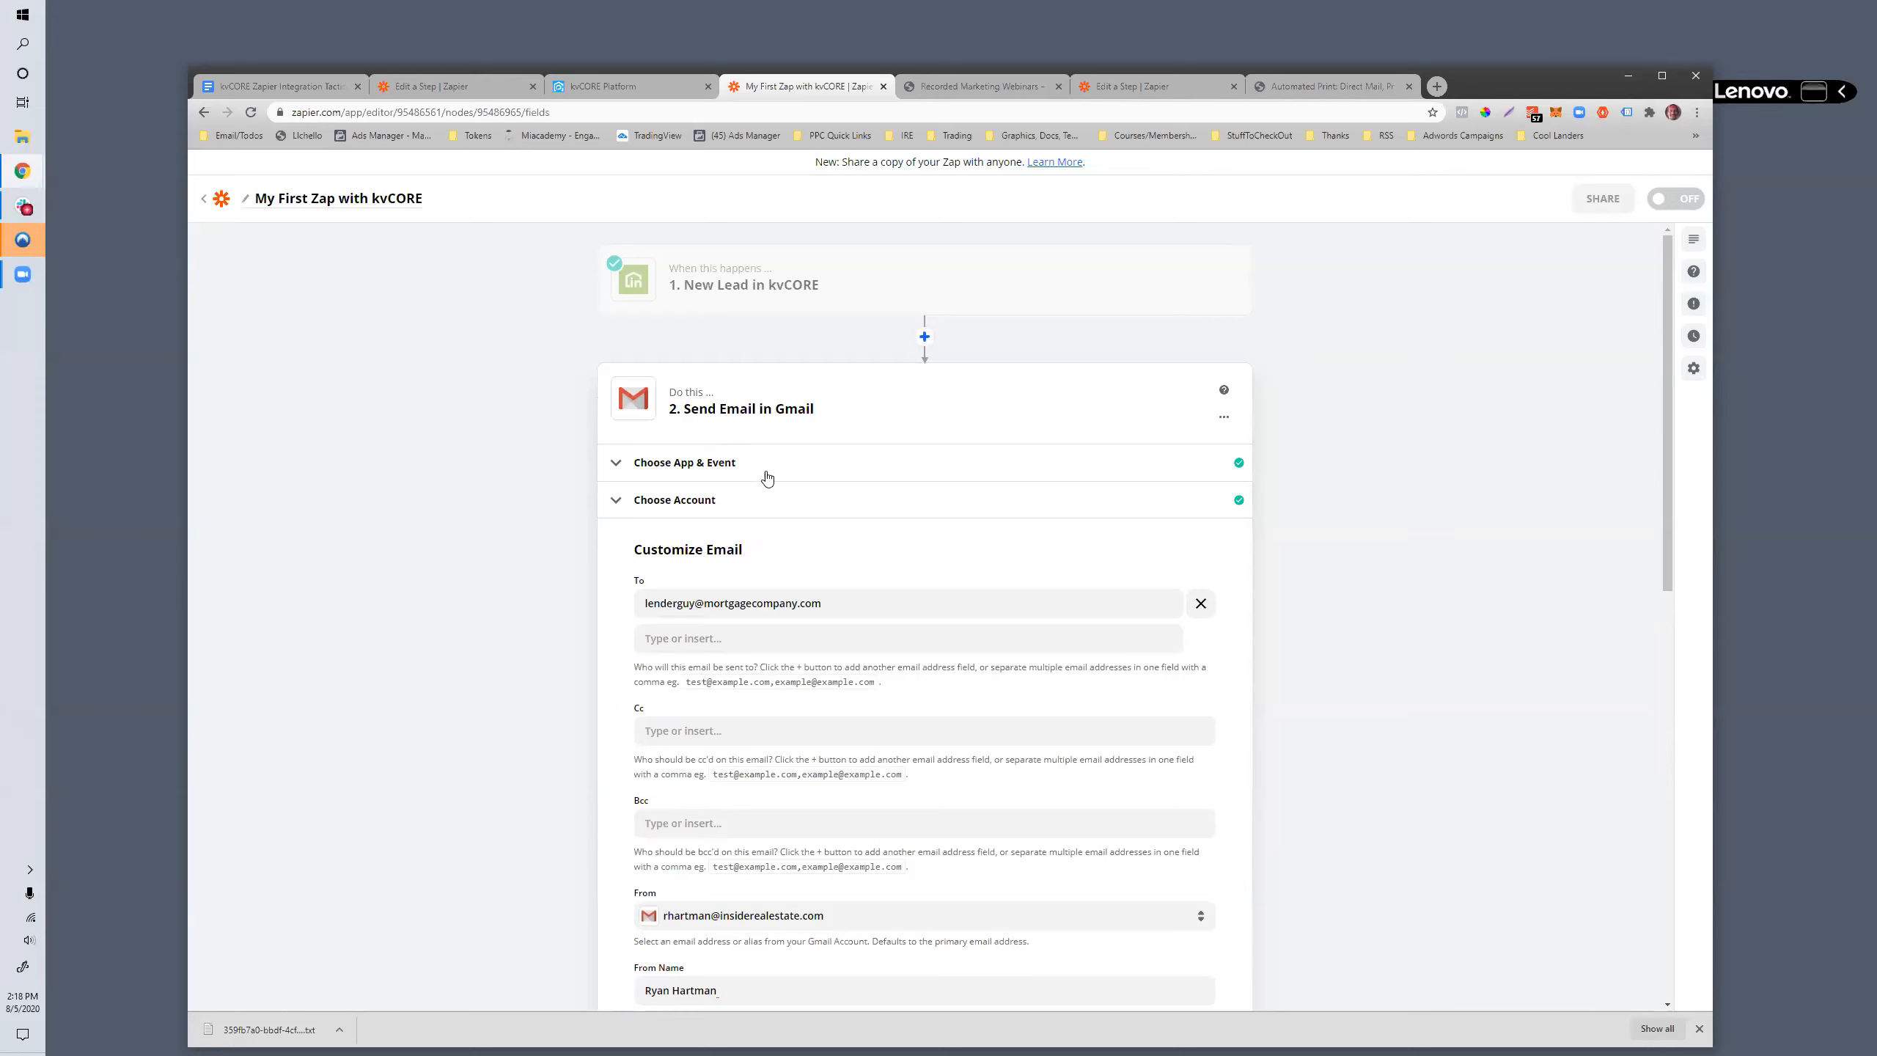
scroll(760, 481, "down", 2)
scroll(759, 481, "down", 8)
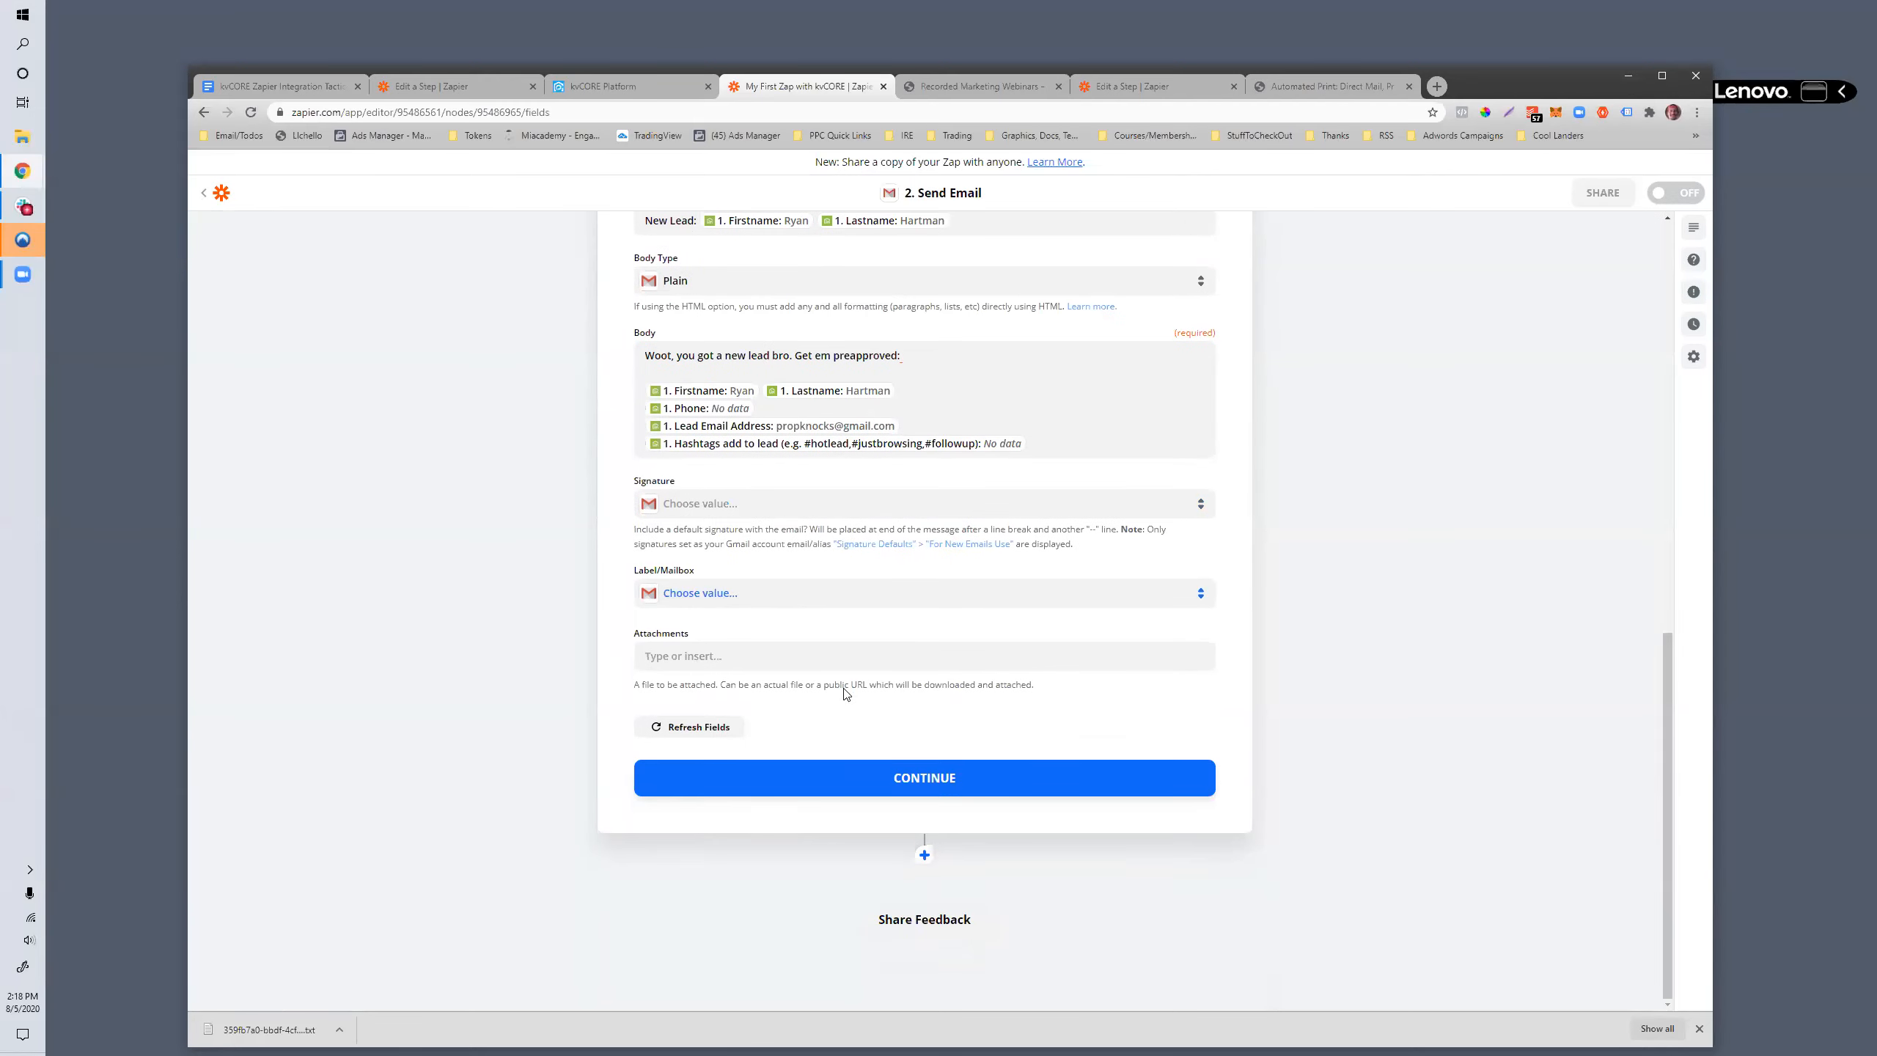
left_click(871, 793)
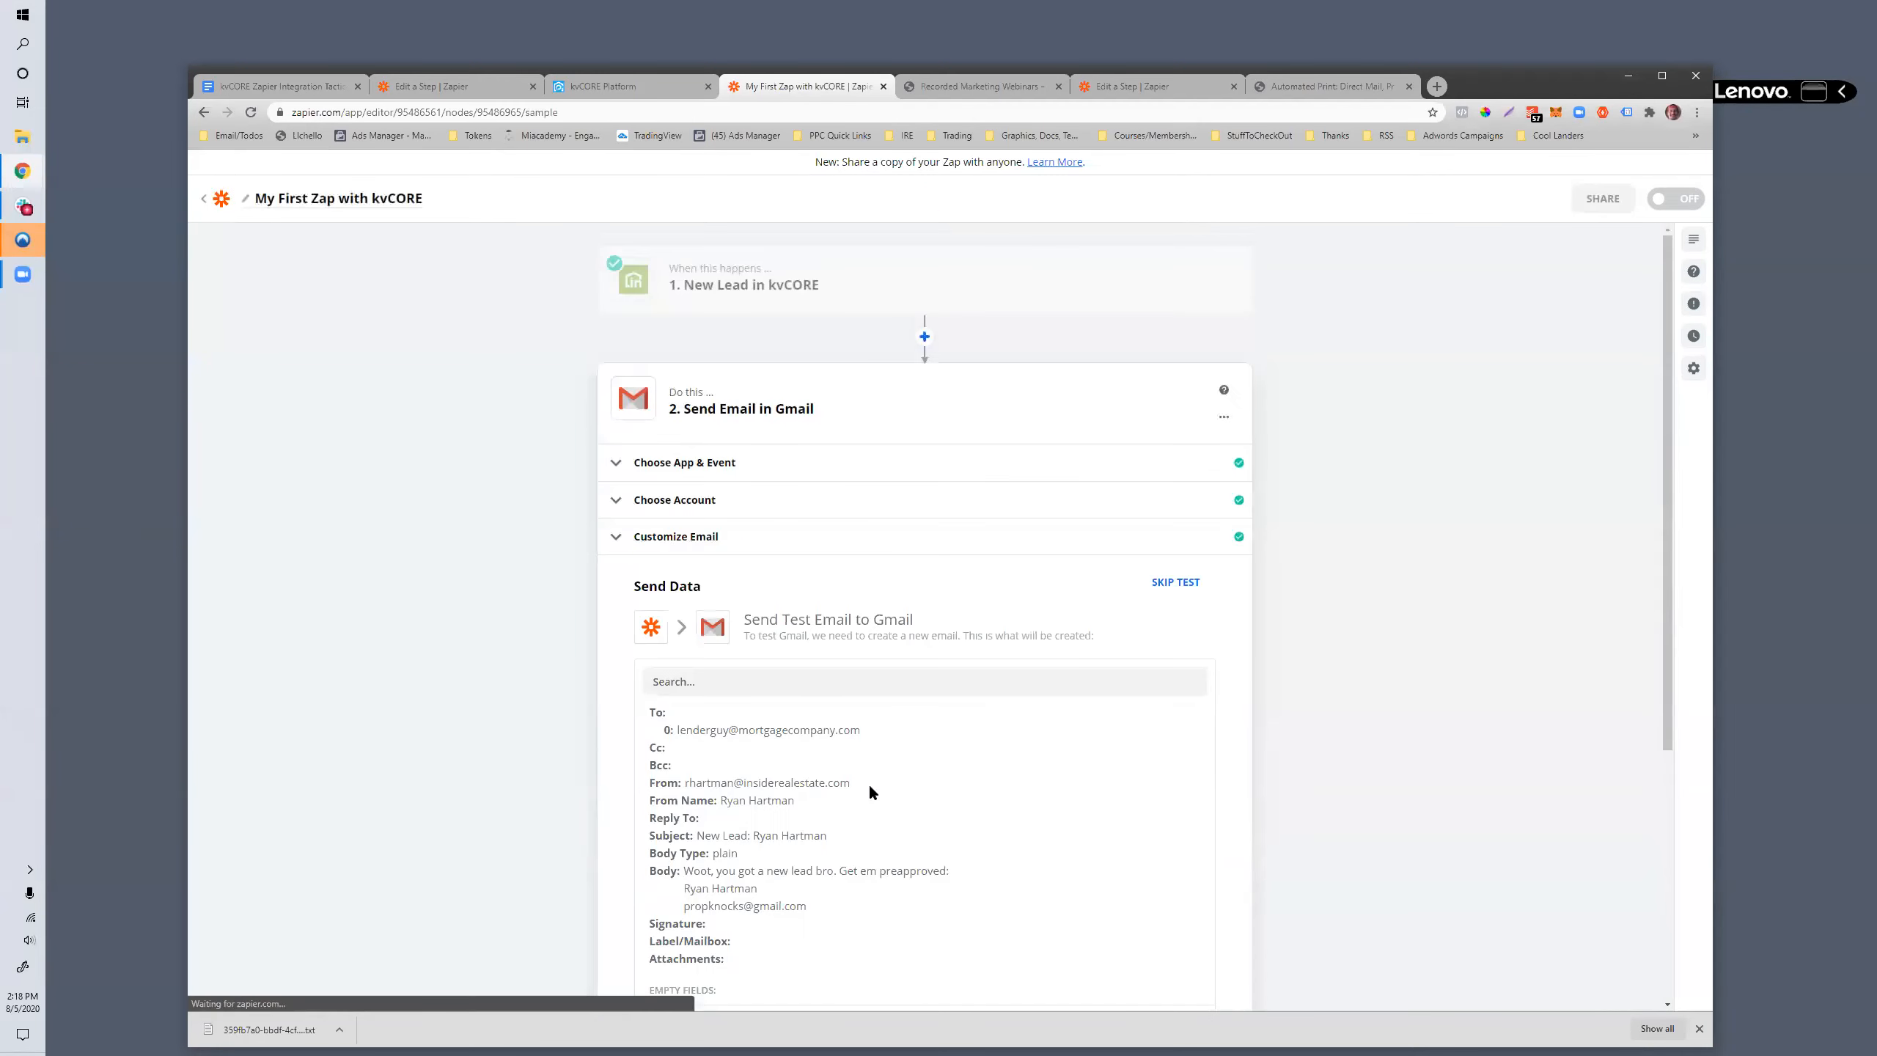
scroll(907, 457, "down", 5)
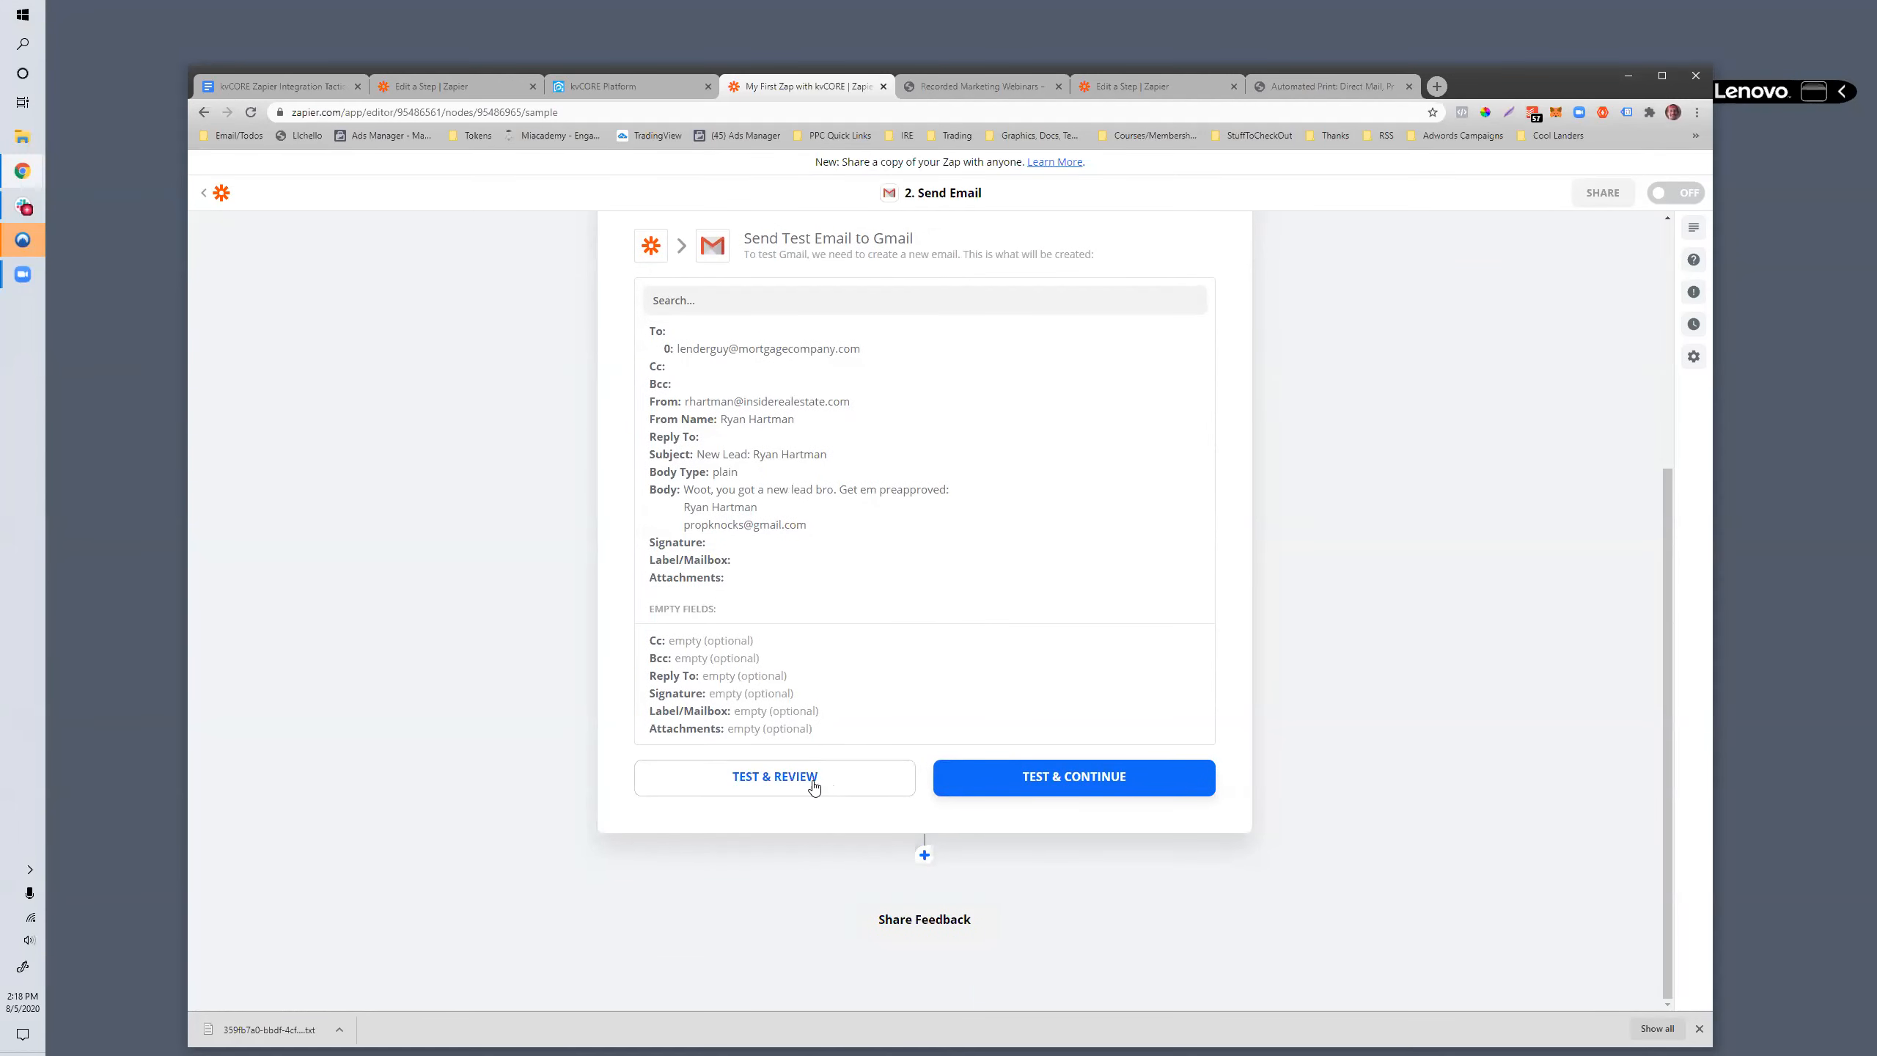
left_click(783, 781)
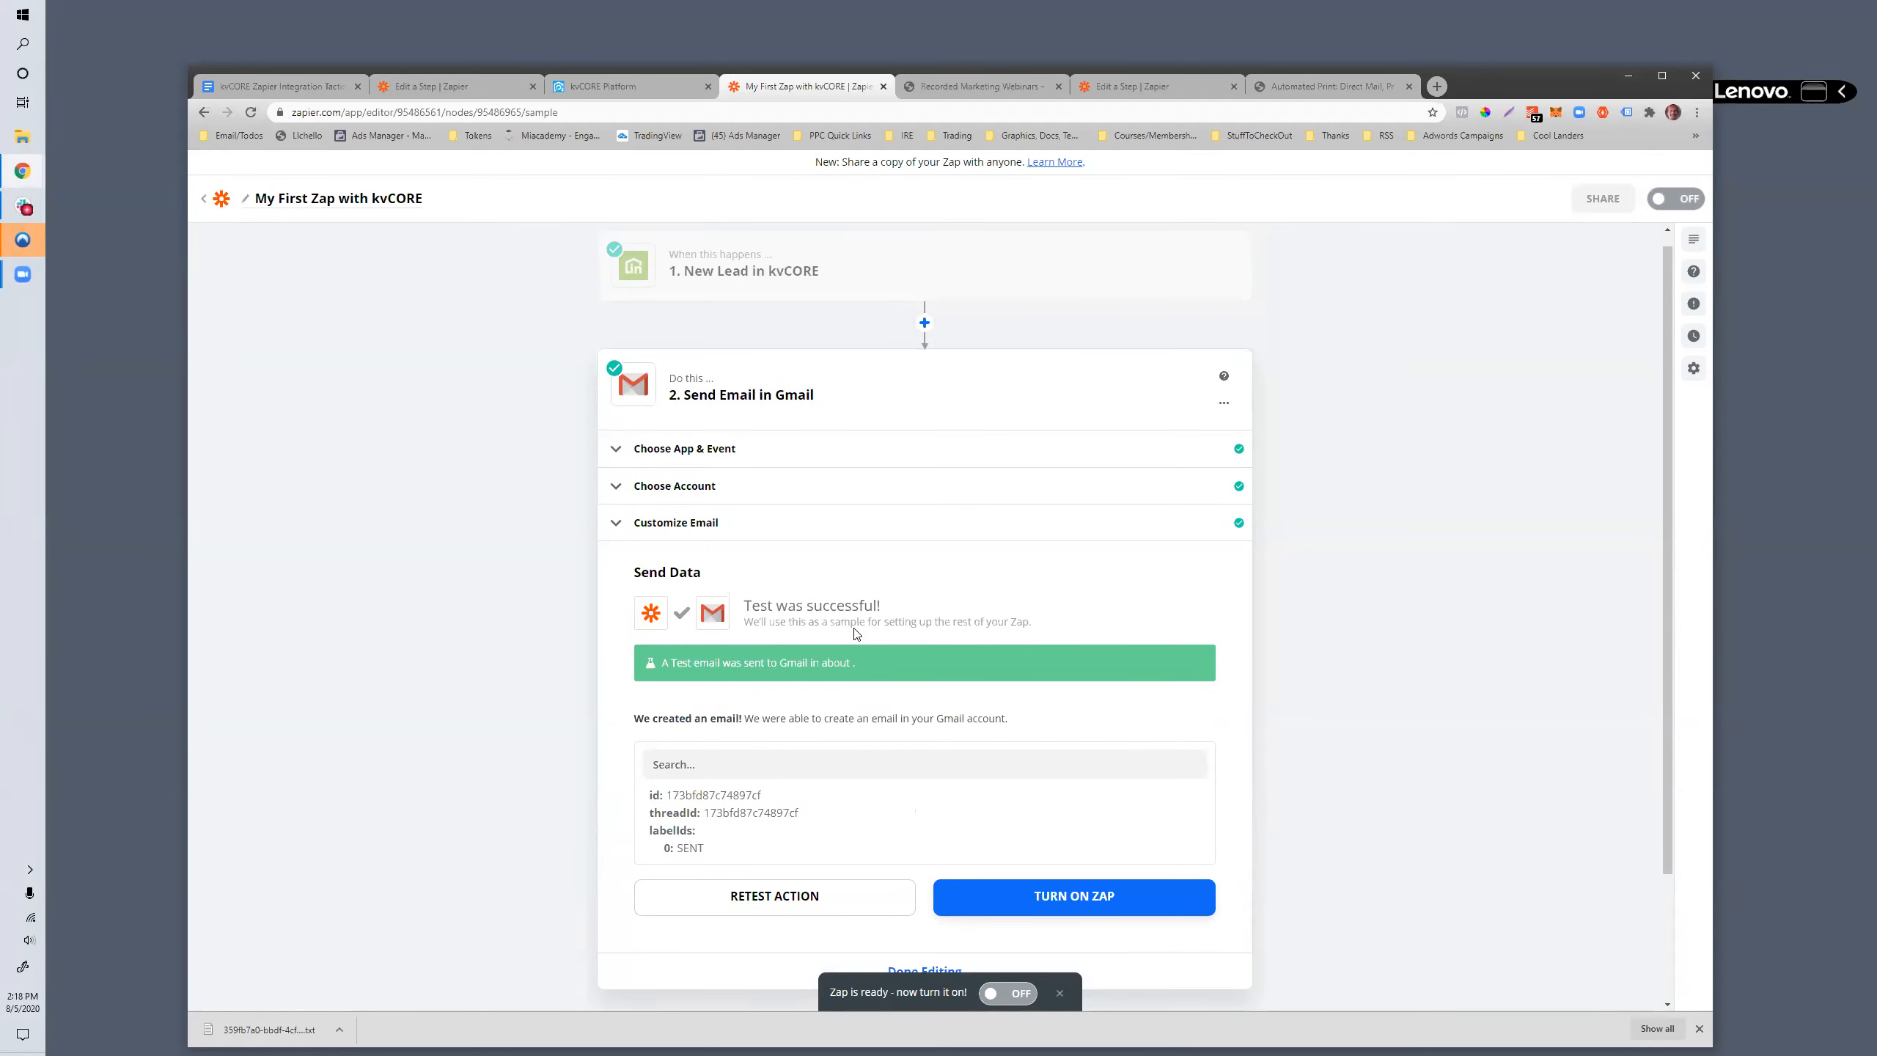
- Turn on the zap from the test result and finish editing the Gmail action
scroll(906, 696, "down", 2)
left_click(1072, 747)
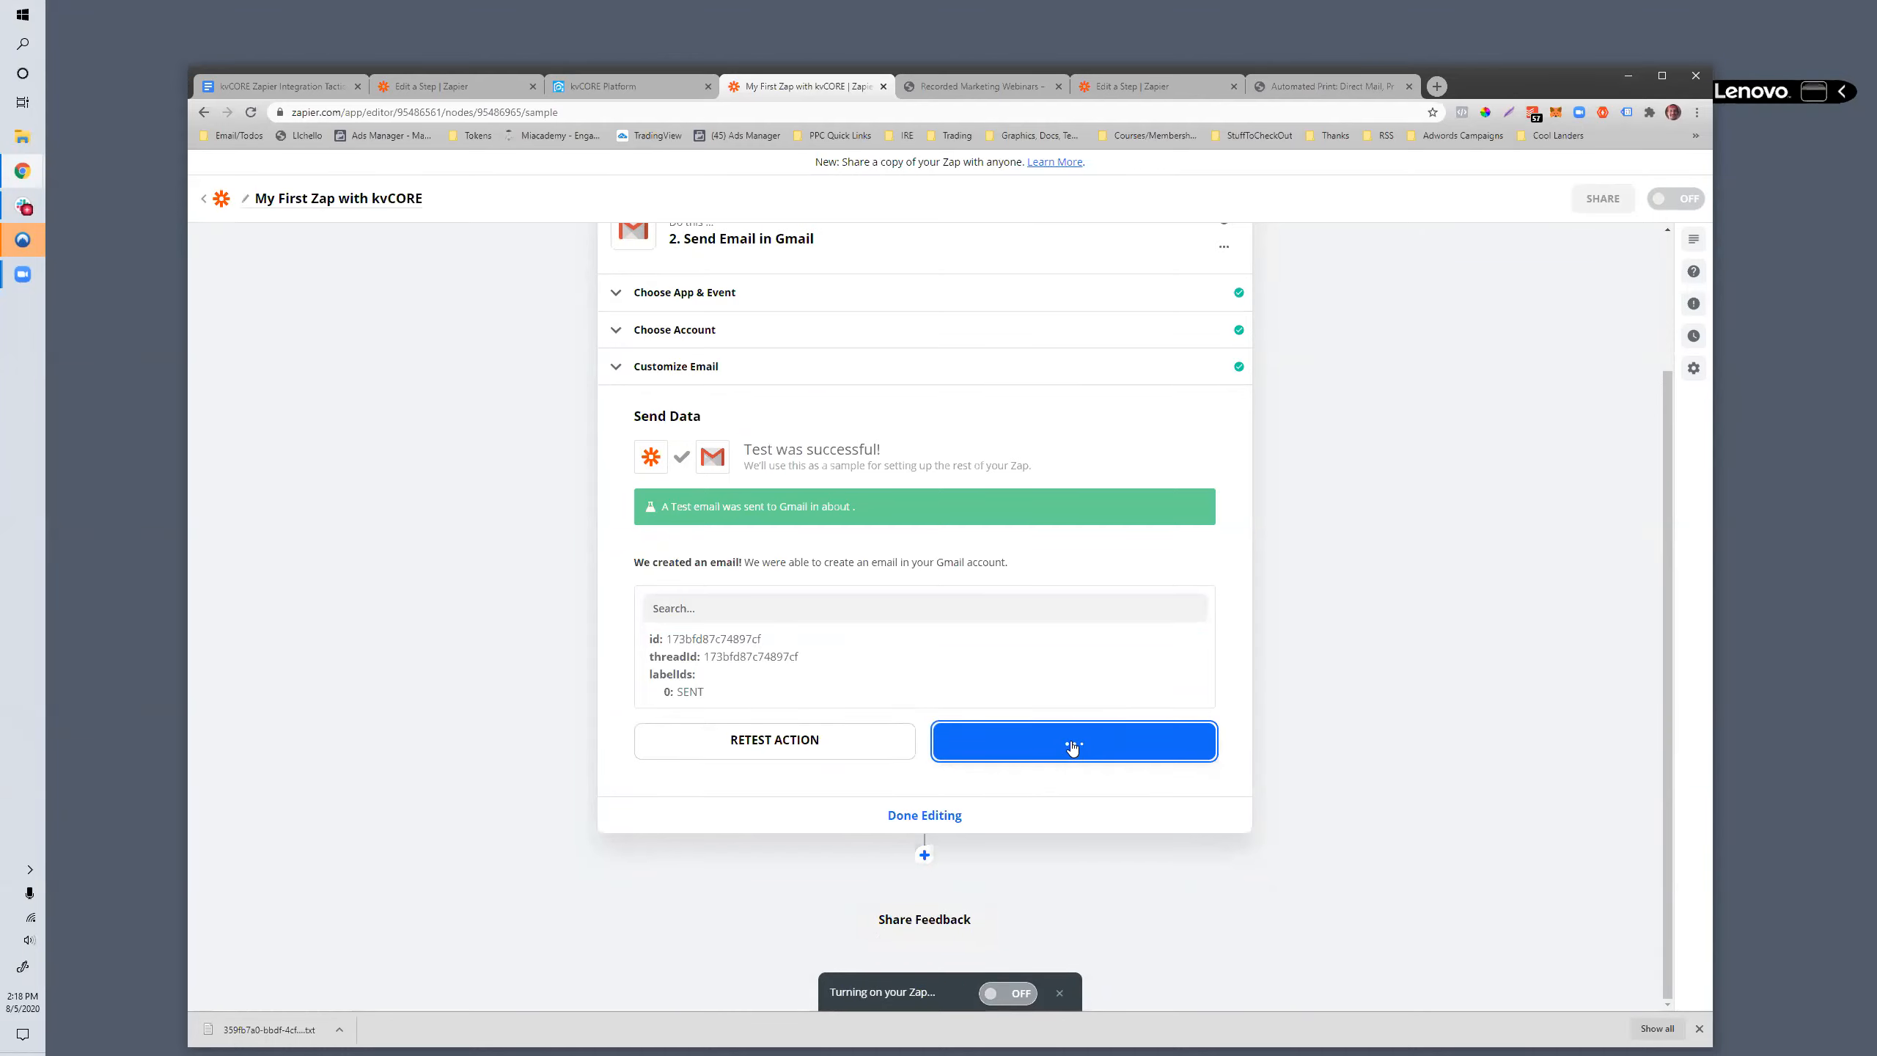
left_click(973, 817)
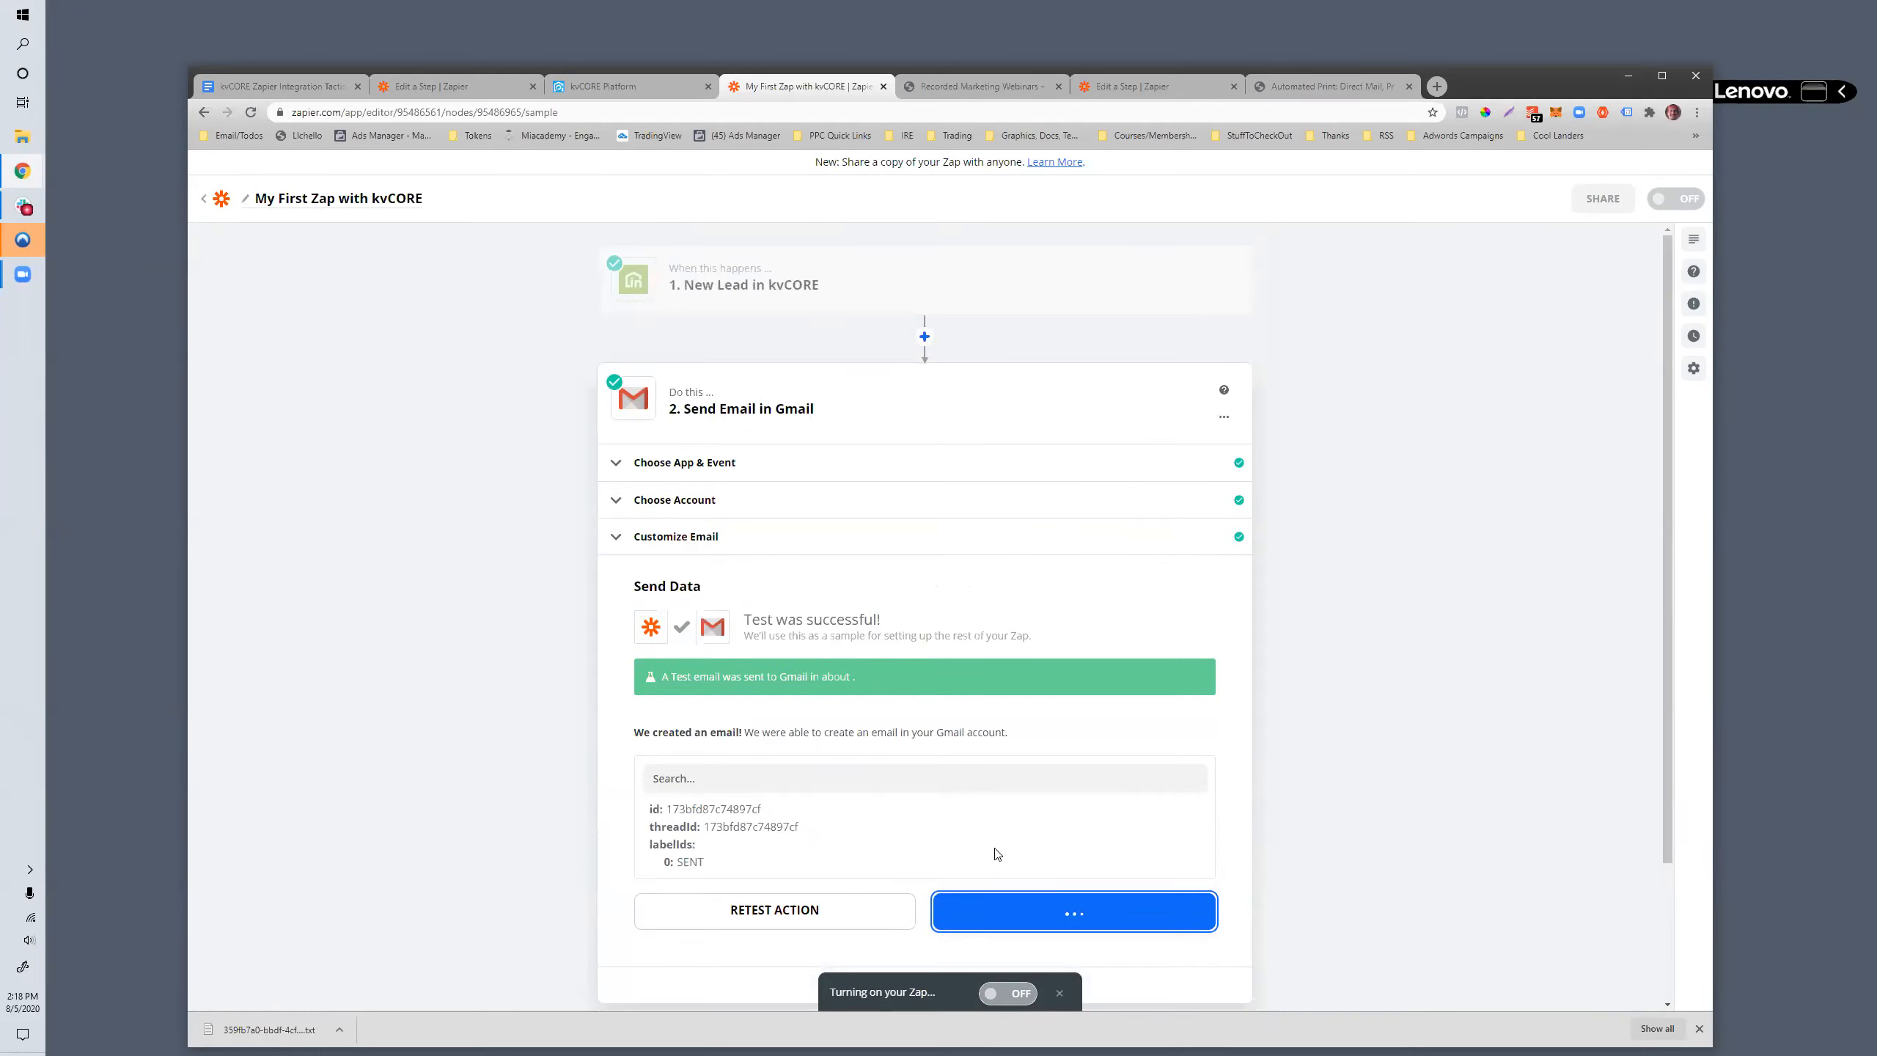
- Reopen the Gmail action's email setup, replace the To recipient with a different email address, and continue
left_click(712, 393)
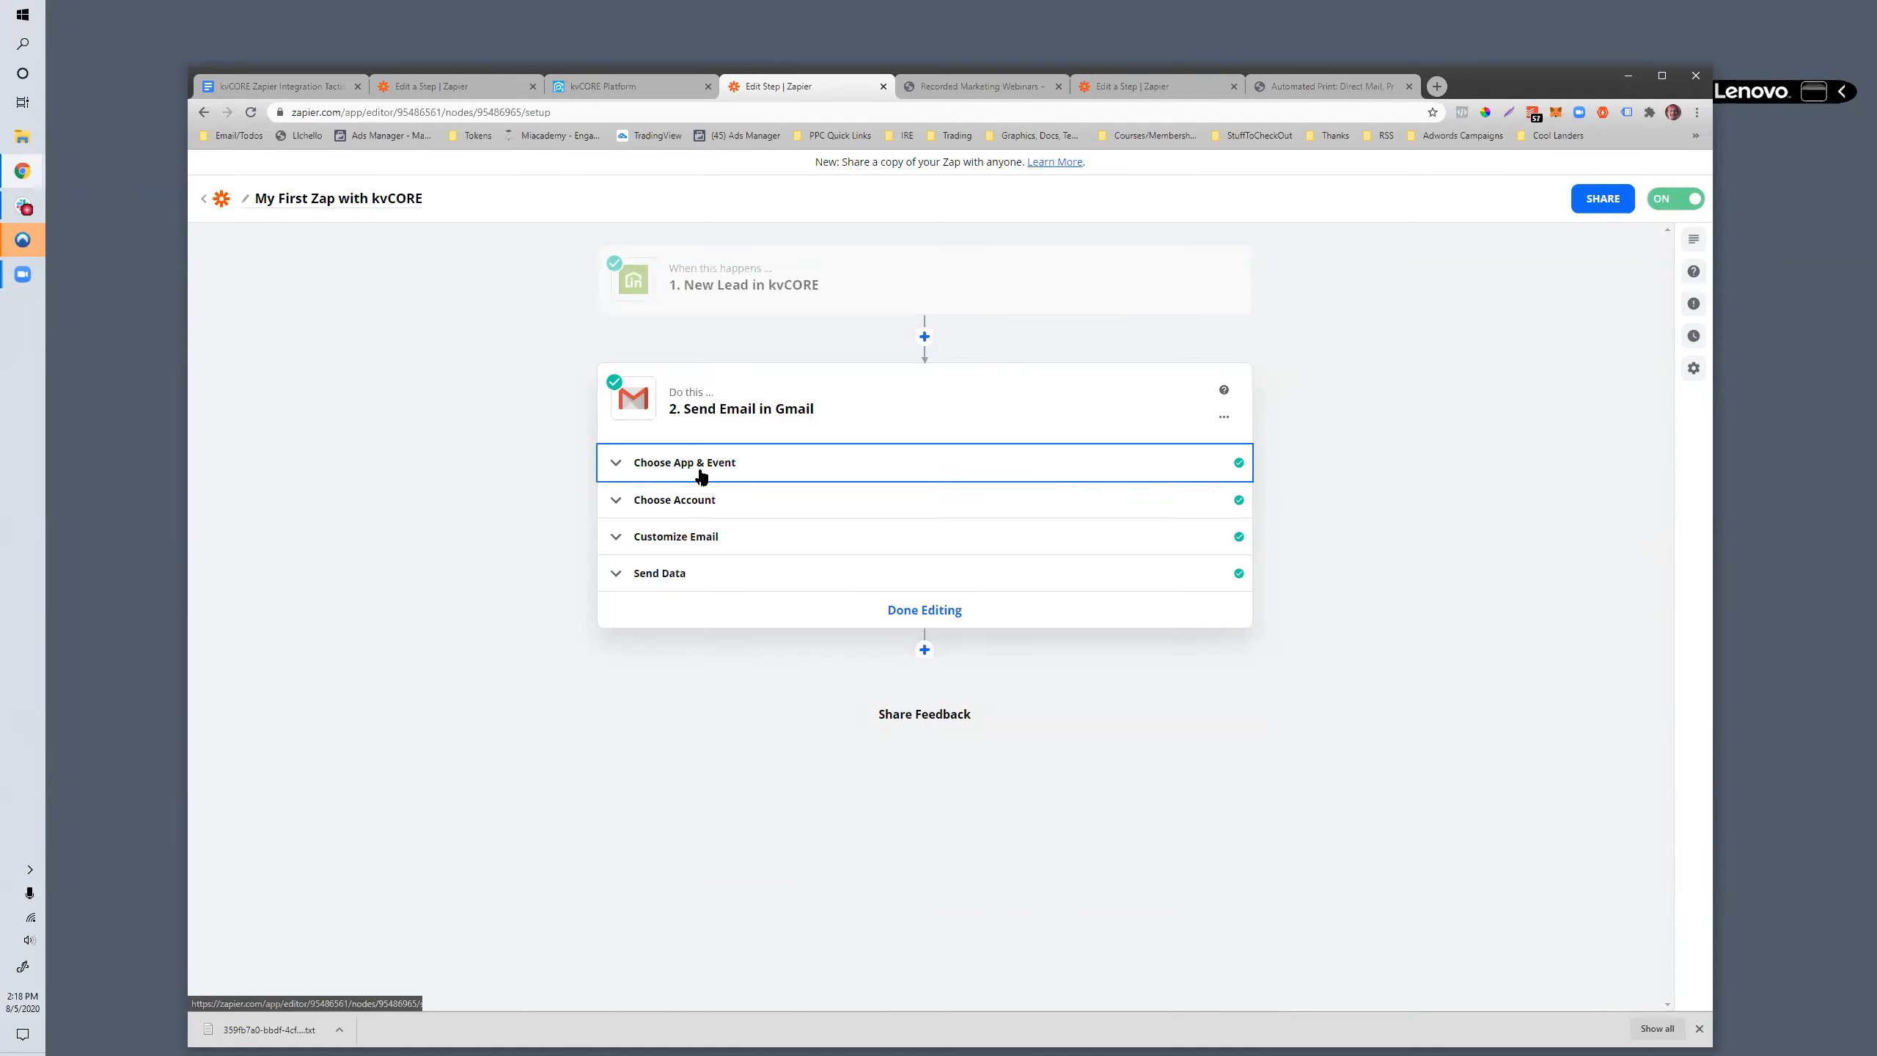
left_click(700, 474)
left_click(676, 700)
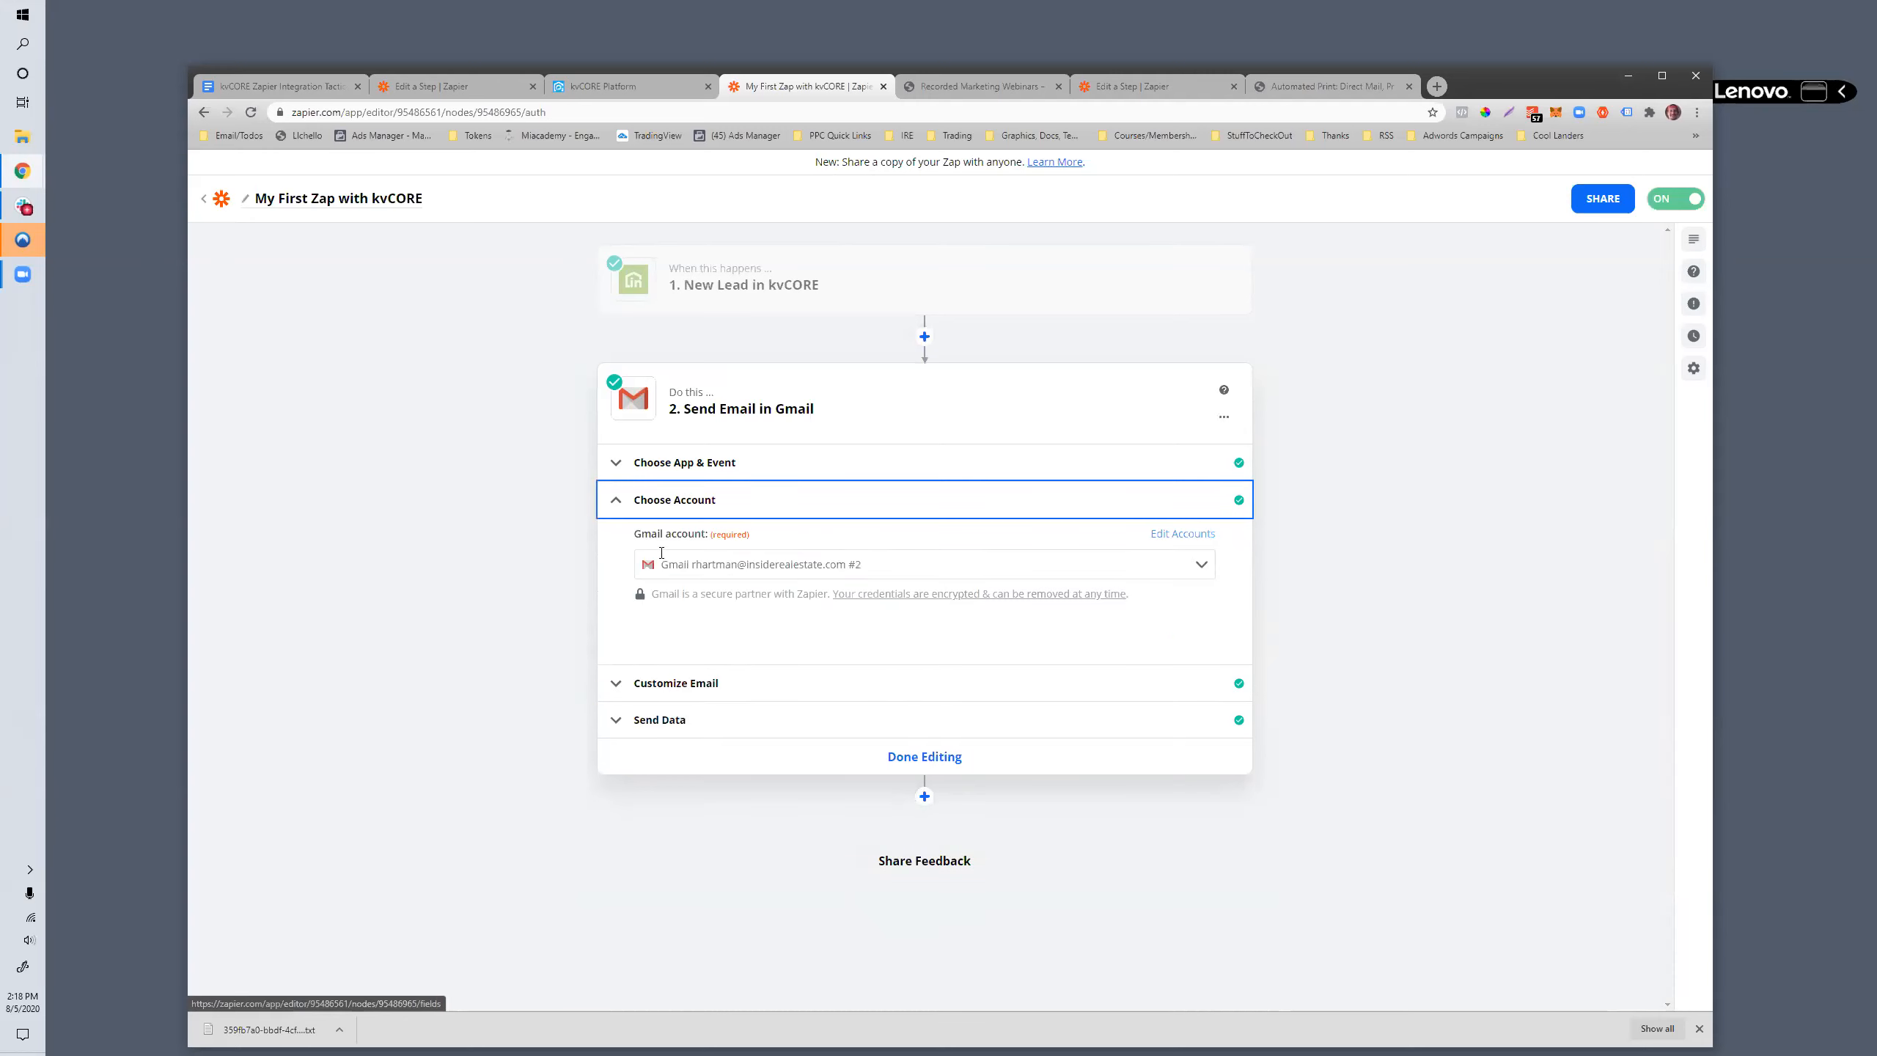
left_click(691, 685)
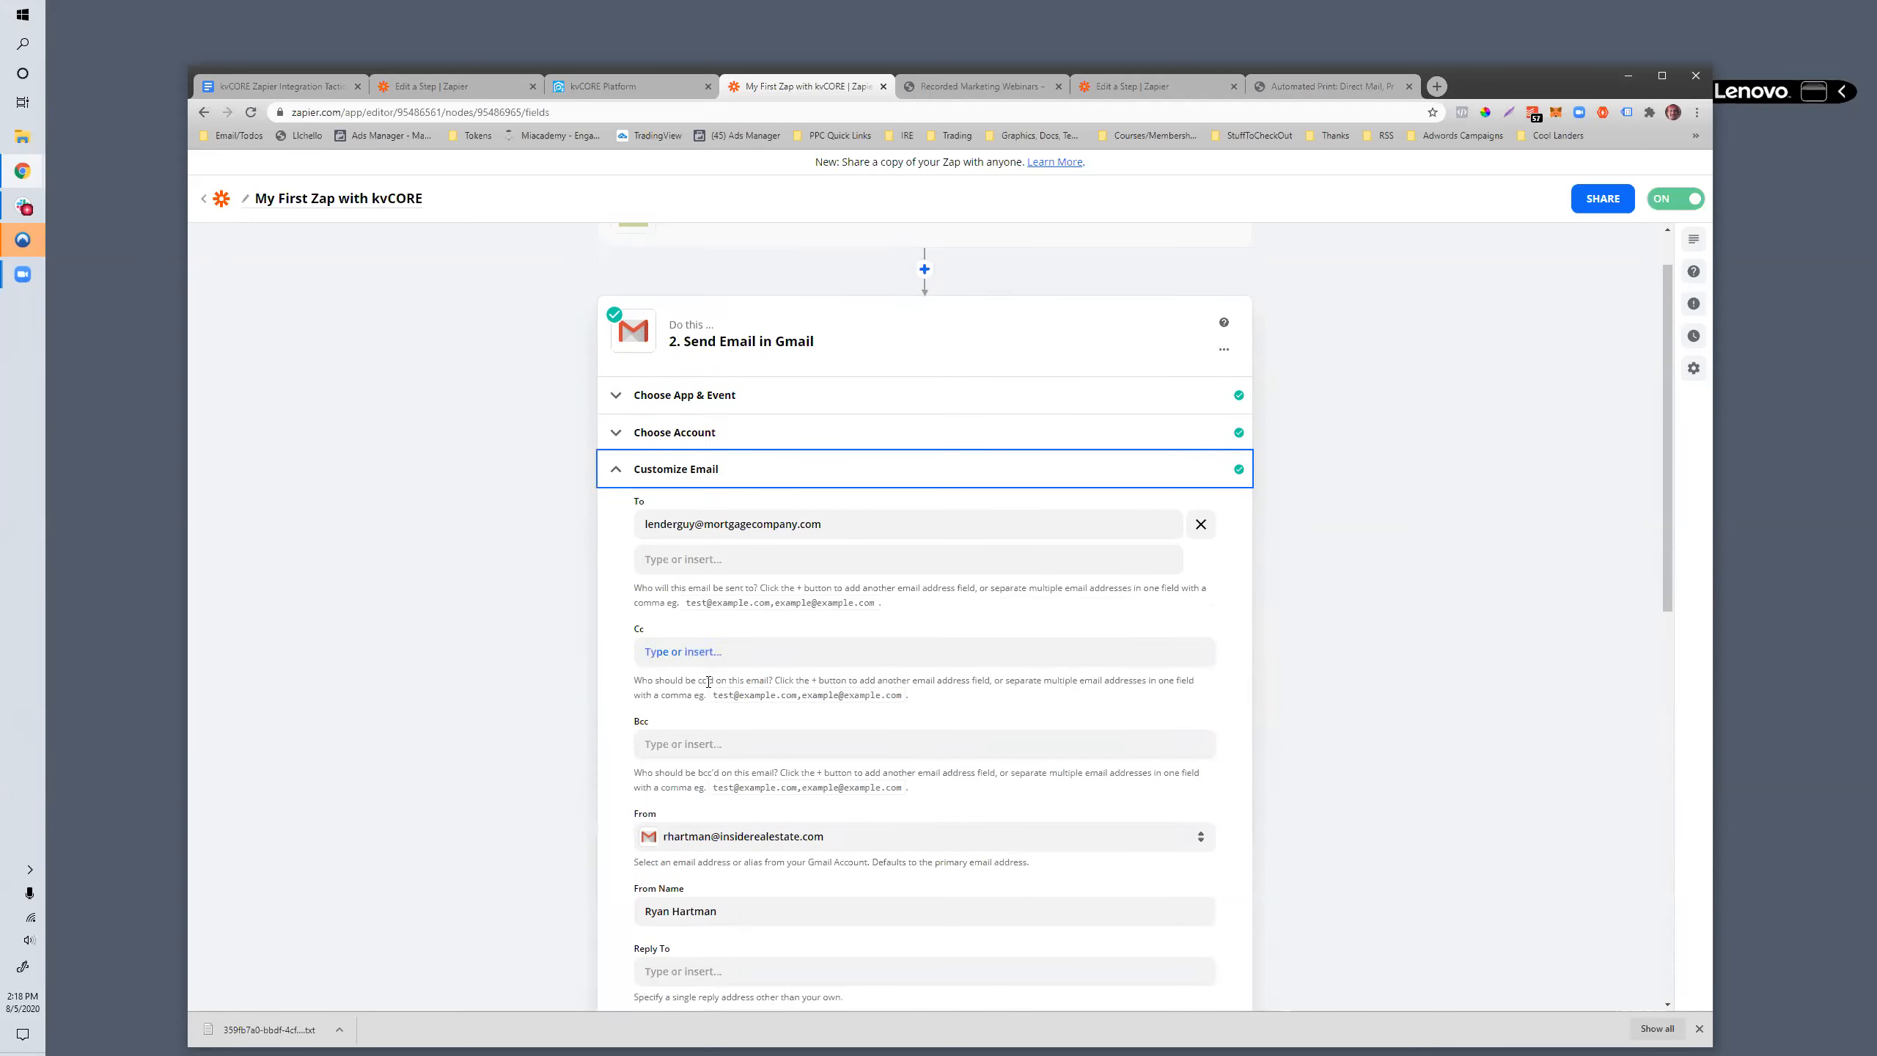
left_click_drag(849, 521, 621, 517)
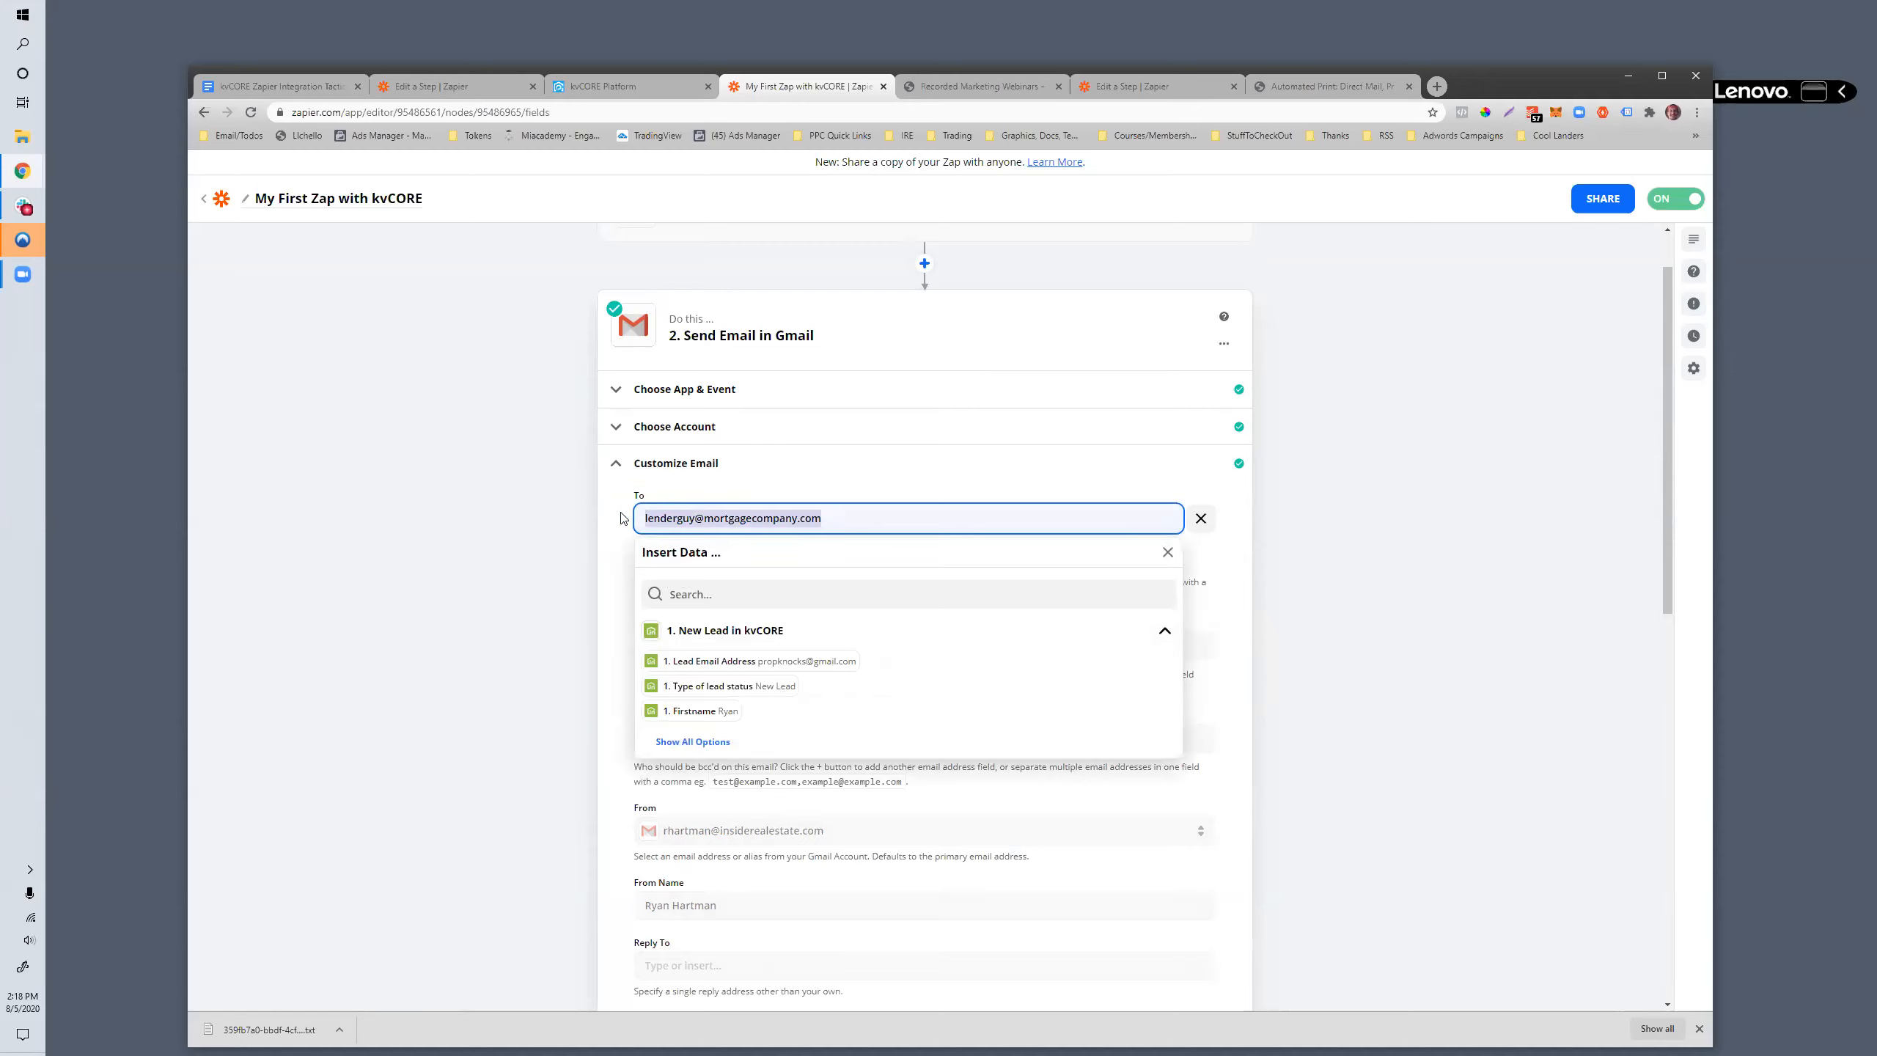
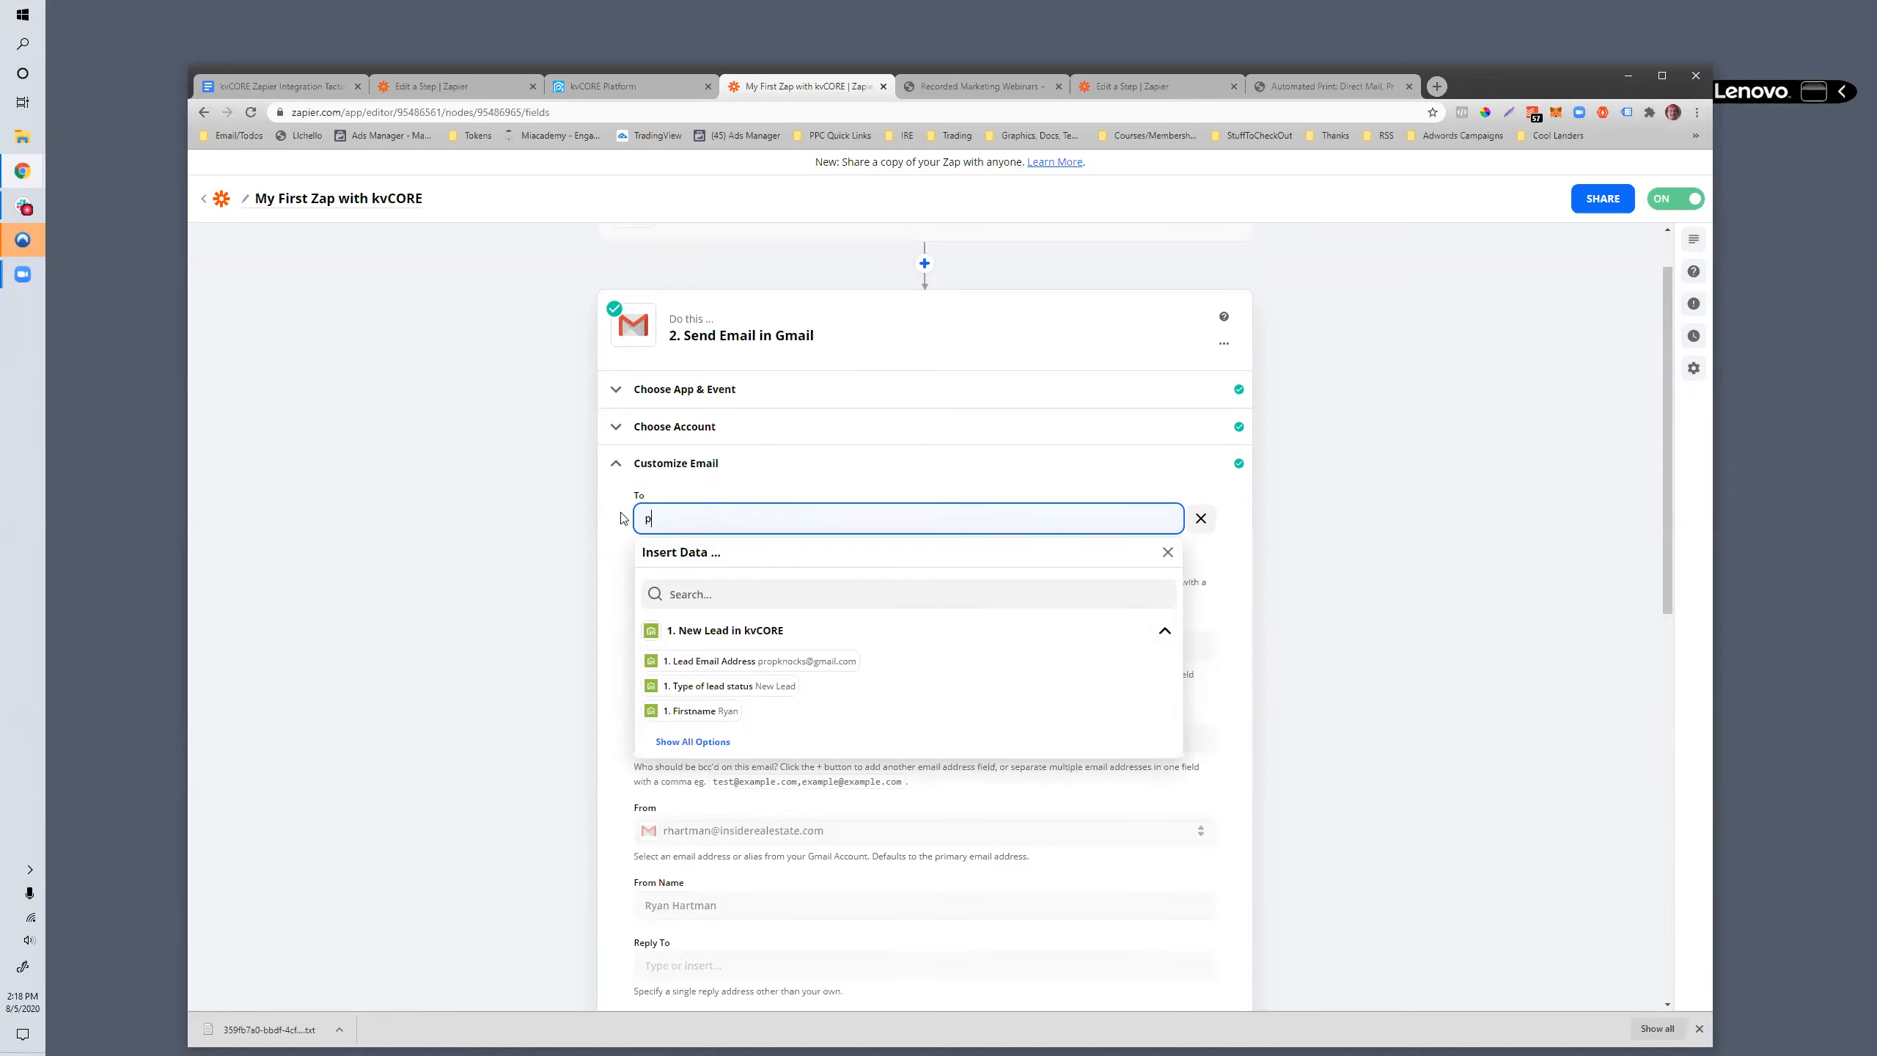
left_click(613, 577)
scroll(757, 614, "down", 4)
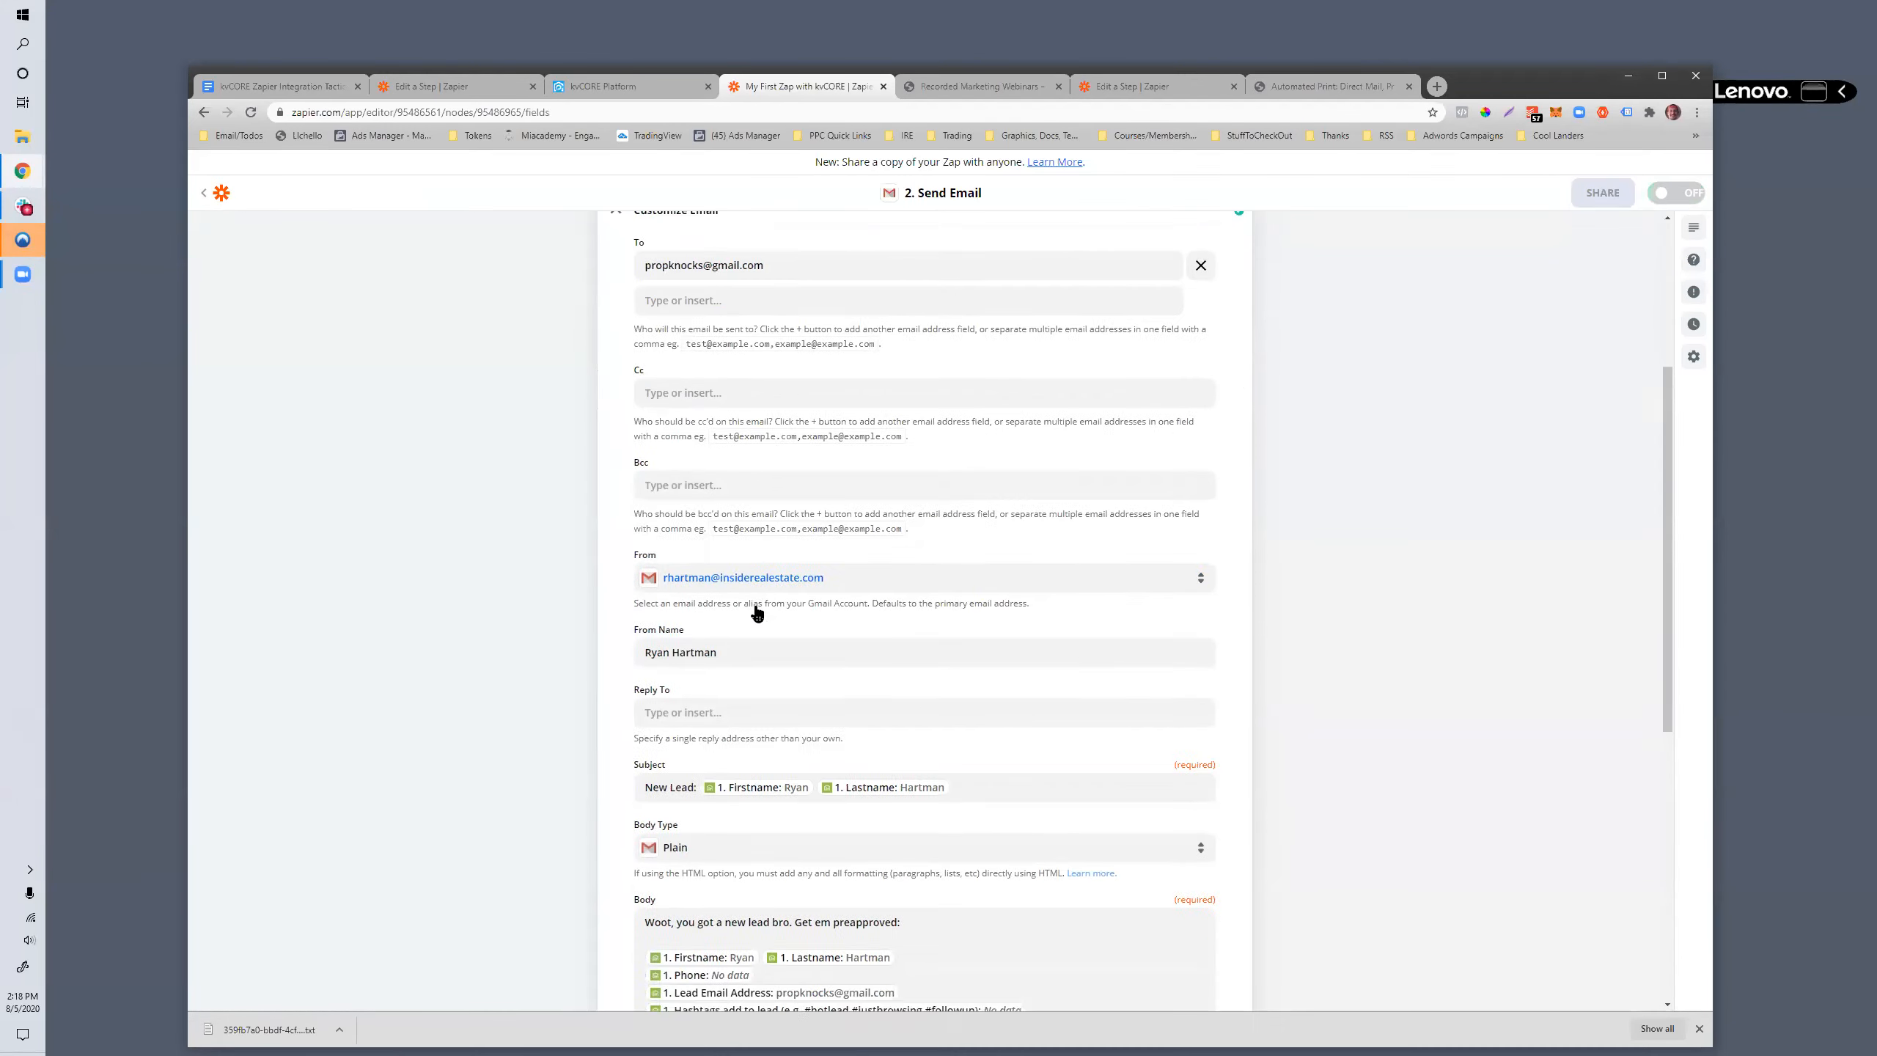
scroll(757, 614, "down", 10)
left_click(839, 790)
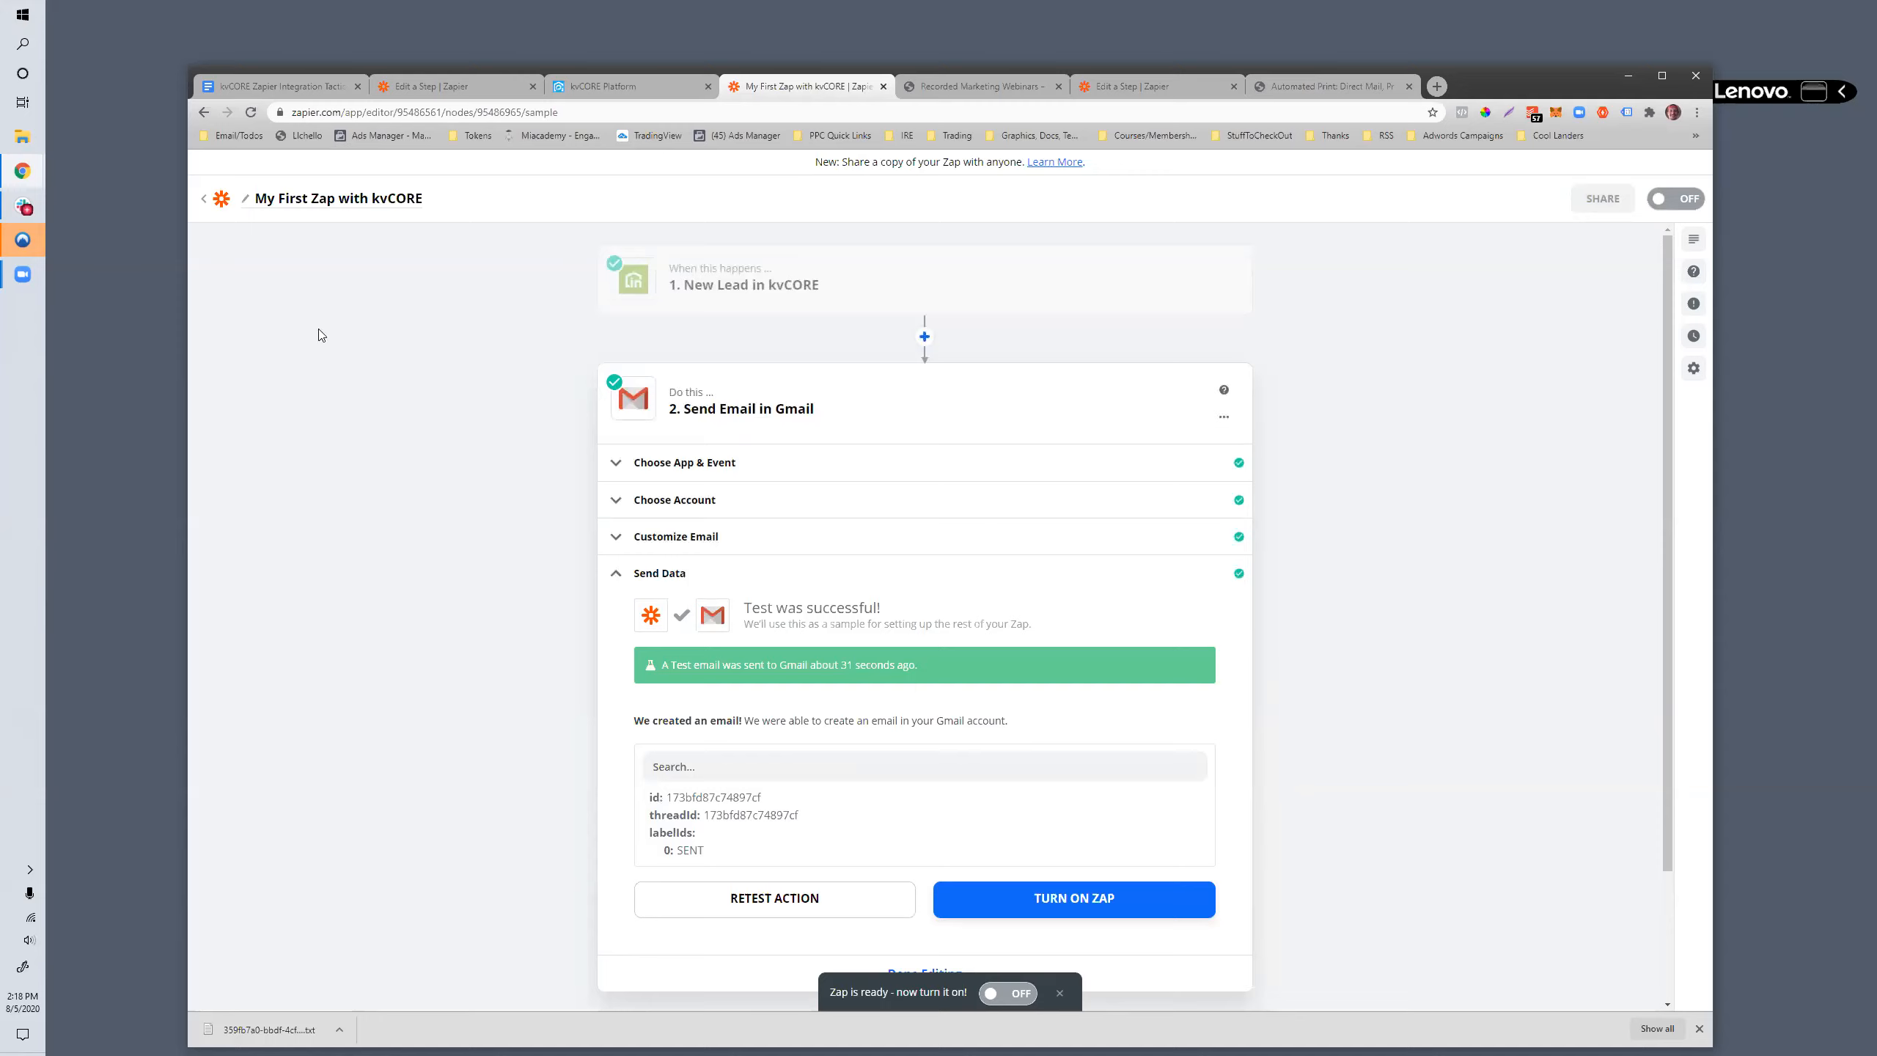
- Go over the kvCORE trigger and Gmail action, finish editing them, and turn the zap on again
left_click(695, 288)
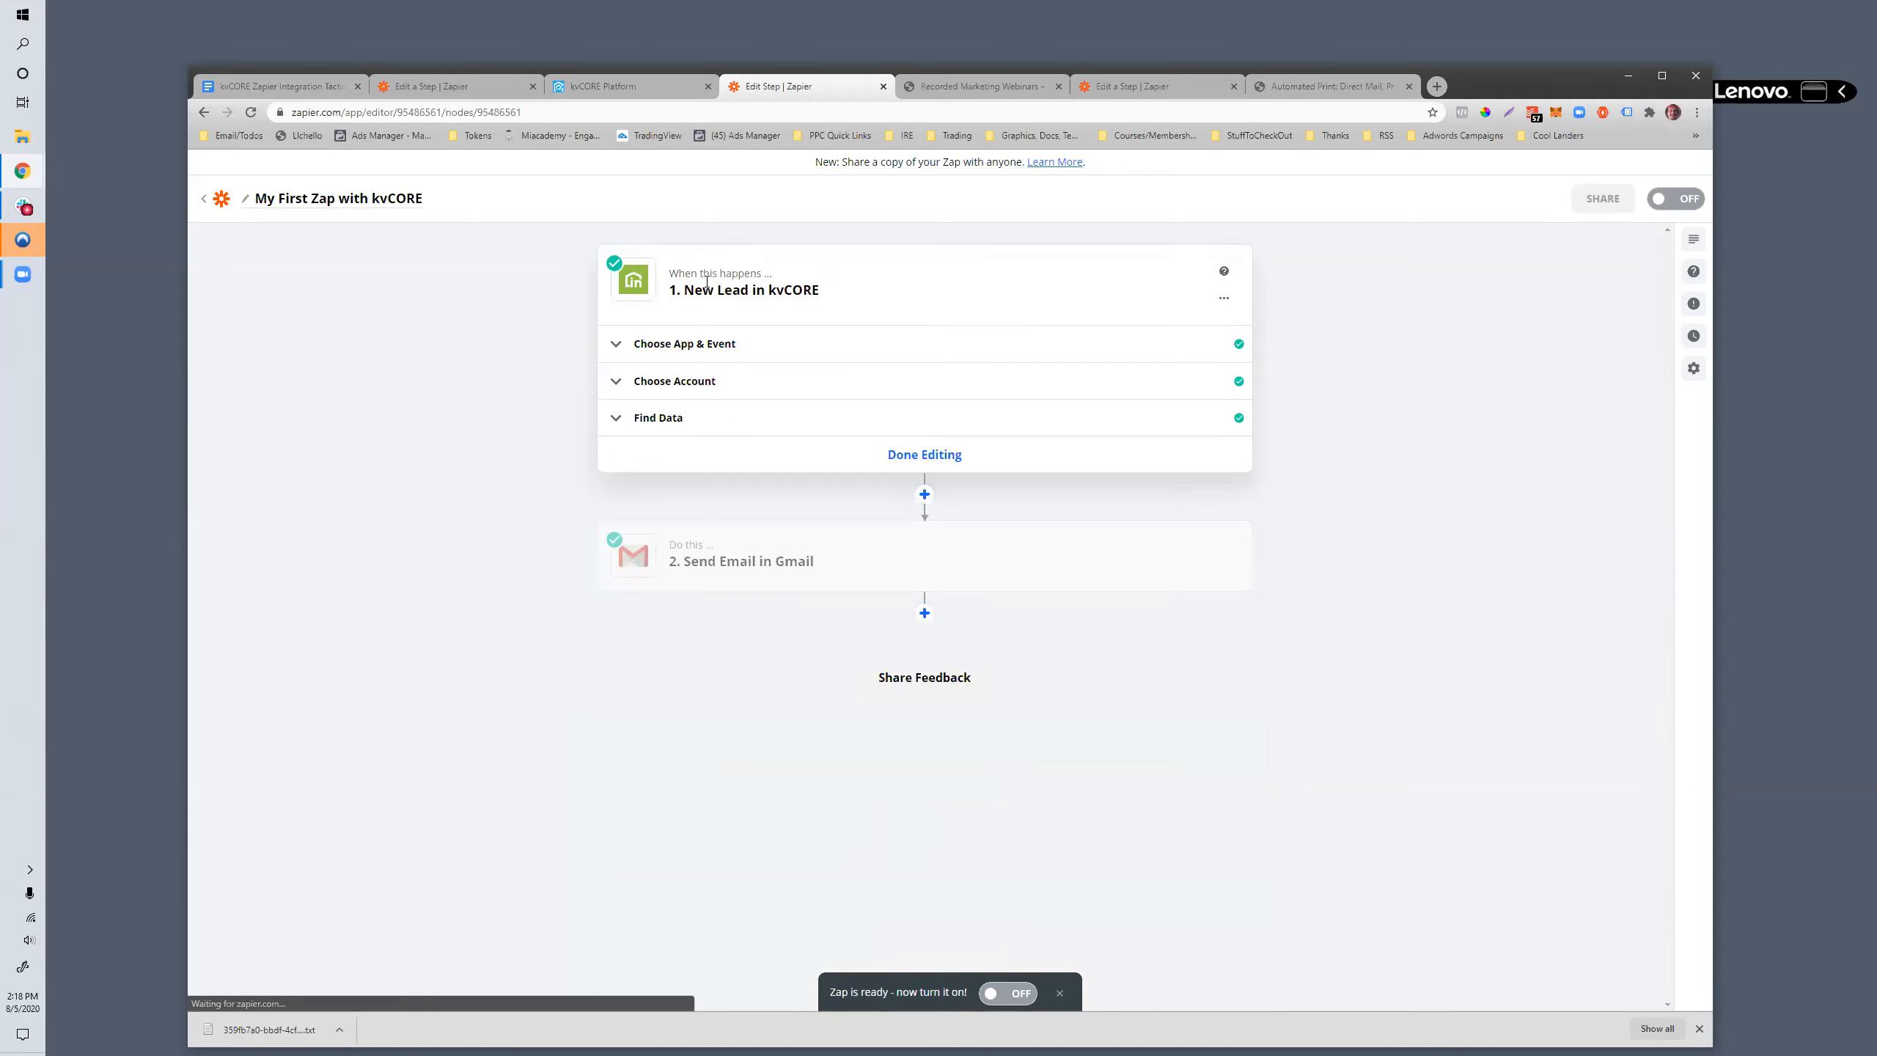
left_click_drag(824, 292, 678, 292)
left_click(440, 666)
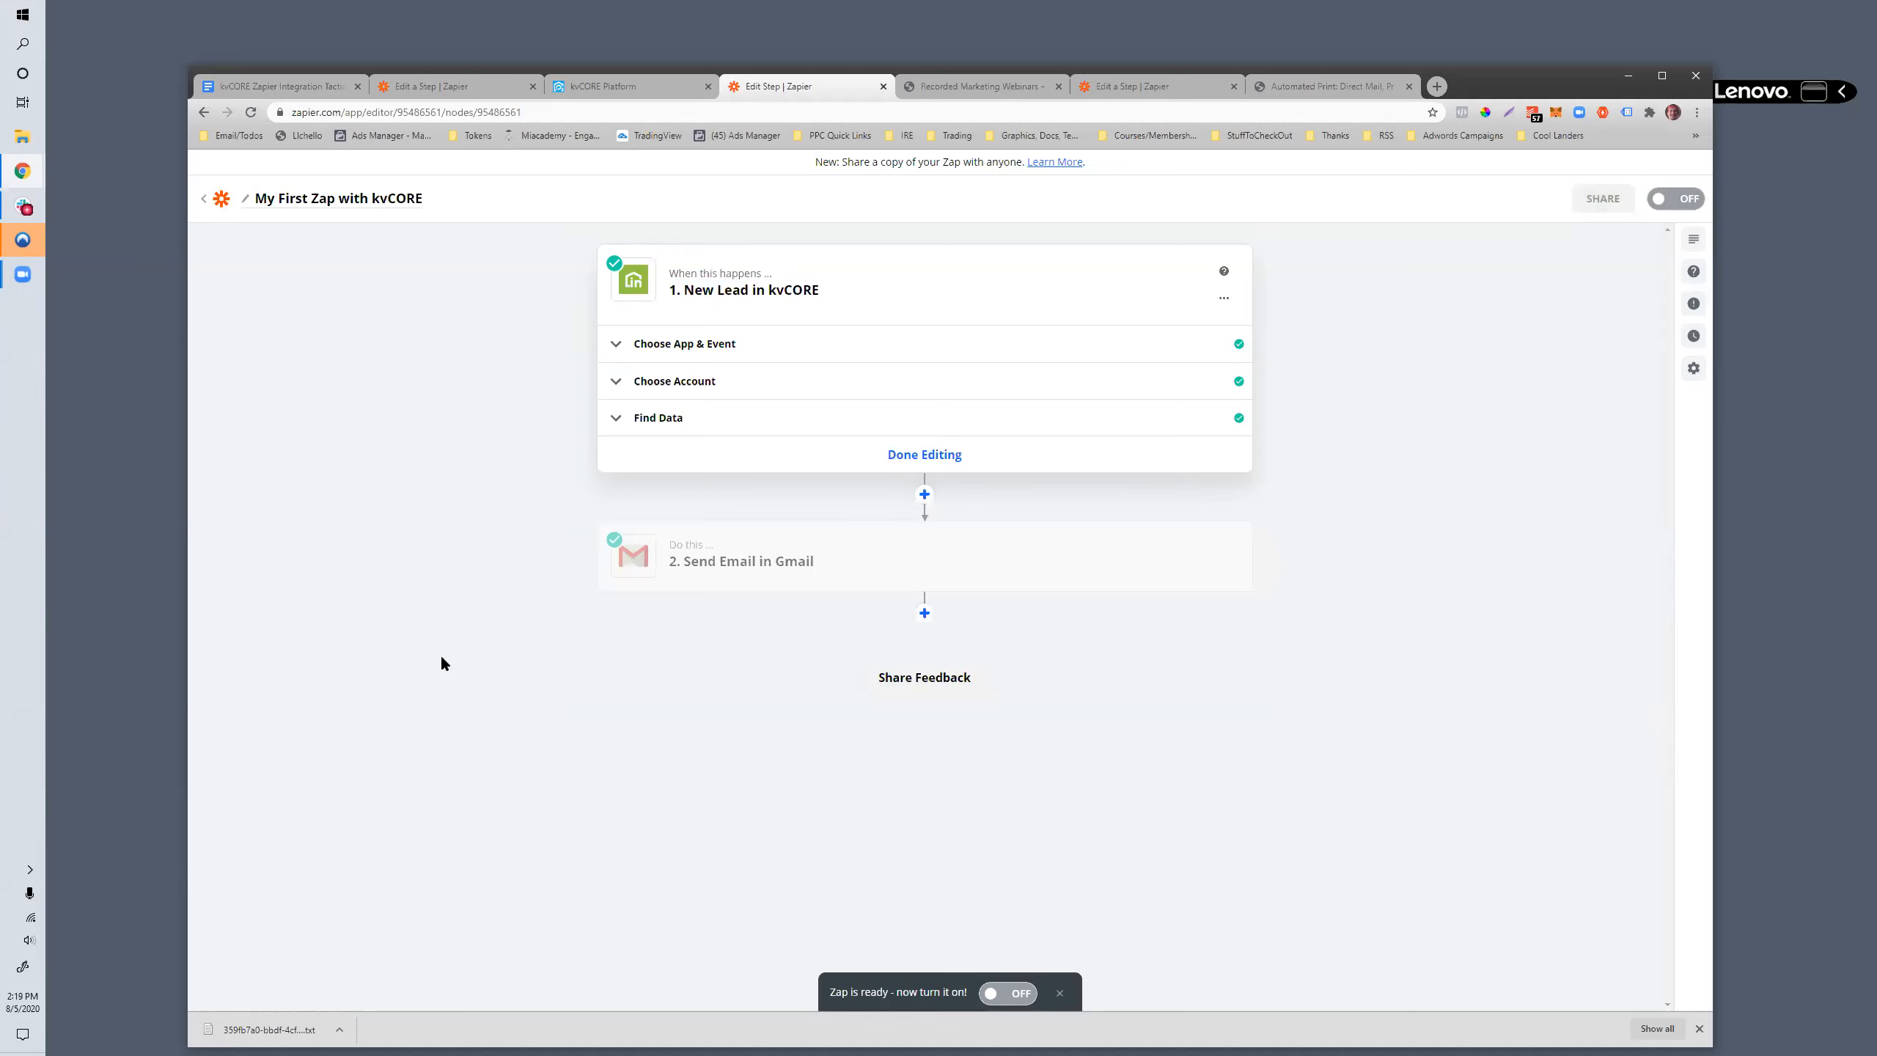
left_click(732, 558)
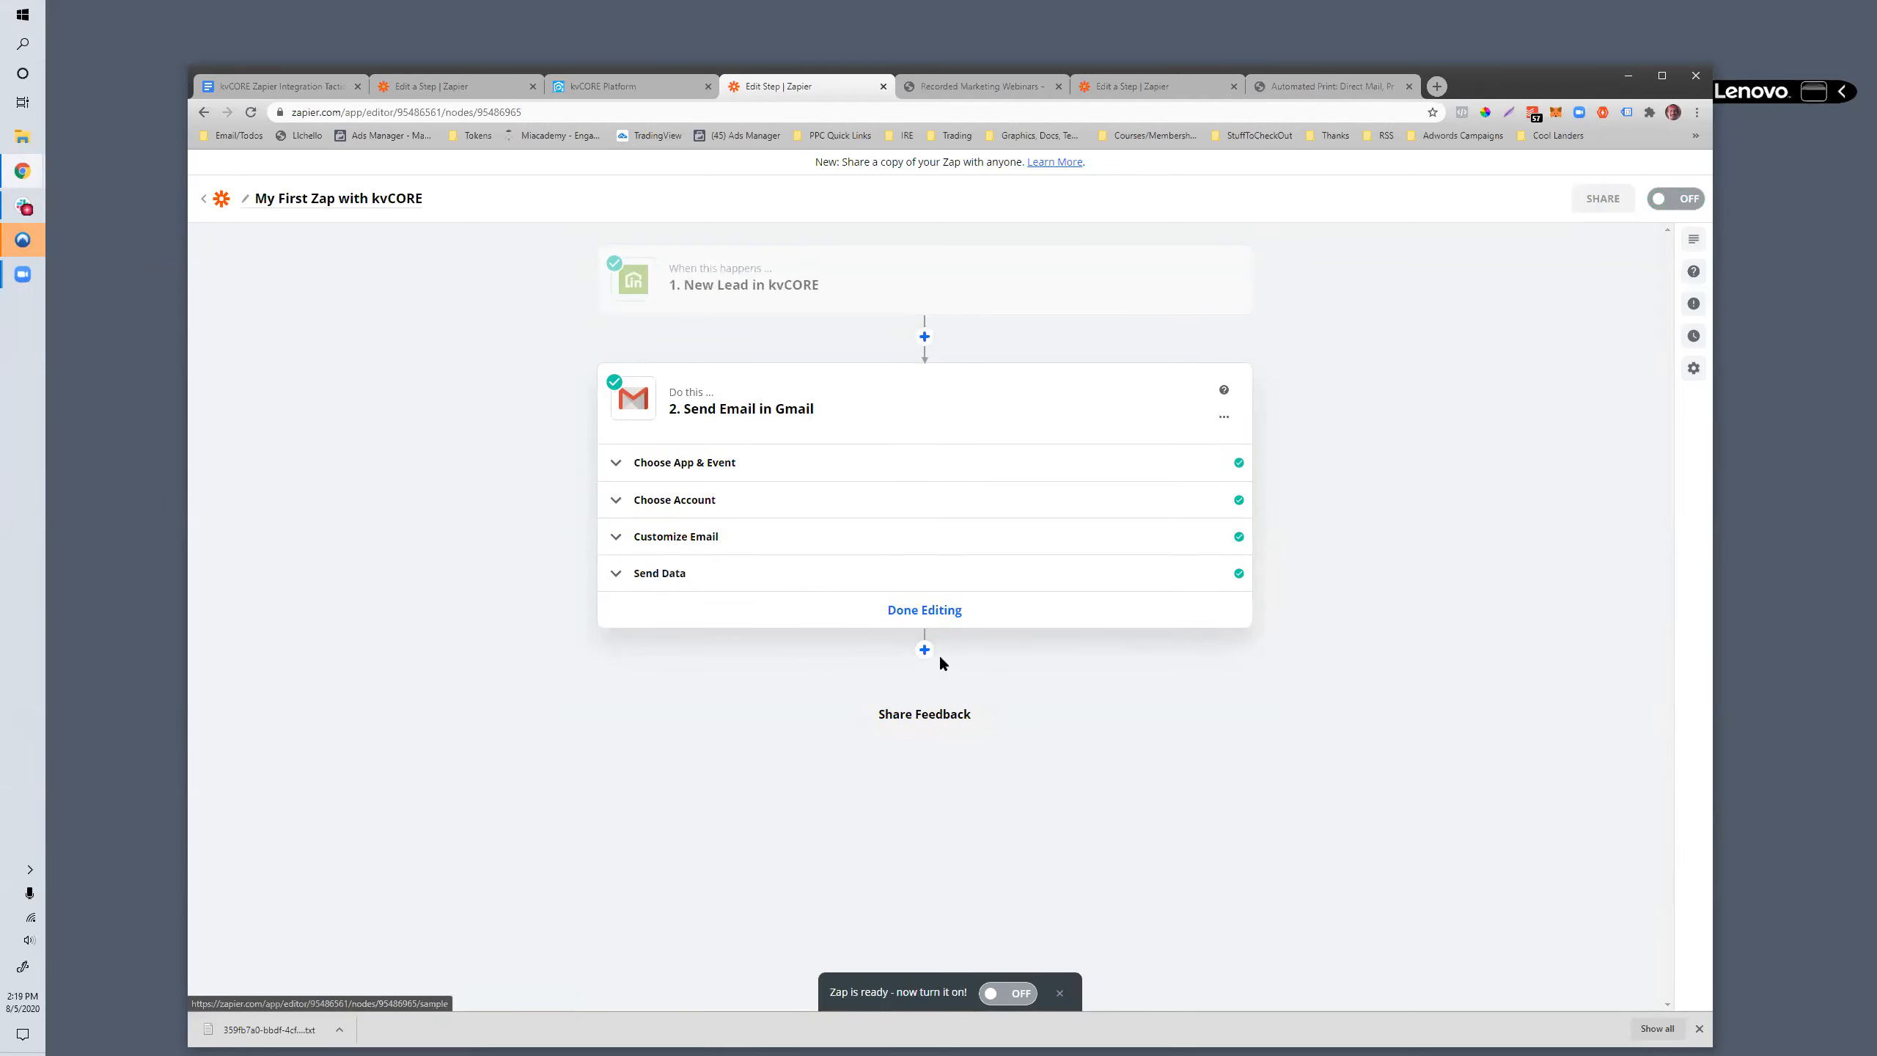
left_click(908, 611)
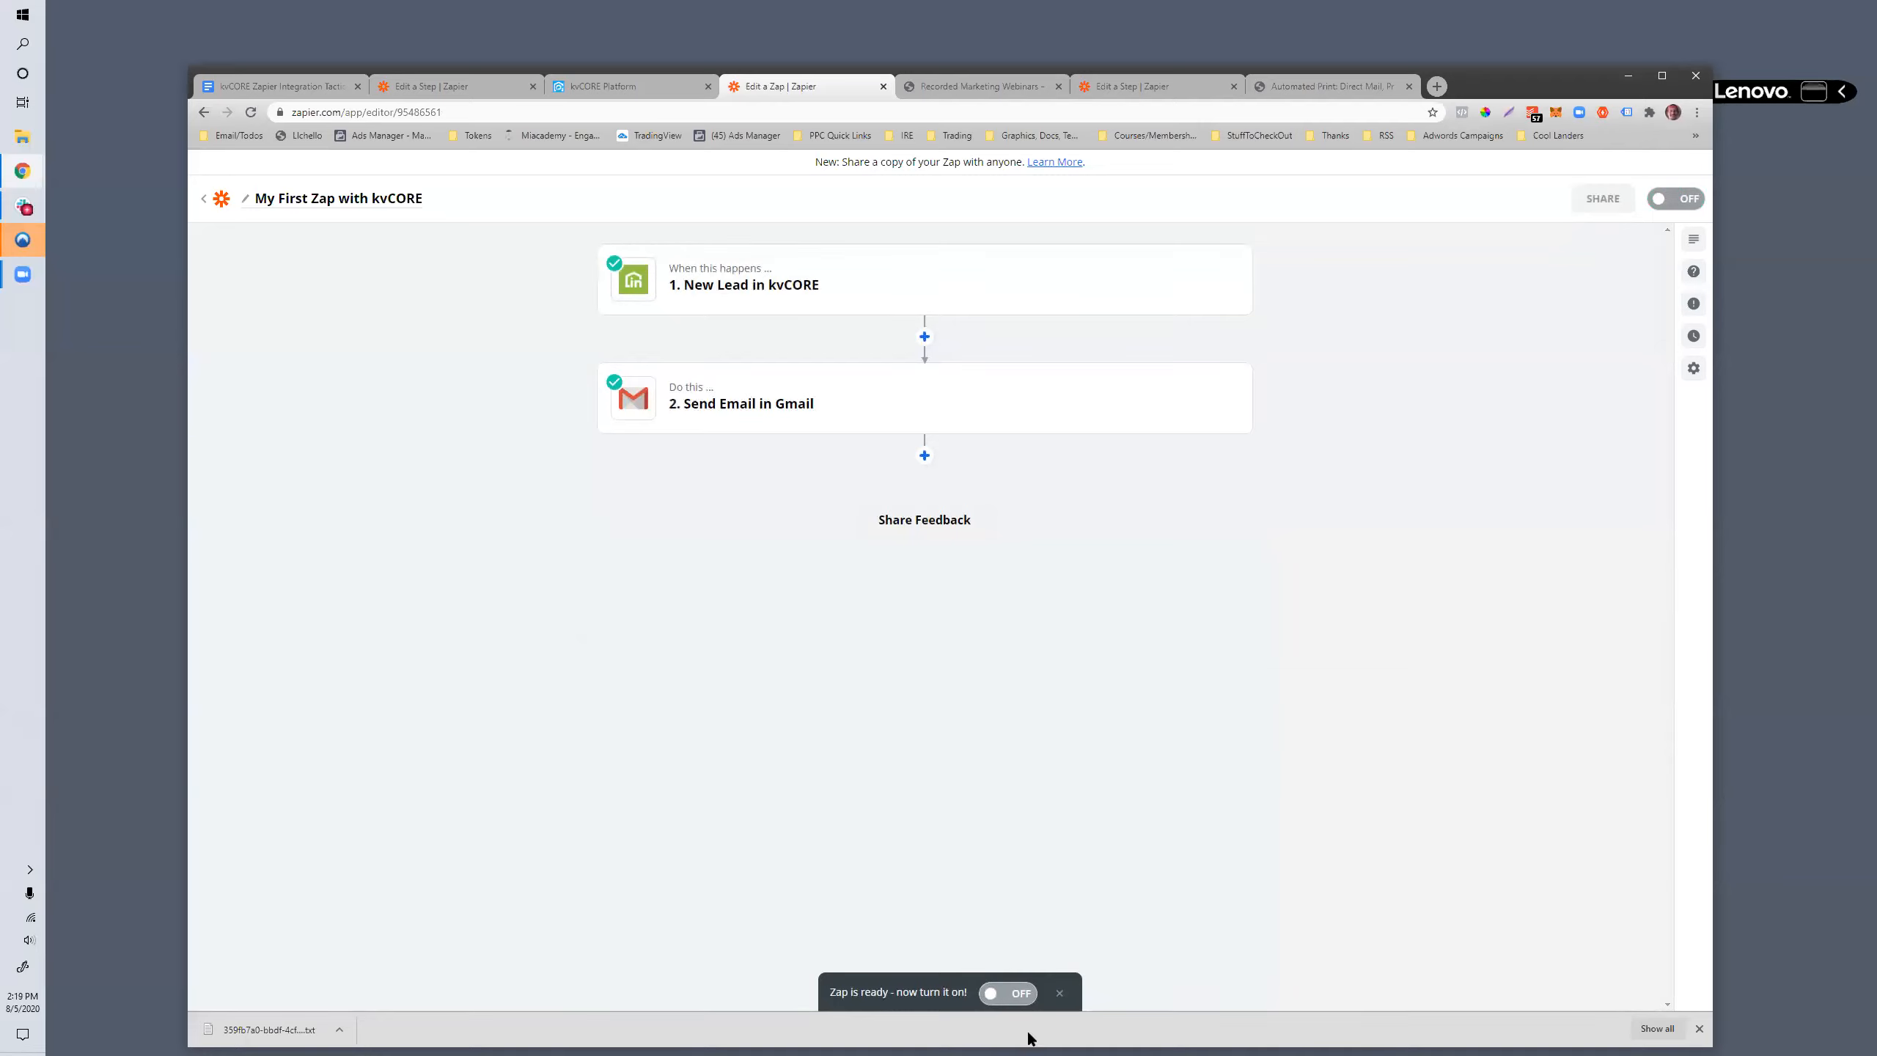
left_click(995, 994)
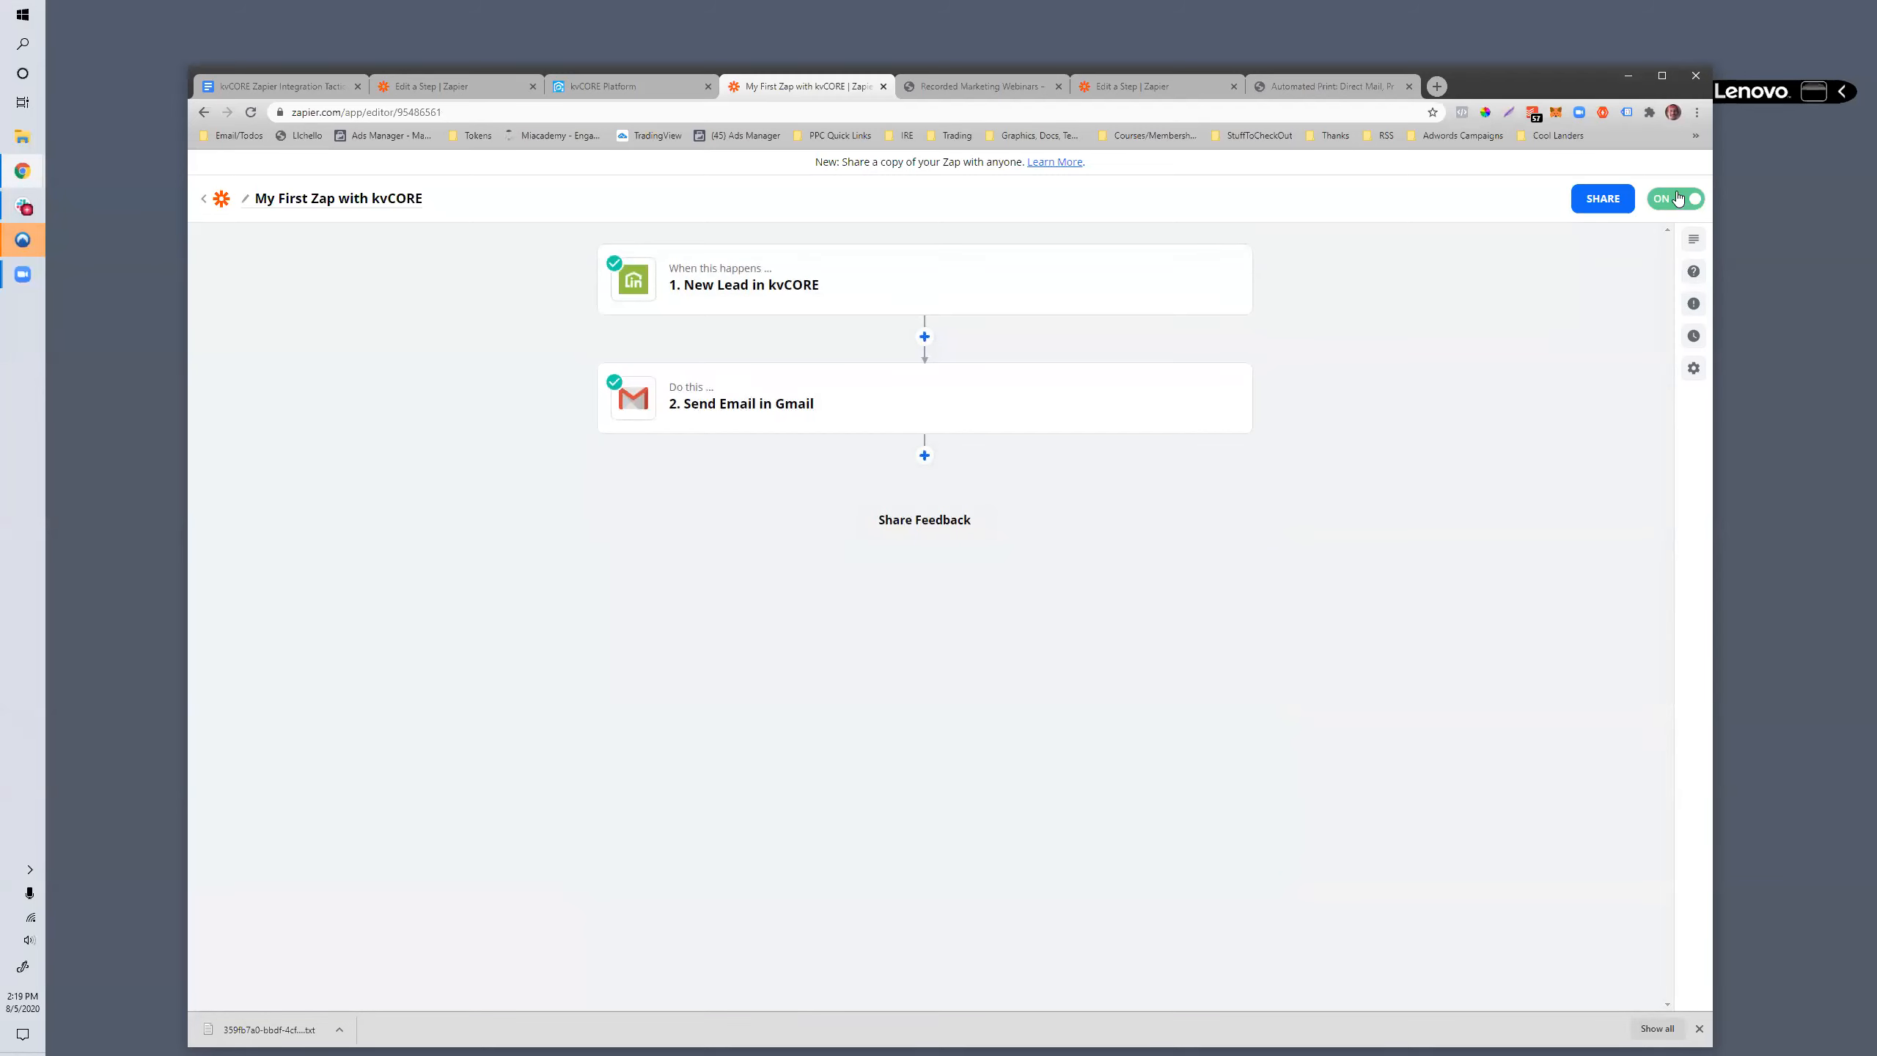
- Rename the zap as "Lender Demo kvcore webinar"
left_click(304, 195)
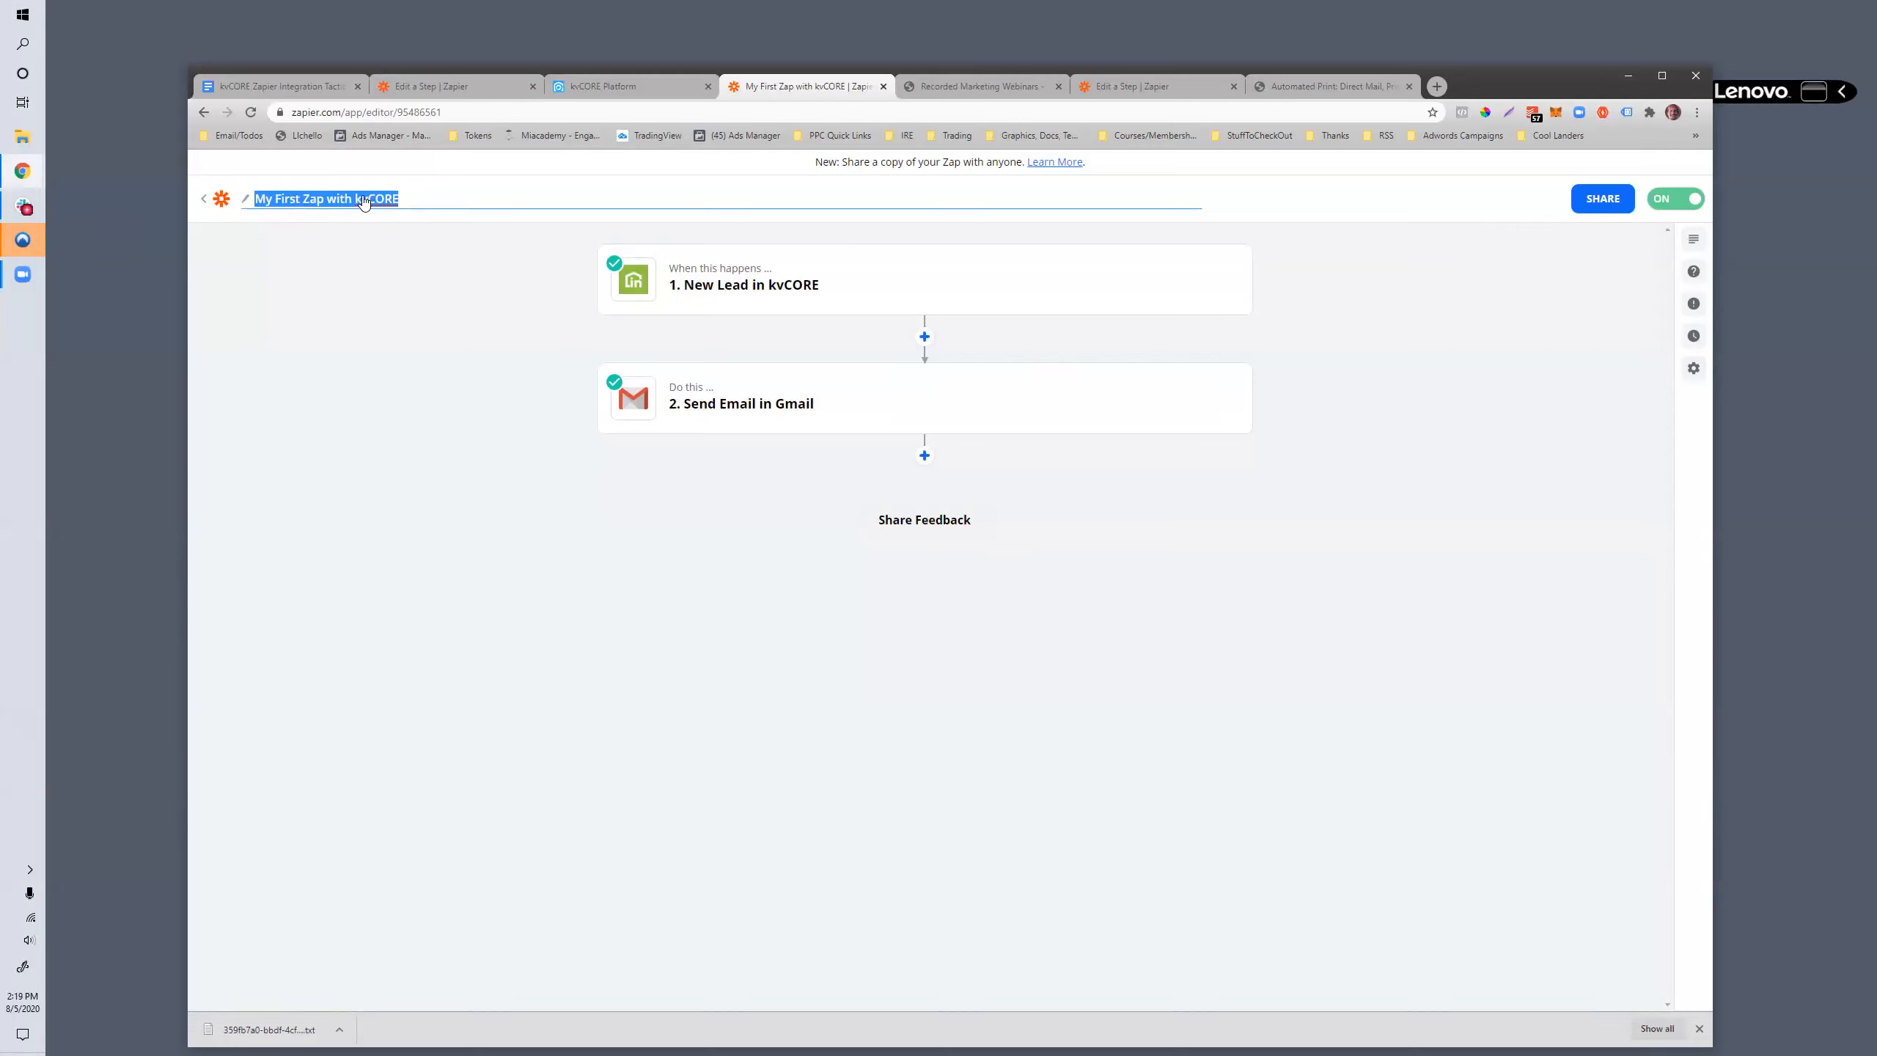
type("Lender Demo kvcore webinar")
left_click(793, 566)
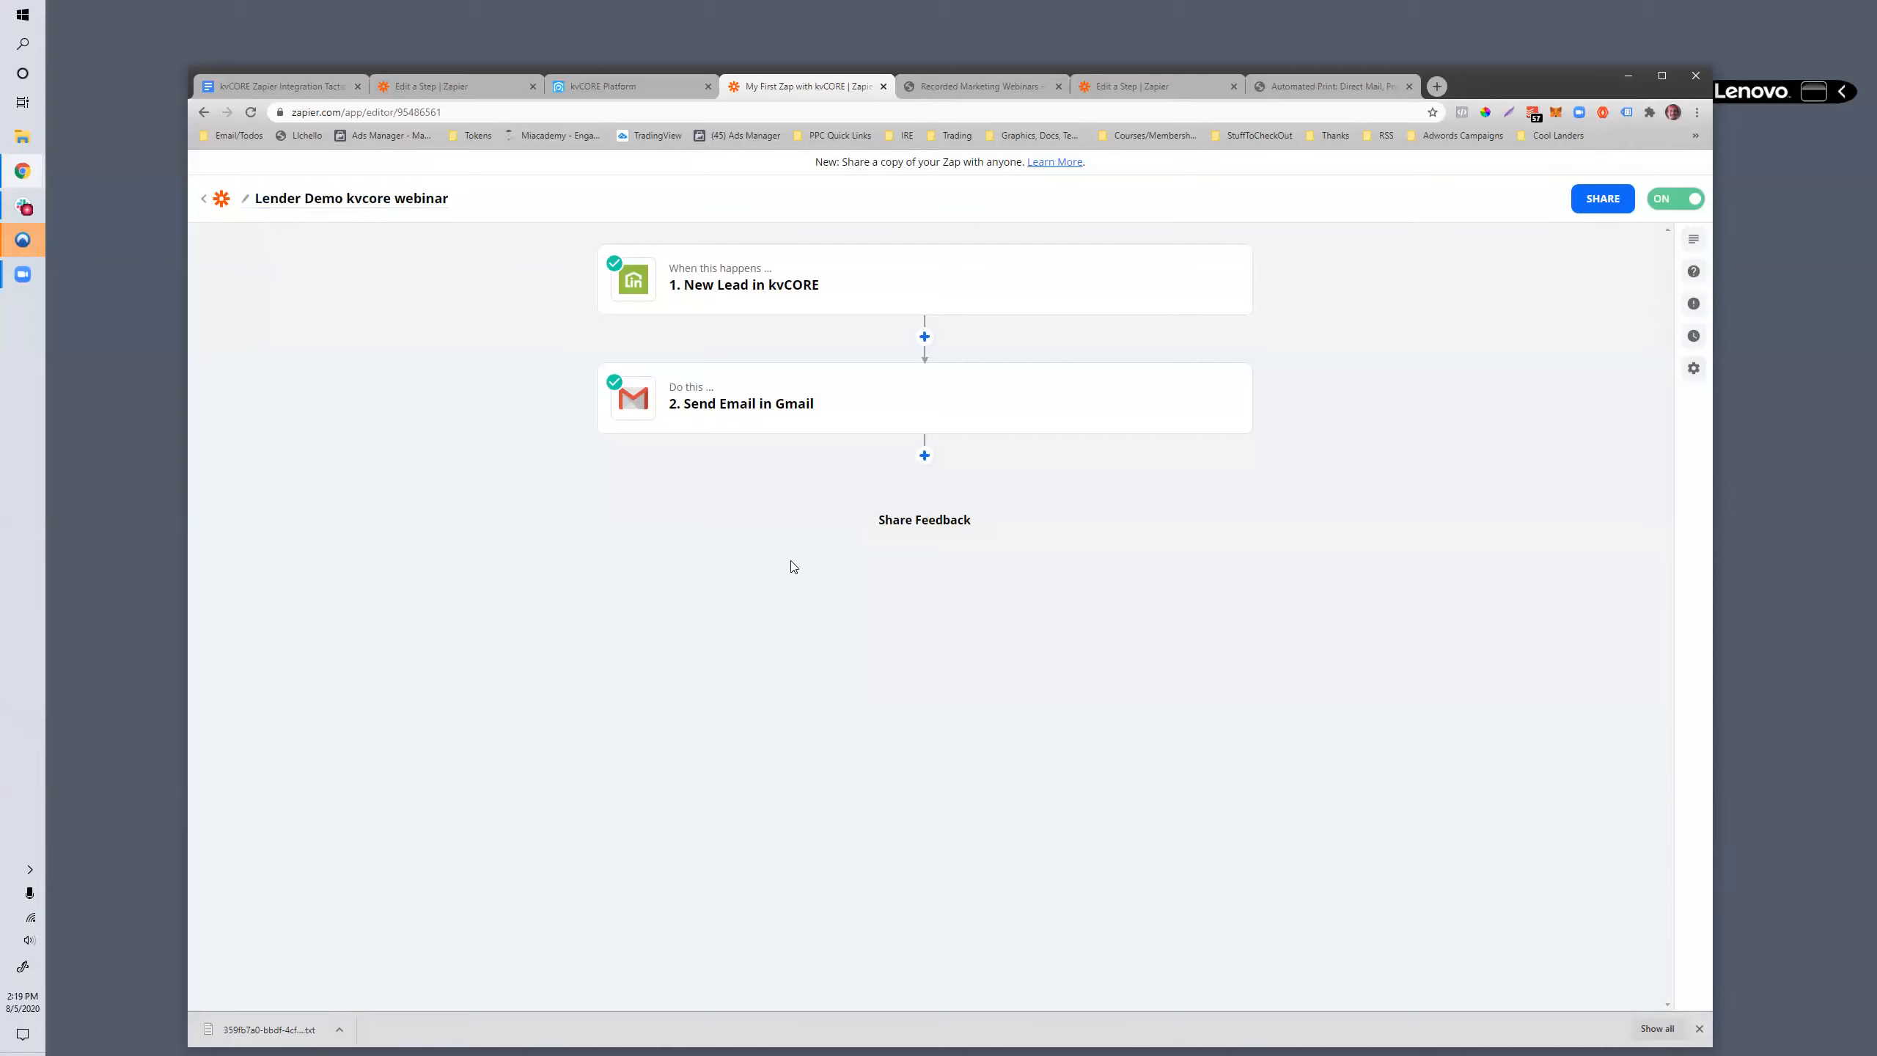
- Insert a Filter by Zapier step between the New Lead trigger and the Gmail action
mouse_move(660, 405)
left_click(706, 289)
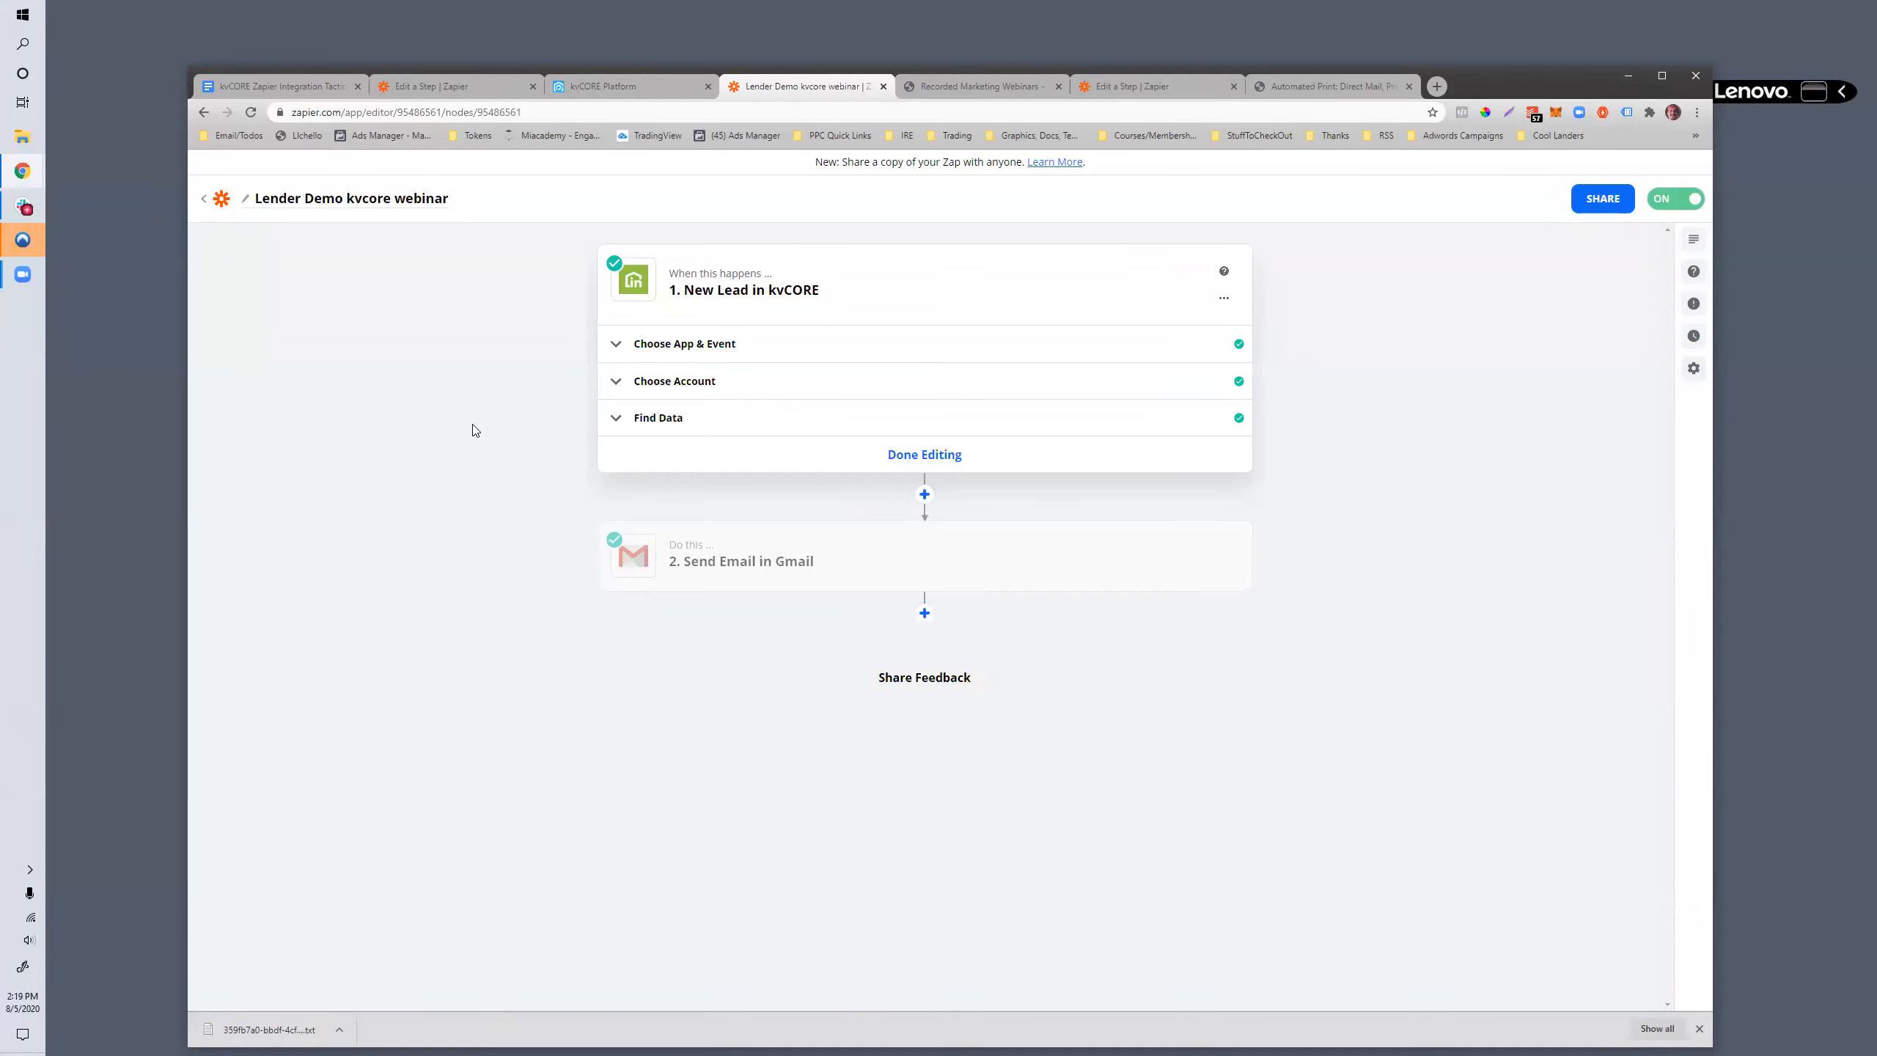
mouse_move(671, 570)
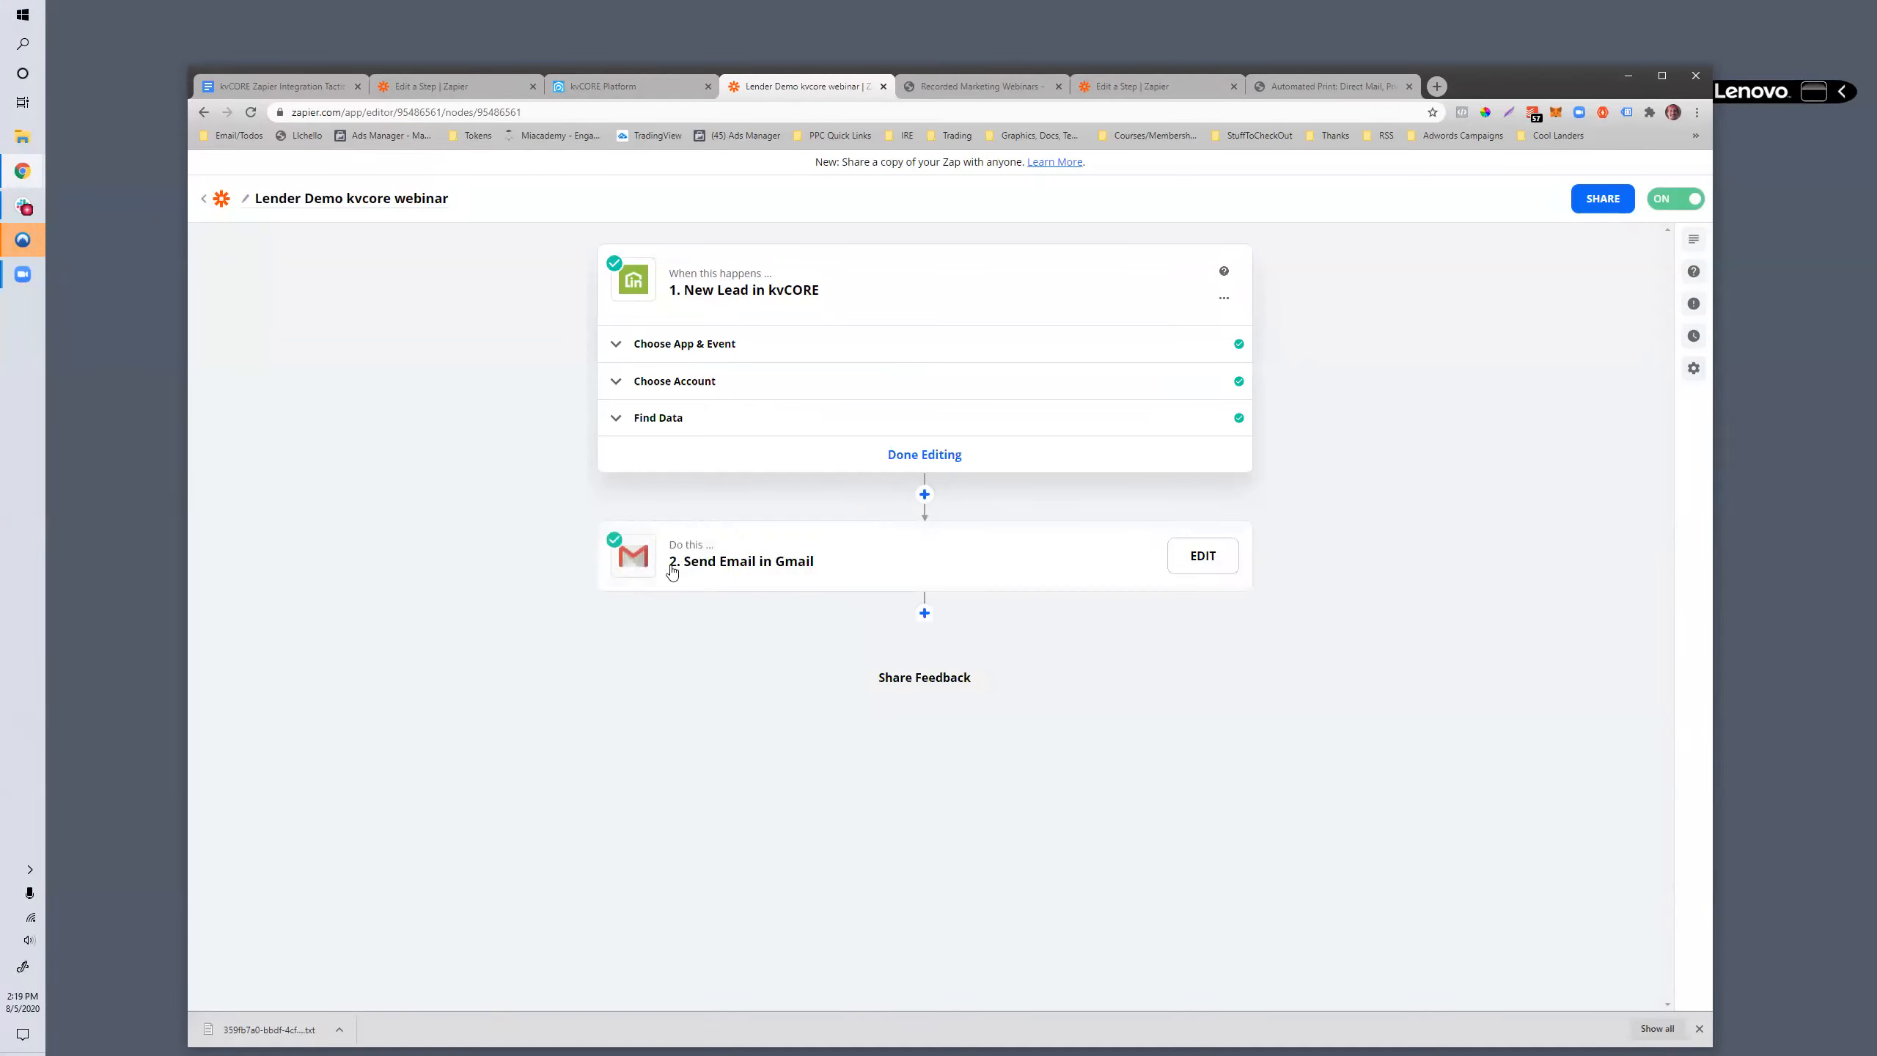
left_click(924, 494)
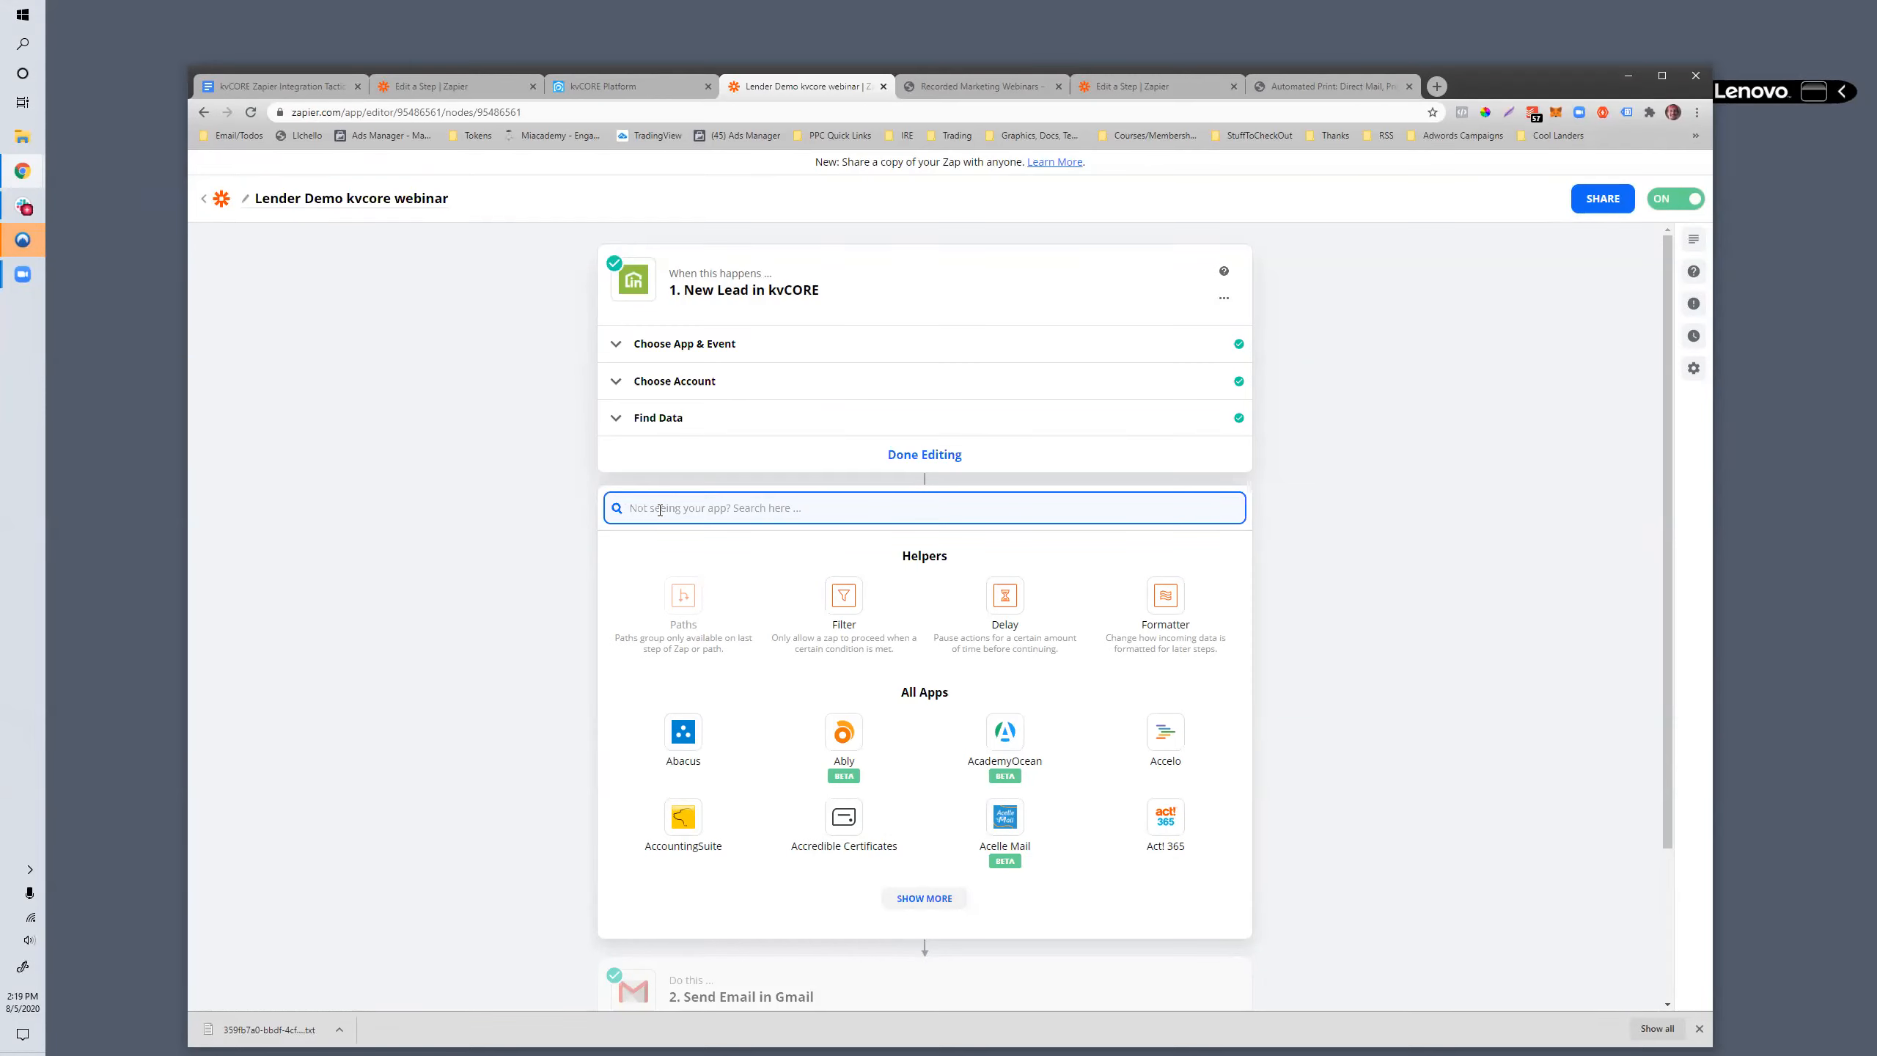
type("filt")
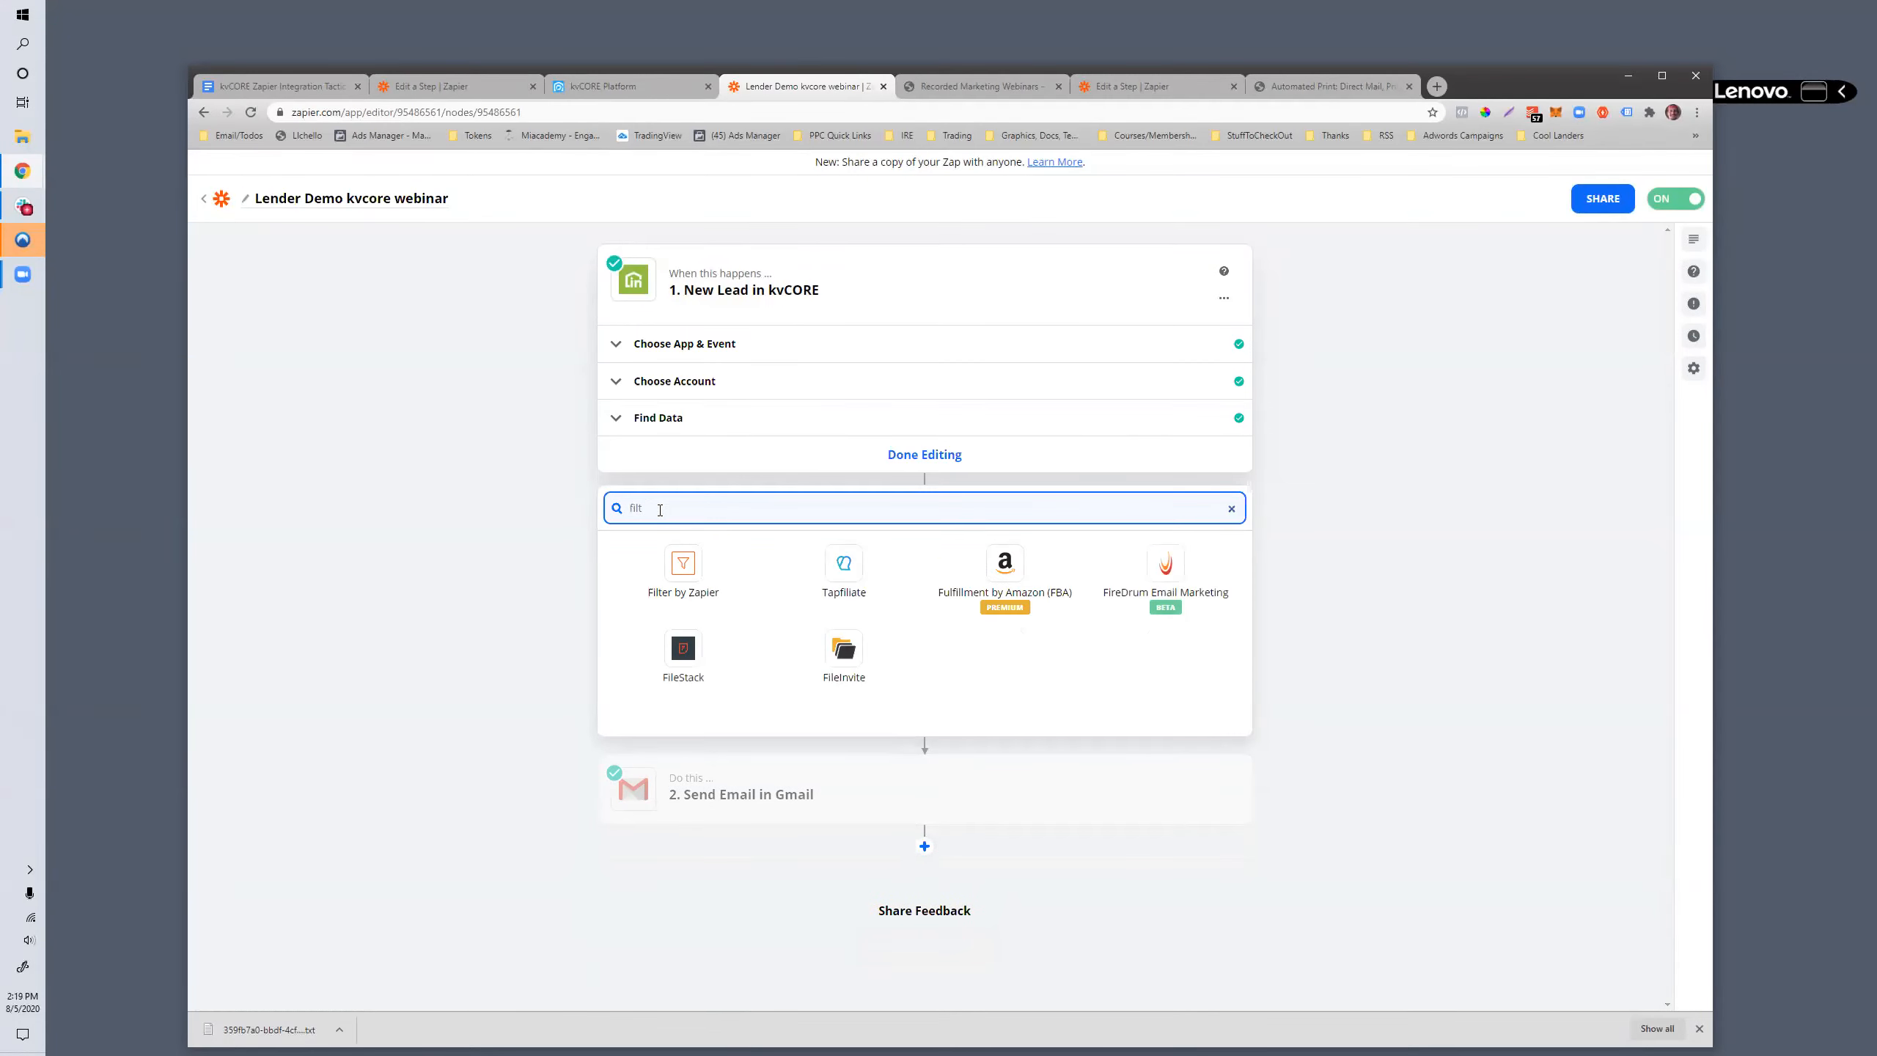
type("er")
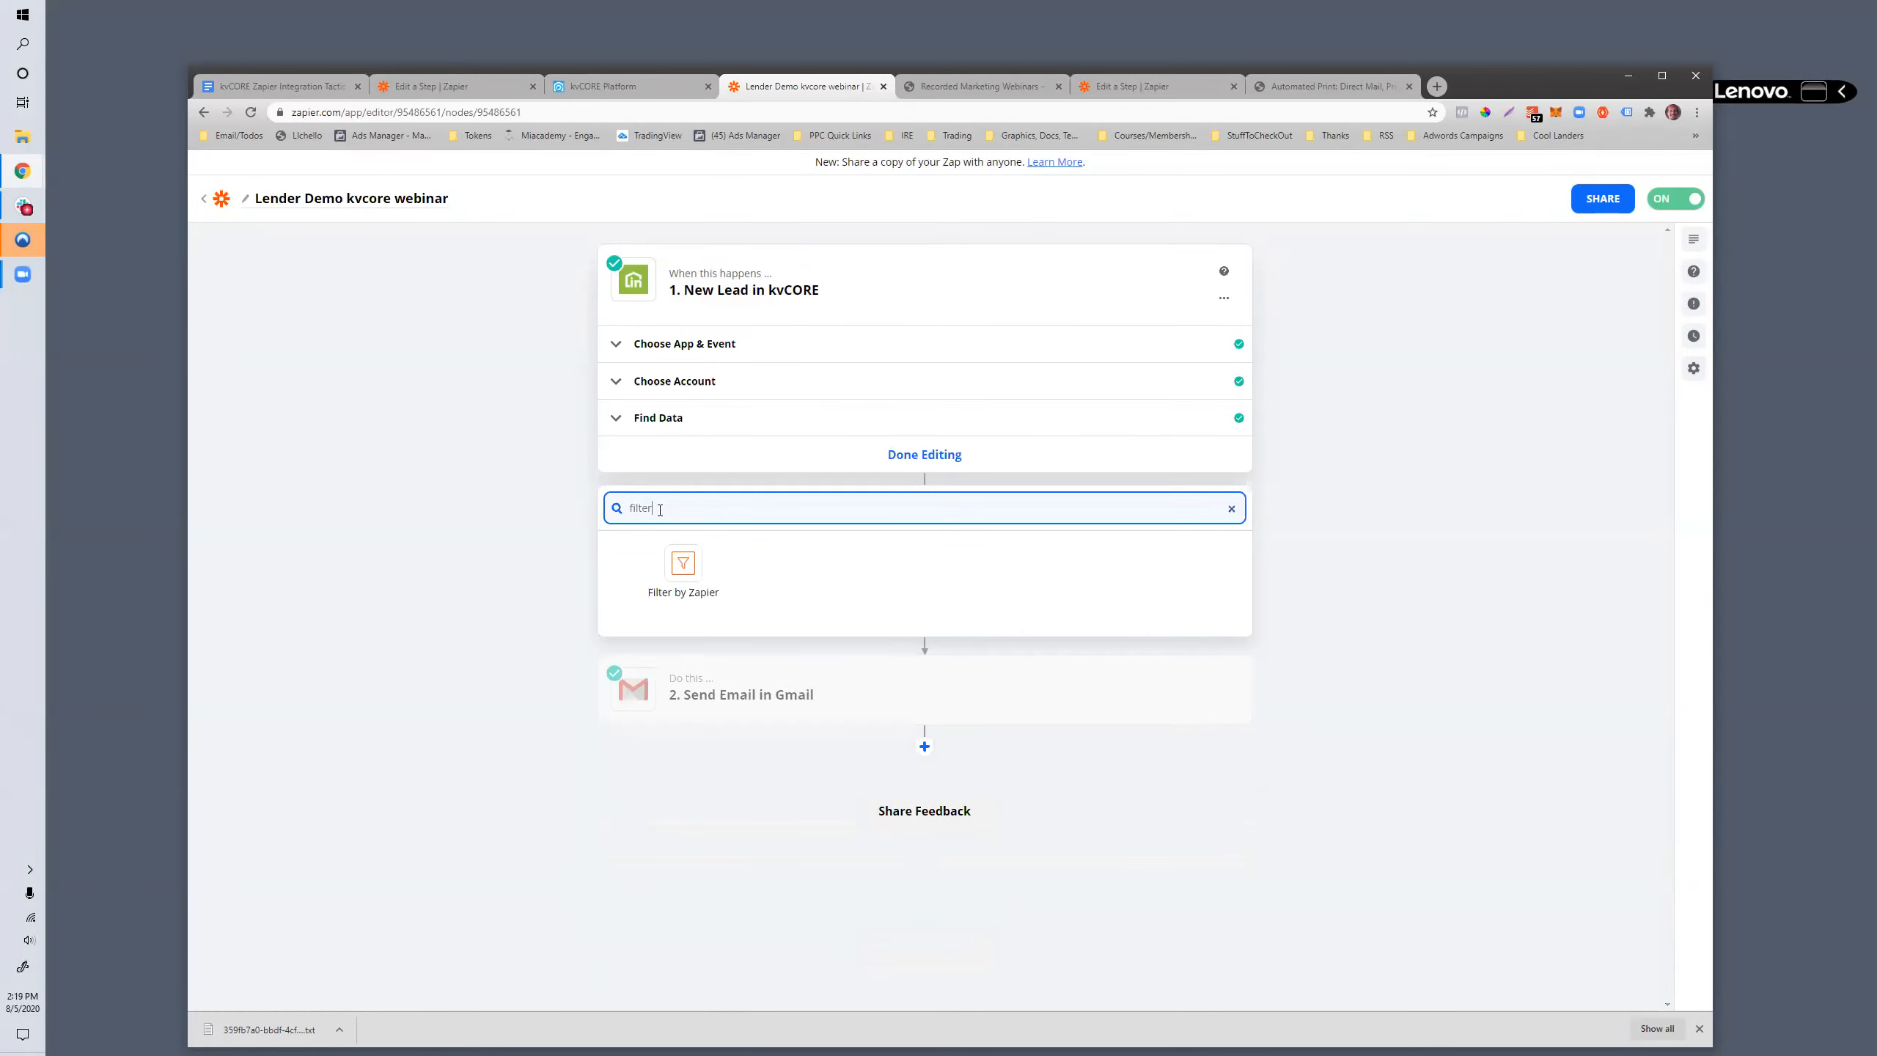
left_click(700, 578)
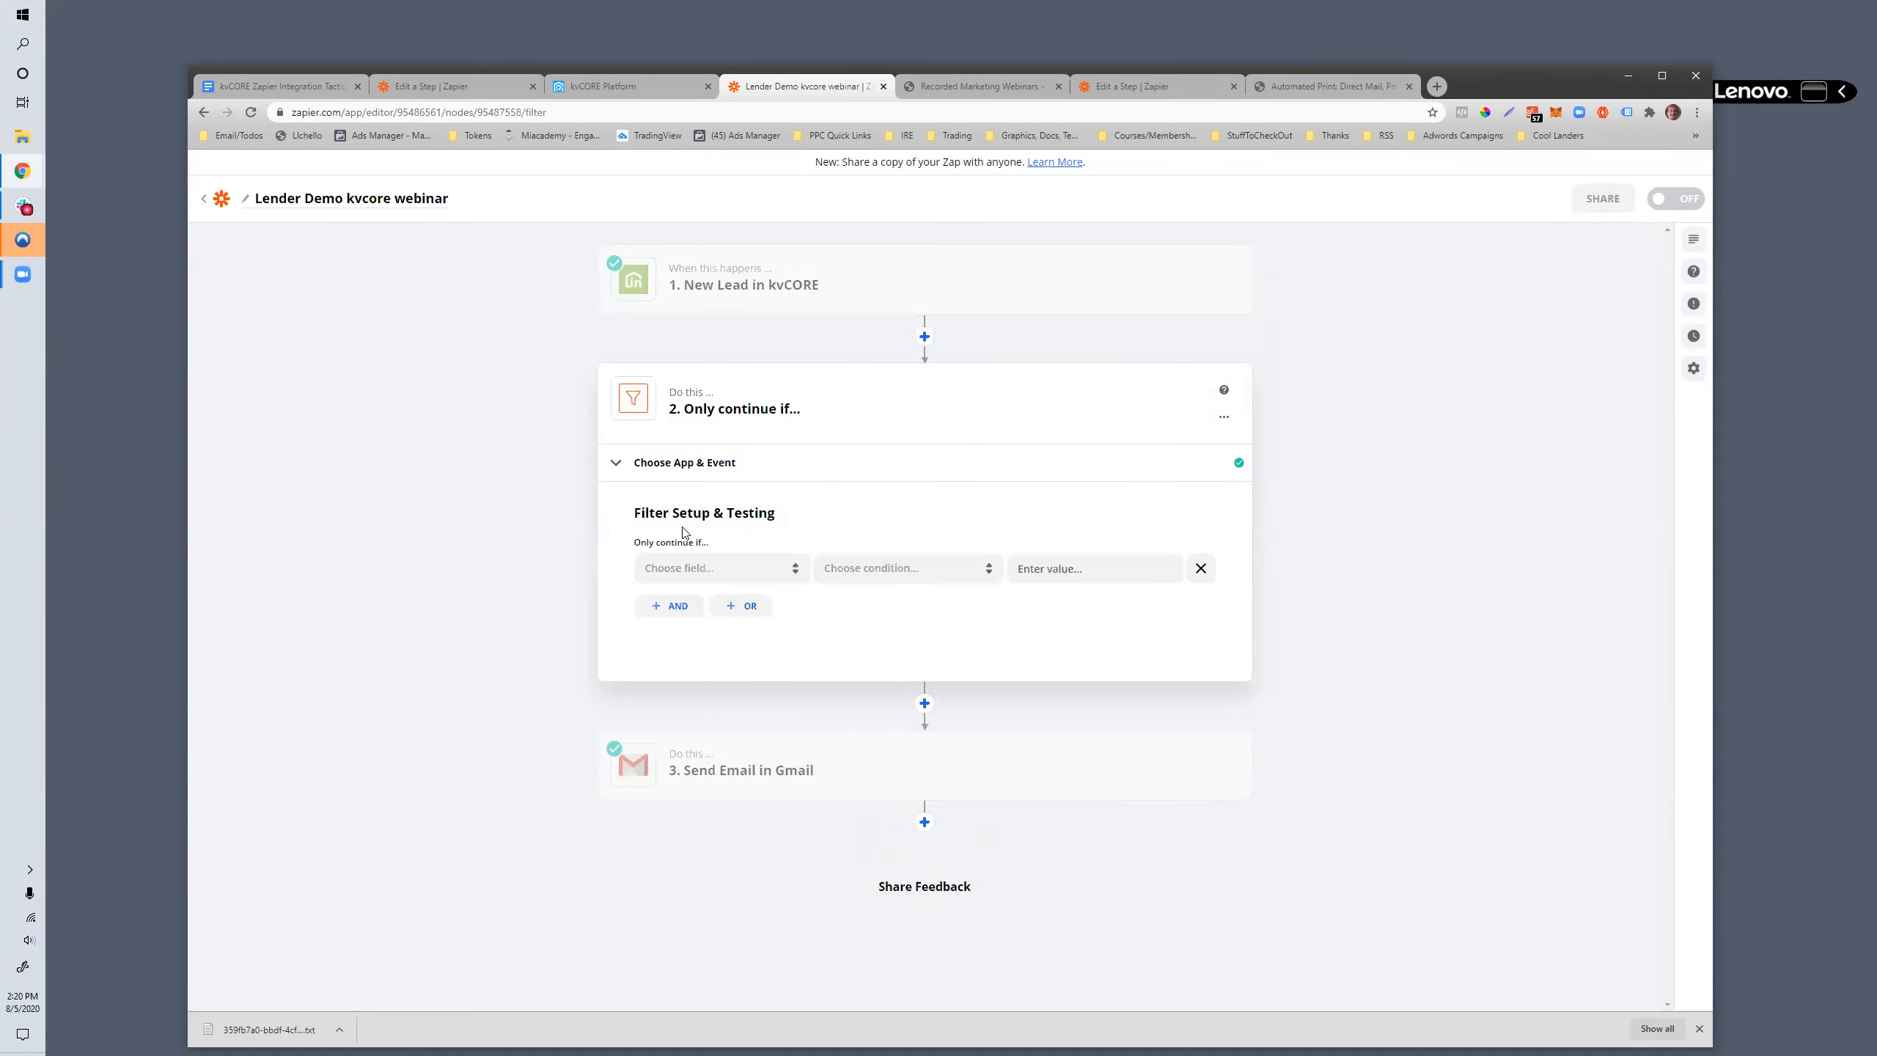
- Choose the lead's Hashtags field from the full kvCORE data list as the field the filter checks
left_click(694, 569)
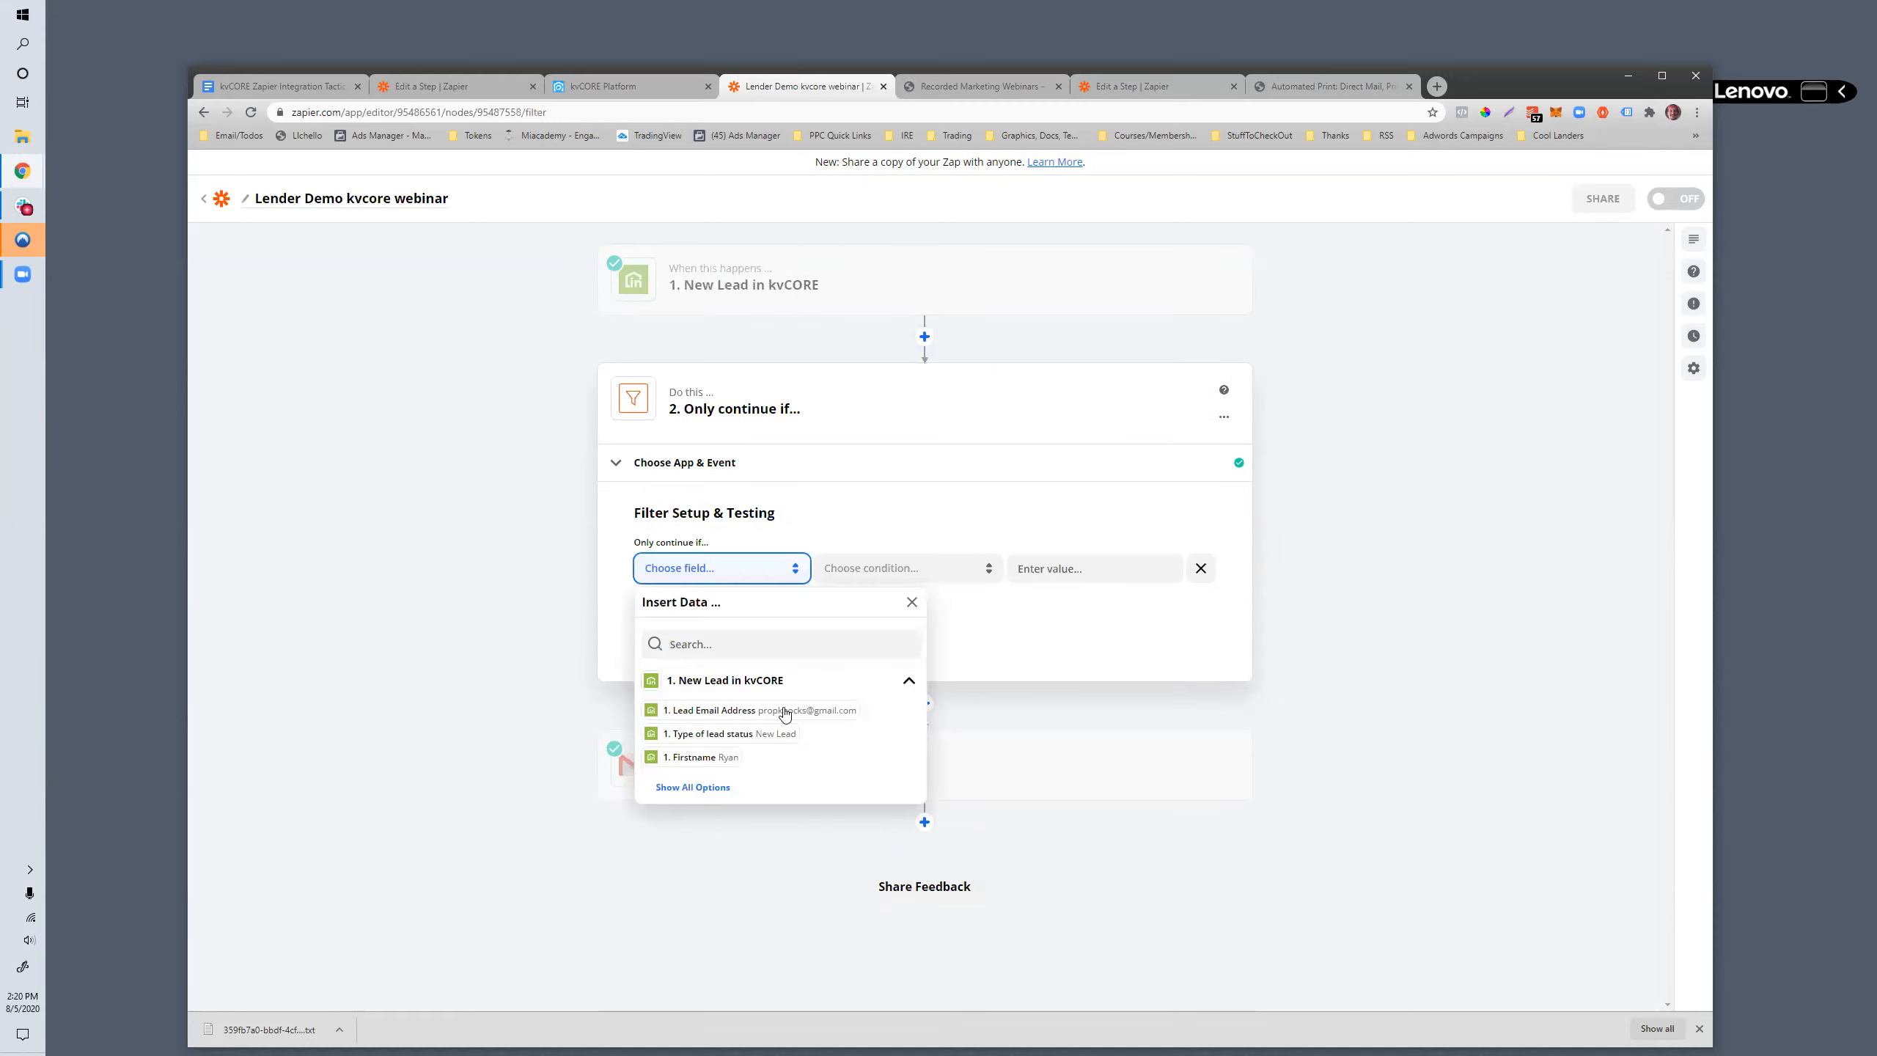
left_click(719, 786)
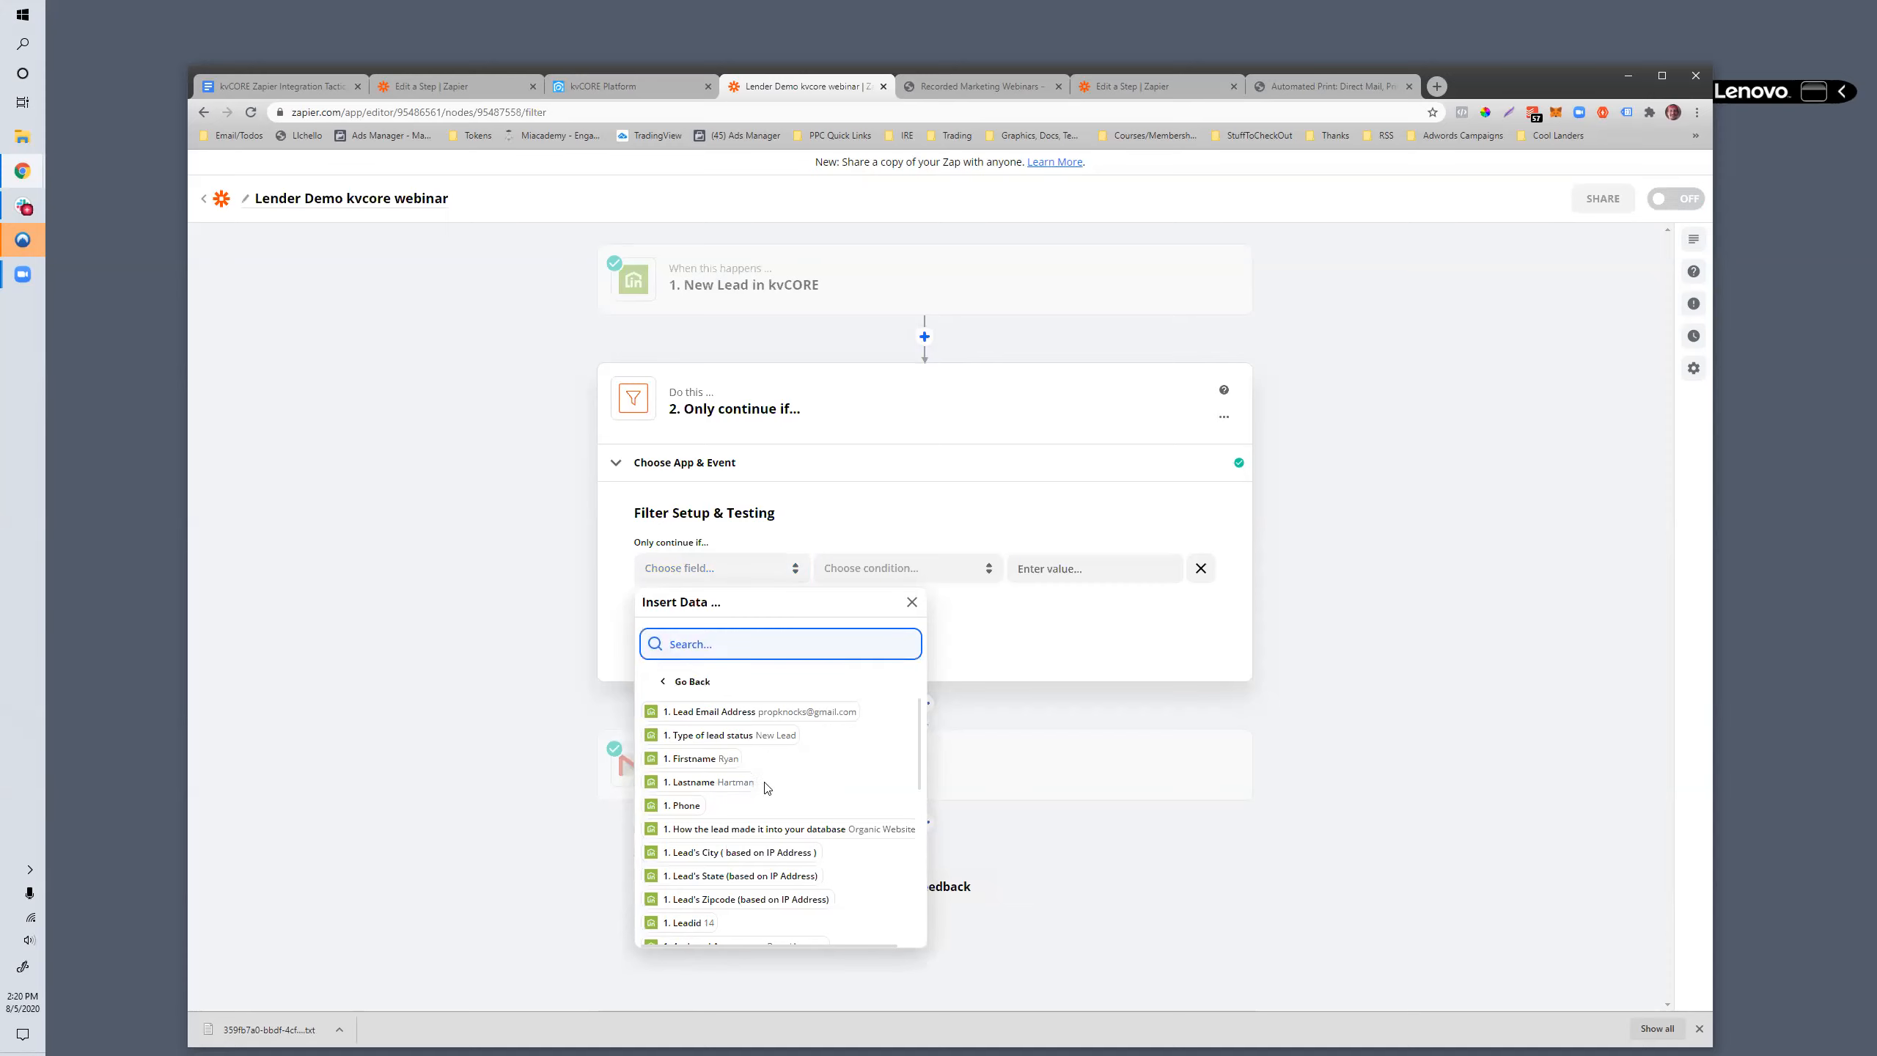
scroll(801, 810, "down", 10)
scroll(760, 828, "down", 3)
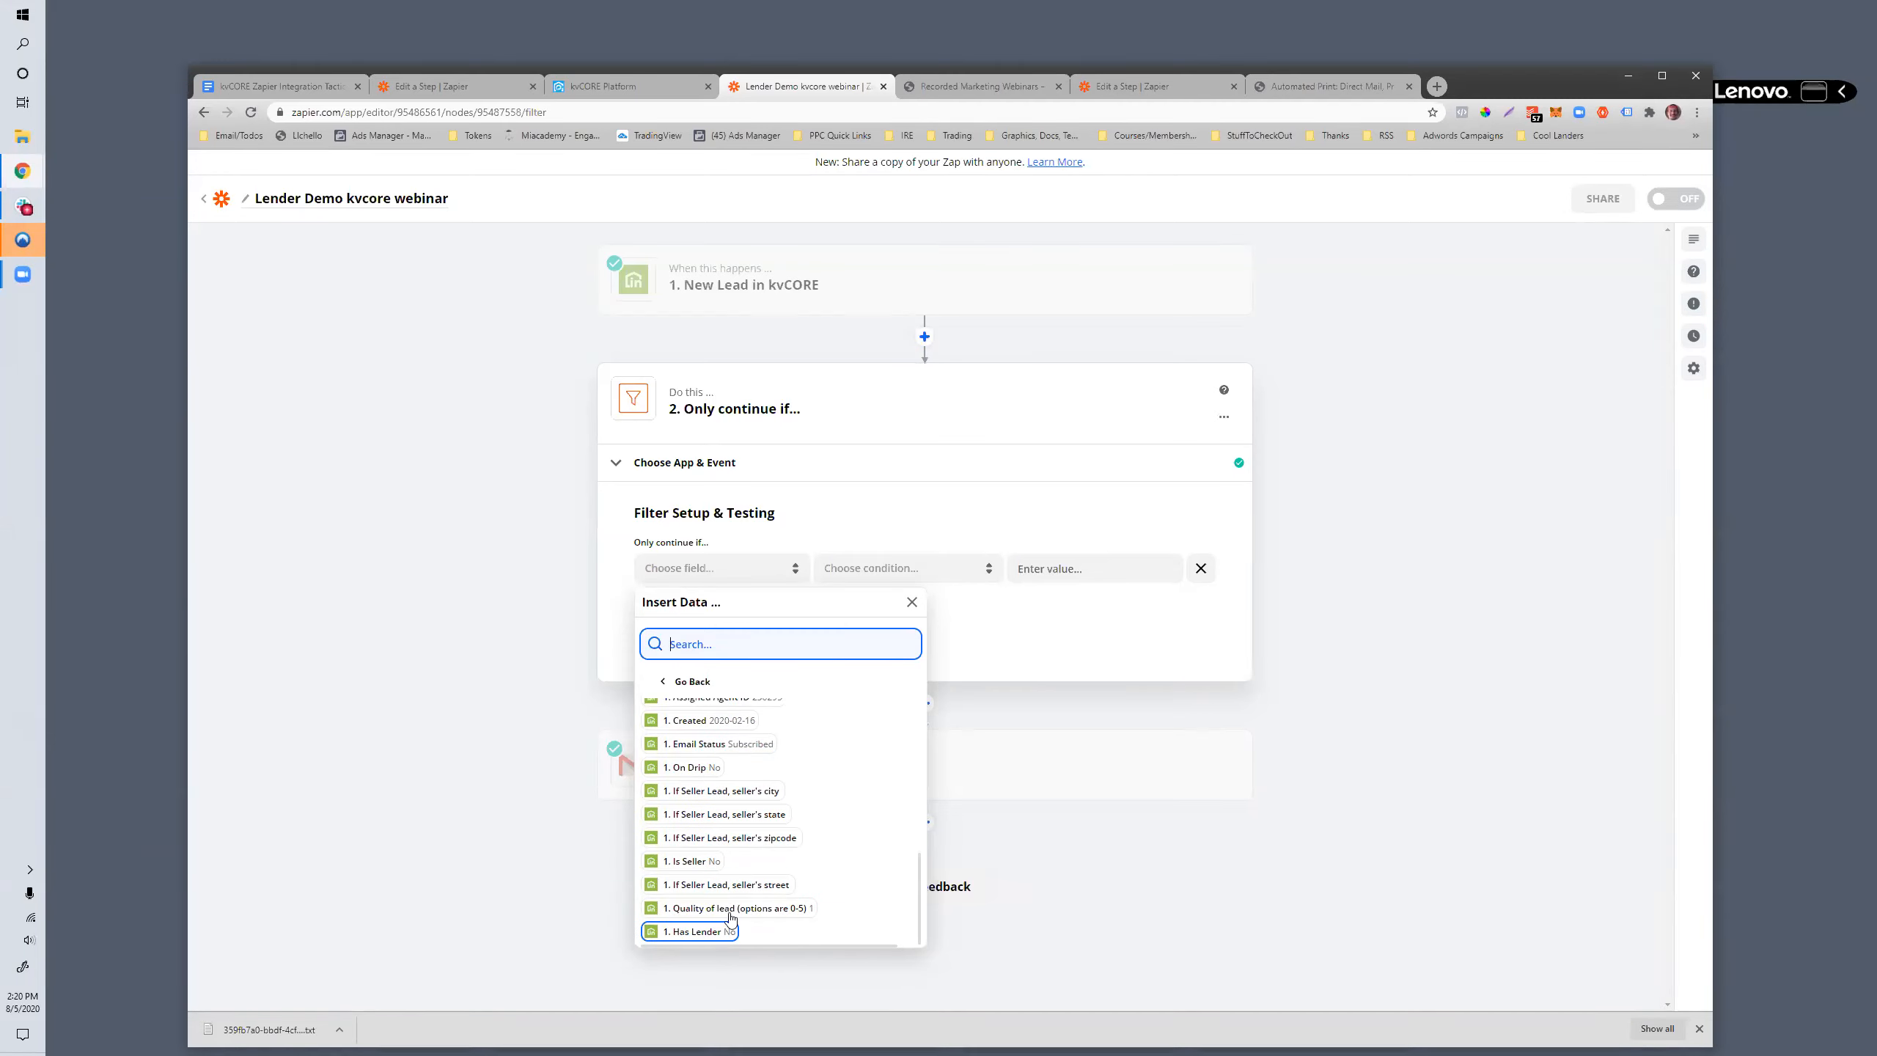
scroll(708, 908, "up", 3)
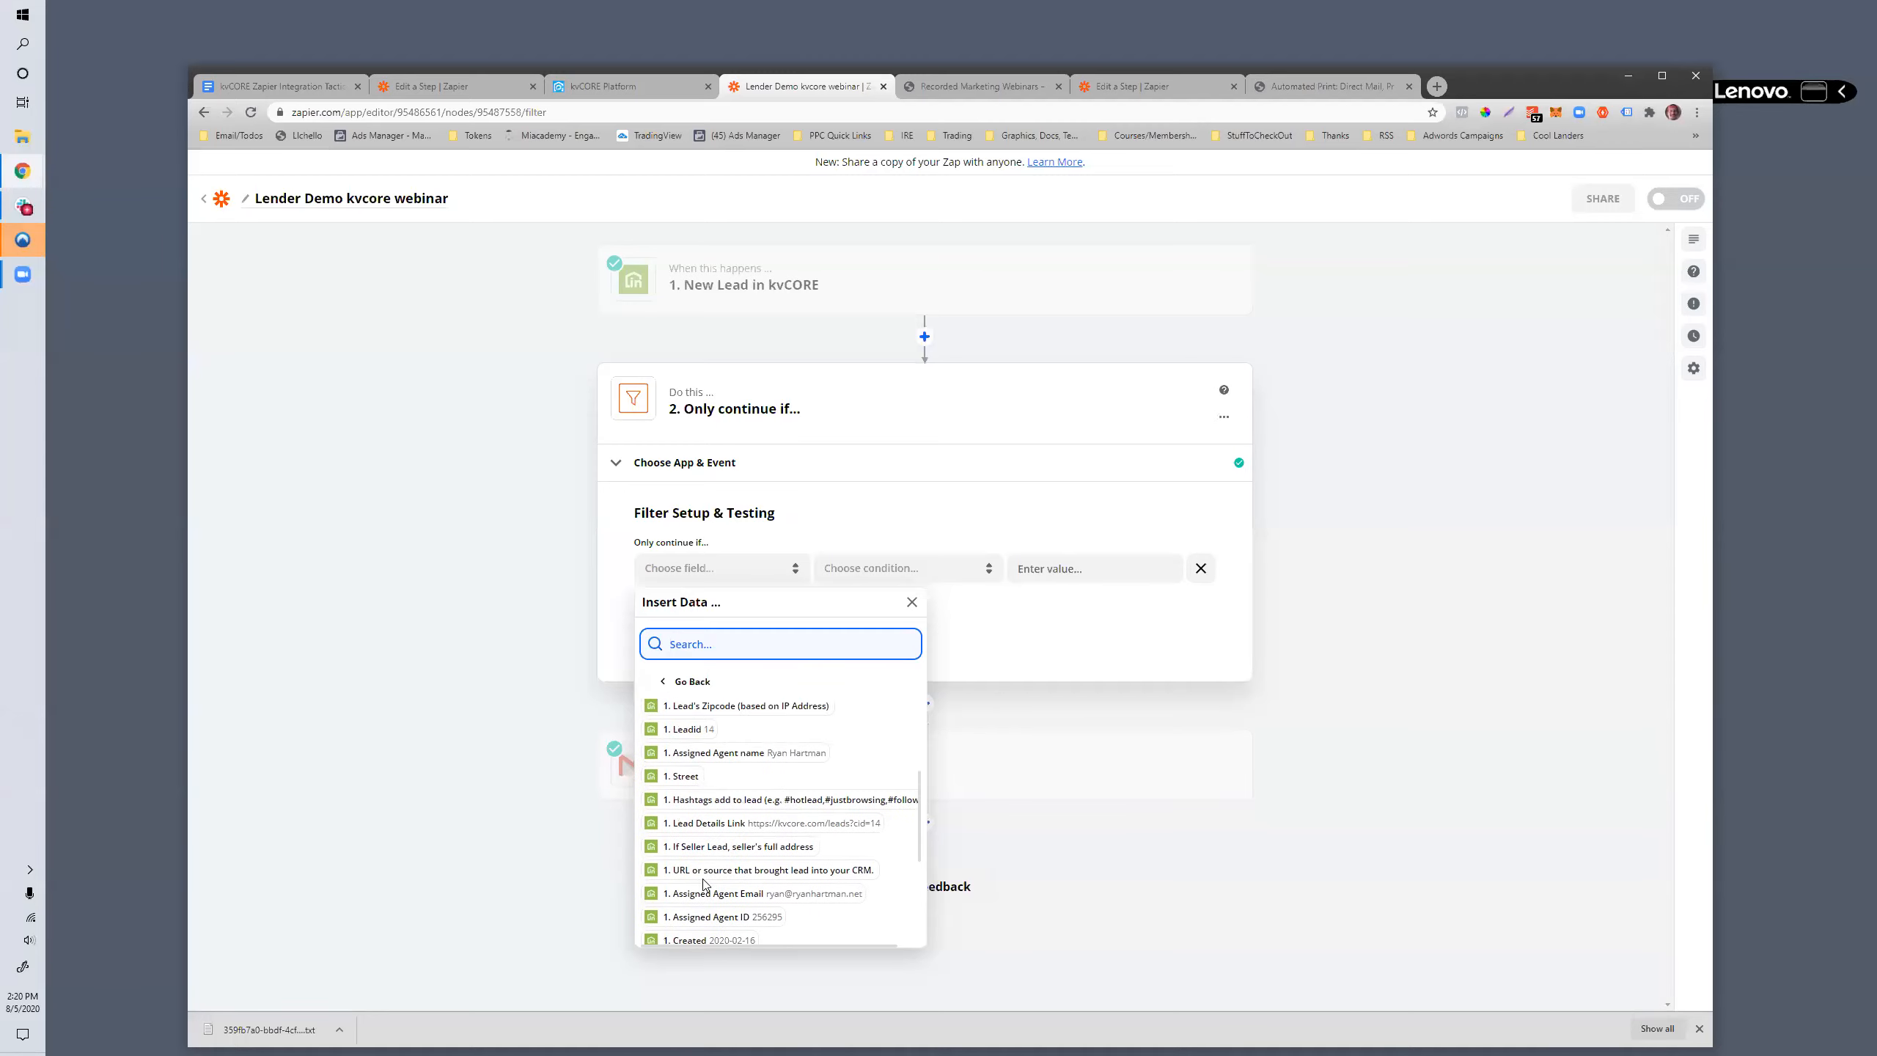
left_click(698, 800)
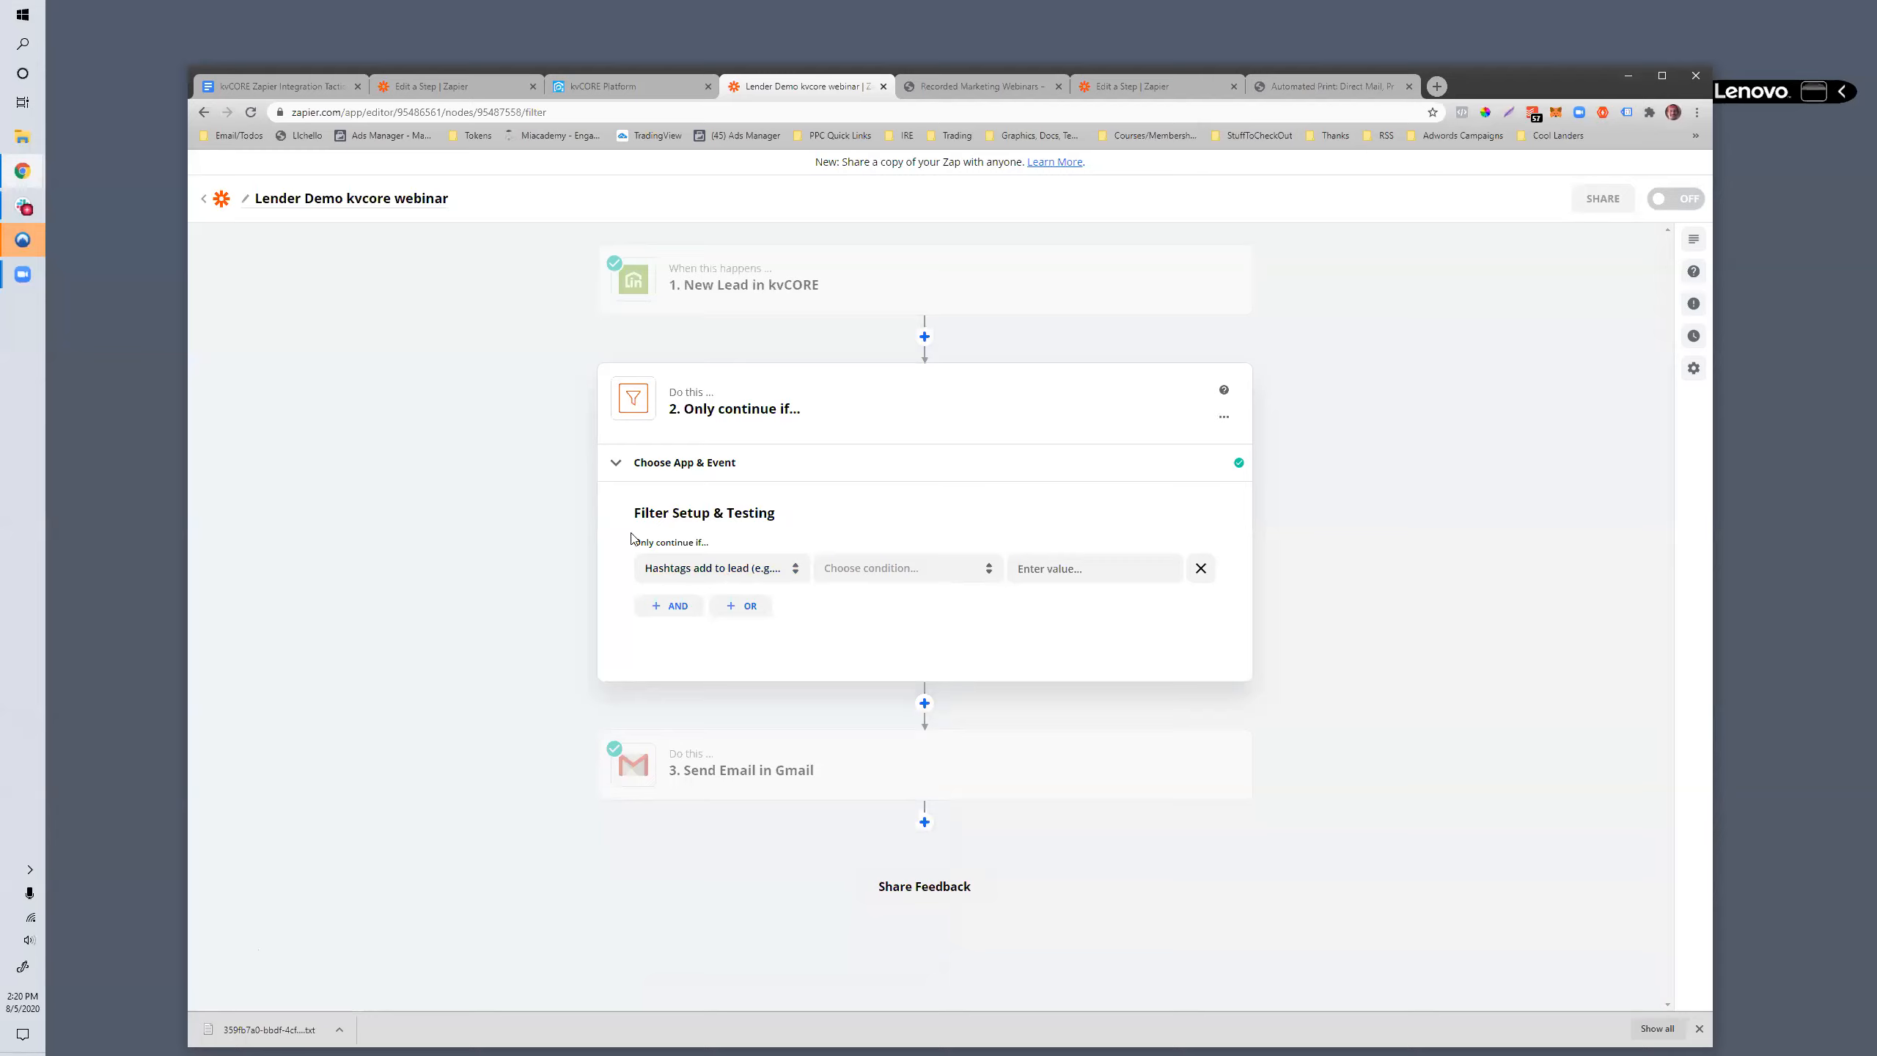
- Set the filter's condition to (Text) Contains with the value "philly"
left_click(915, 582)
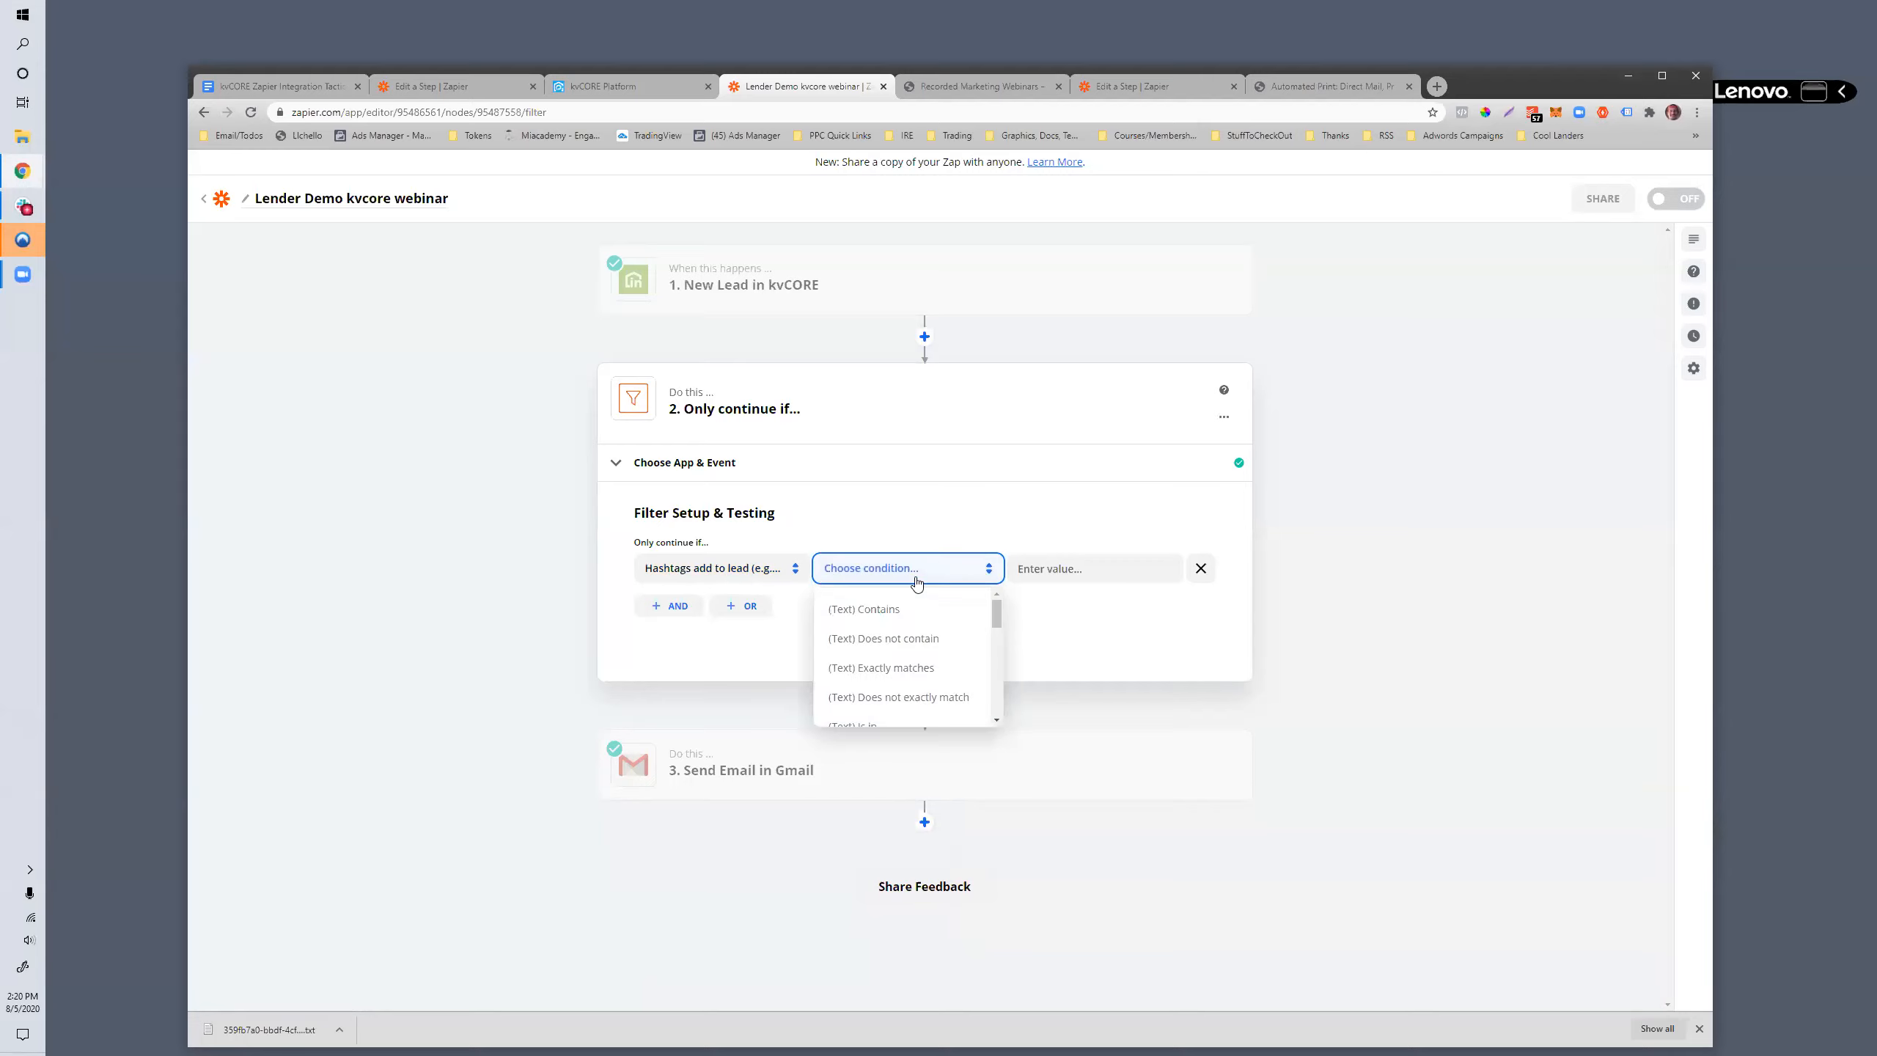
left_click(871, 609)
left_click(1068, 579)
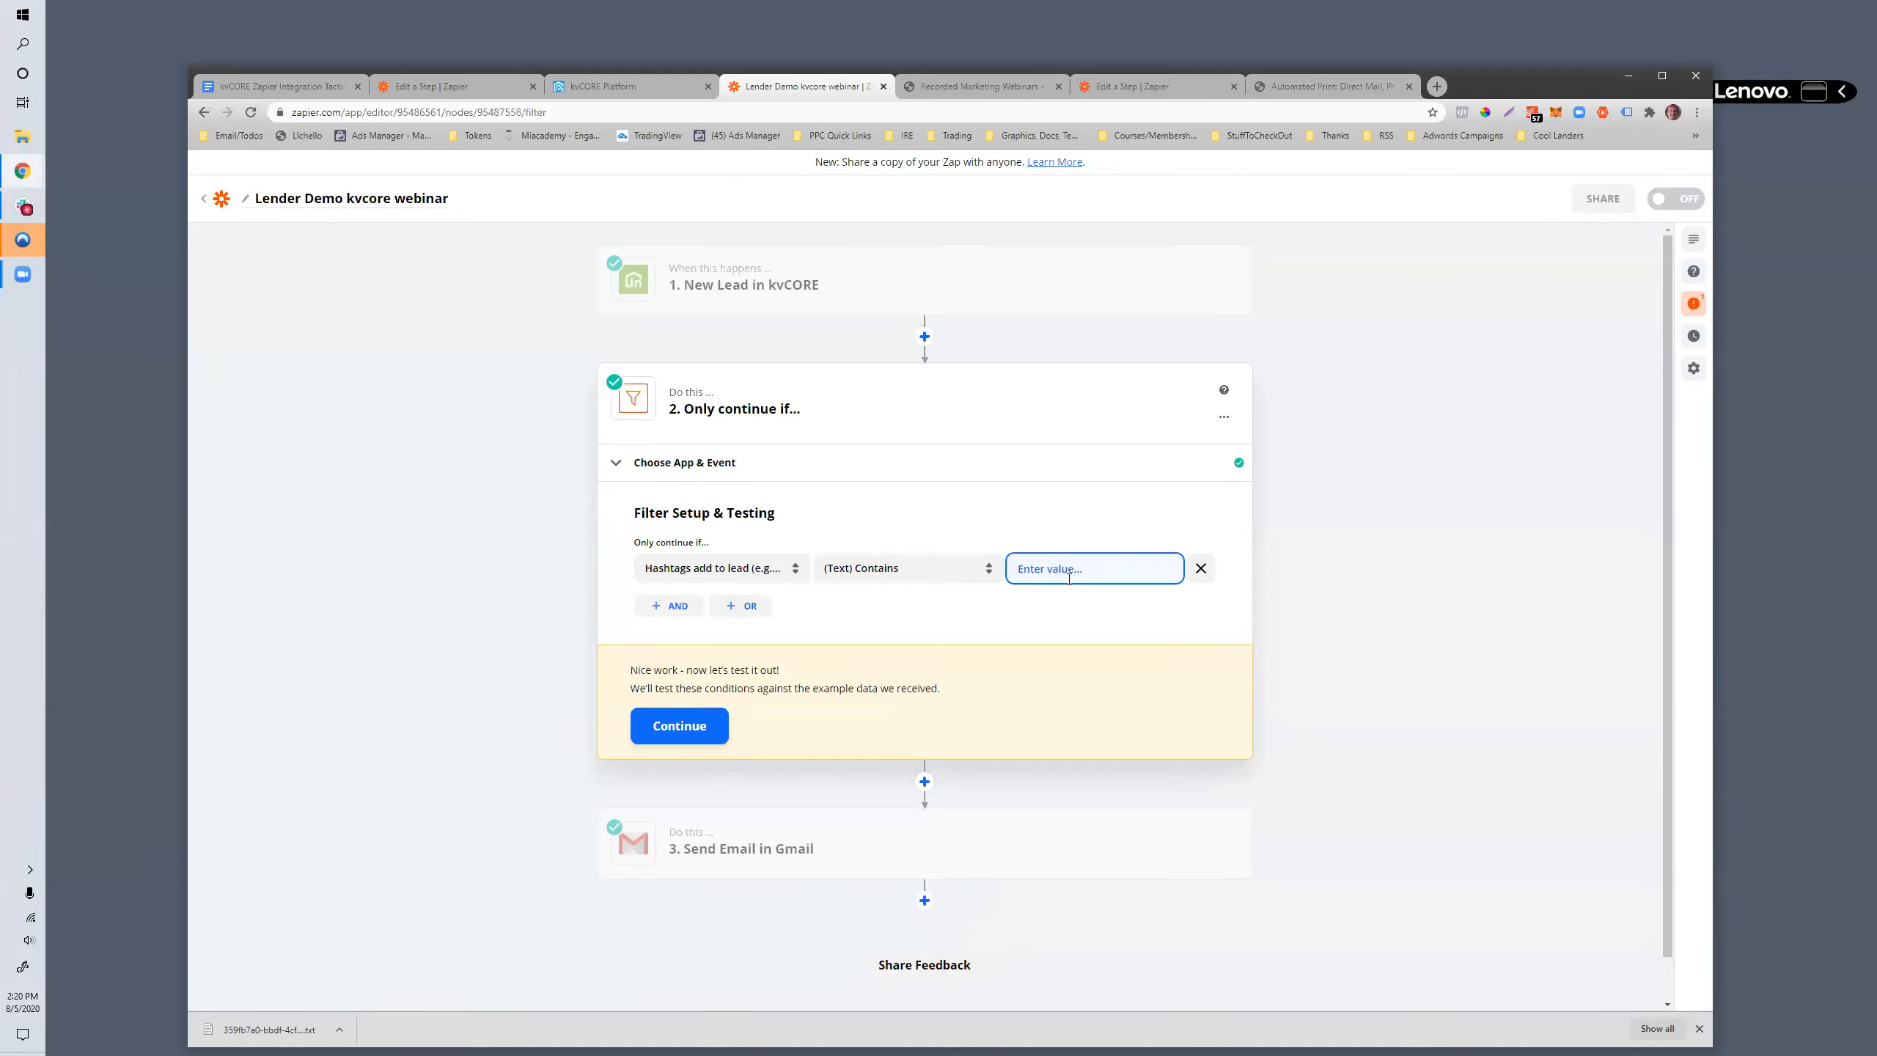
type("philly")
left_click(495, 575)
- Delete the hashtag filter step from the zap
left_click(1224, 416)
left_click(1153, 492)
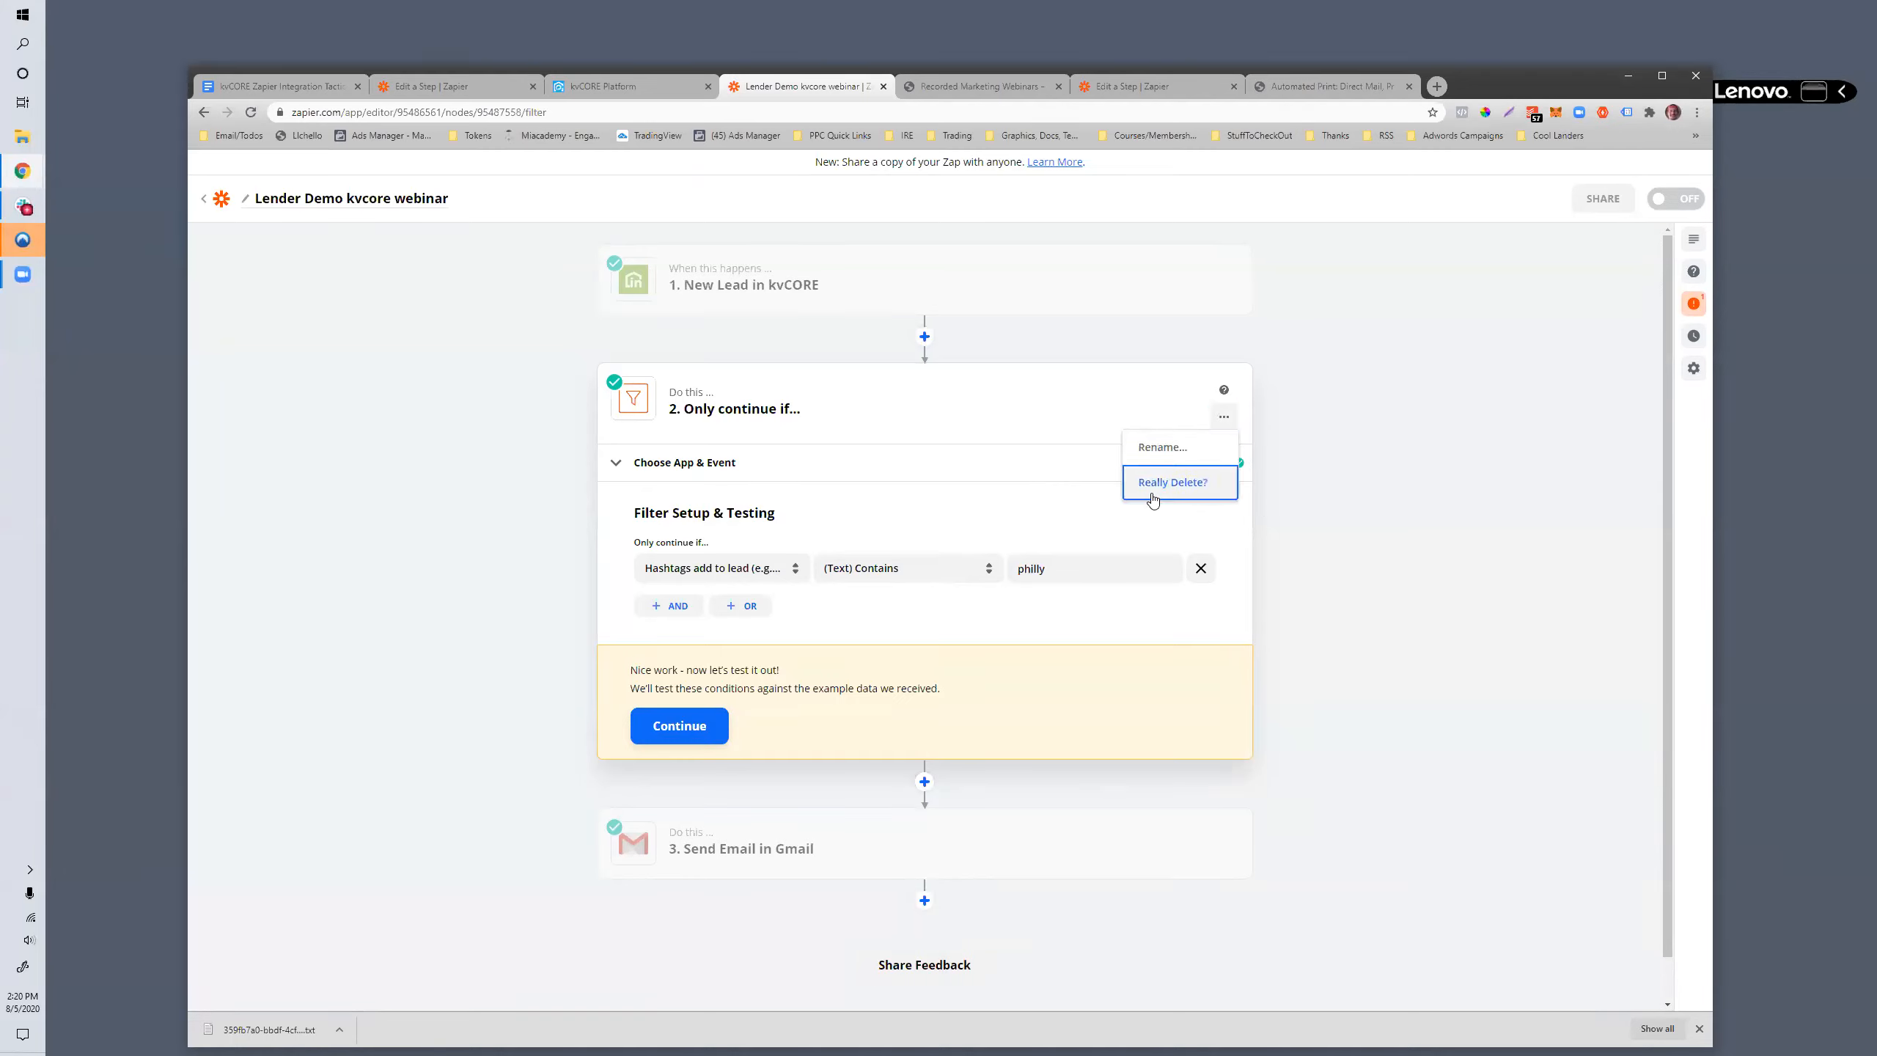
left_click(1172, 481)
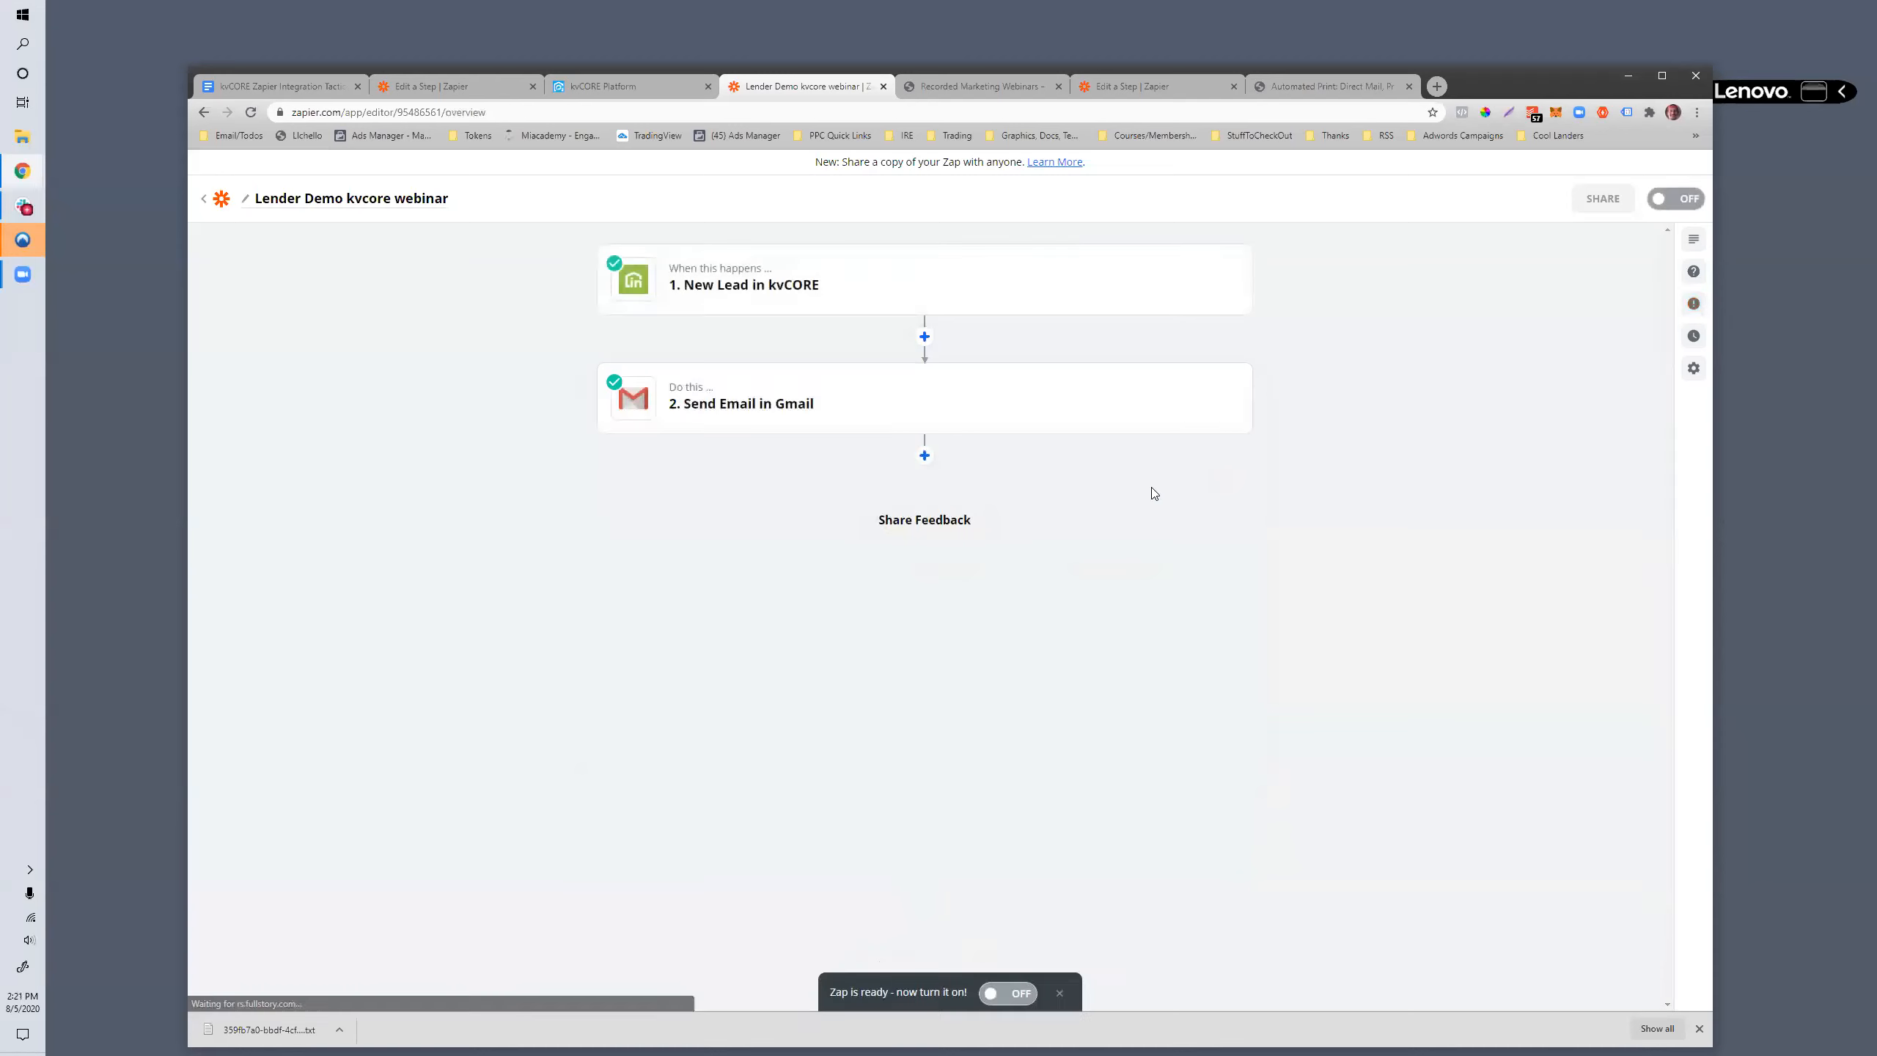
- Insert a Delay by Zapier step between the New Lead trigger and the Gmail action, using the Delay For event
left_click(925, 338)
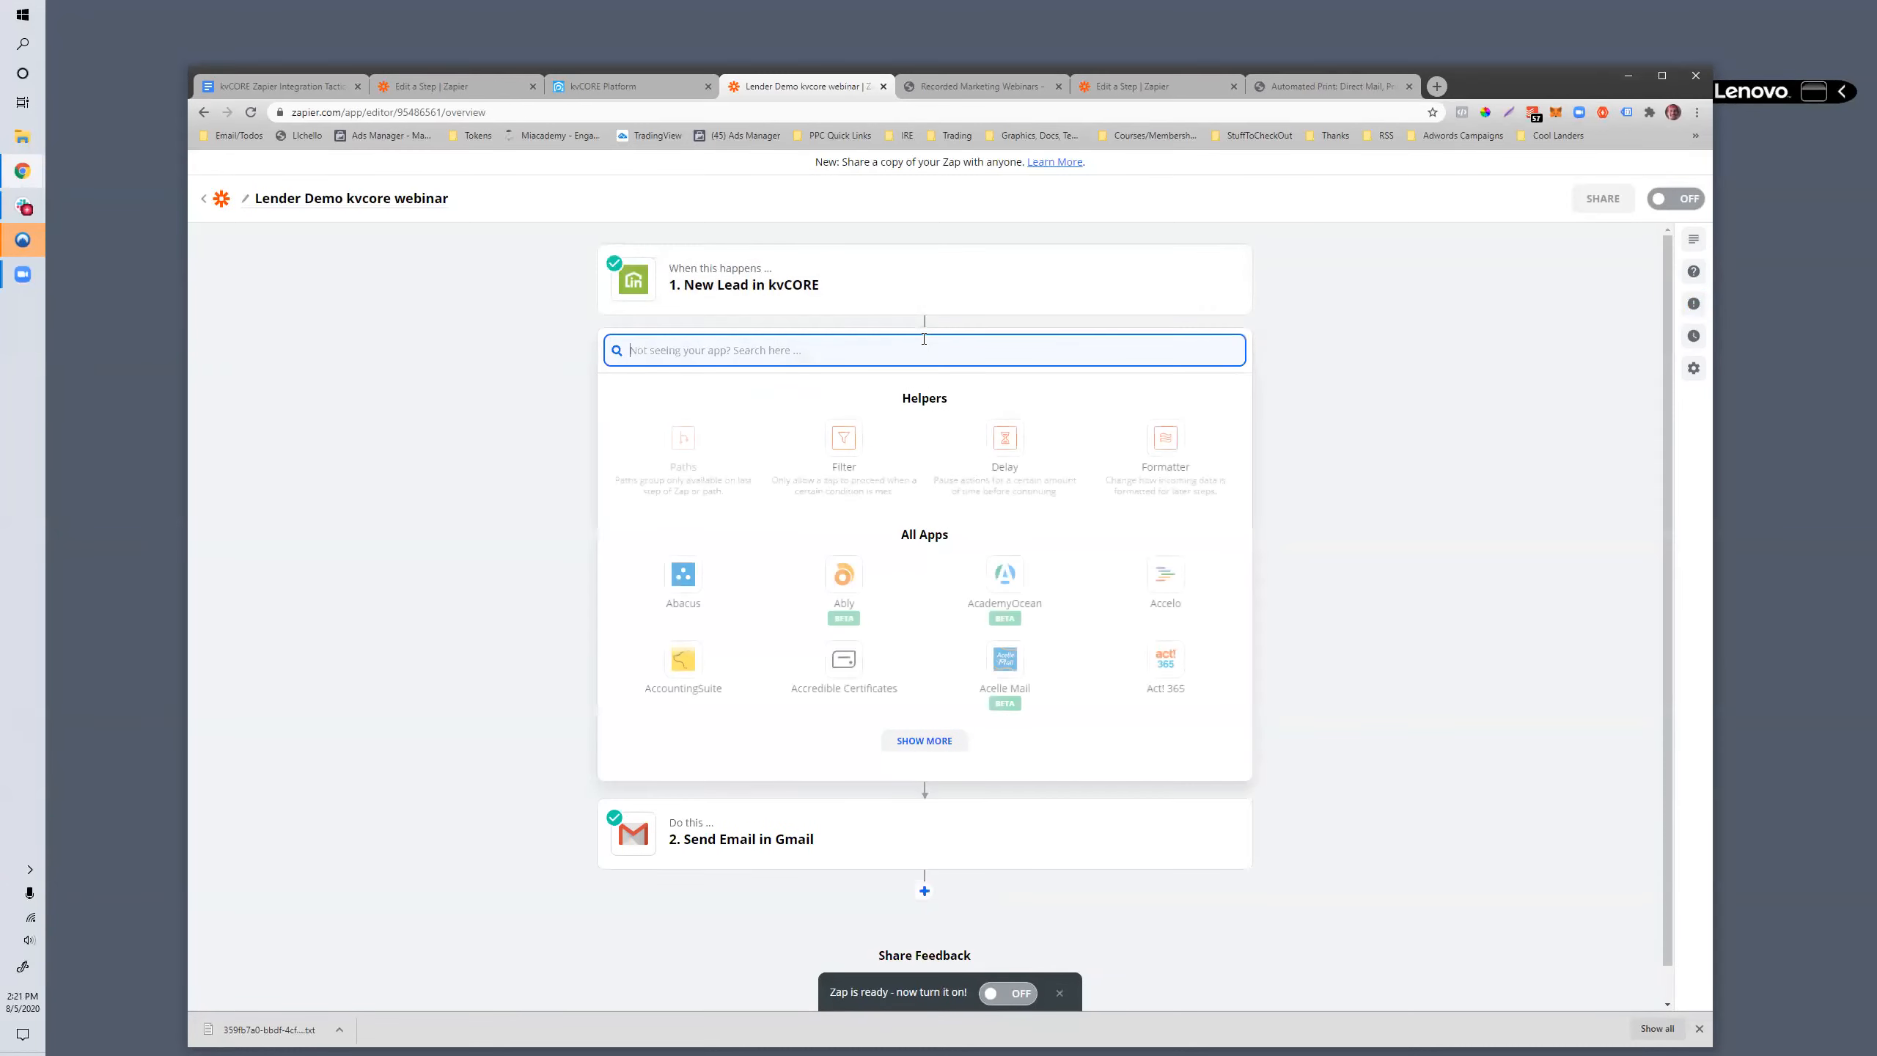
type("delay")
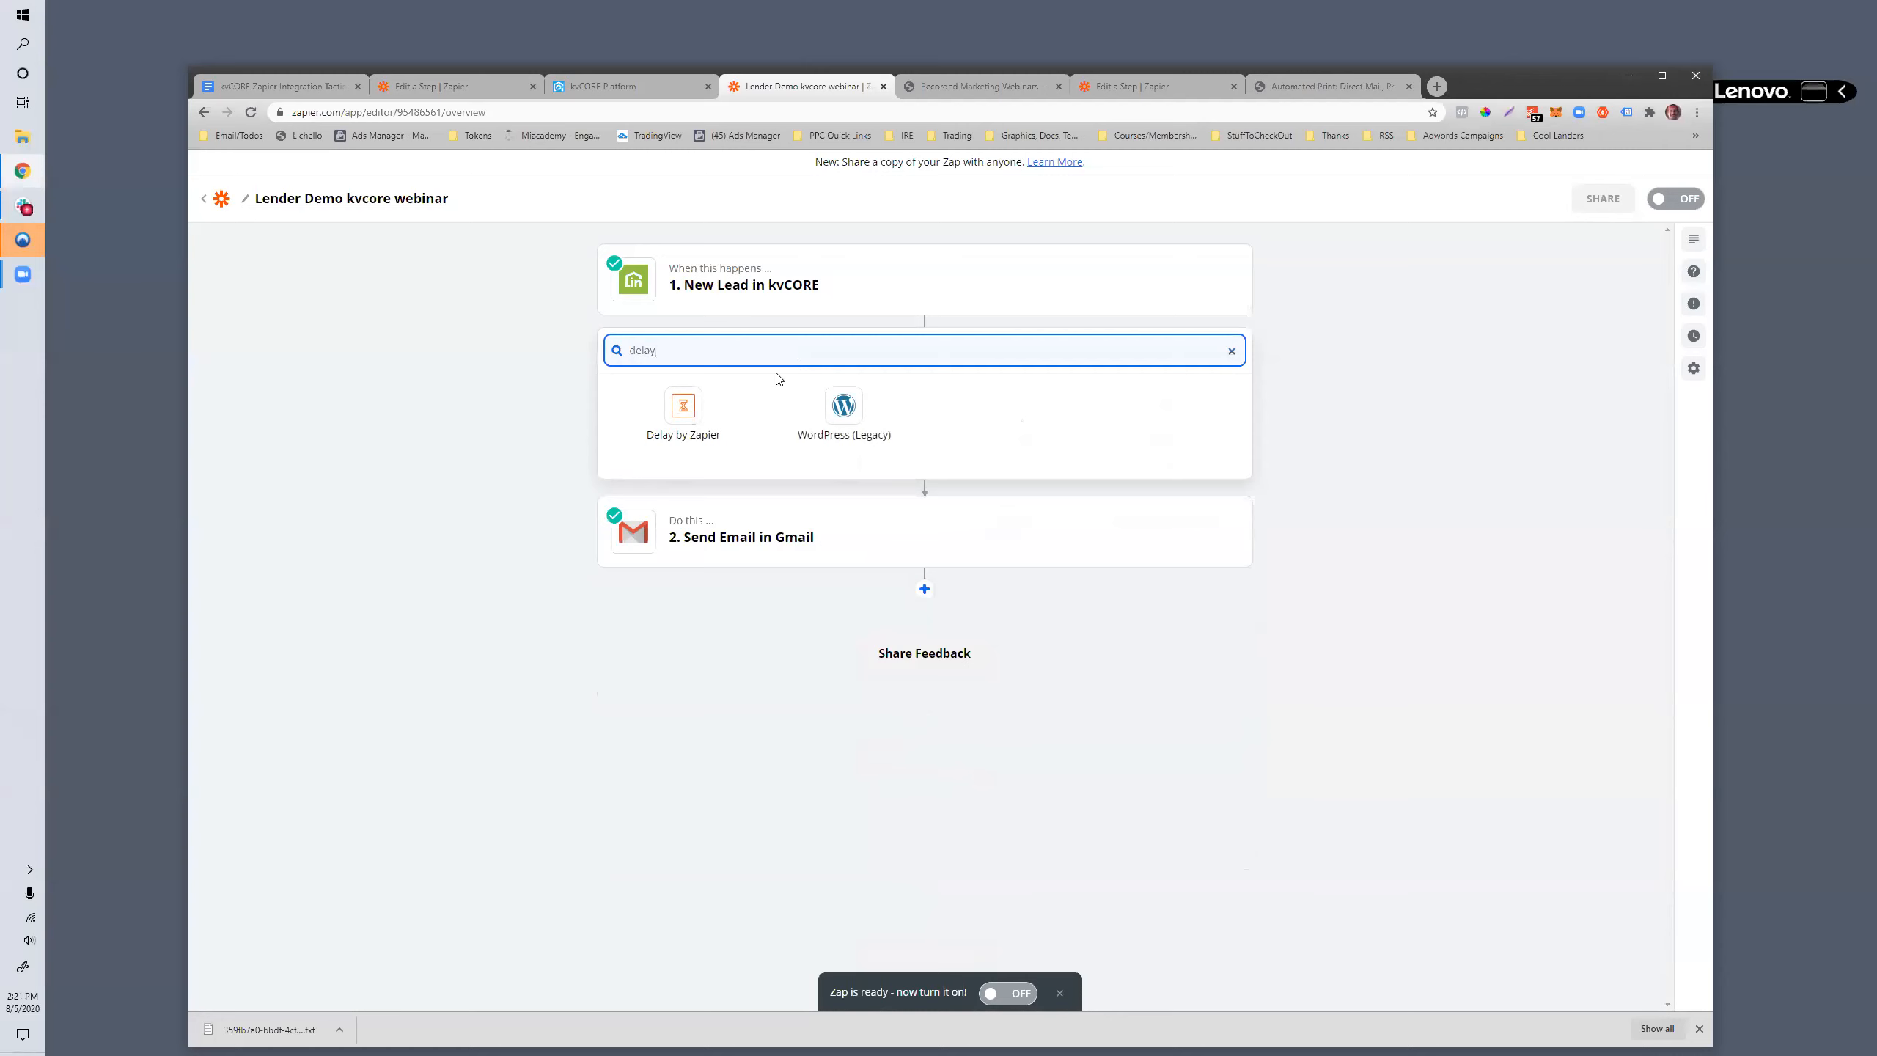
left_click(681, 409)
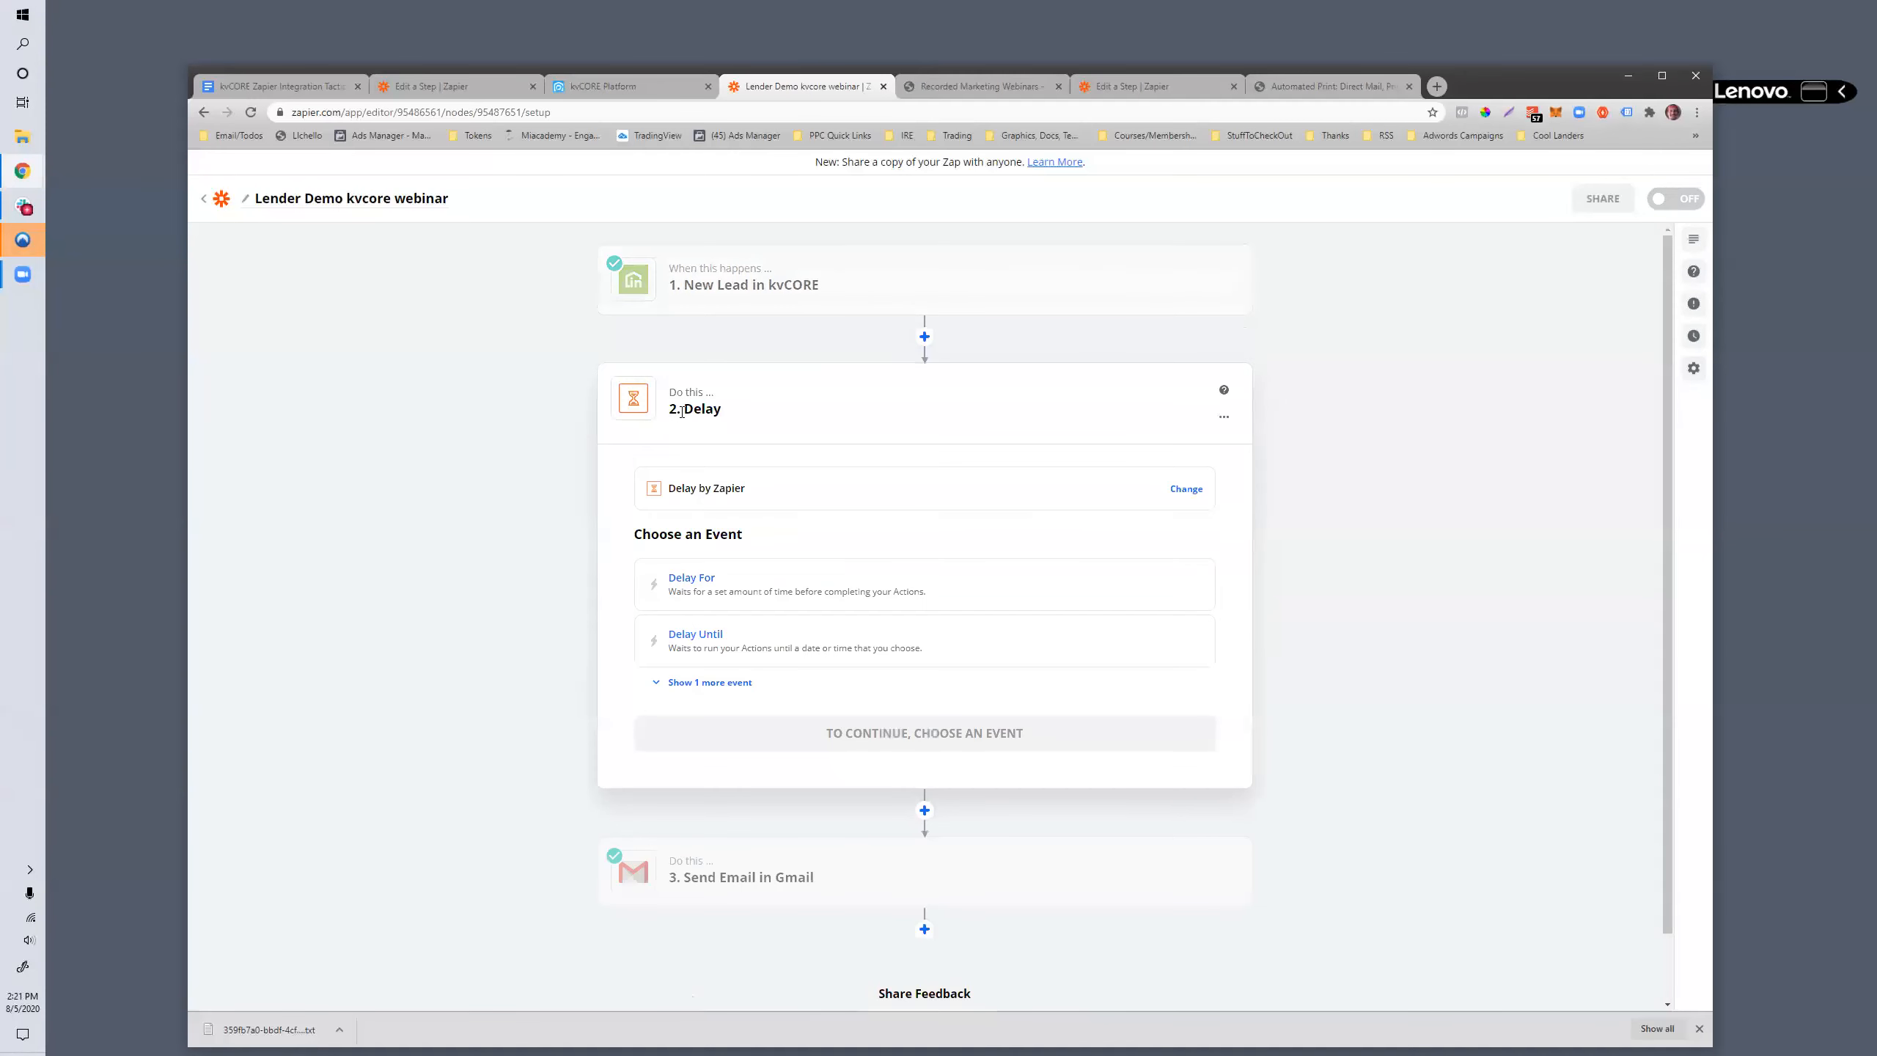
scroll(687, 591, "down", 1)
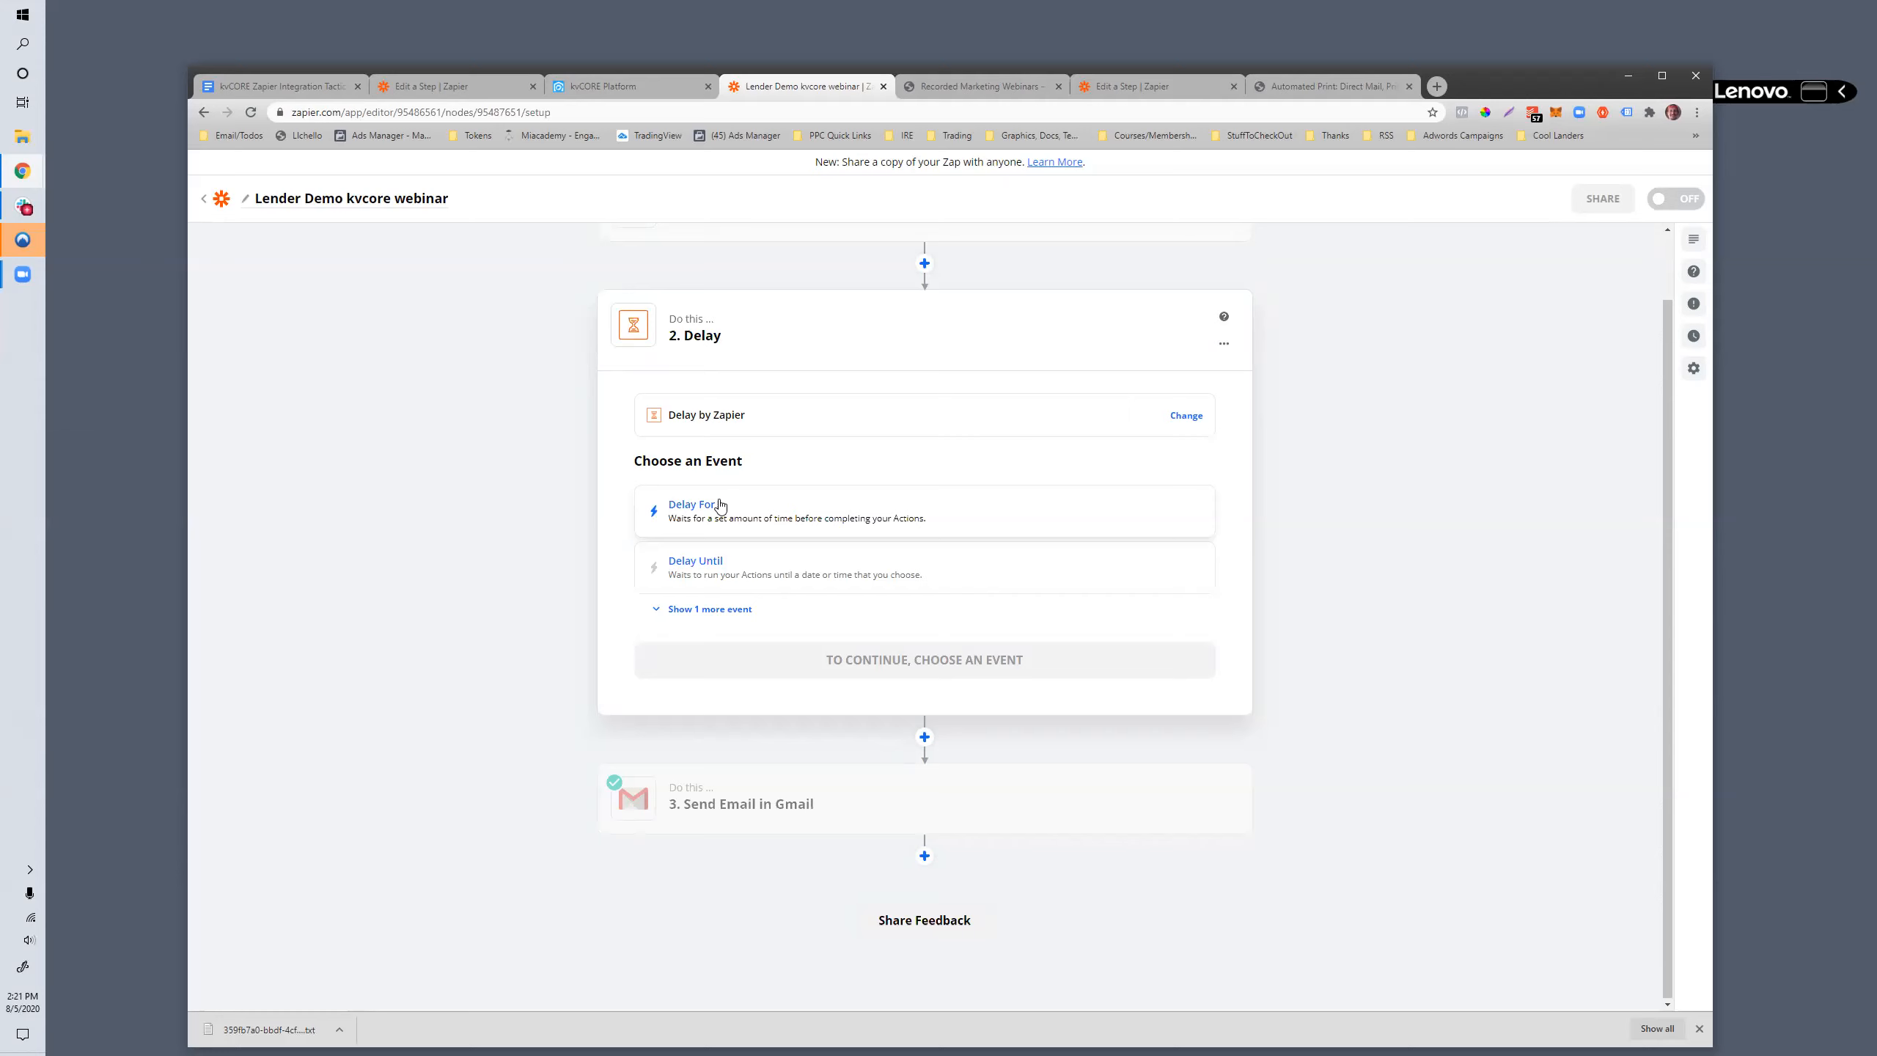
left_click(721, 506)
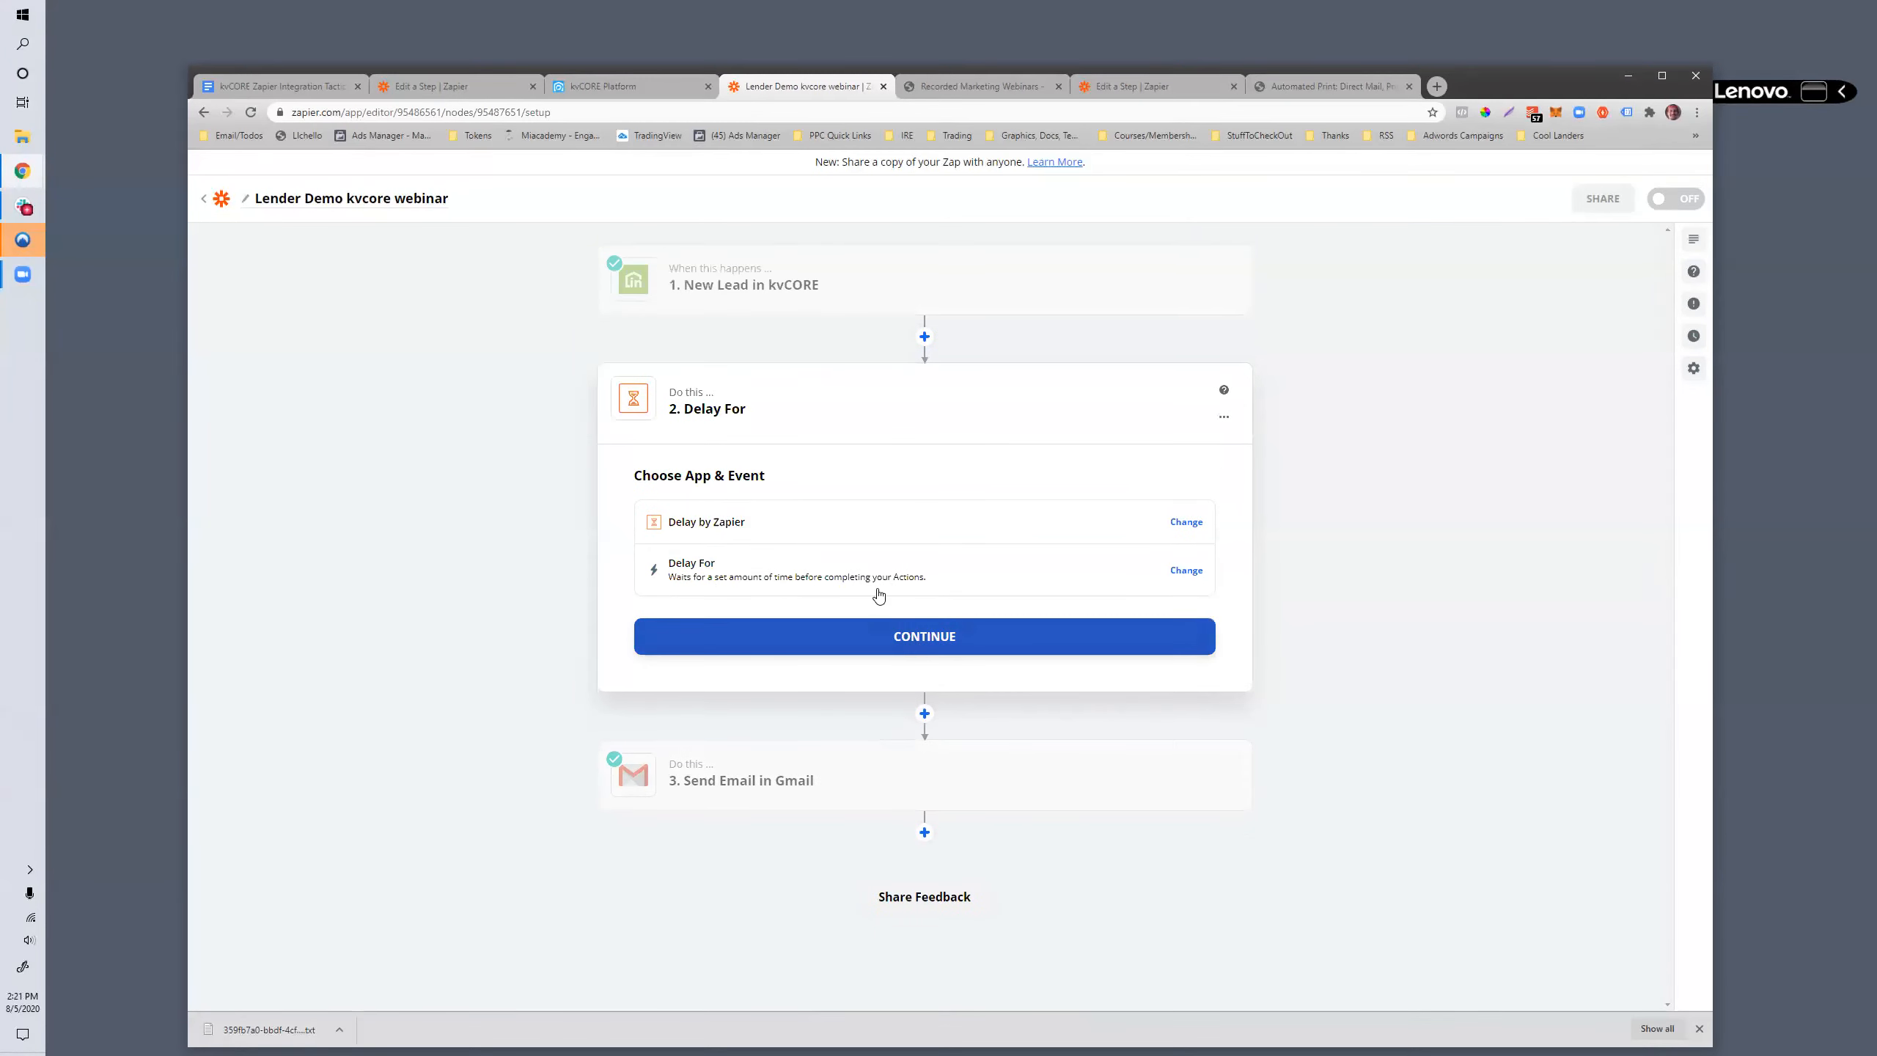
left_click(915, 565)
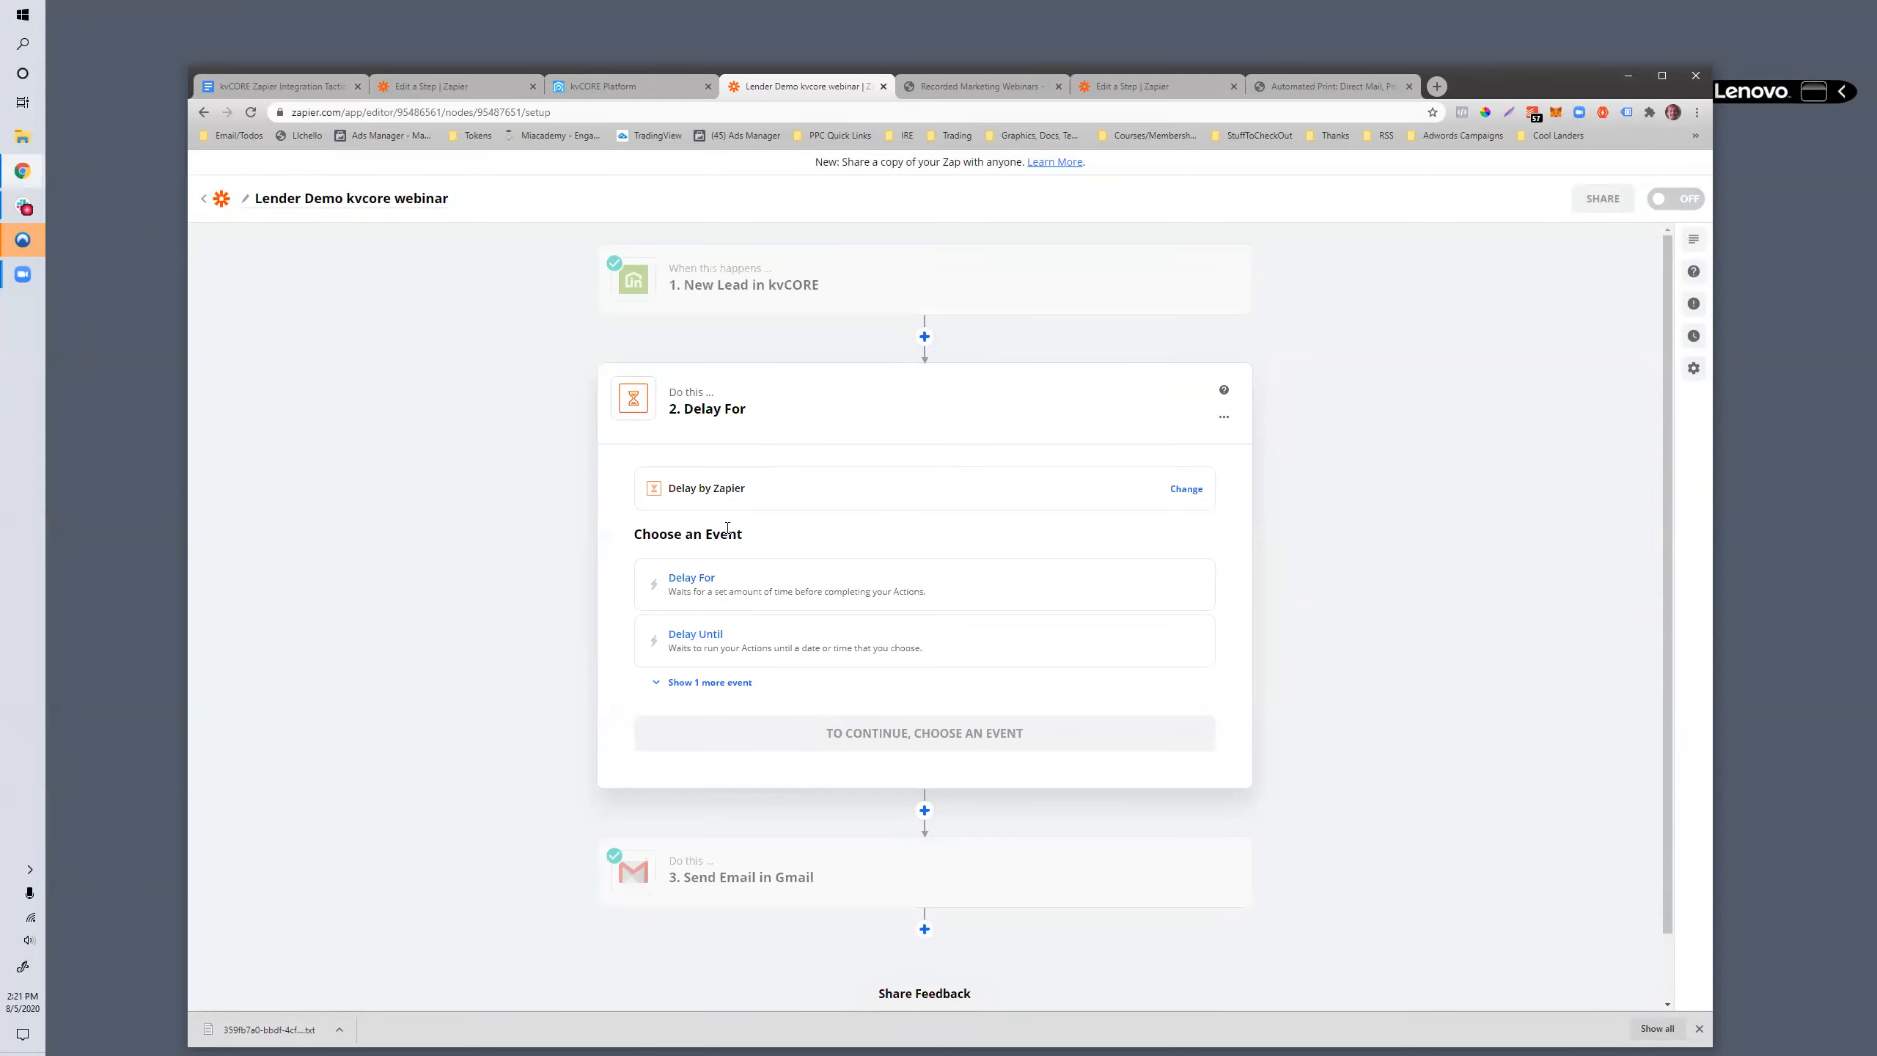
left_click(716, 583)
left_click(819, 648)
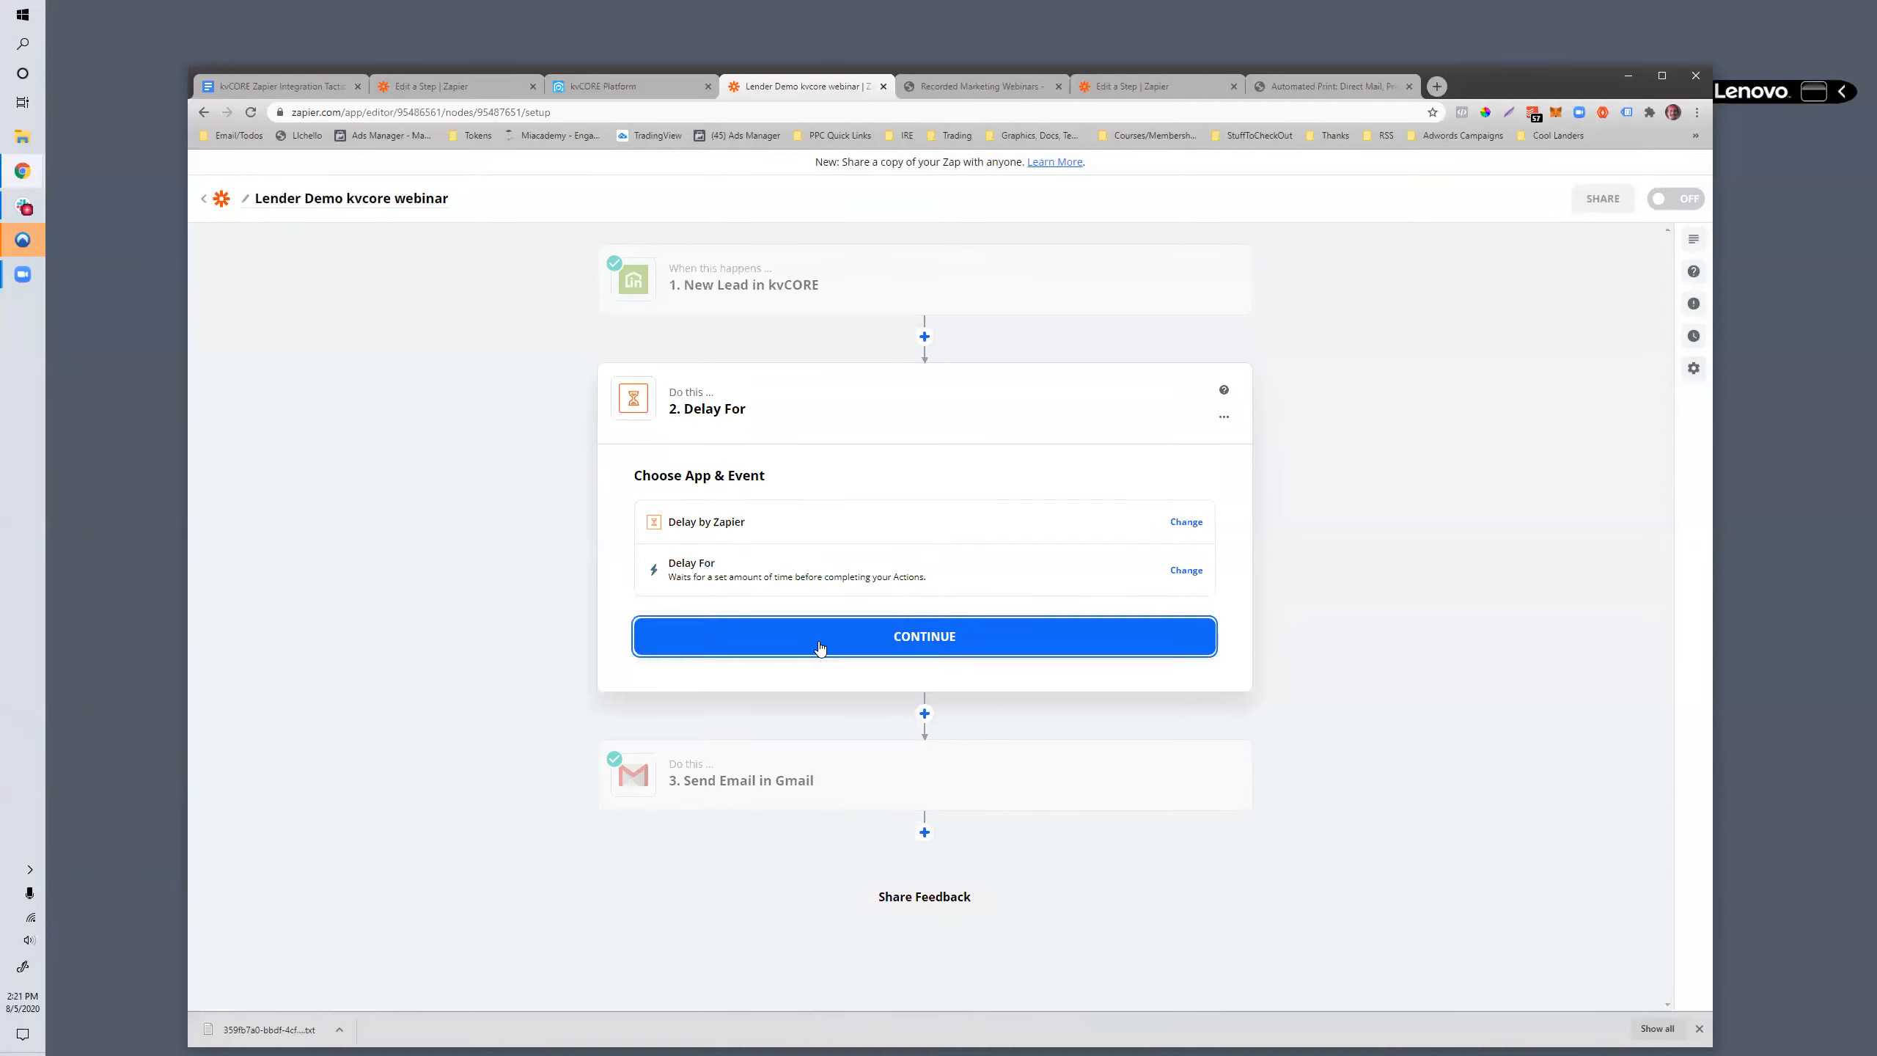
- Set the delay to 30 minutes and continue to the step's test stage
left_click(697, 565)
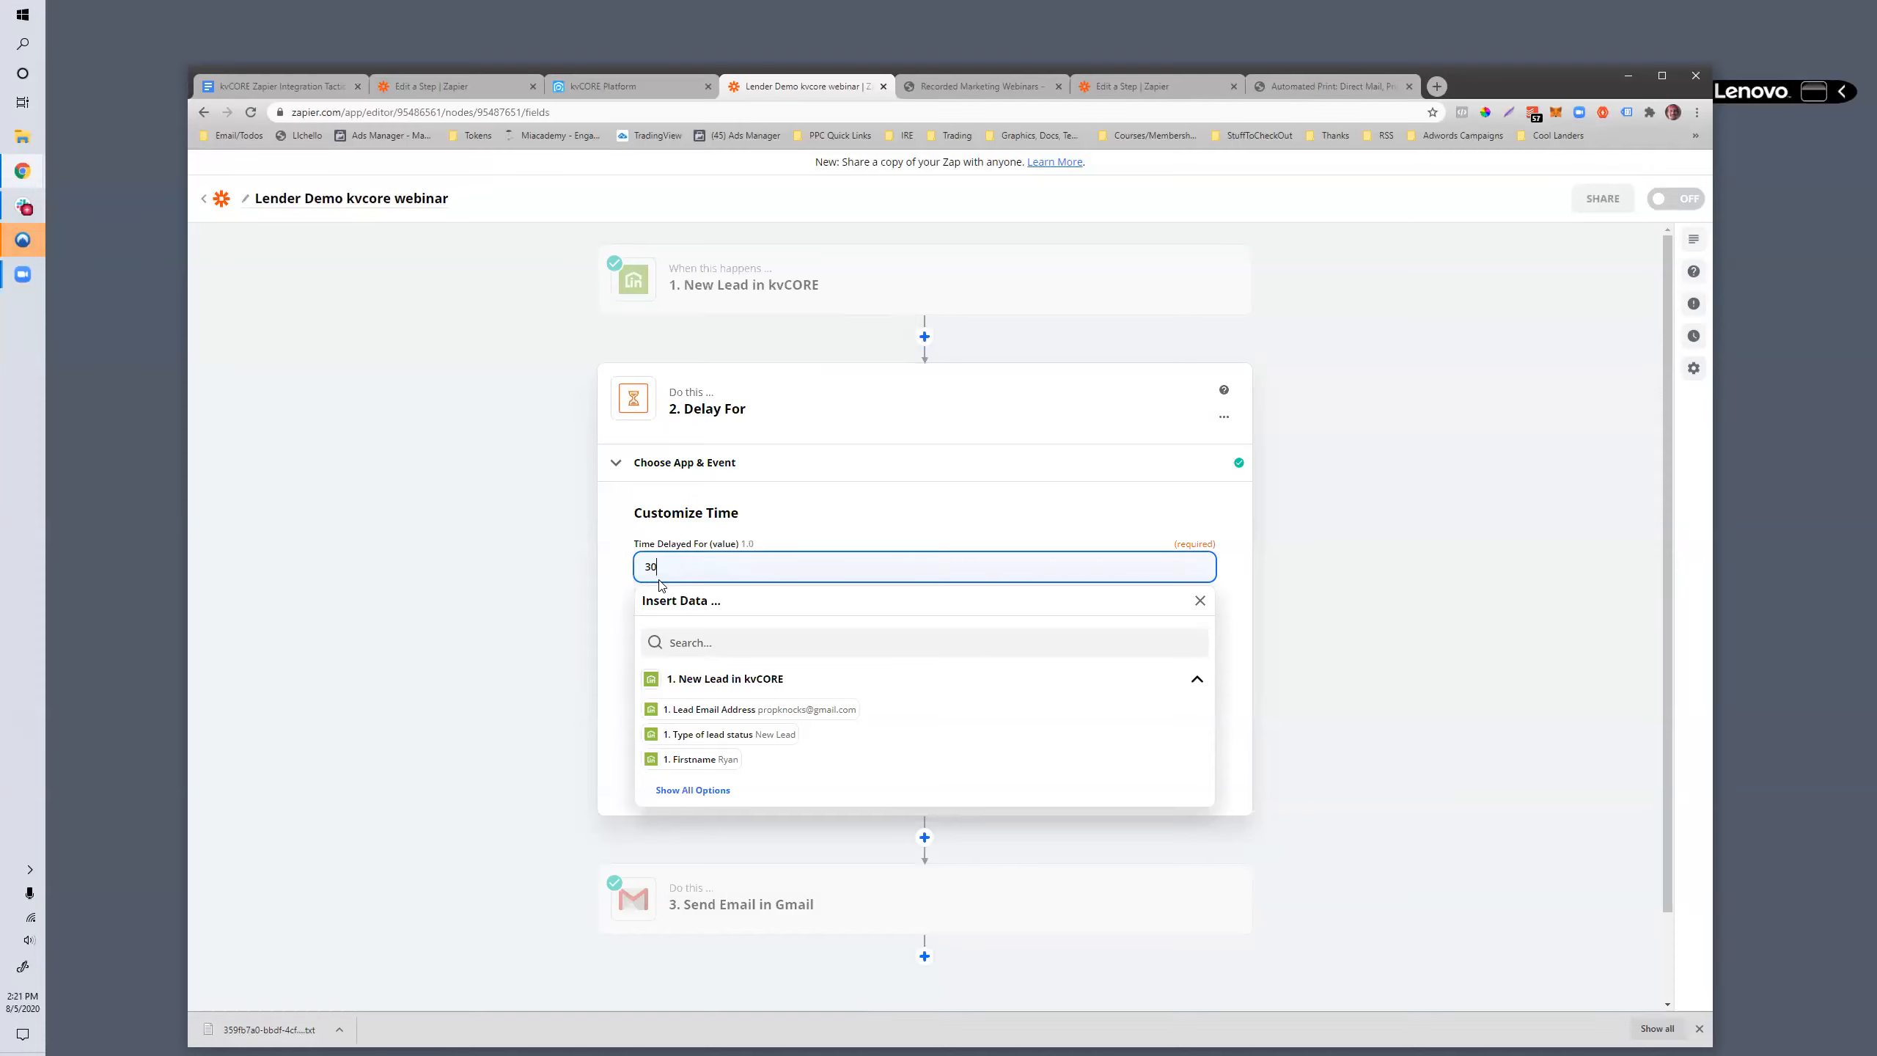
left_click(621, 590)
left_click(700, 643)
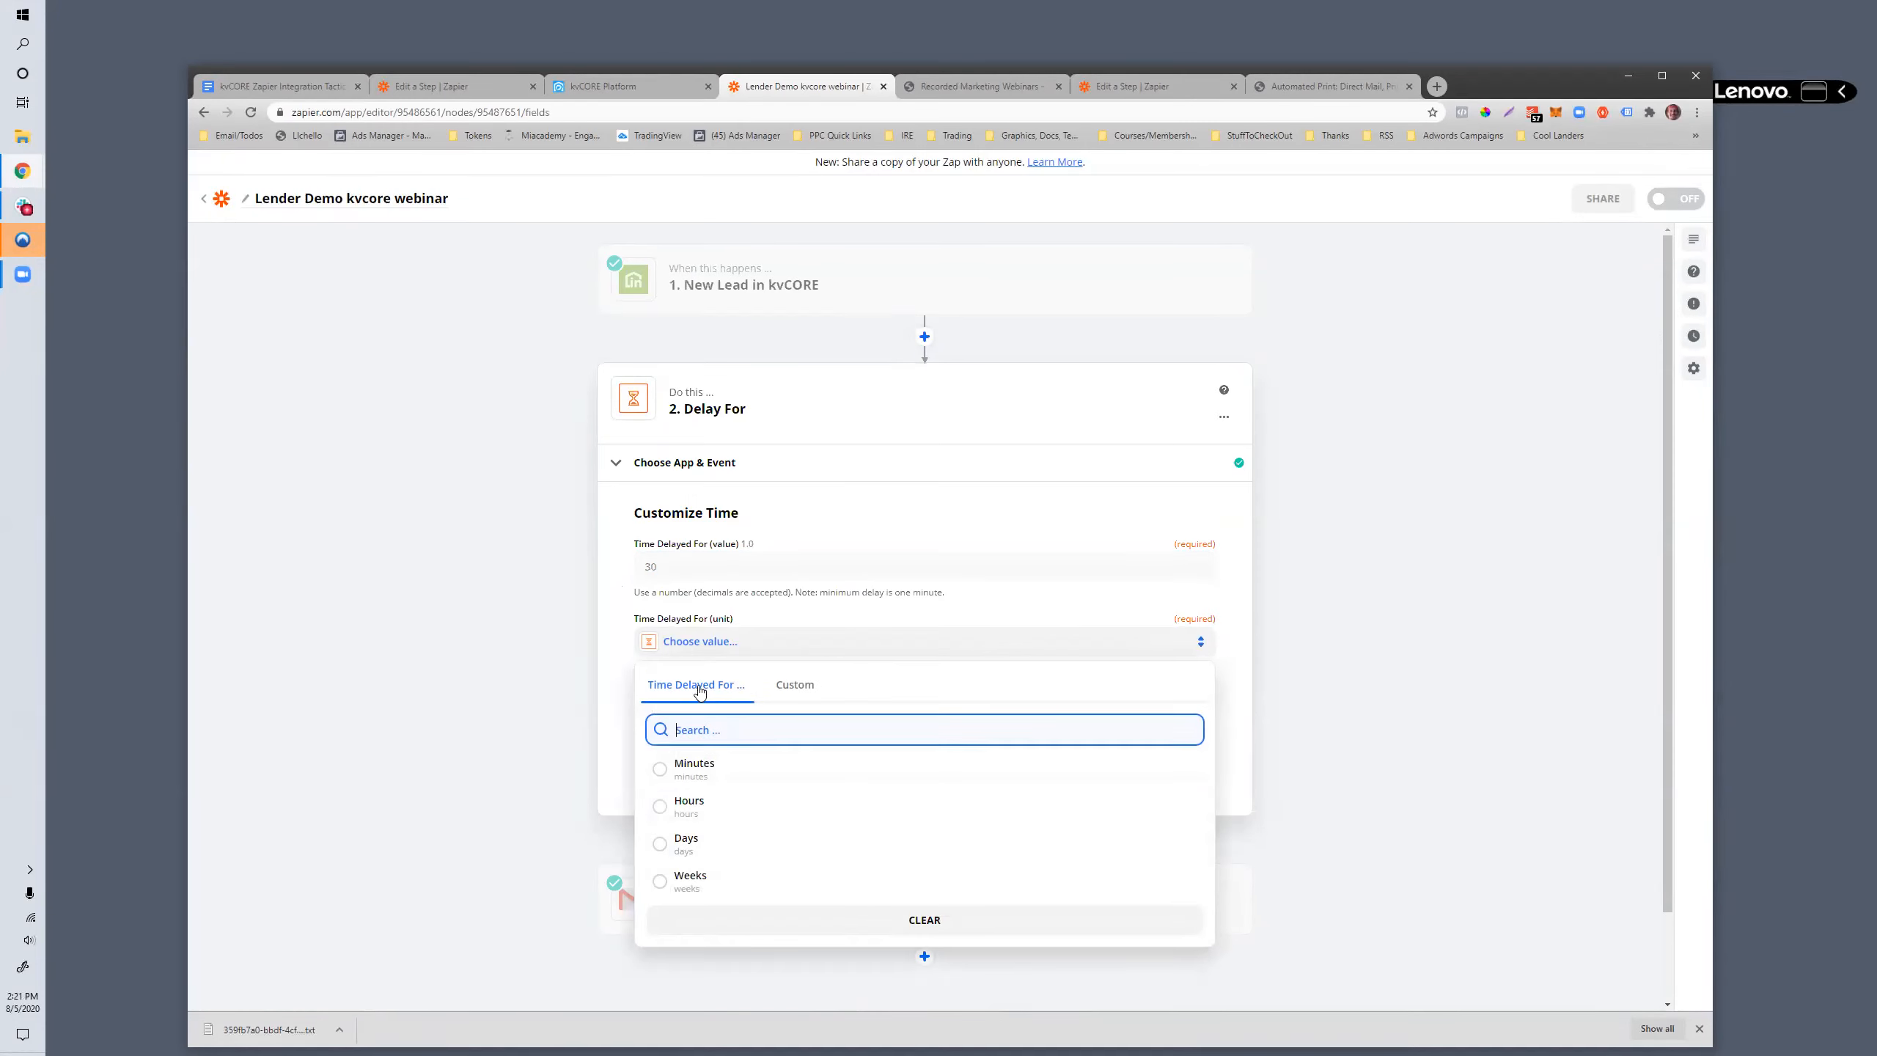
left_click(686, 775)
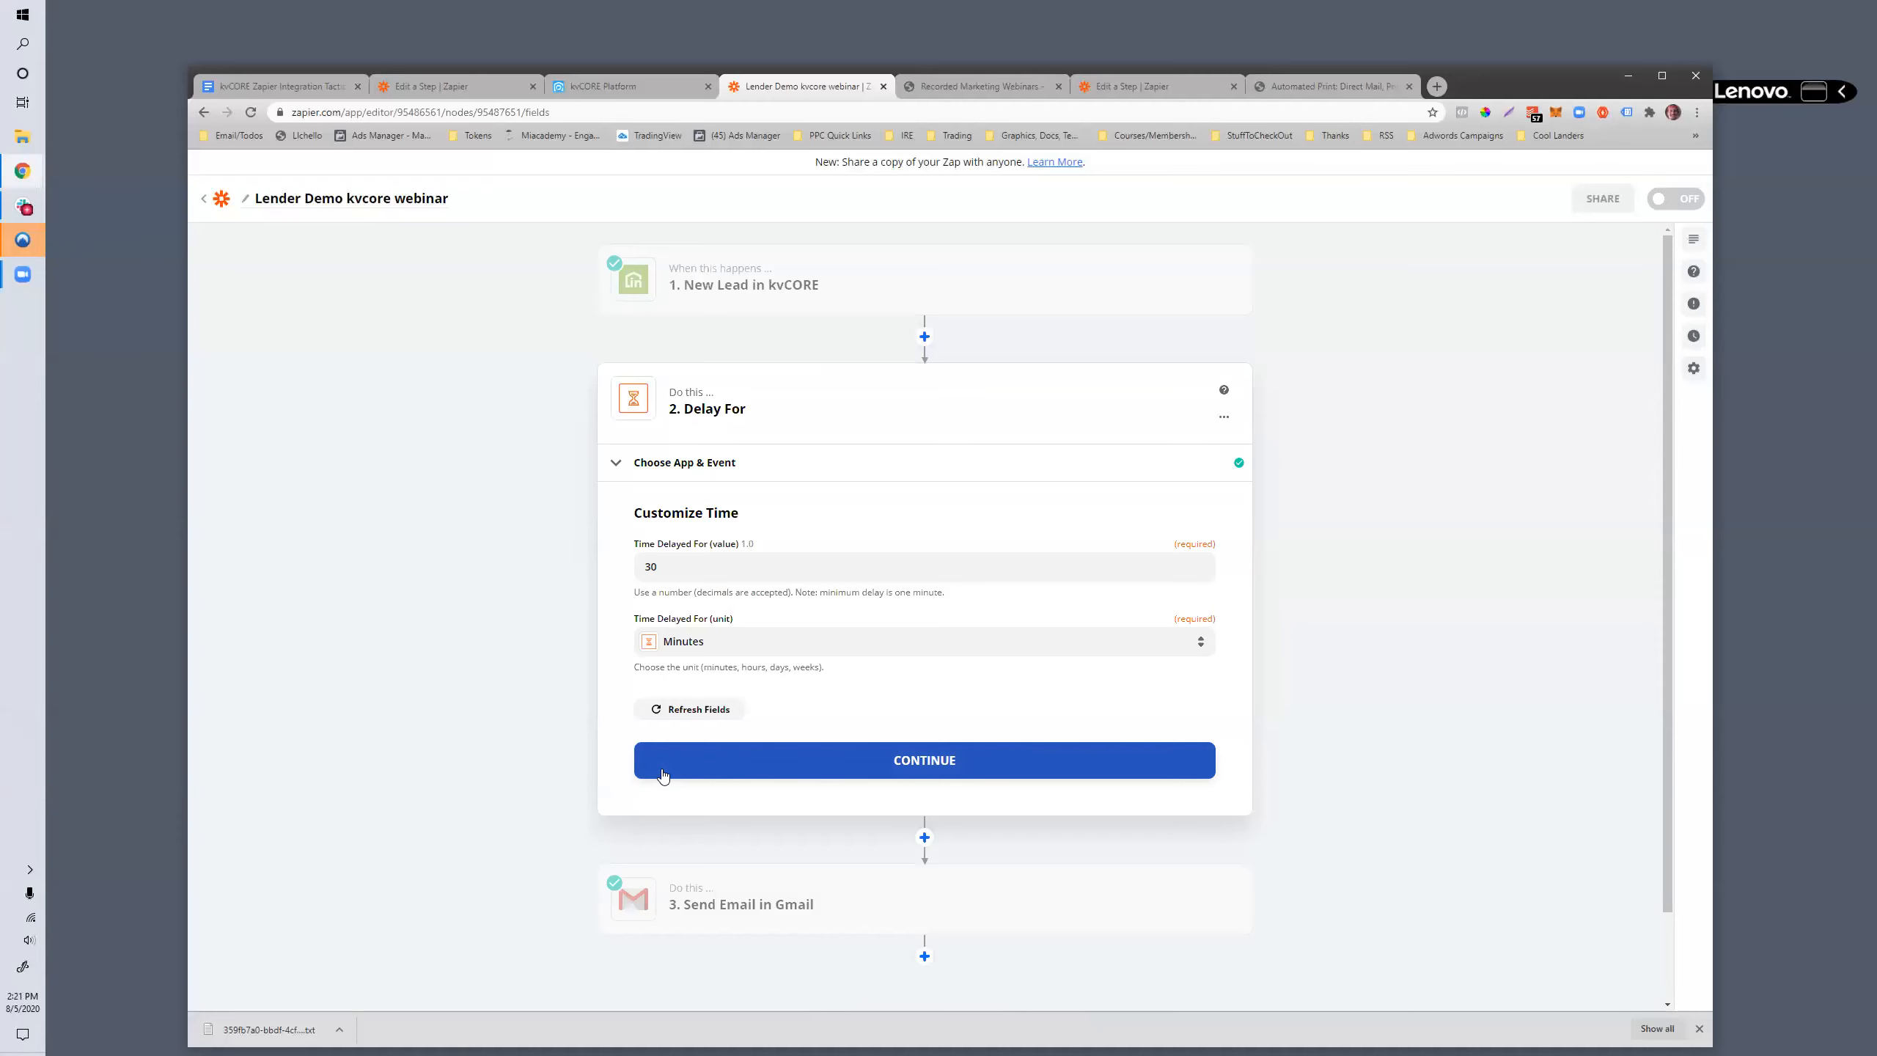
left_click(663, 774)
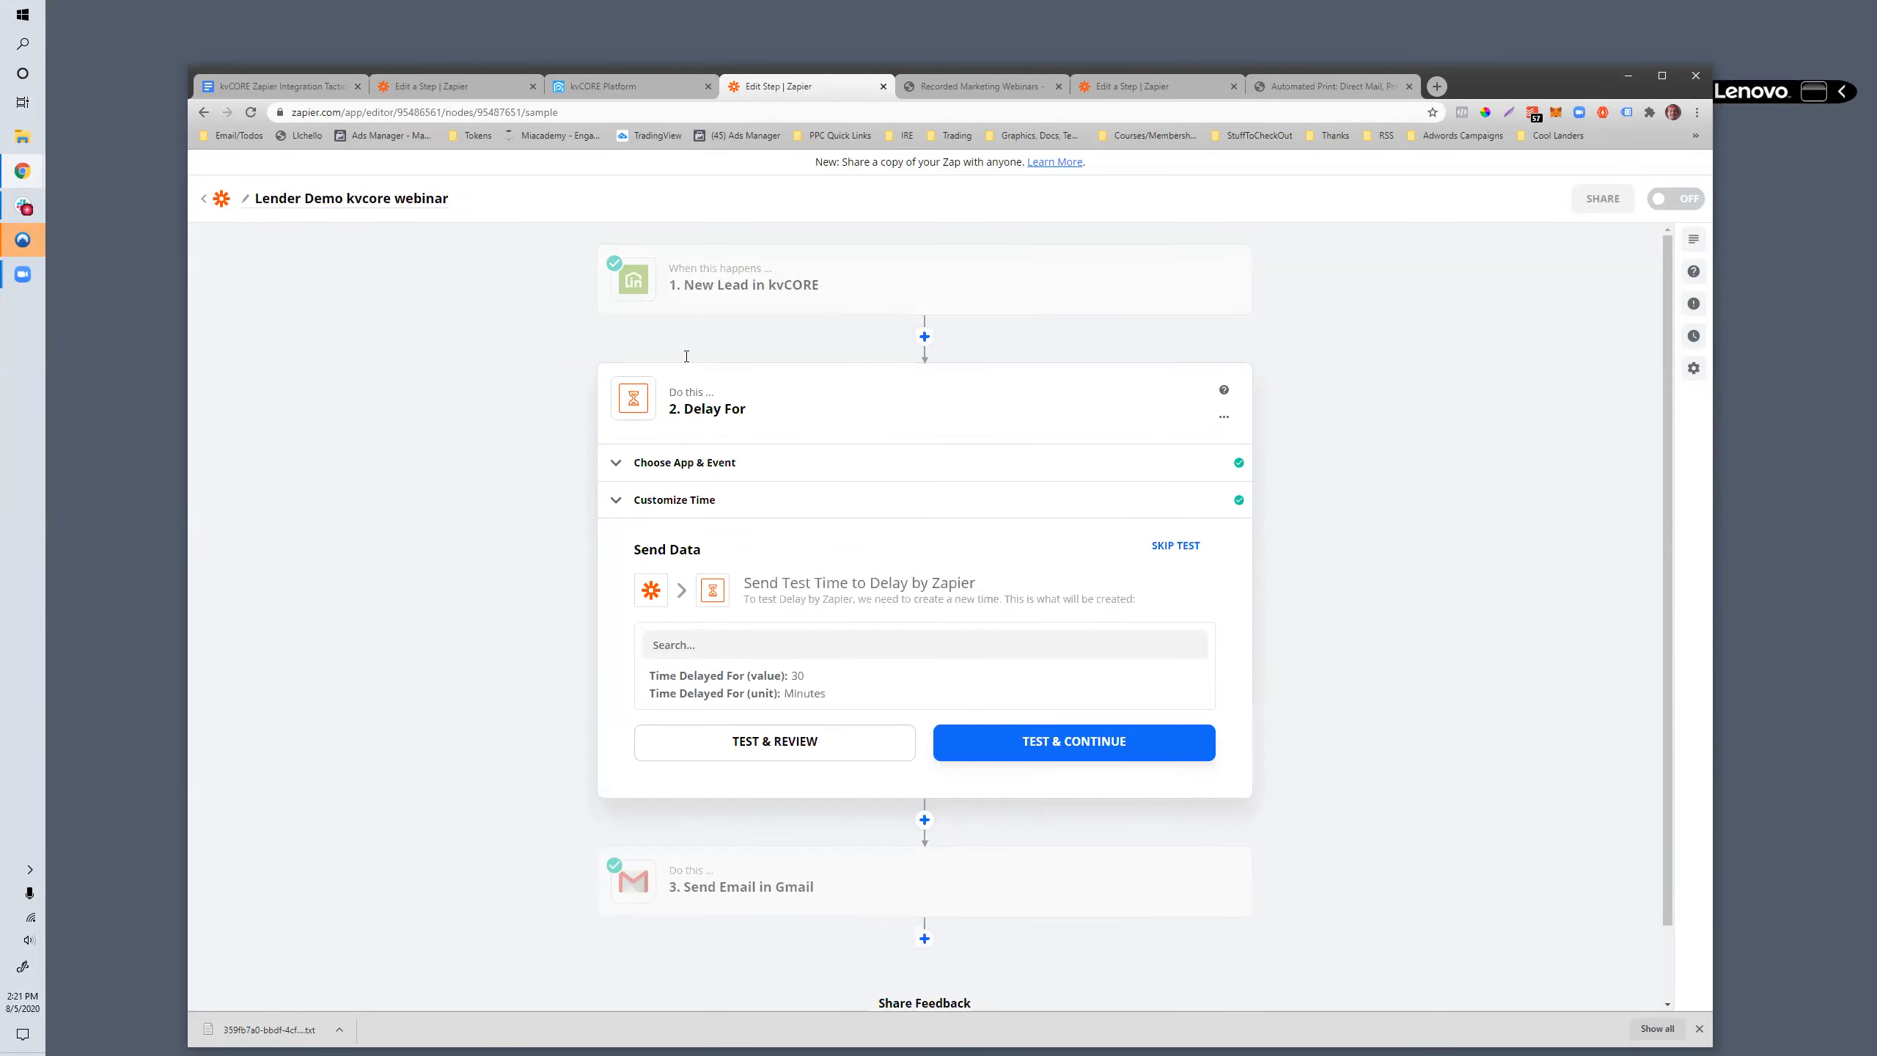
- Open the Send Email in Gmail step and add a Facebook Custom Audiences action after it
scroll(549, 764, "down", 1)
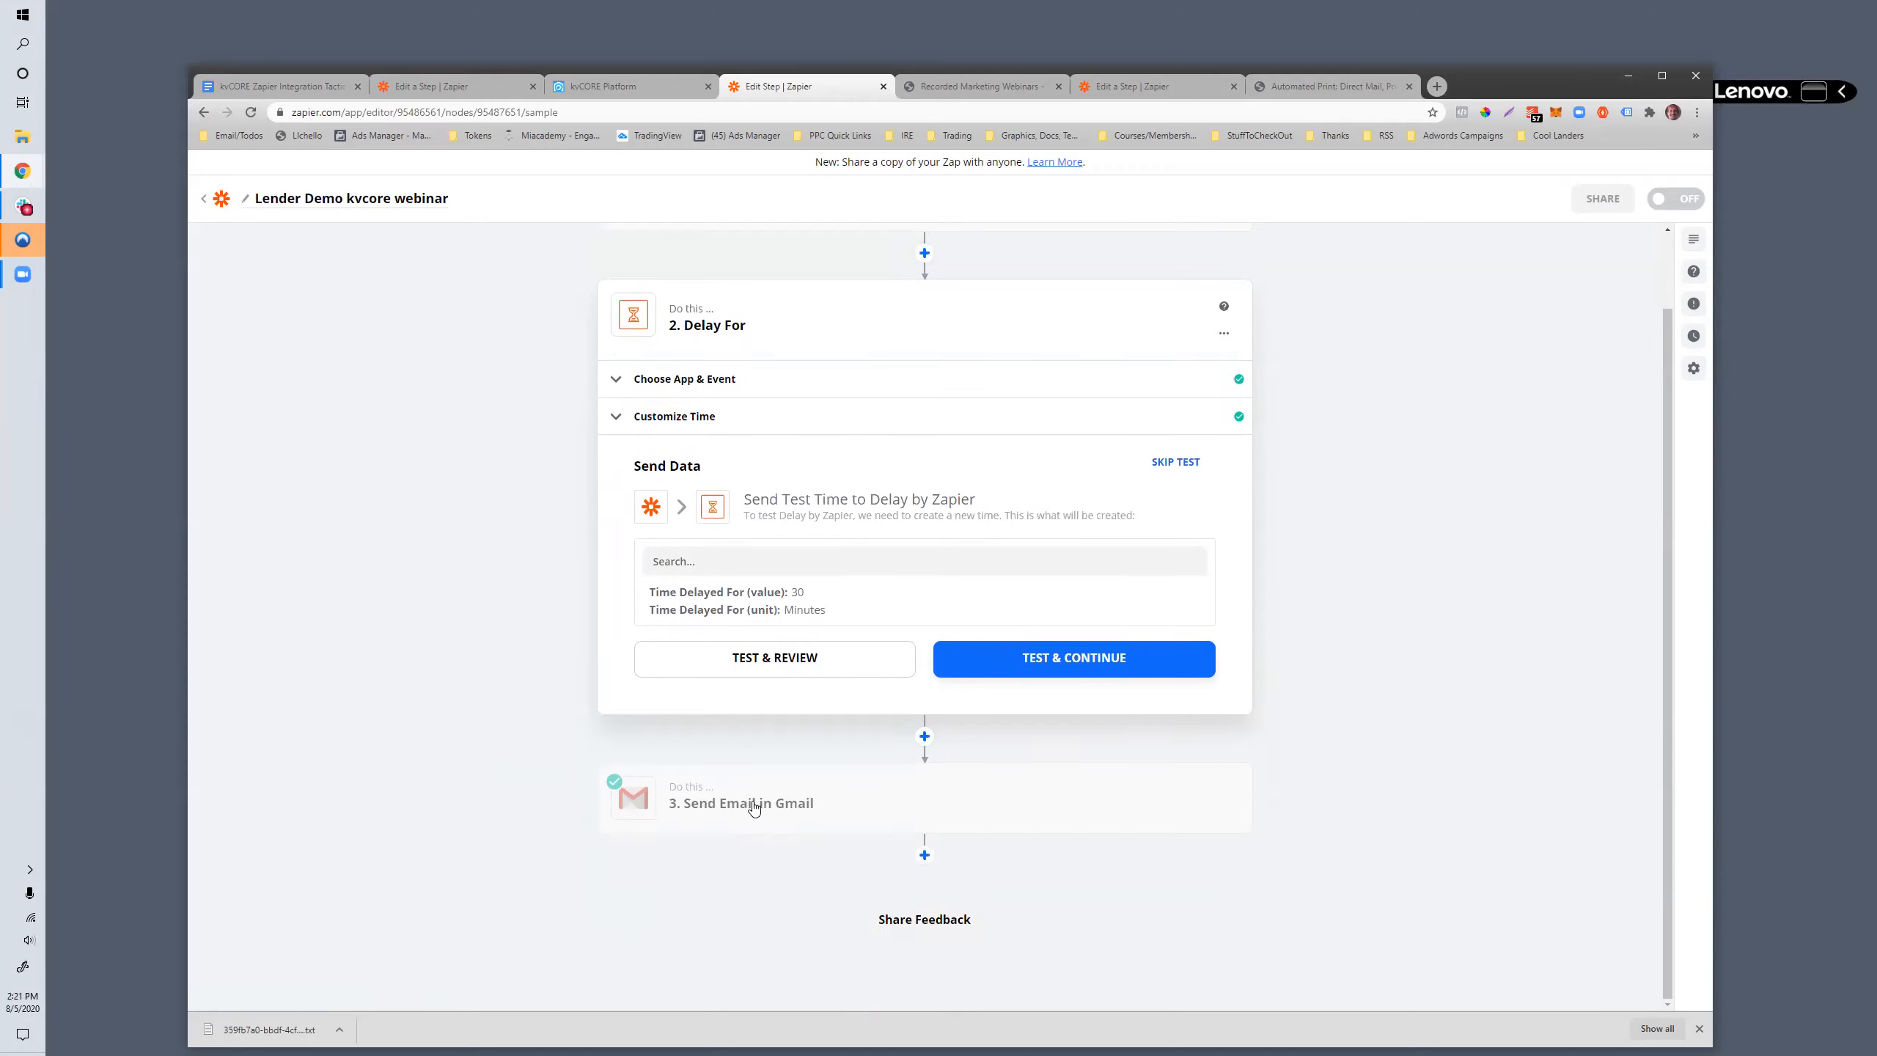
left_click(750, 806)
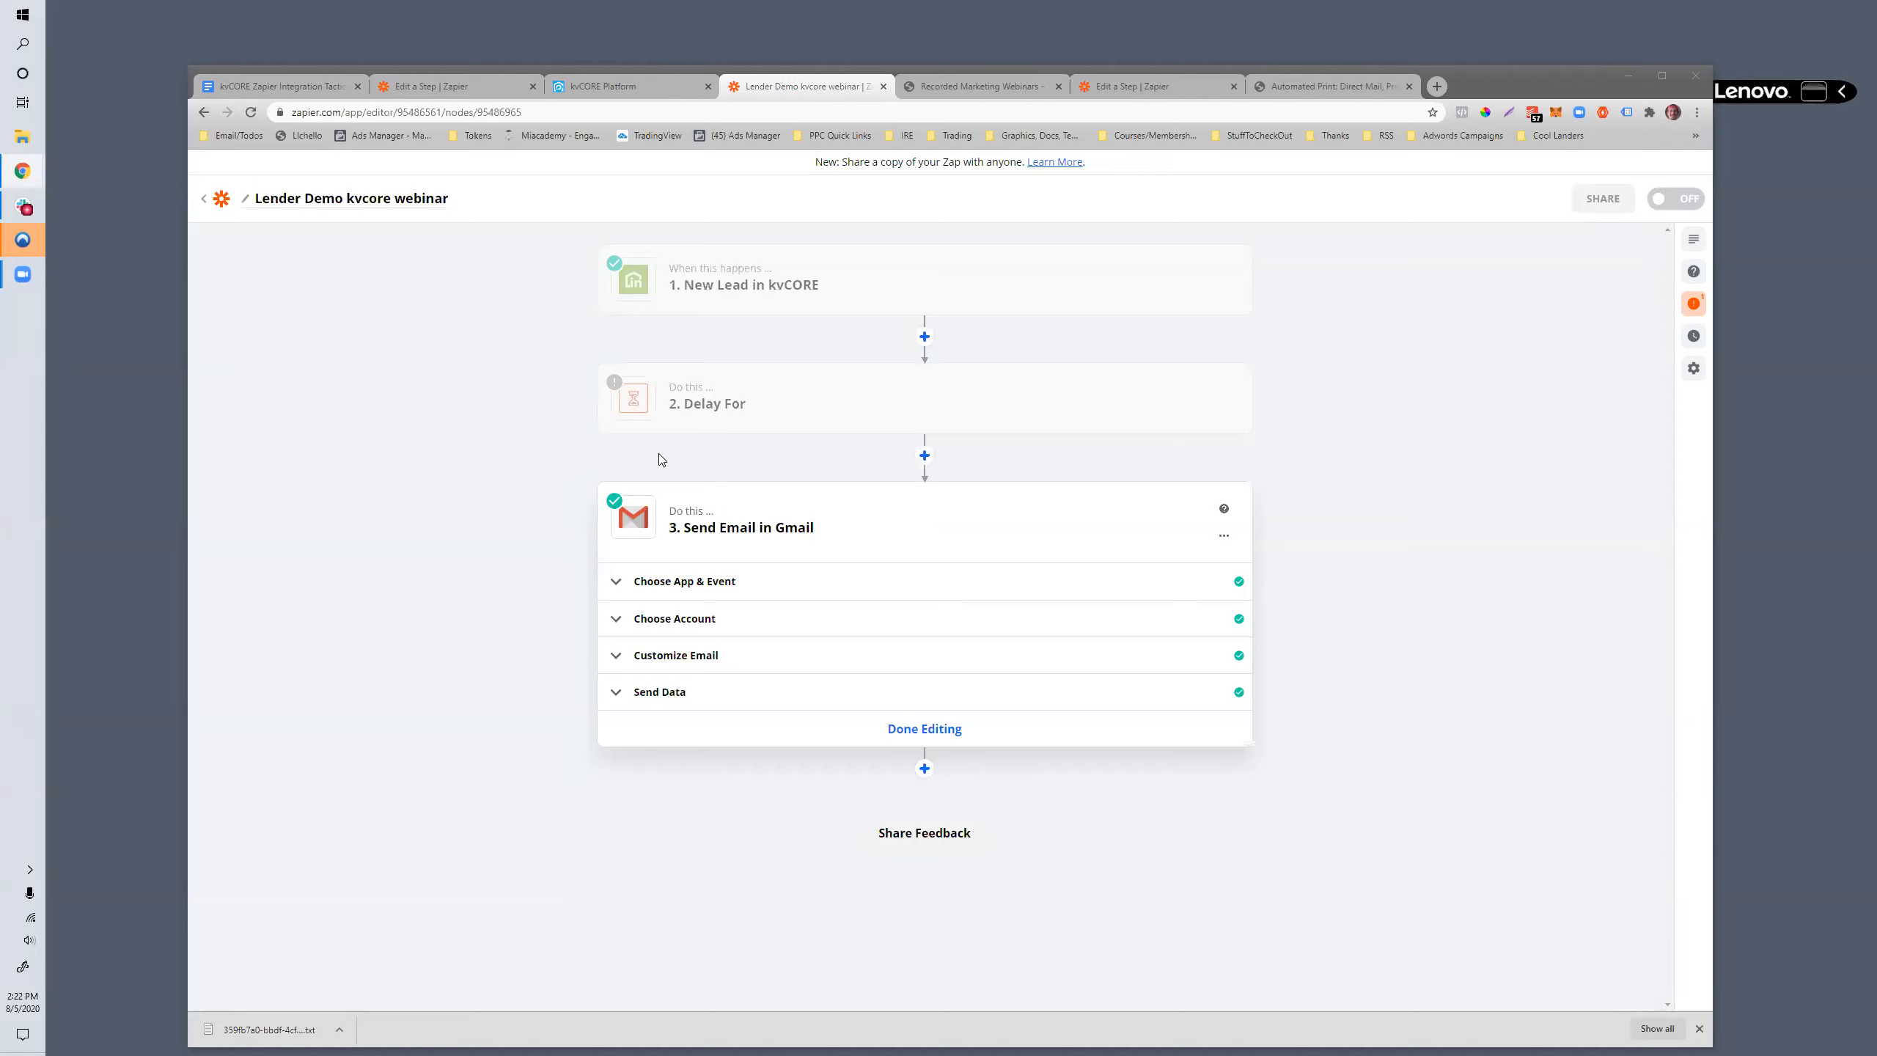
left_click(403, 518)
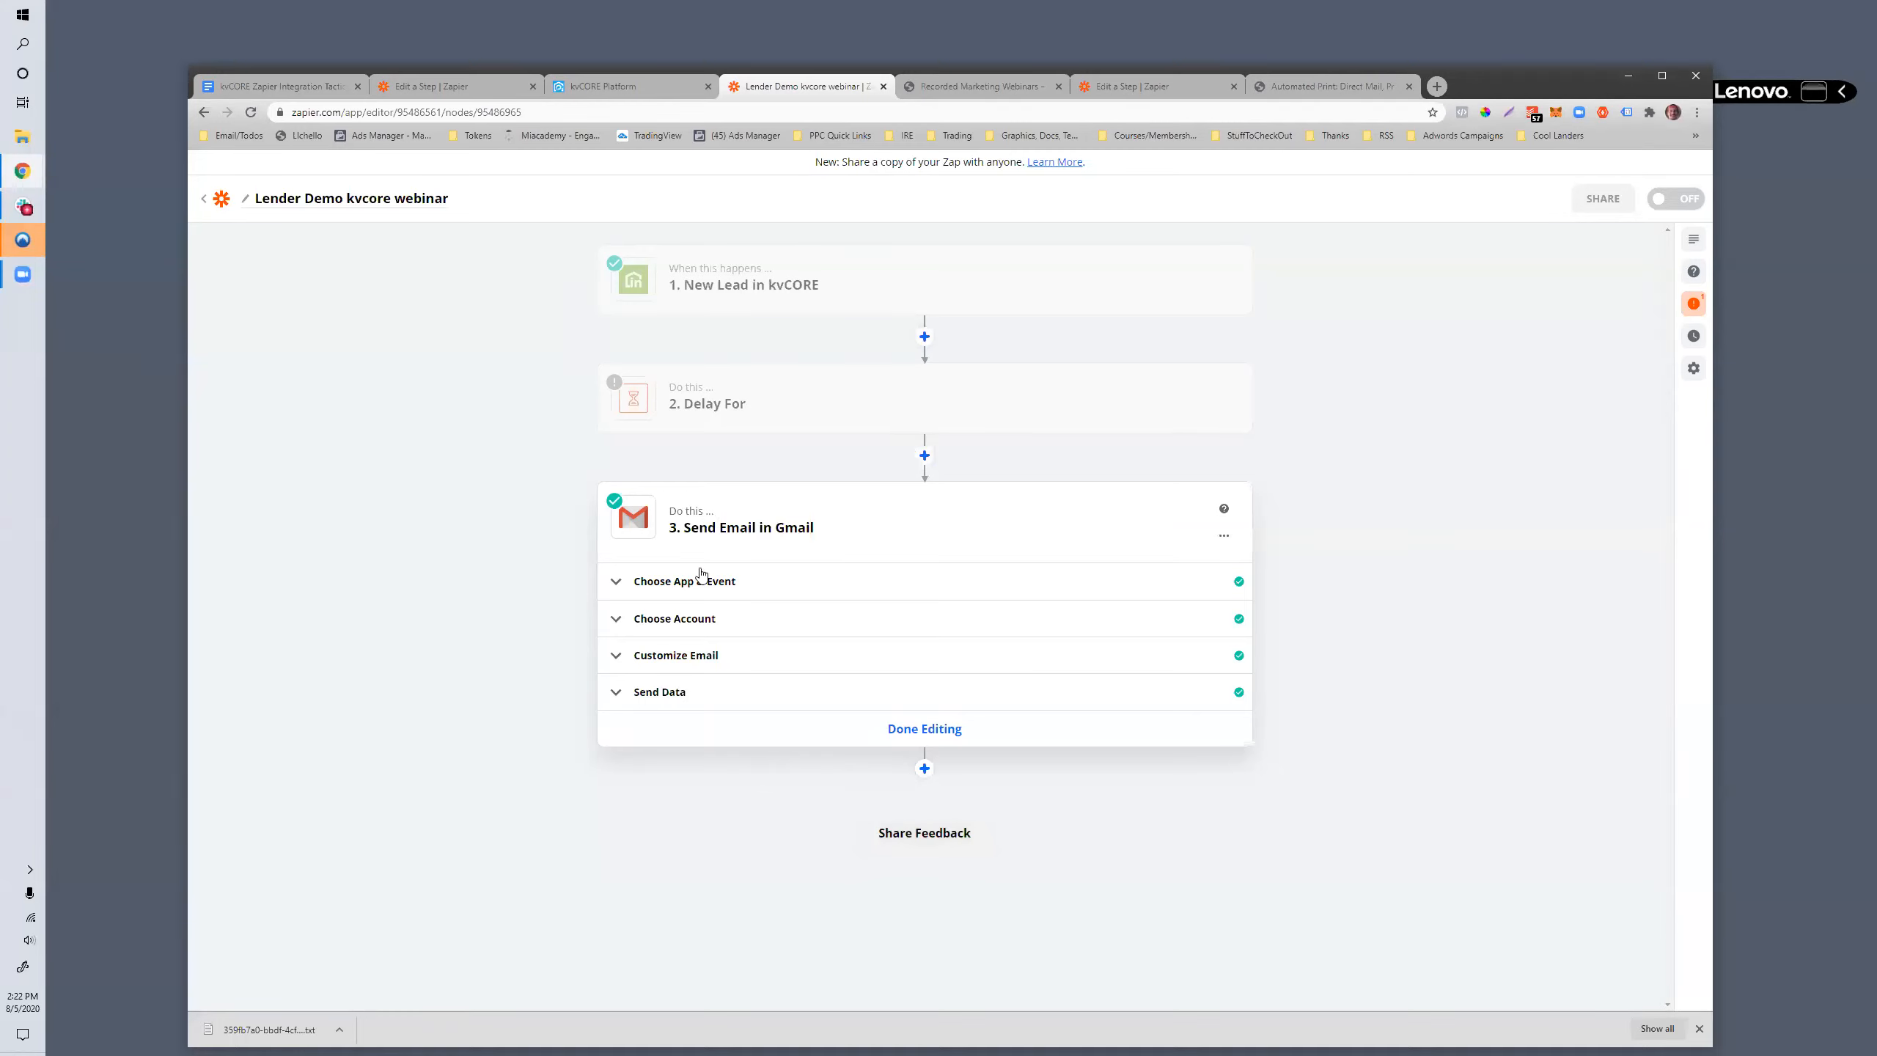
left_click(925, 768)
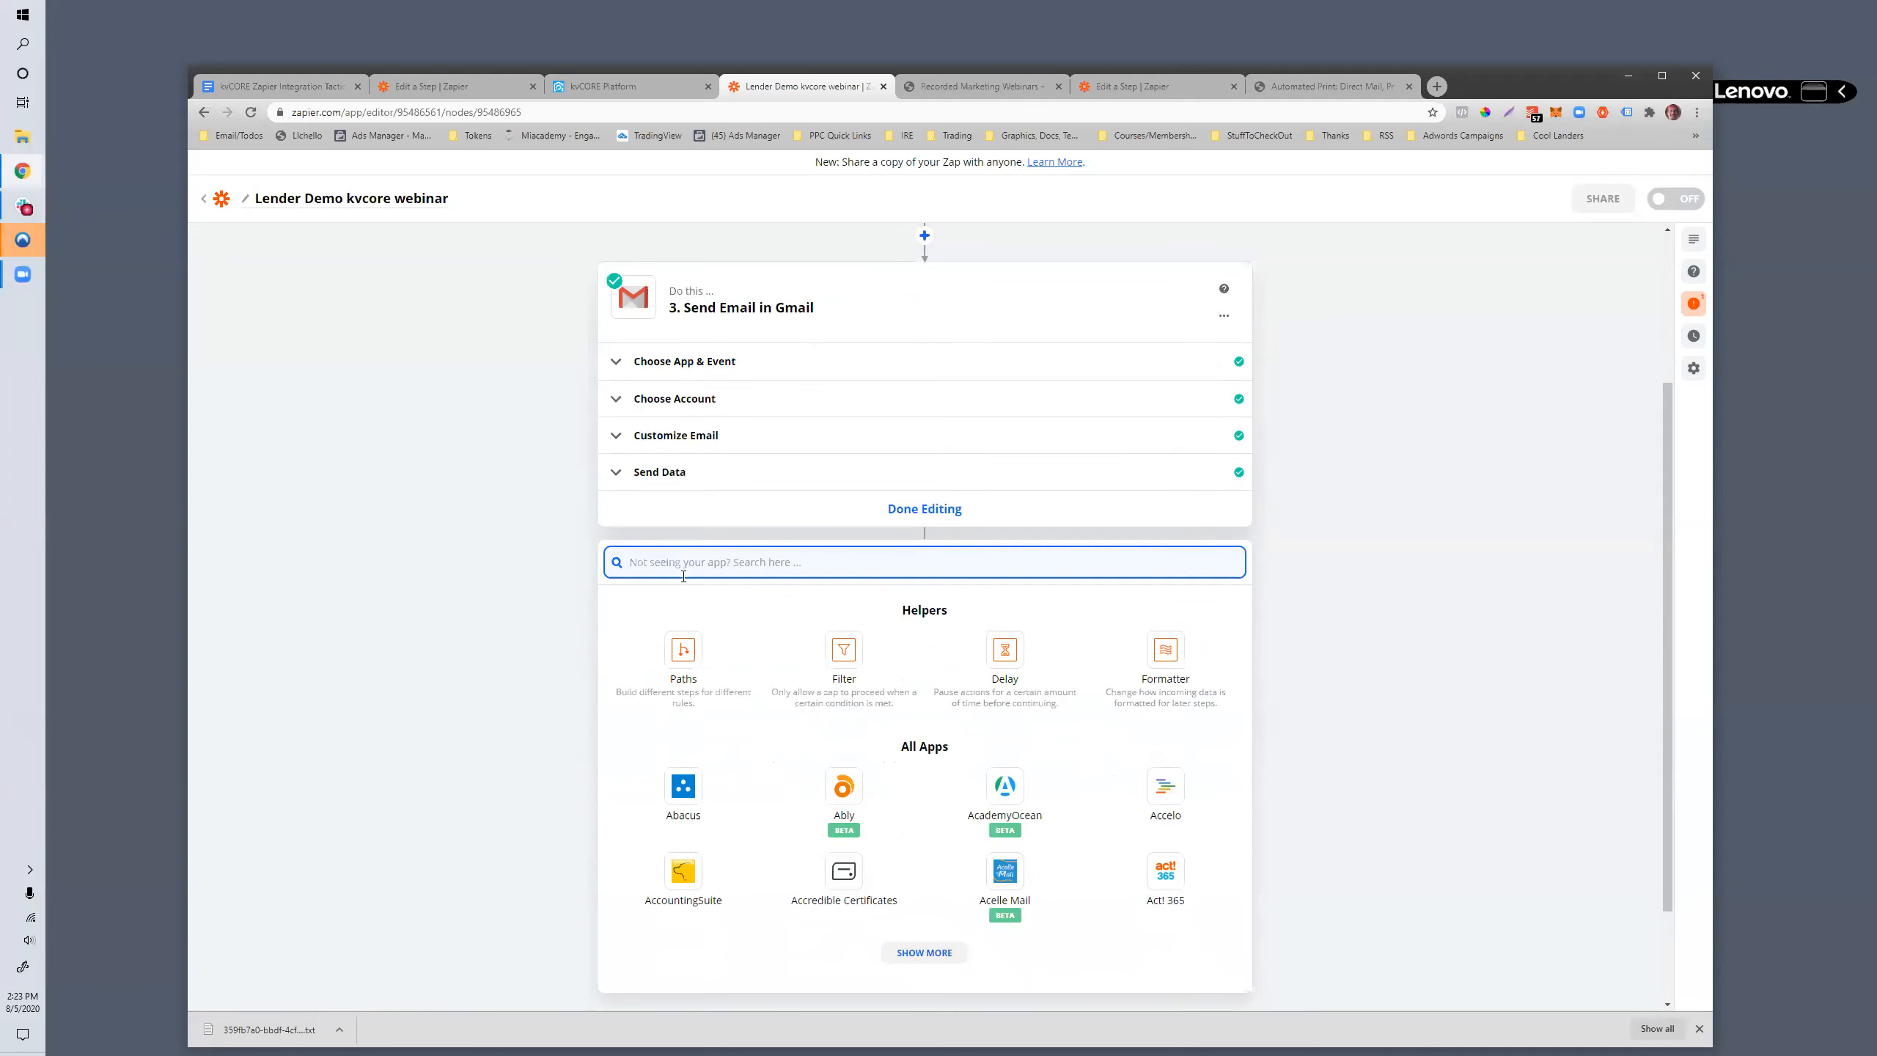
type("custom")
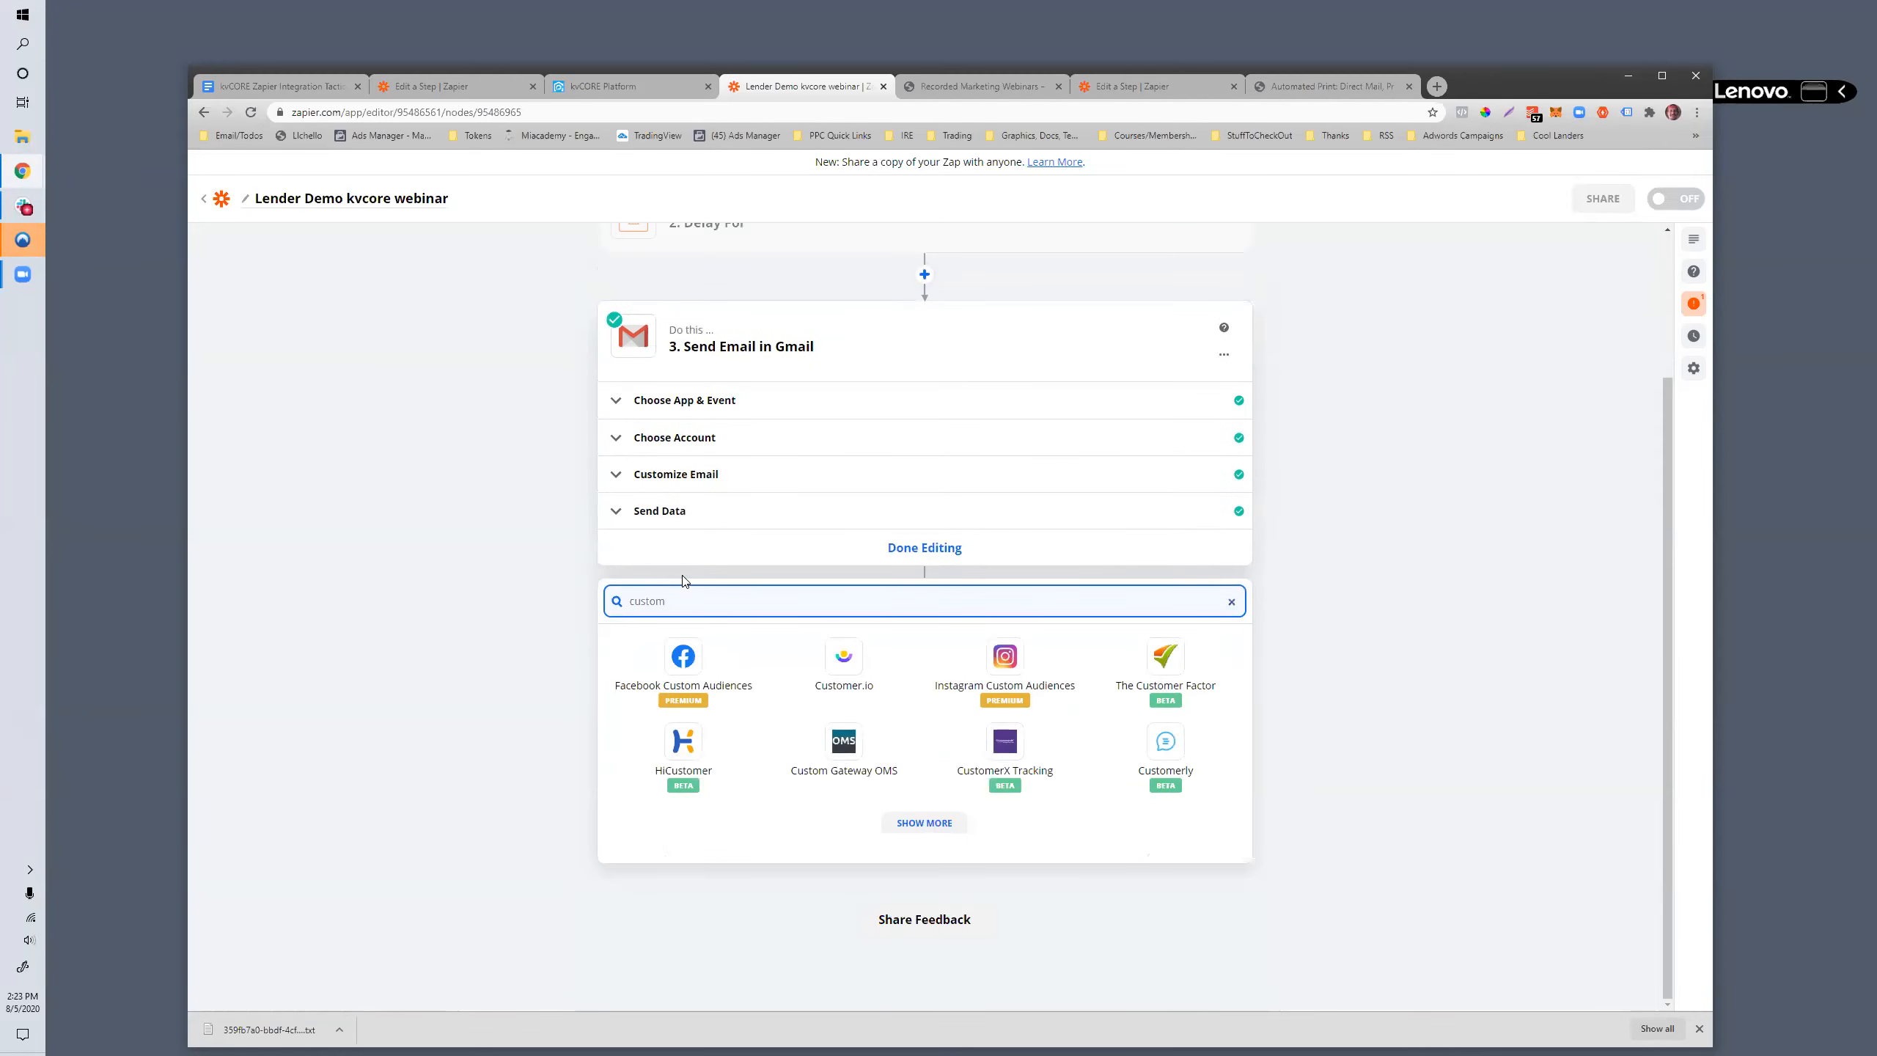
left_click(685, 669)
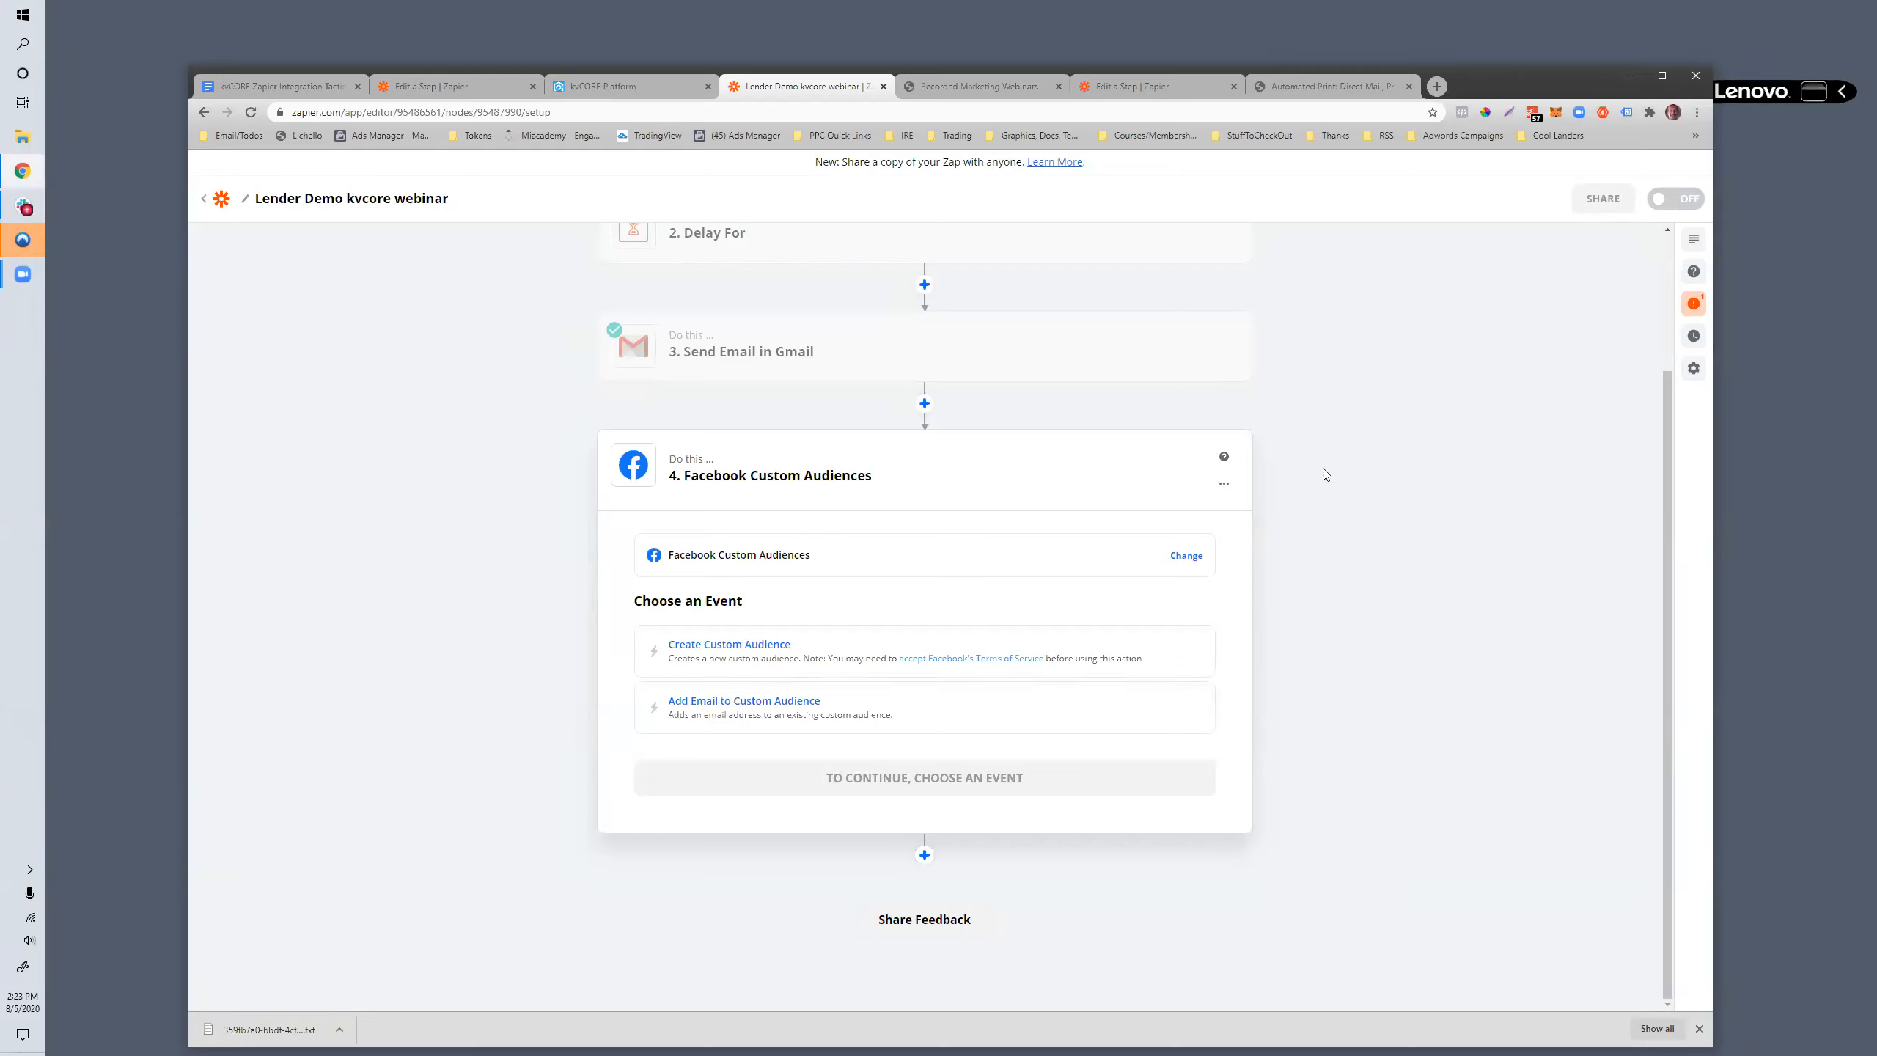
- Change the kvCORE trigger's event from New Lead to Campaign Action
scroll(961, 607, "up", 2)
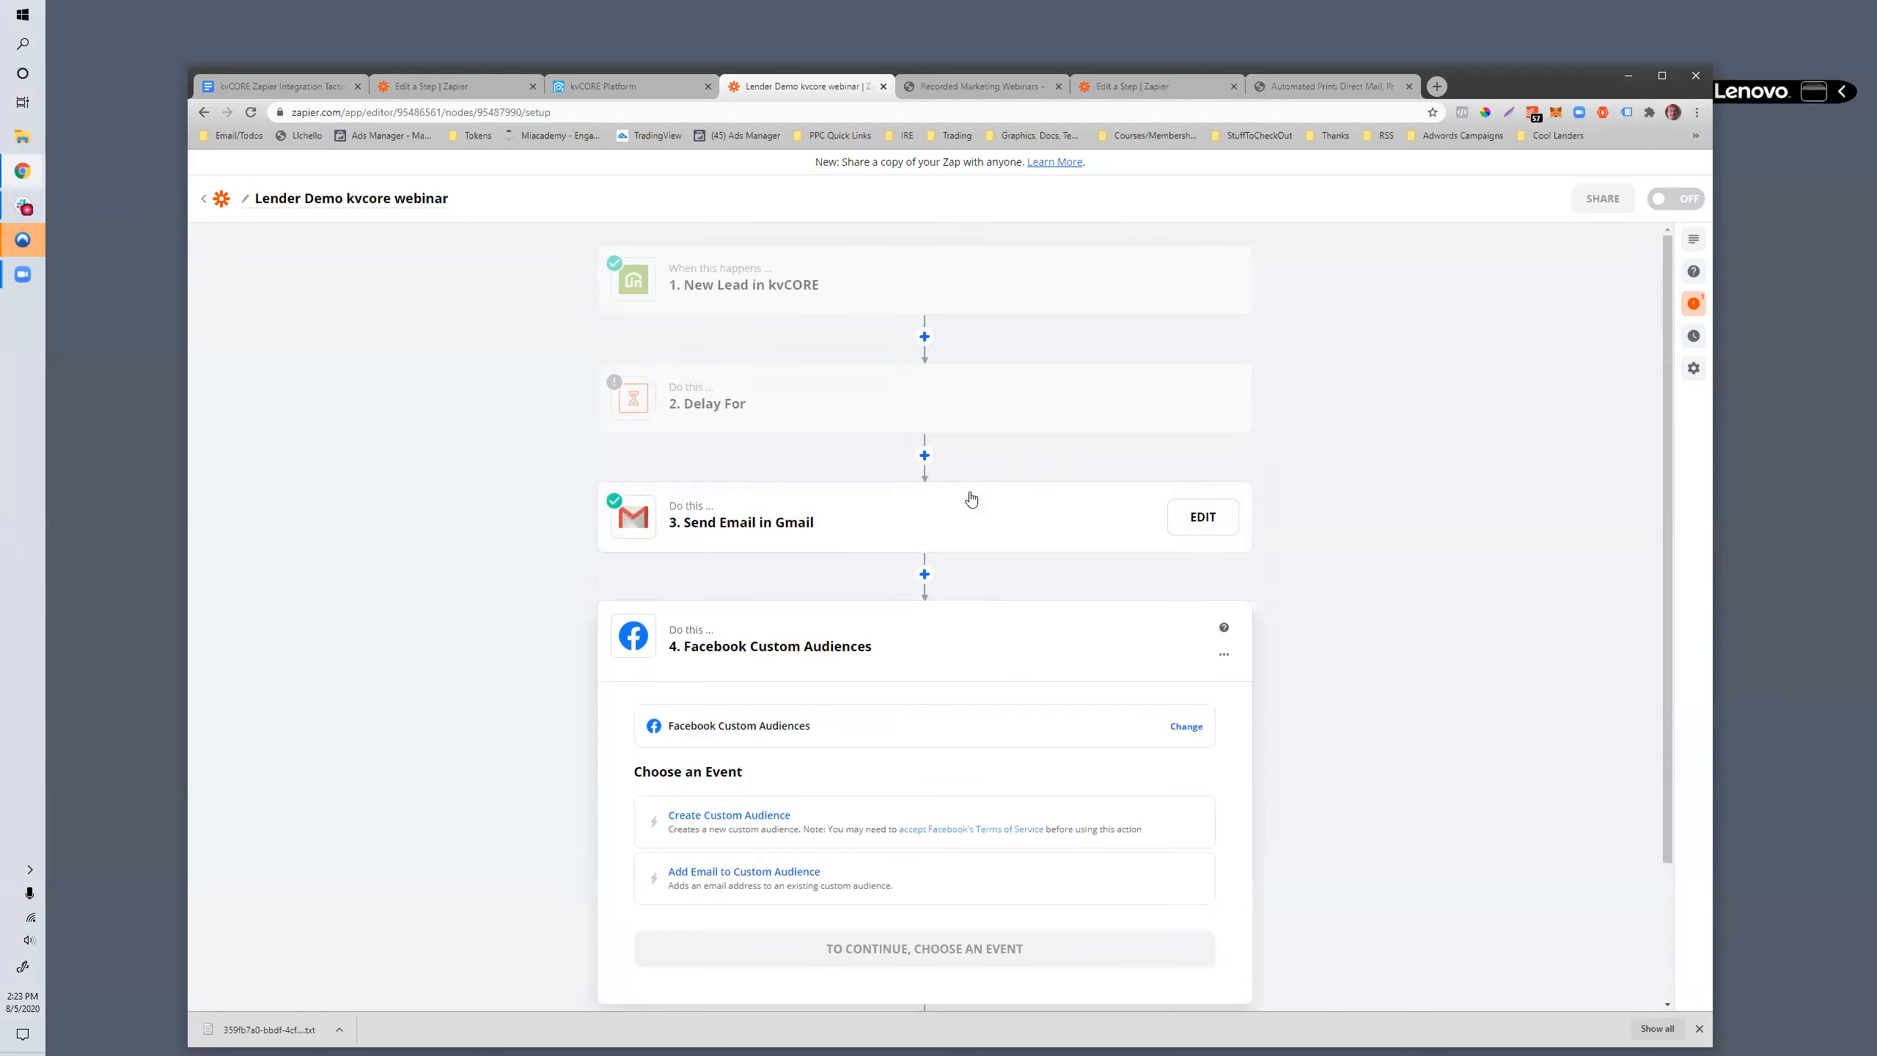
scroll(959, 503, "down", 2)
scroll(955, 495, "up", 2)
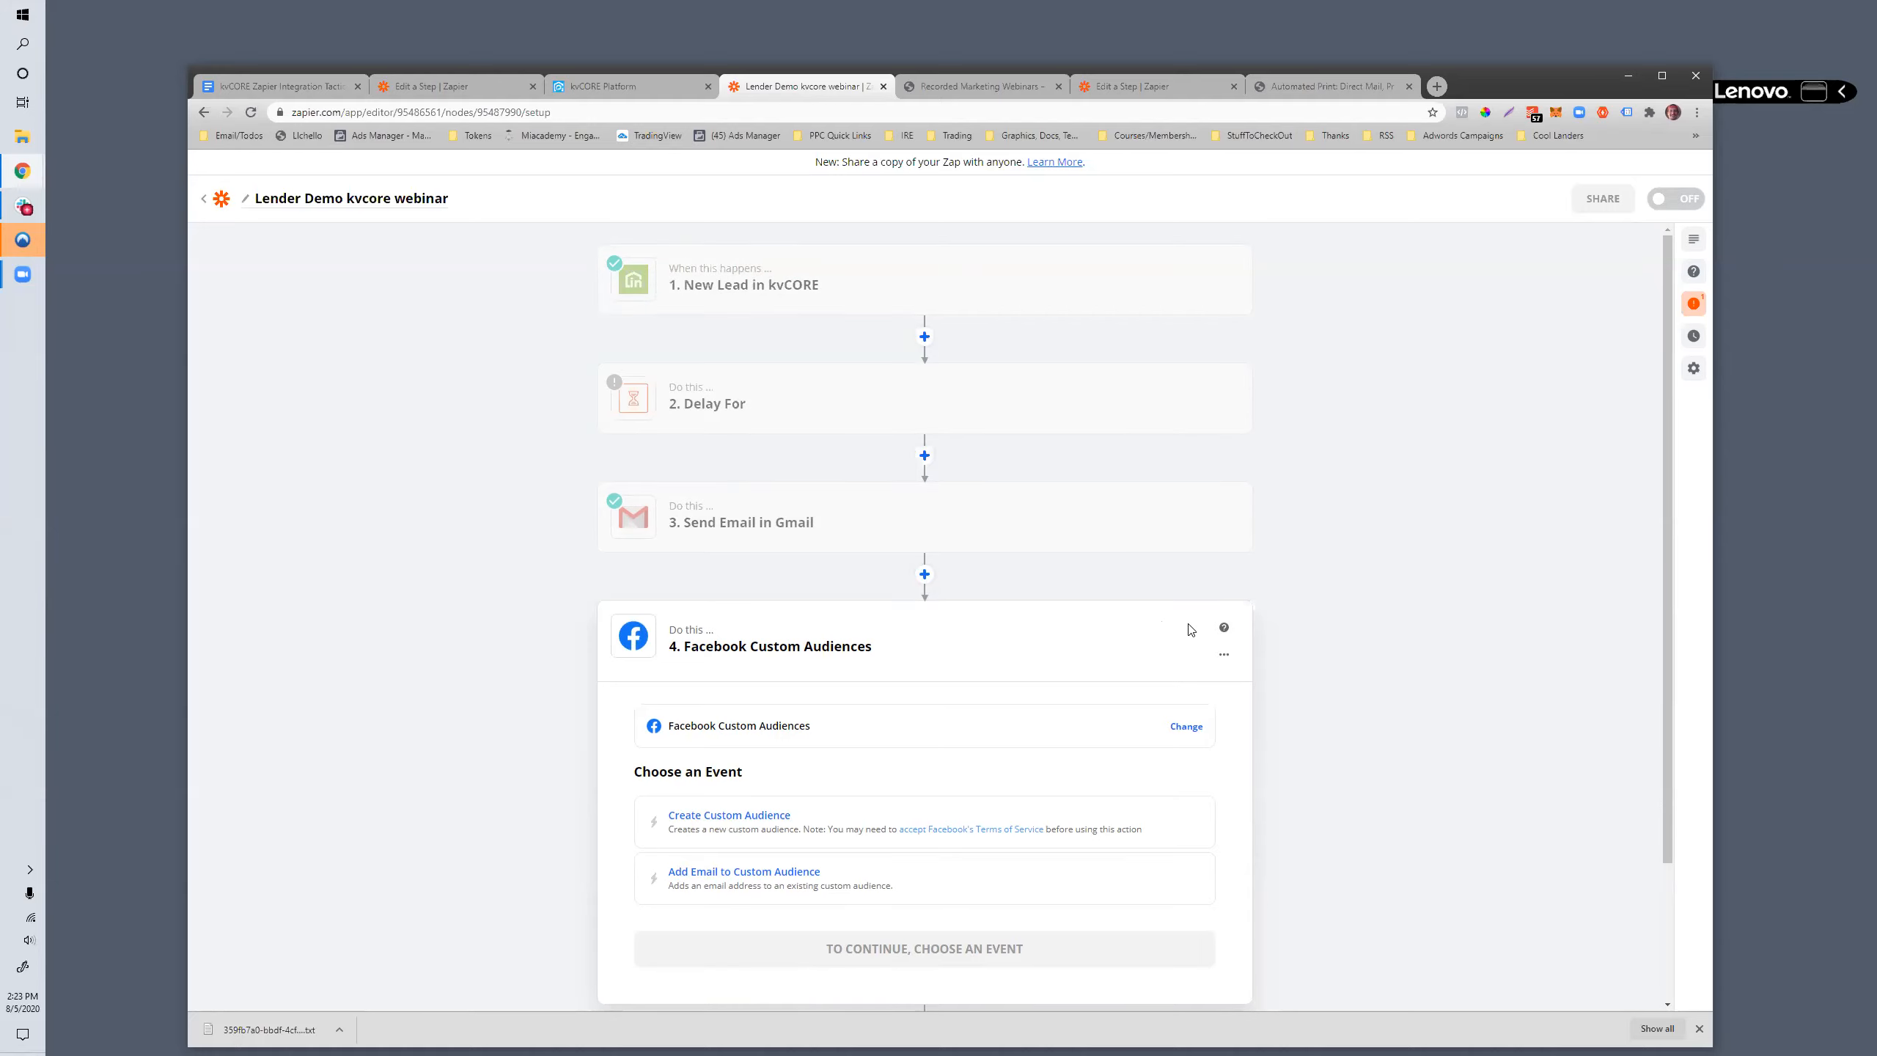
left_click(768, 274)
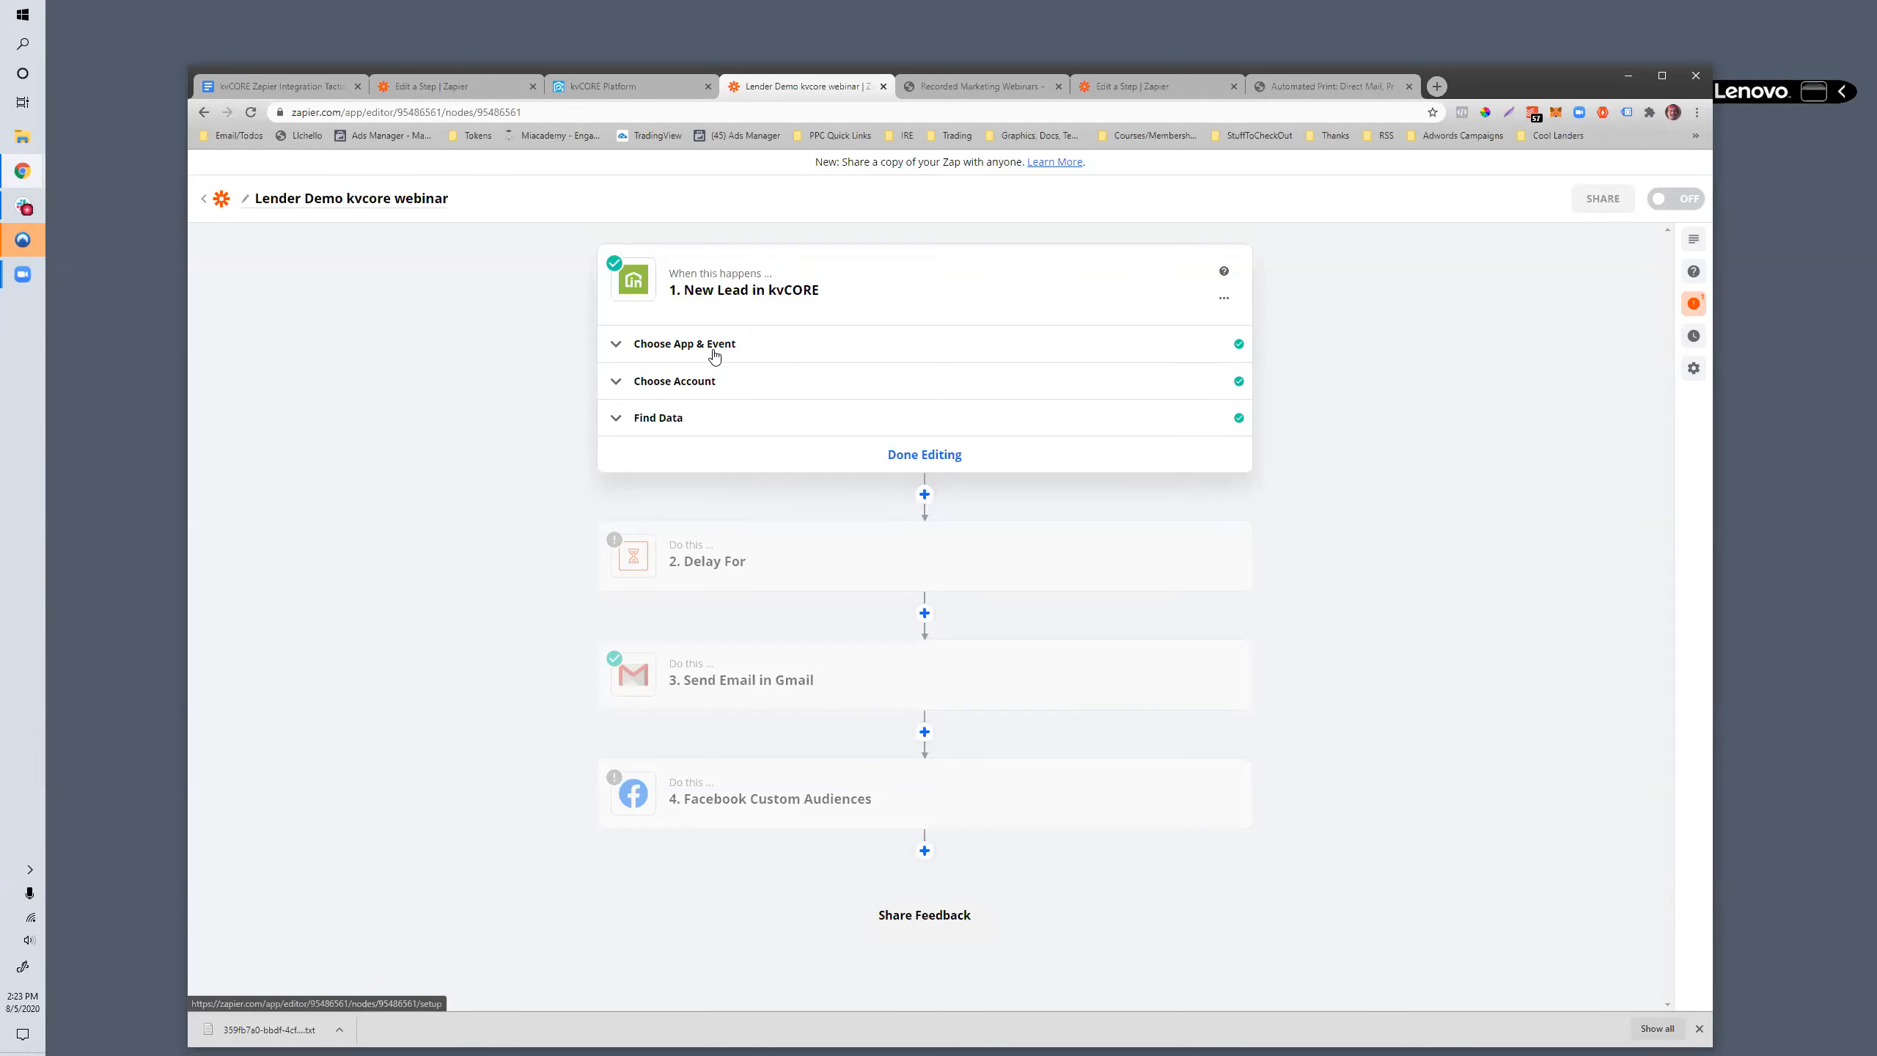
left_click(661, 345)
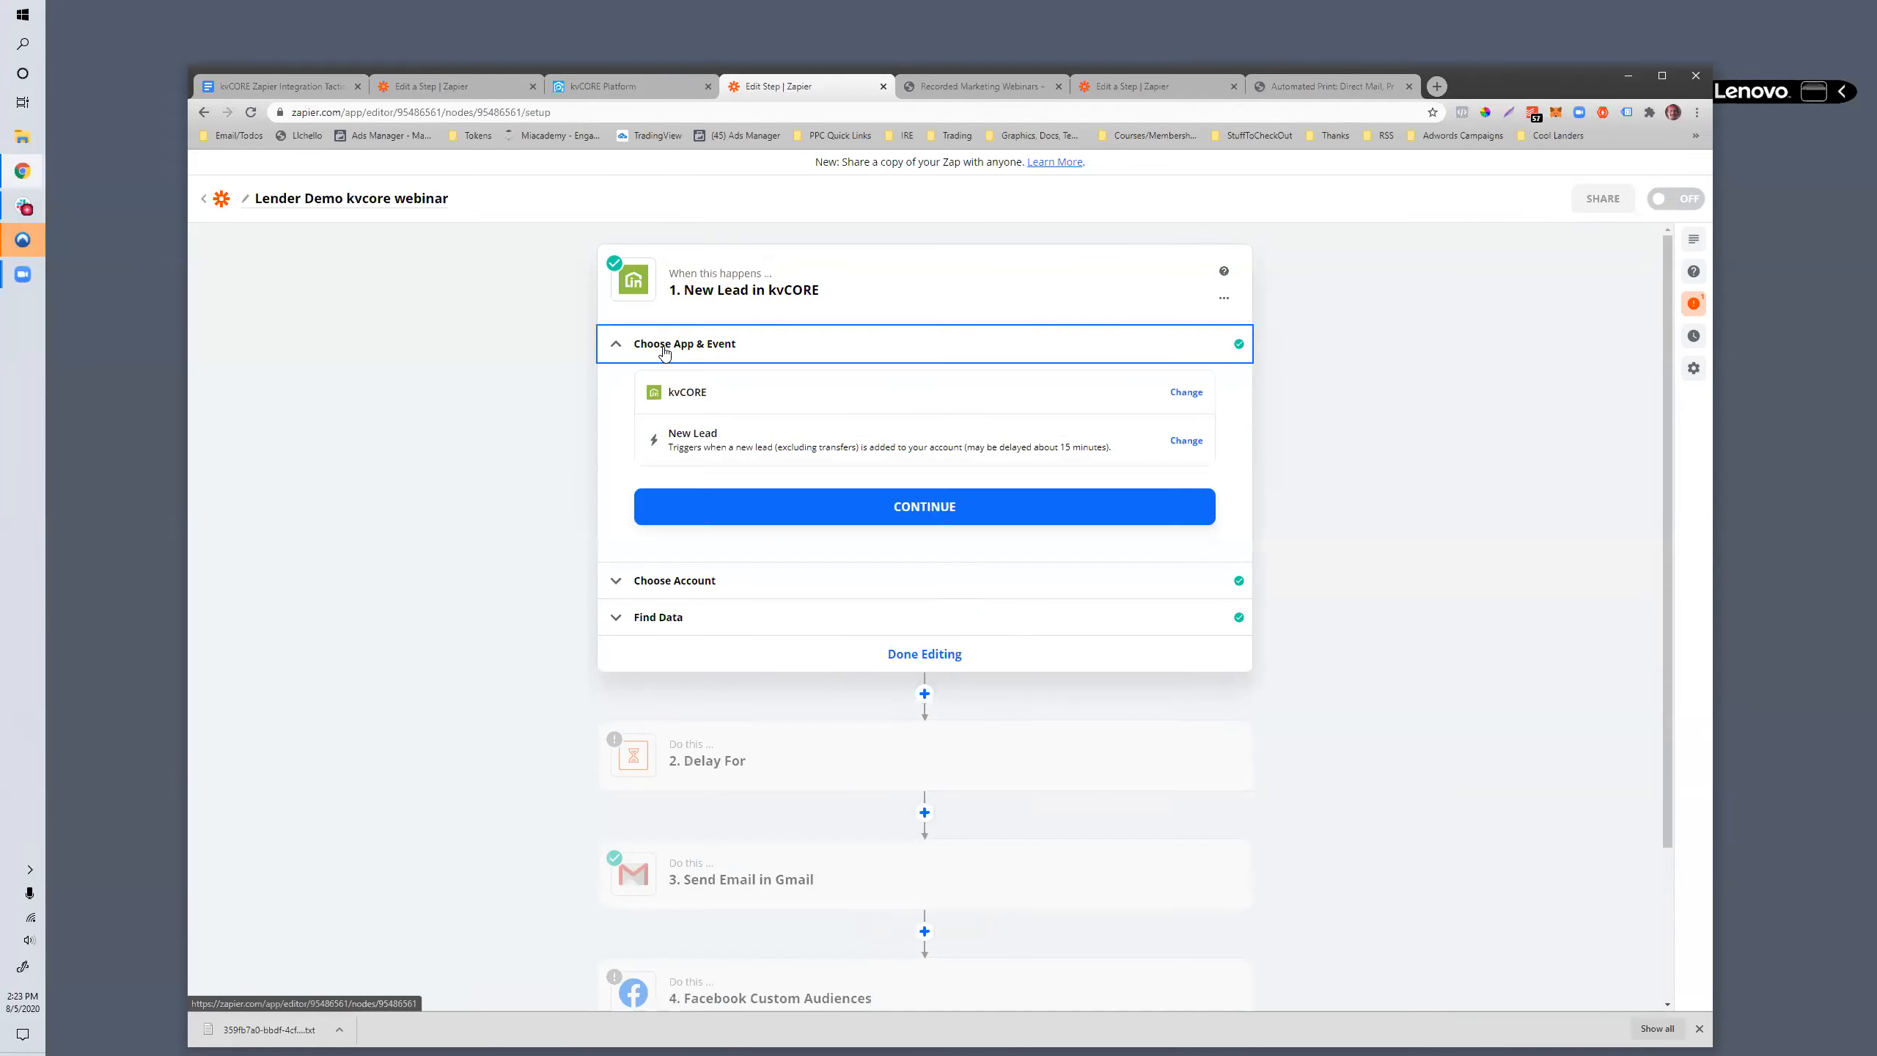
left_click_drag(718, 435, 671, 436)
left_click(671, 437)
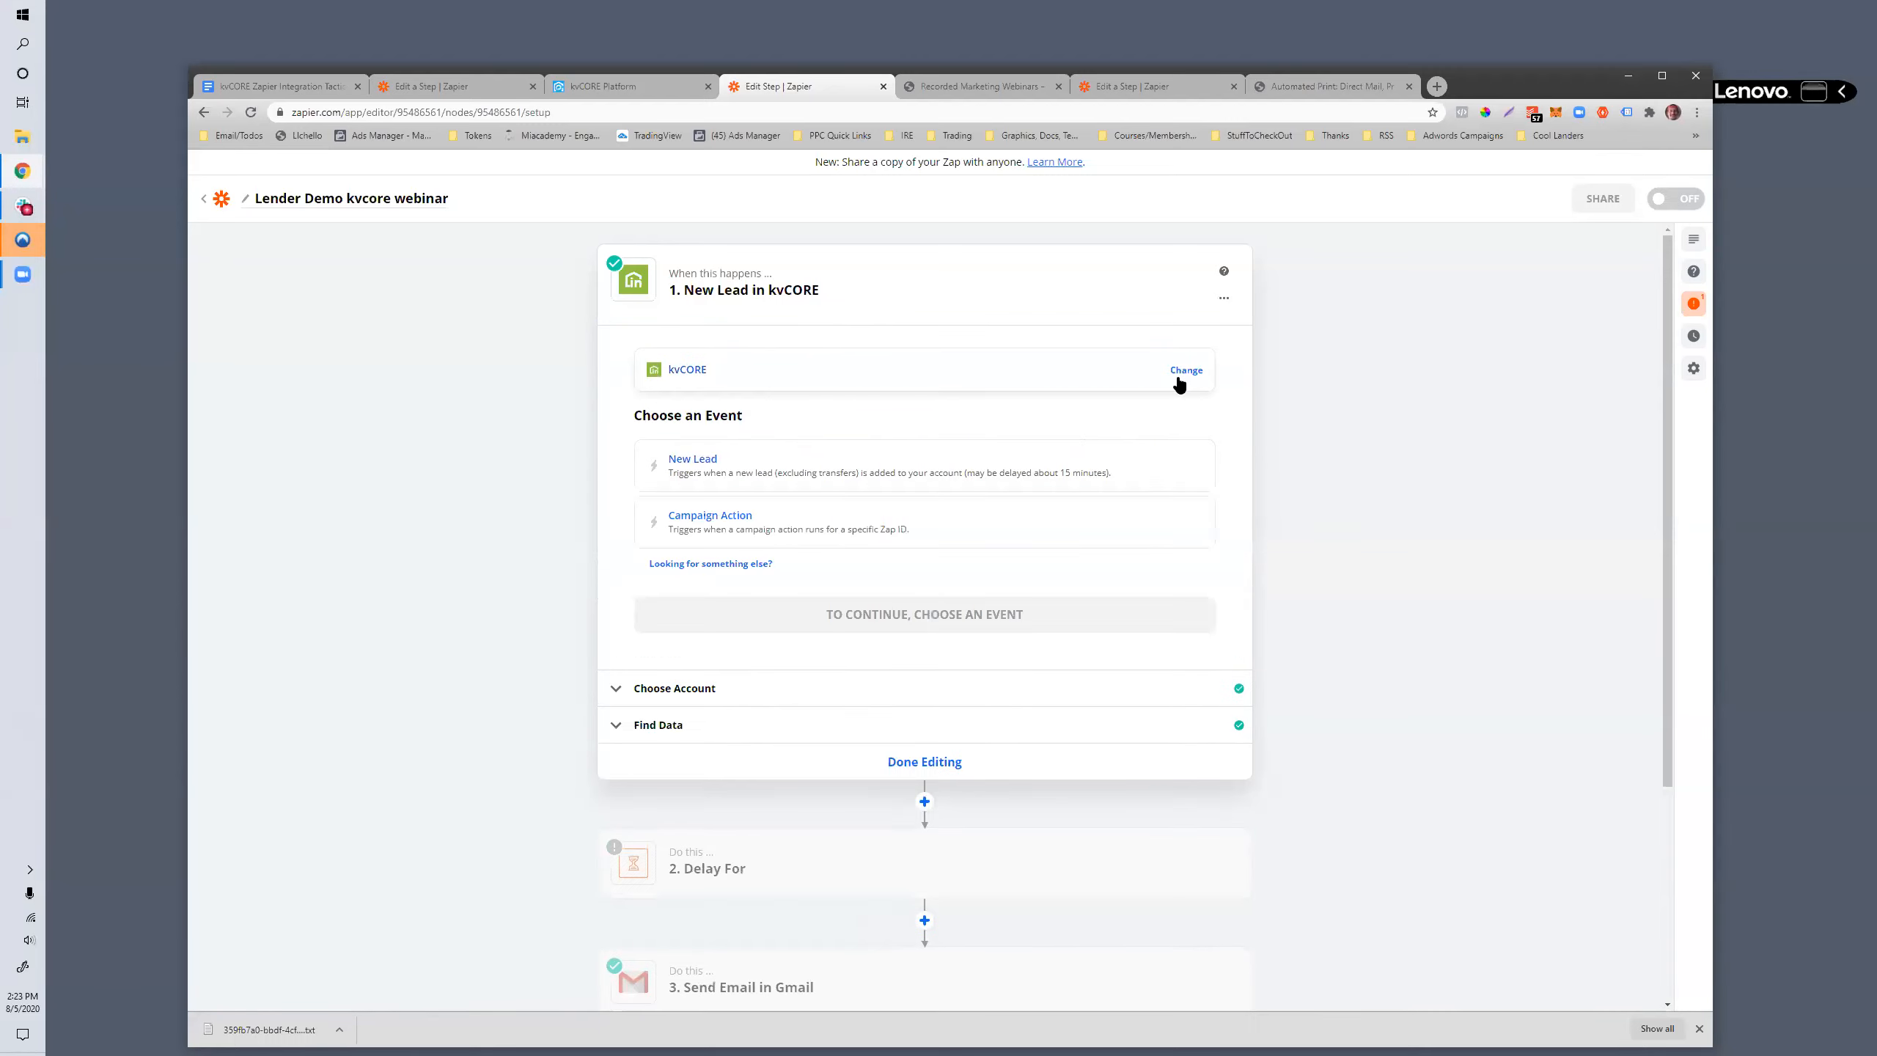
left_click(684, 526)
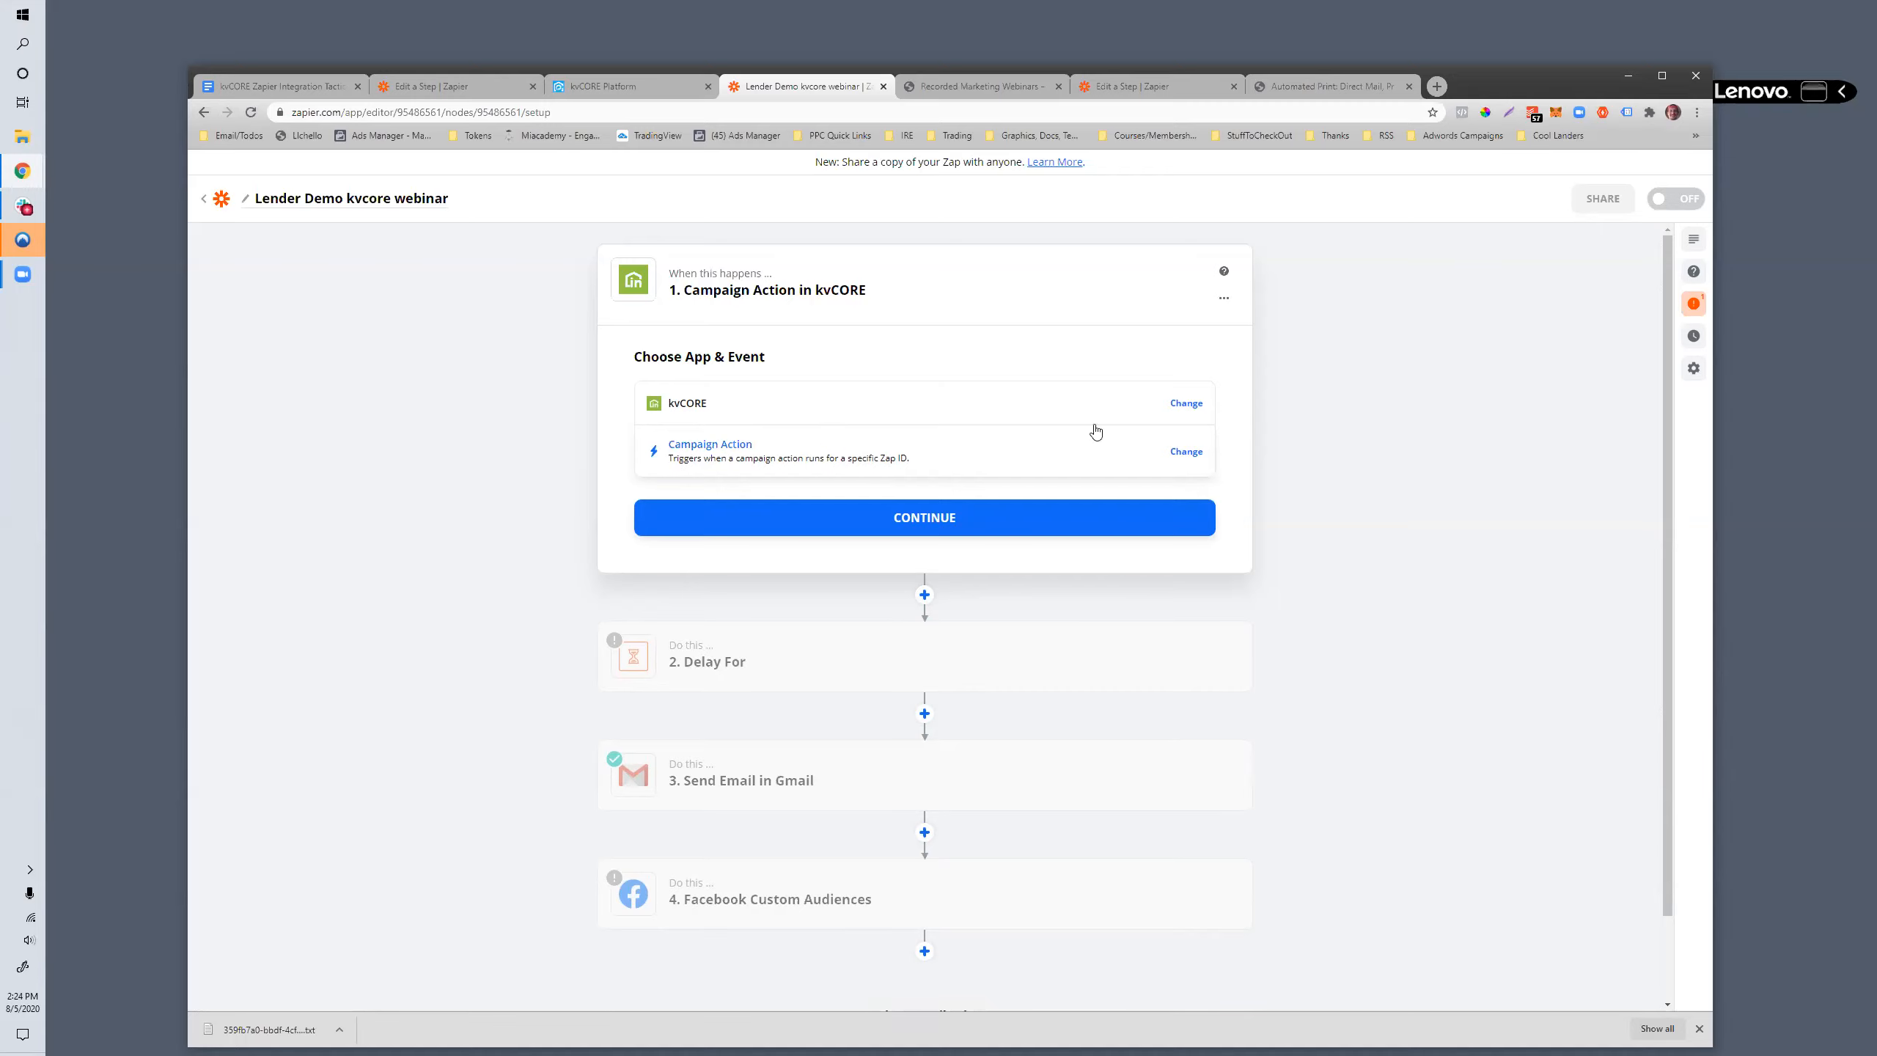
- Switch to the kvCORE Platform and open Smart Campaigns under Marketing Autopilot
left_click(613, 89)
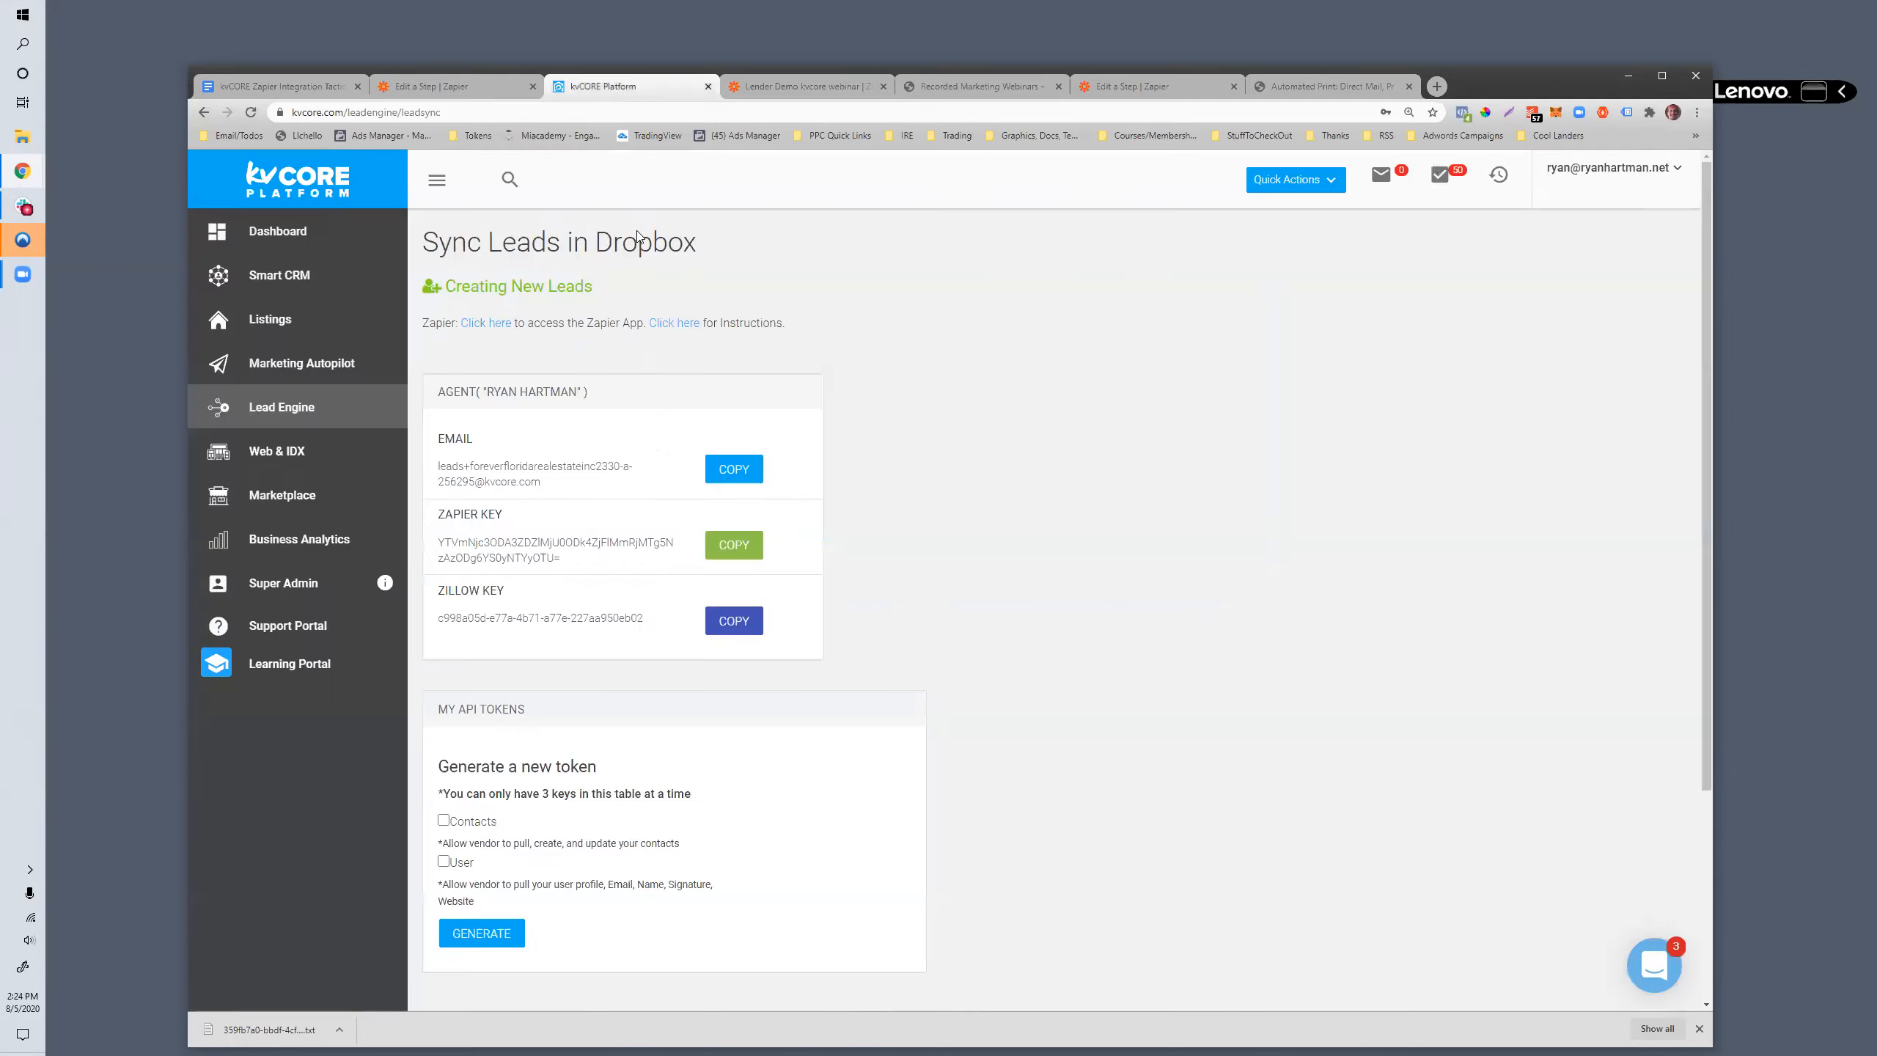
left_click(273, 363)
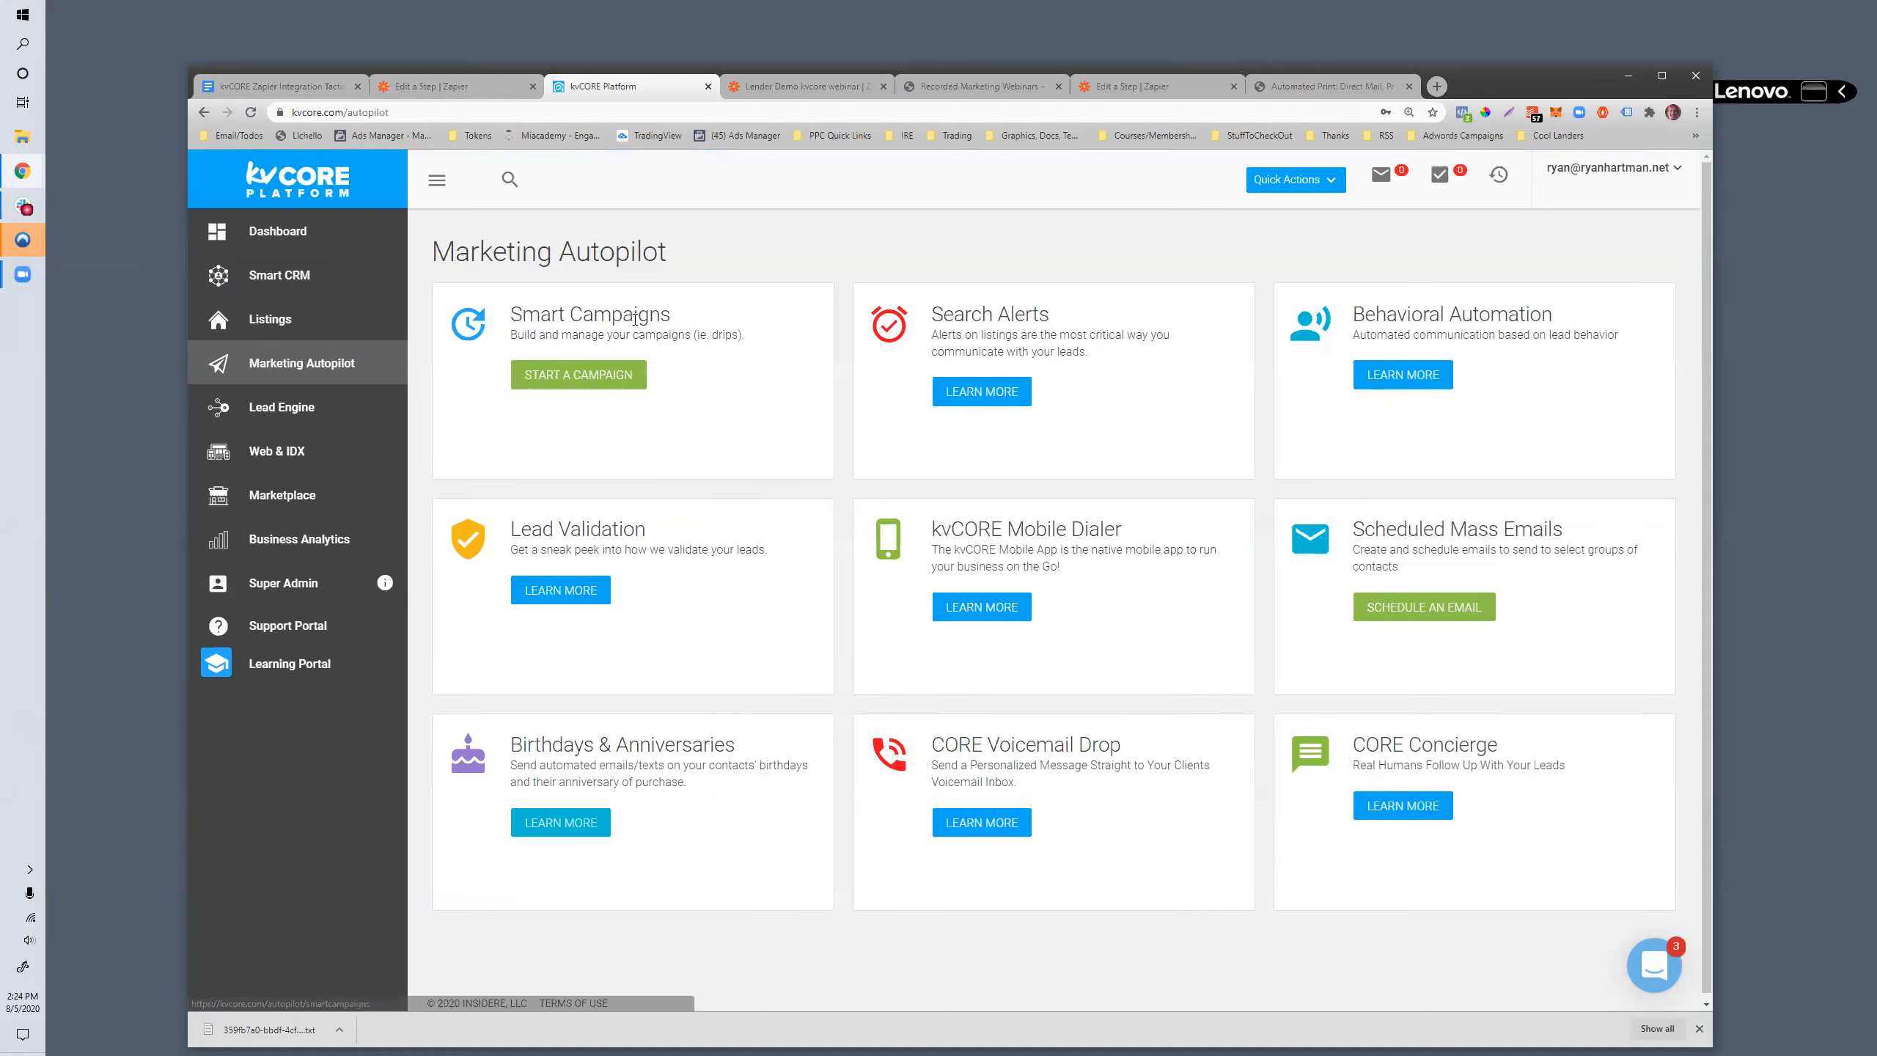
left_click_drag(674, 317, 522, 316)
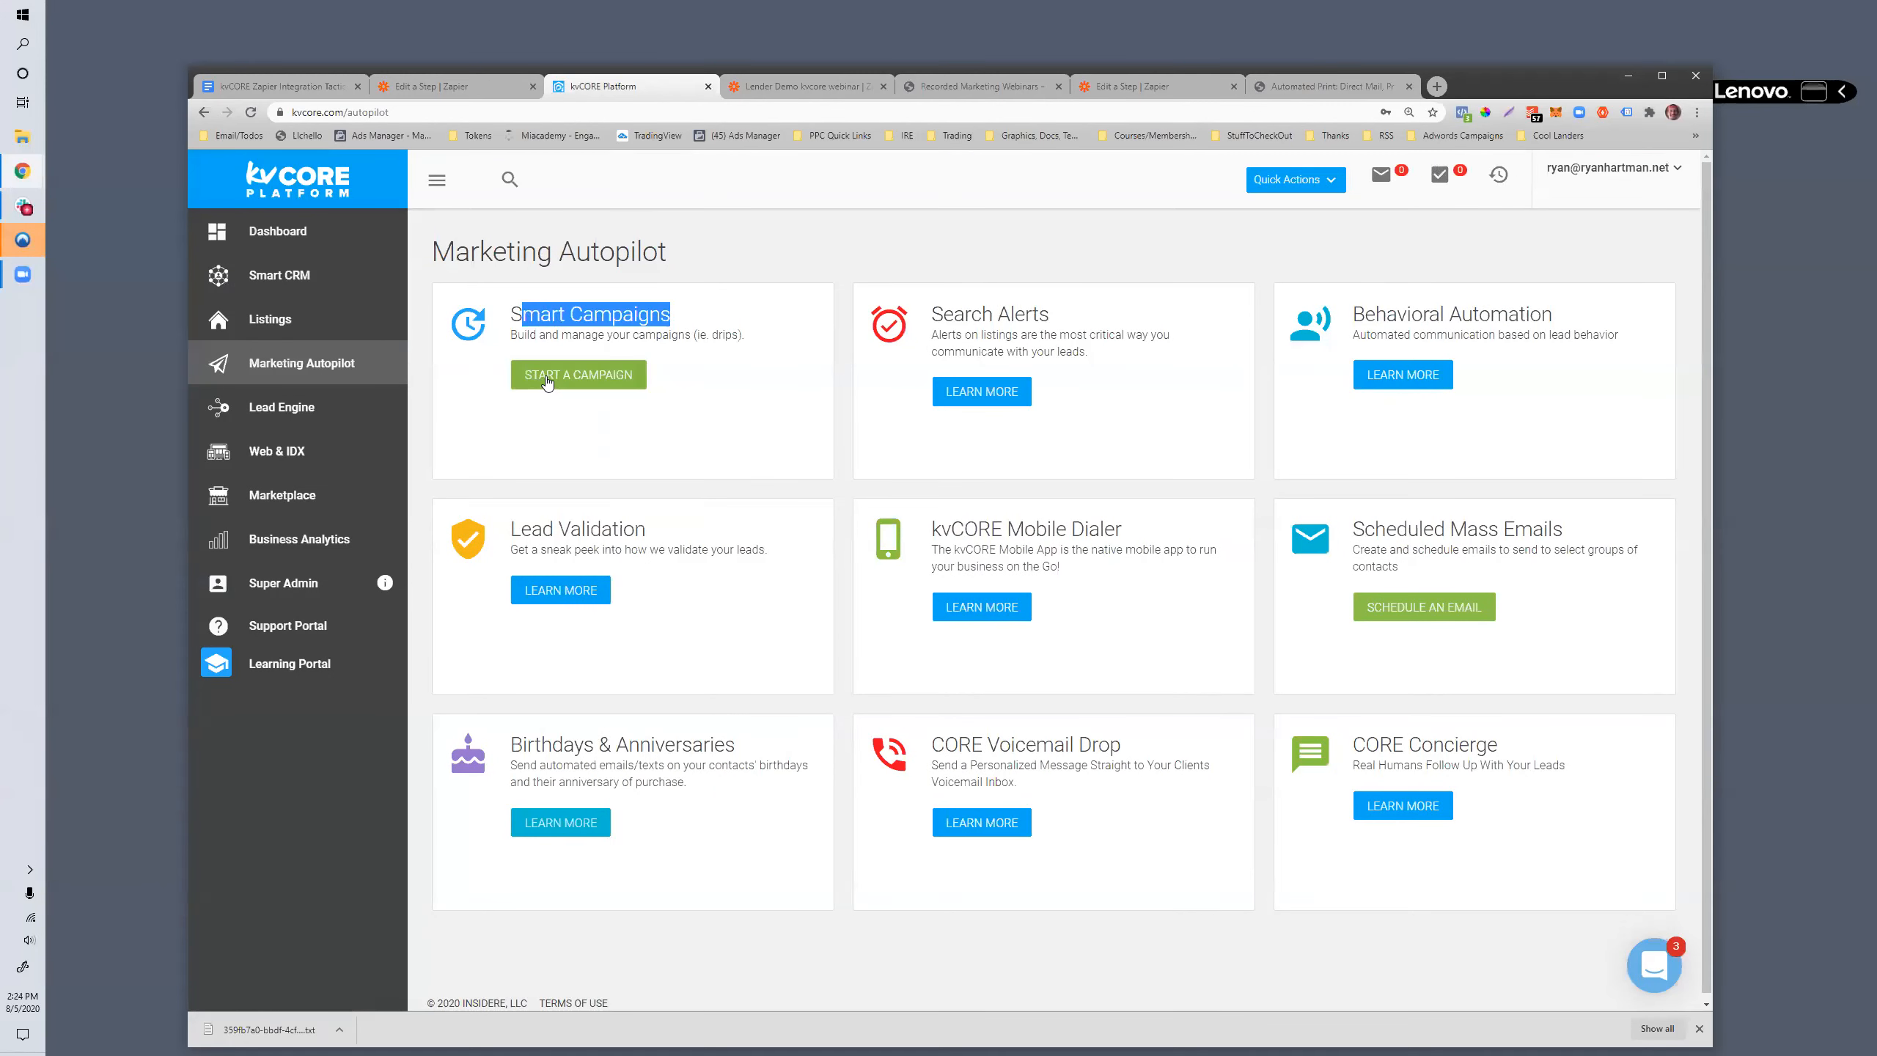
left_click(547, 381)
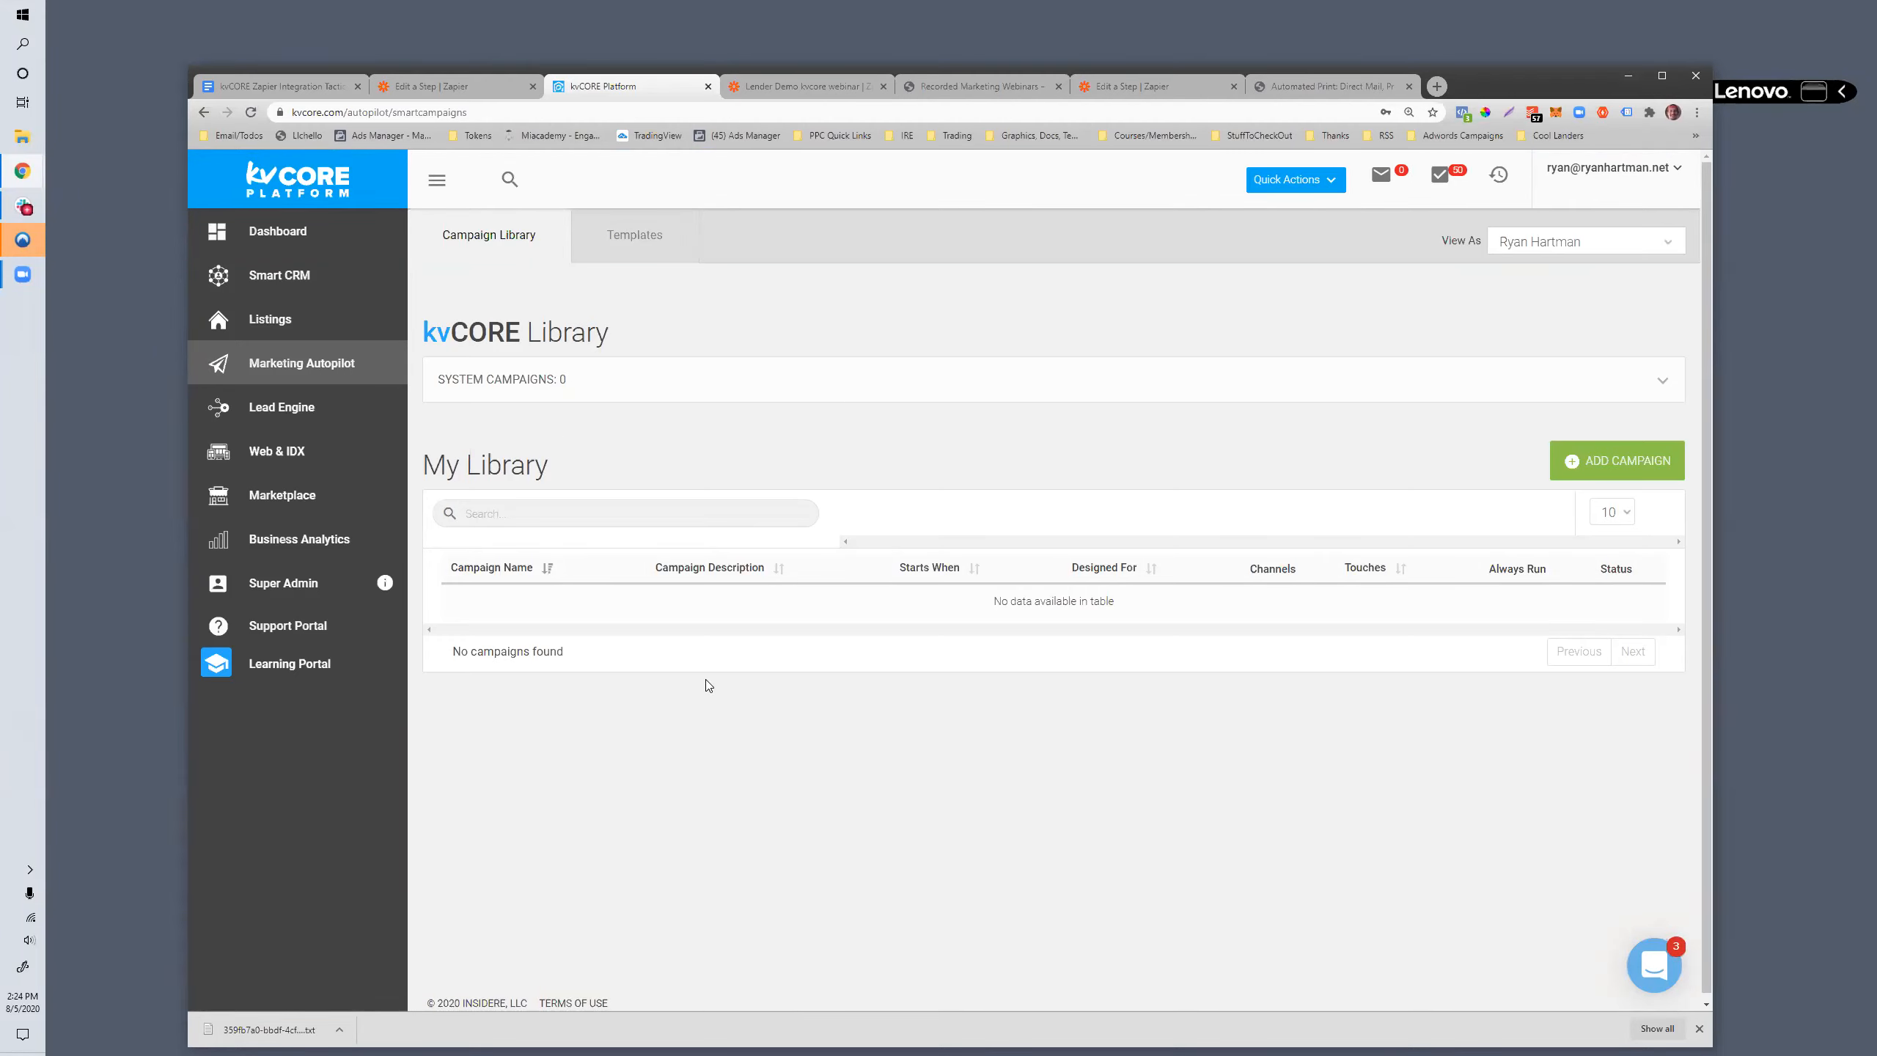
- Reload the campaign library page and expand the kvCORE system campaigns list
left_click(1659, 381)
left_click(1660, 381)
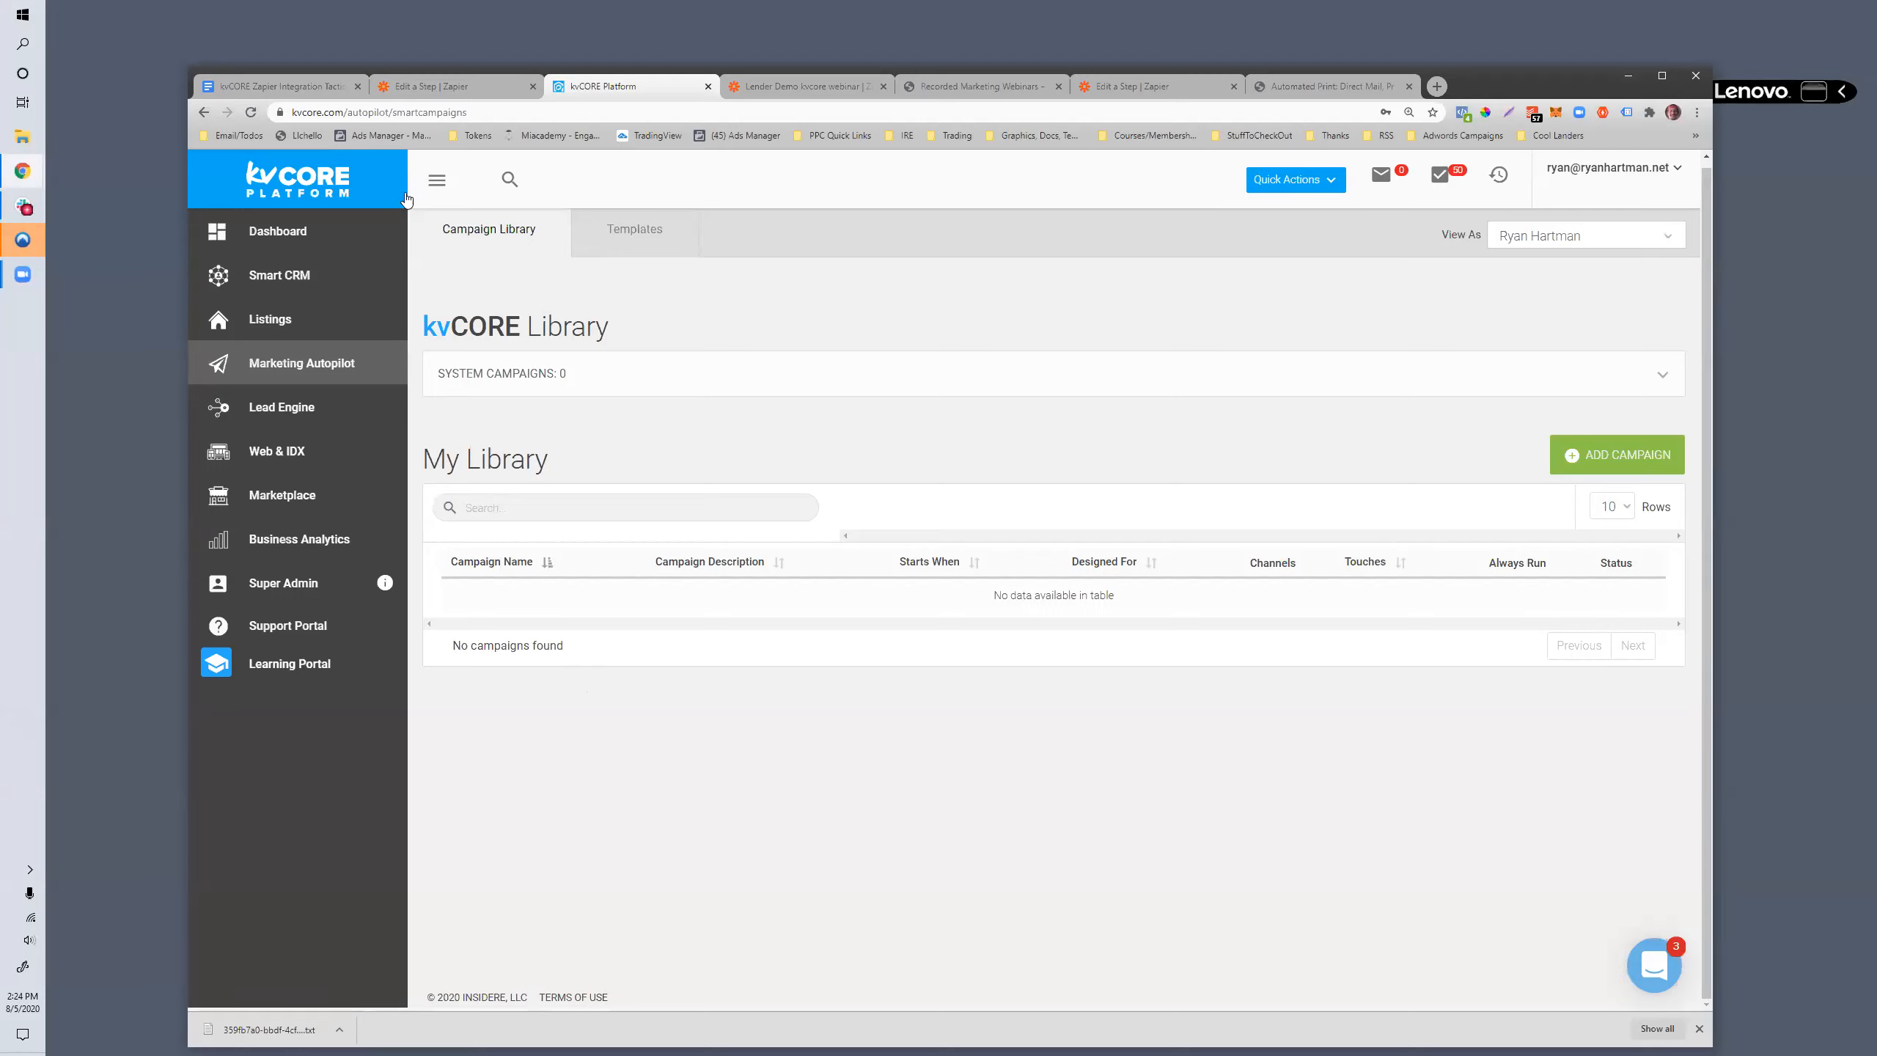
left_click(511, 111)
key("Return")
left_click_drag(546, 369, 614, 359)
left_click(1662, 374)
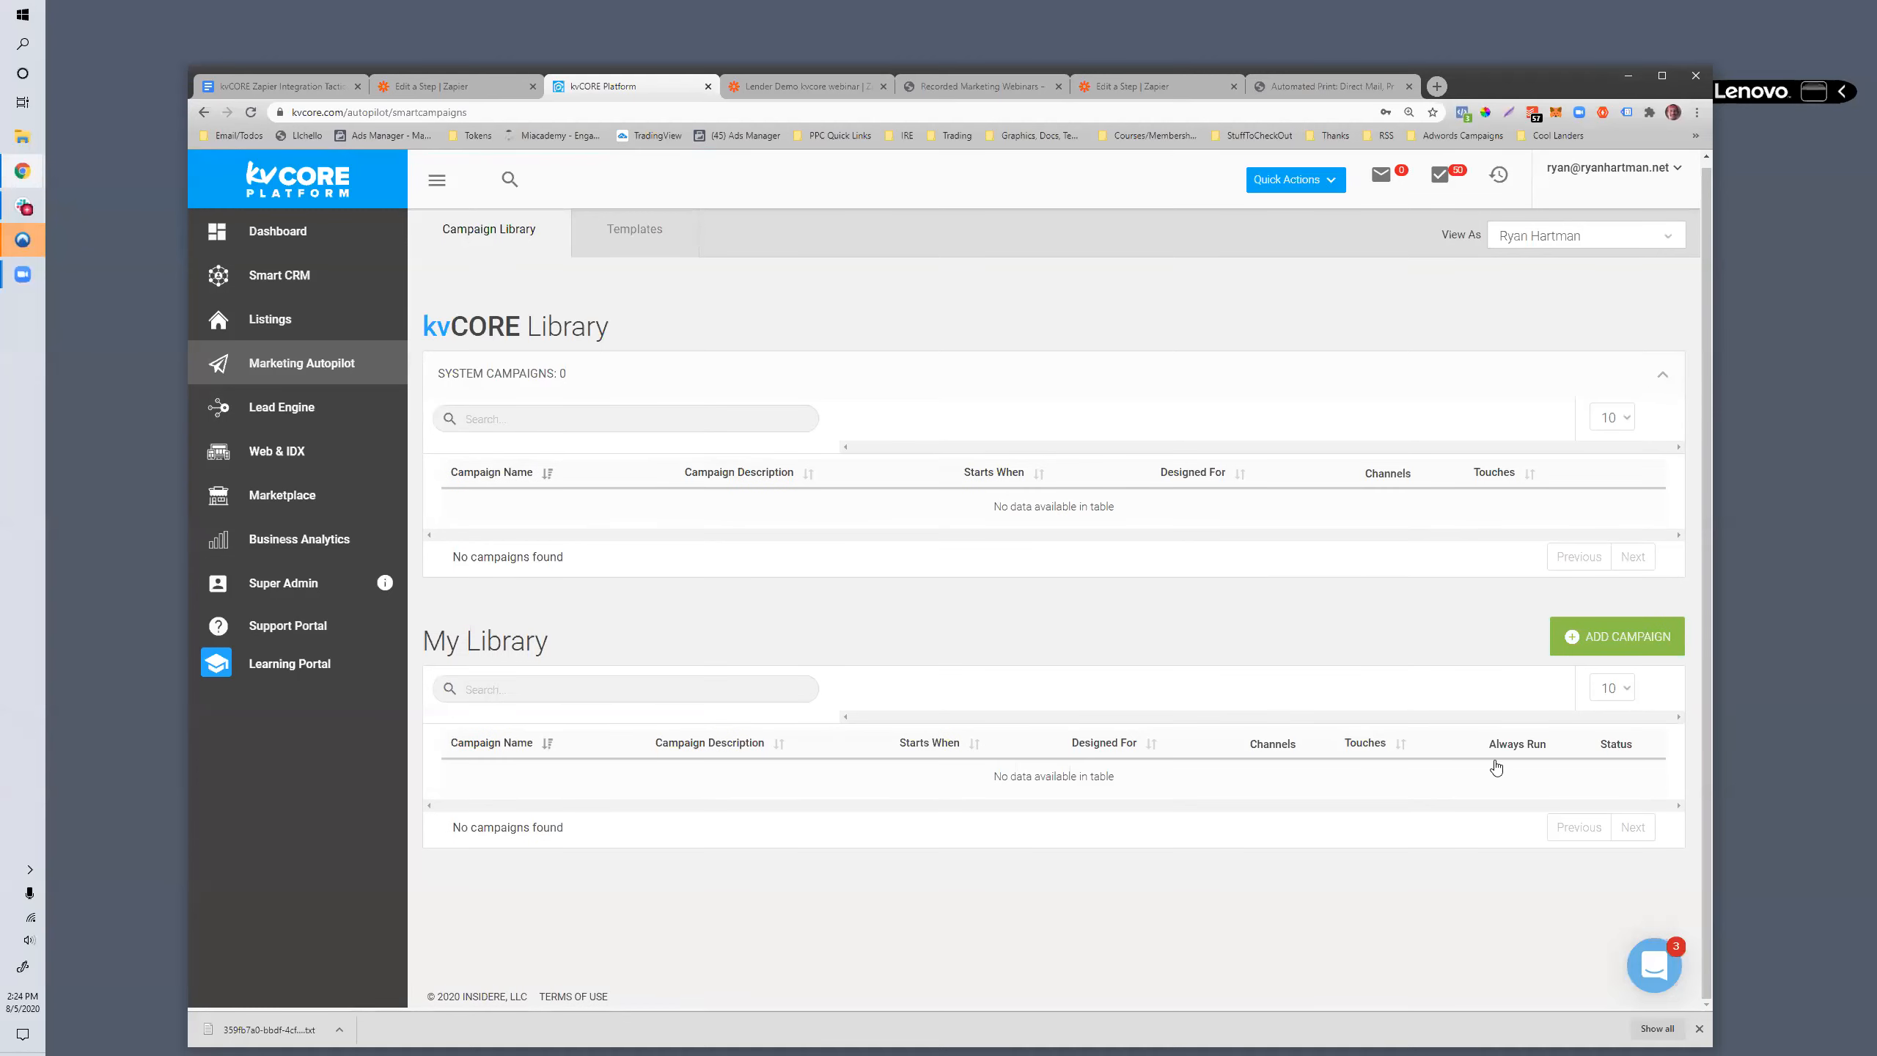
left_click(1628, 638)
left_click(741, 429)
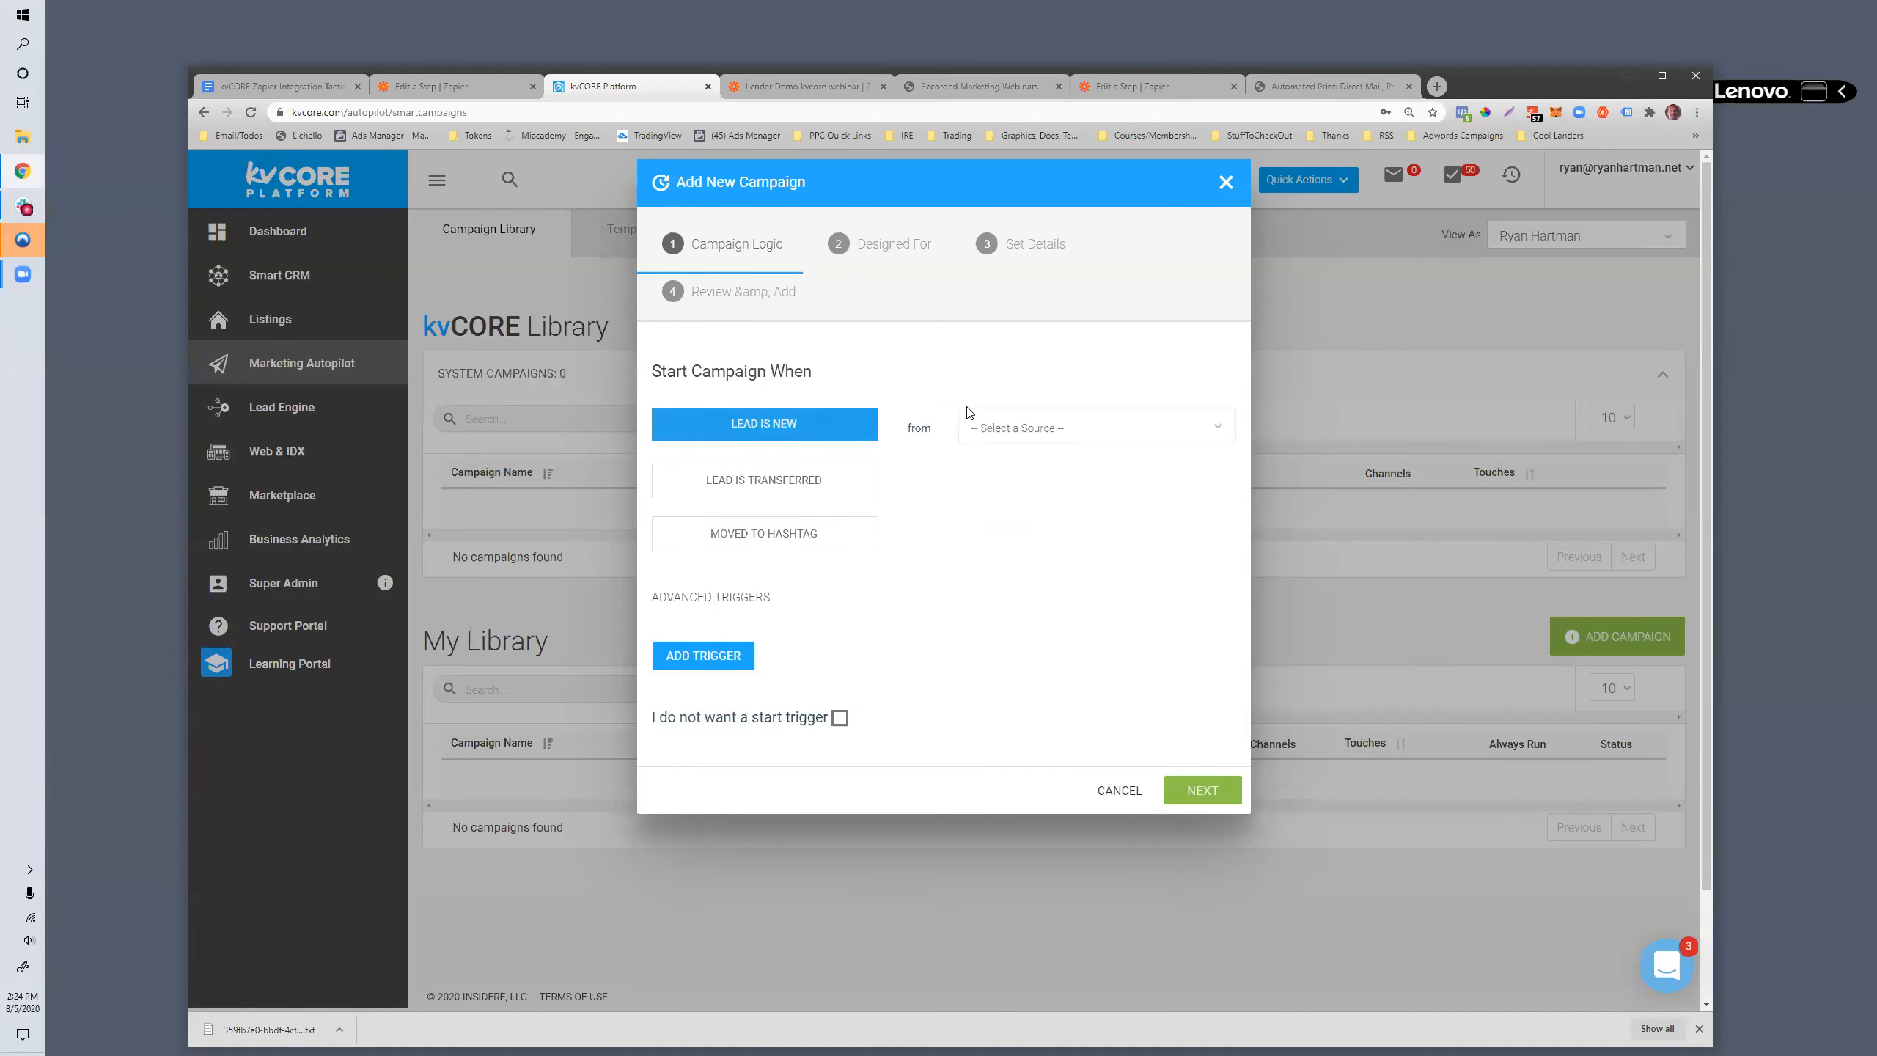
left_click(987, 517)
left_click(1052, 432)
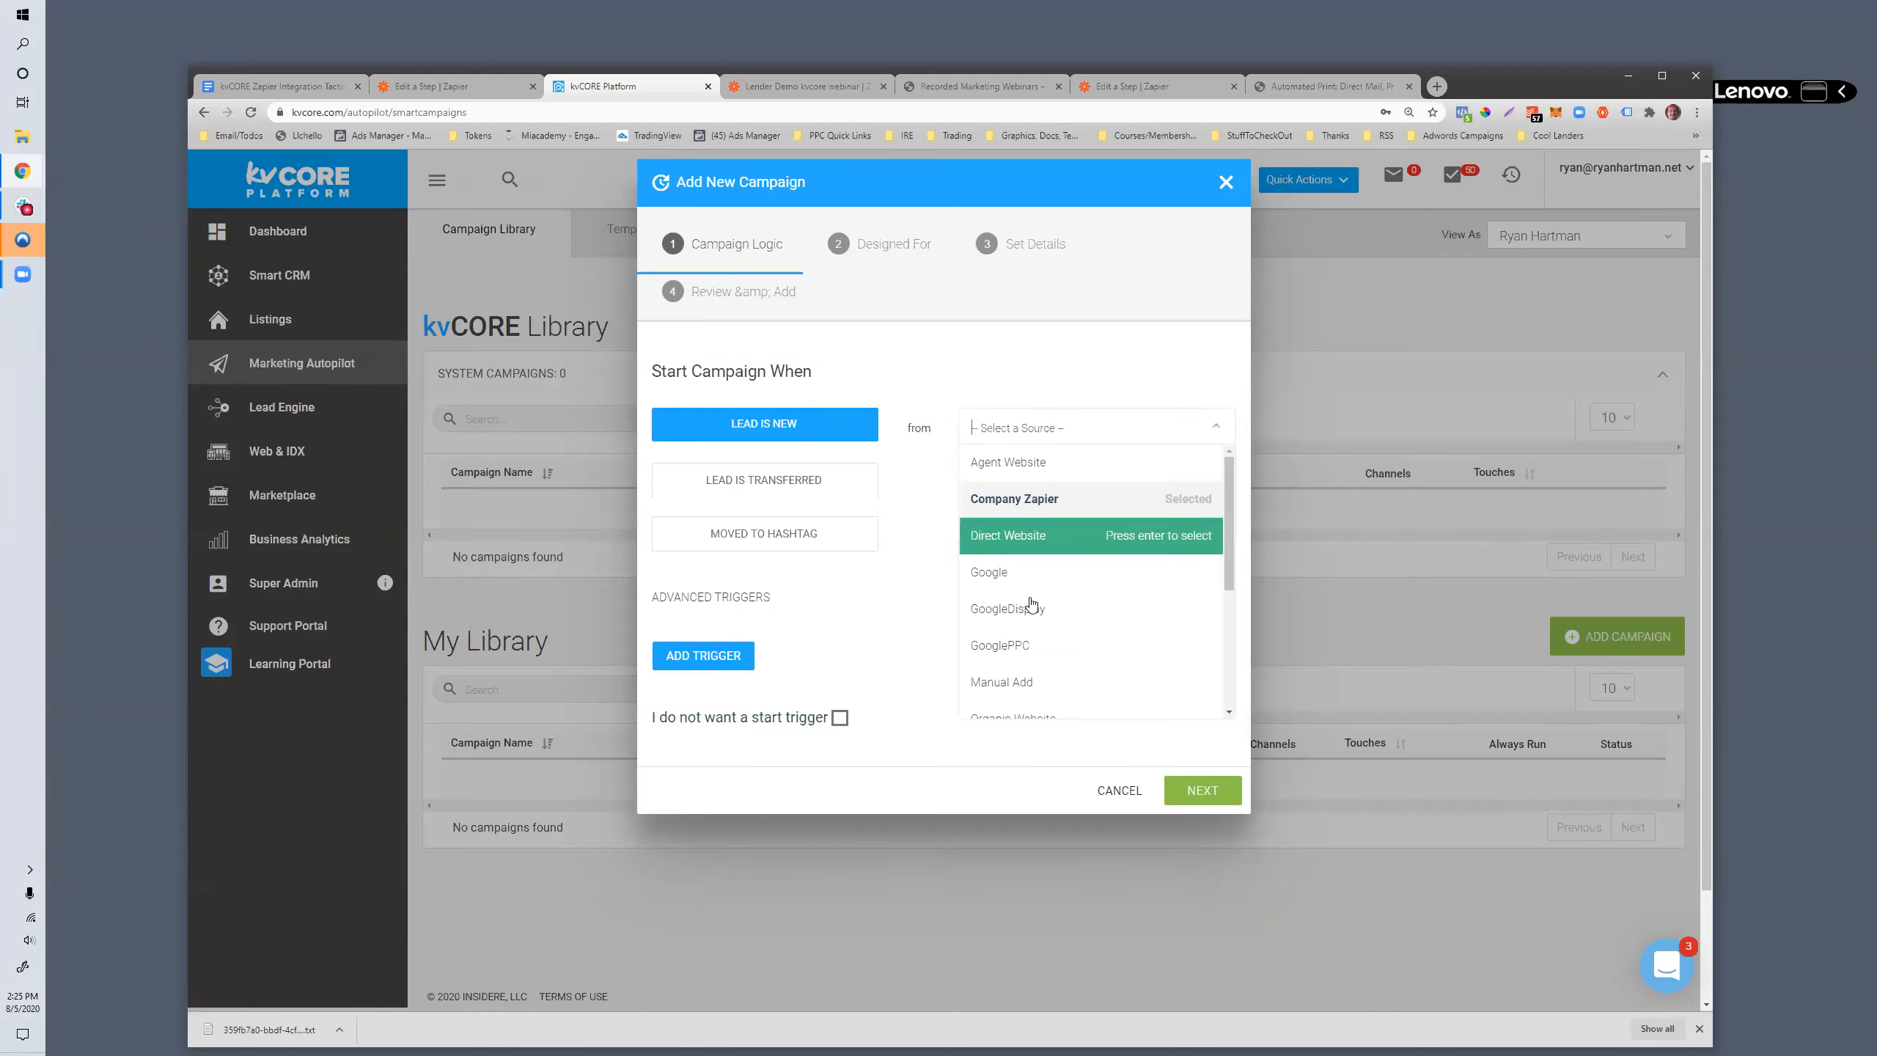
left_click(1051, 627)
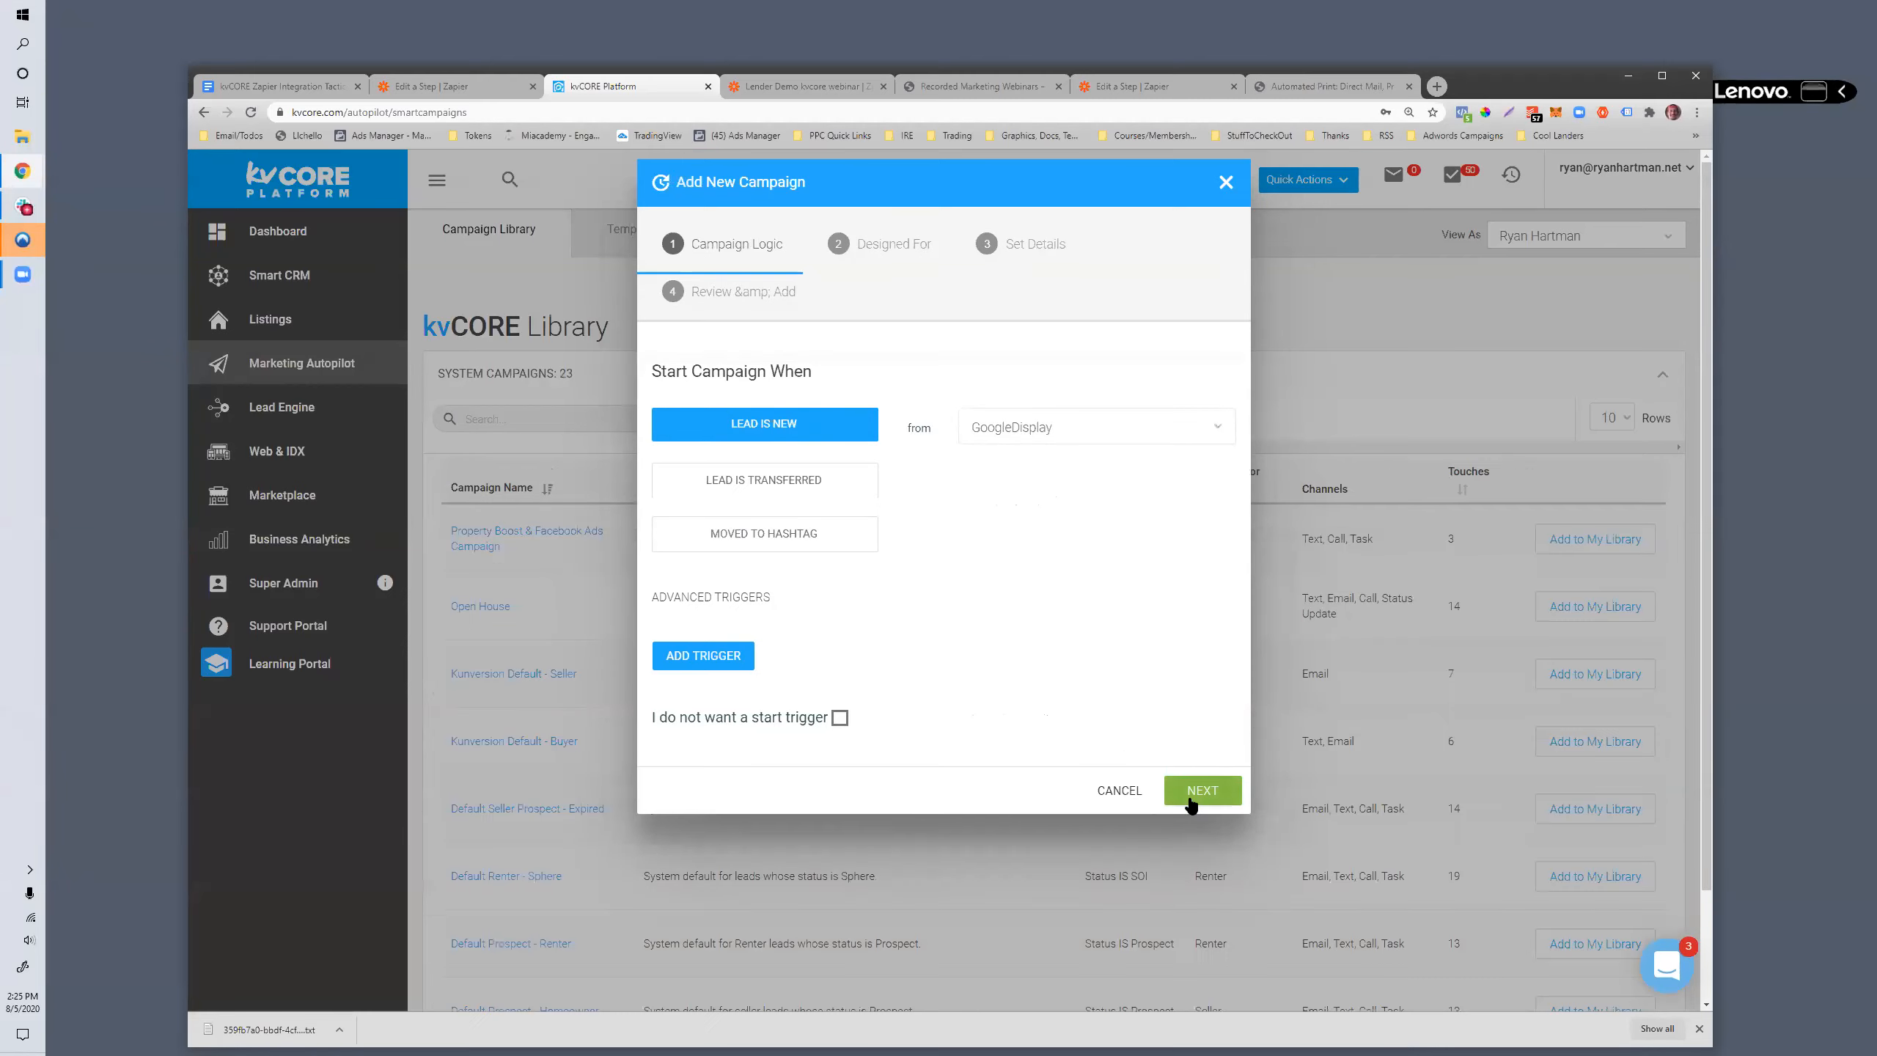
left_click(1196, 799)
left_click(1215, 802)
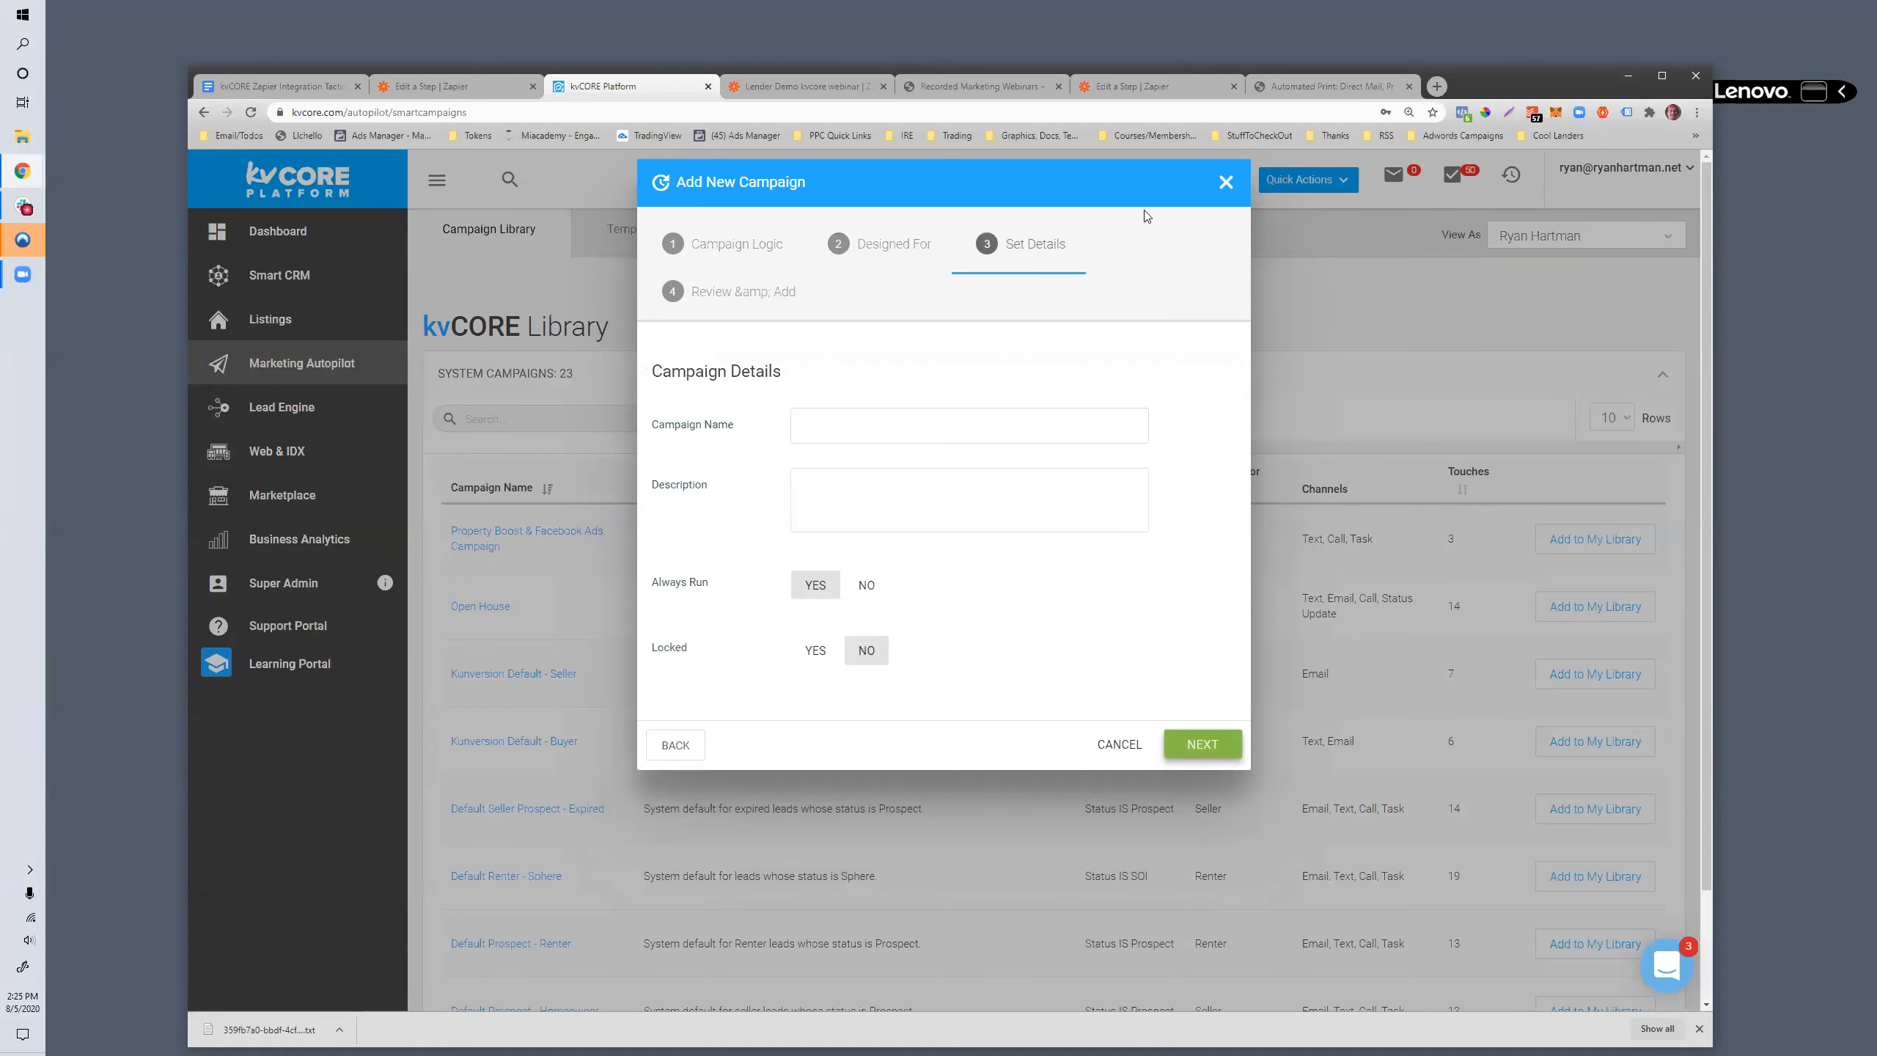
left_click(1226, 182)
left_click(887, 698)
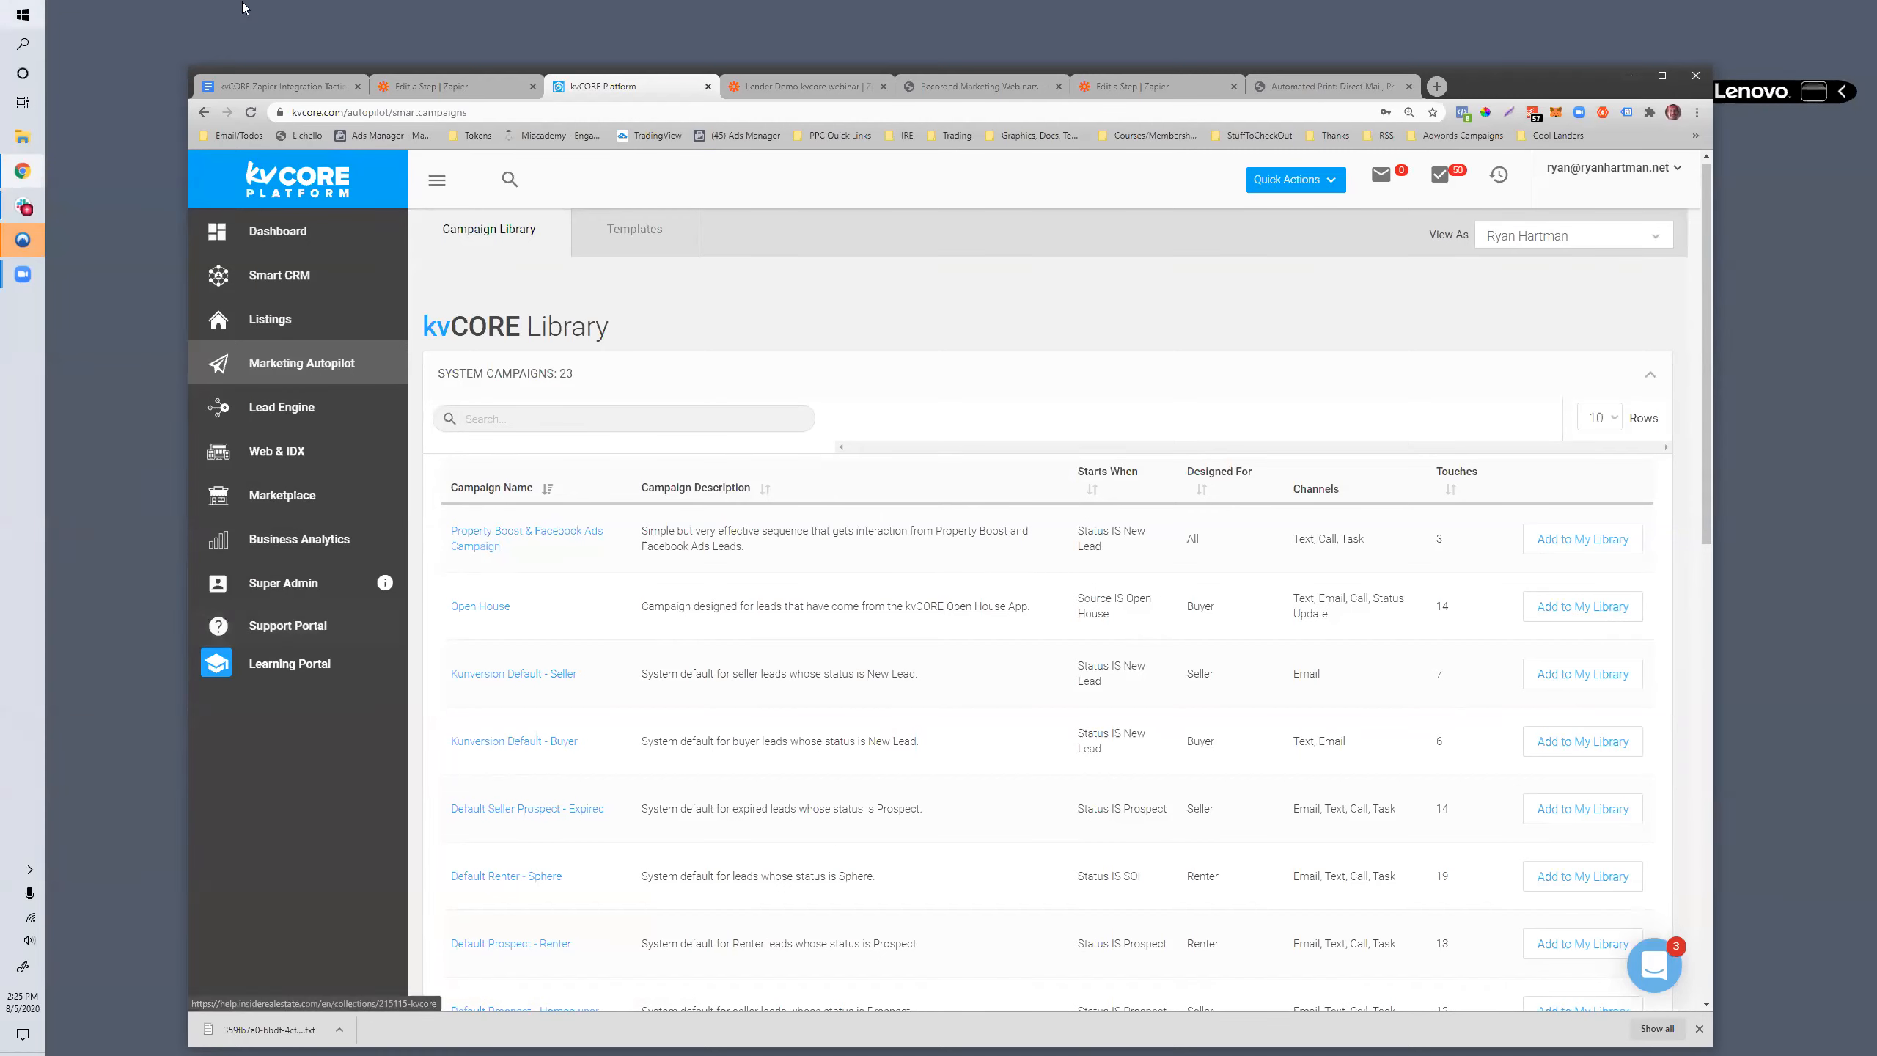
- View the Property Boost & Facebook Ads Campaign, return to the library, and open the Weekly Transactions List campaign from My Library
left_click(499, 530)
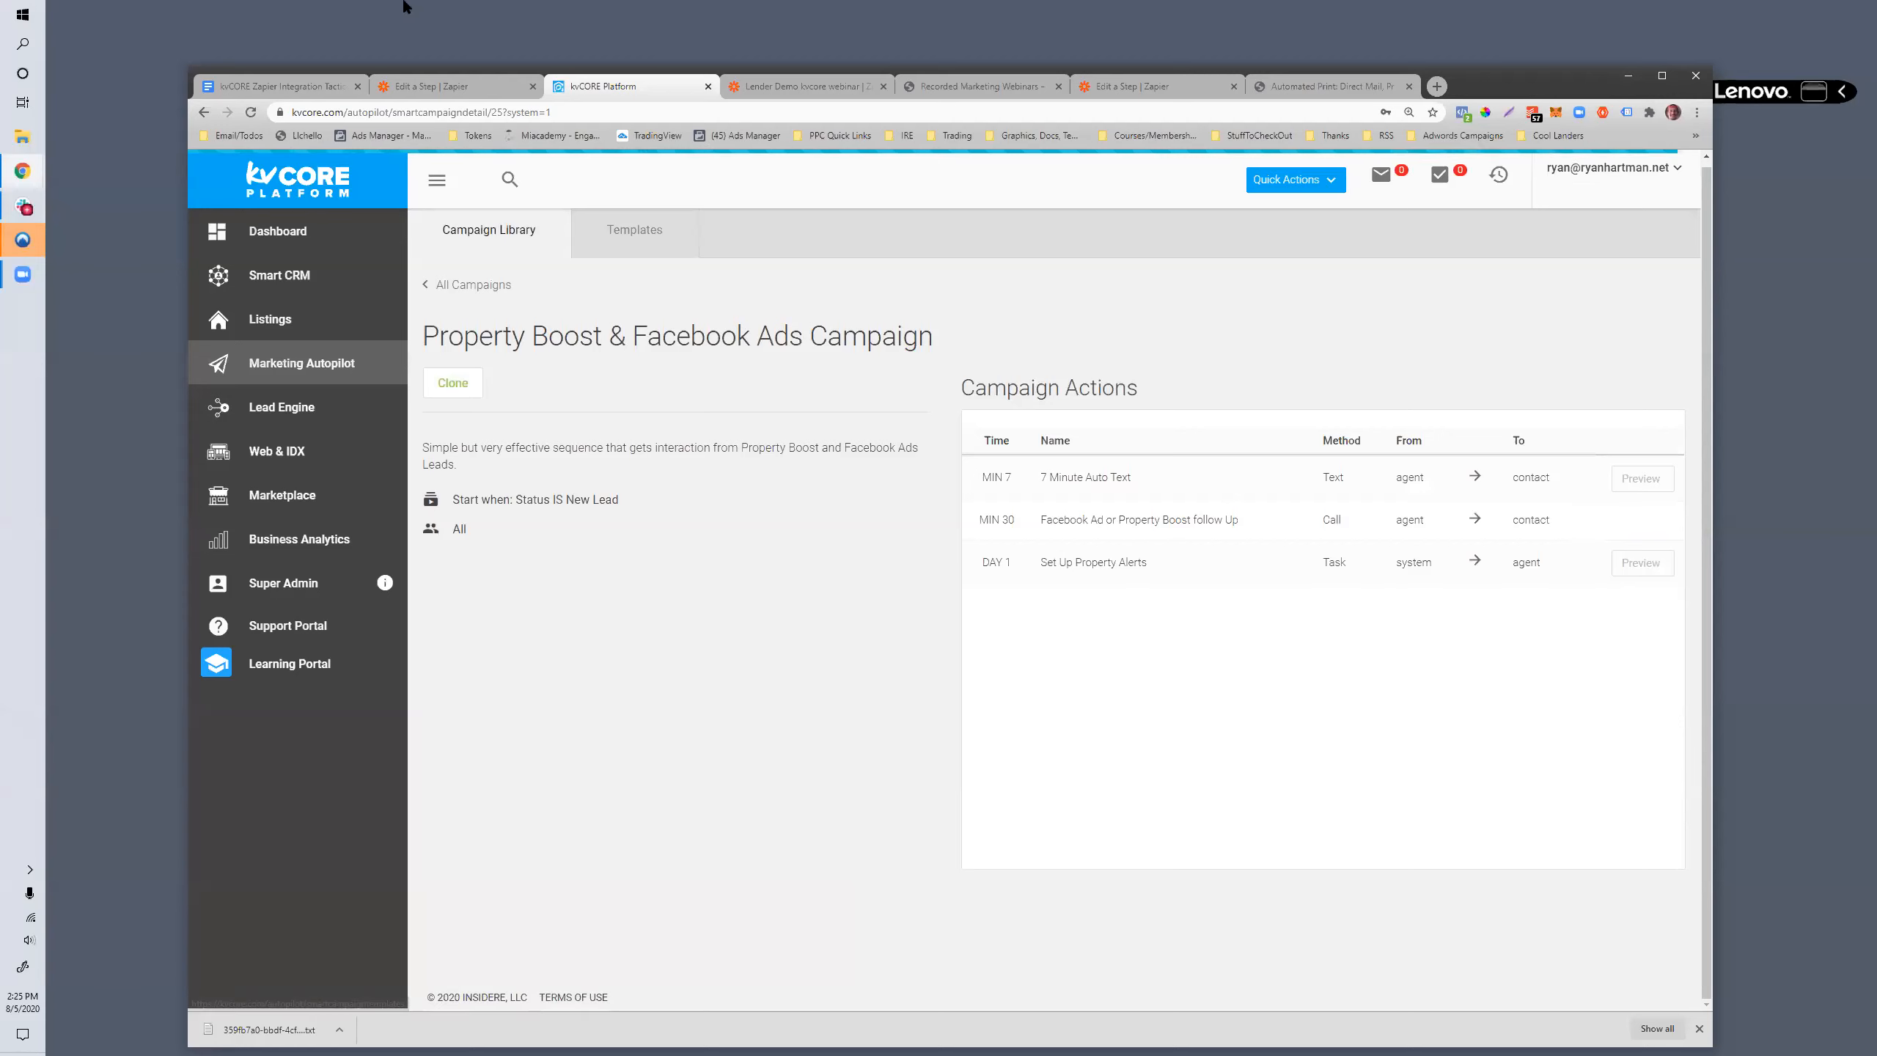
left_click(207, 115)
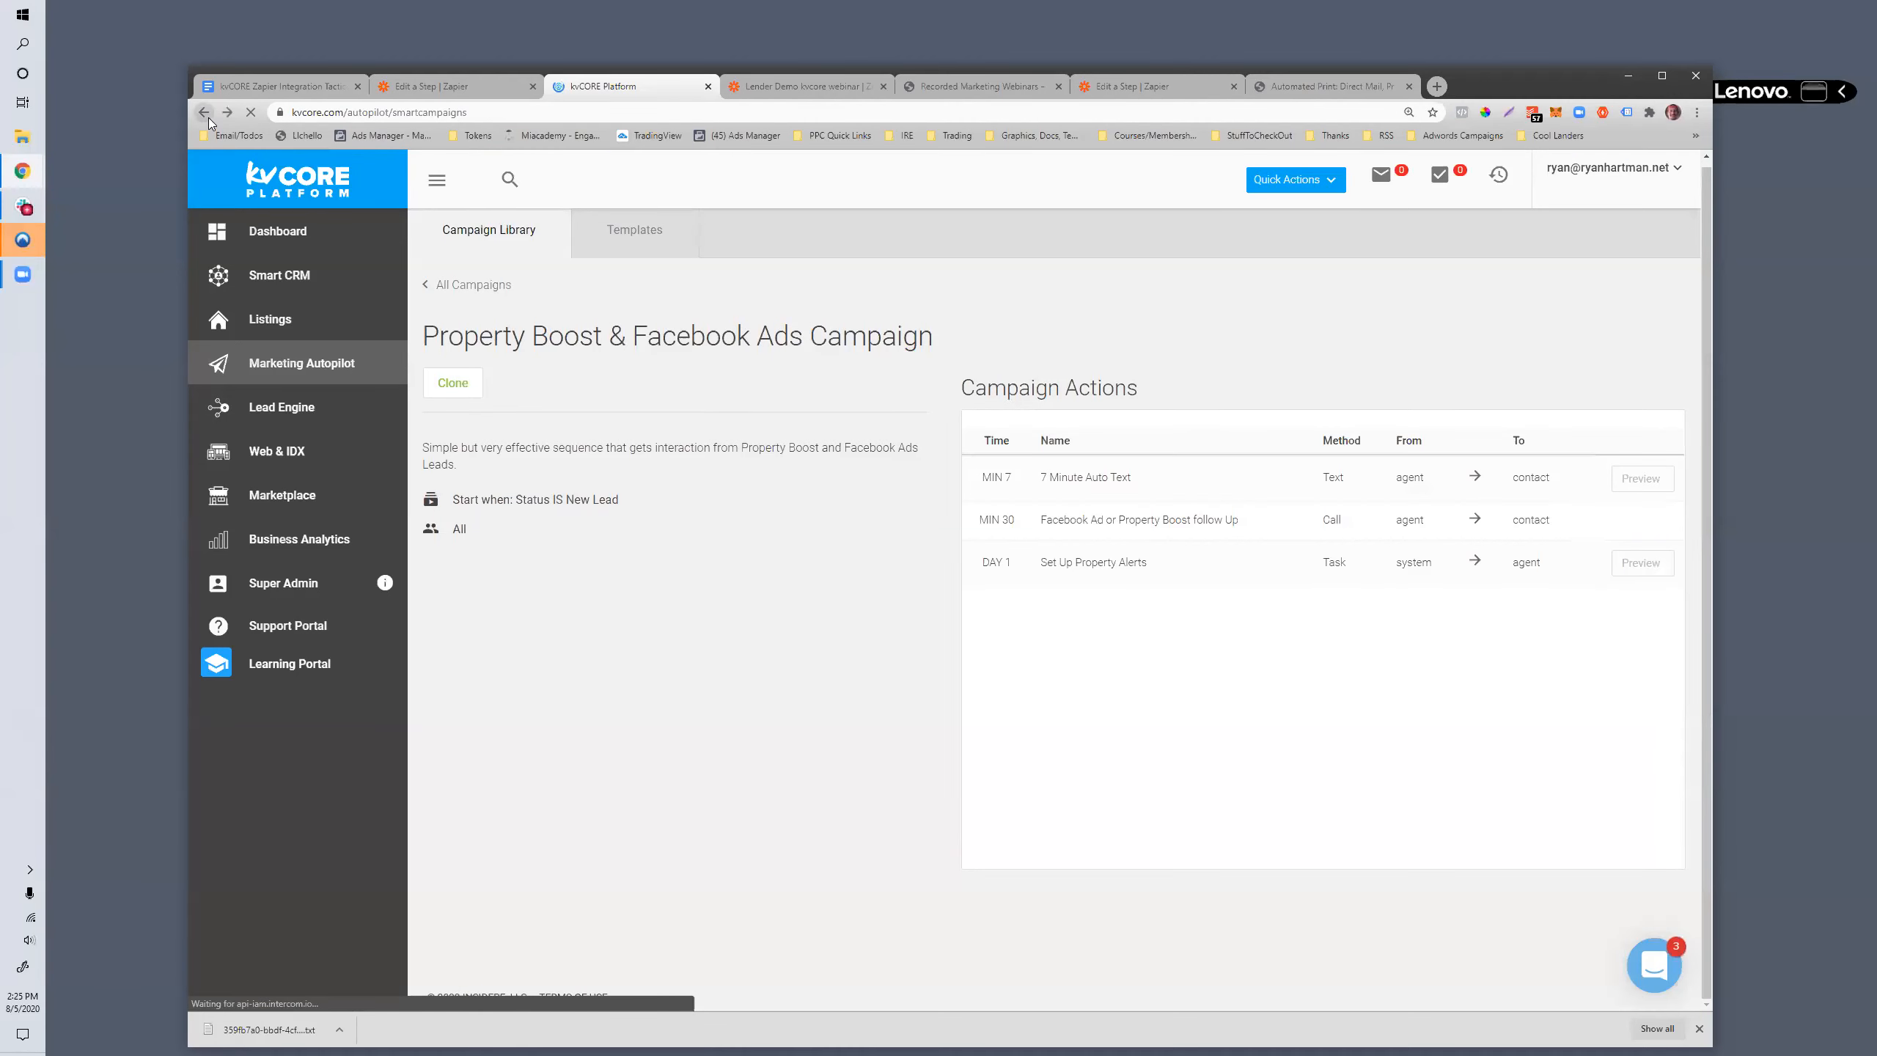
scroll(757, 558, "down", 2)
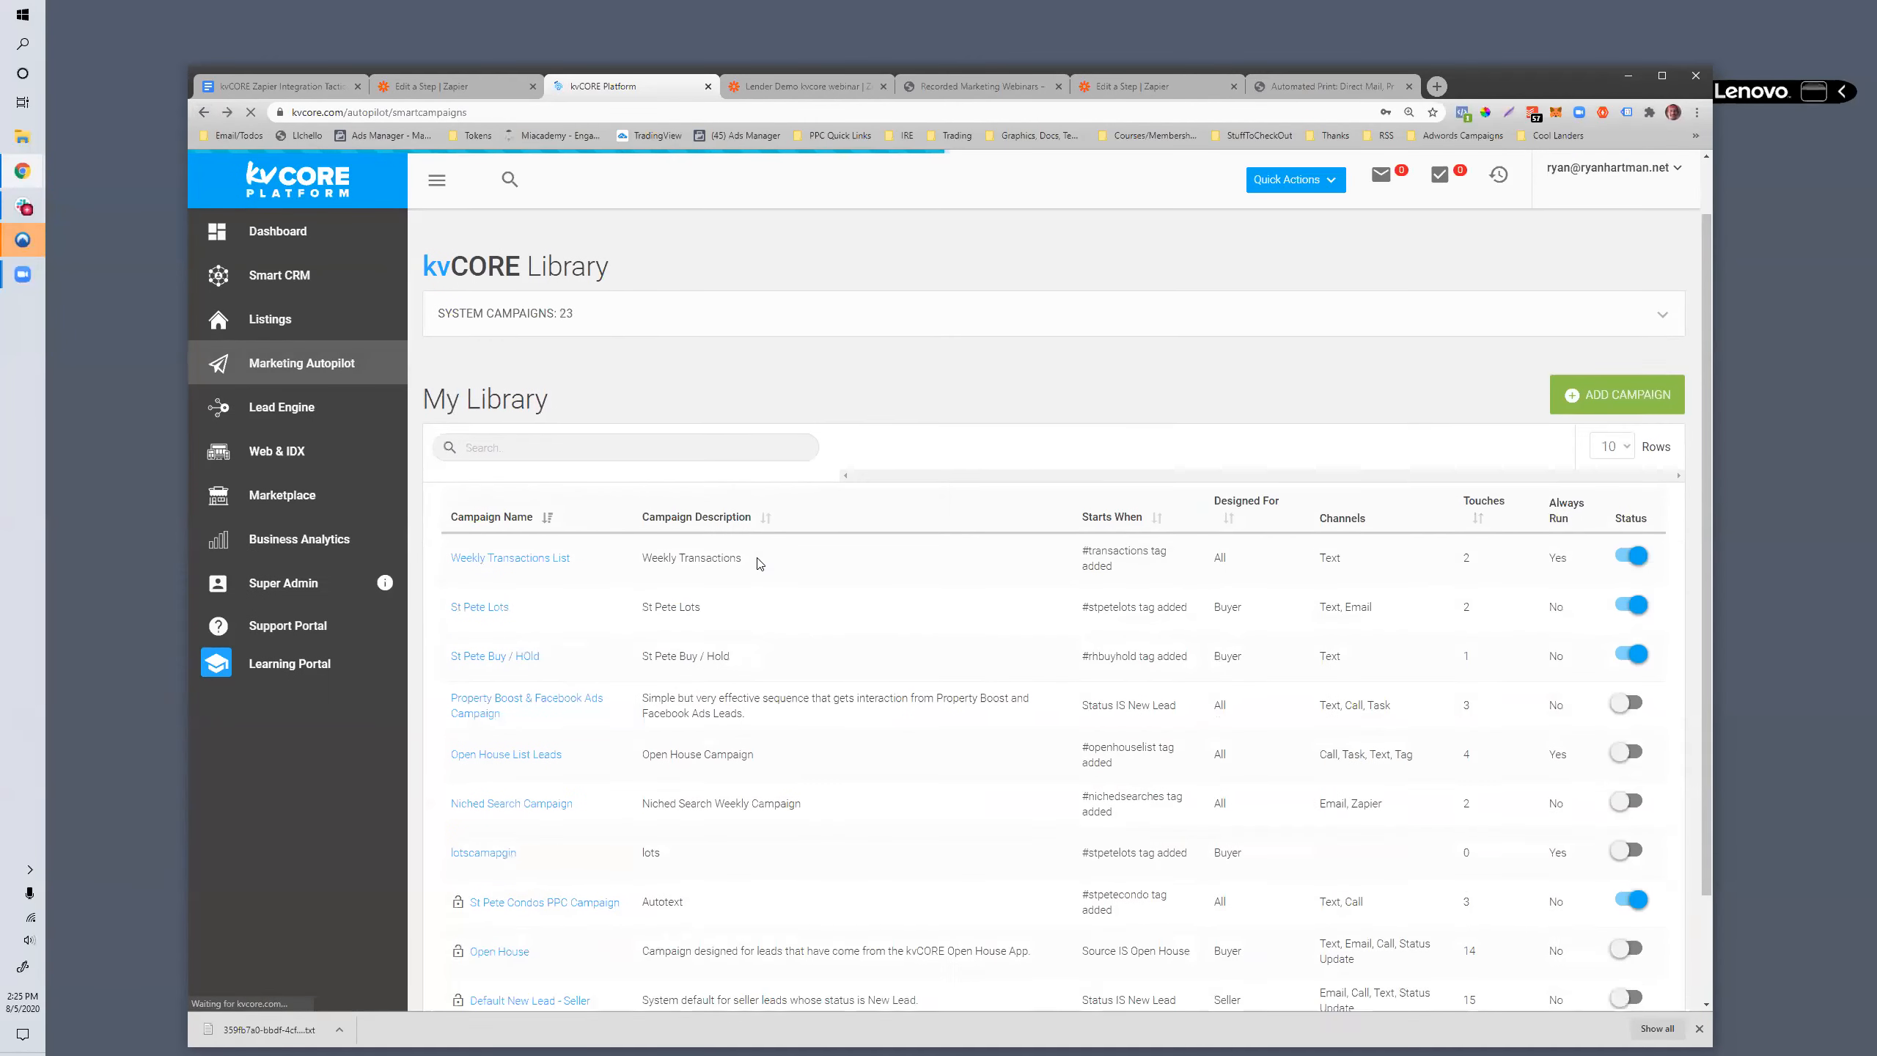
scroll(759, 563, "down", 1)
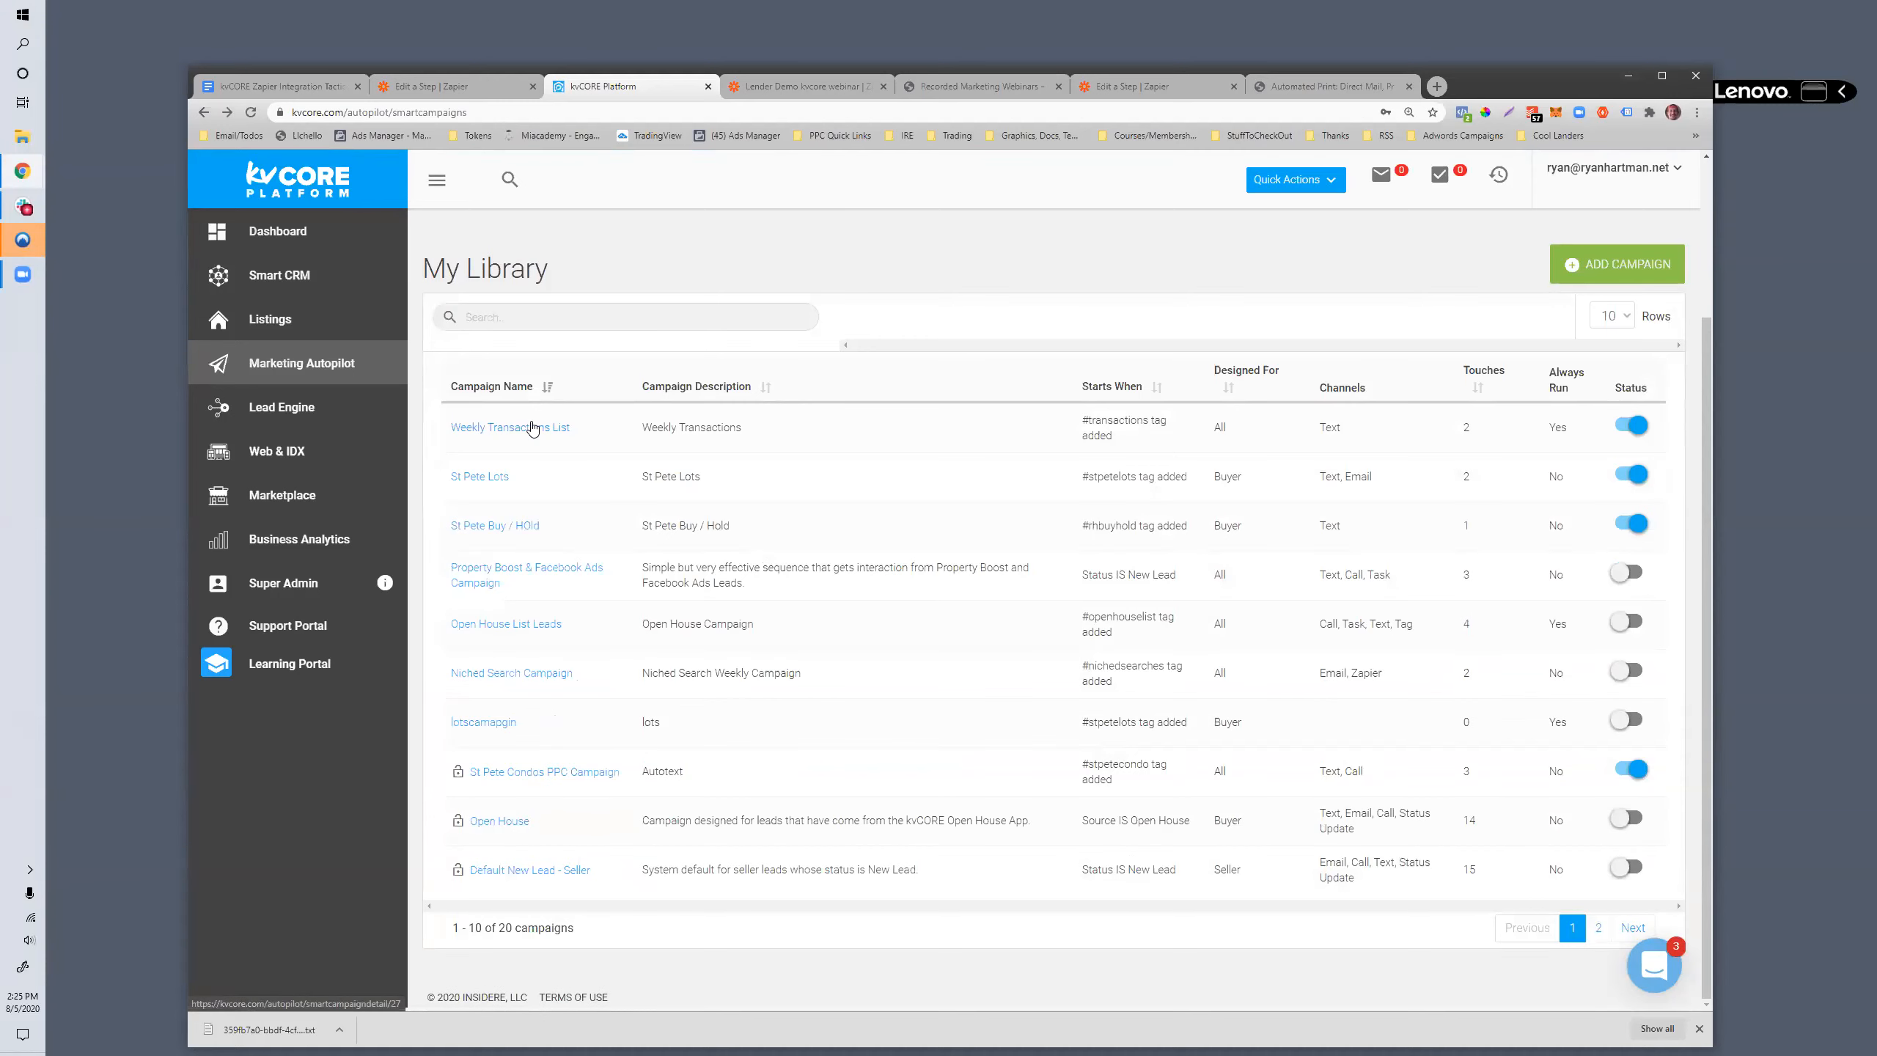
left_click(533, 431)
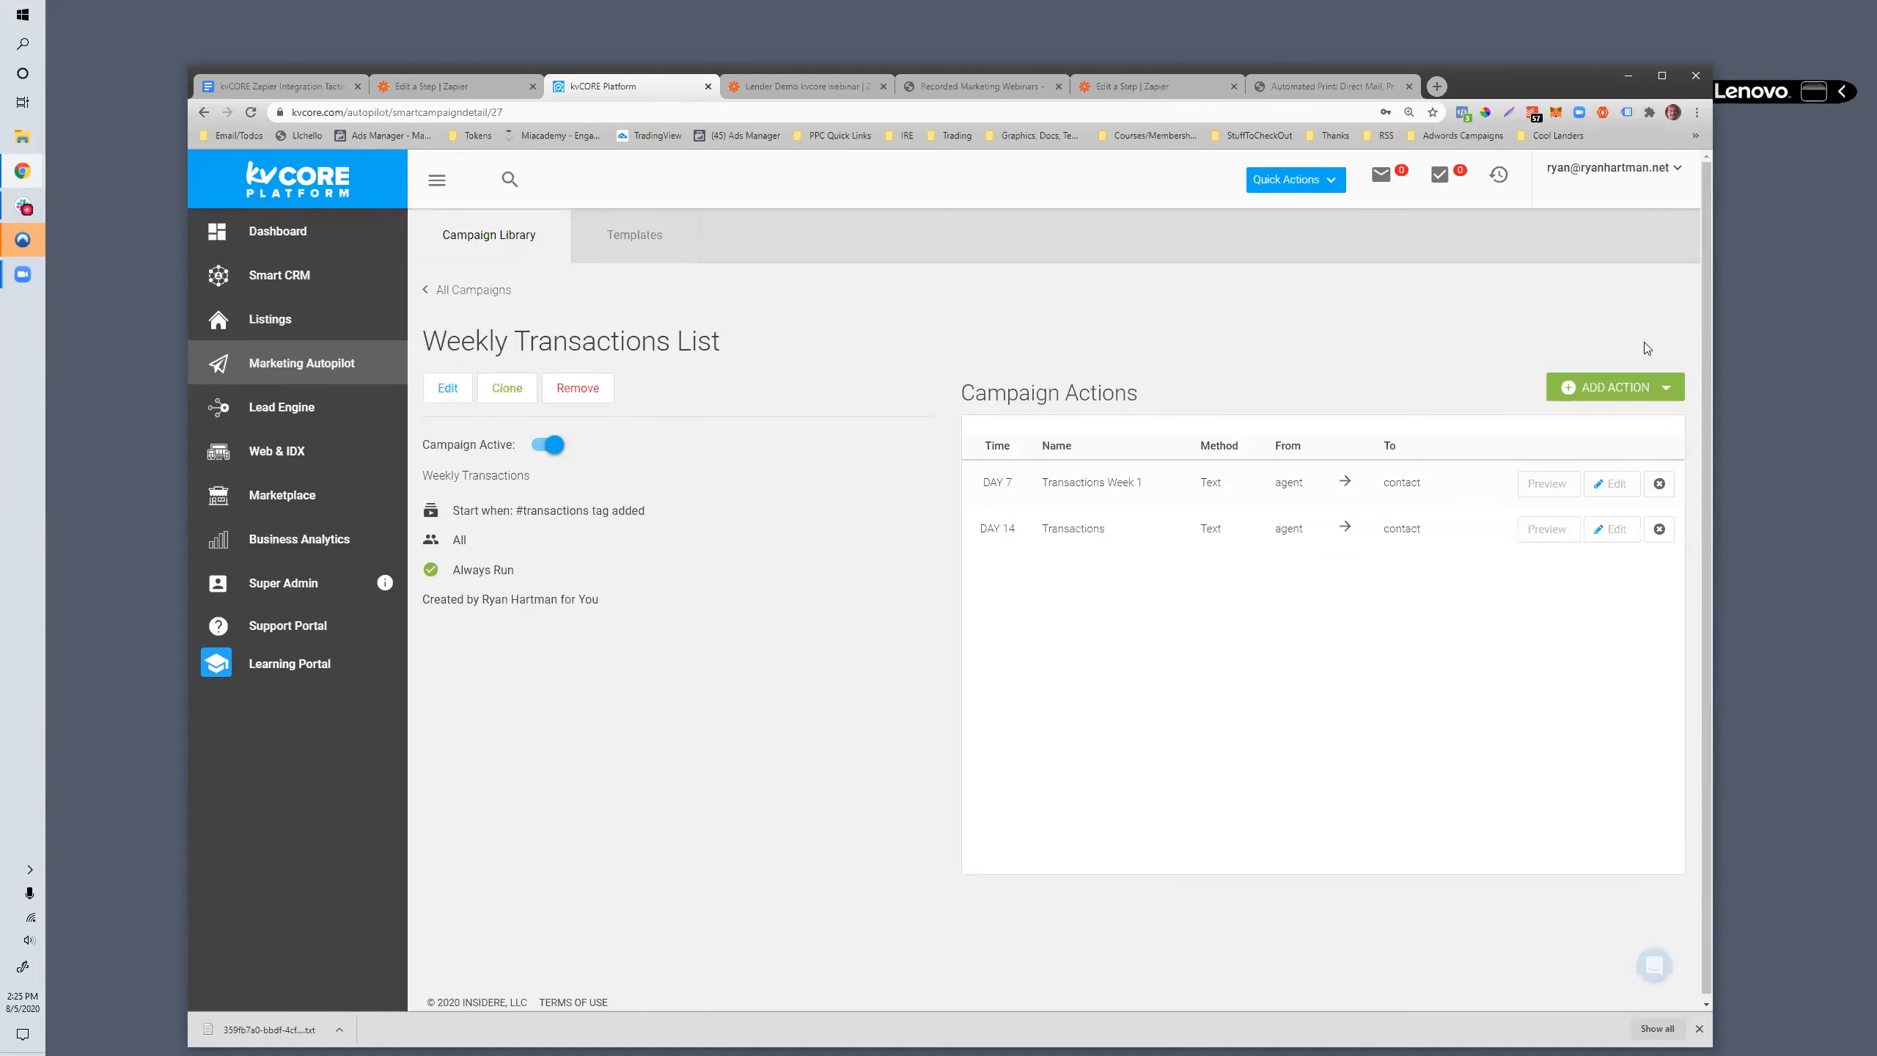
- Review the available campaign action types and start adding a Zapier action to the Weekly Transactions List campaign
left_click(1668, 387)
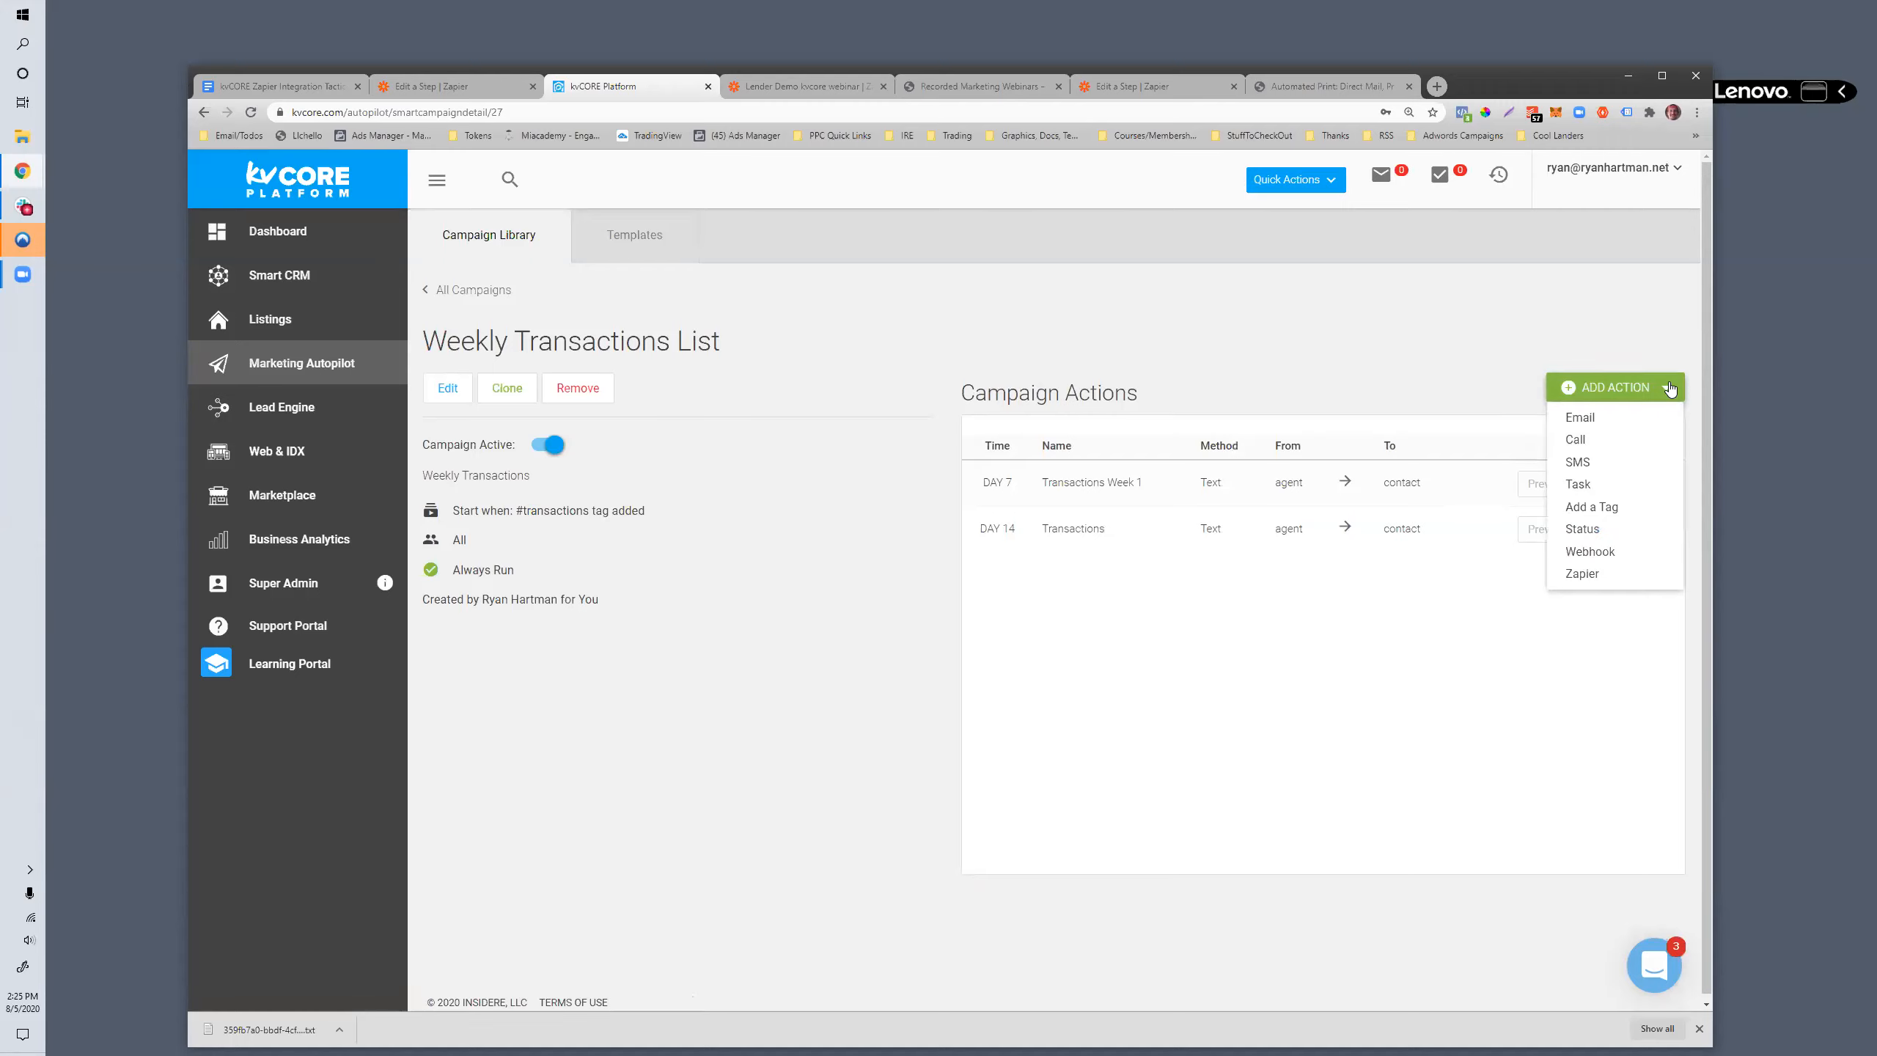
left_click(1668, 387)
left_click(1668, 387)
left_click(1227, 682)
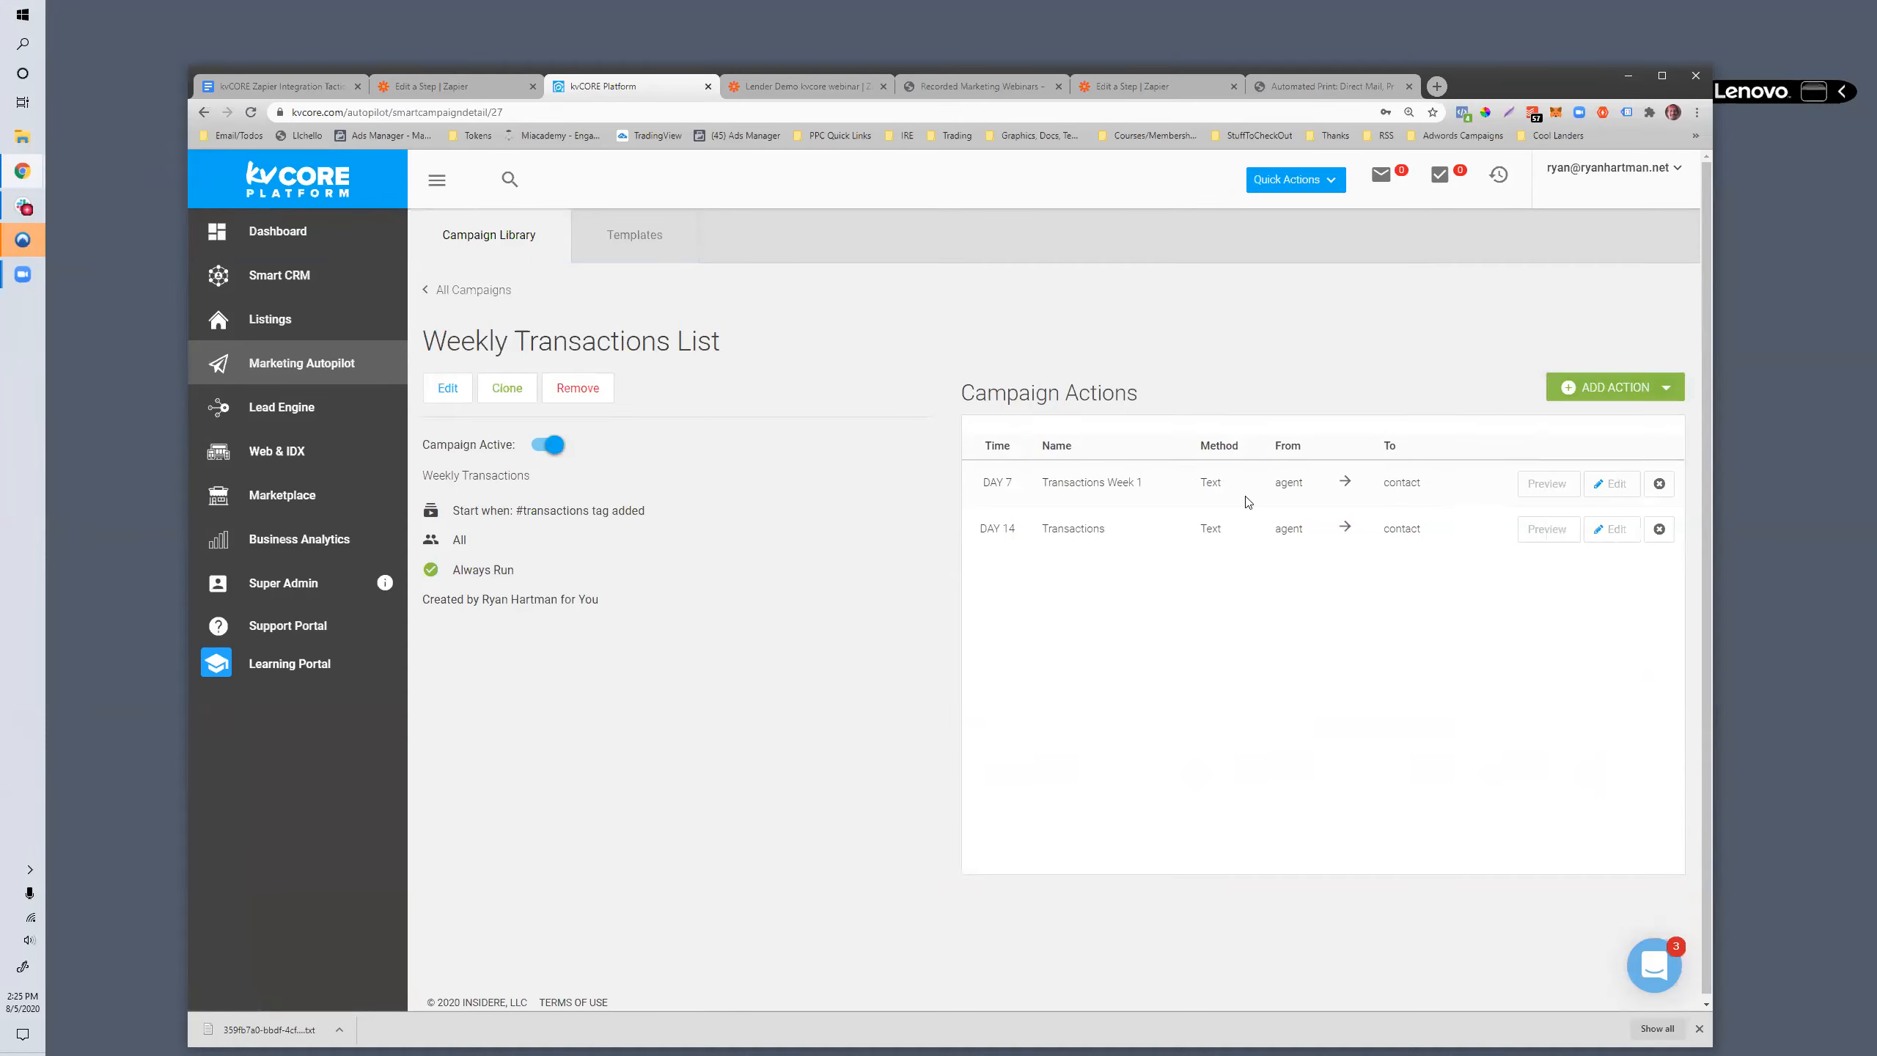
left_click(1633, 394)
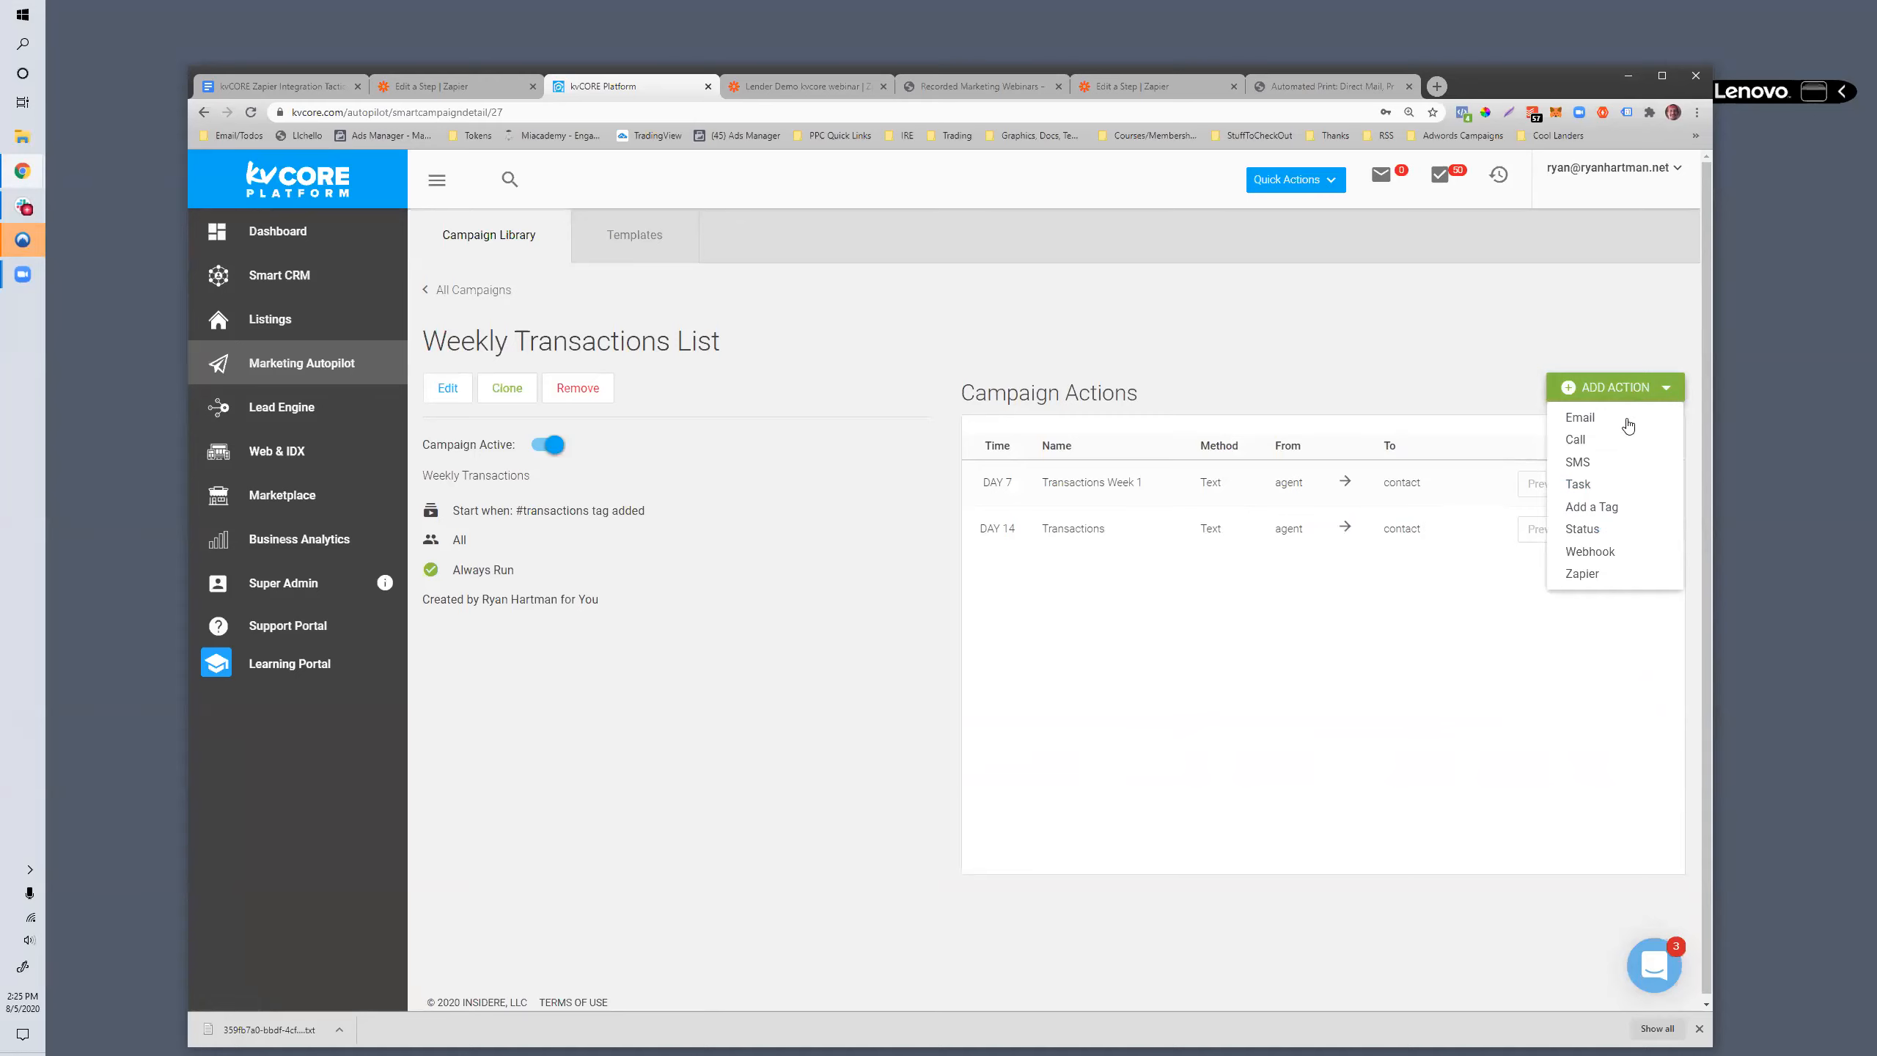
left_click(1578, 582)
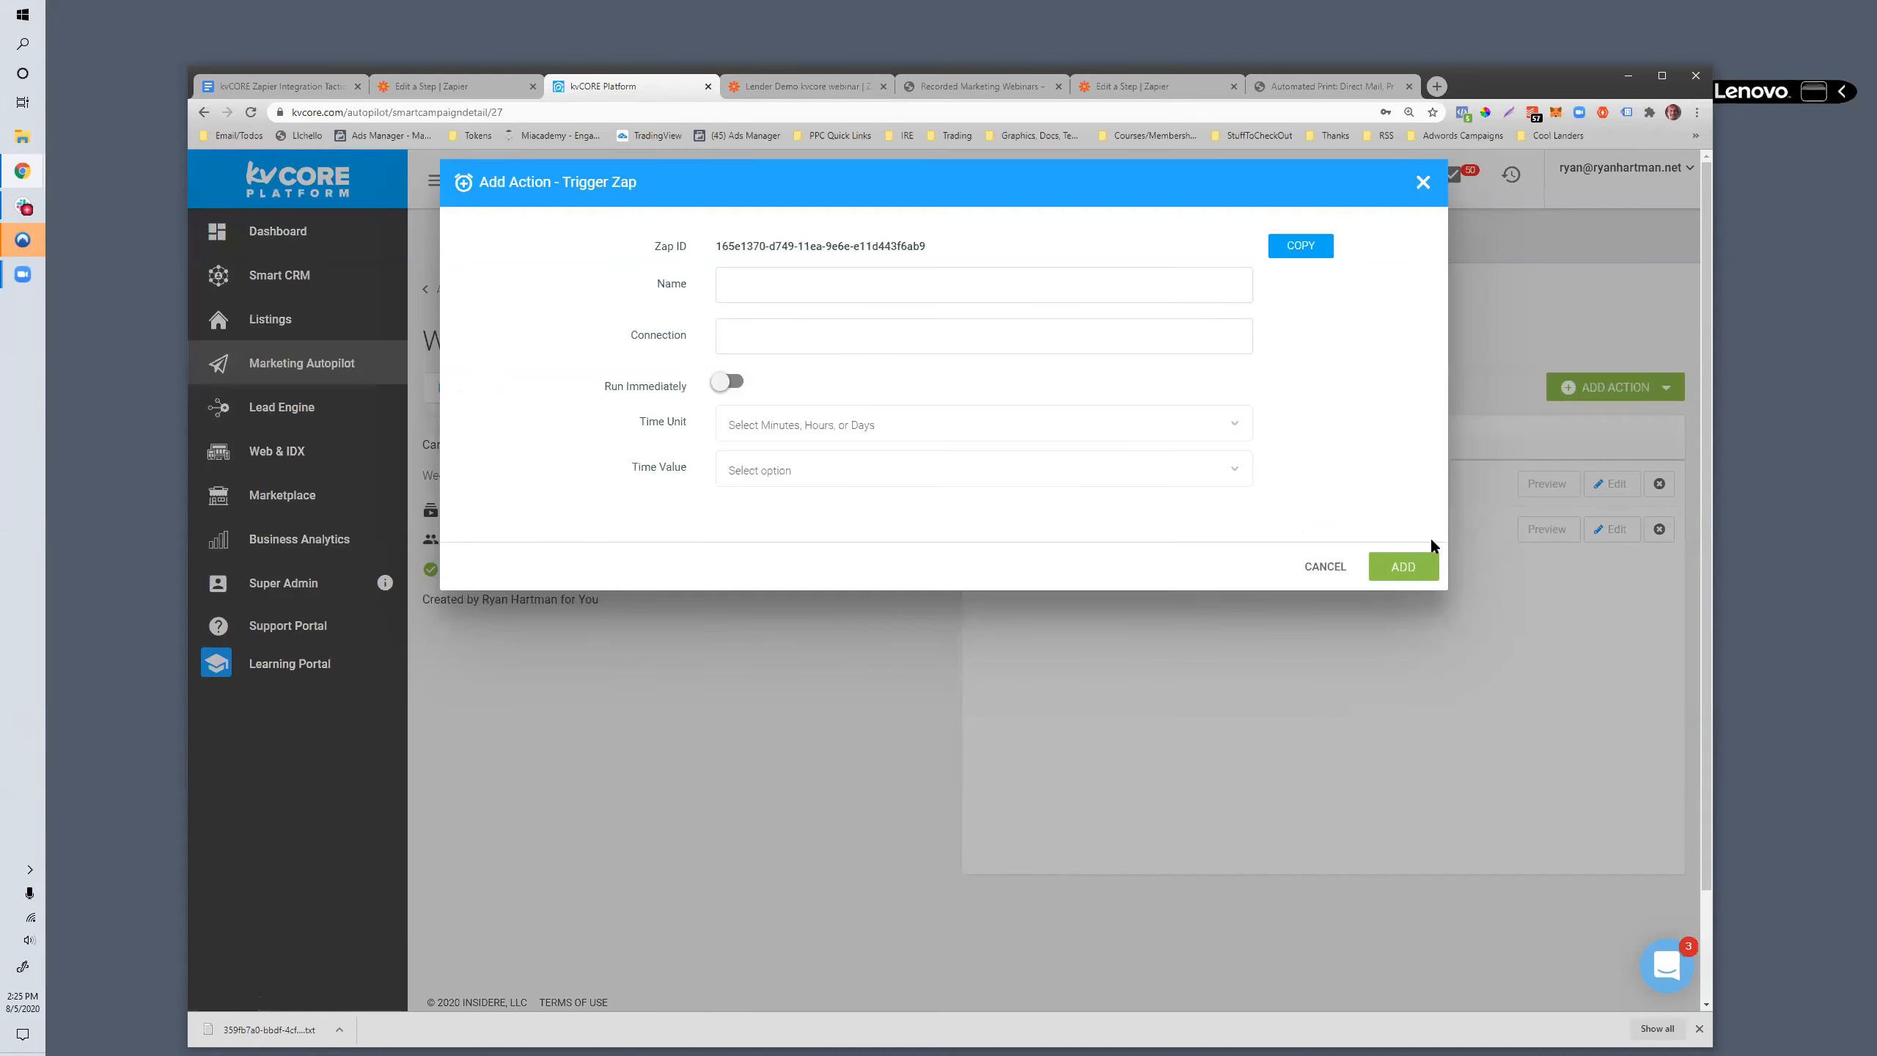
- Schedule the Trigger Zap action with Days as its time unit and 45 as its time value
left_click(732, 431)
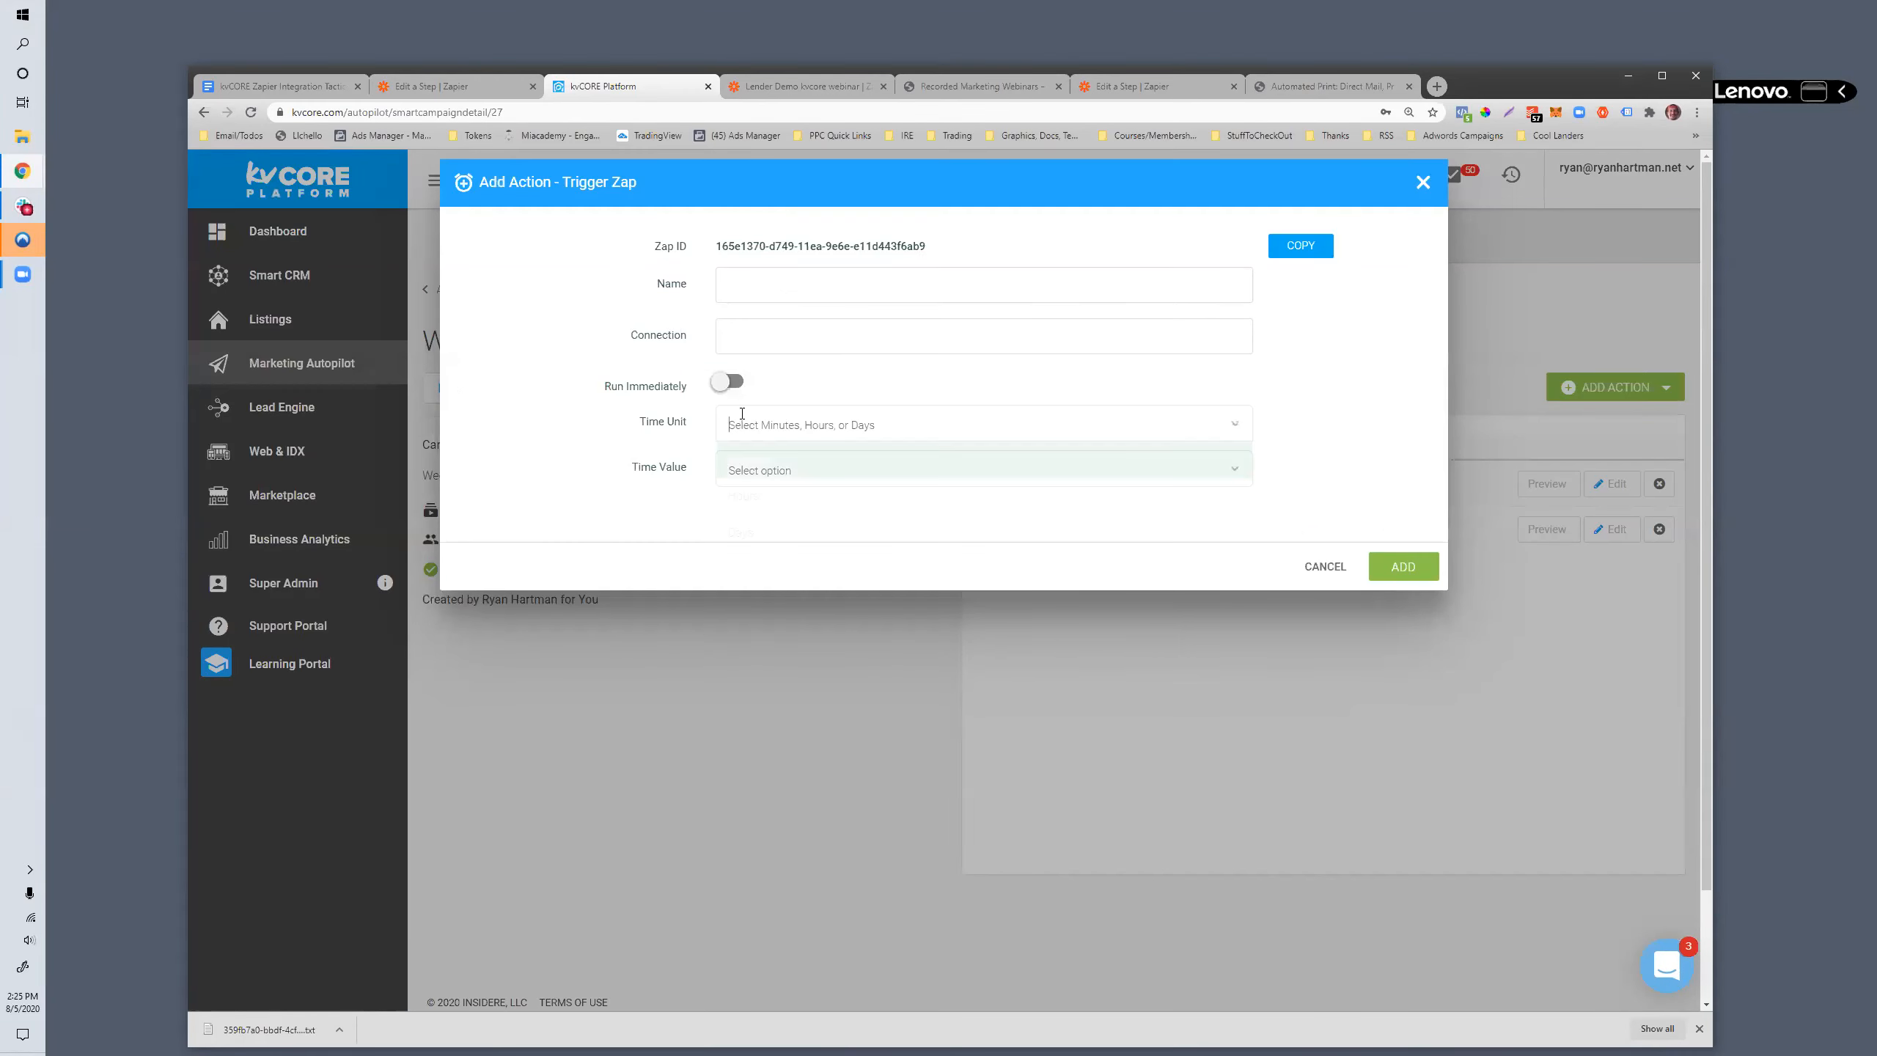
left_click(761, 534)
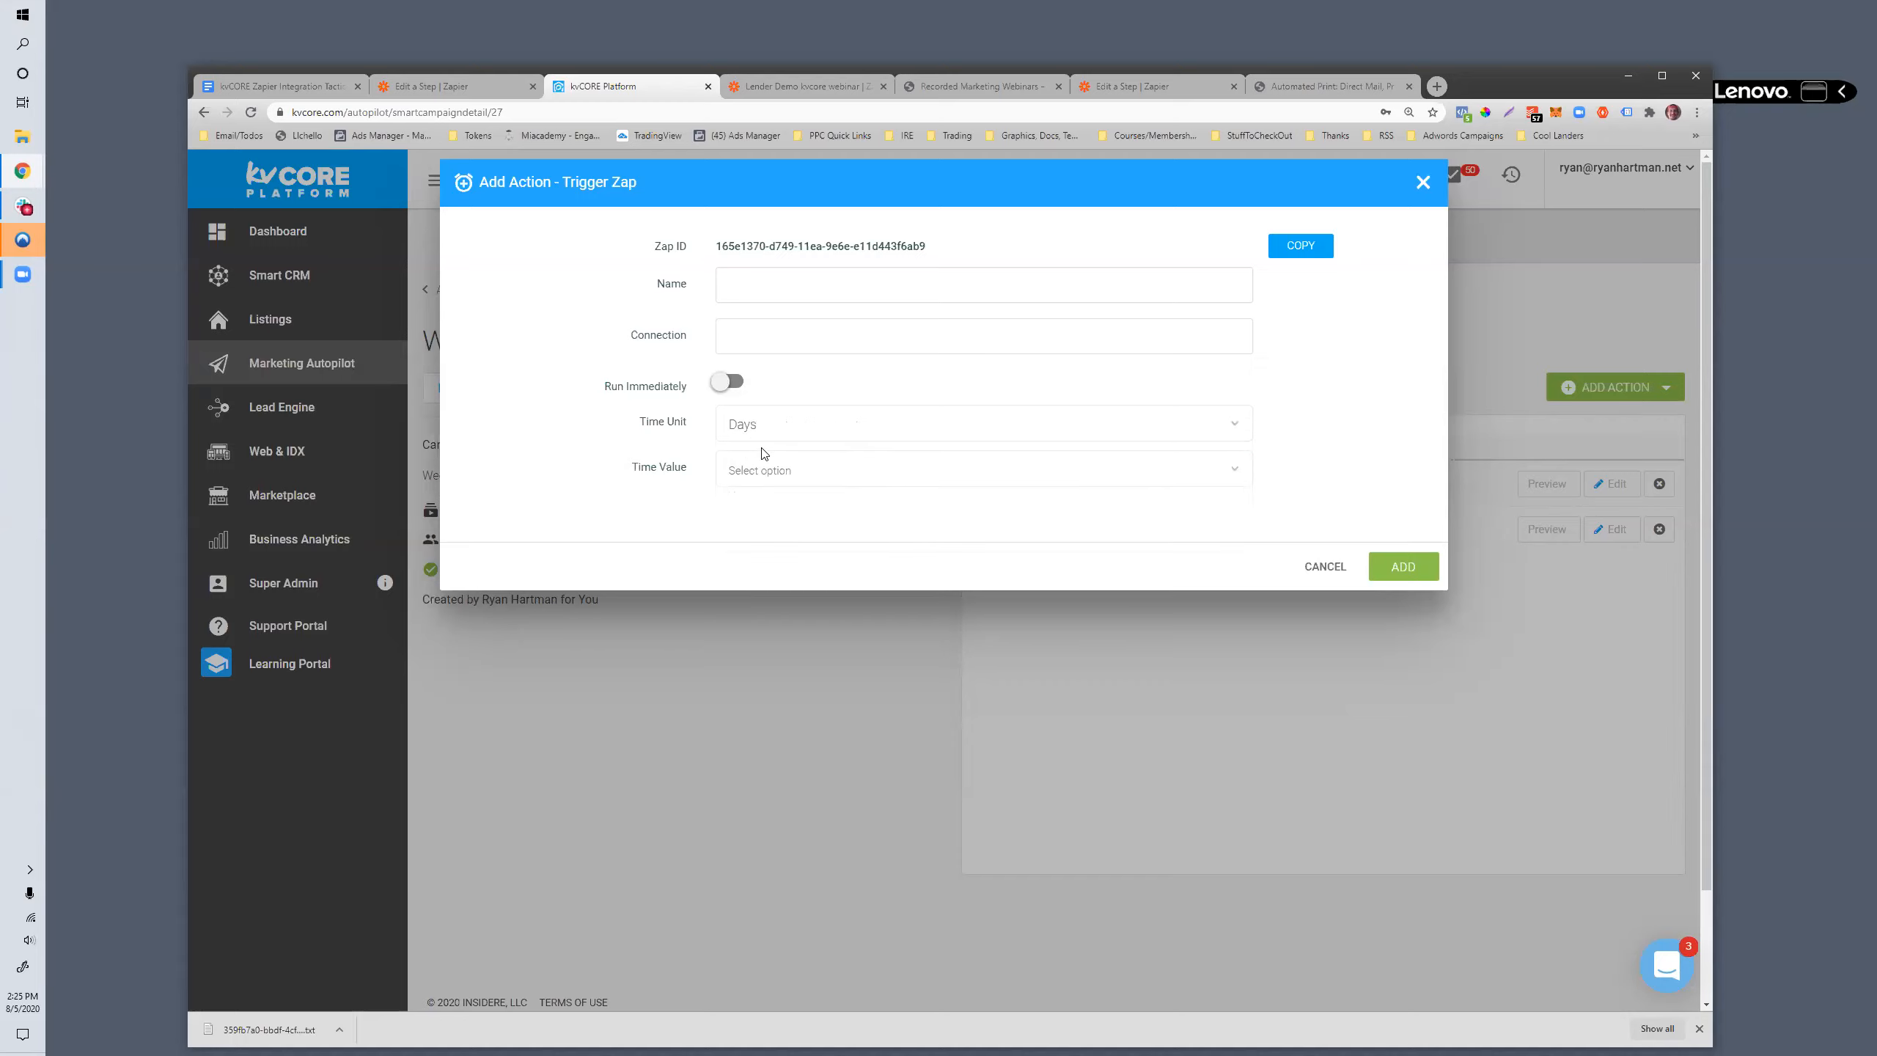
left_click(772, 476)
scroll(848, 686, "down", 10)
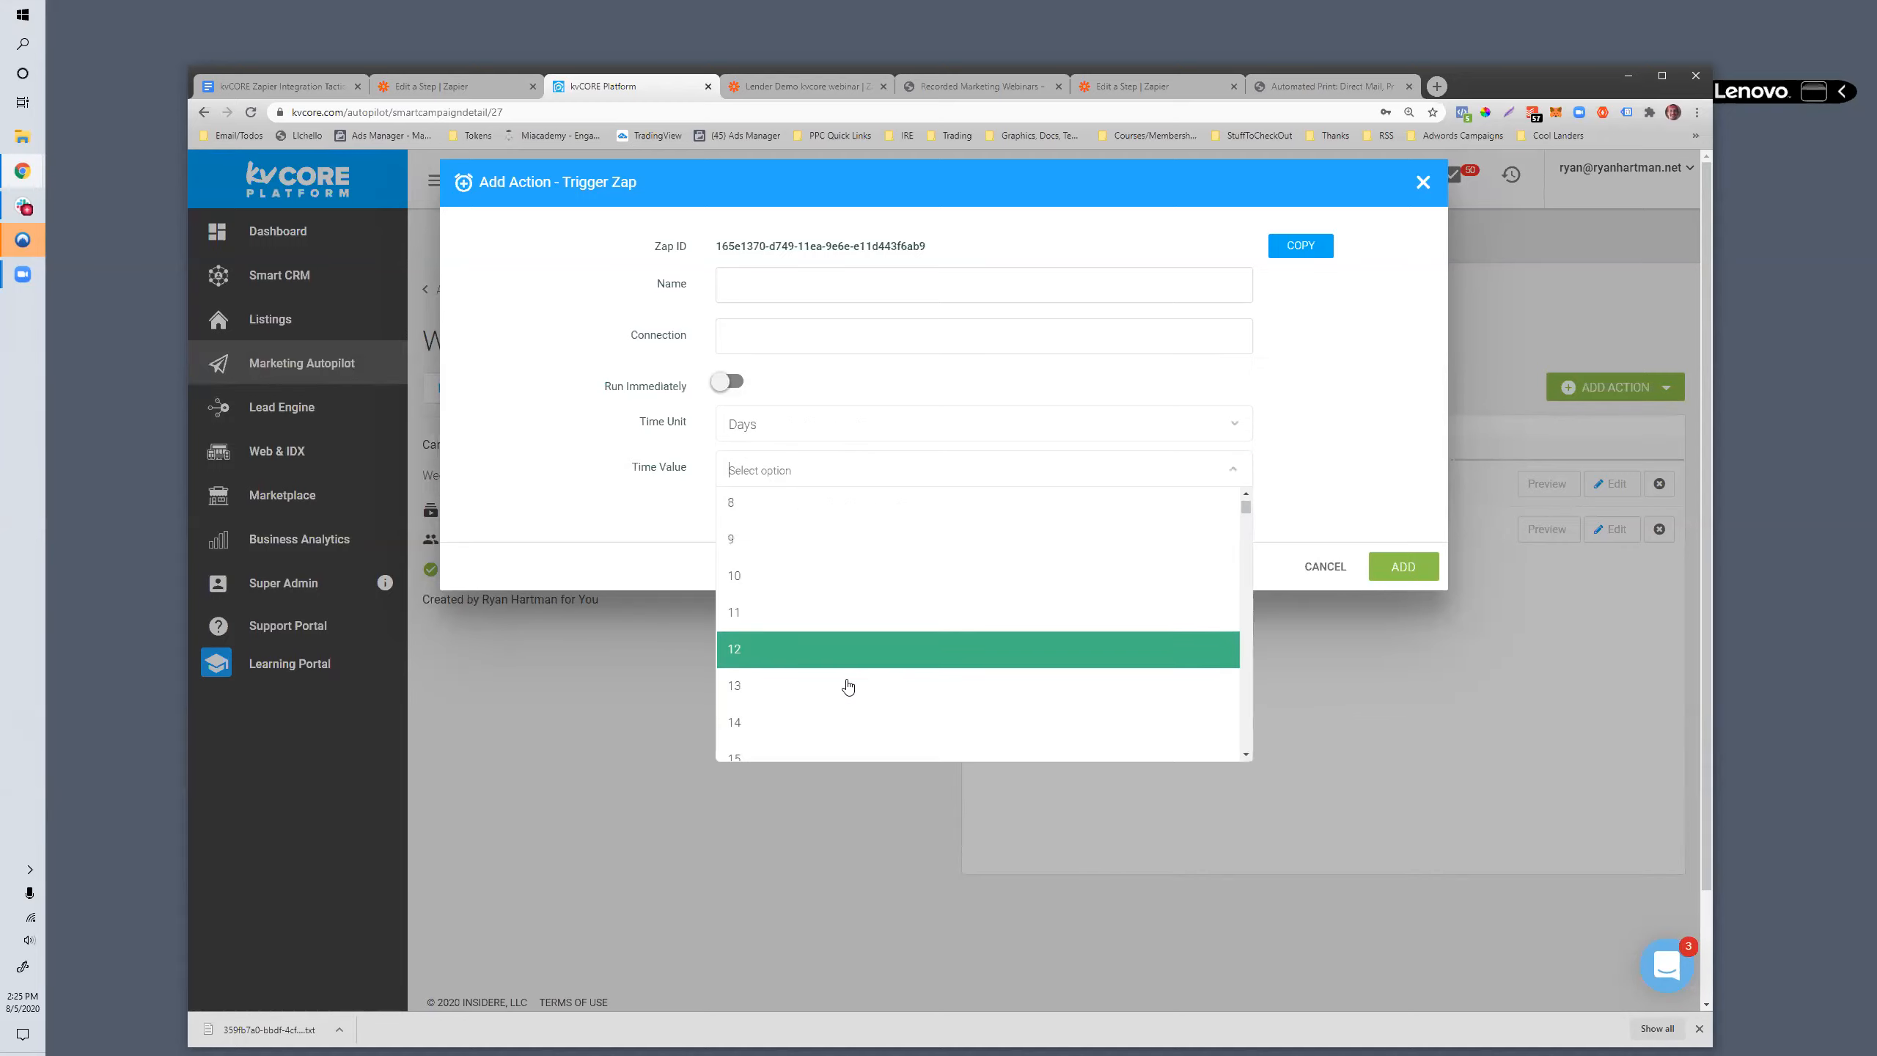
scroll(850, 686, "down", 5)
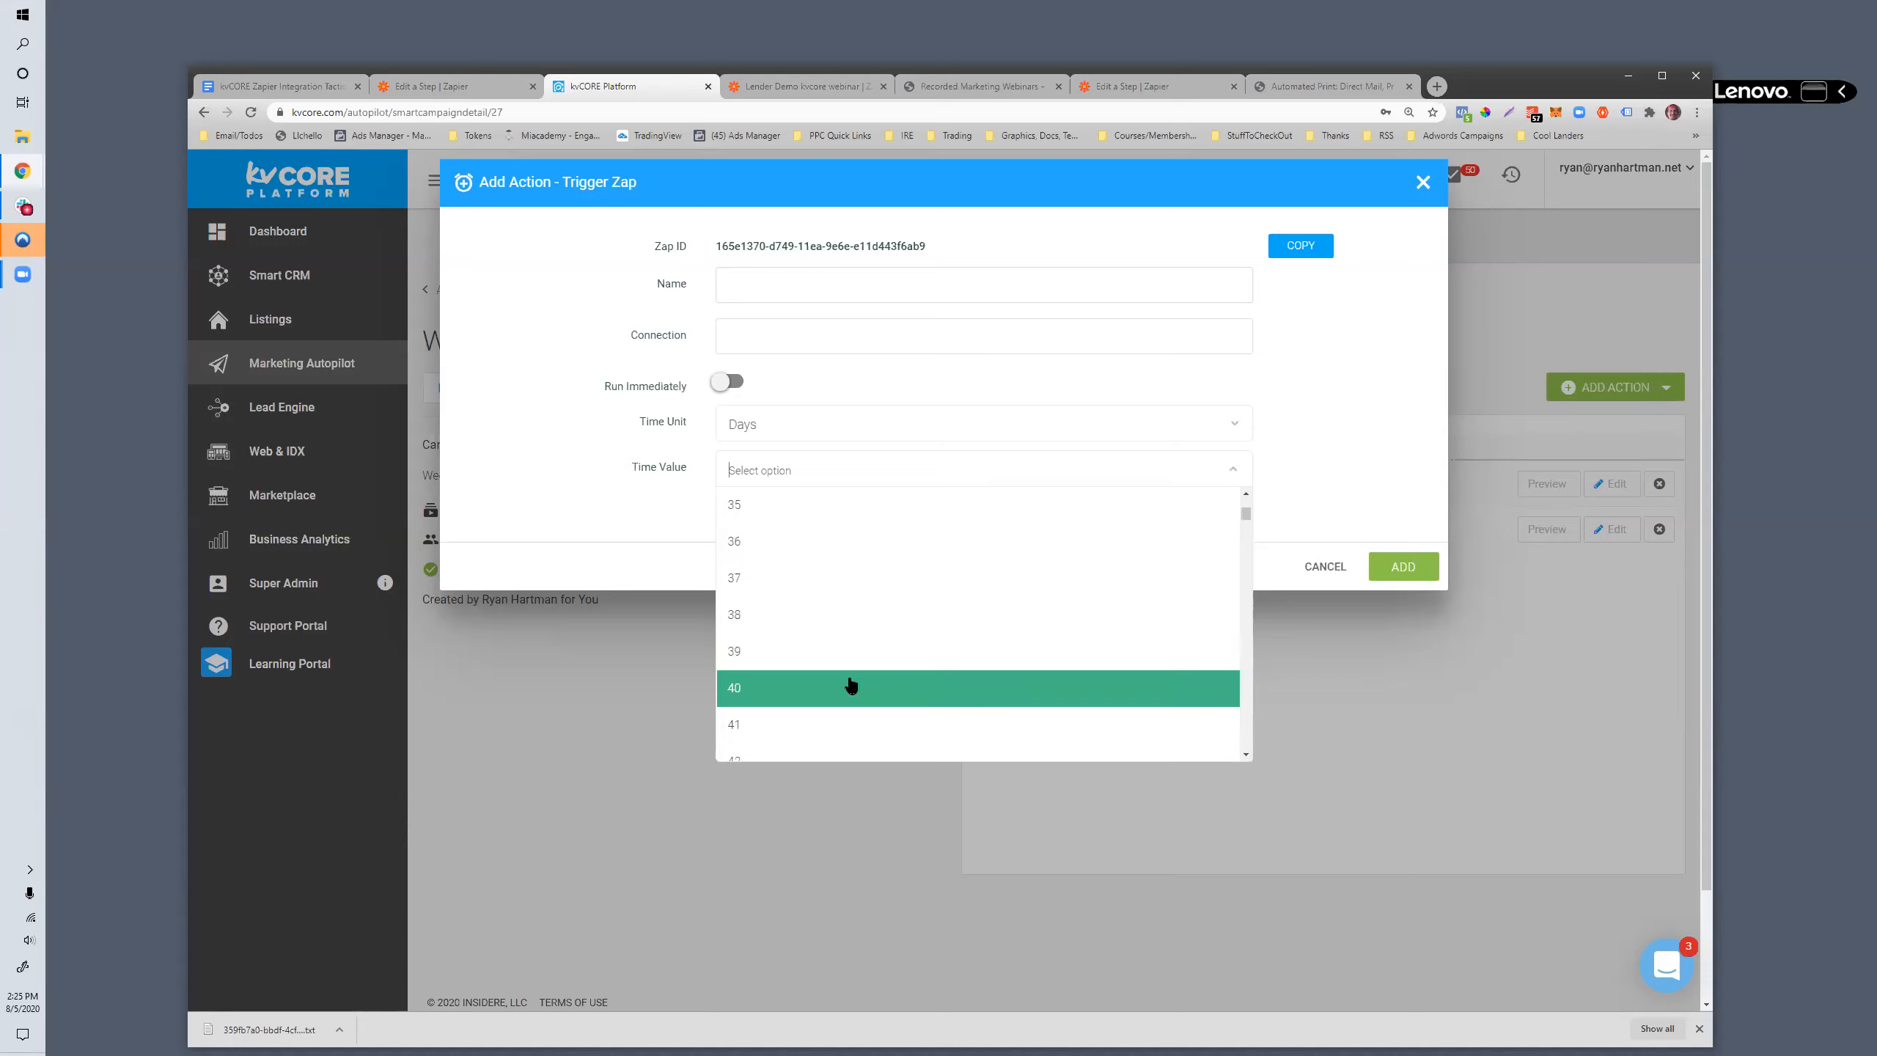
left_click(780, 651)
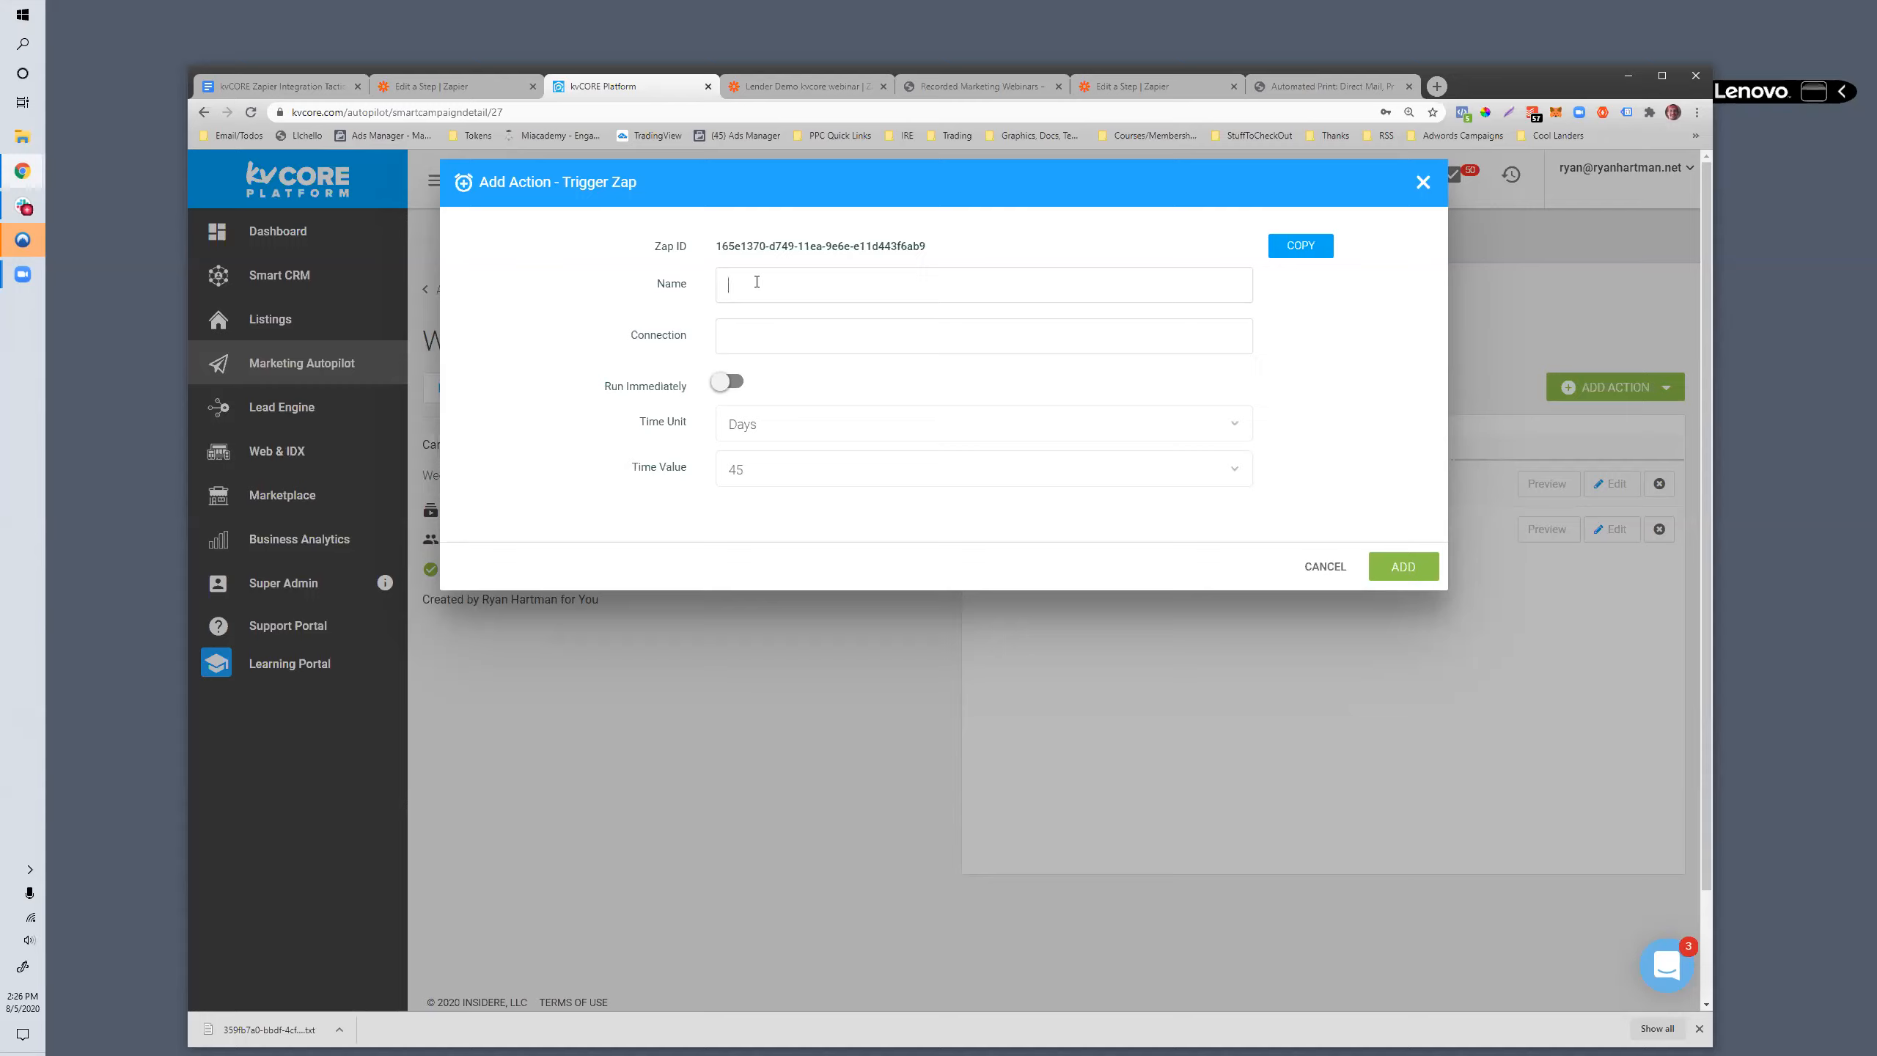
- Name the Trigger Zap action "Send Closing Gift"
type("Send Postcar")
left_click_drag(764, 284, 929, 298)
key("BackSpace")
type("Closing")
left_click(726, 470)
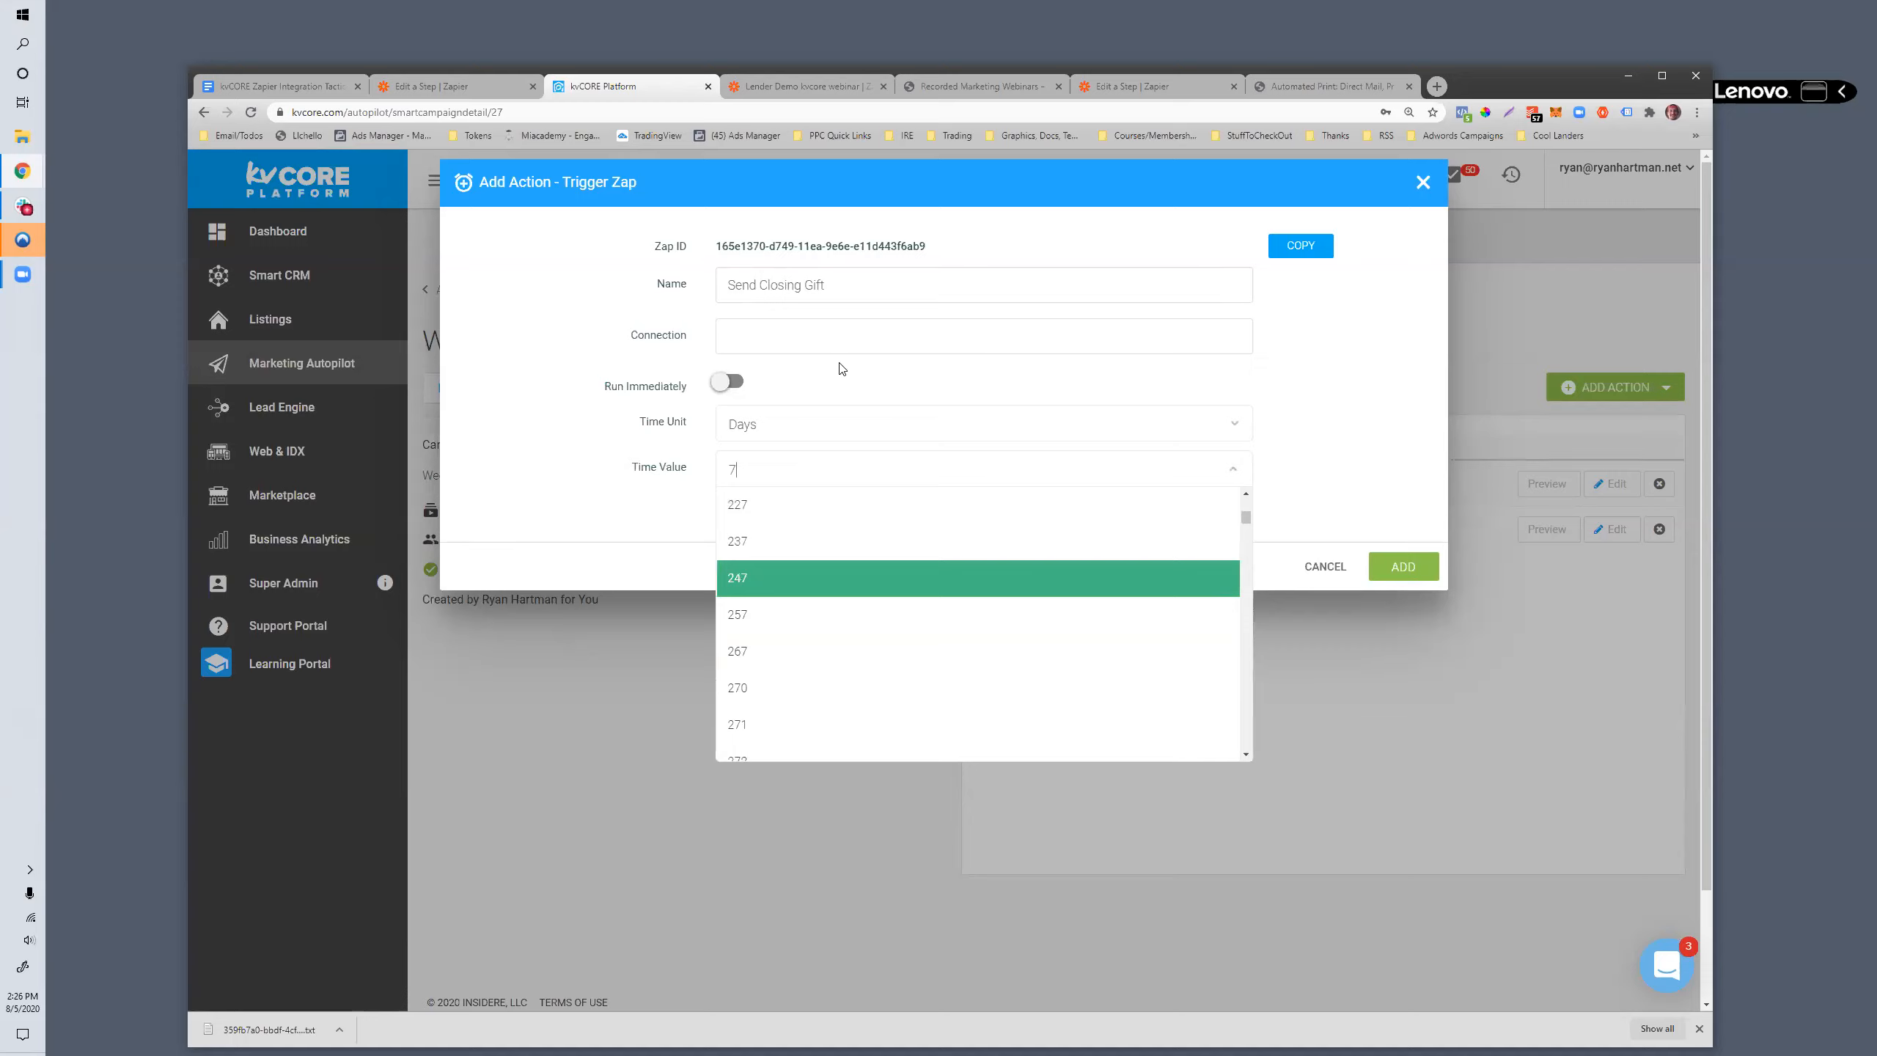
left_click(815, 338)
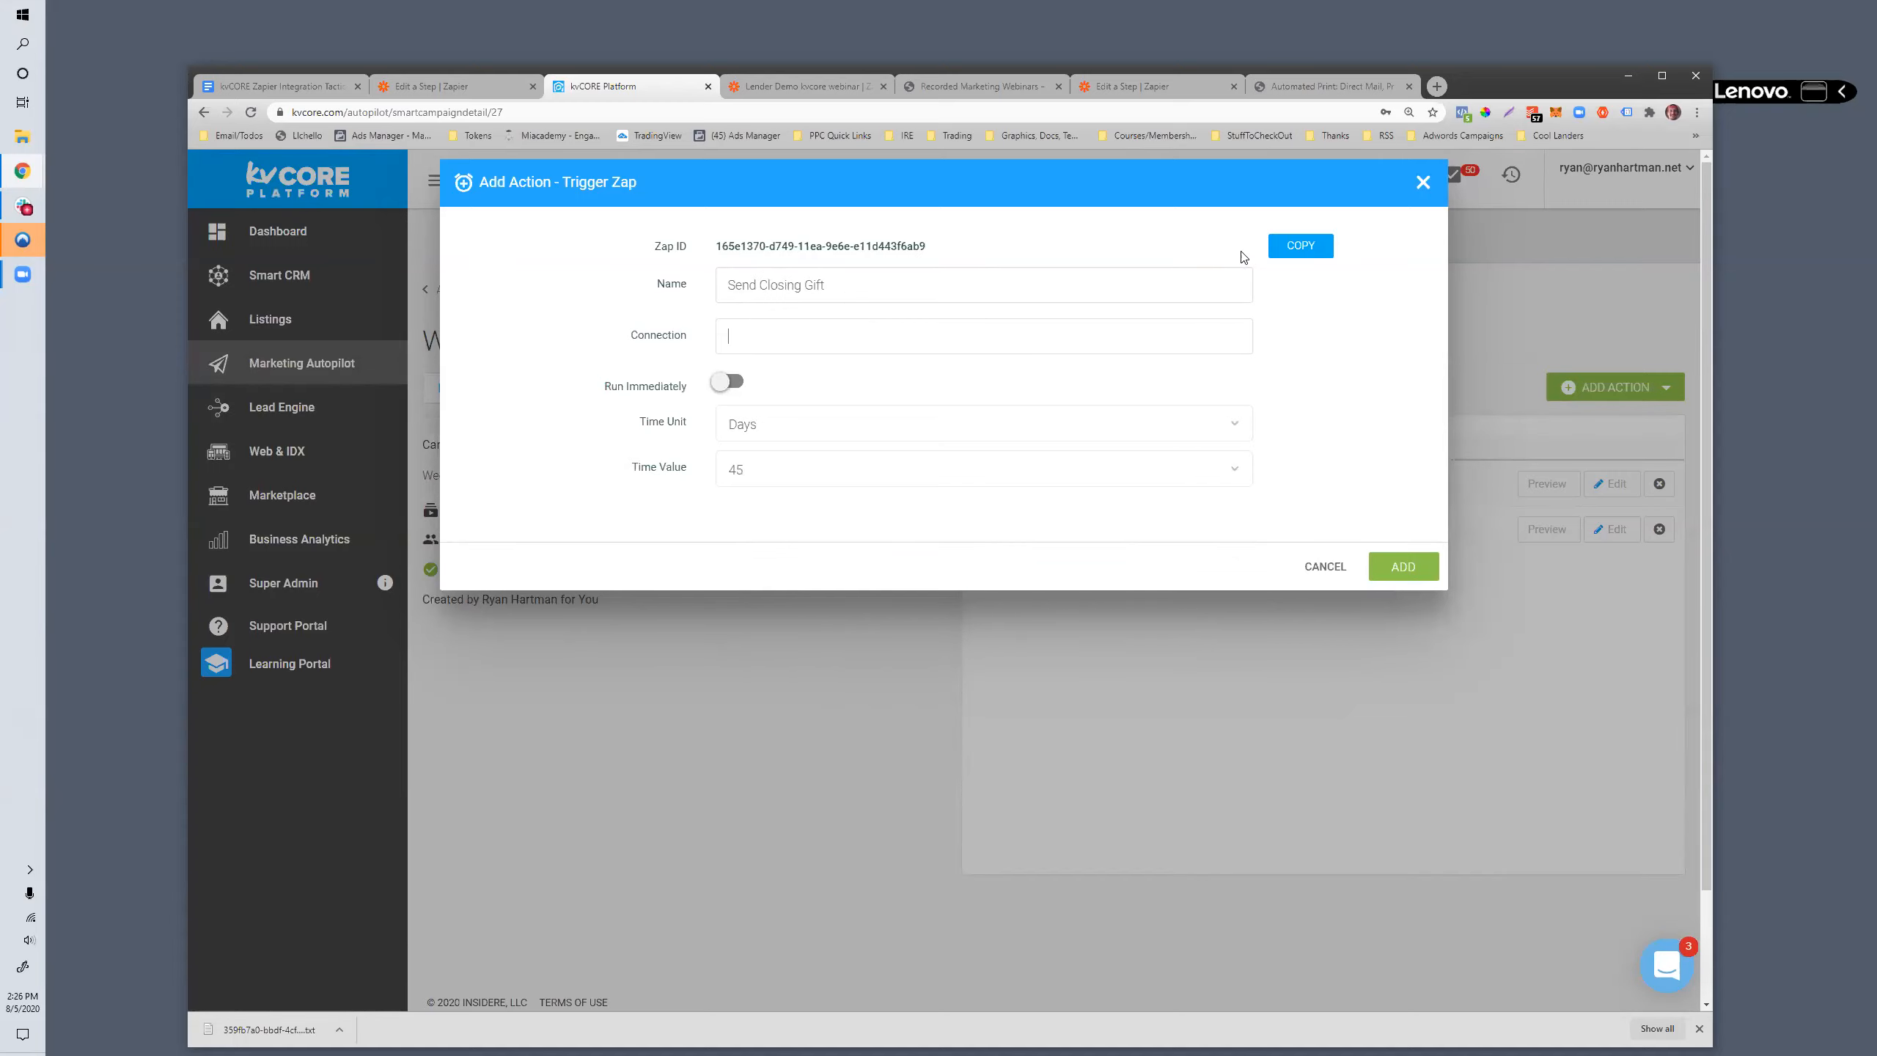
- Copy the Trigger Zap action's Zap ID and add the action to the campaign
left_click(1281, 250)
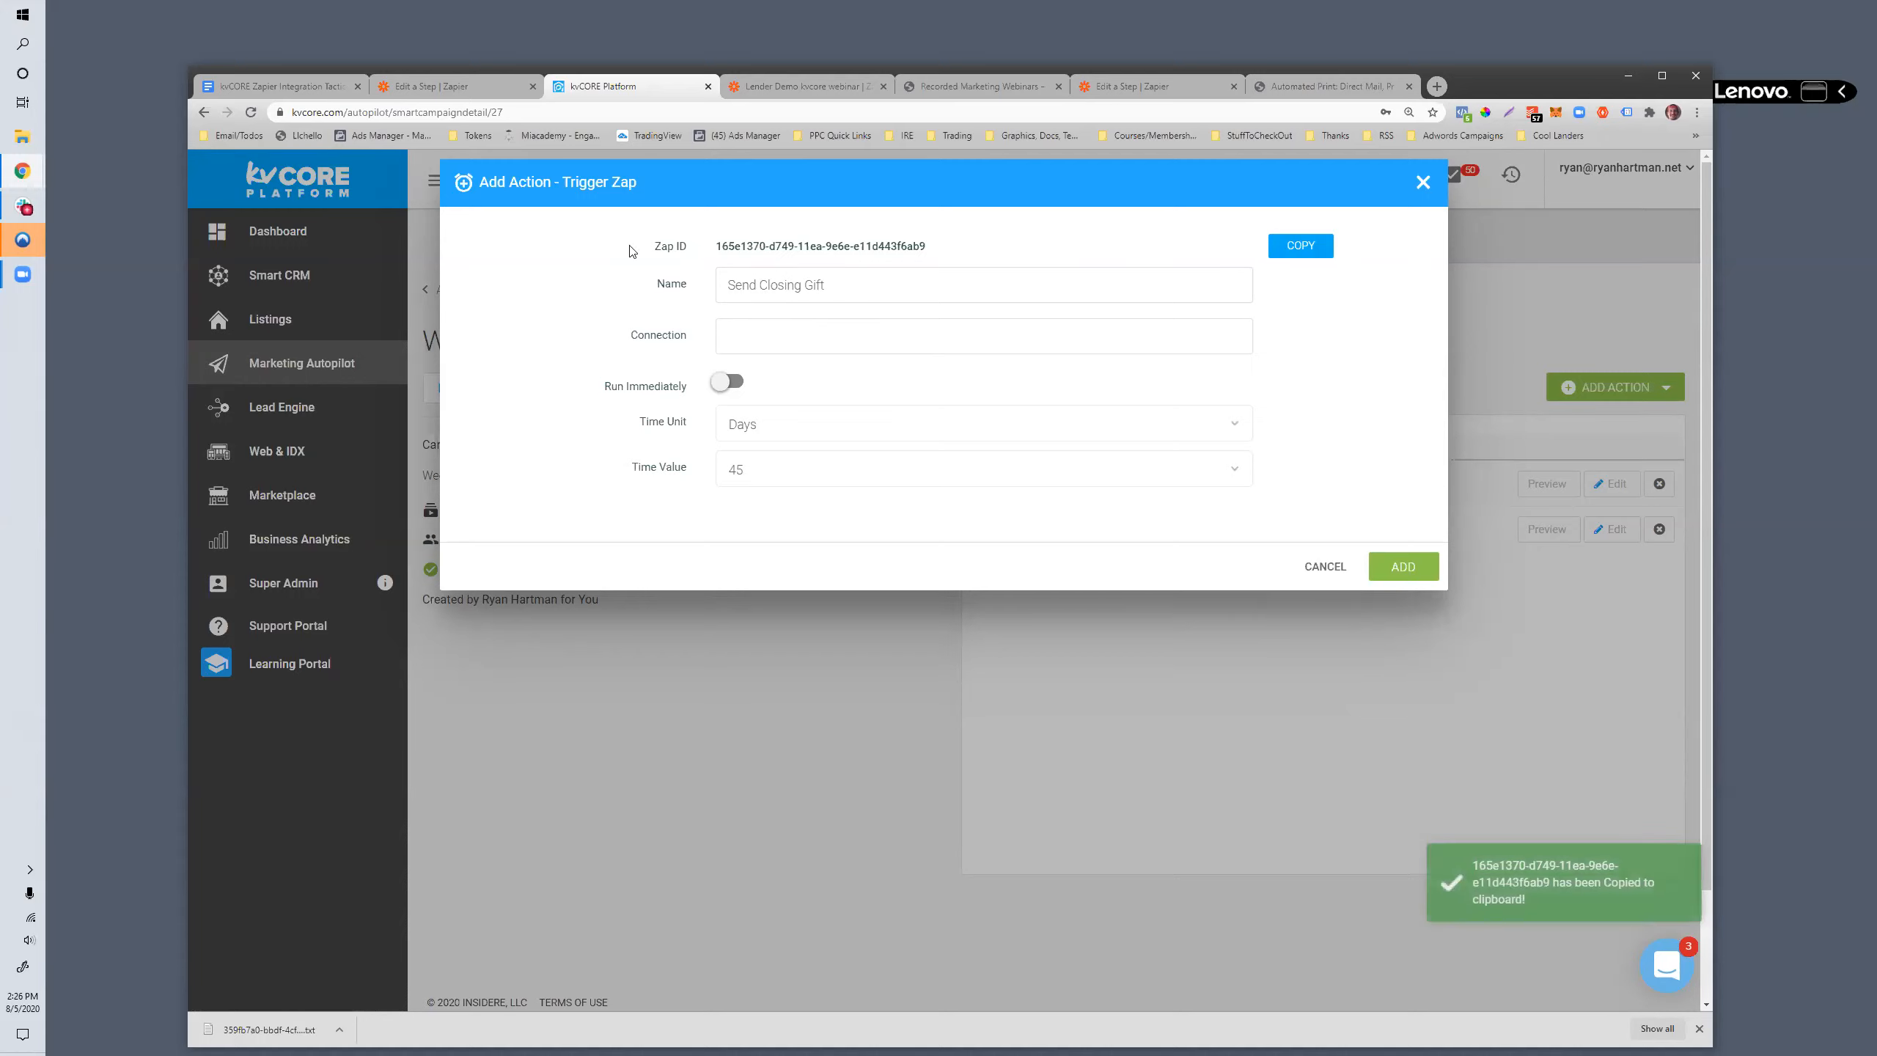
left_click_drag(717, 249, 928, 253)
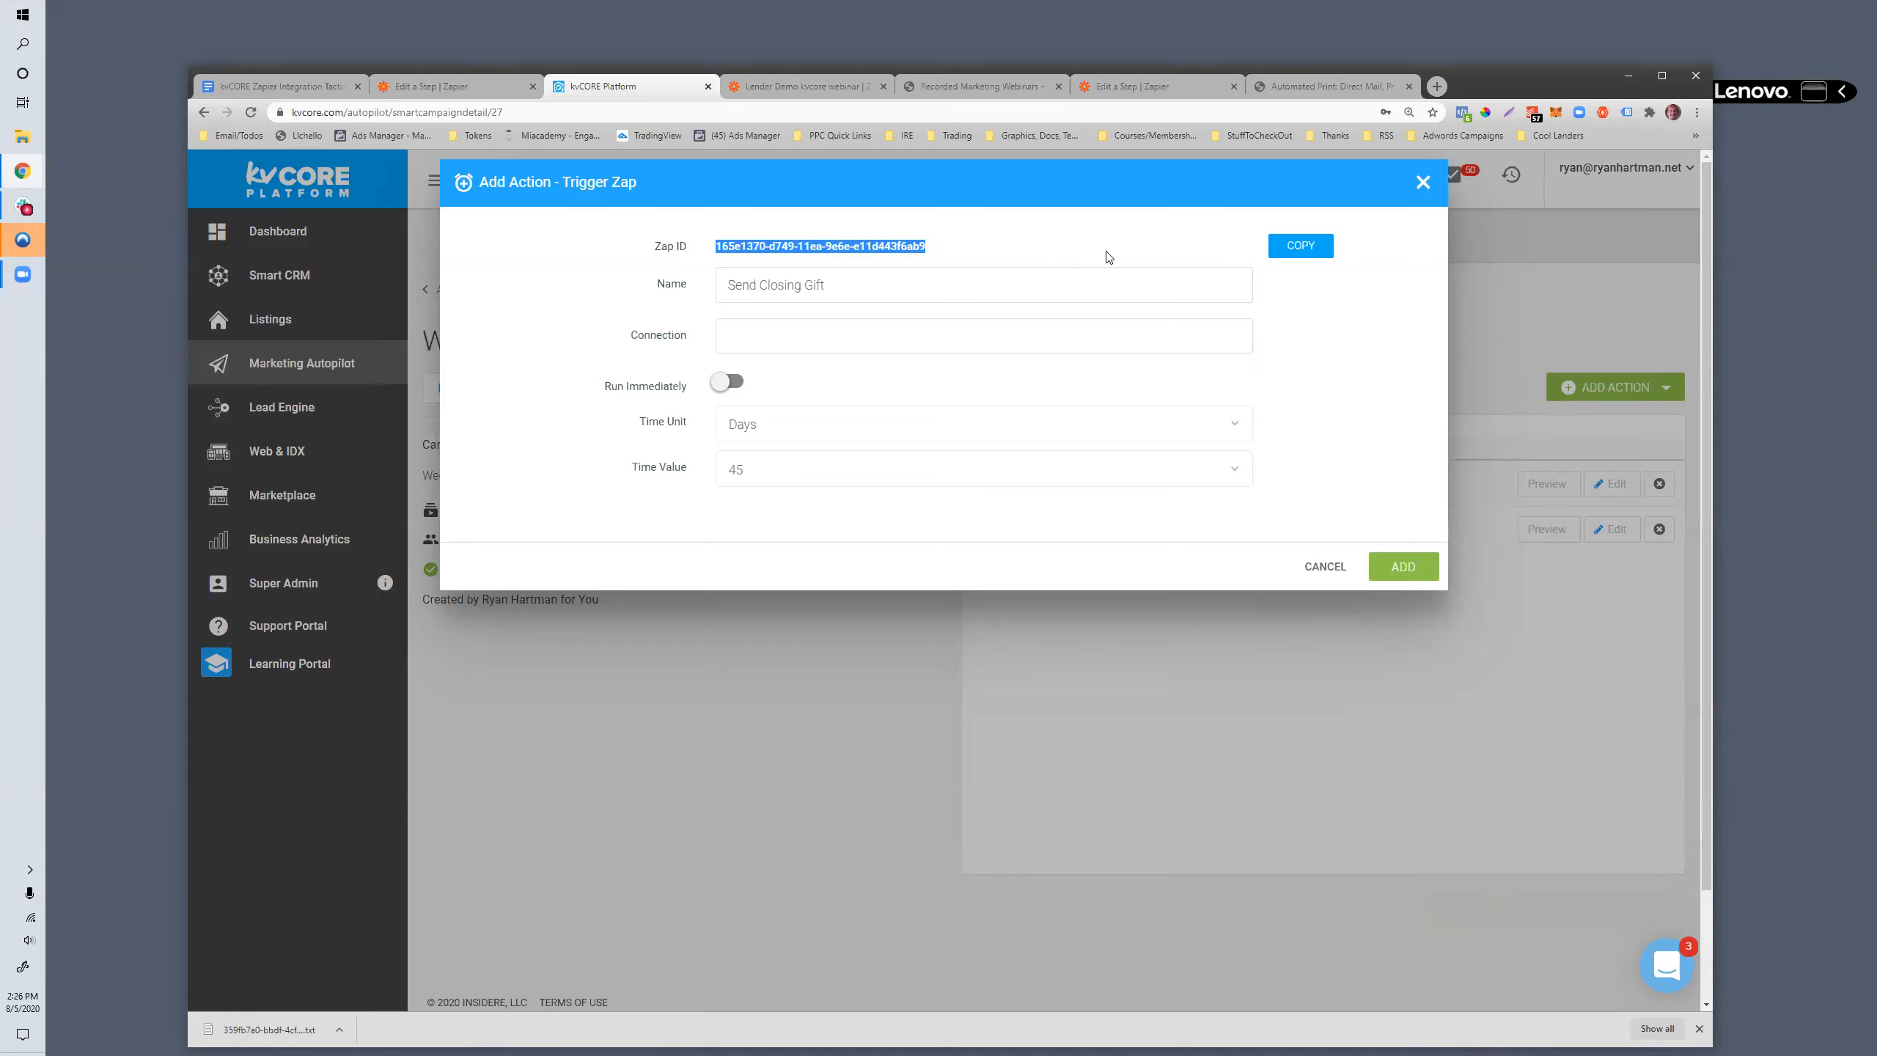
left_click(1302, 255)
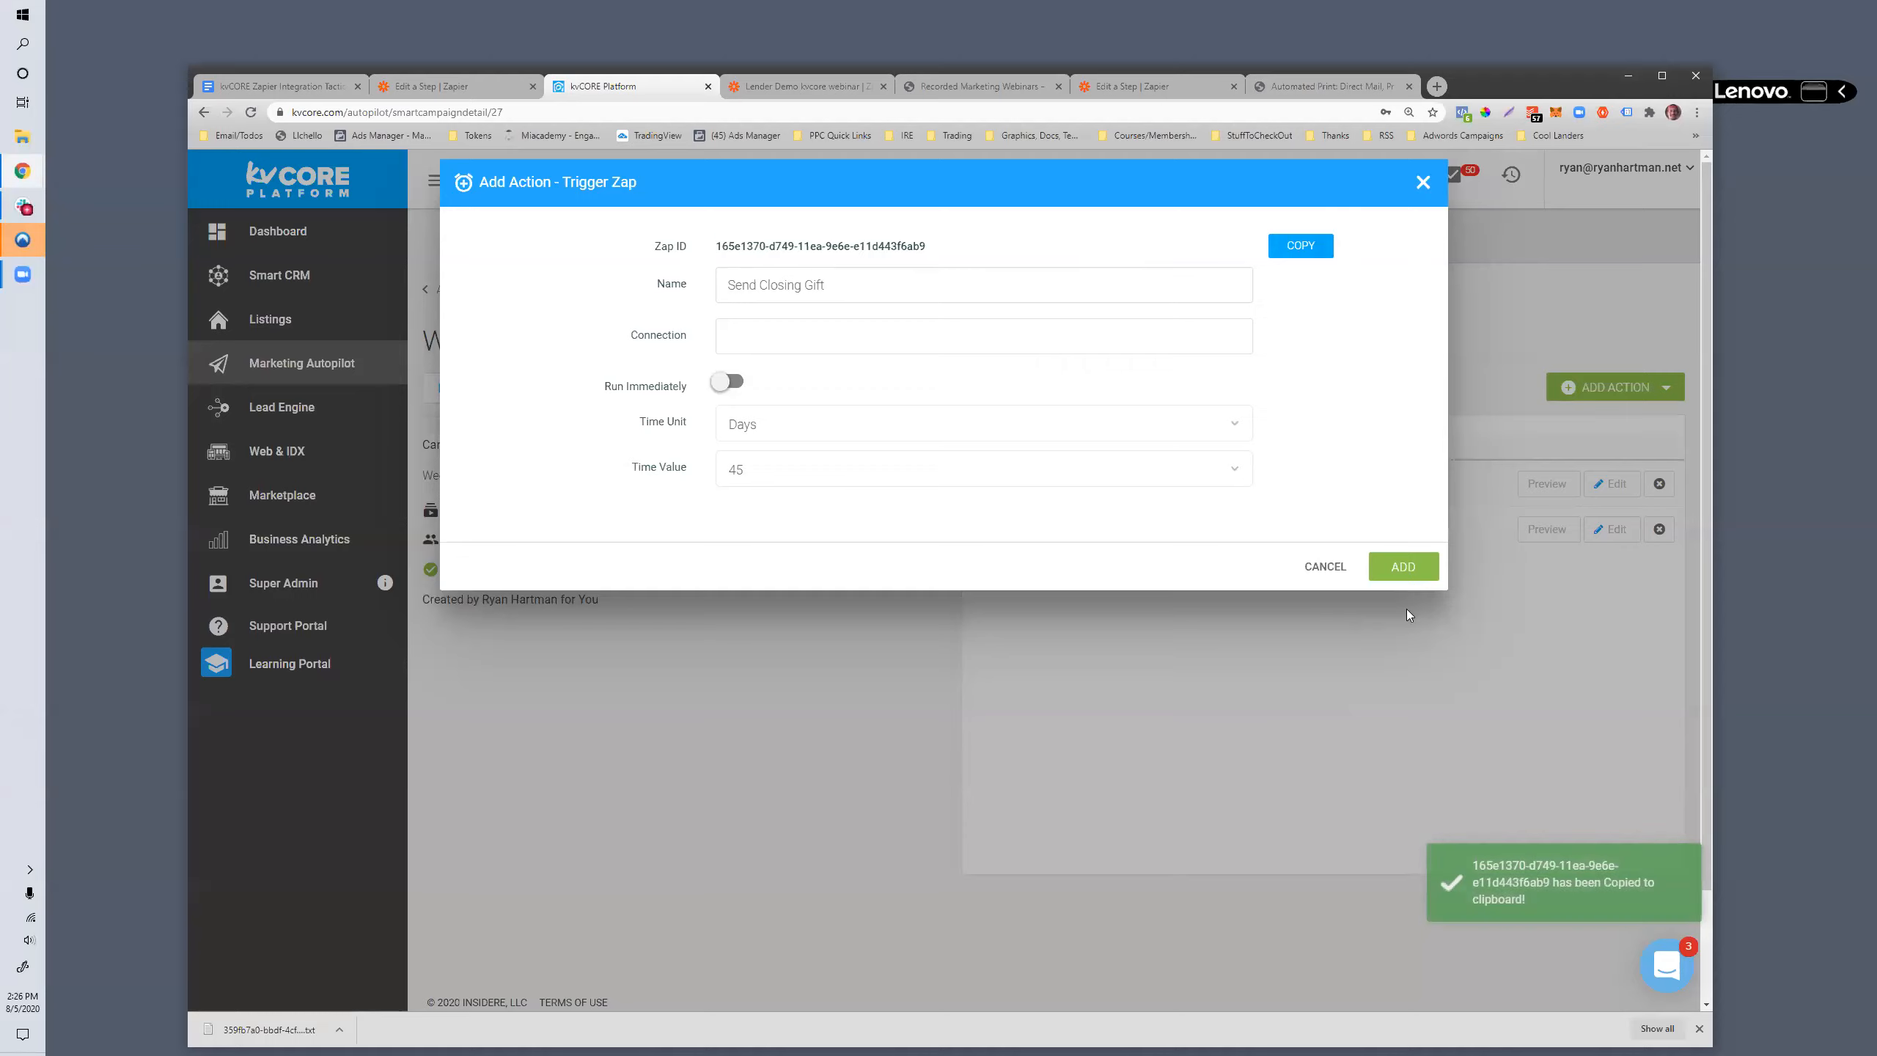
left_click(1404, 567)
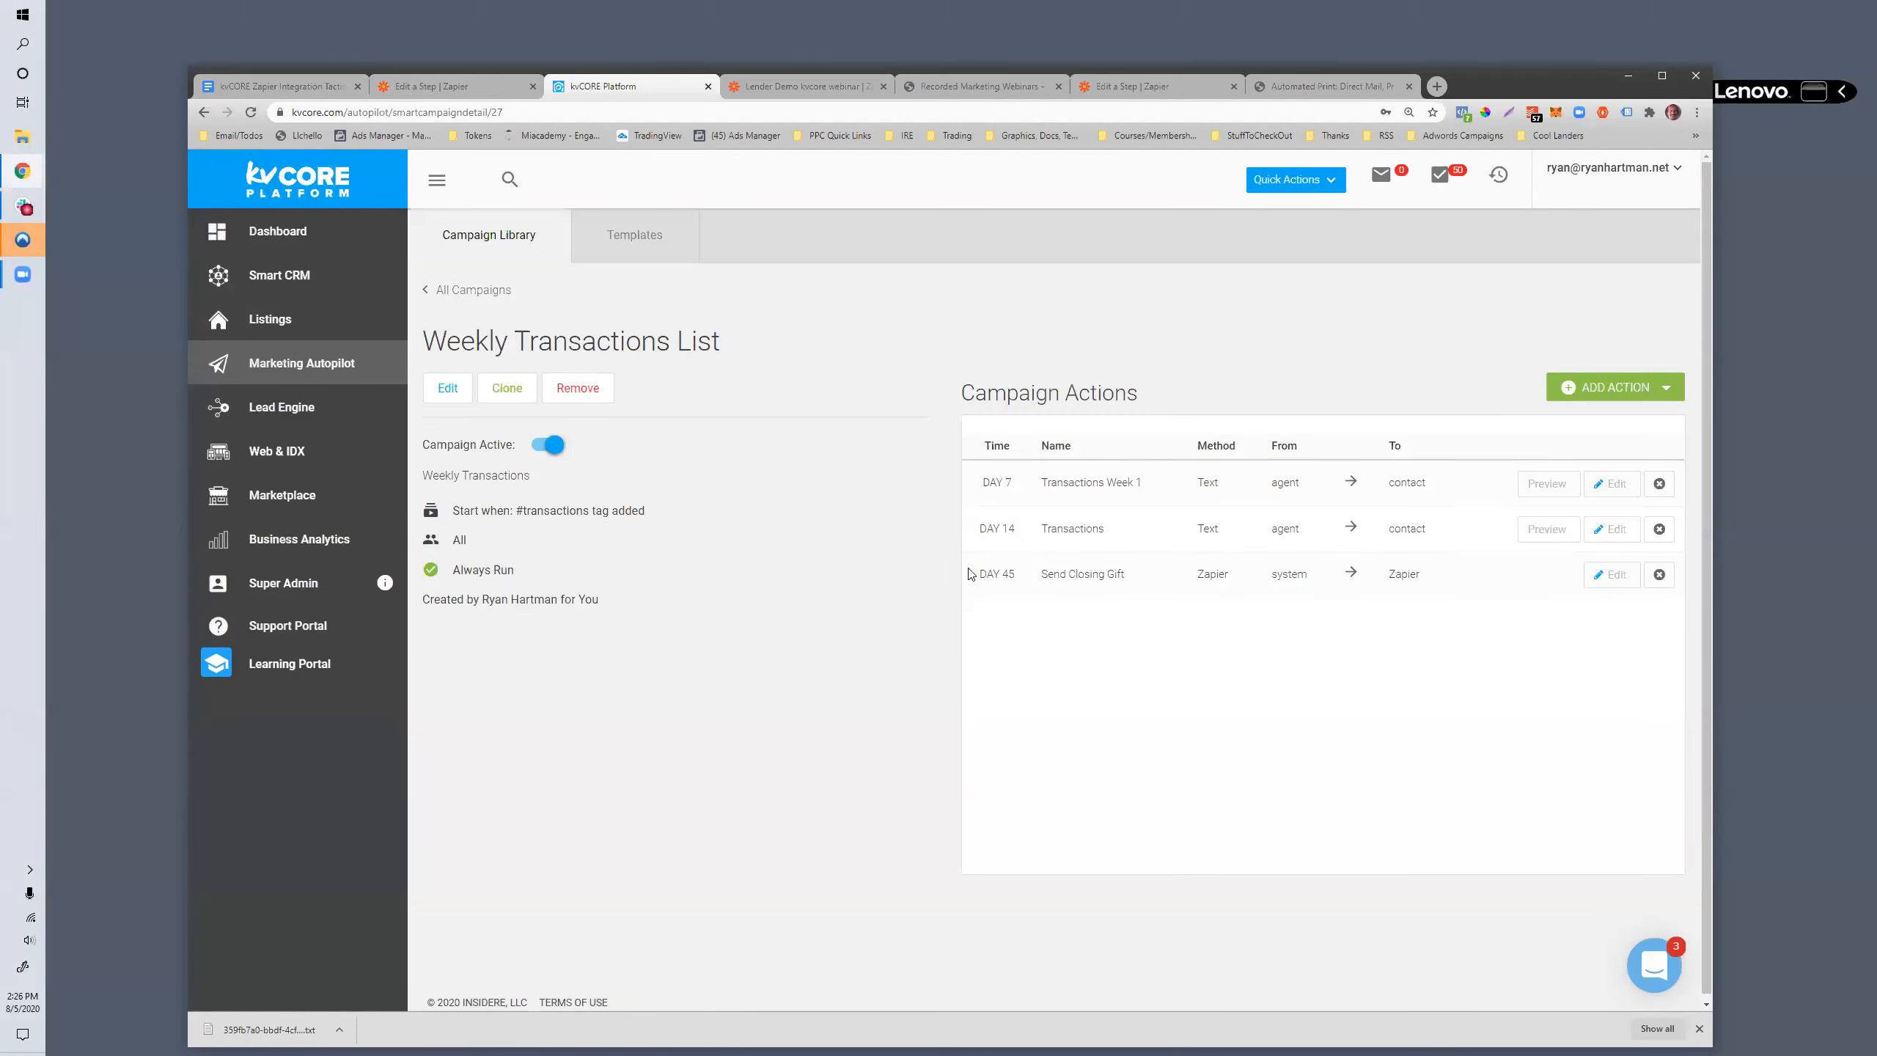
- Reopen the Send Closing Gift action to view its Zap ID, and close it without changes
left_click_drag(1448, 581, 1407, 570)
left_click(1598, 582)
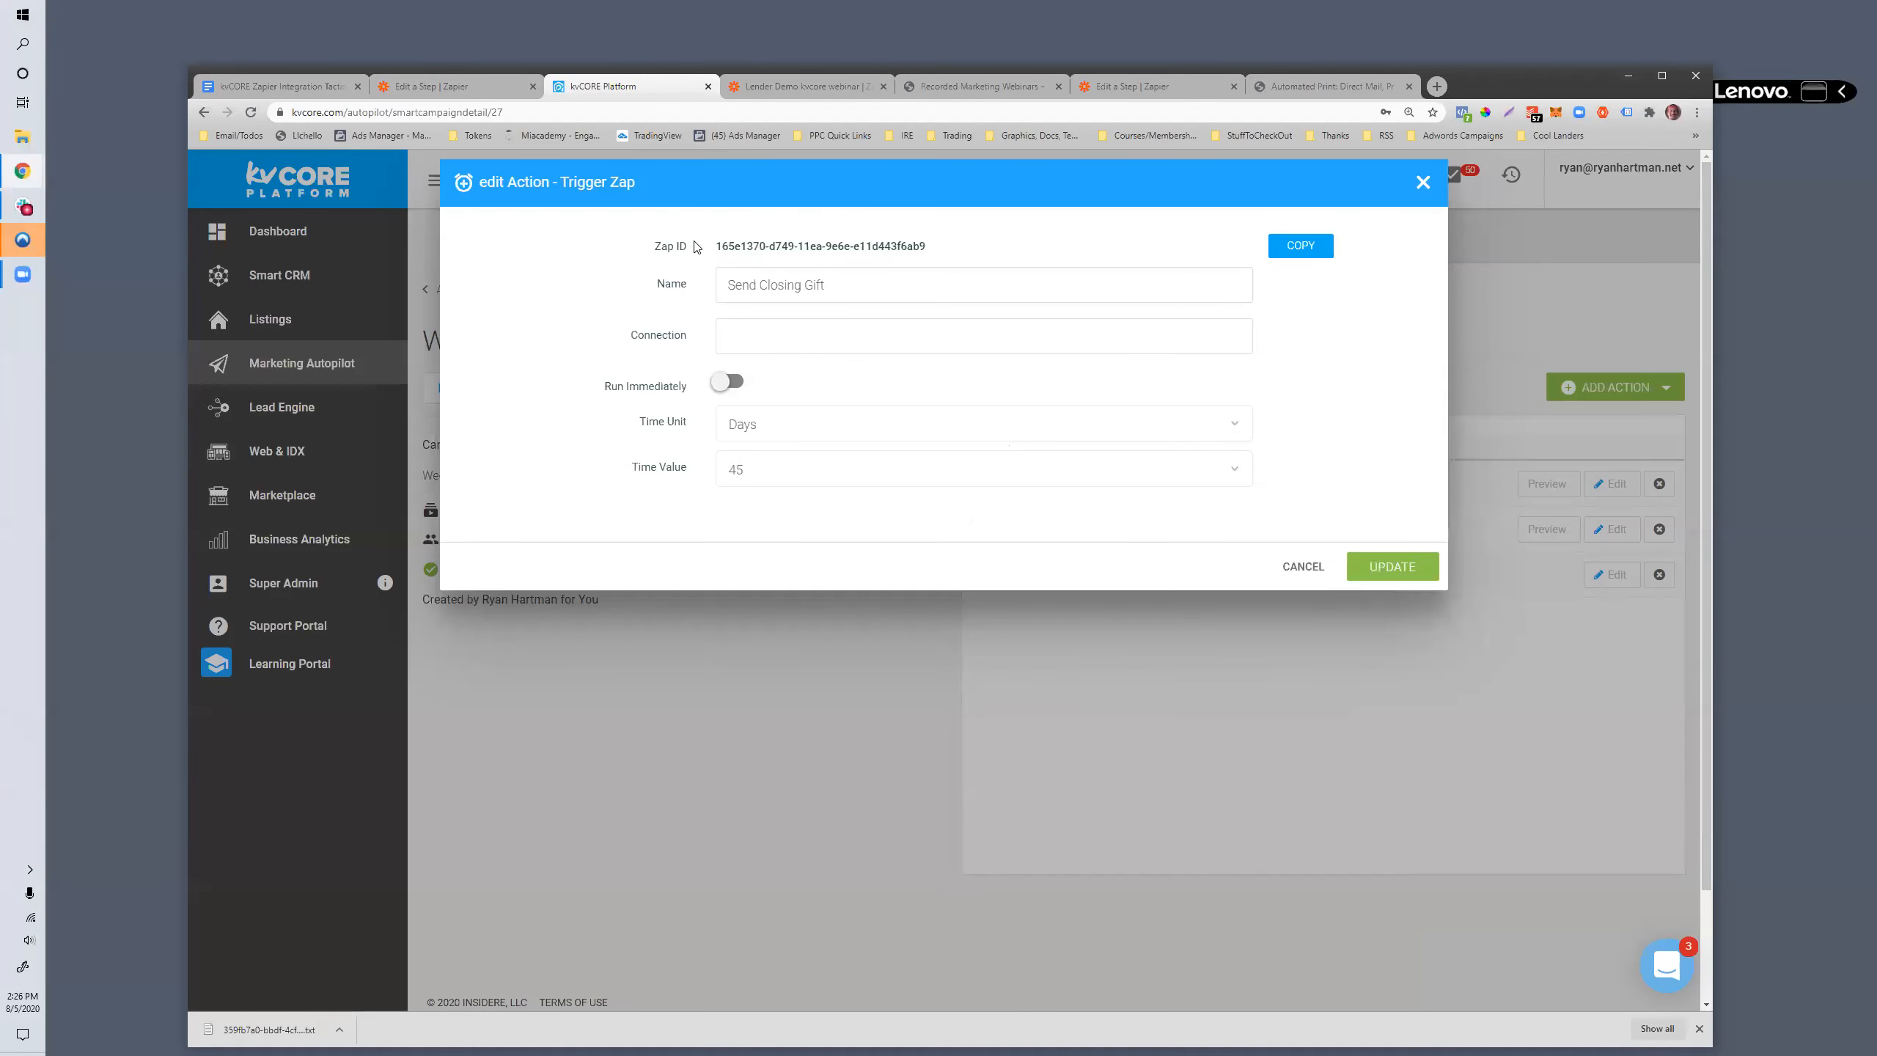
left_click_drag(717, 249, 961, 257)
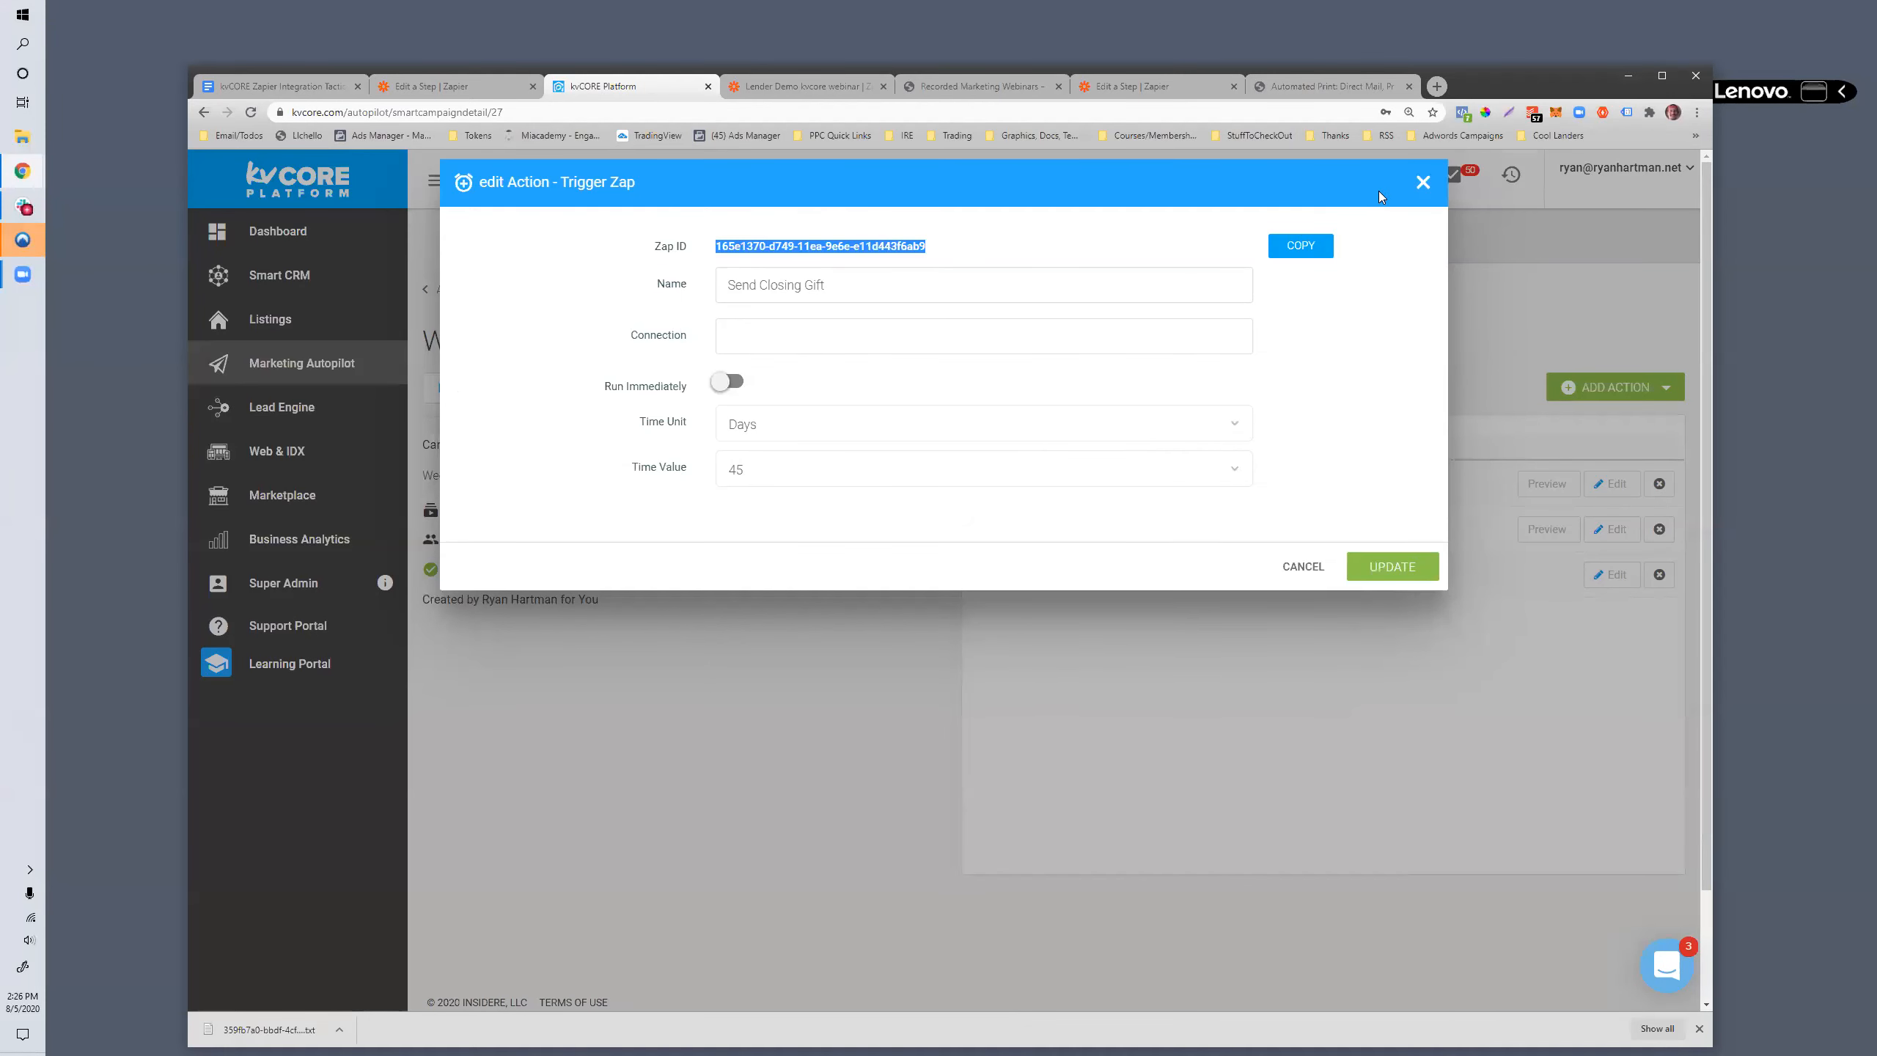
left_click(1422, 183)
- Switch to the Lender Demo kvcore webinar zap in Zapier and confirm Campaign Action as the kvCORE trigger's event
left_click(770, 86)
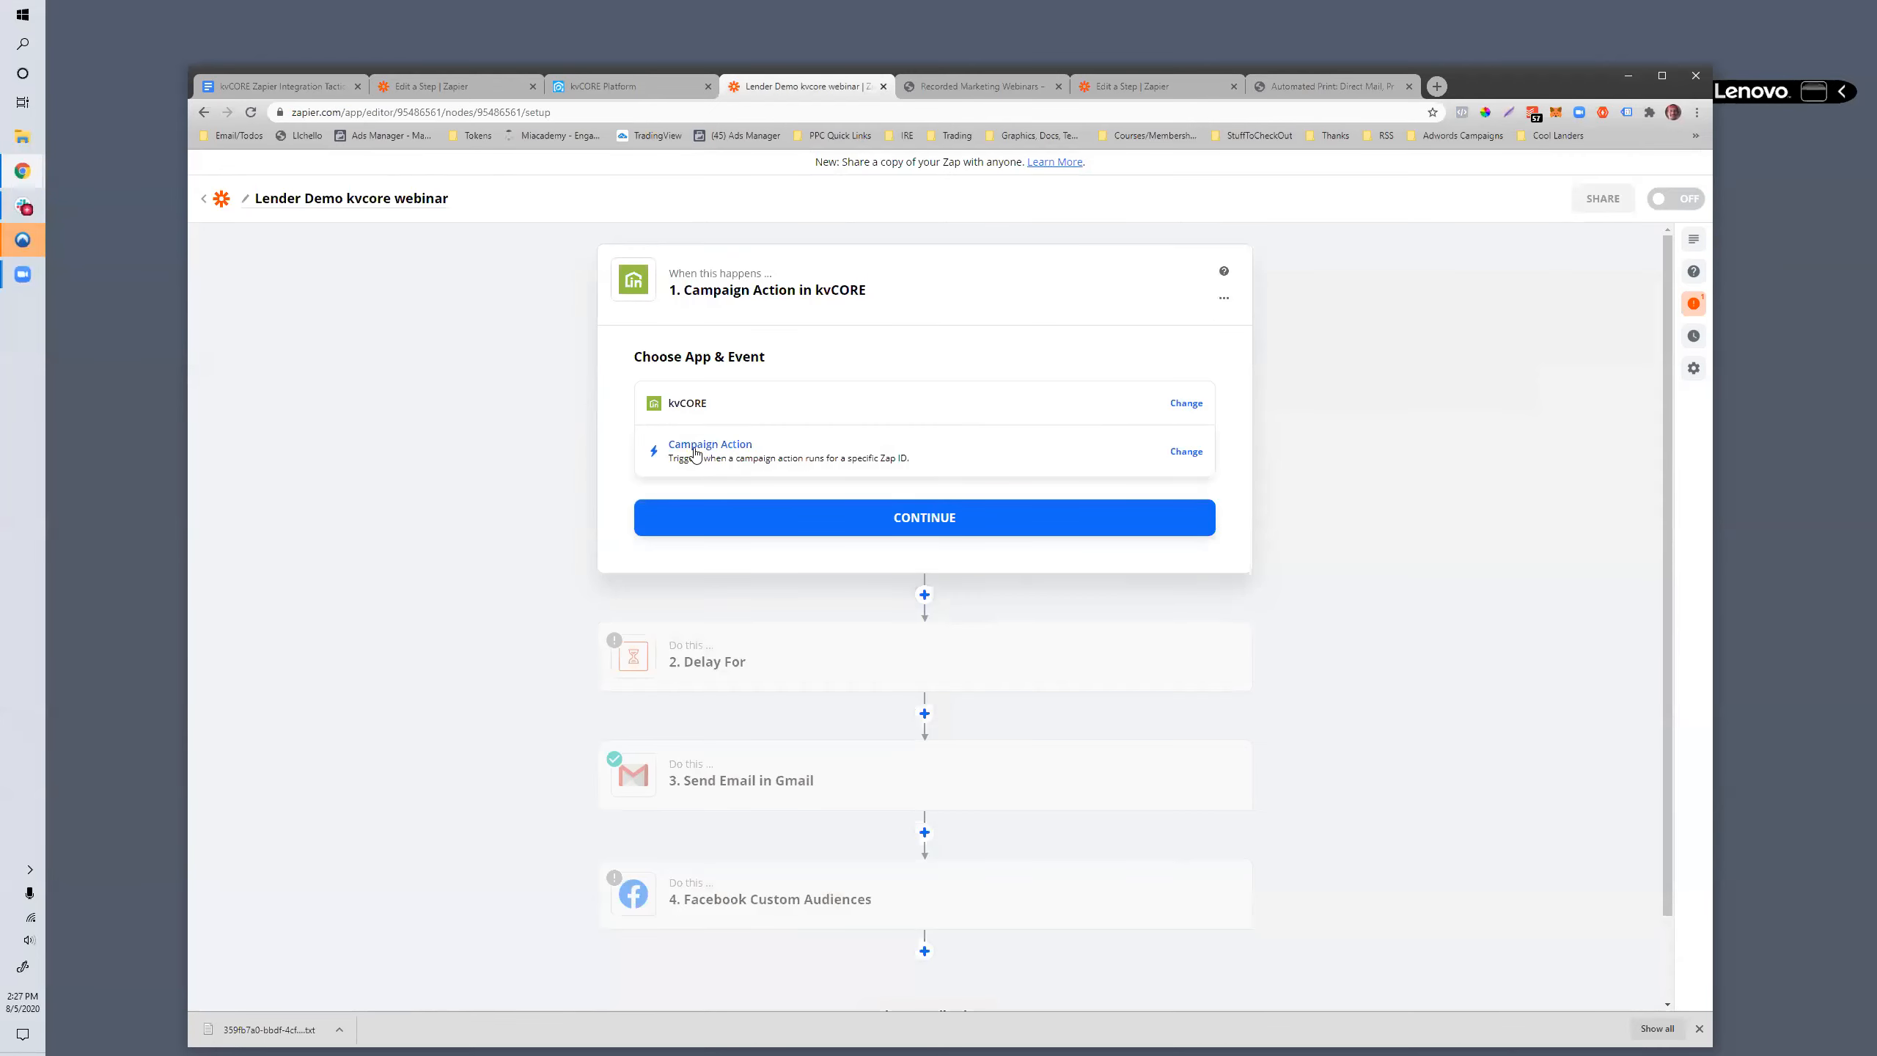
left_click(726, 454)
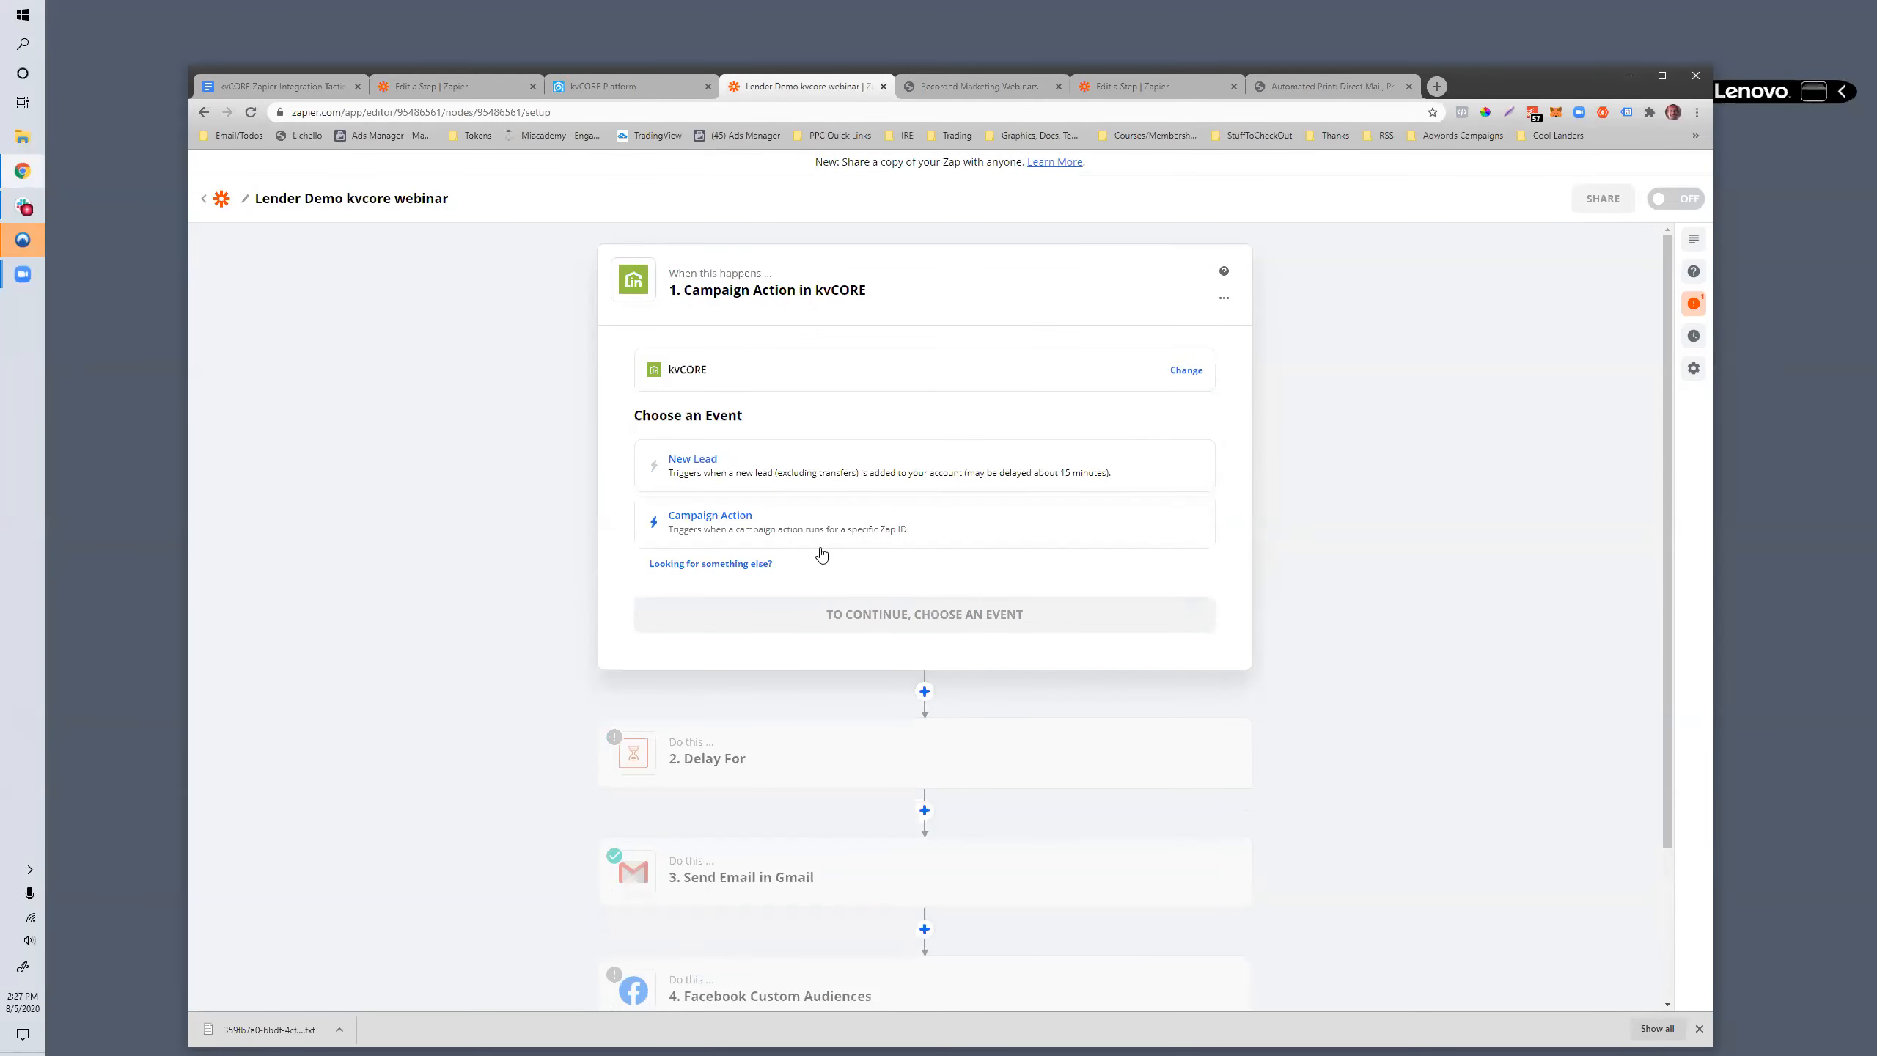
left_click(737, 534)
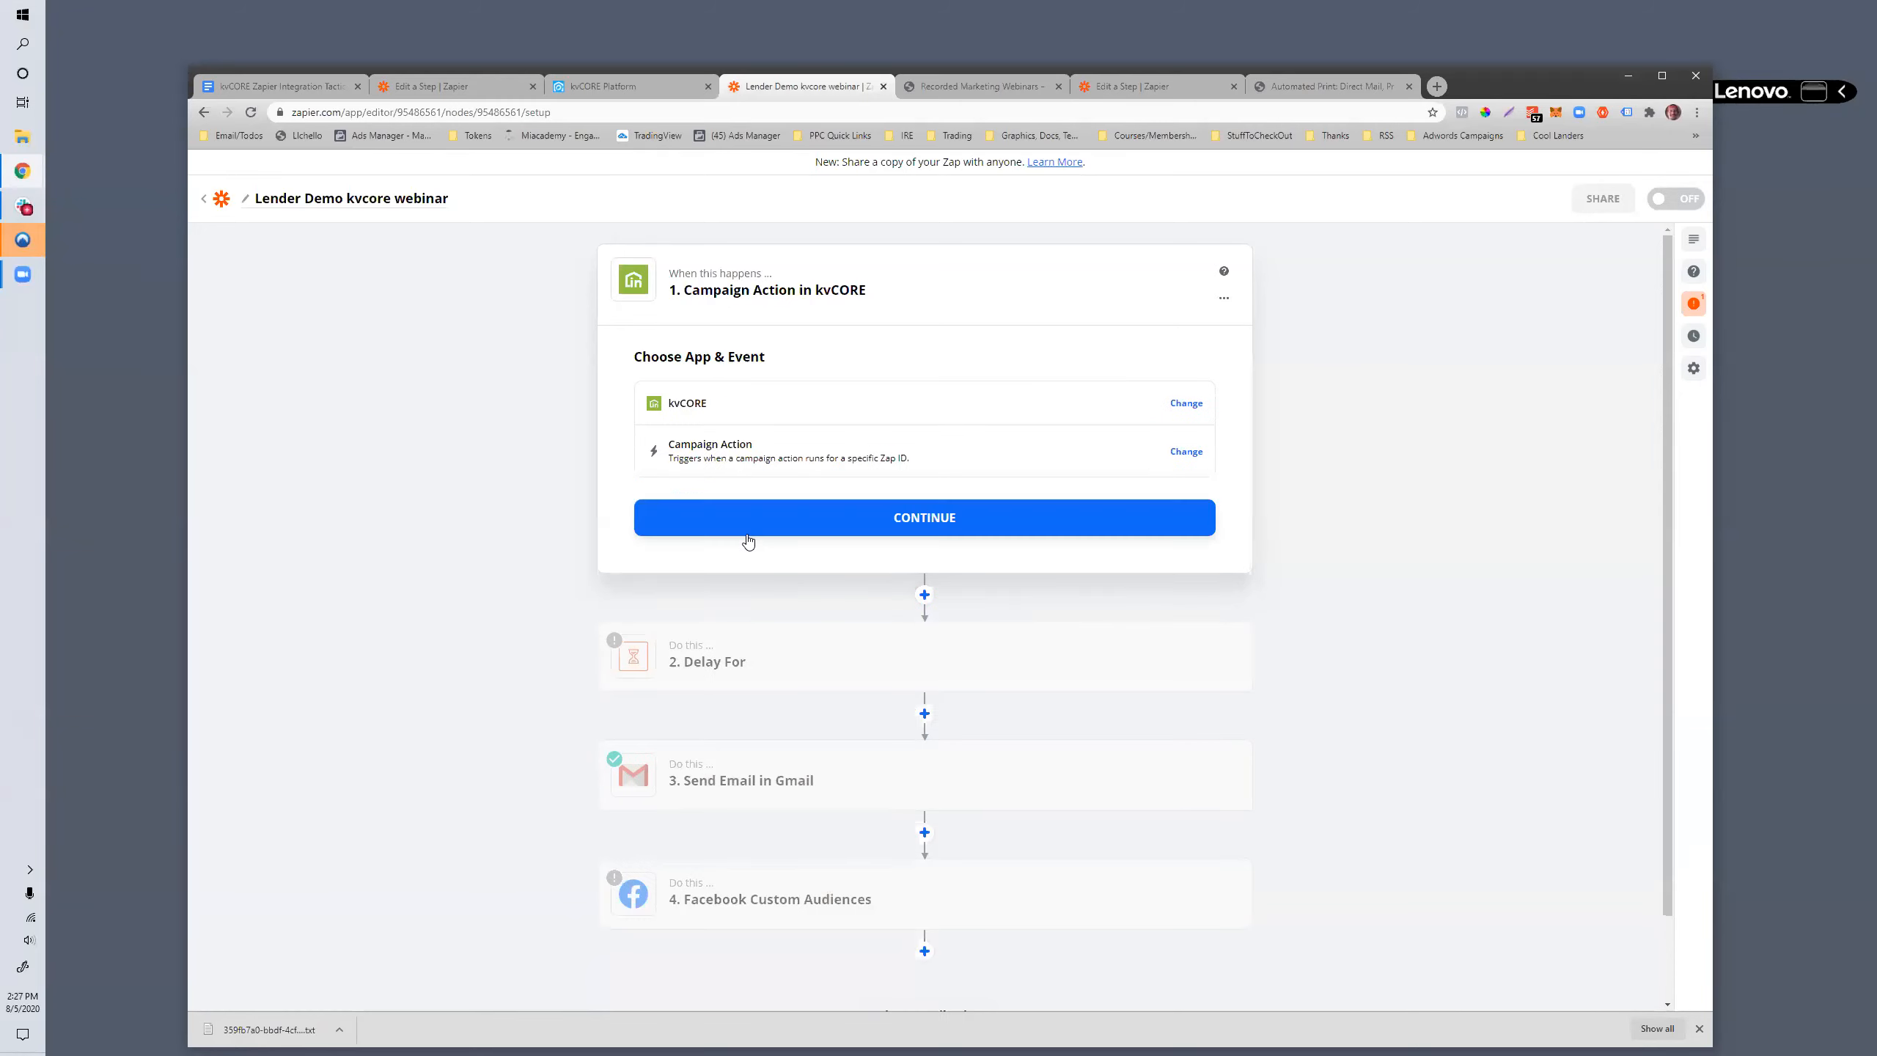
left_click(862, 538)
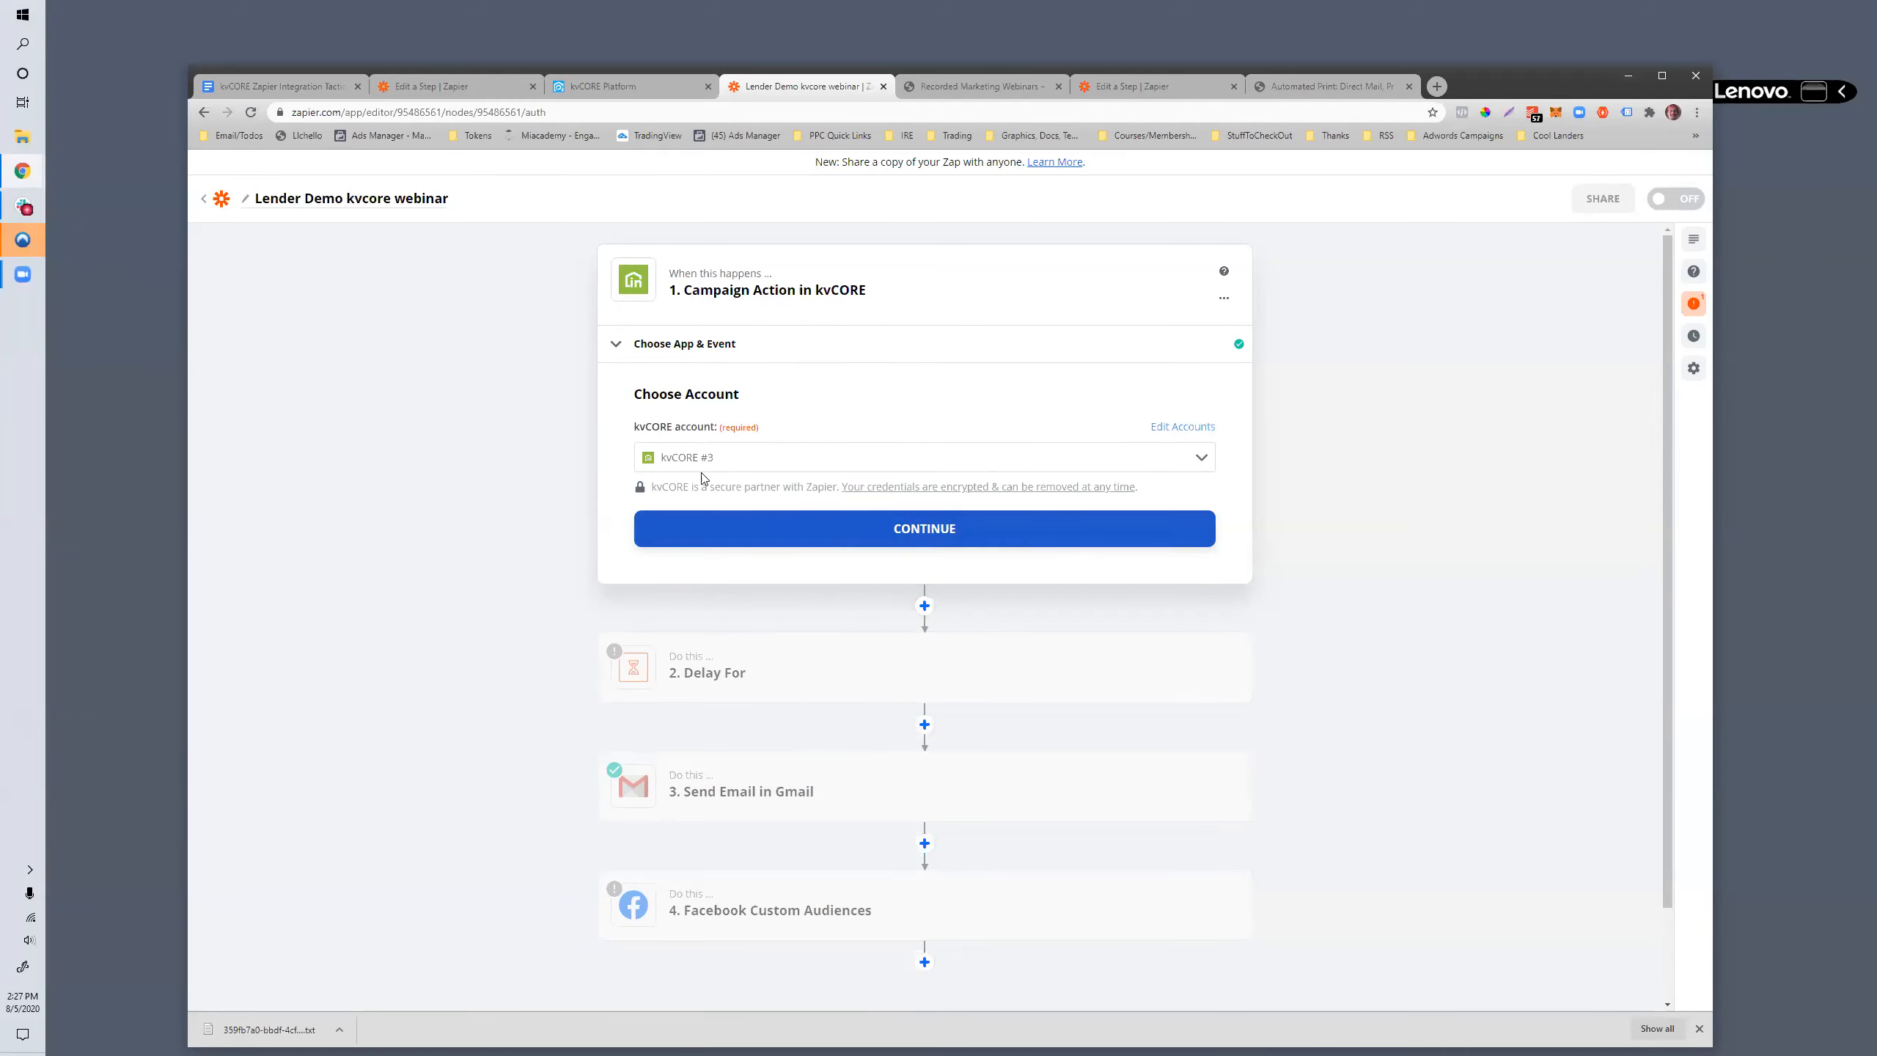
- Continue with the kvCORE #3 account and paste the copied Zap ID into the trigger's Campaign Zap ID
left_click(889, 520)
left_click(736, 494)
key("ctrl+v")
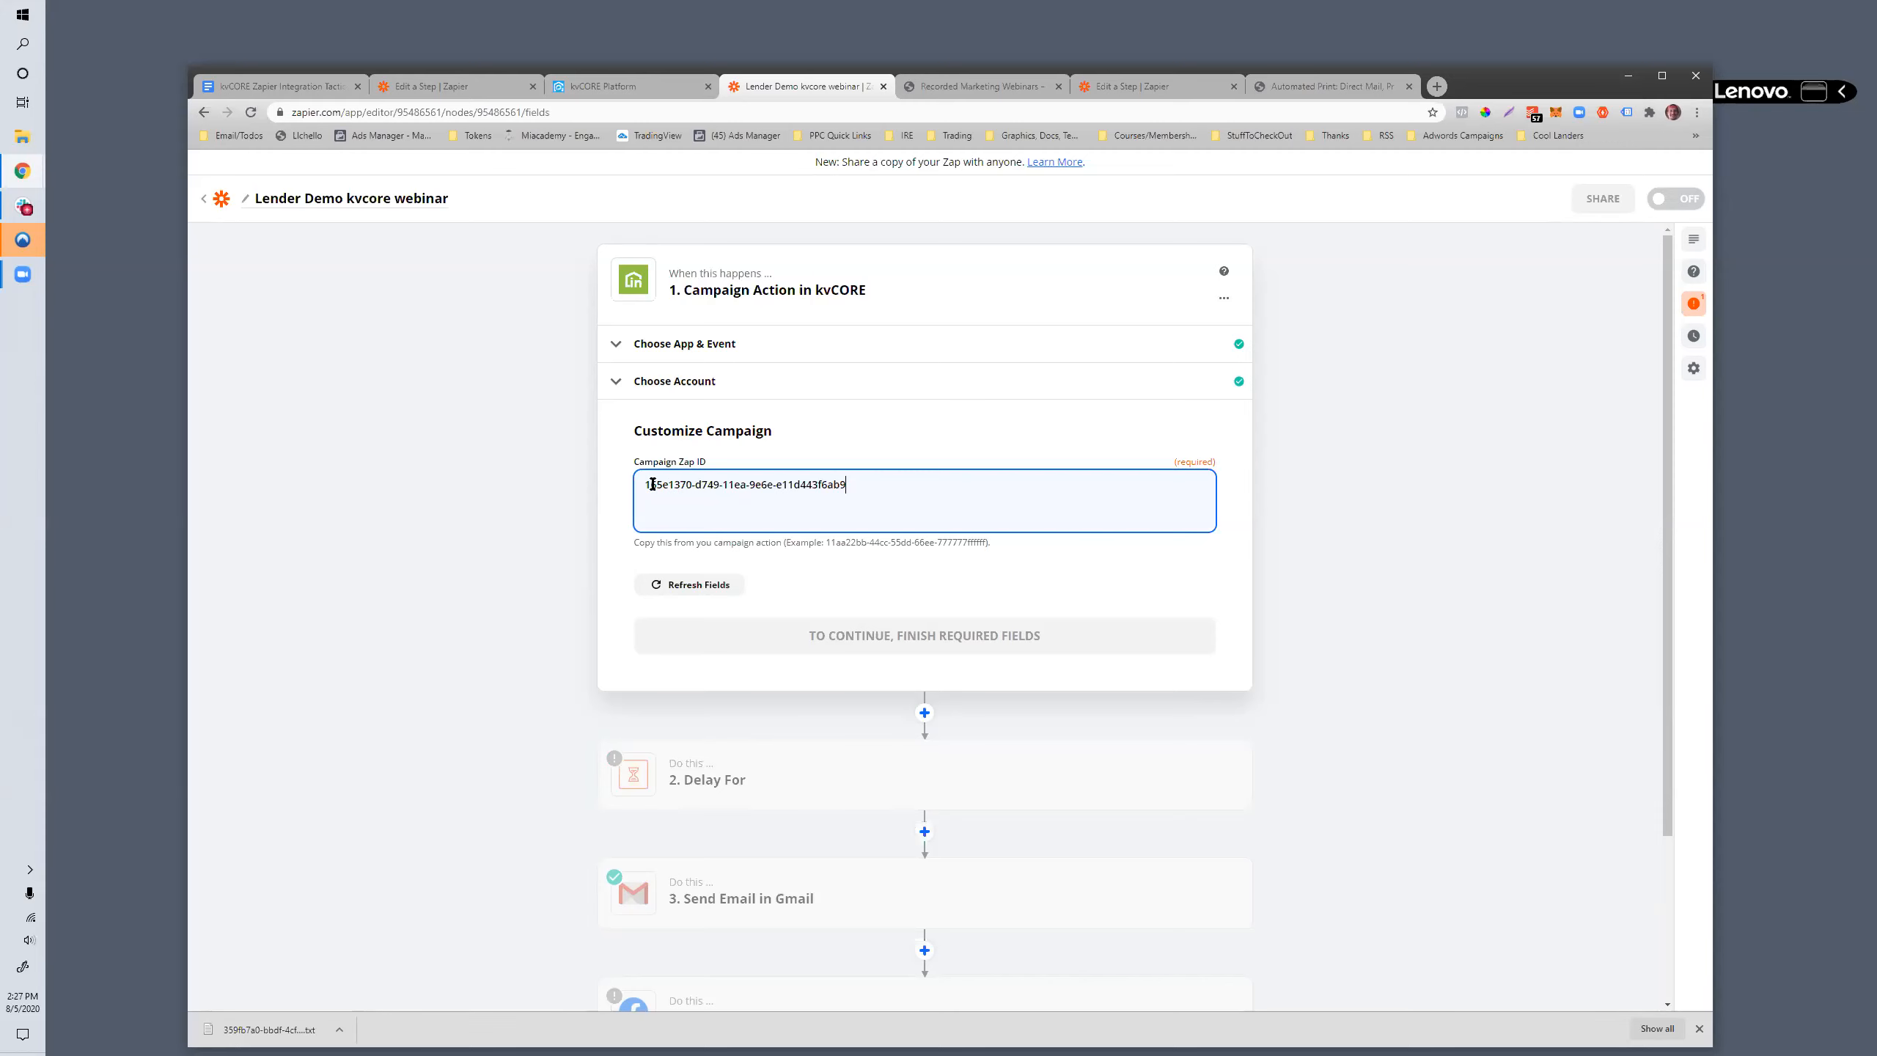
- Switch to the Weekly Transactions List campaign in kvCORE, set the Send Closing Gift action's time value to 7, and update it
left_click(638, 83)
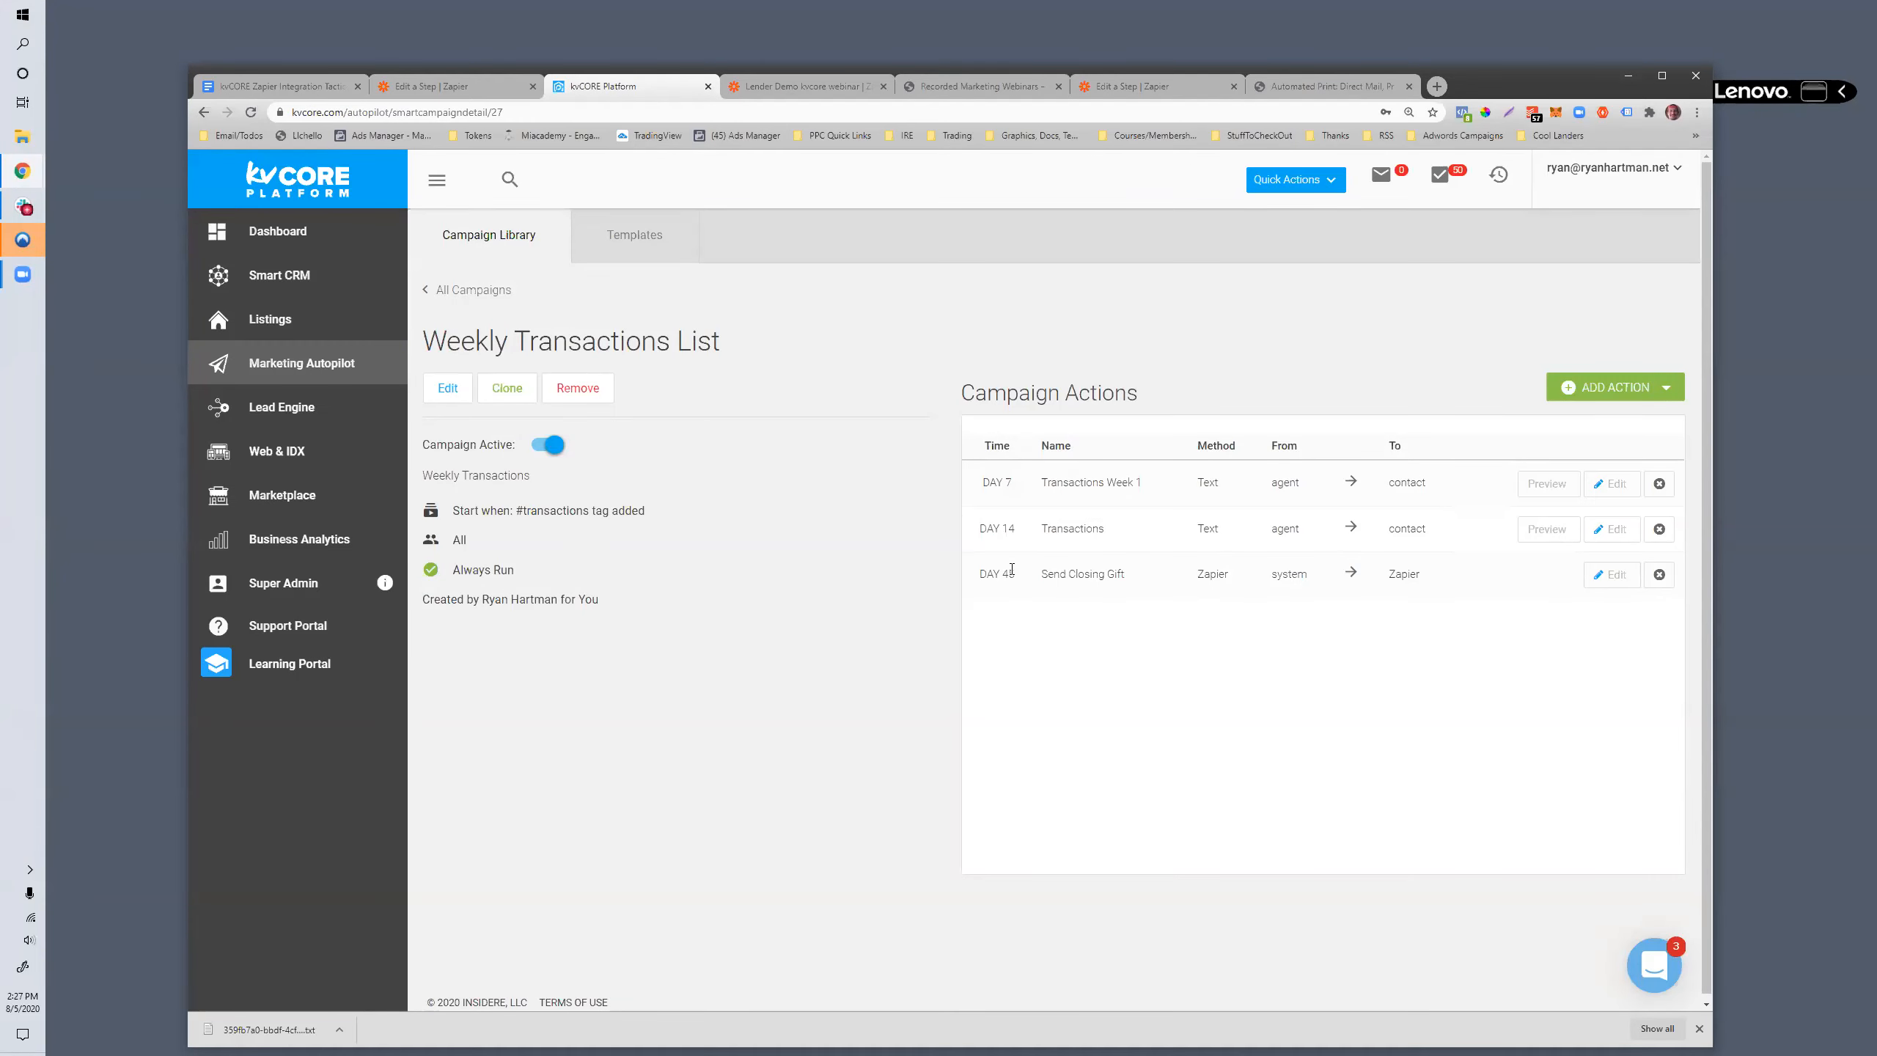
left_click_drag(1011, 579, 983, 579)
left_click(1605, 576)
left_click(746, 472)
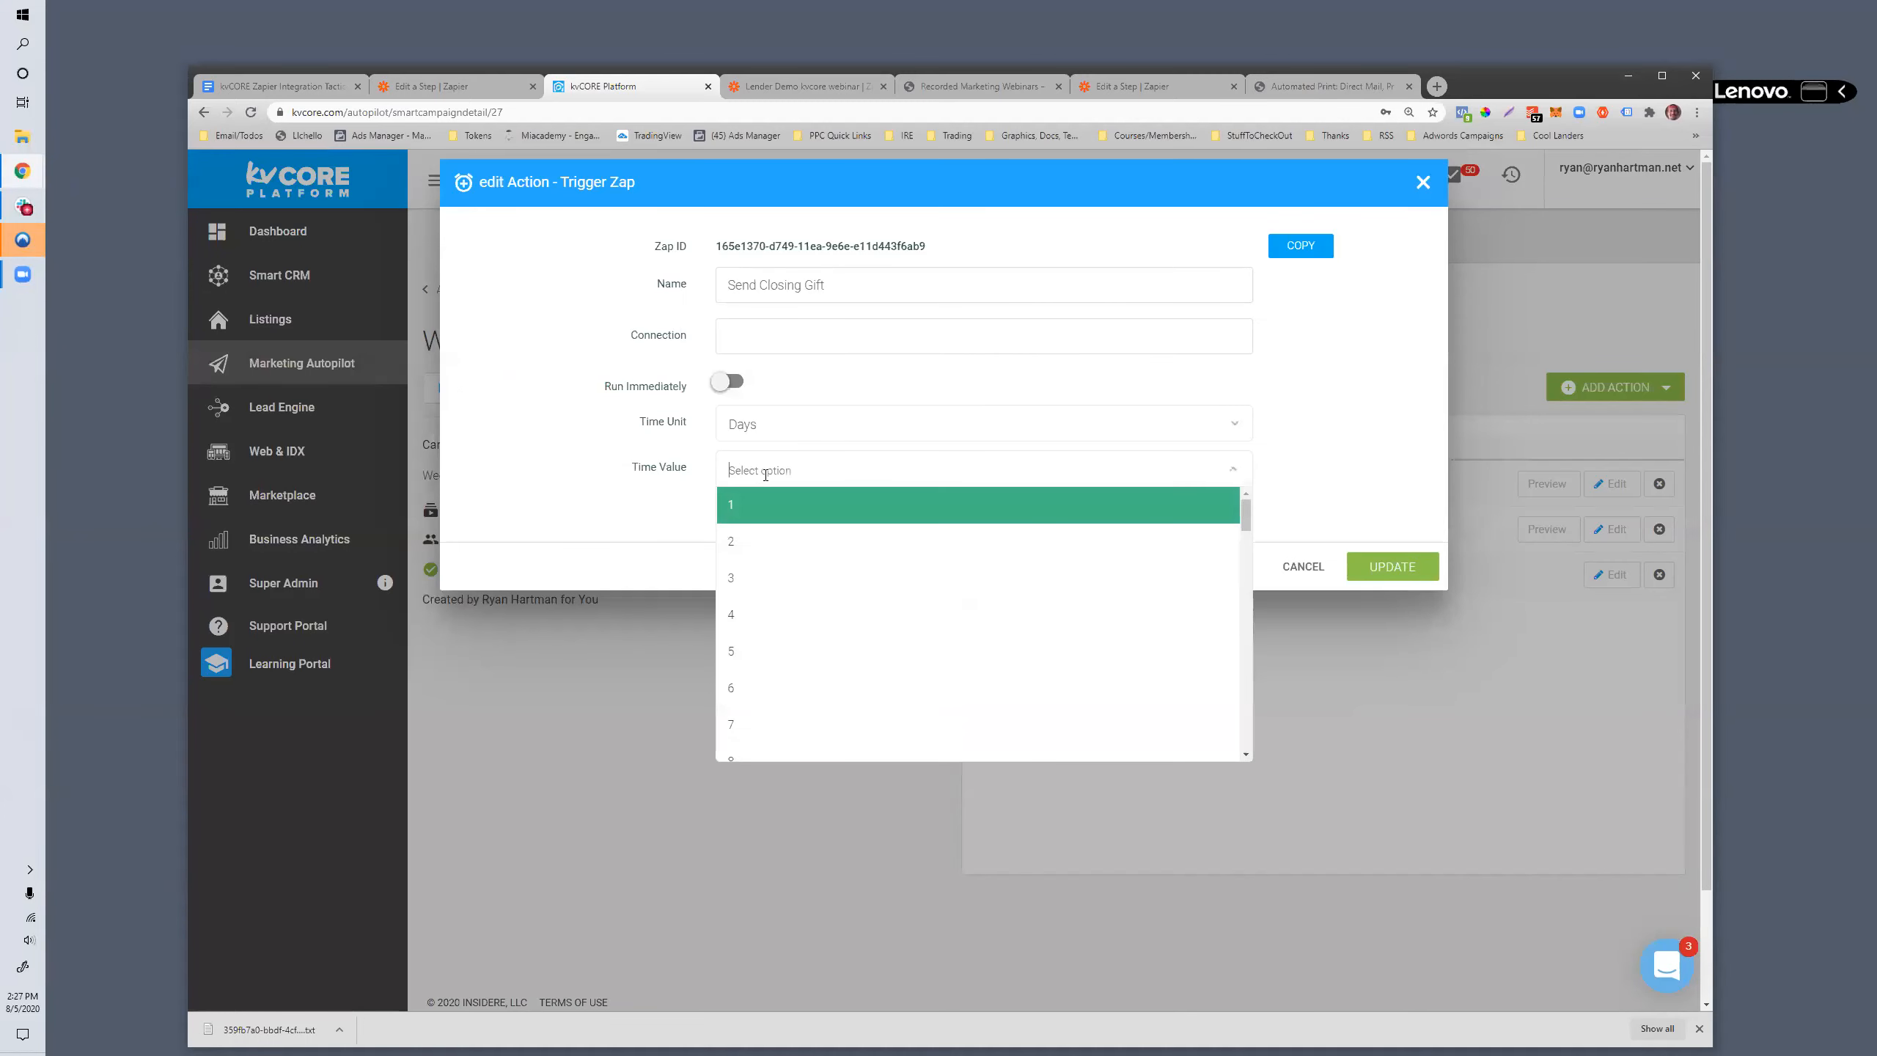
left_click(759, 725)
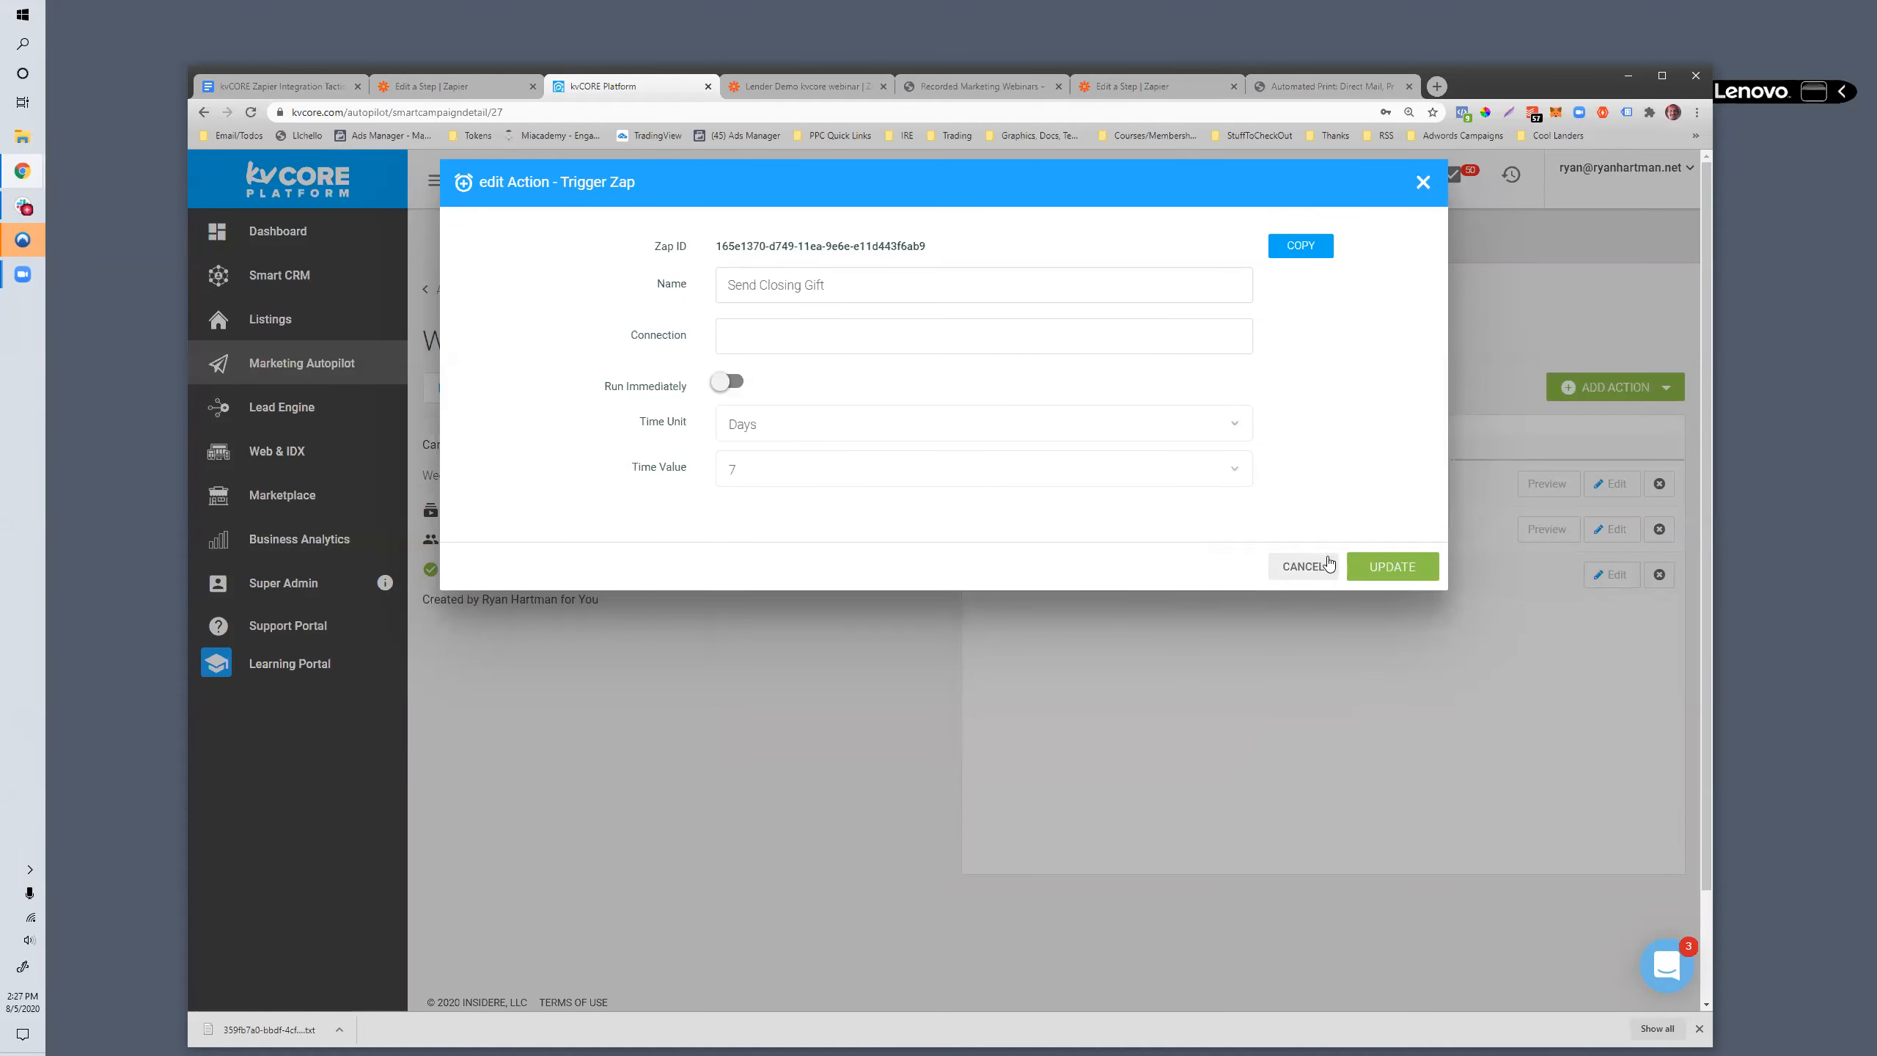
left_click(1395, 567)
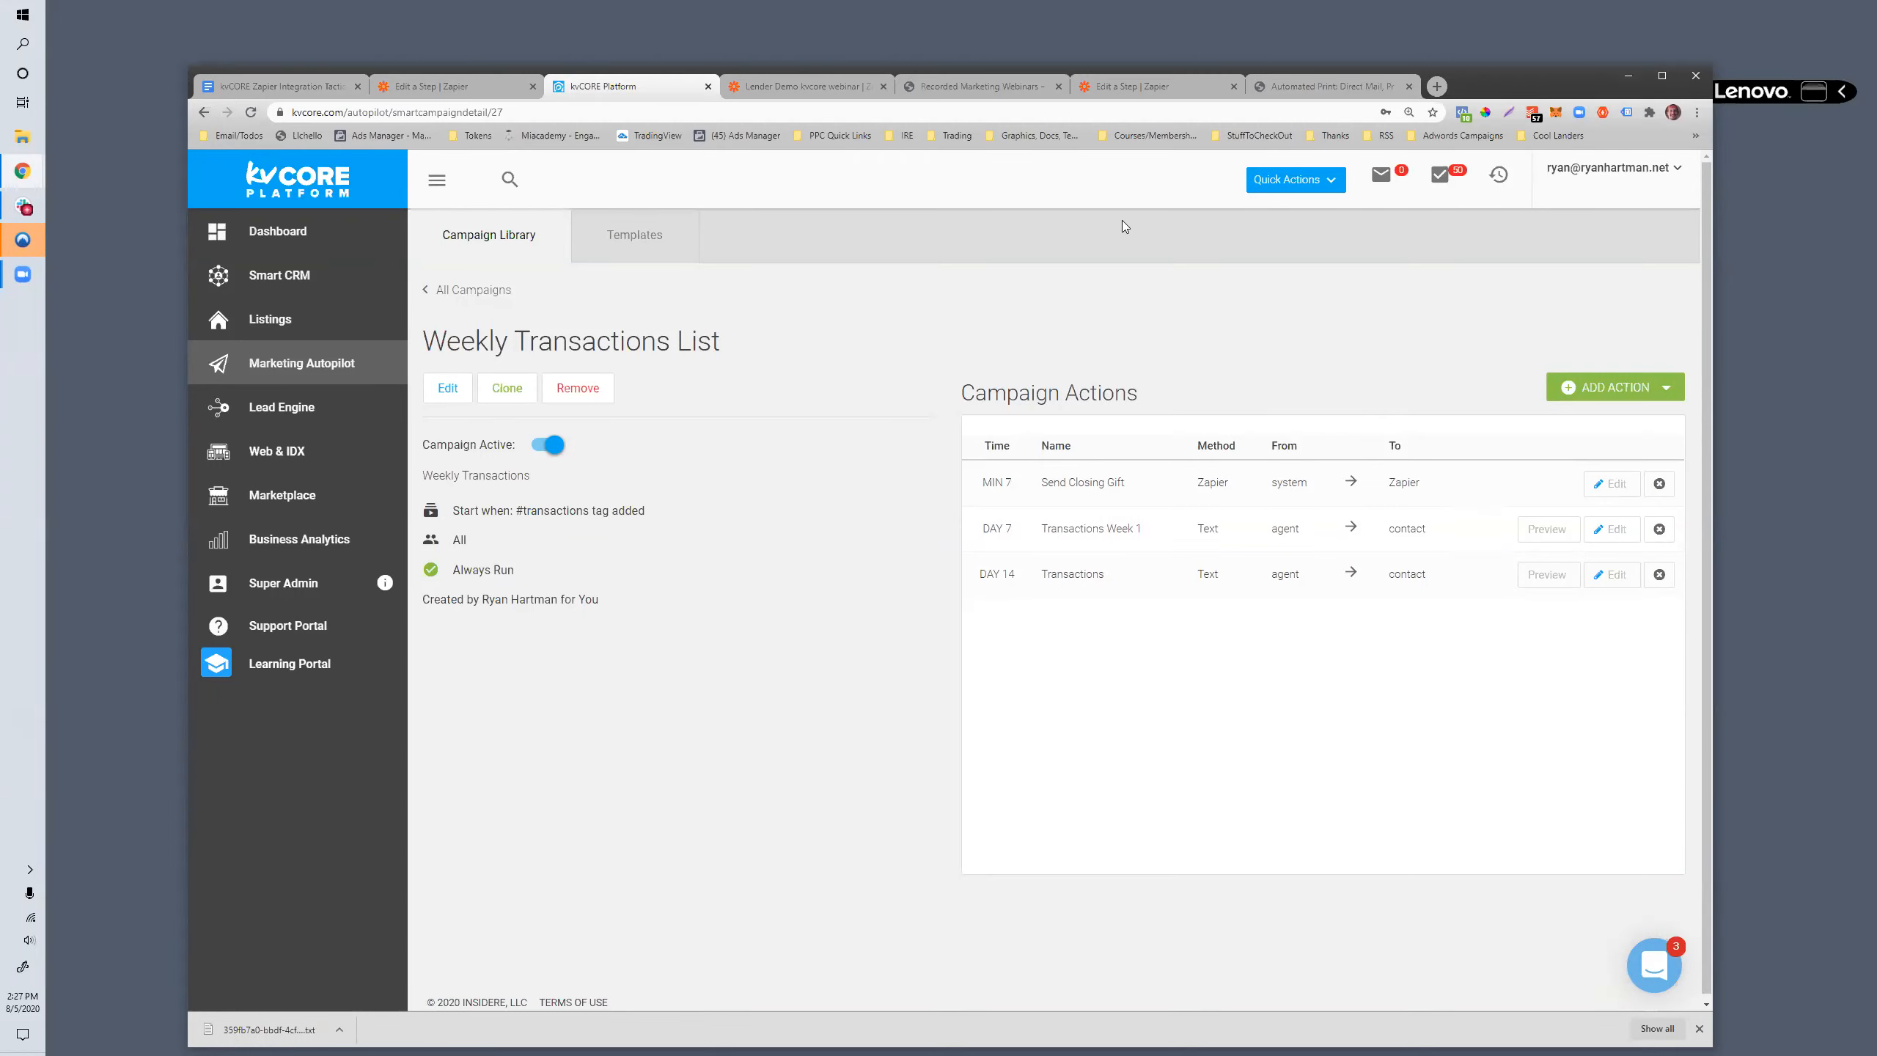
- Return to the Lender Demo kvcore webinar zap in Zapier, continue with the entered Campaign Zap ID, and skip the trigger test
left_click(747, 87)
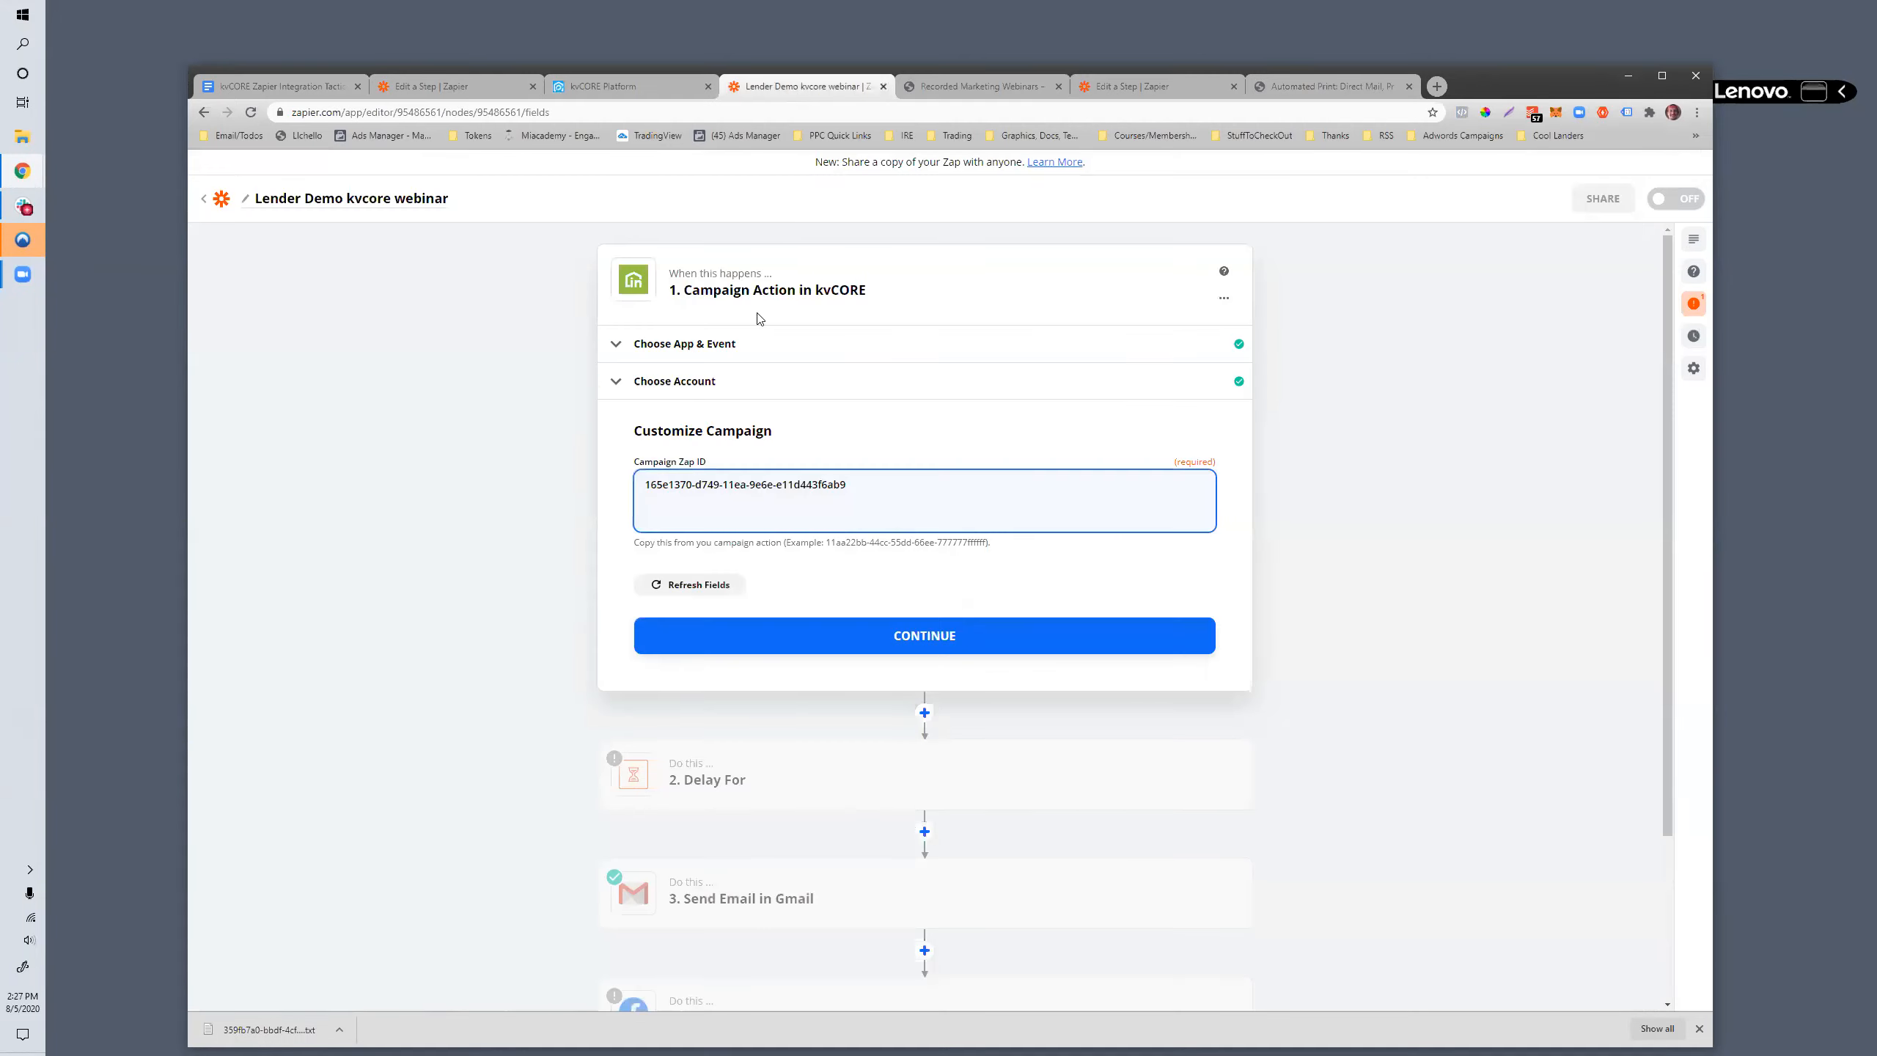
left_click(821, 634)
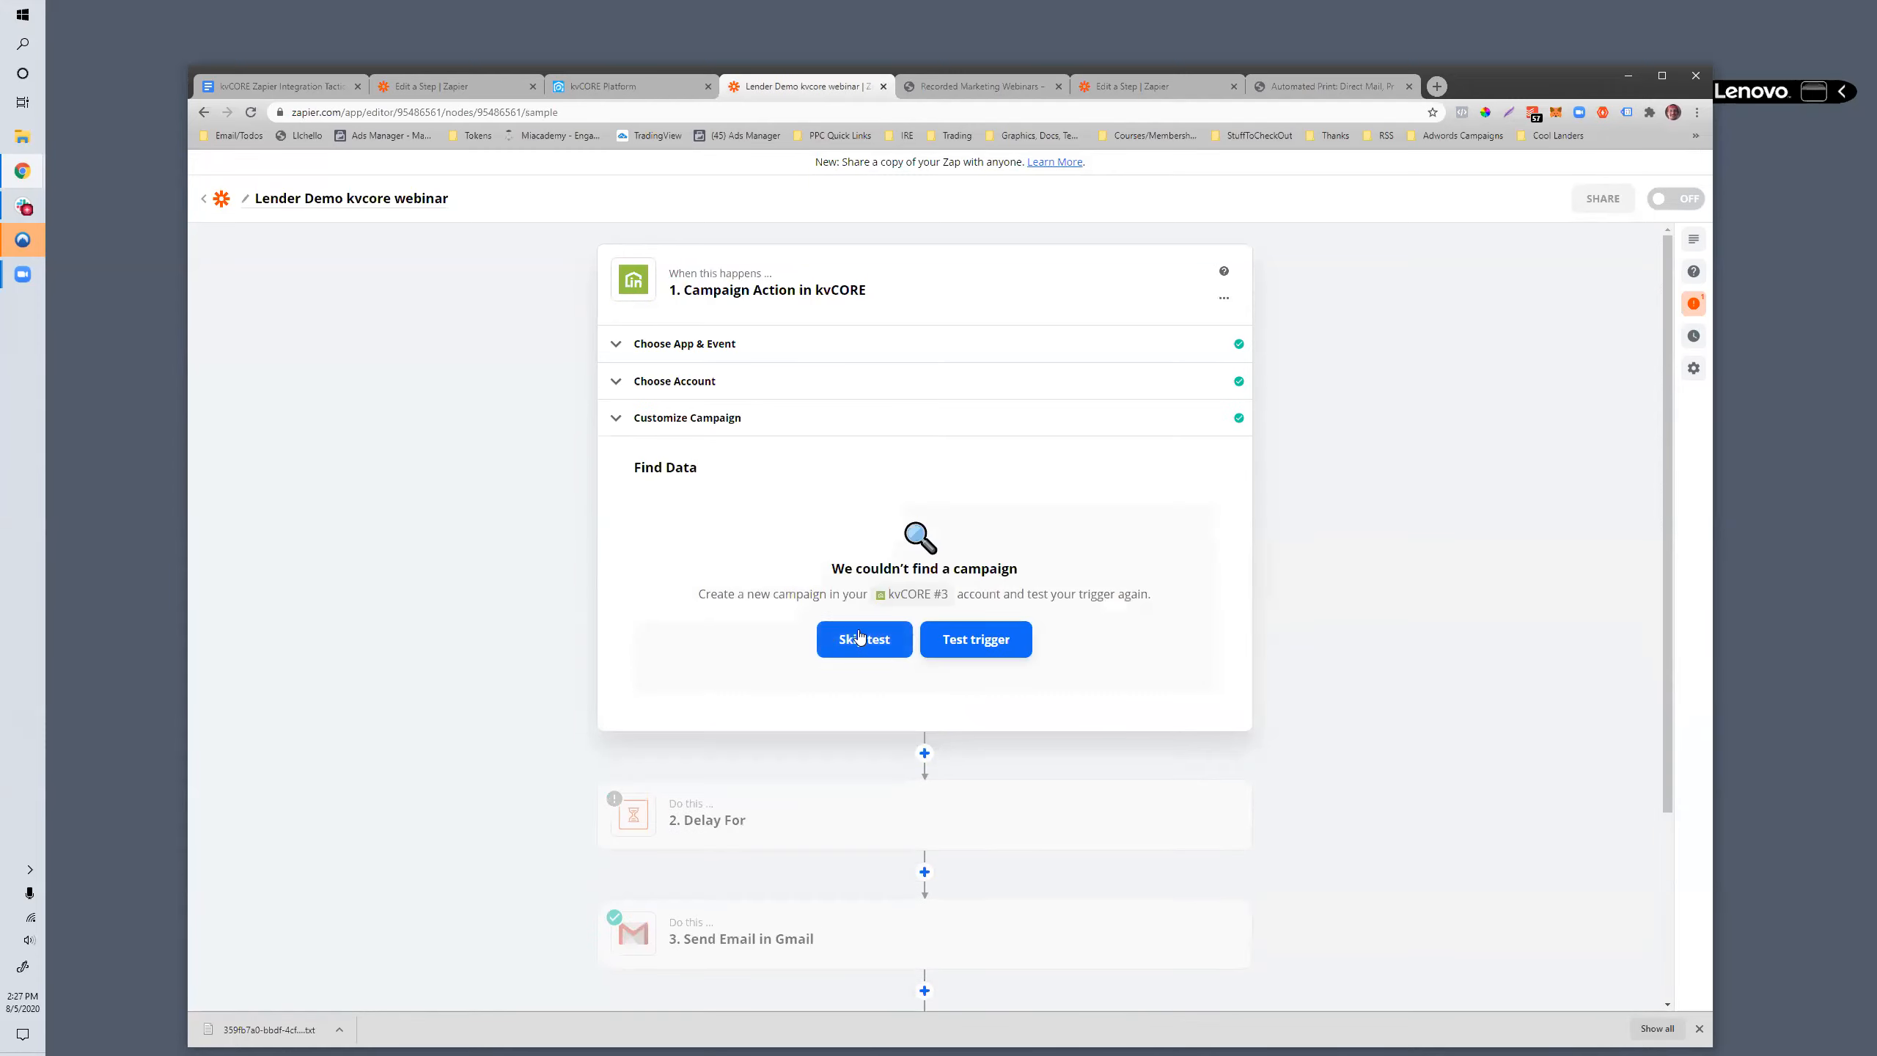
left_click(818, 640)
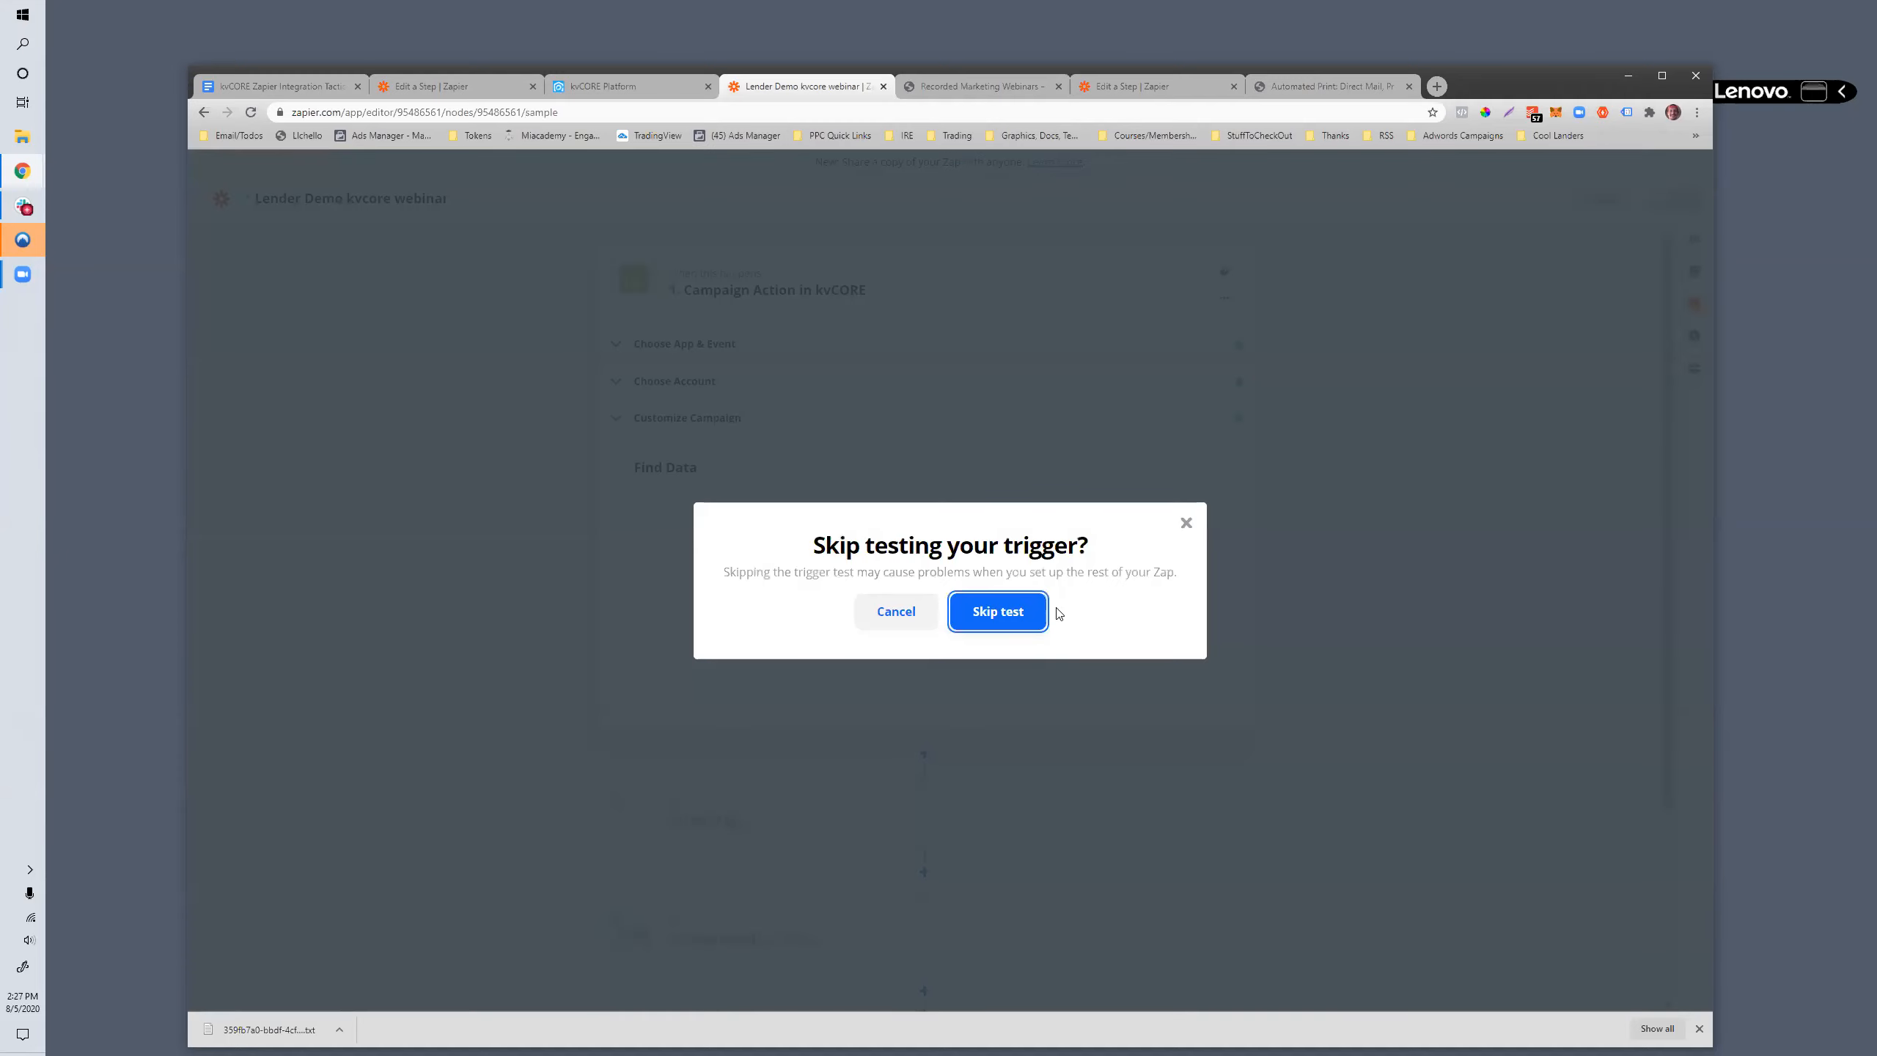
left_click(1012, 617)
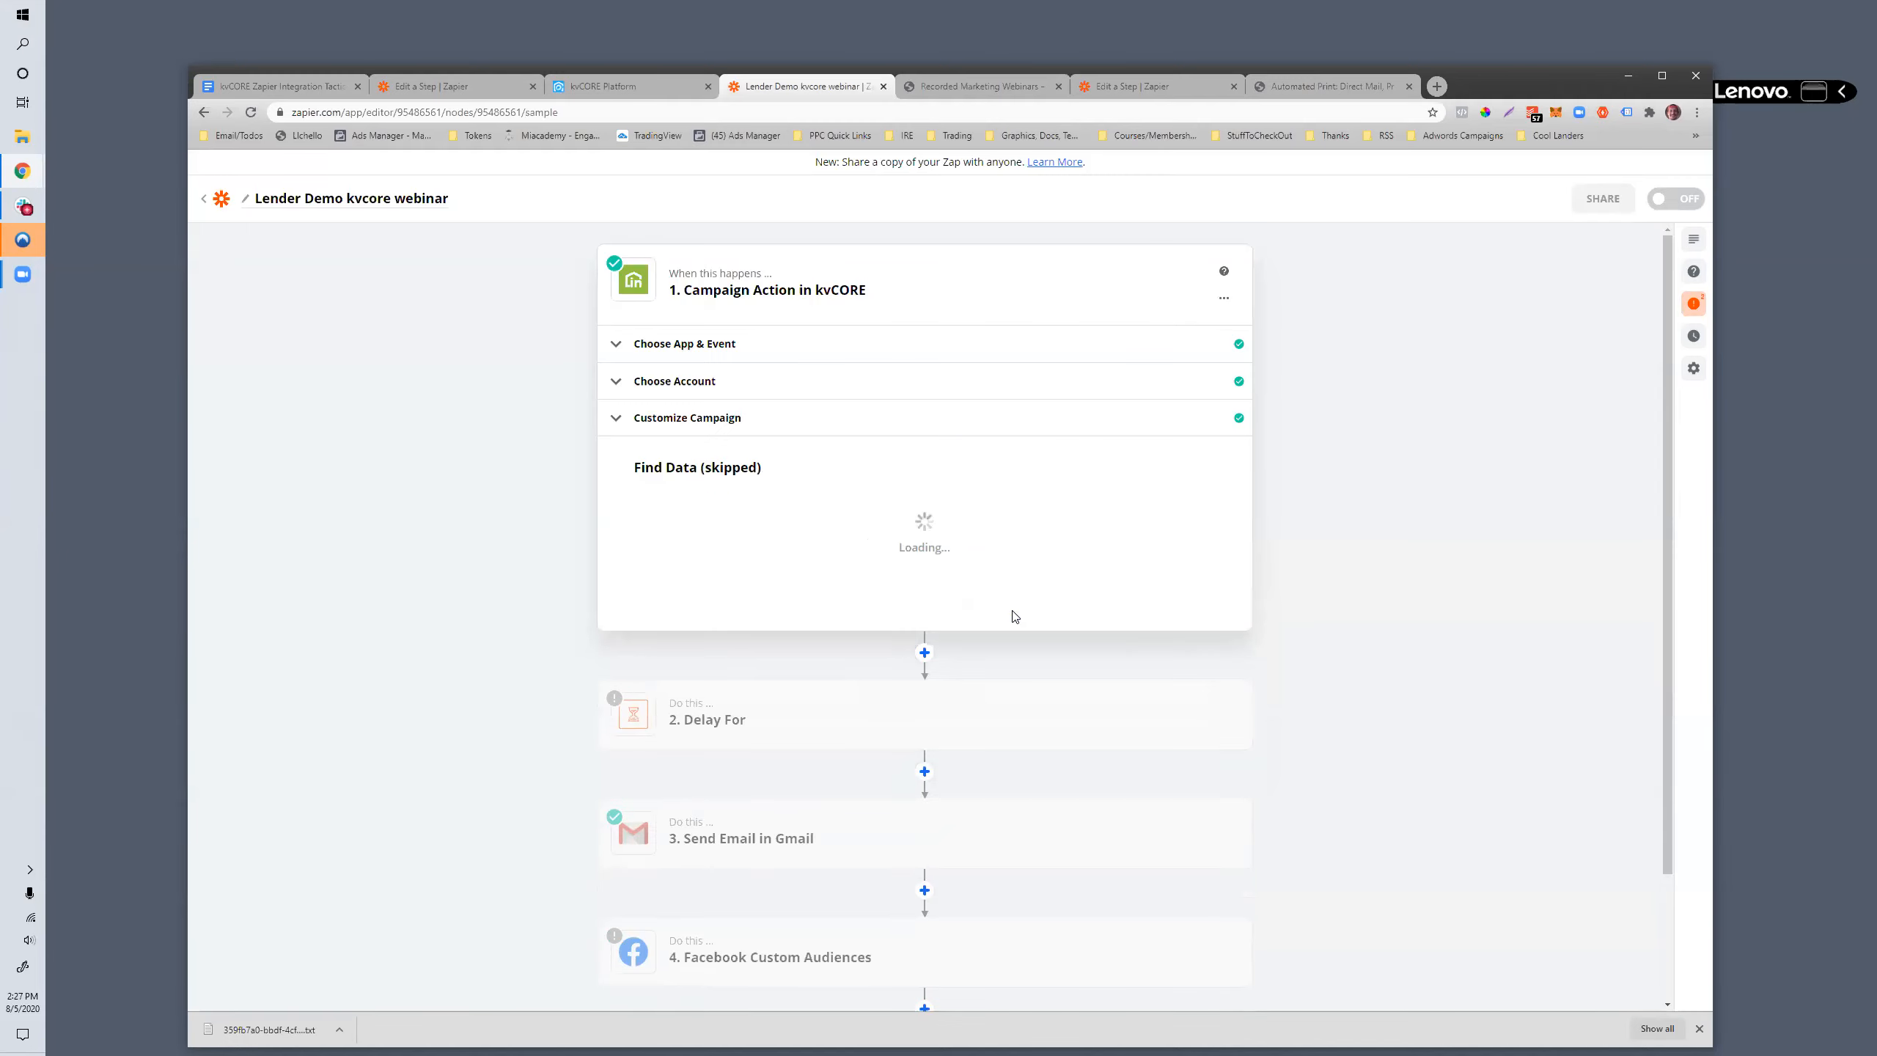
- Open step 3, Send Email in Gmail, and replace its app with ZenDirect, searching for "zend"
scroll(1012, 618, "down", 7)
scroll(861, 407, "up", 1)
scroll(858, 403, "up", 1)
scroll(858, 403, "down", 1)
scroll(773, 357, "up", 1)
scroll(774, 356, "down", 3)
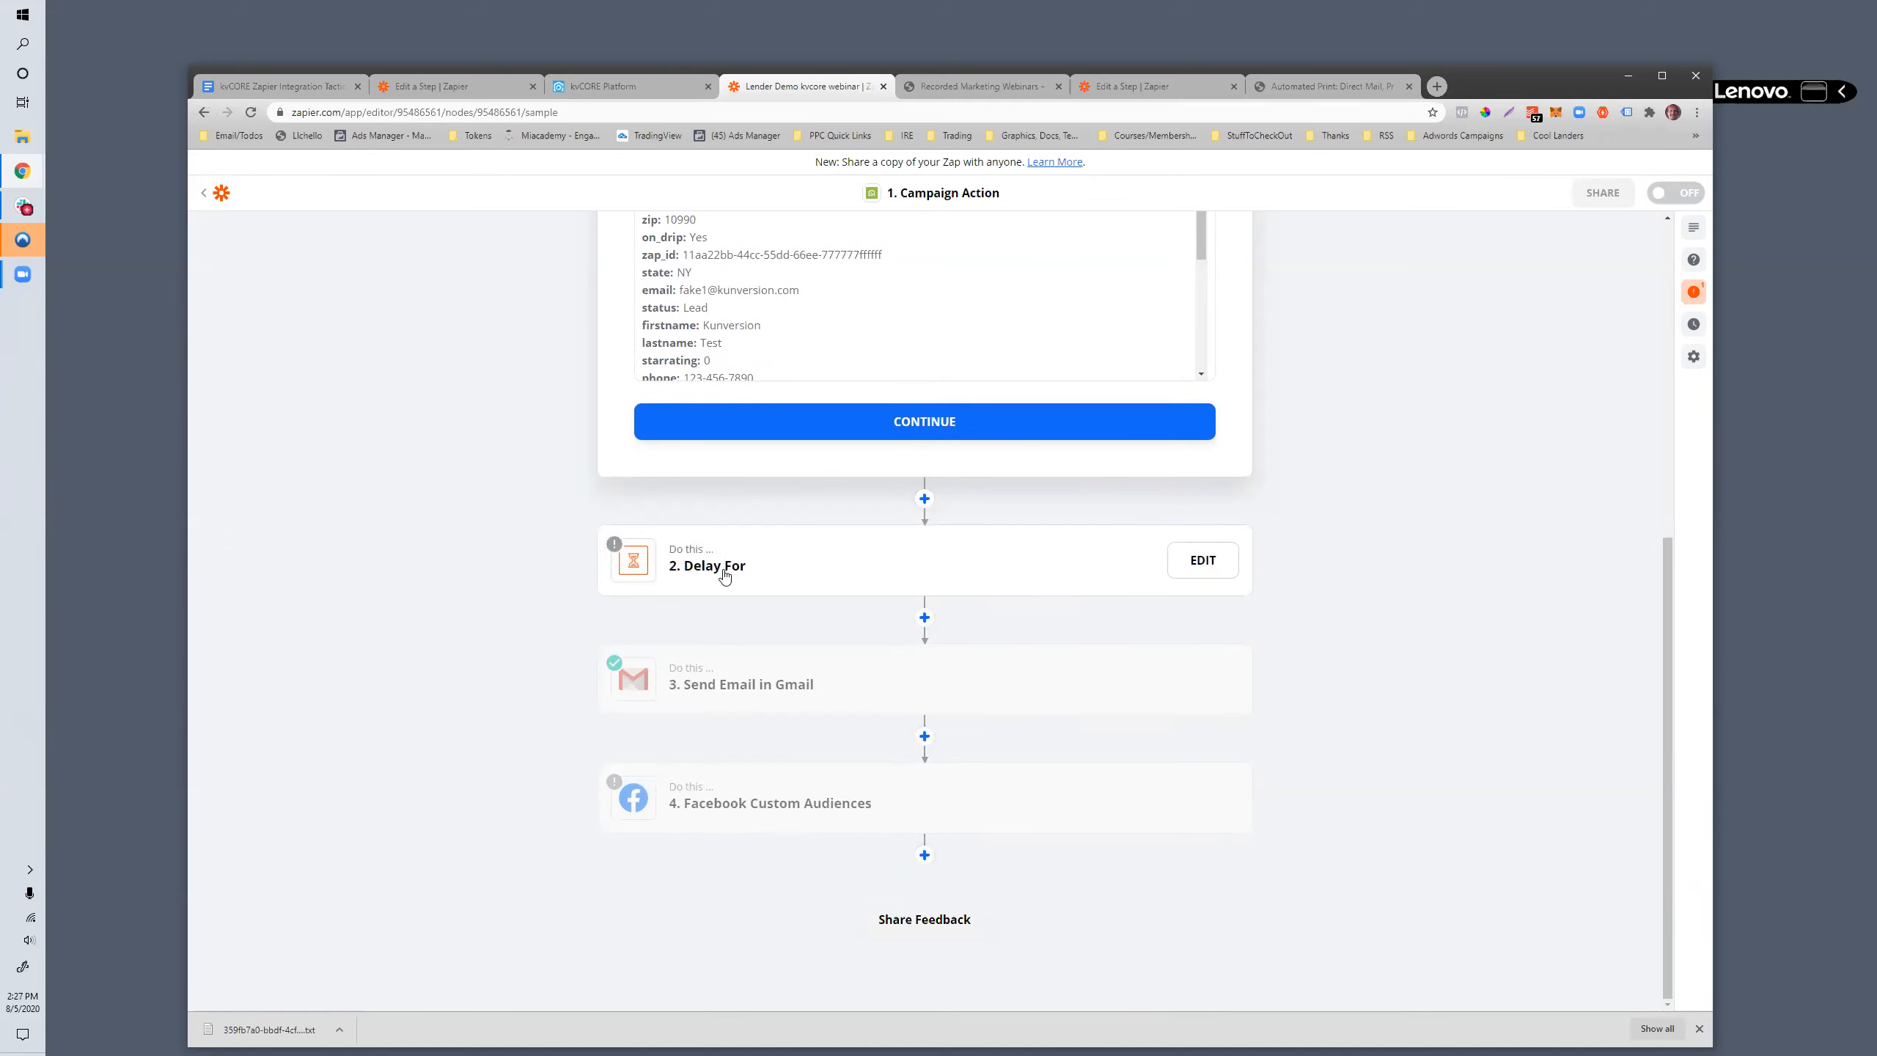
left_click(761, 695)
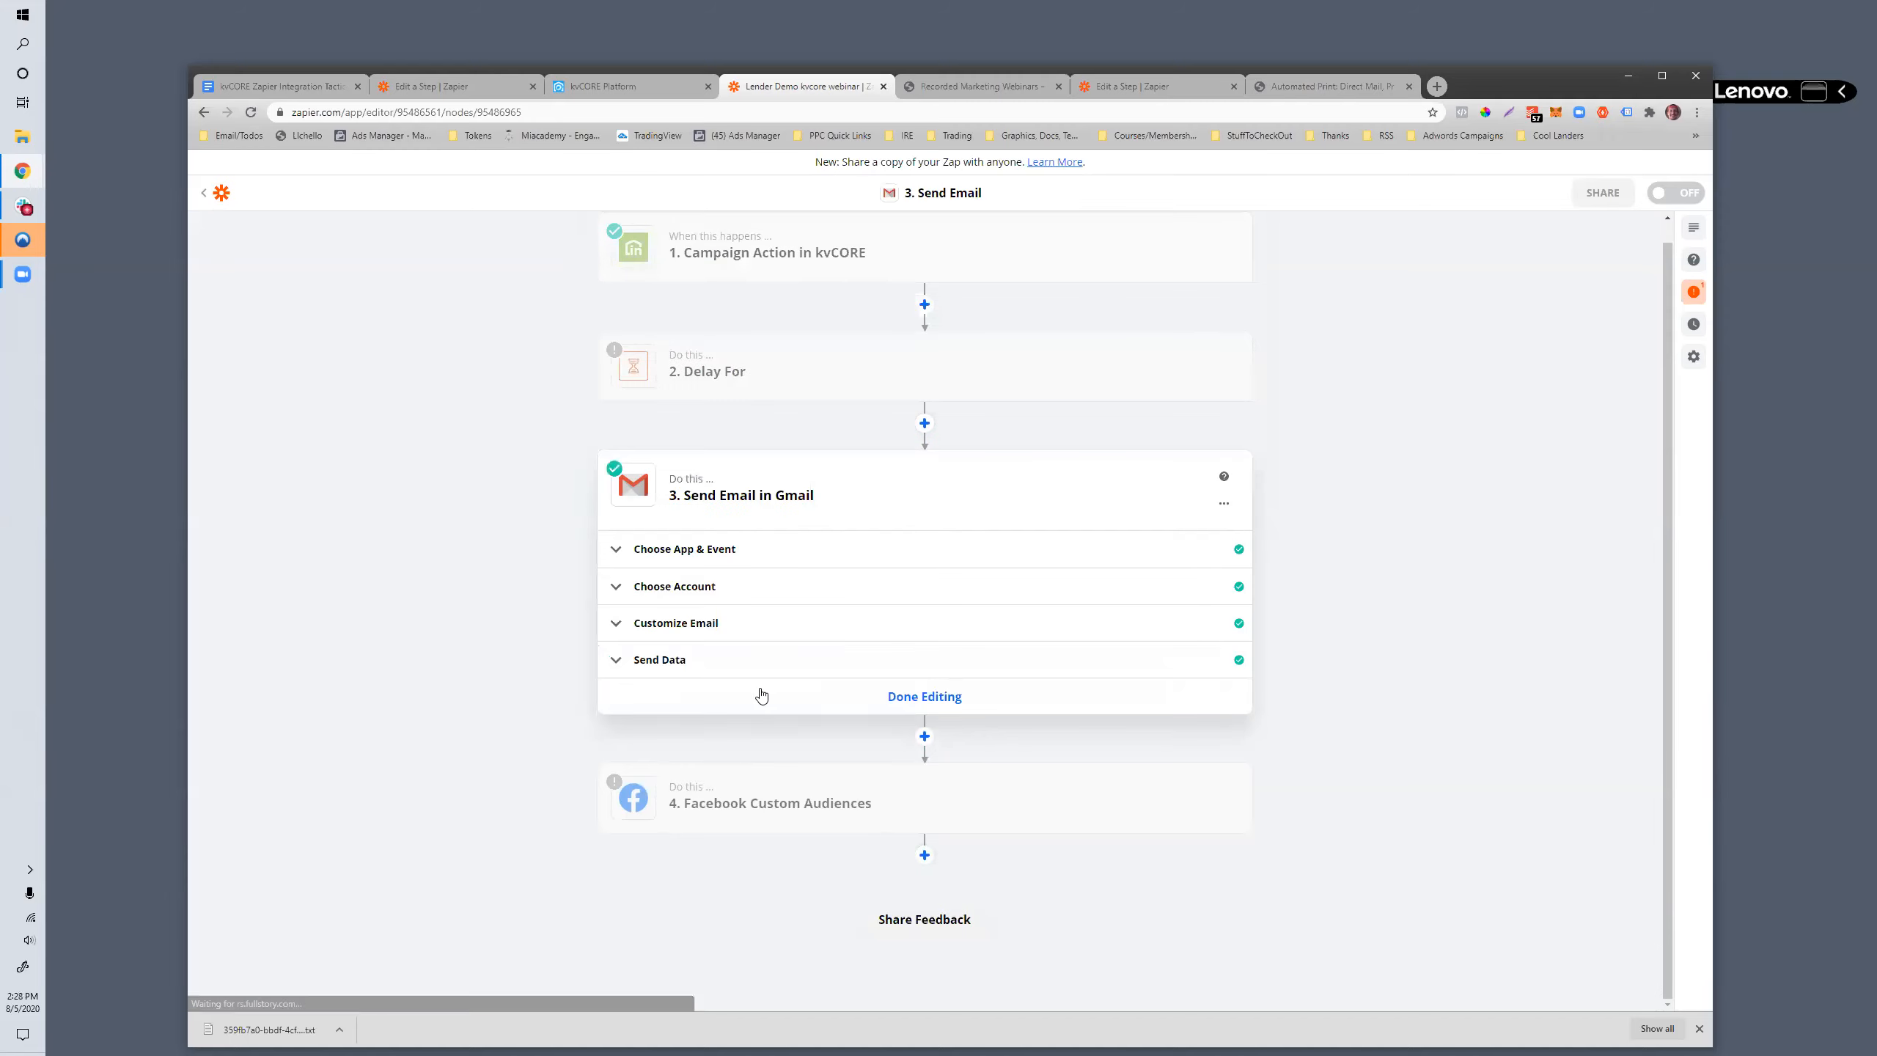
left_click(705, 554)
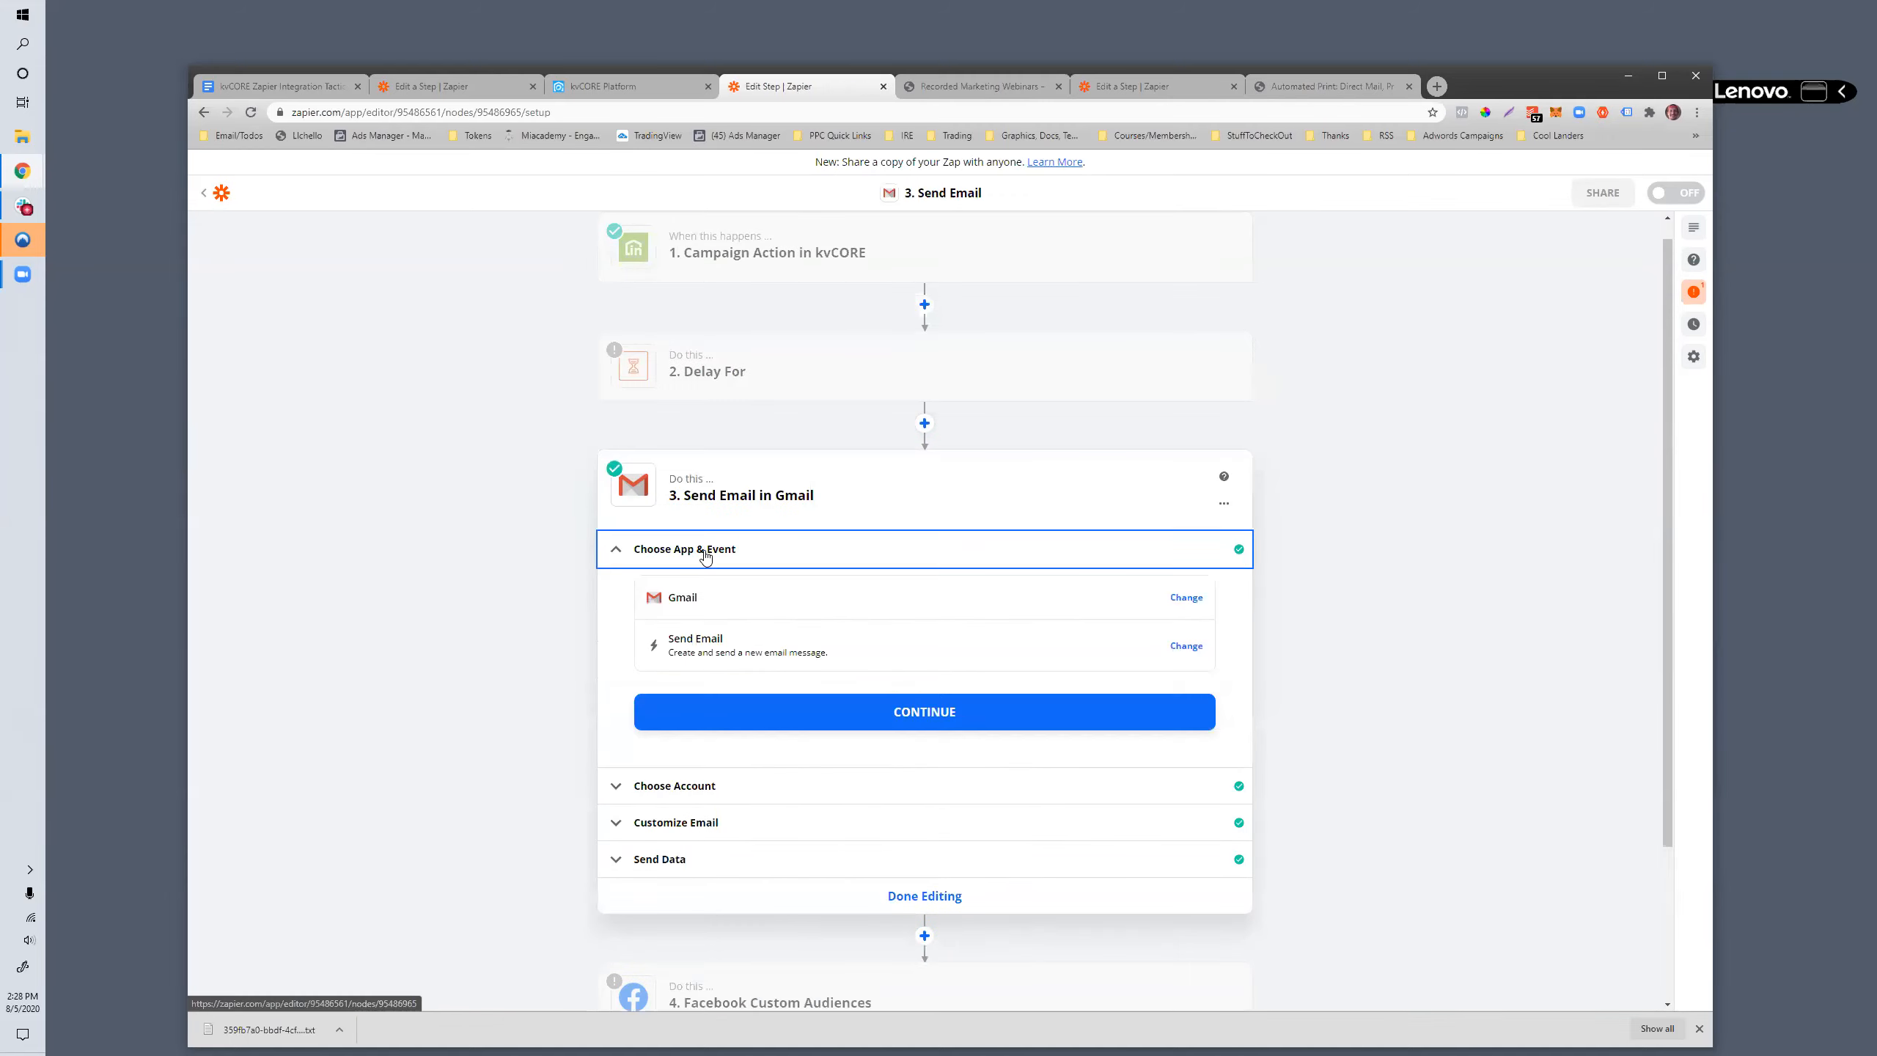
left_click(1186, 597)
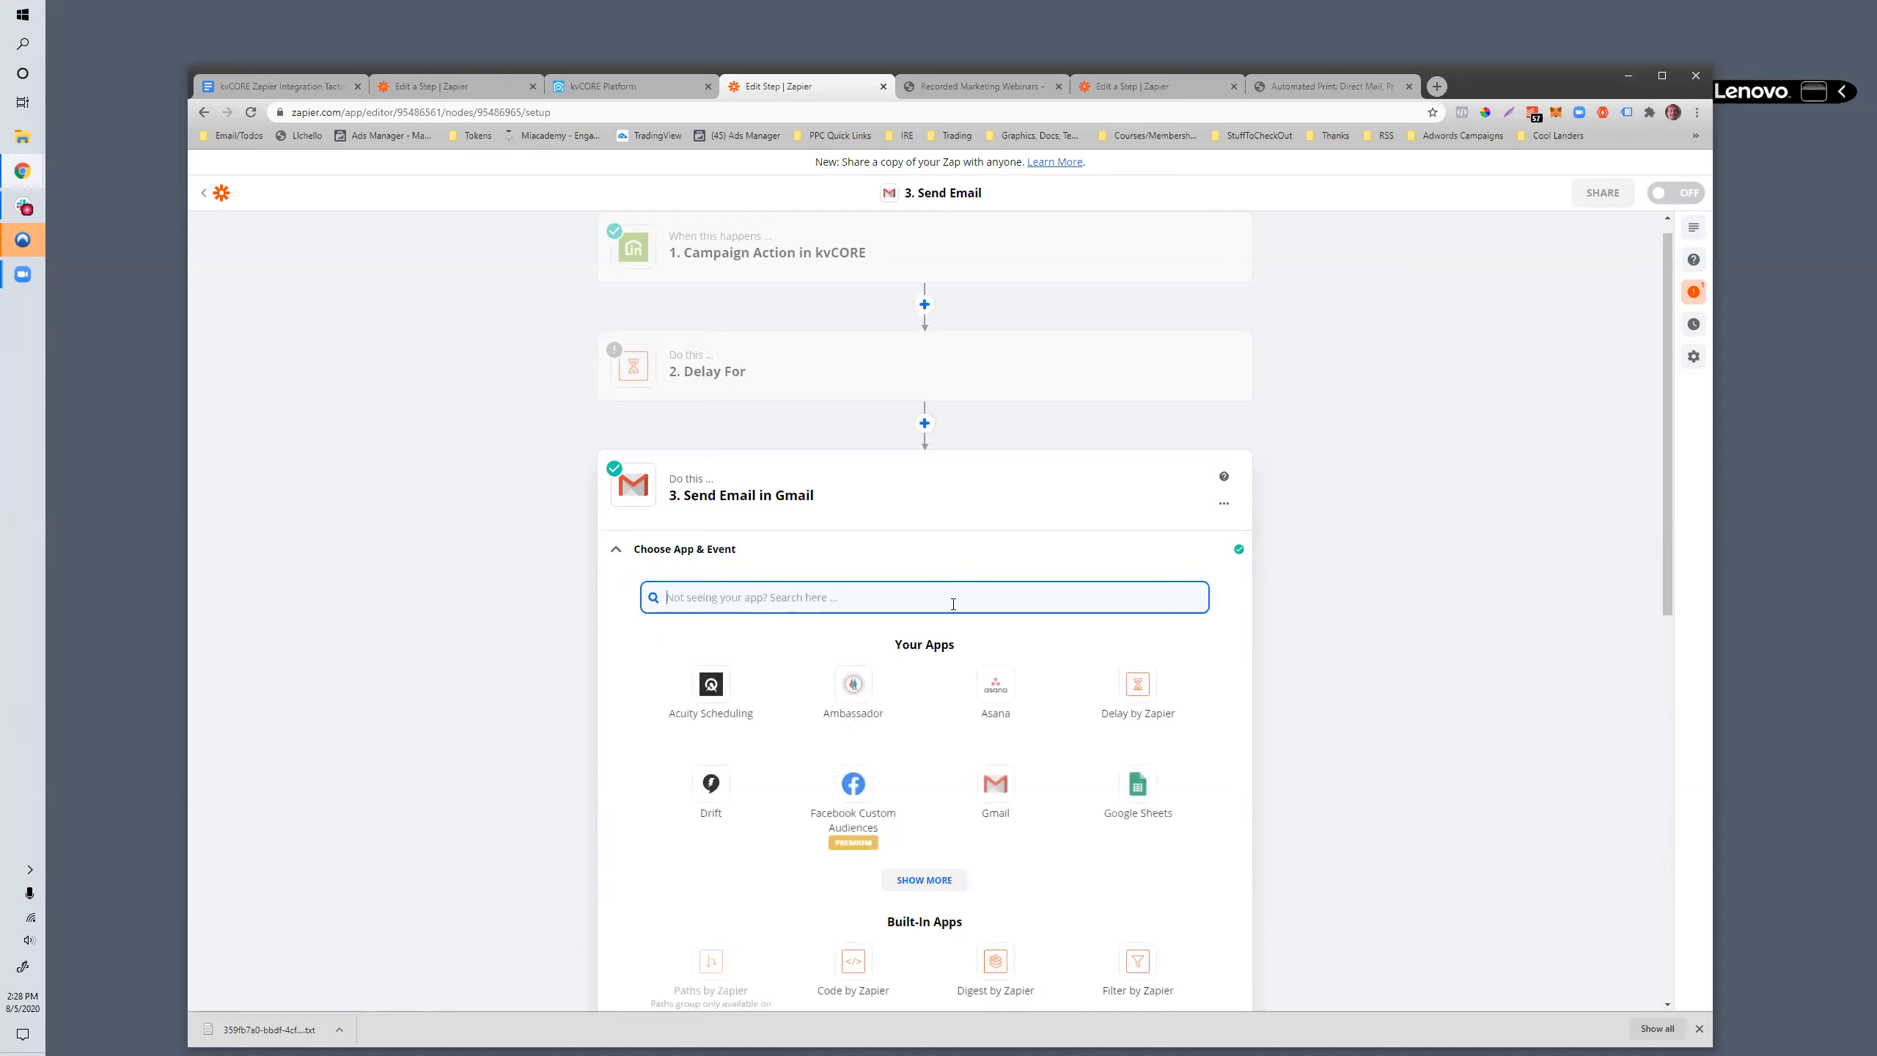
type("d")
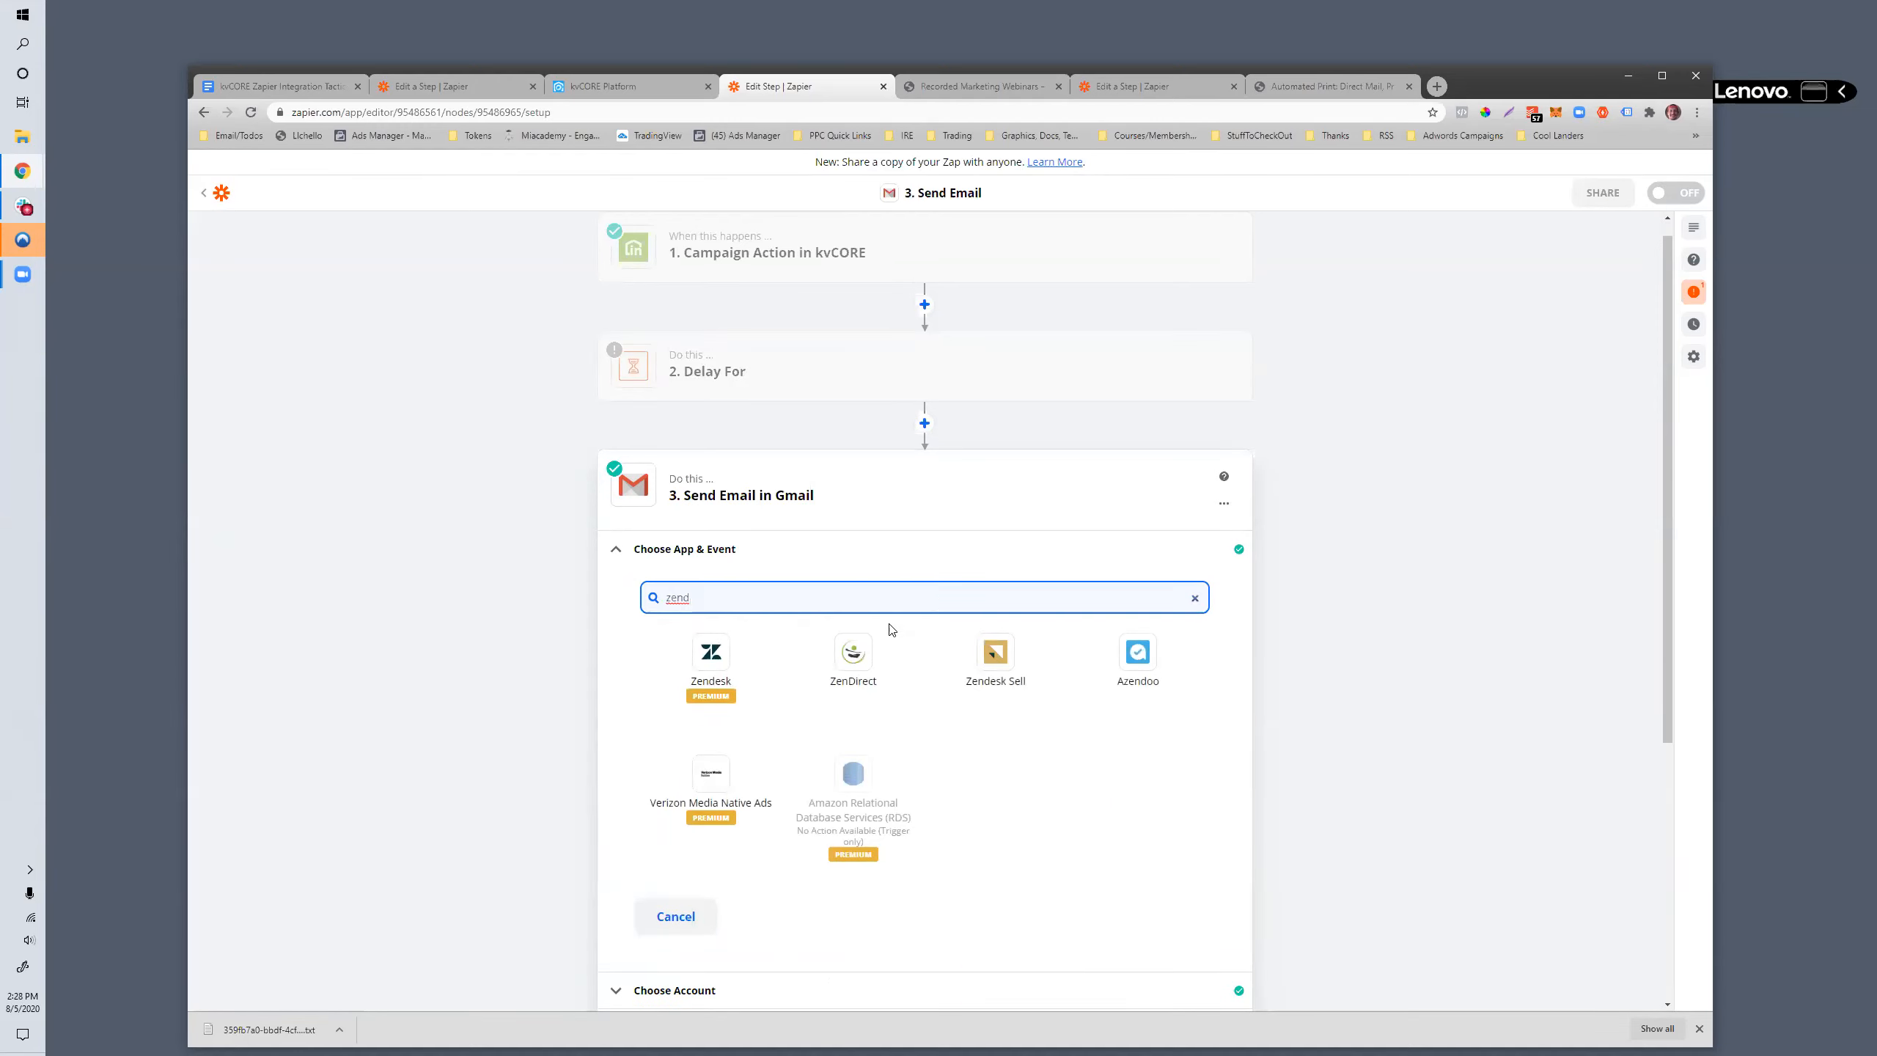
left_click(849, 669)
left_click(838, 681)
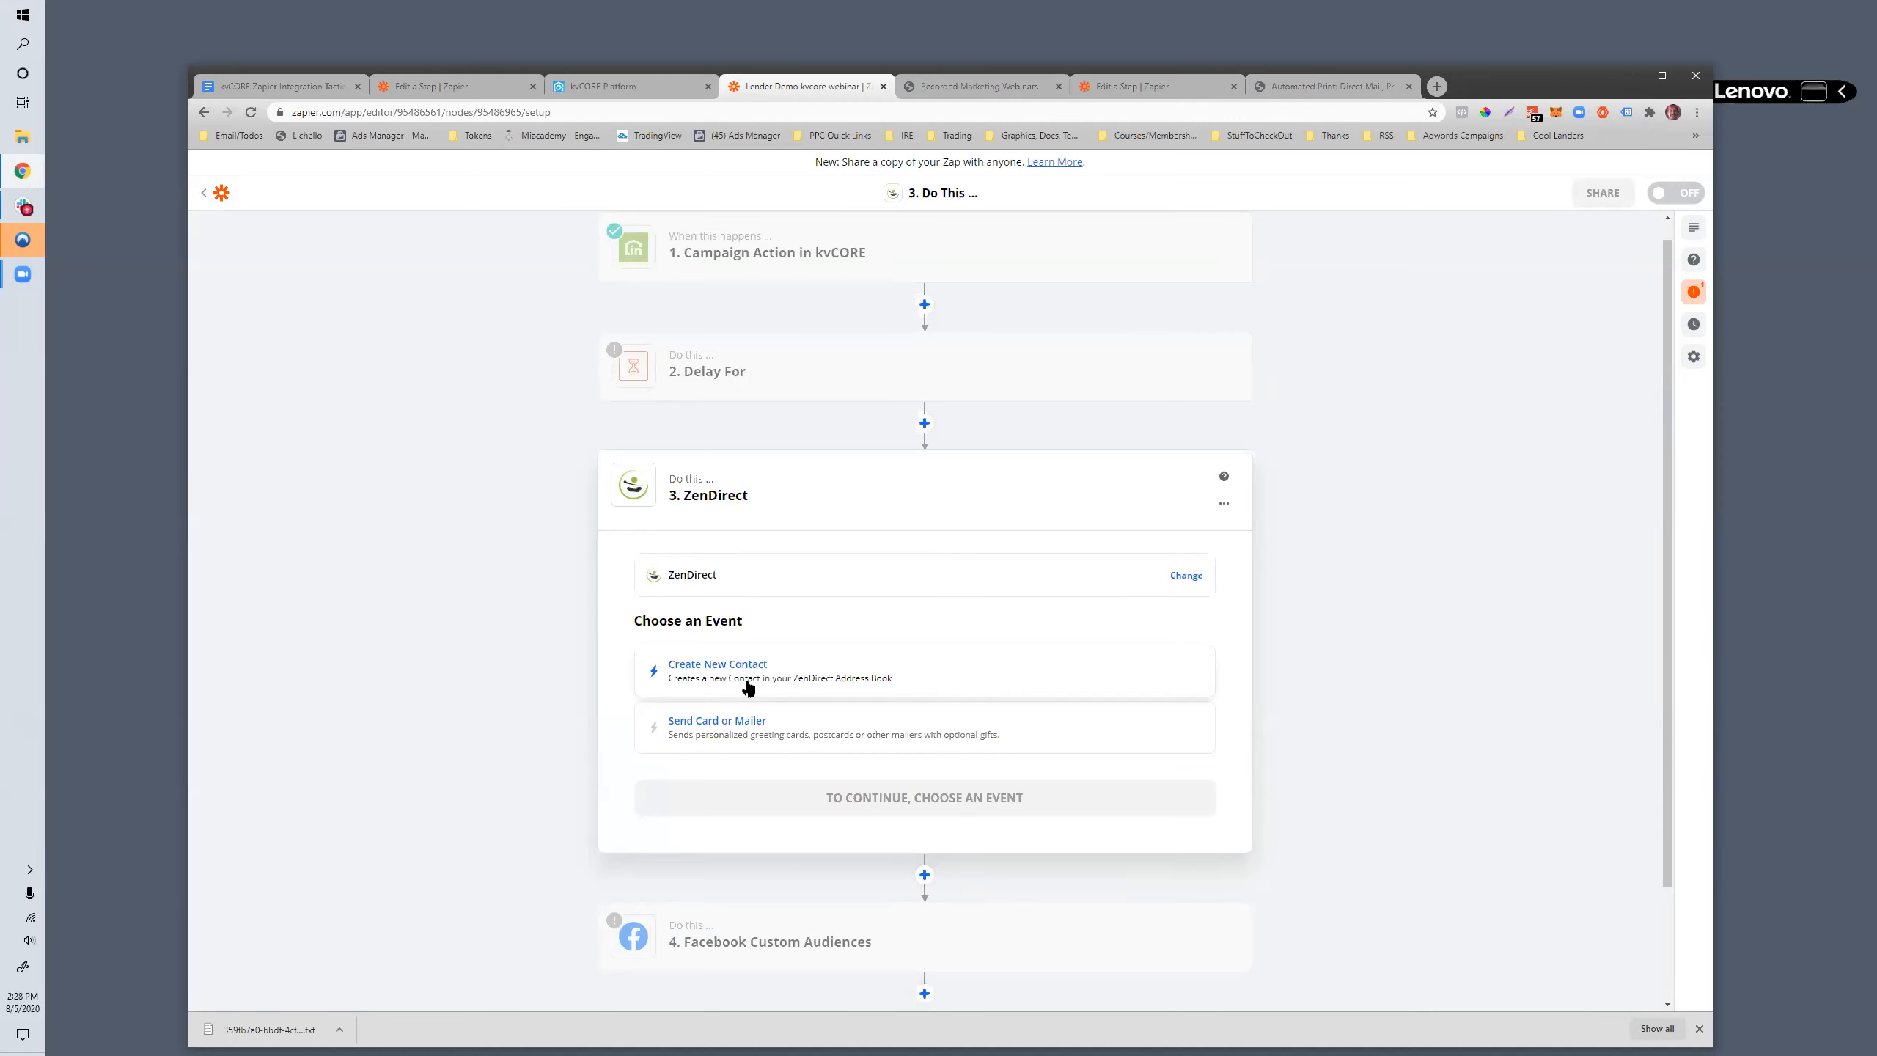
- Change step 3's app to thanks.io, searching for "thanks", and look over its available events
scroll(746, 688, "down", 2)
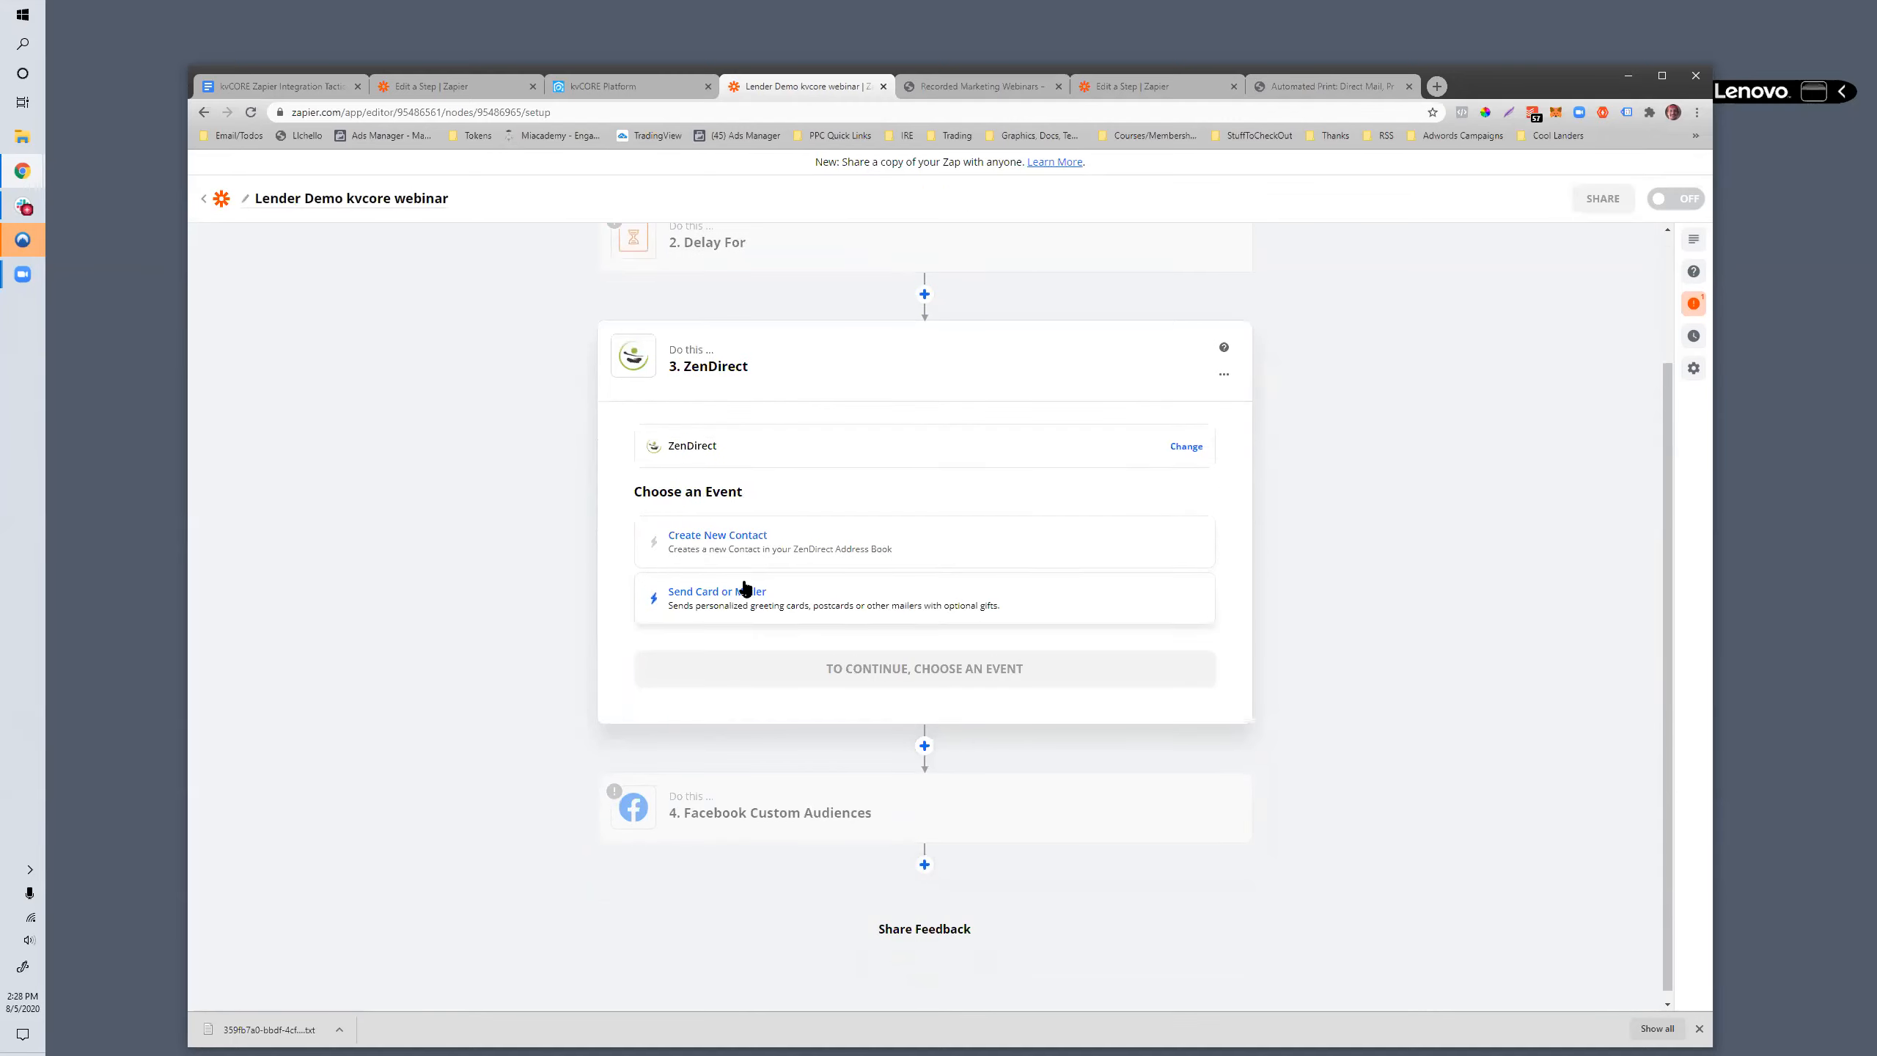
left_click(704, 459)
left_click_drag(702, 450, 657, 441)
type("thanks")
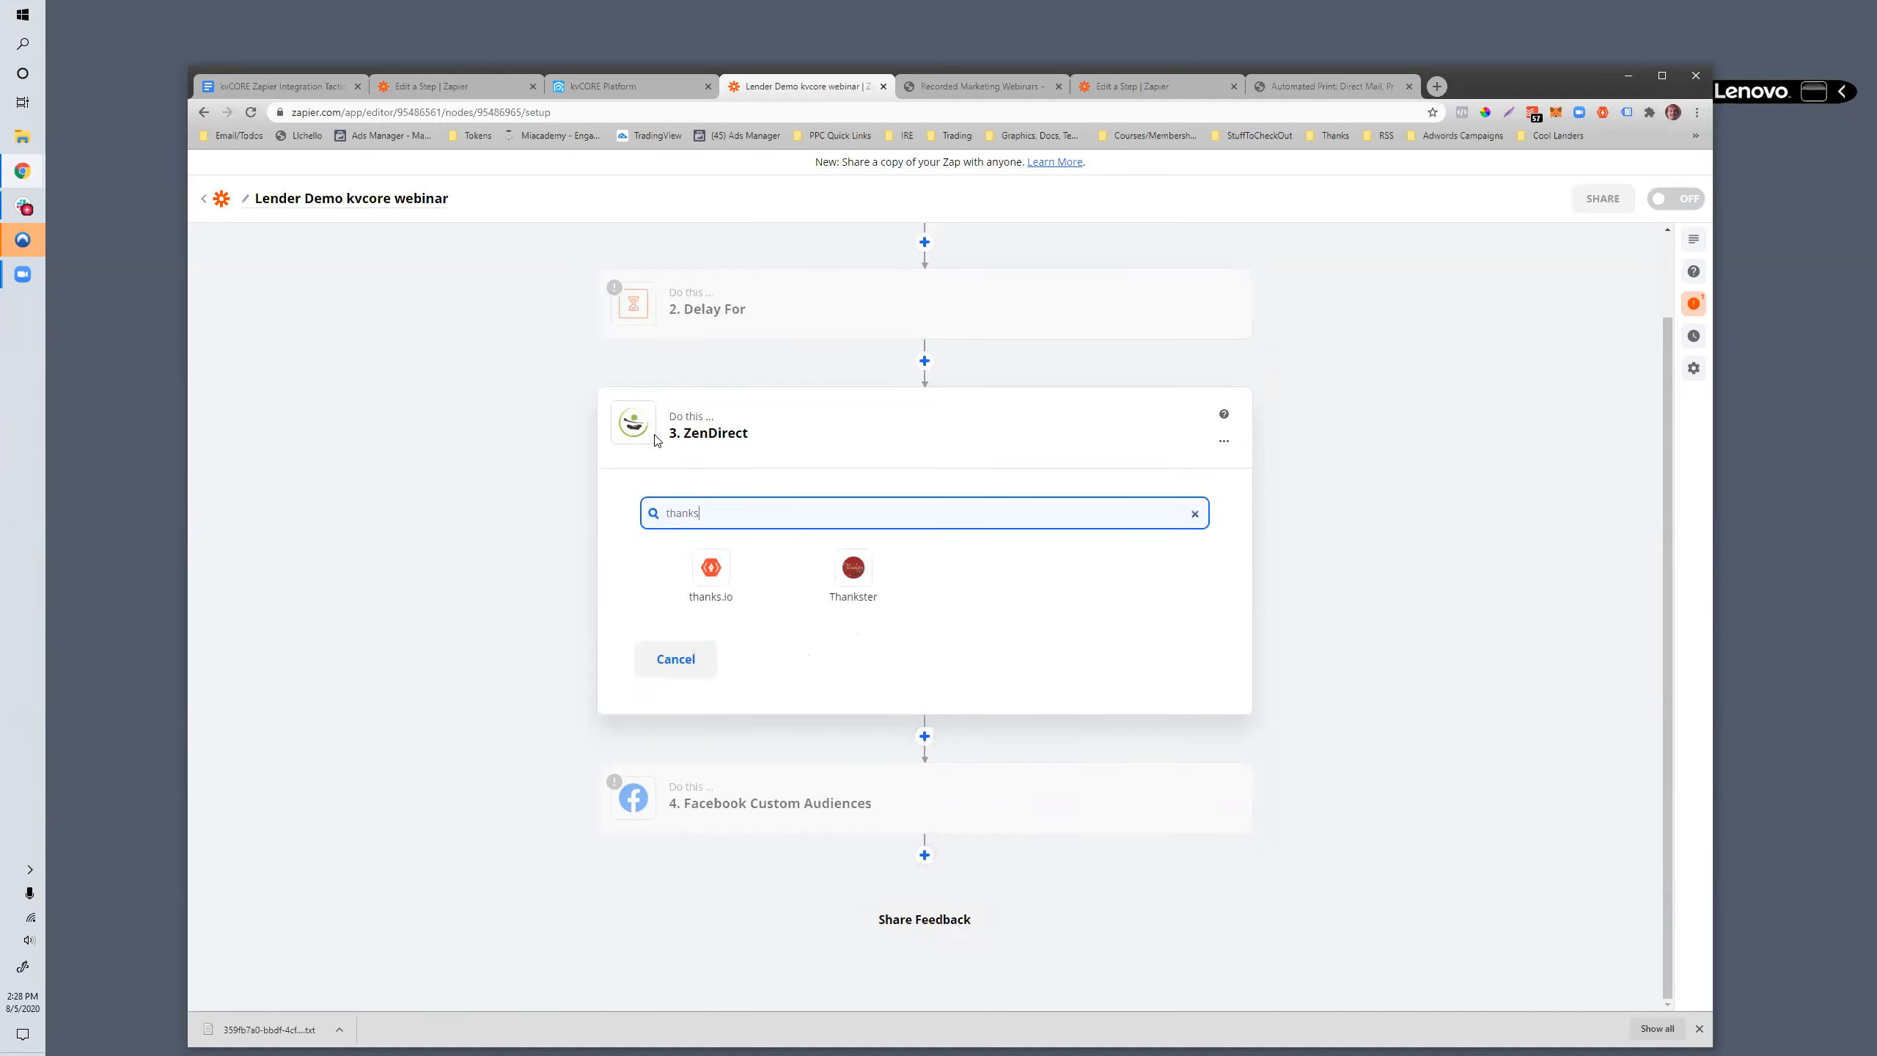
left_click(693, 571)
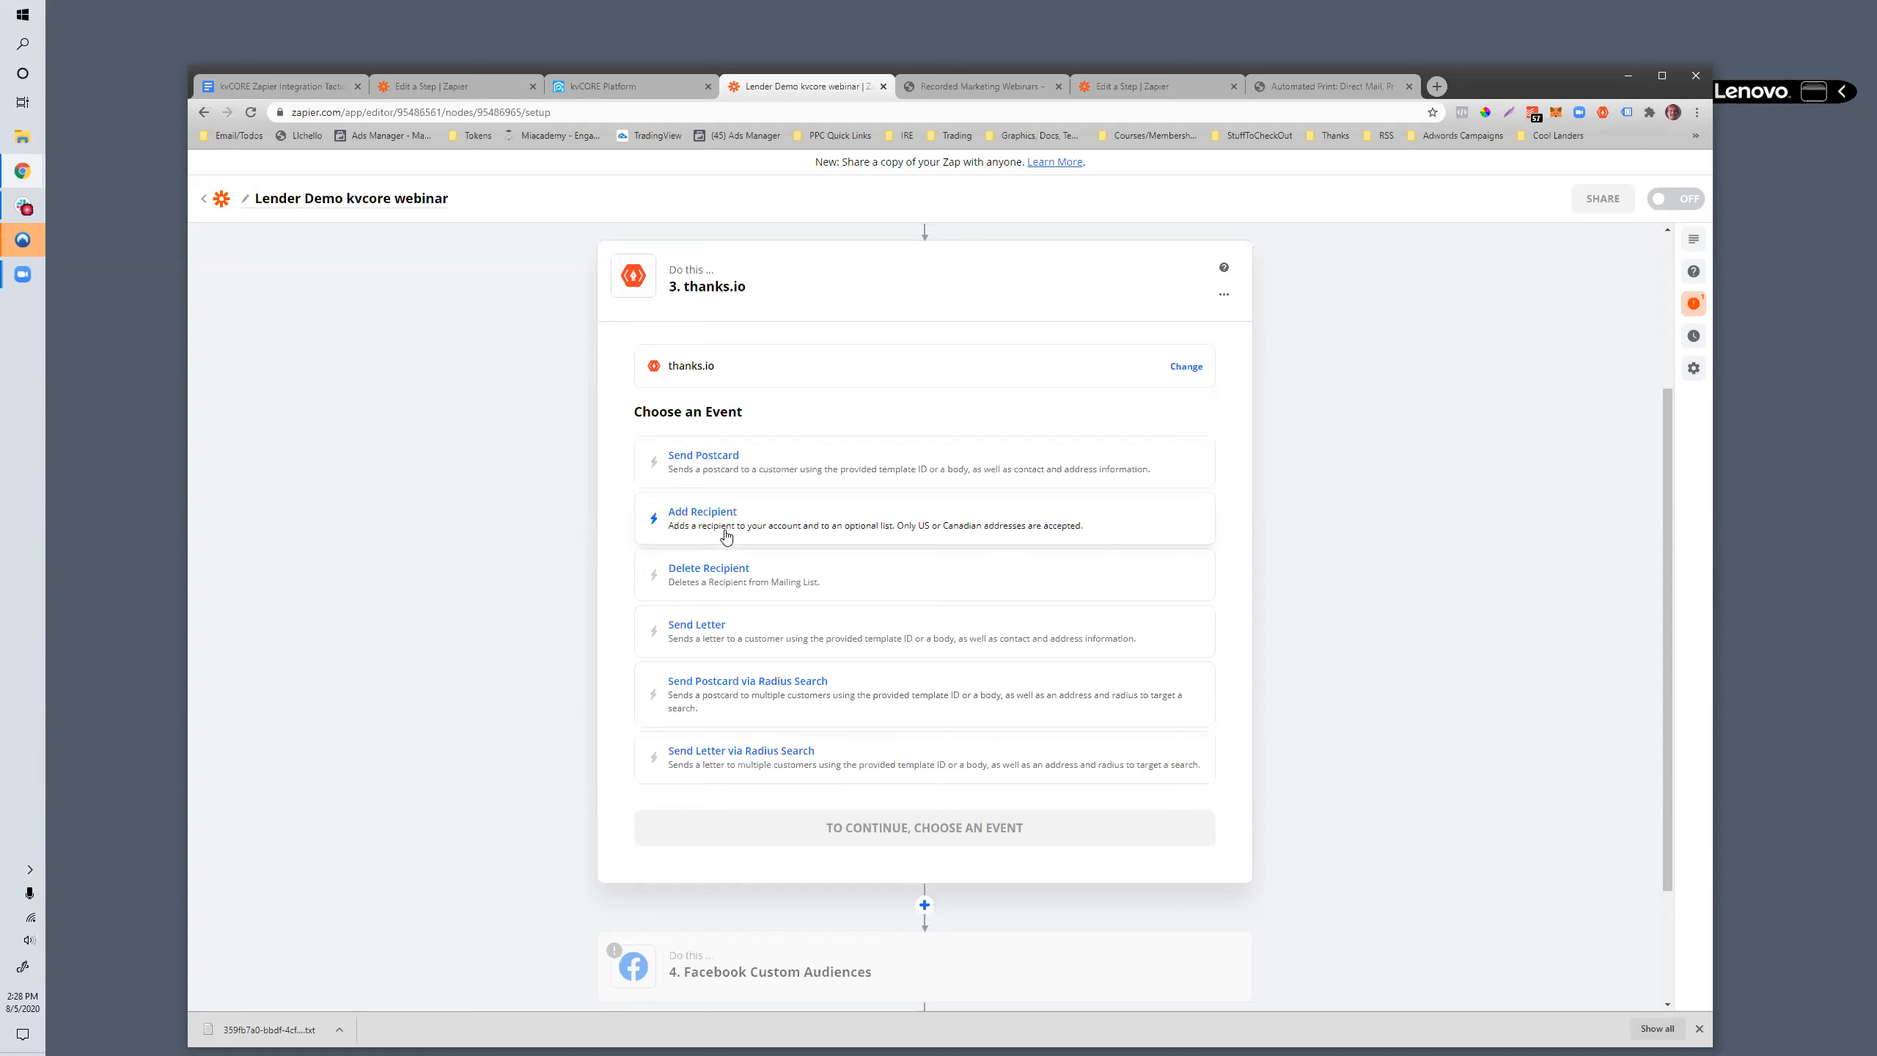
scroll(721, 537, "down", 3)
scroll(721, 443, "up", 3)
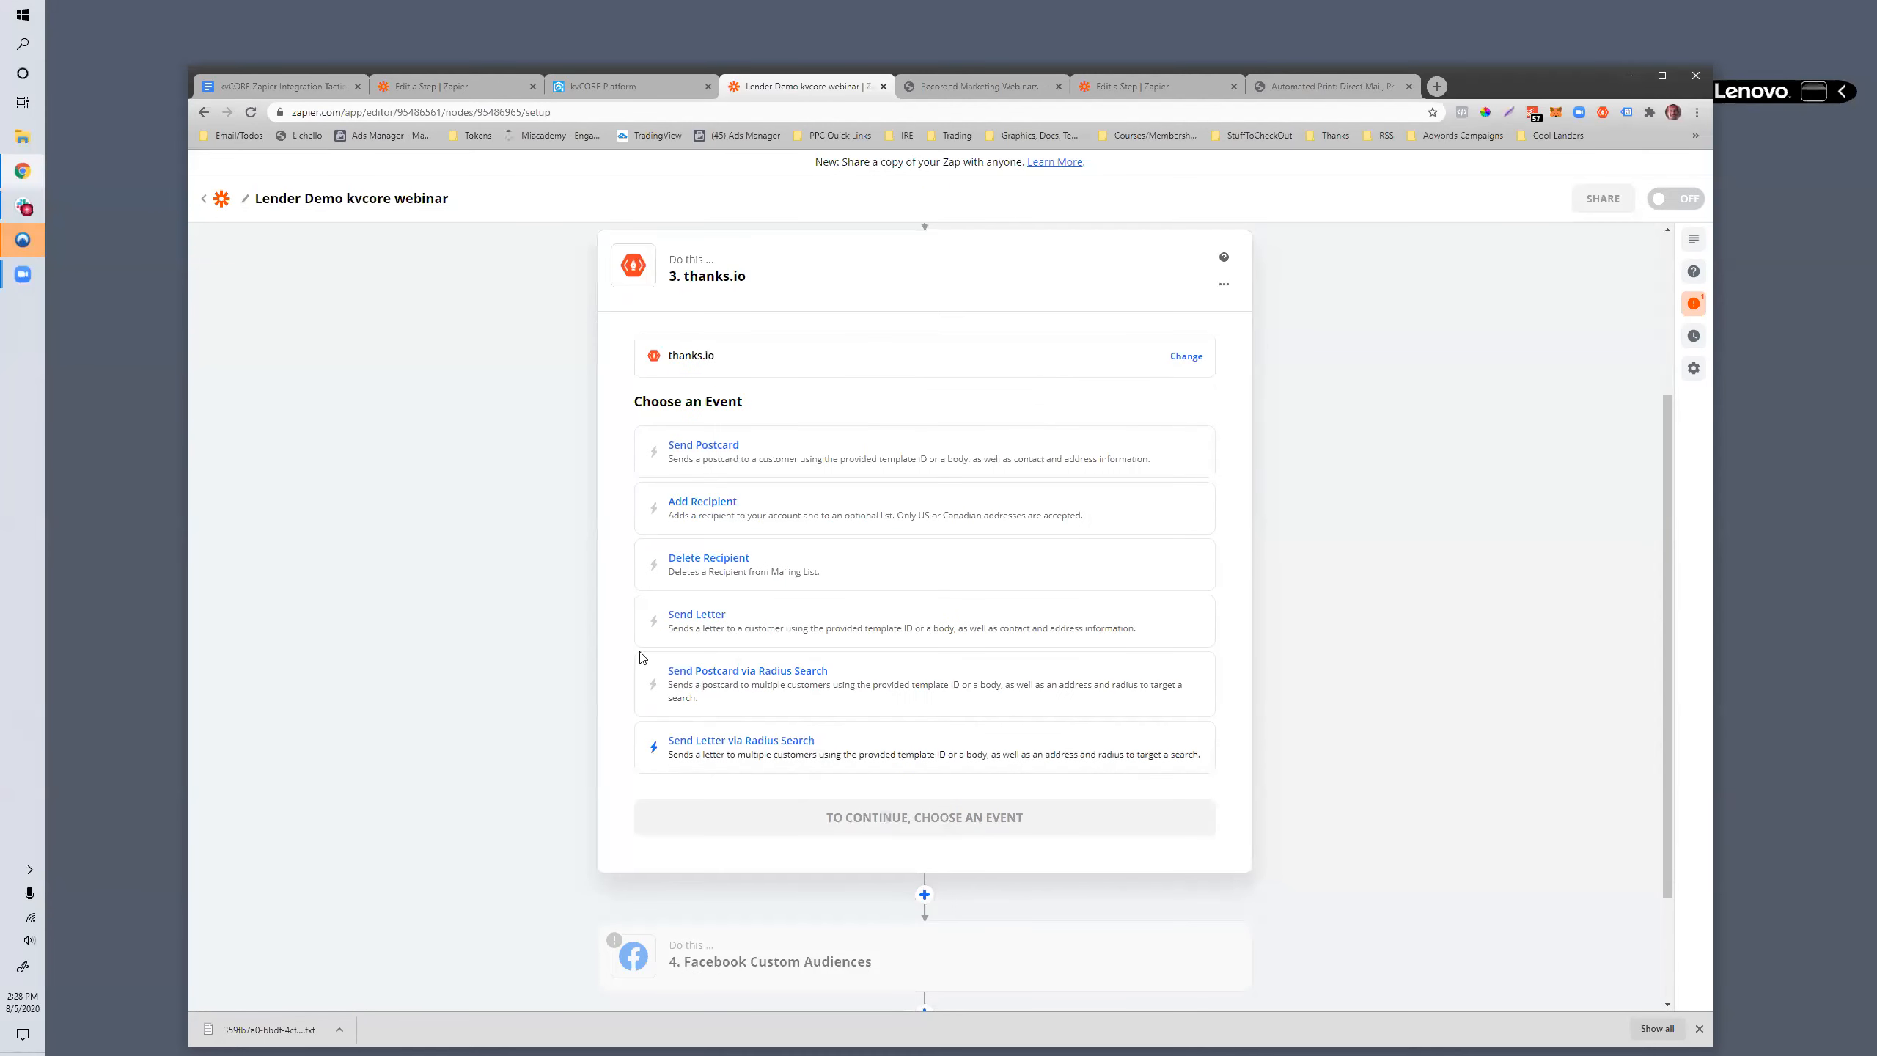
scroll(771, 600, "up", 3)
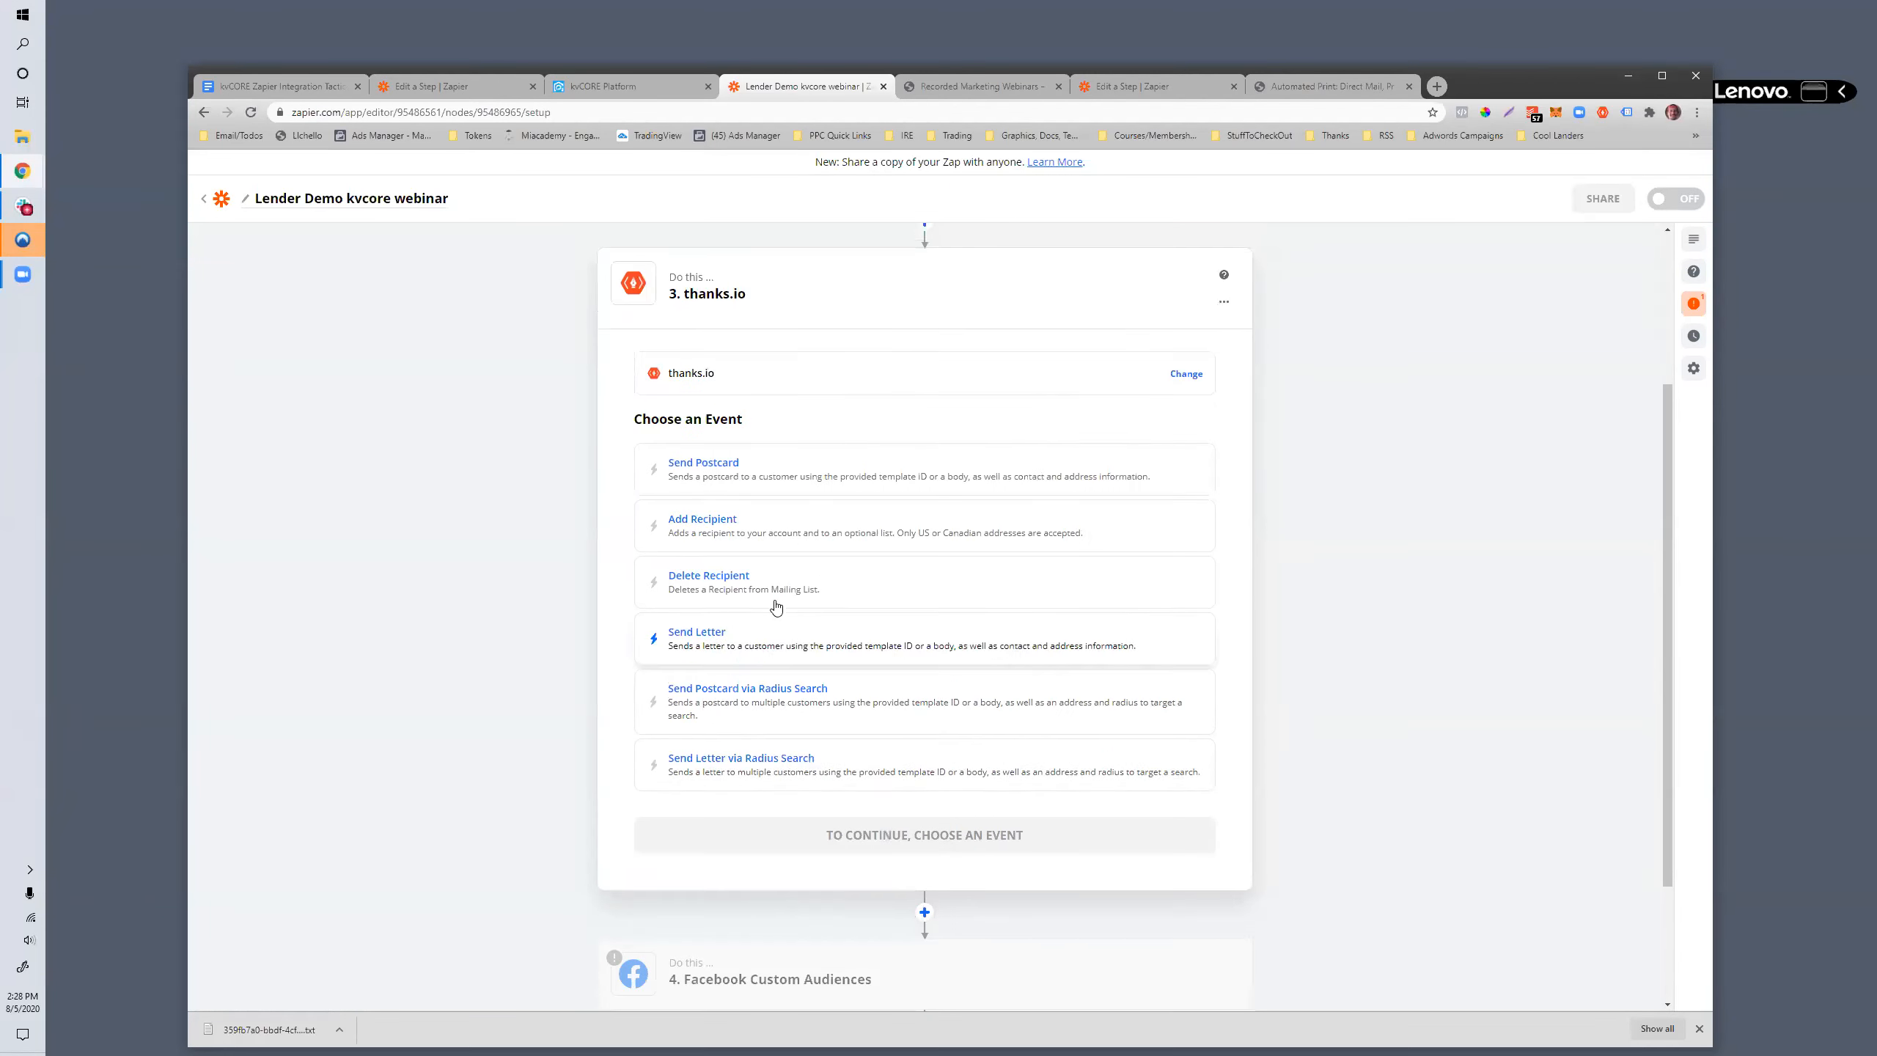
- Reopen step 3's app selection and search the apps for "zend"
left_click(669, 499)
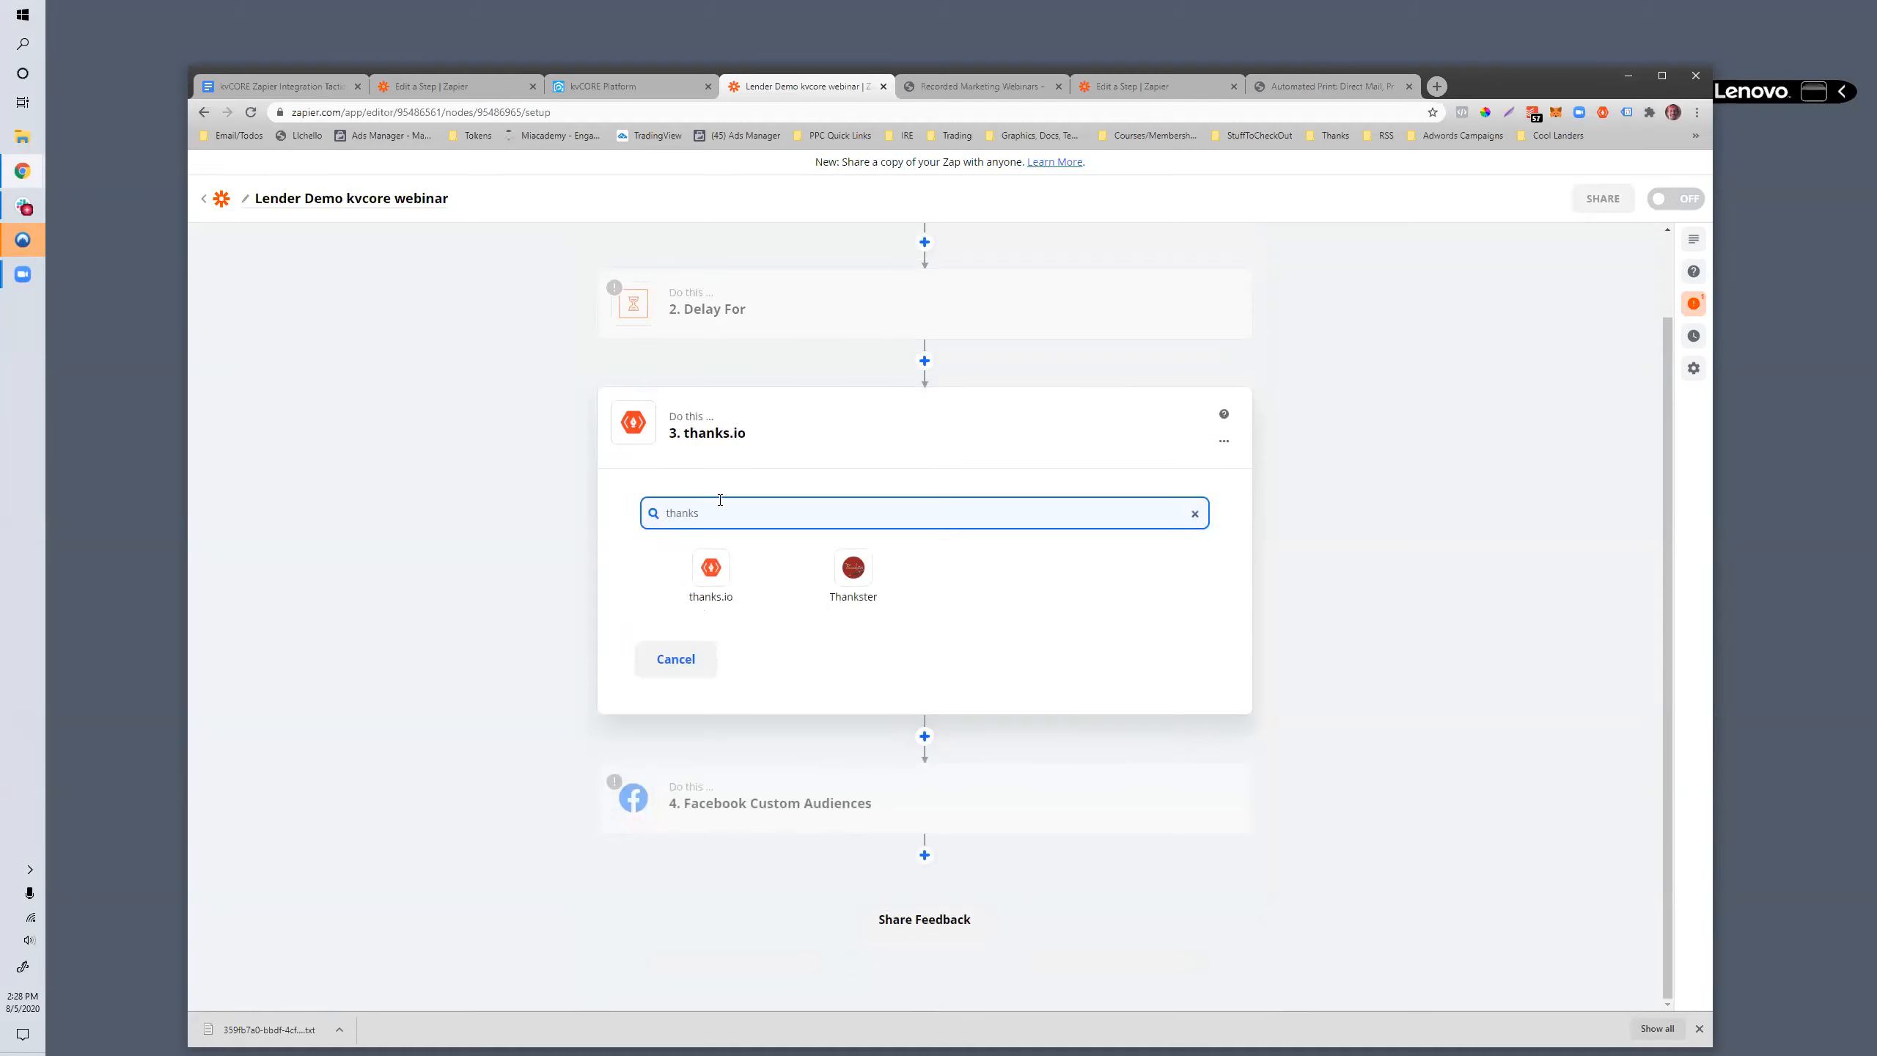
key("BackSpace")
key("BackSpace")
key("BackSpace")
key("BackSpace")
key("BackSpace")
key("BackSpace")
type("zend")
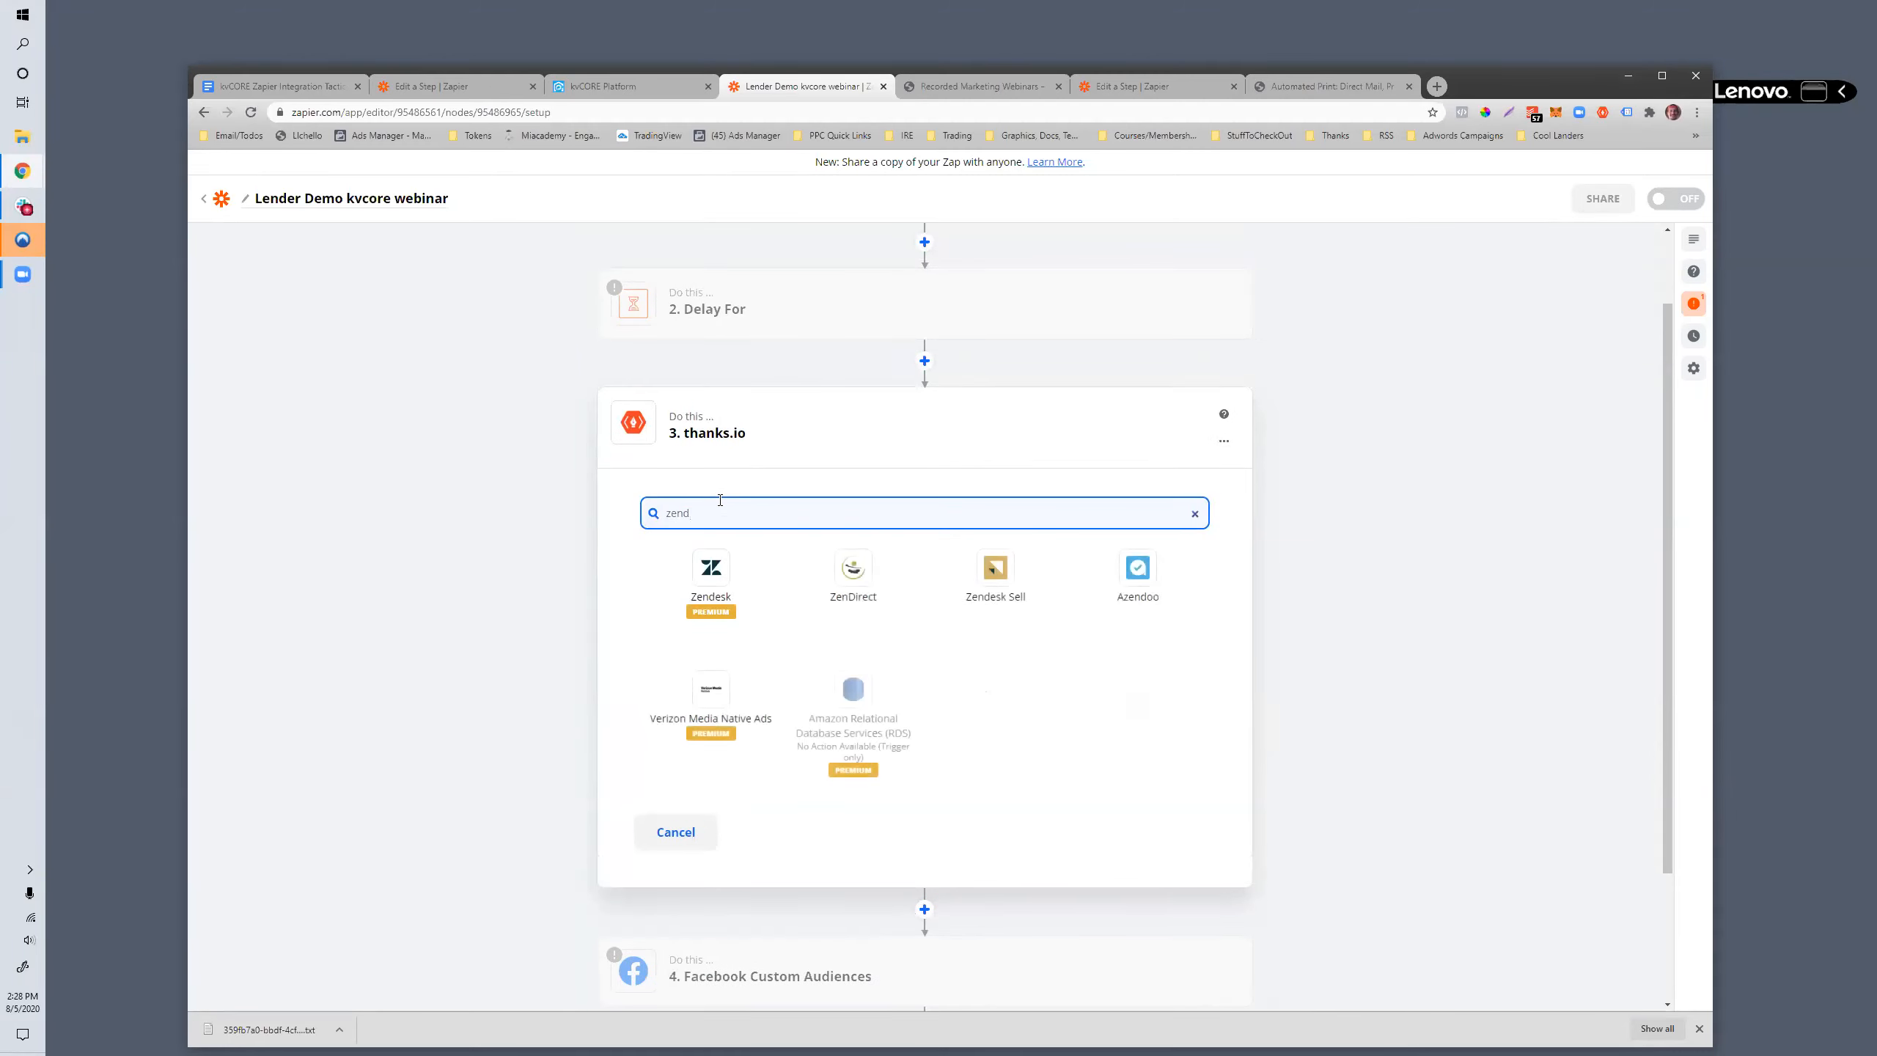
- Search step 3's apps for "sendout", clear the search, and browse the your, built-in and popular app lists
double_click(668, 513)
type("send o")
key("BackSpace")
key("BackSpace")
type("out")
key("BackSpace")
key("BackSpace")
key("BackSpace")
key("BackSpace")
key("BackSpace")
key("BackSpace")
key("BackSpace")
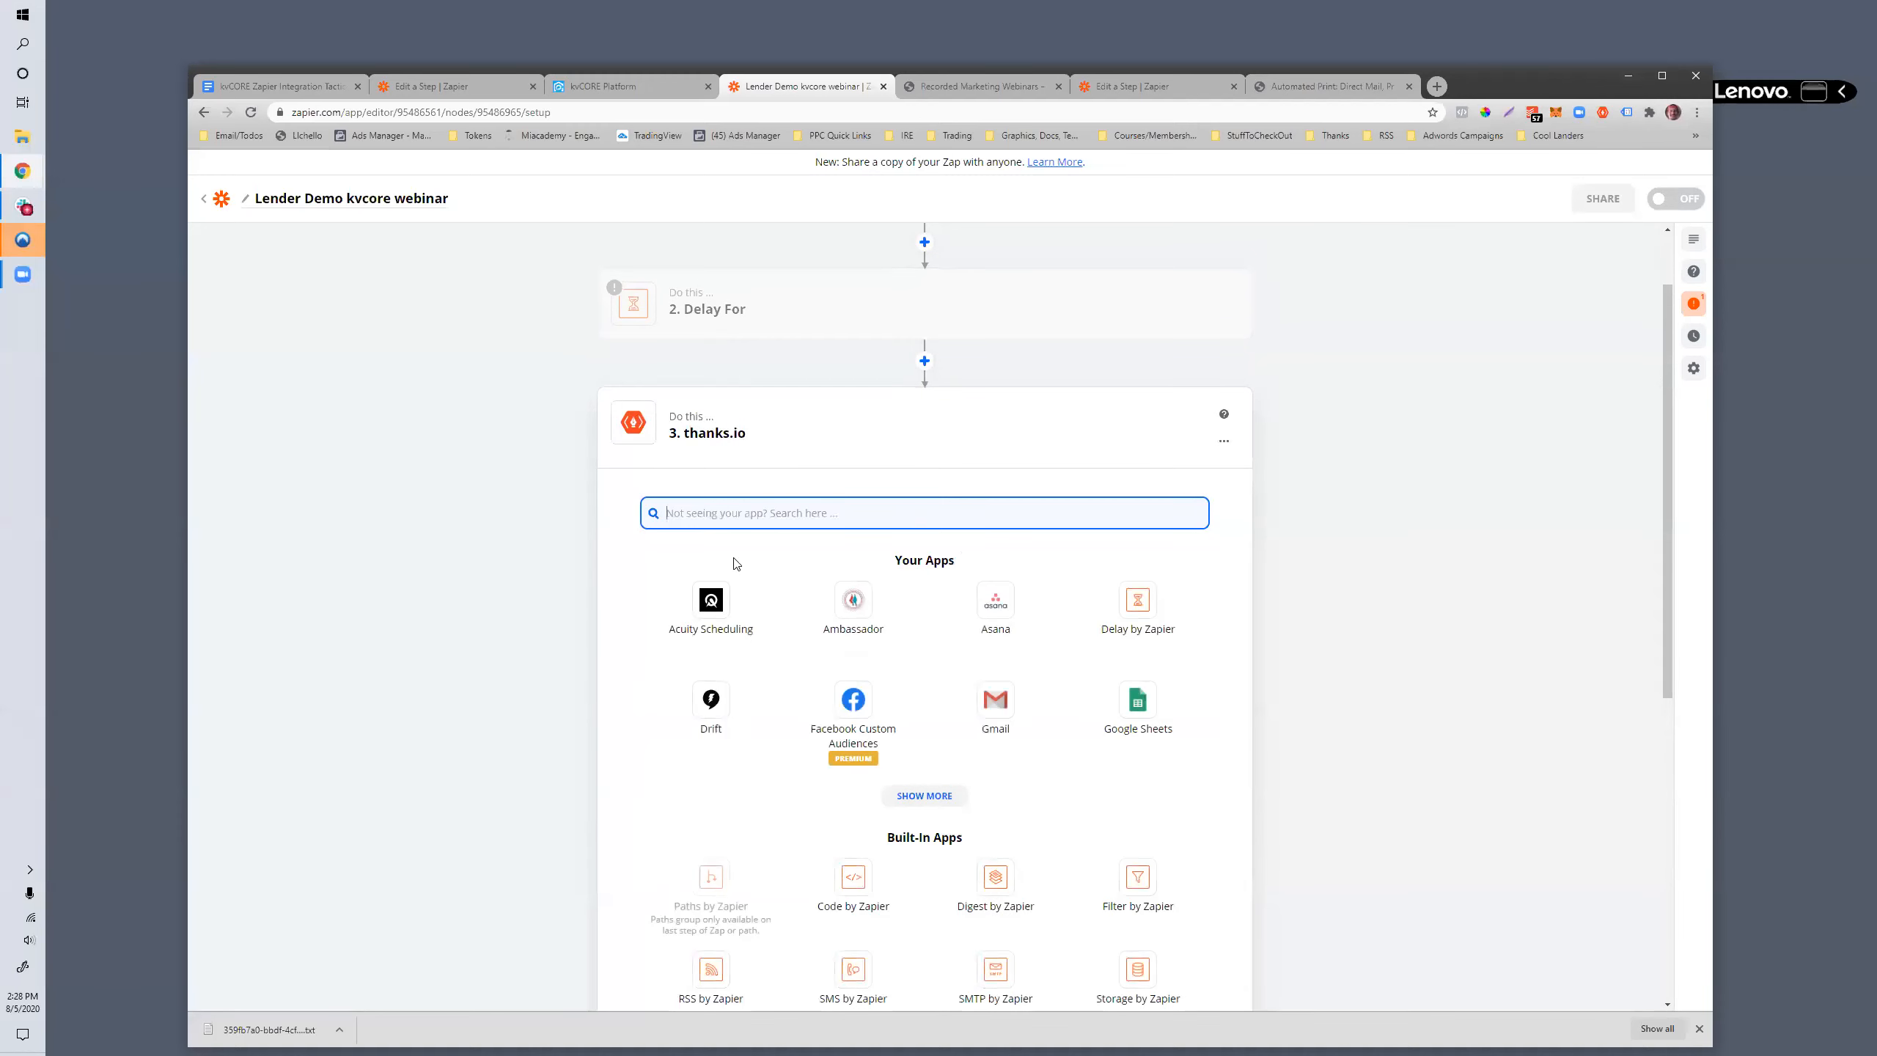
scroll(830, 512, "down", 7)
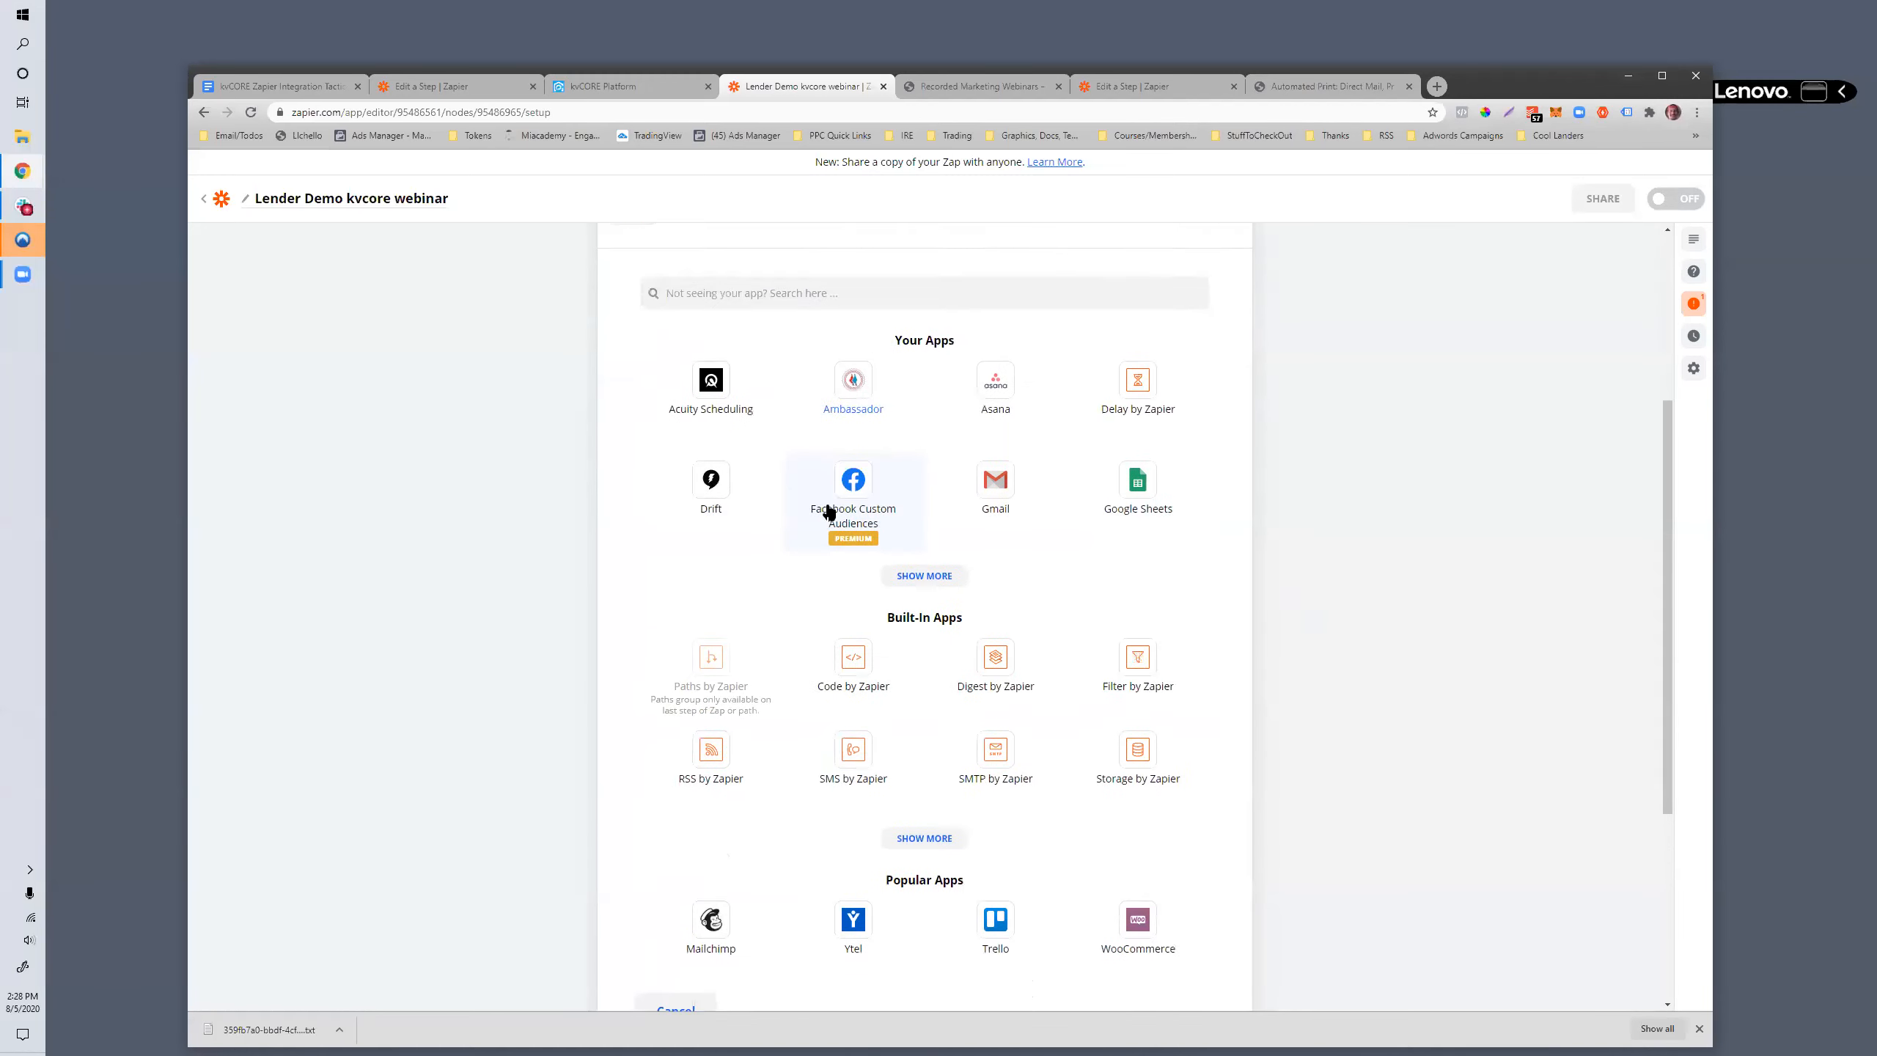
scroll(830, 512, "up", 8)
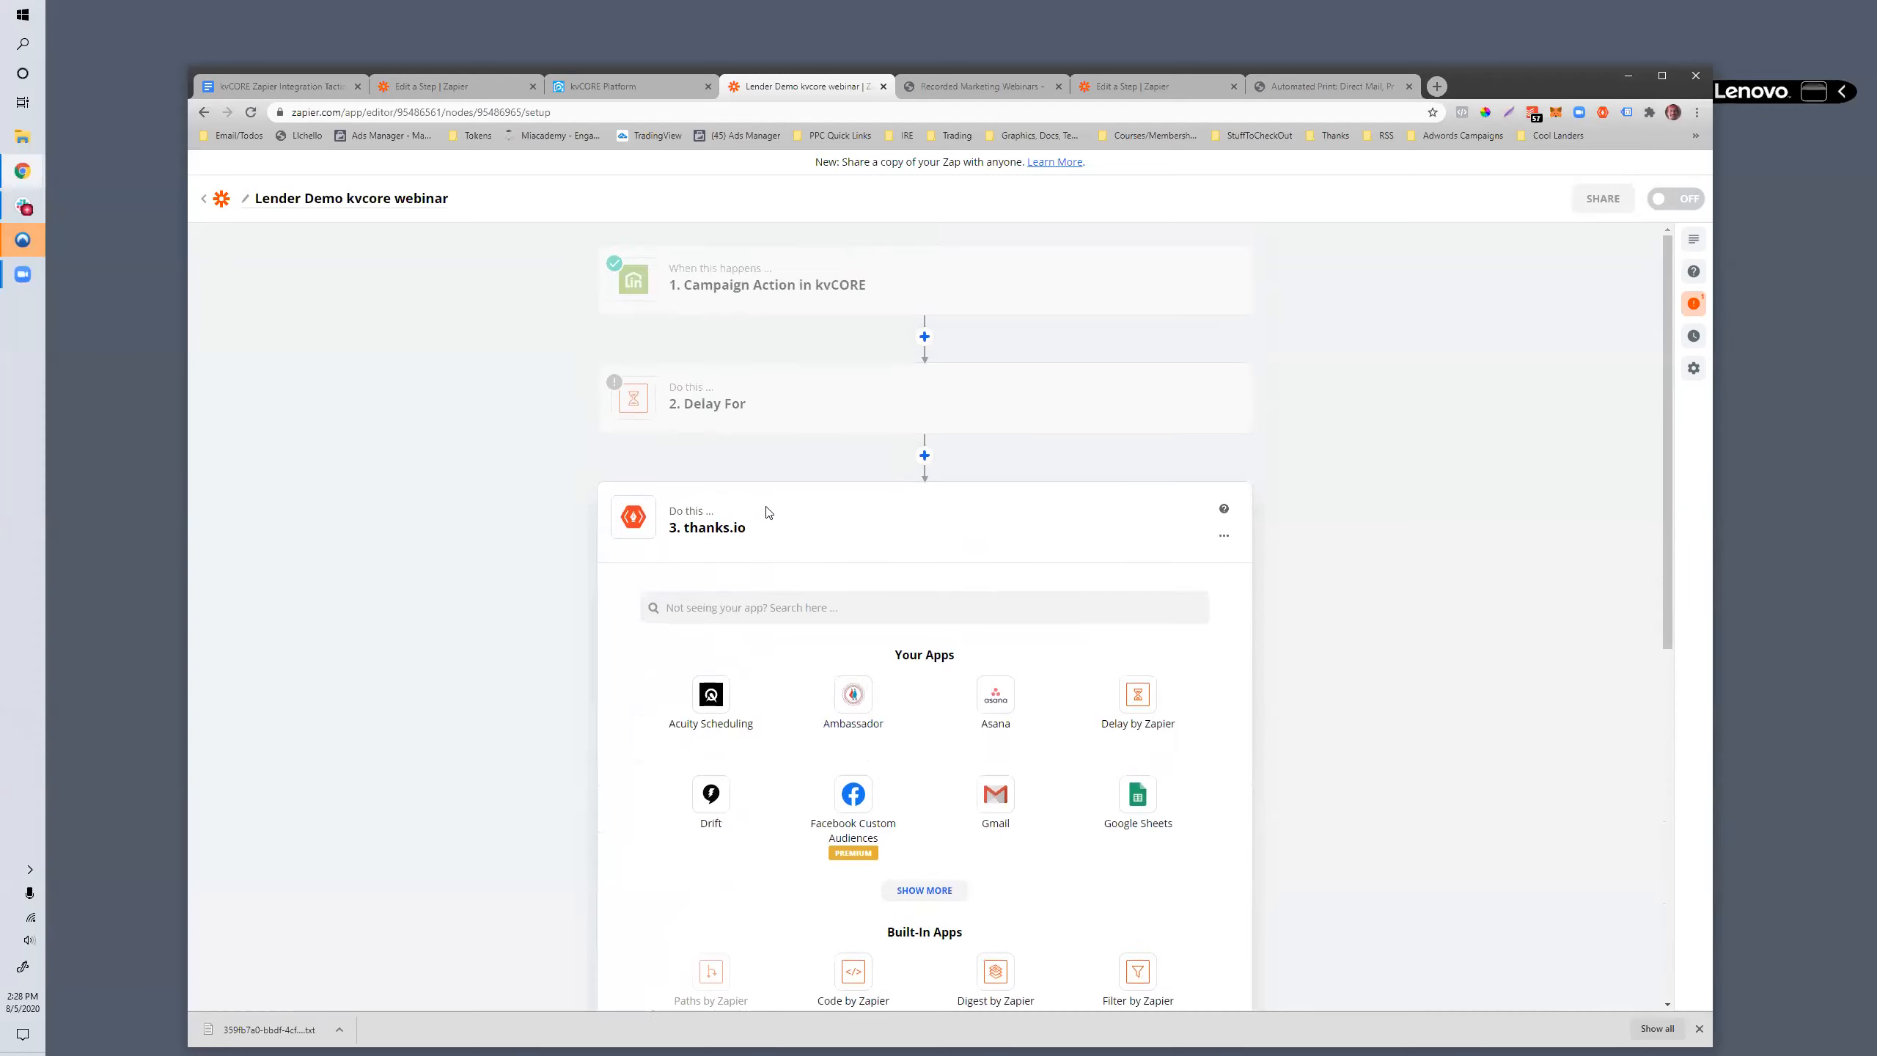
scroll(763, 522, "down", 8)
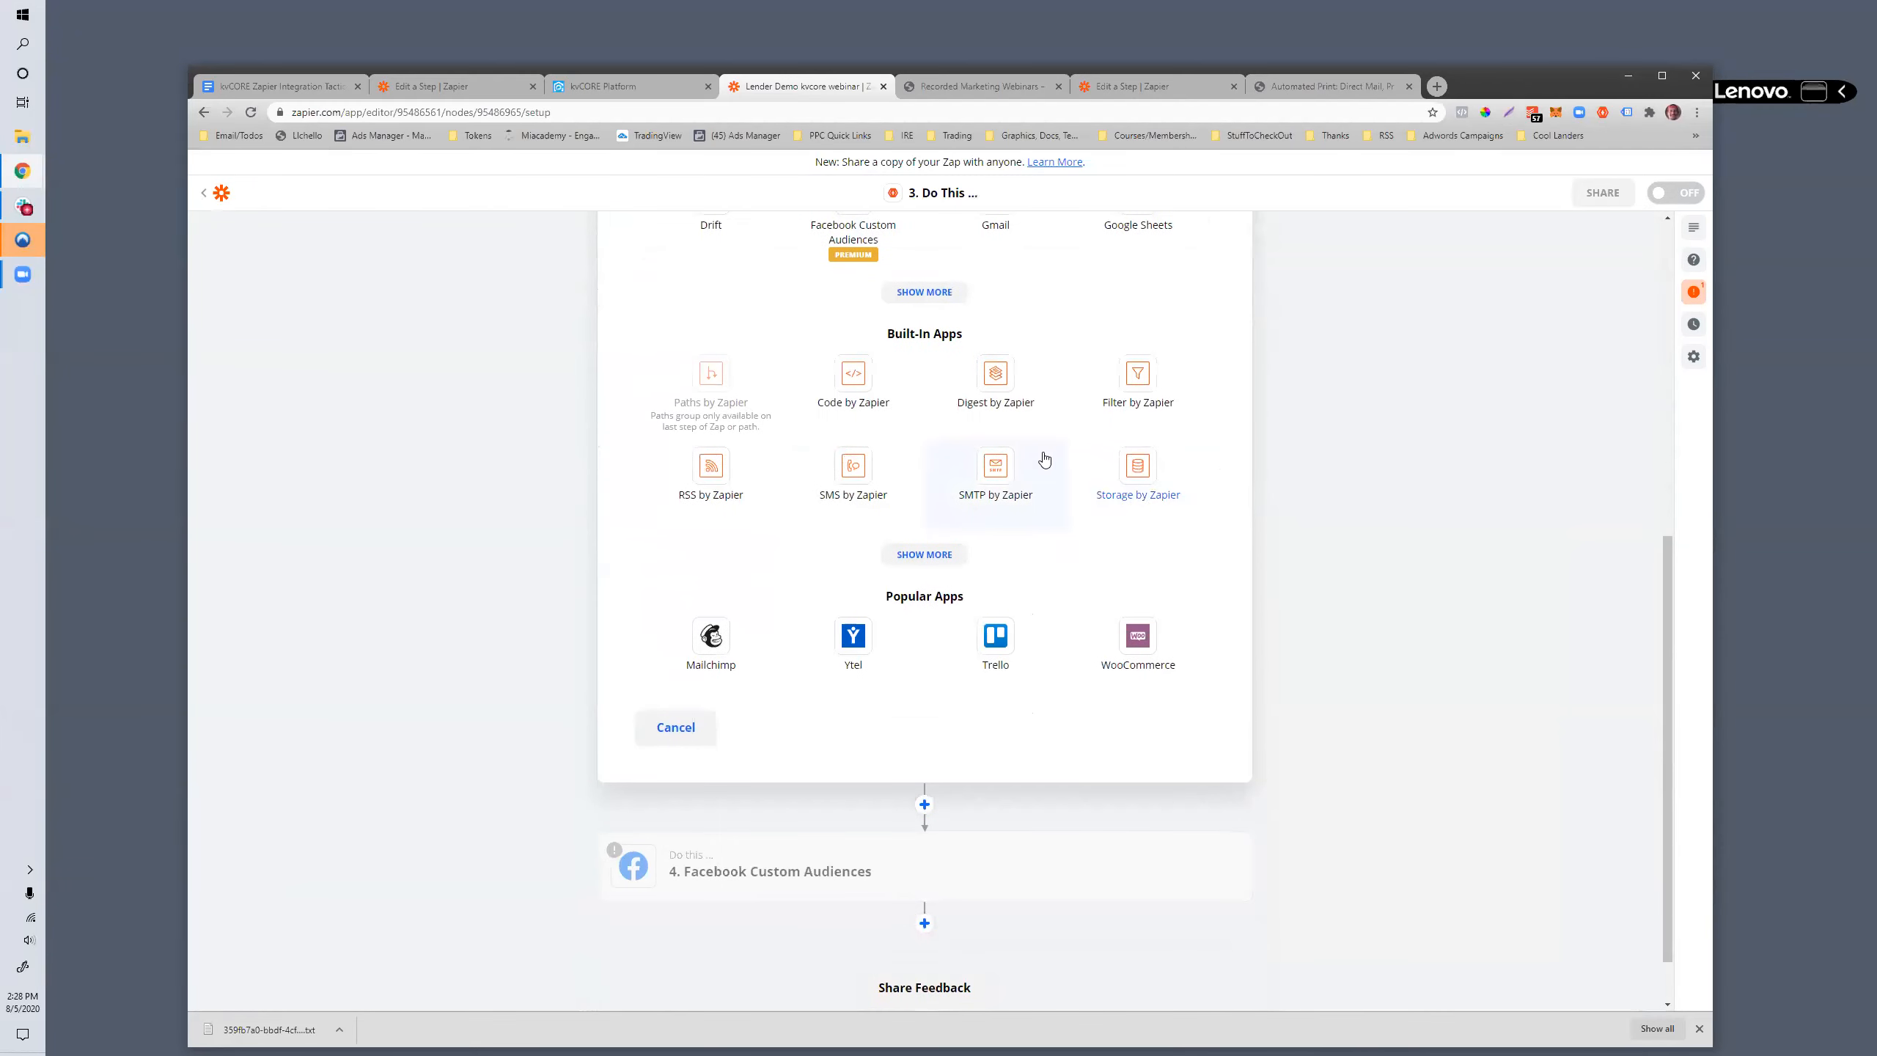
scroll(855, 669, "up", 5)
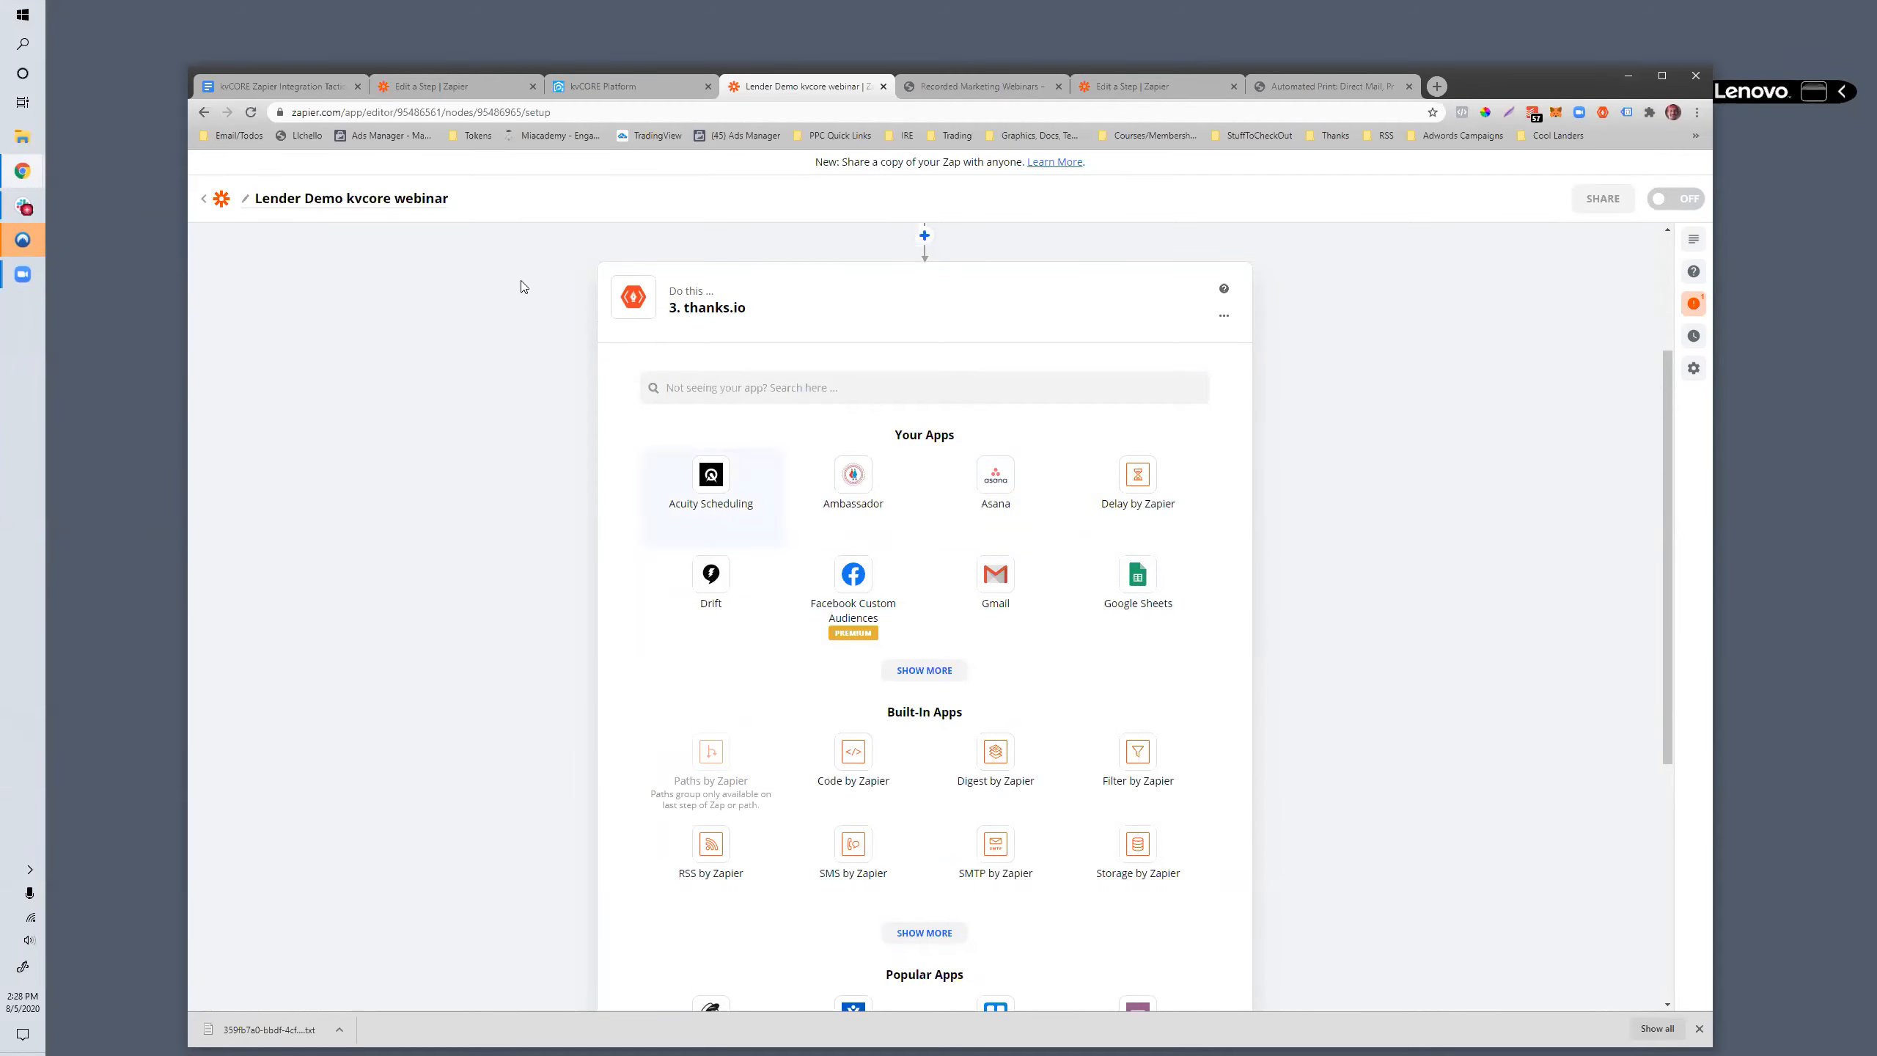
- Switch to the kvCORE Weekly Transactions List campaign and review its campaign actions, including the Day 14 Transactions text
left_click(614, 85)
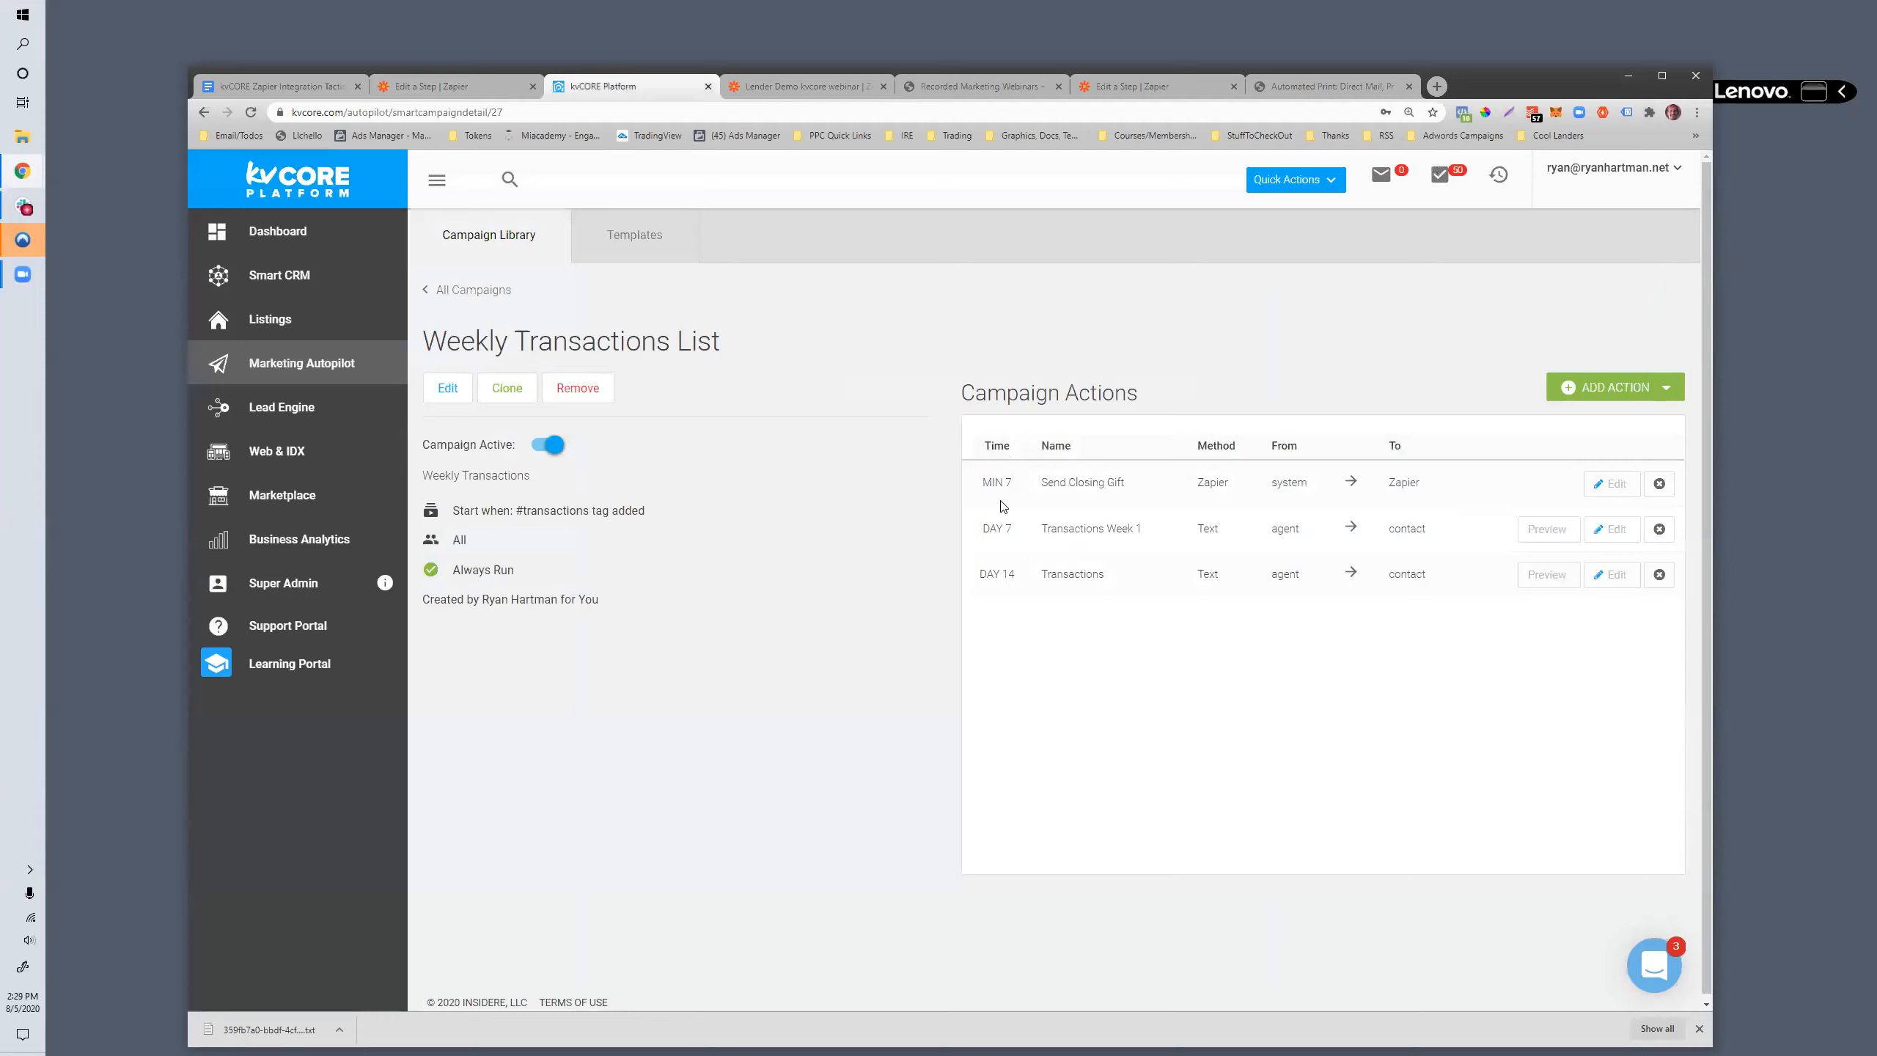
left_click_drag(964, 392, 1157, 399)
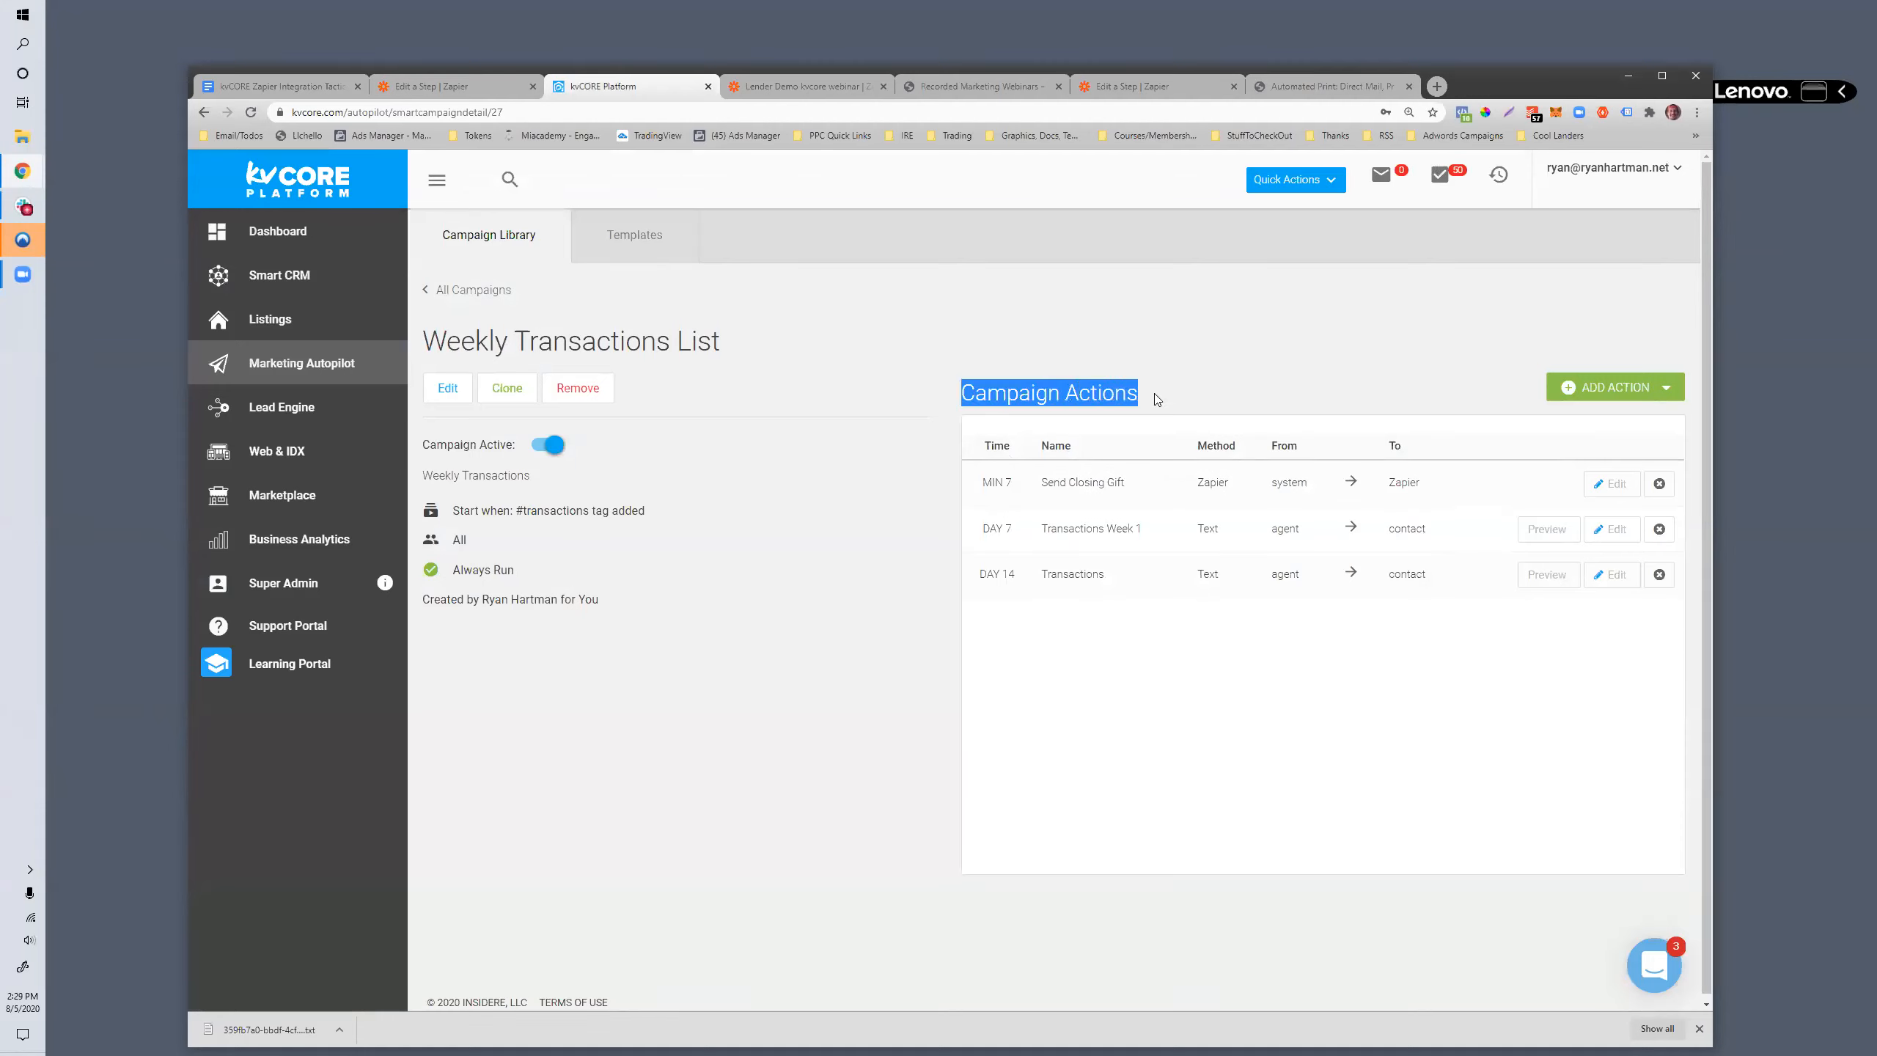
left_click_drag(1045, 575, 1609, 577)
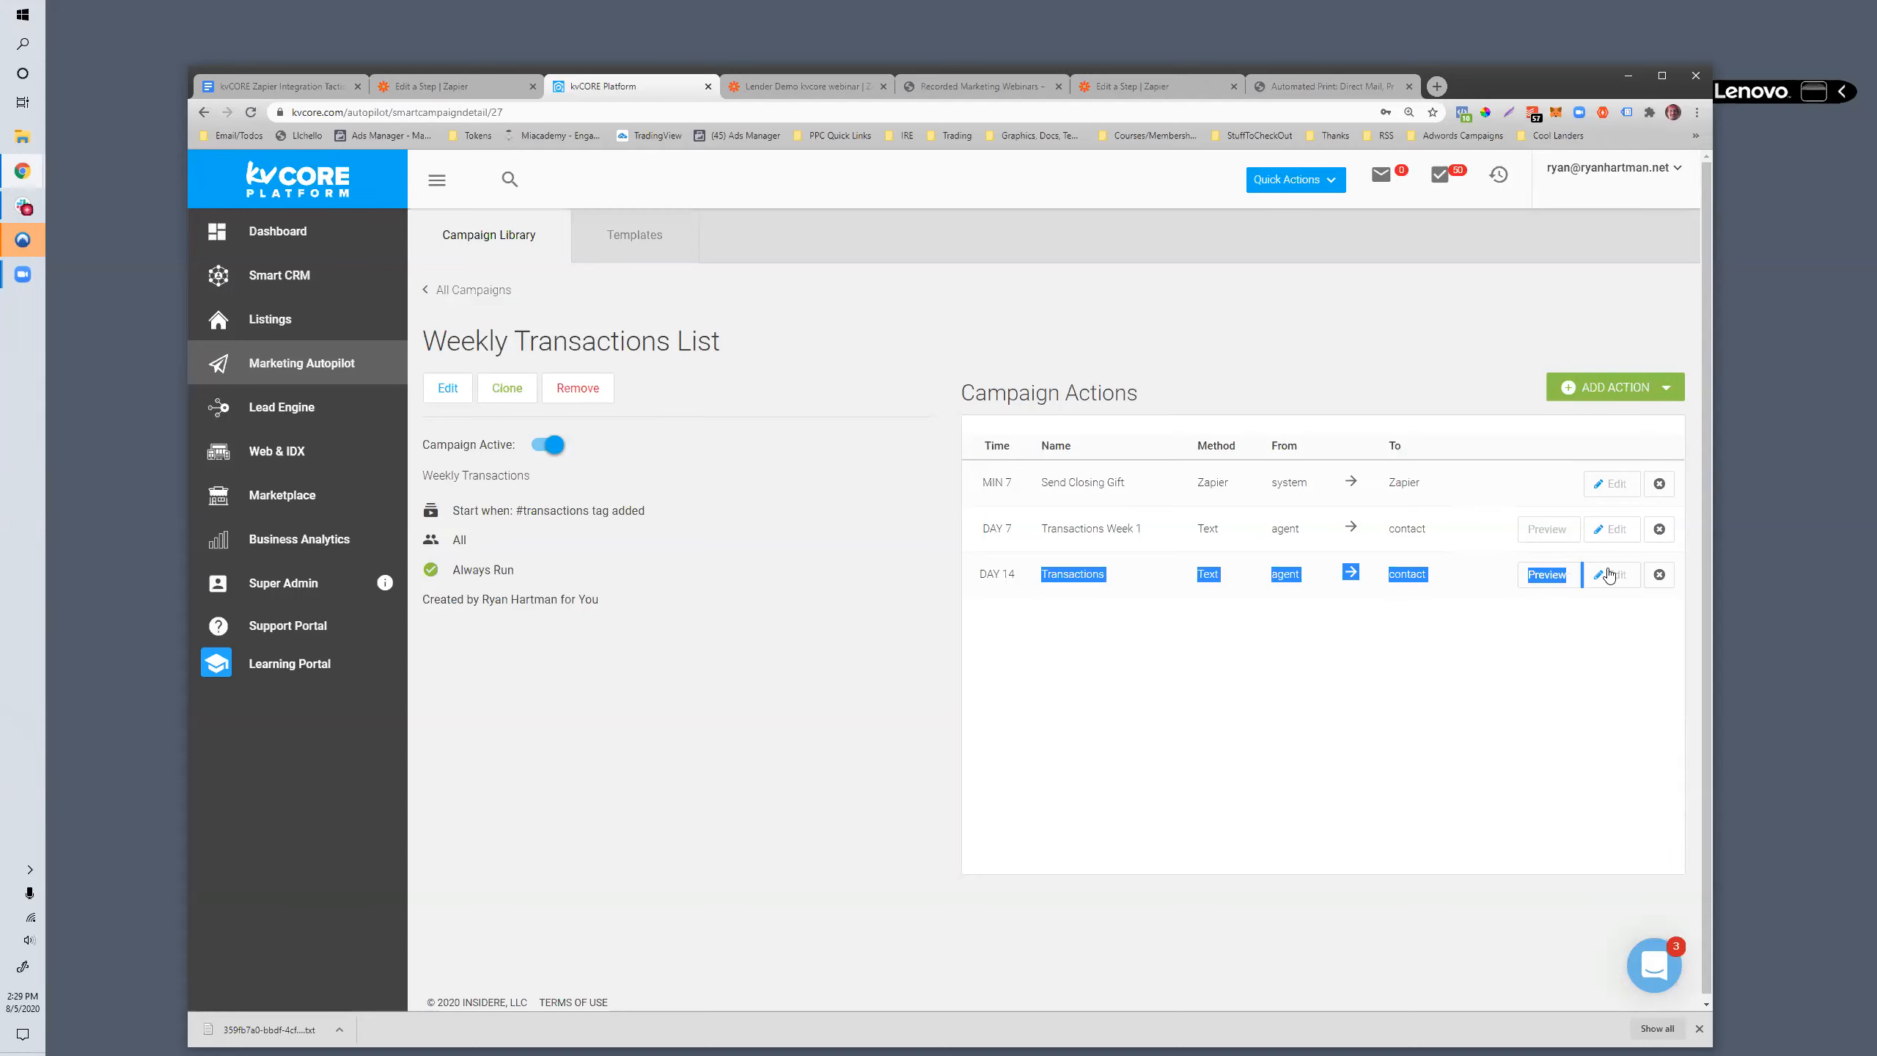
left_click(1062, 647)
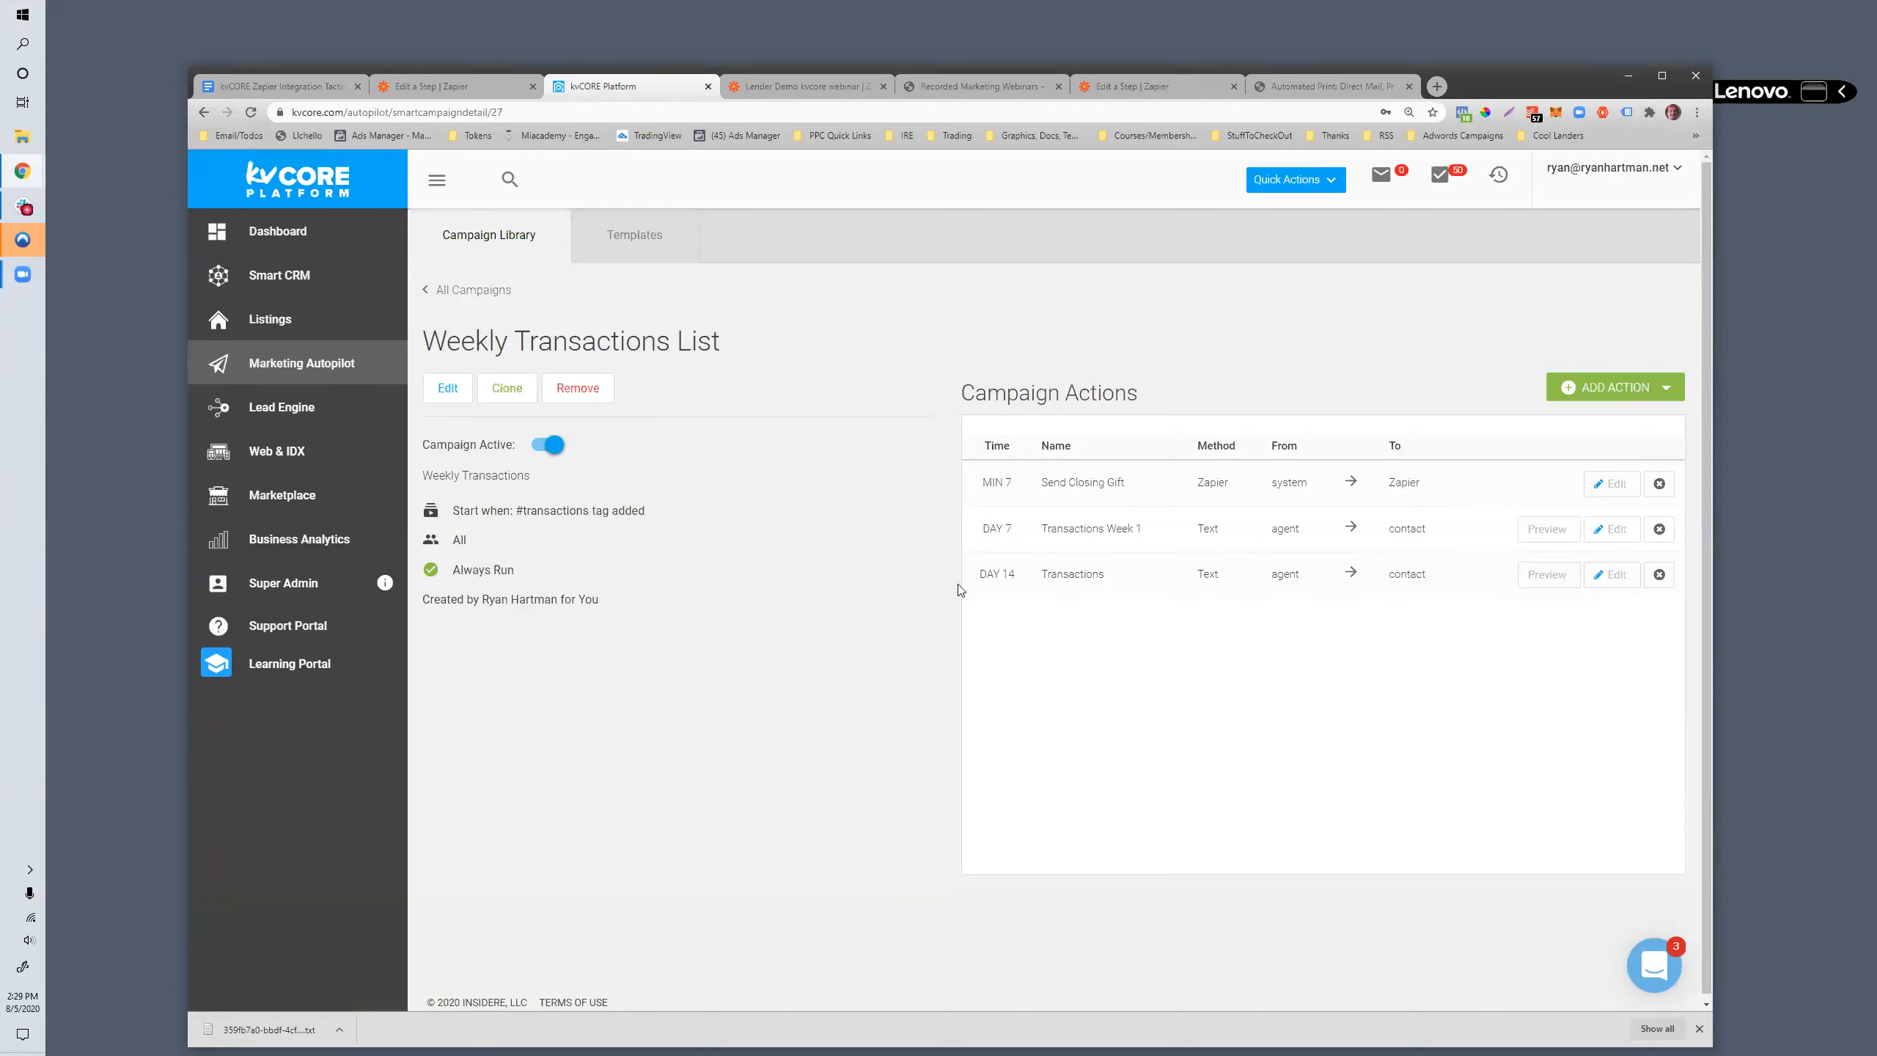
left_click_drag(981, 579, 1284, 576)
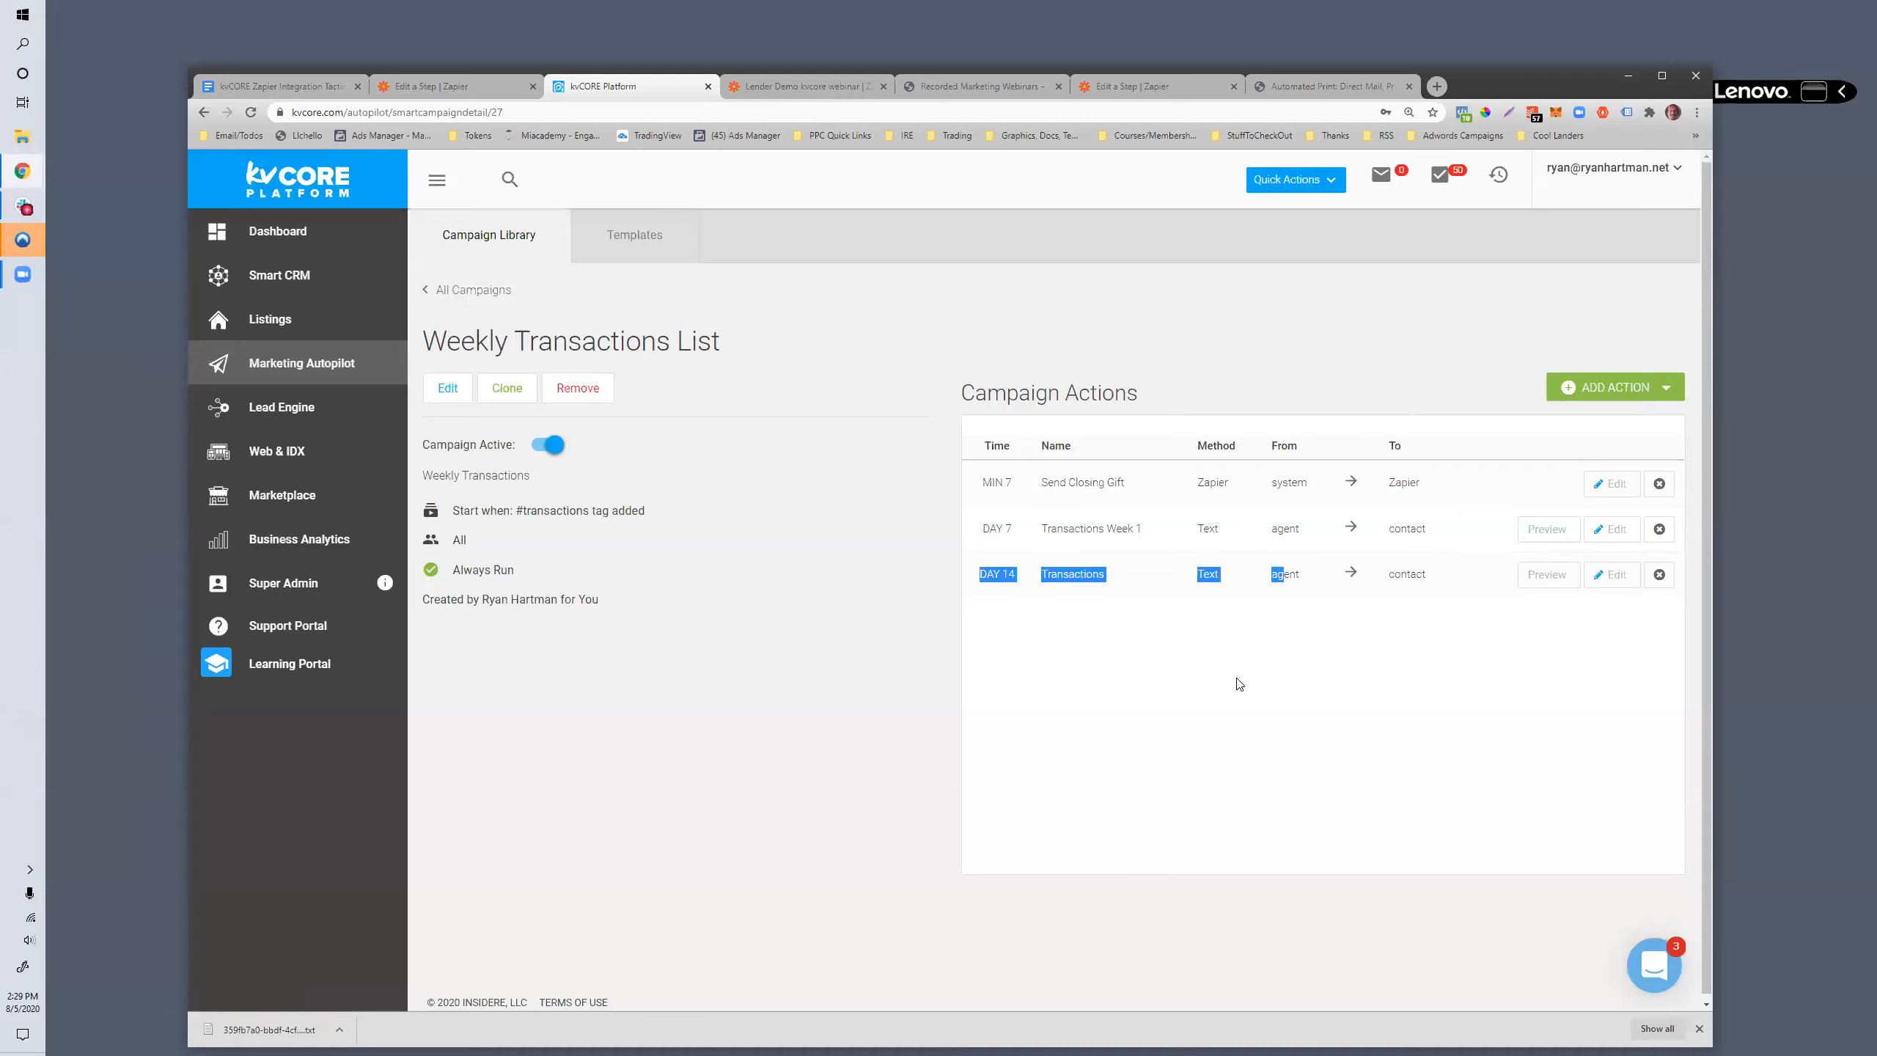
left_click(1174, 668)
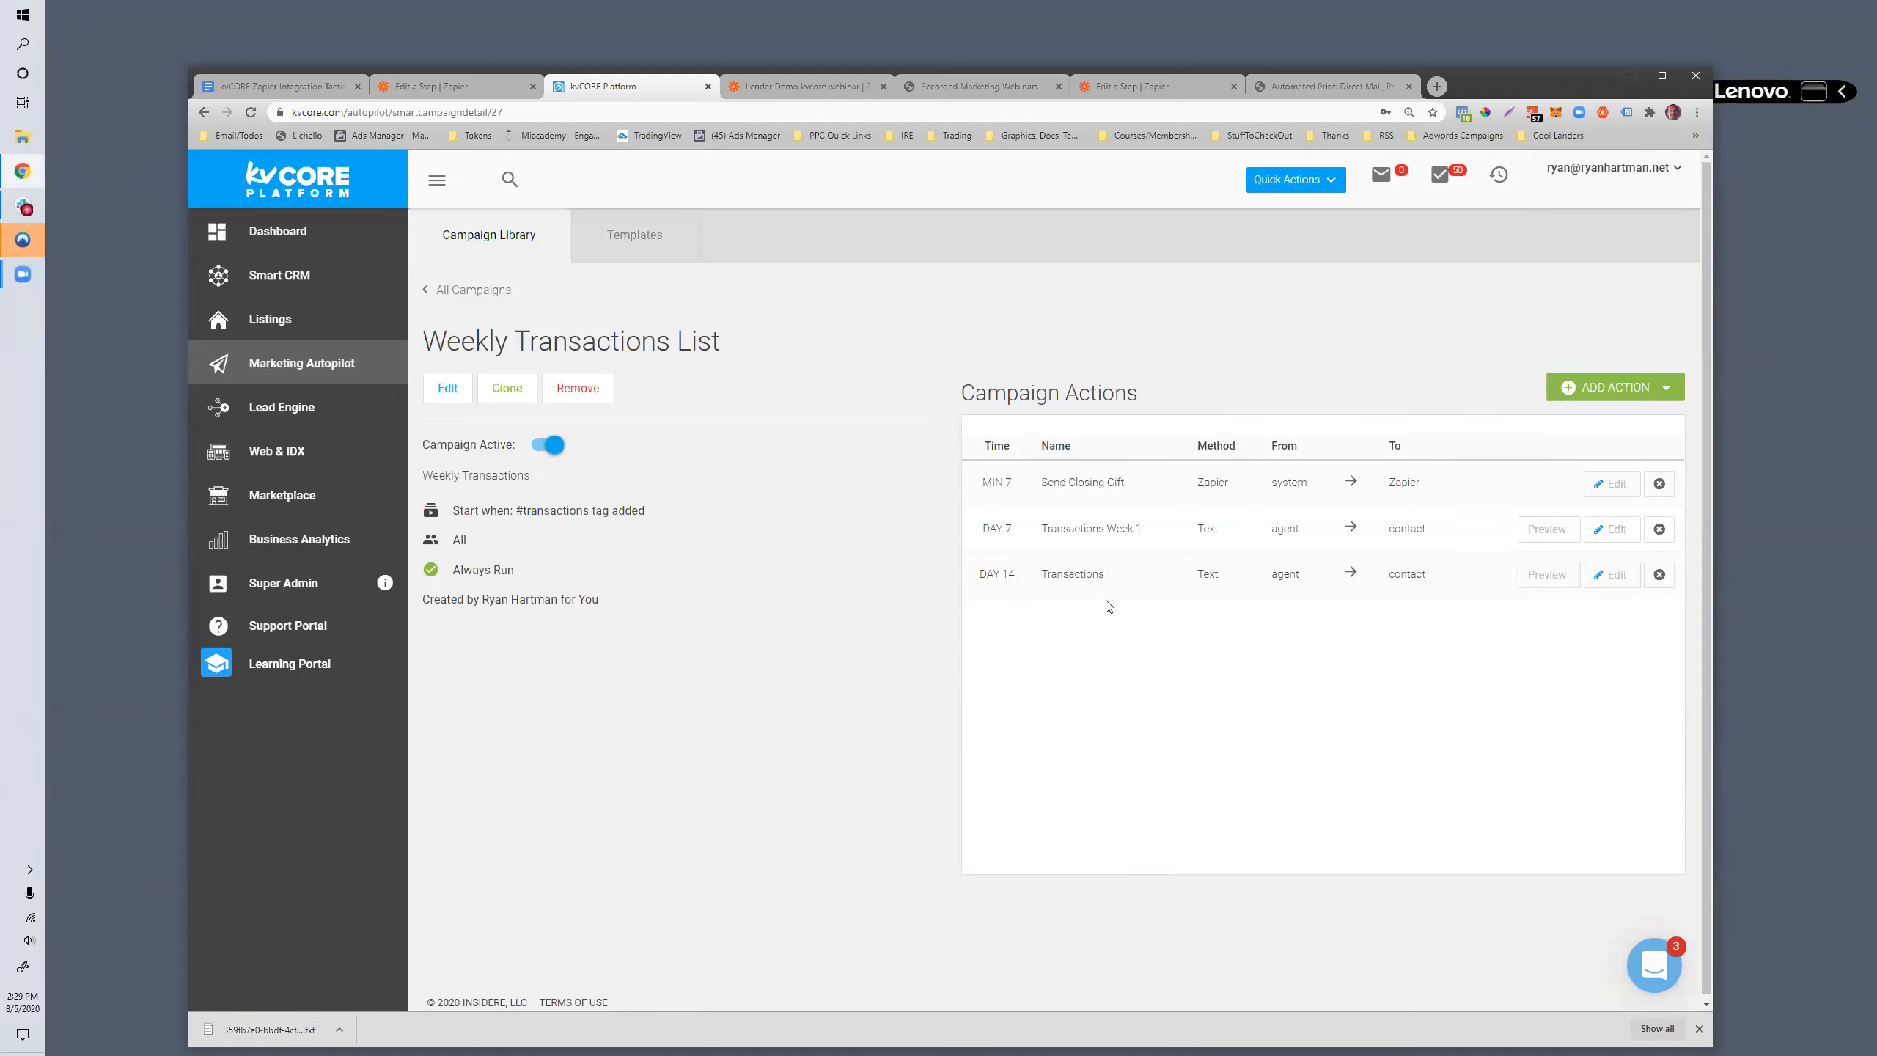
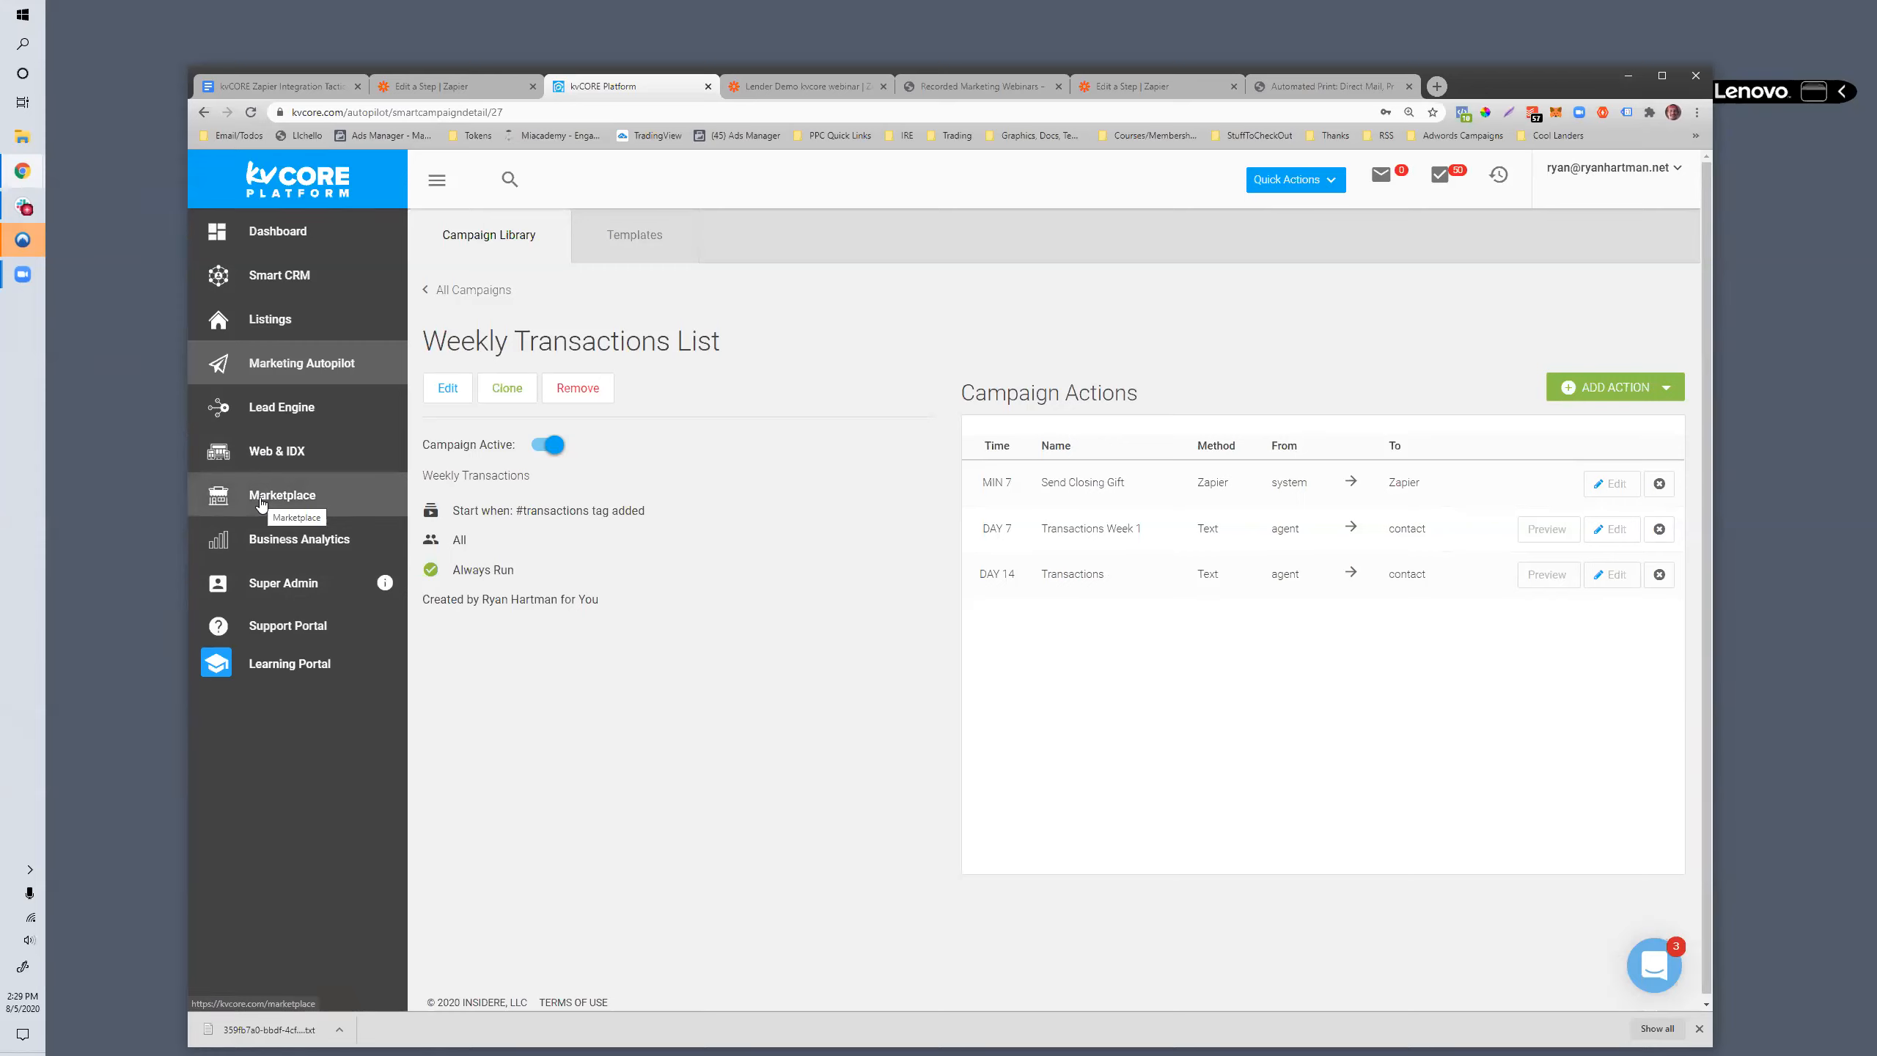
- Check the action types that can be added to the Weekly Transactions List campaign and browse the email templates
left_click(1654, 391)
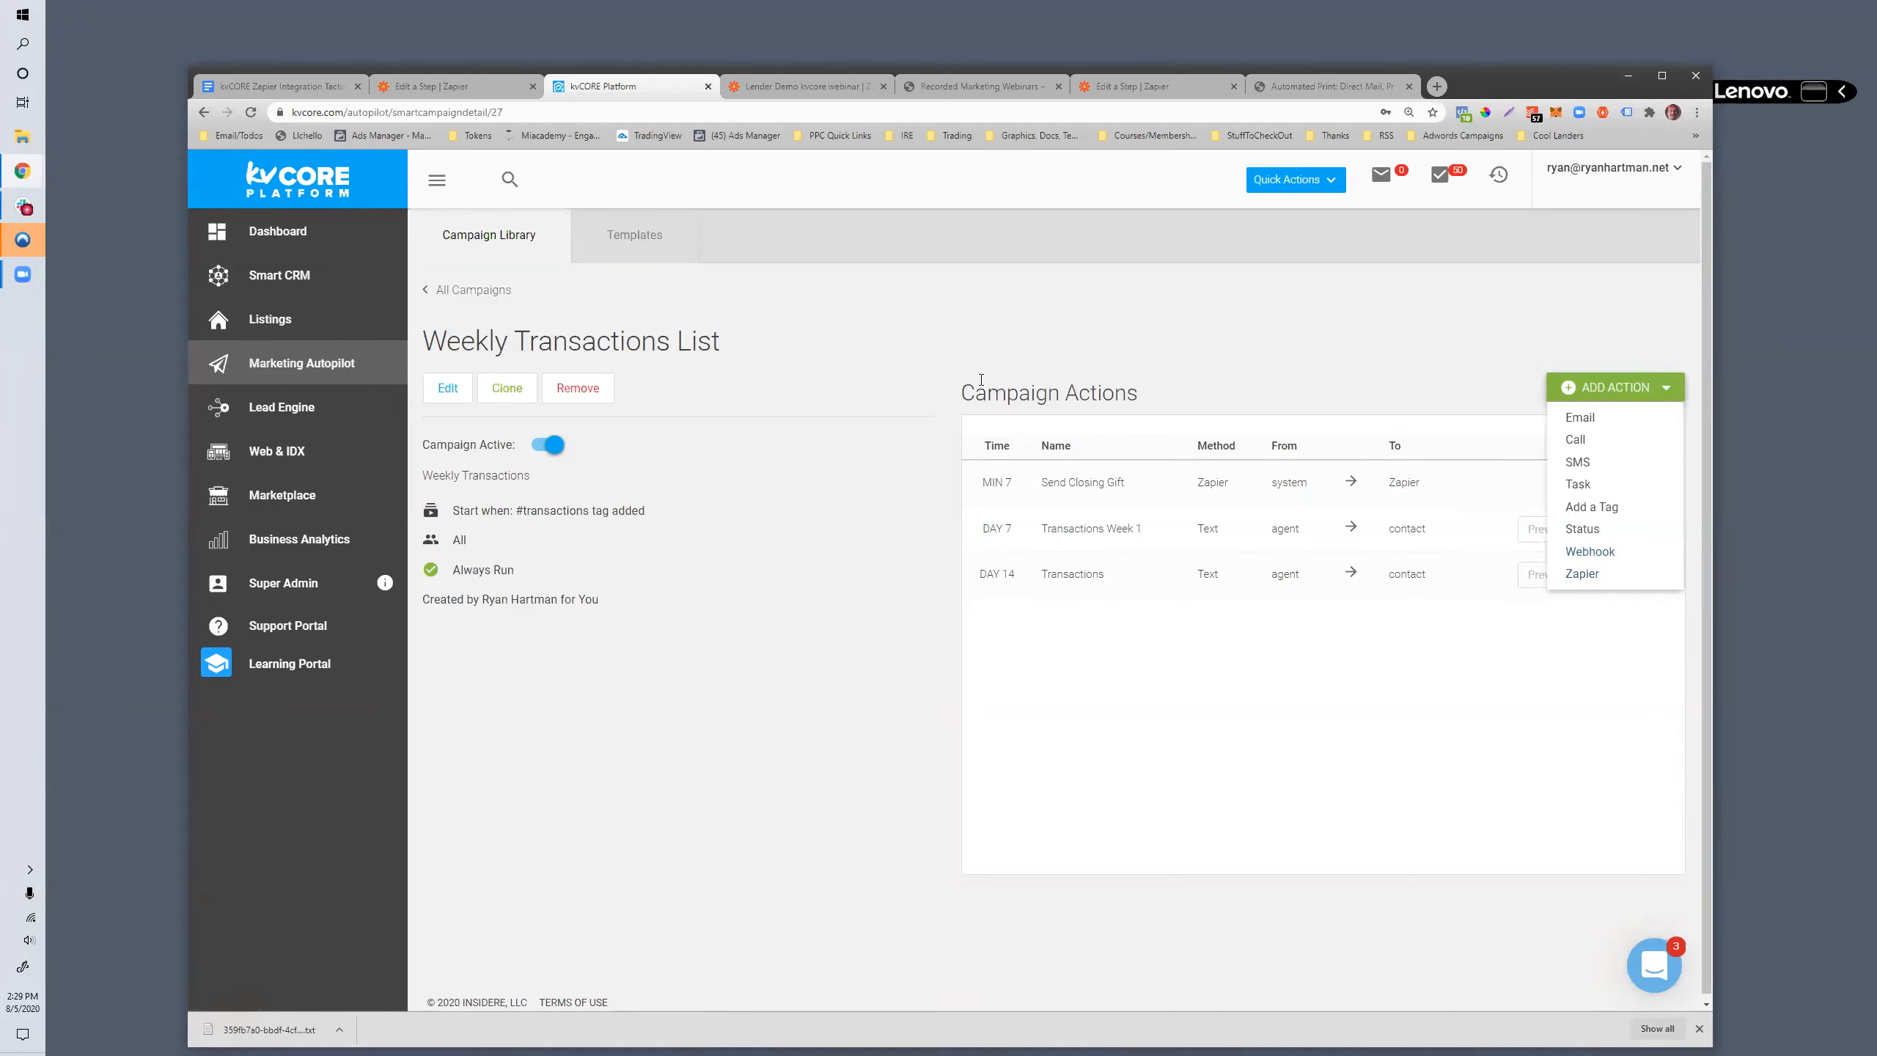
left_click(903, 326)
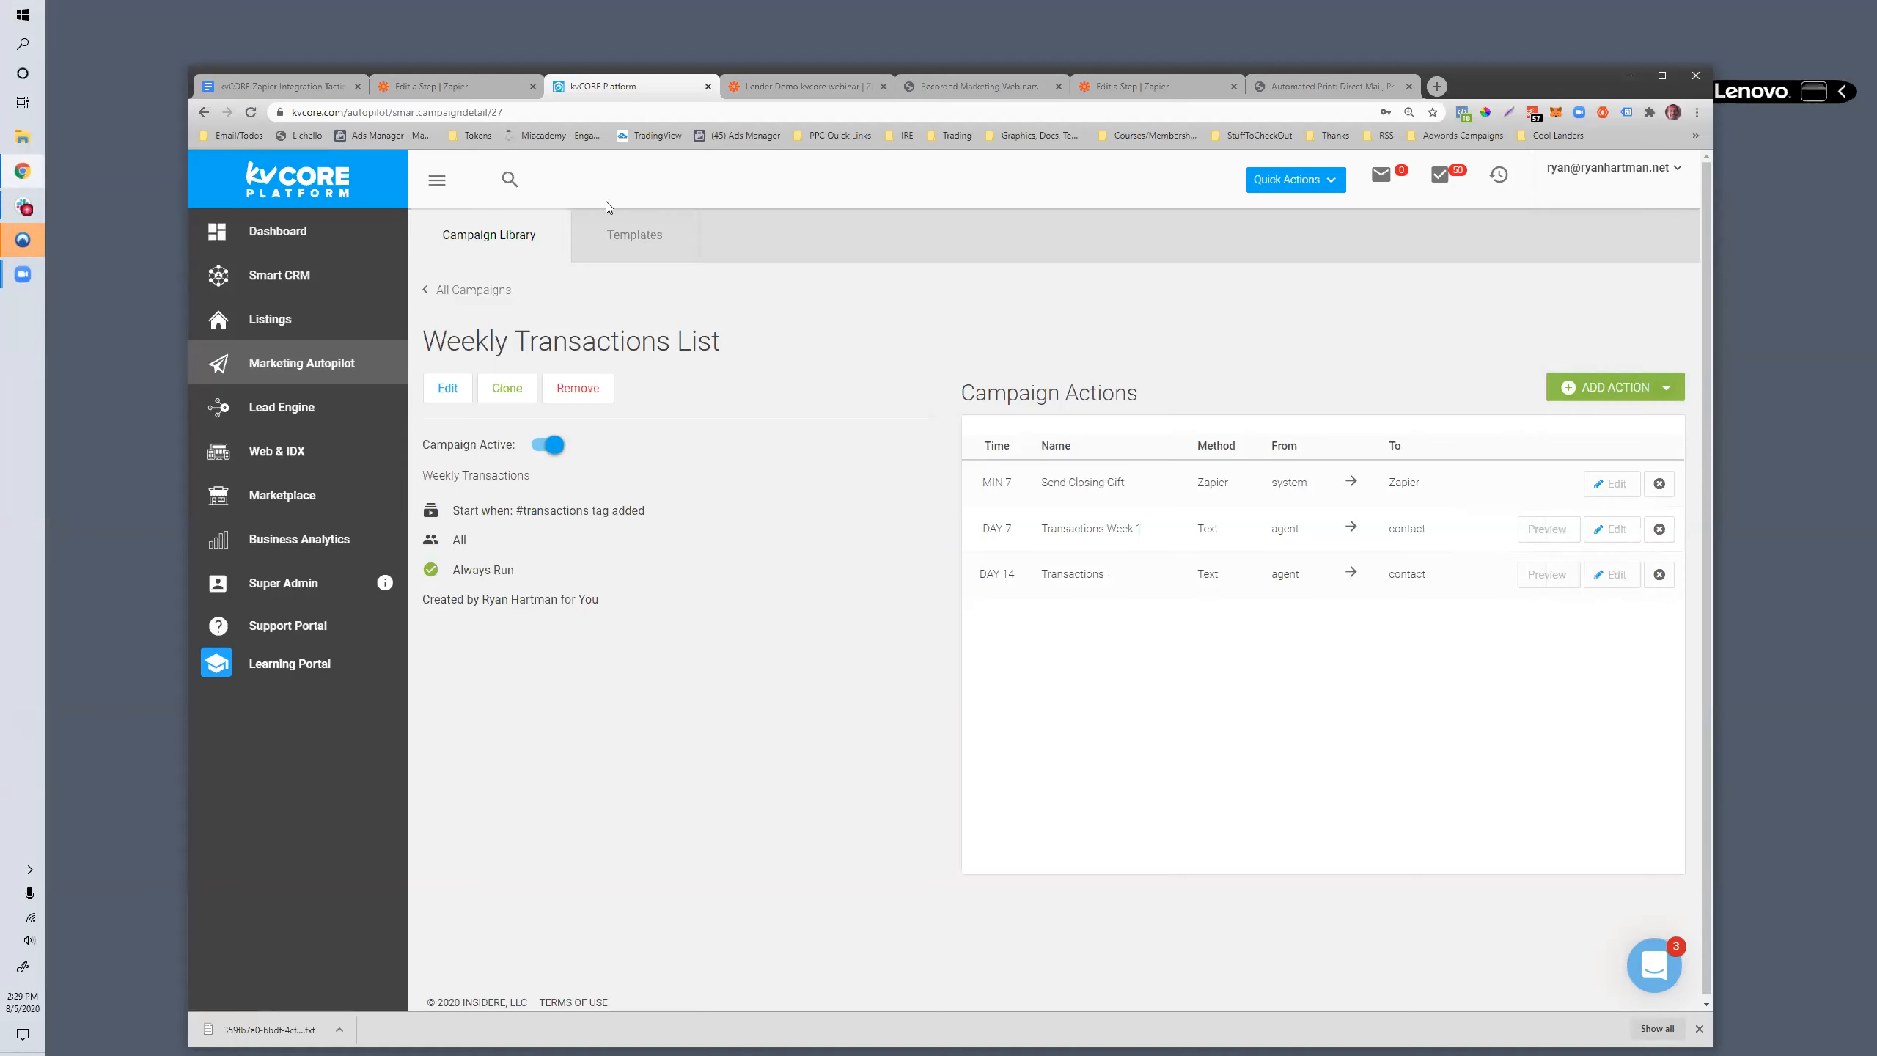
left_click(625, 248)
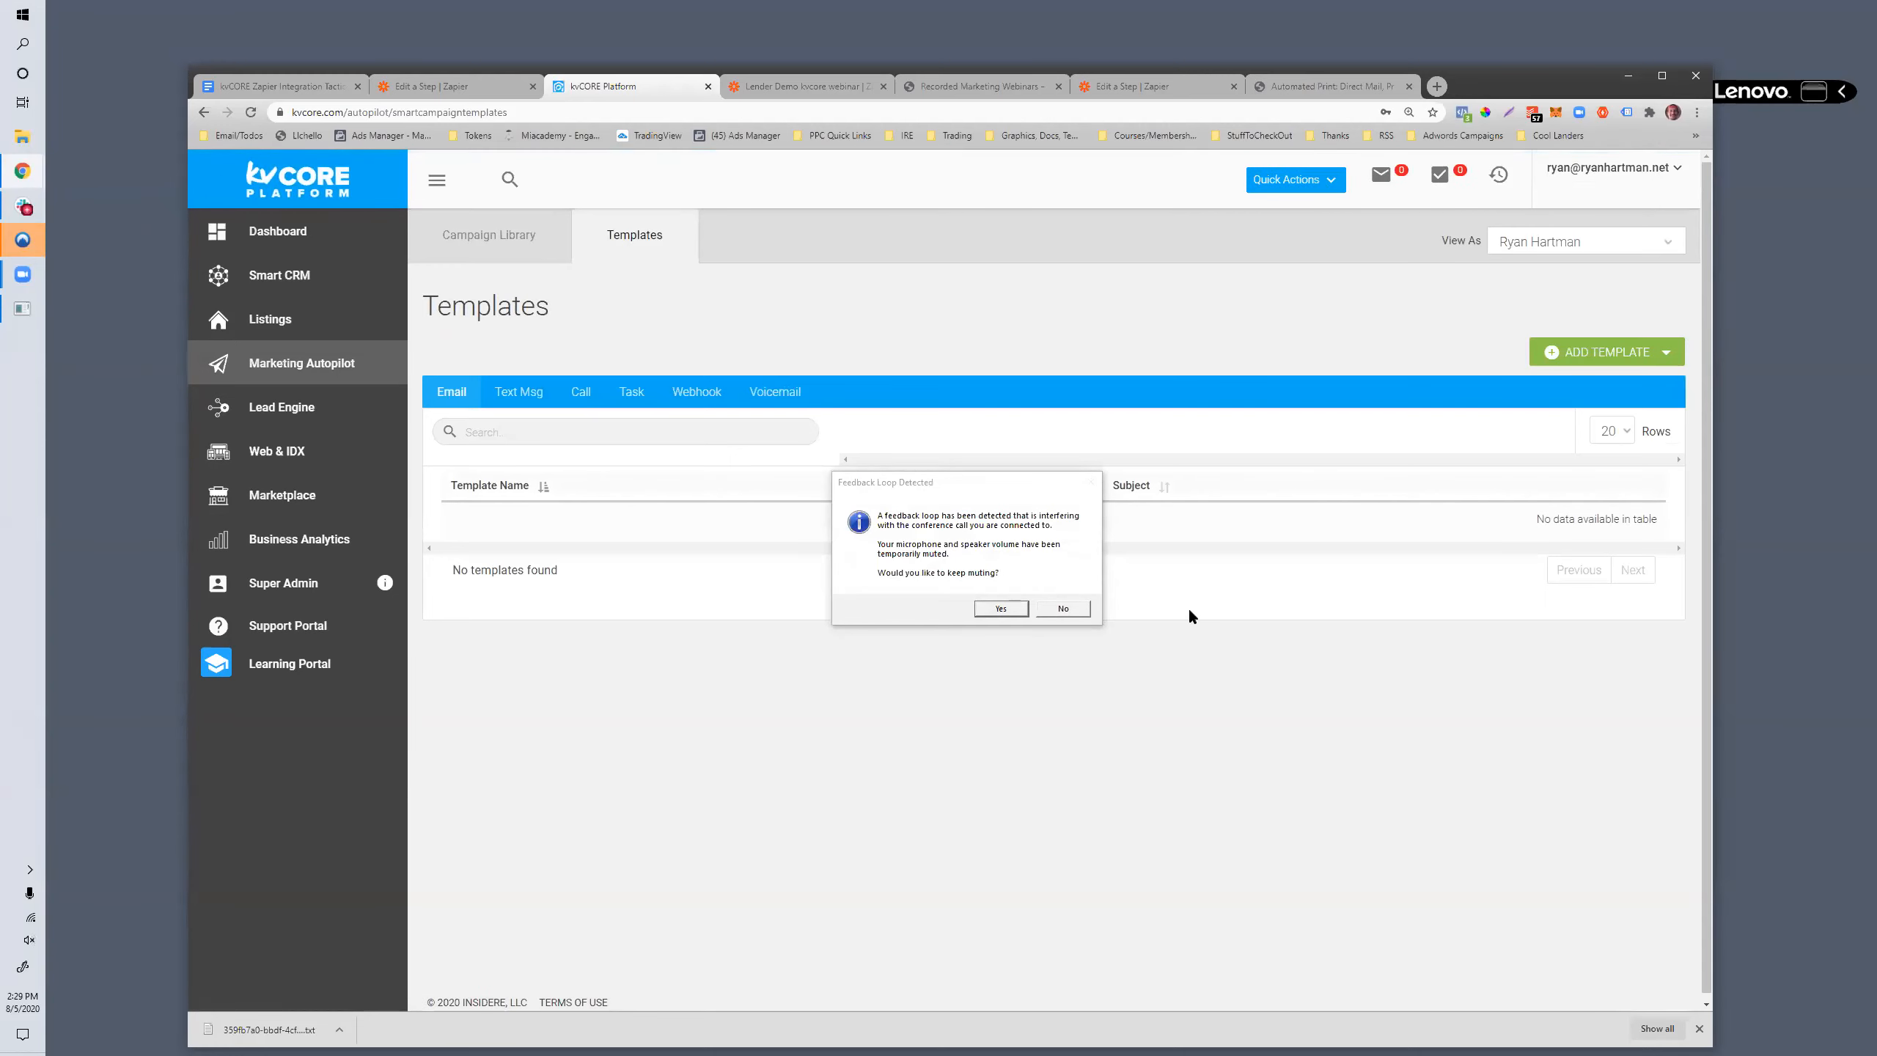
left_click(1063, 608)
scroll(843, 368, "down", 6)
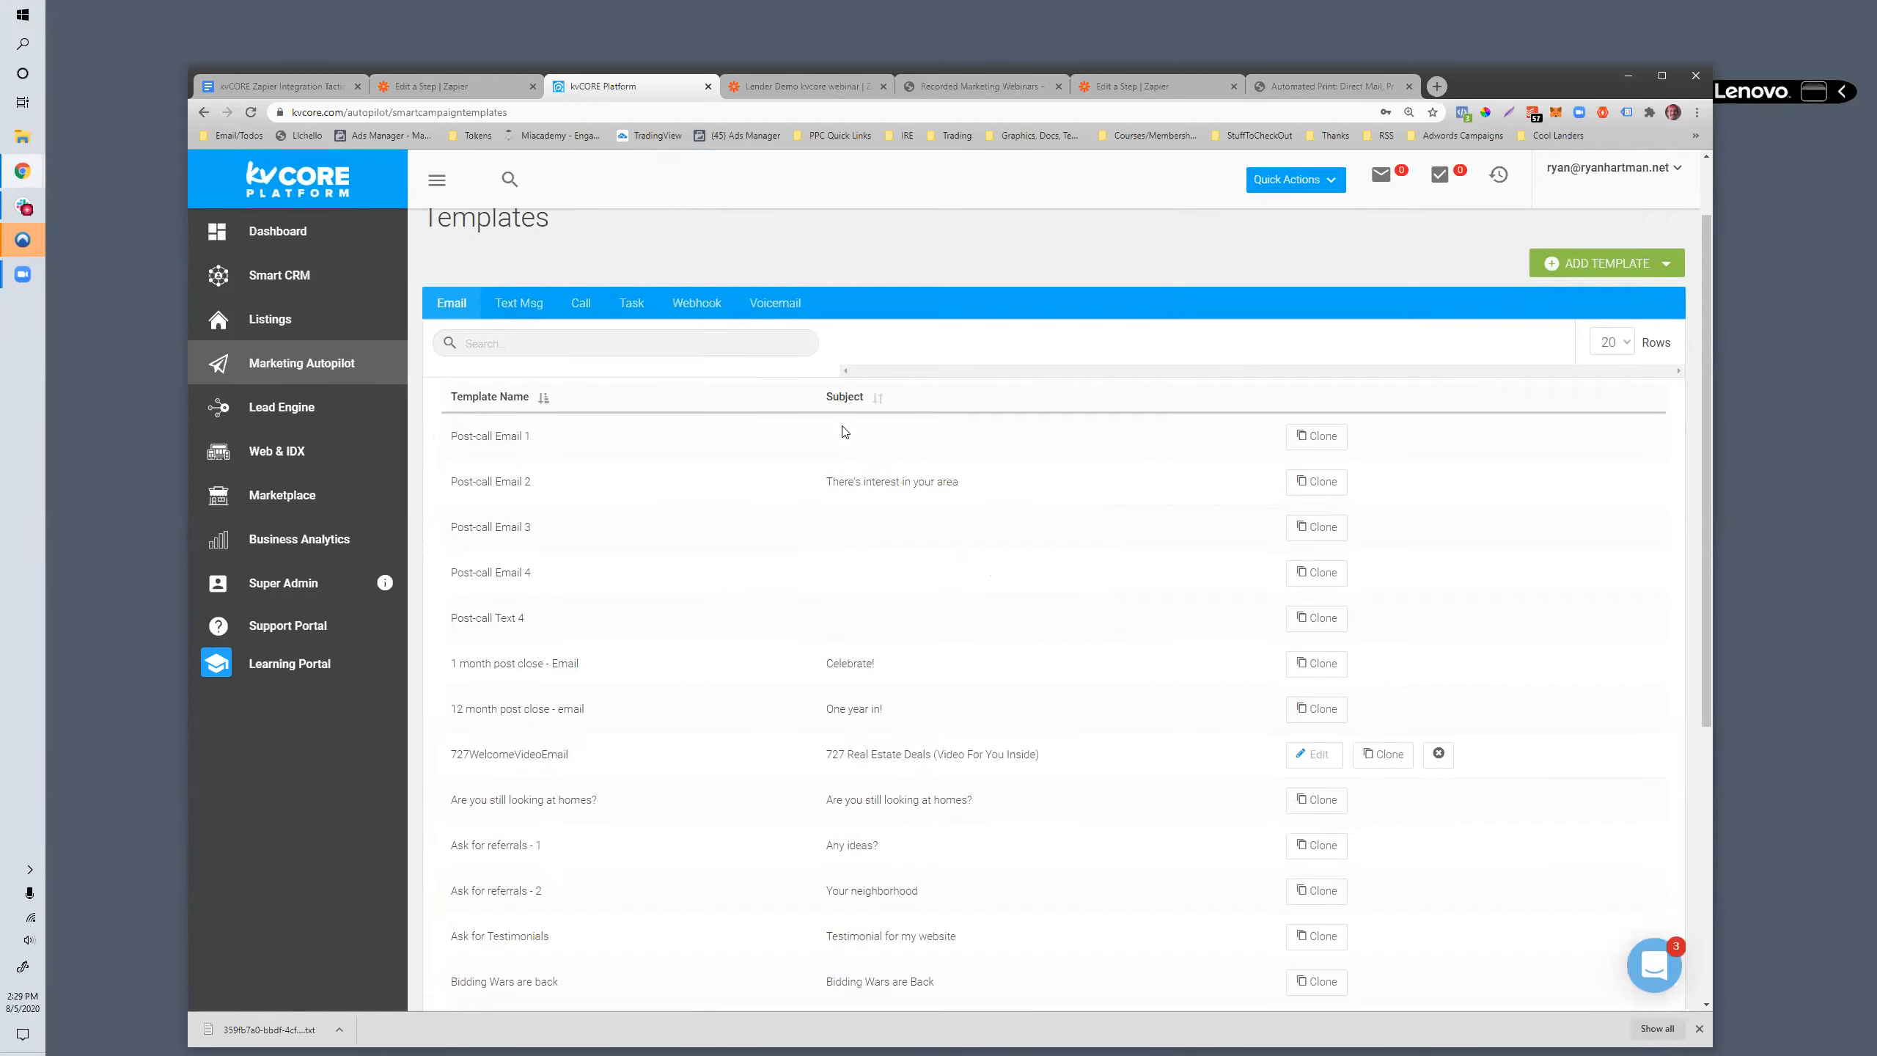
scroll(821, 463, "up", 6)
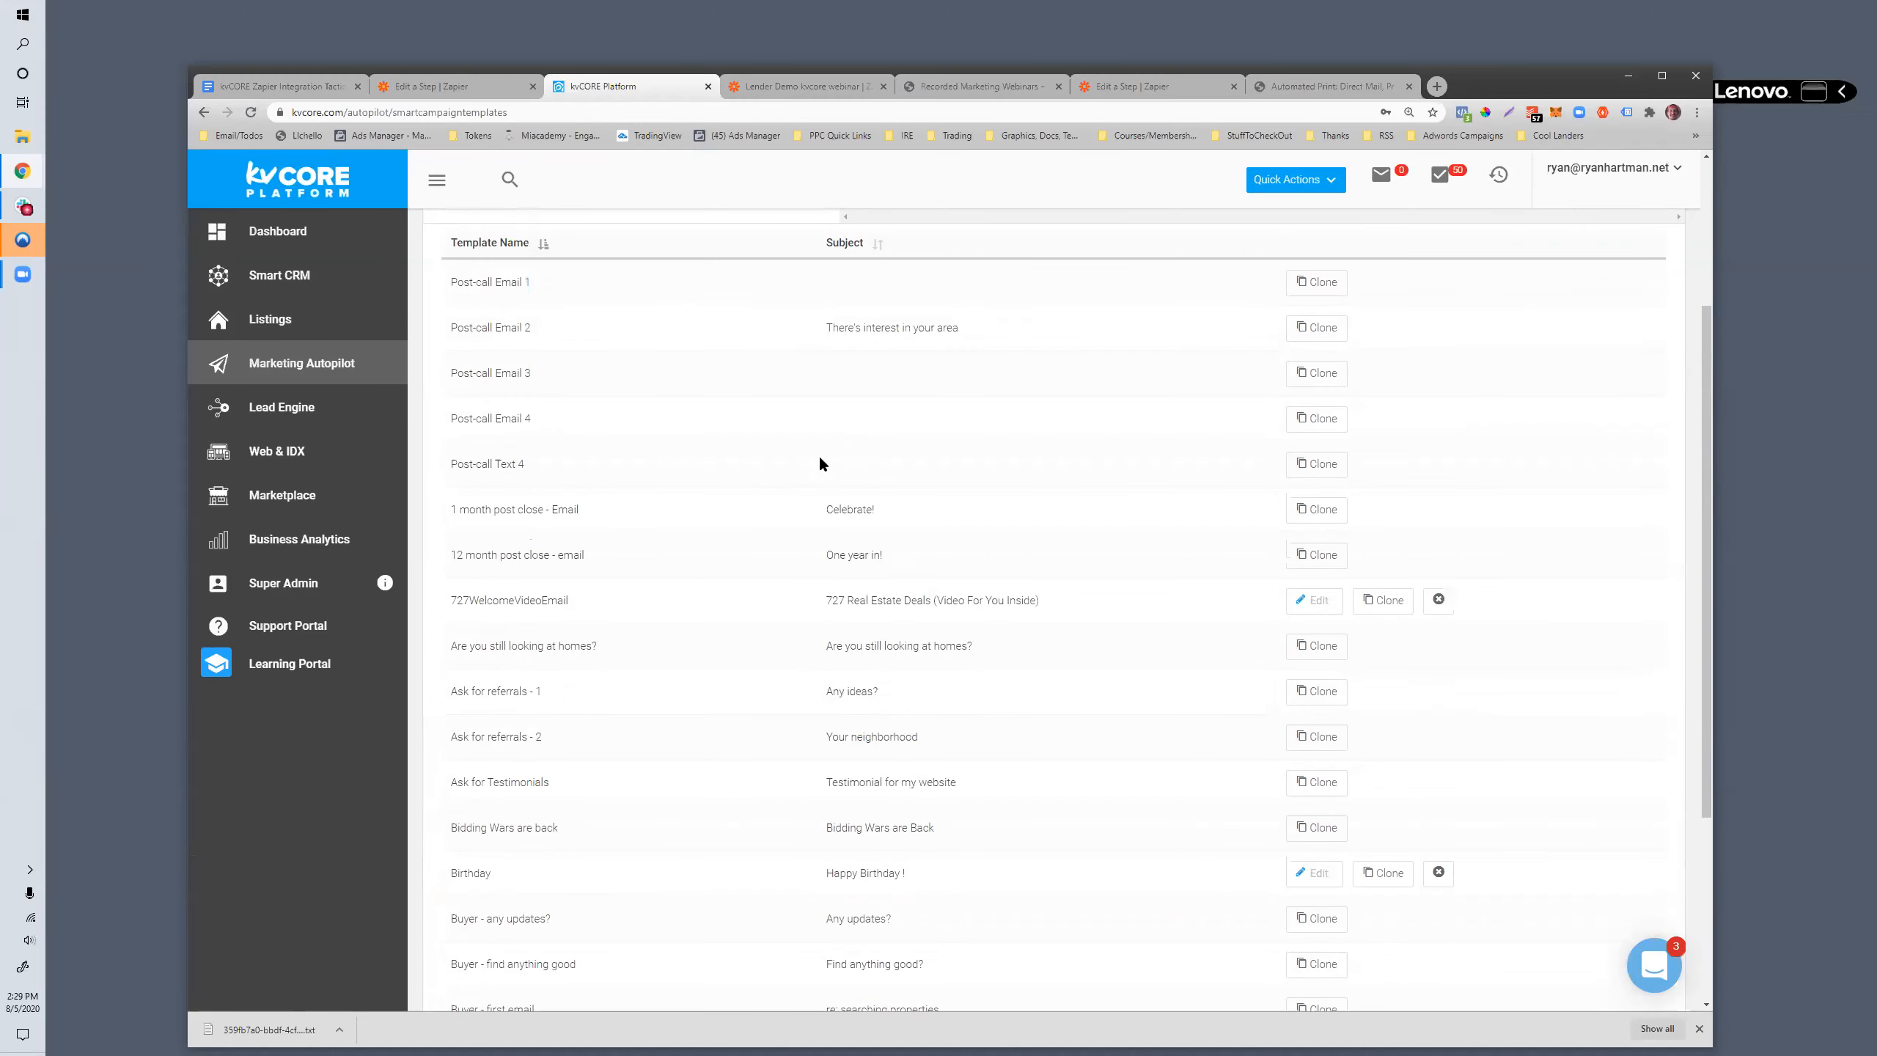
scroll(839, 455, "down", 4)
scroll(853, 481, "down", 3)
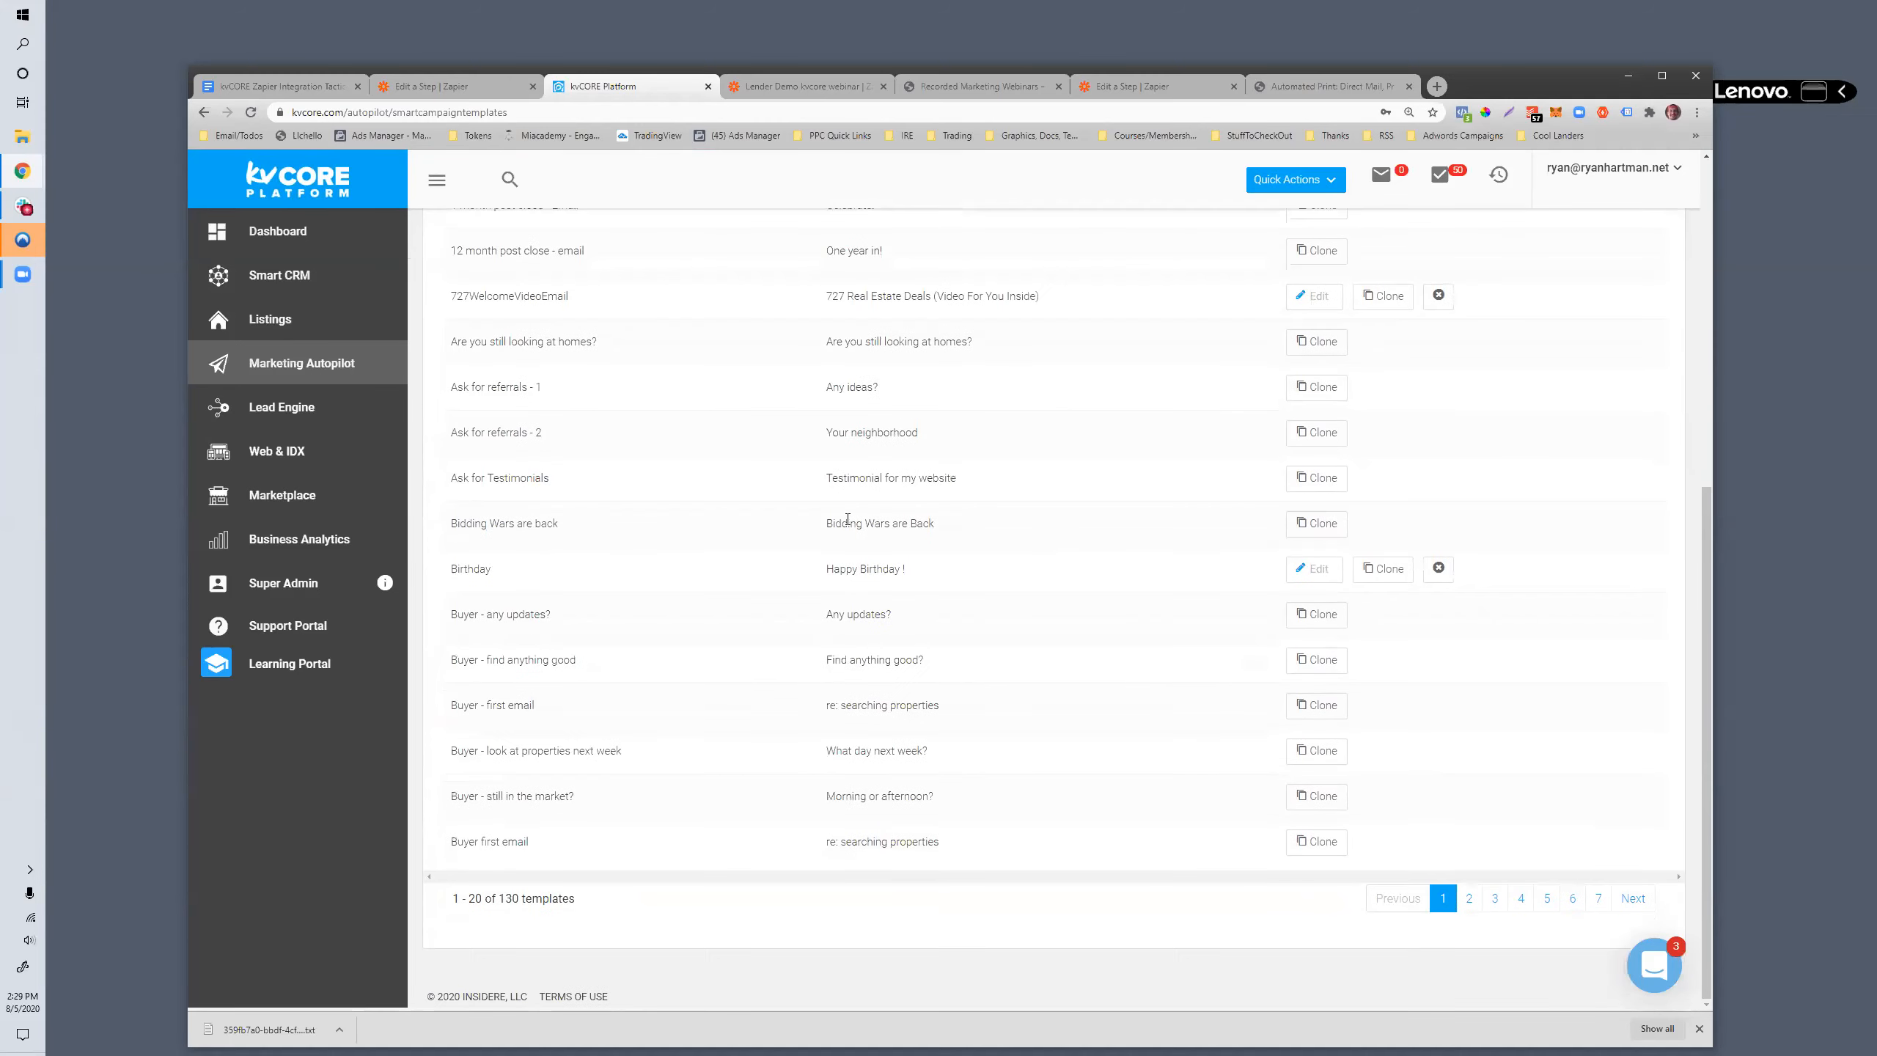
scroll(549, 524, "up", 7)
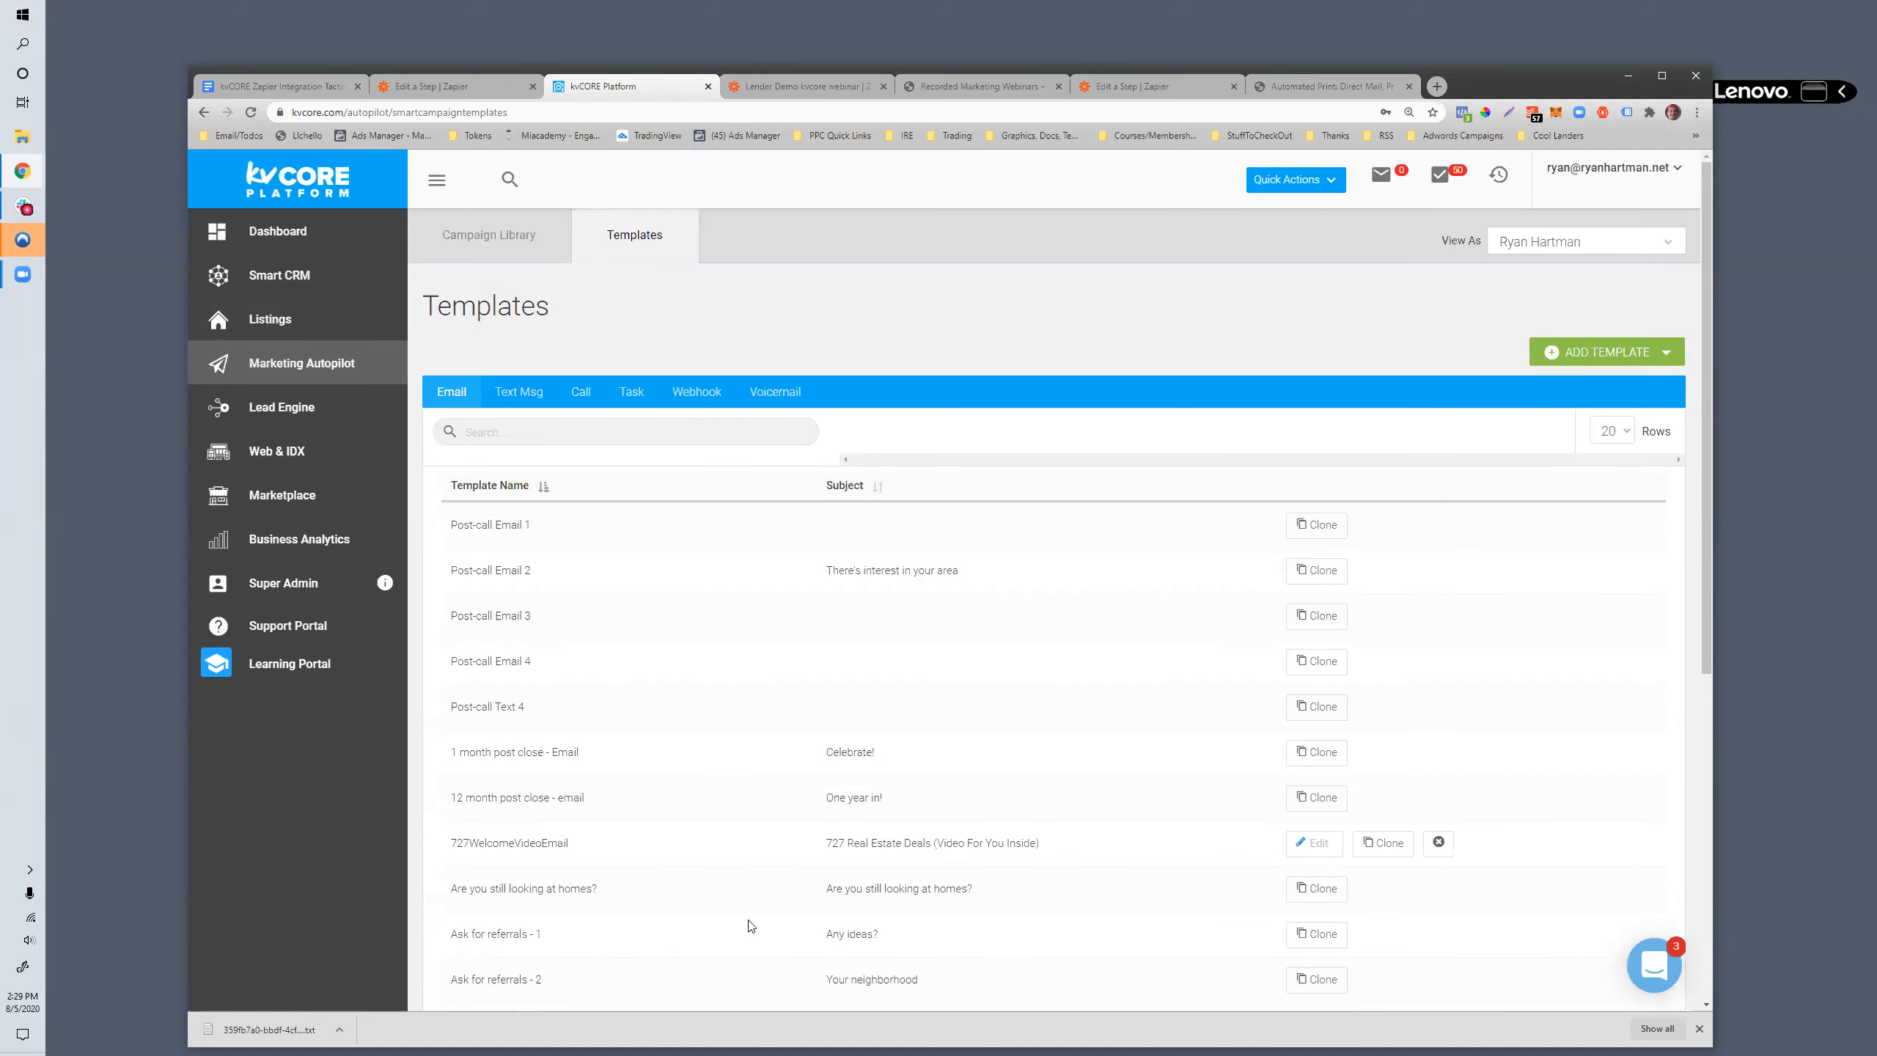
scroll(1047, 533, "down", 3)
scroll(708, 294, "up", 3)
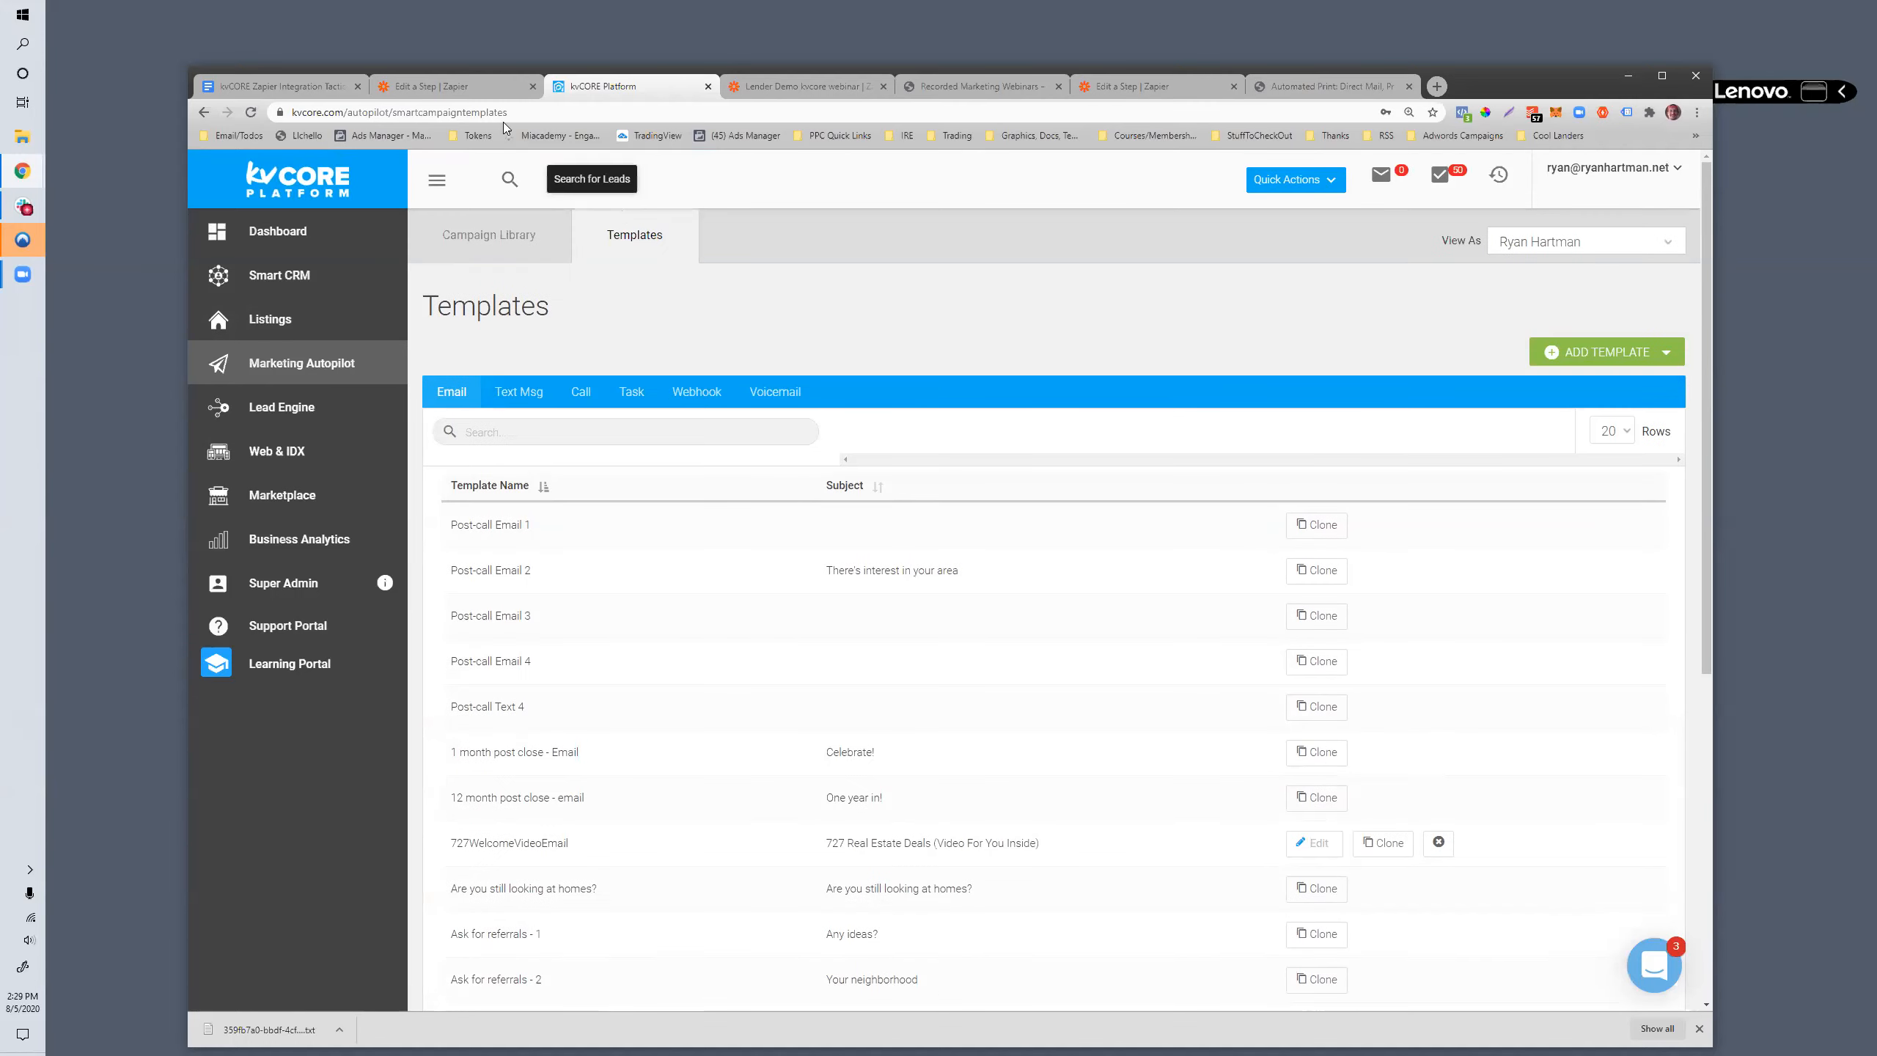
- Switch to the kvCORE Zapier Integration Tactics document in Google Docs and highlight the closing bullets about Smart Campaigns zaps and Facebook lead forms
left_click(468, 88)
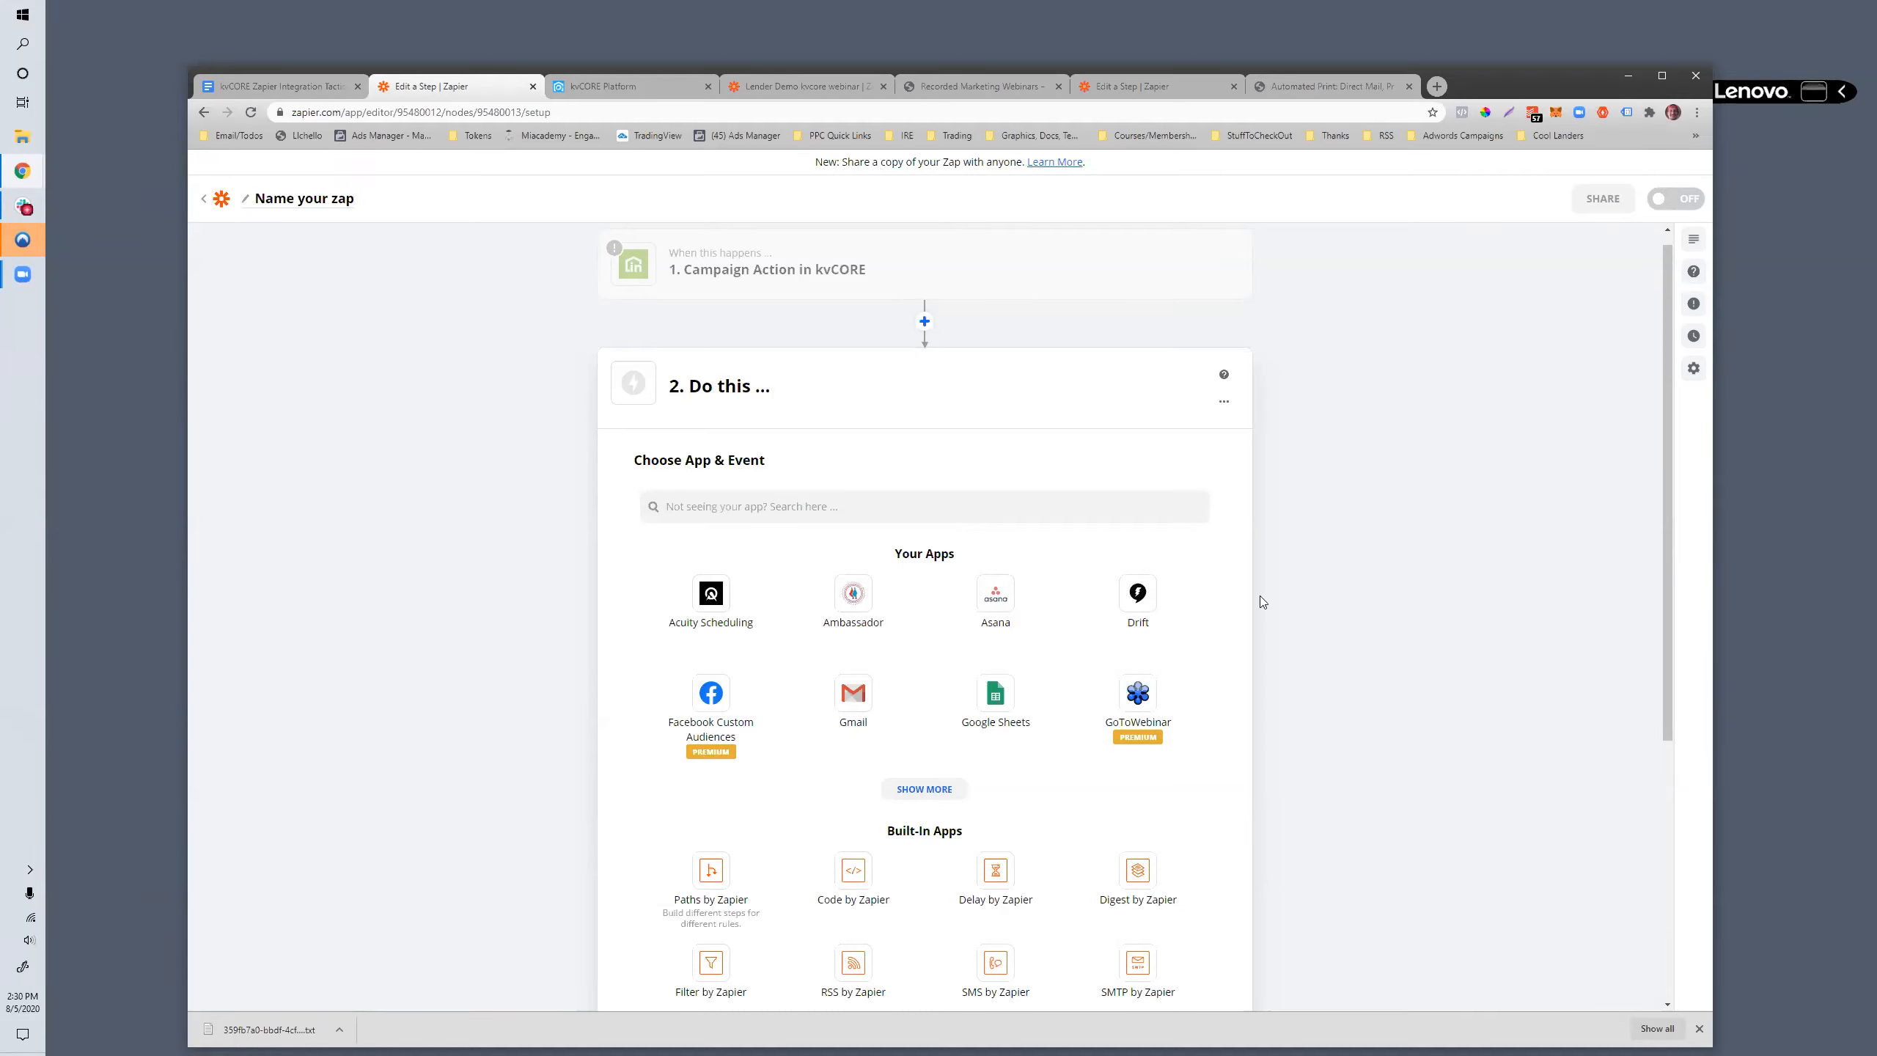
left_click(261, 81)
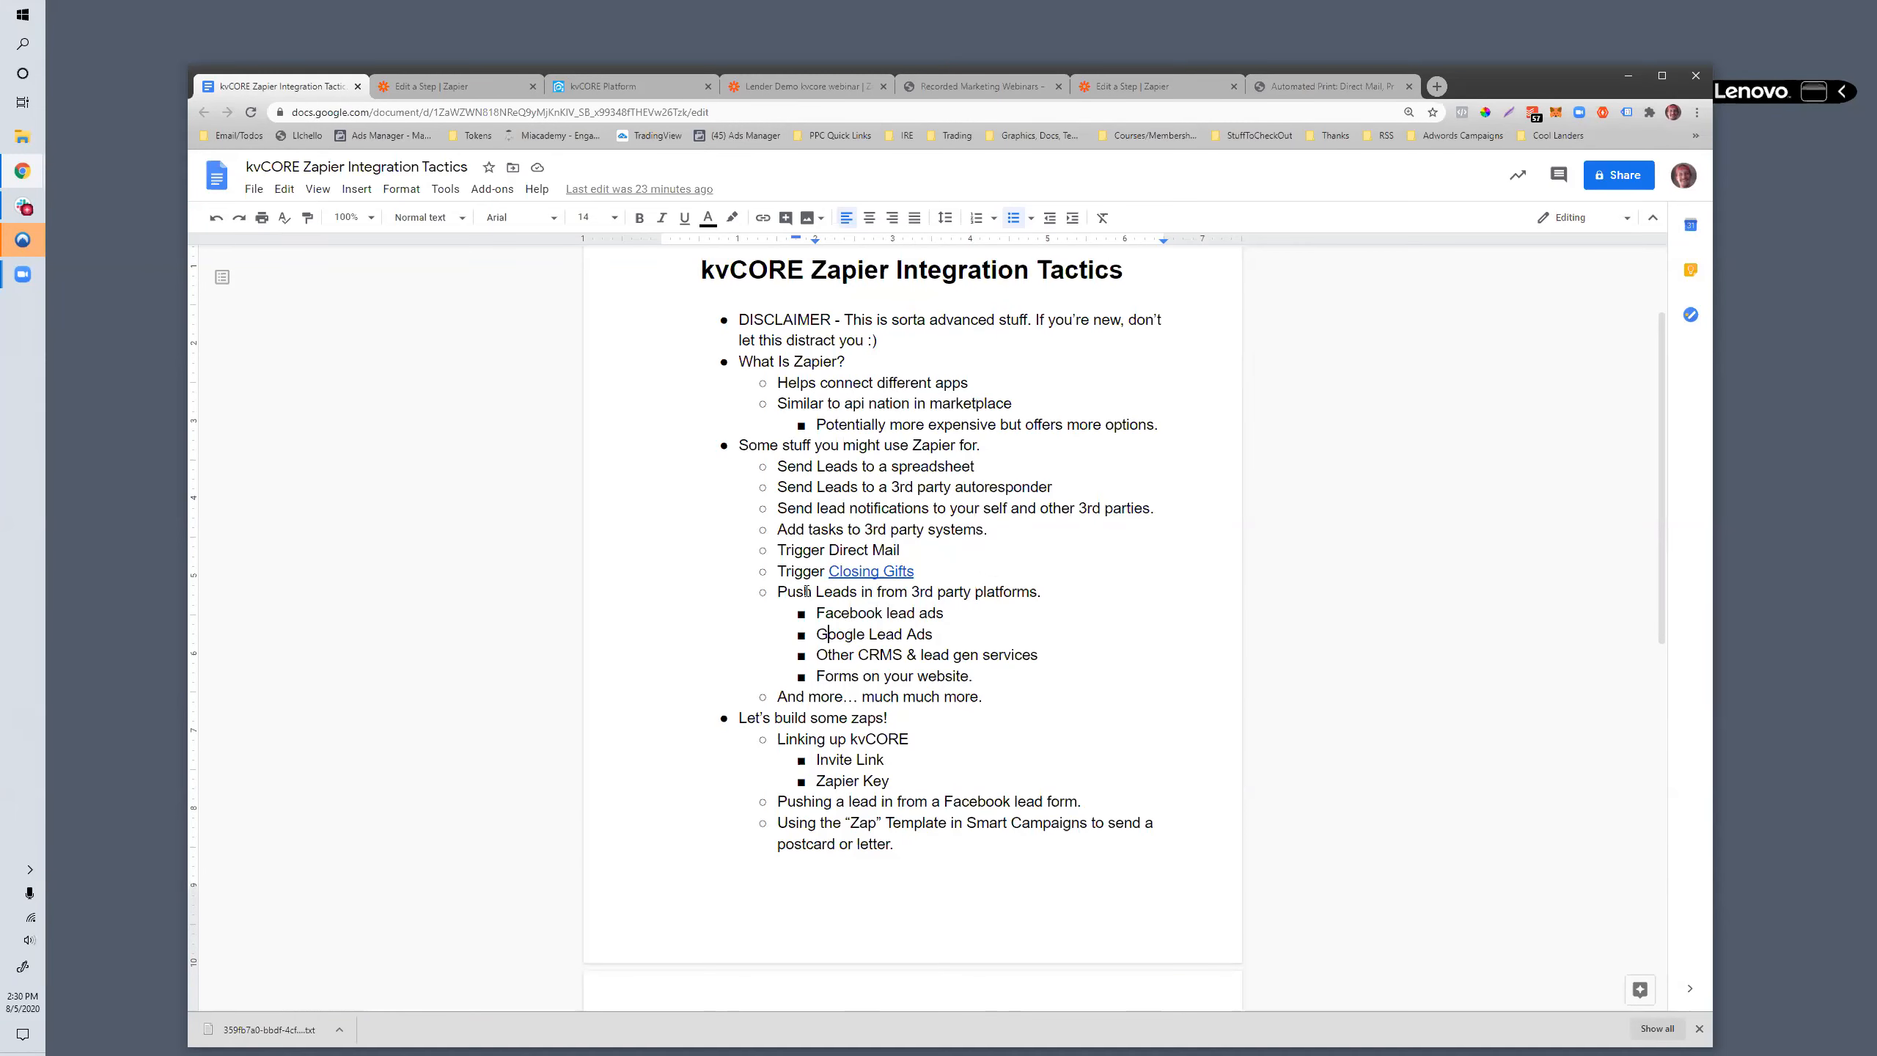
scroll(821, 782, "down", 2)
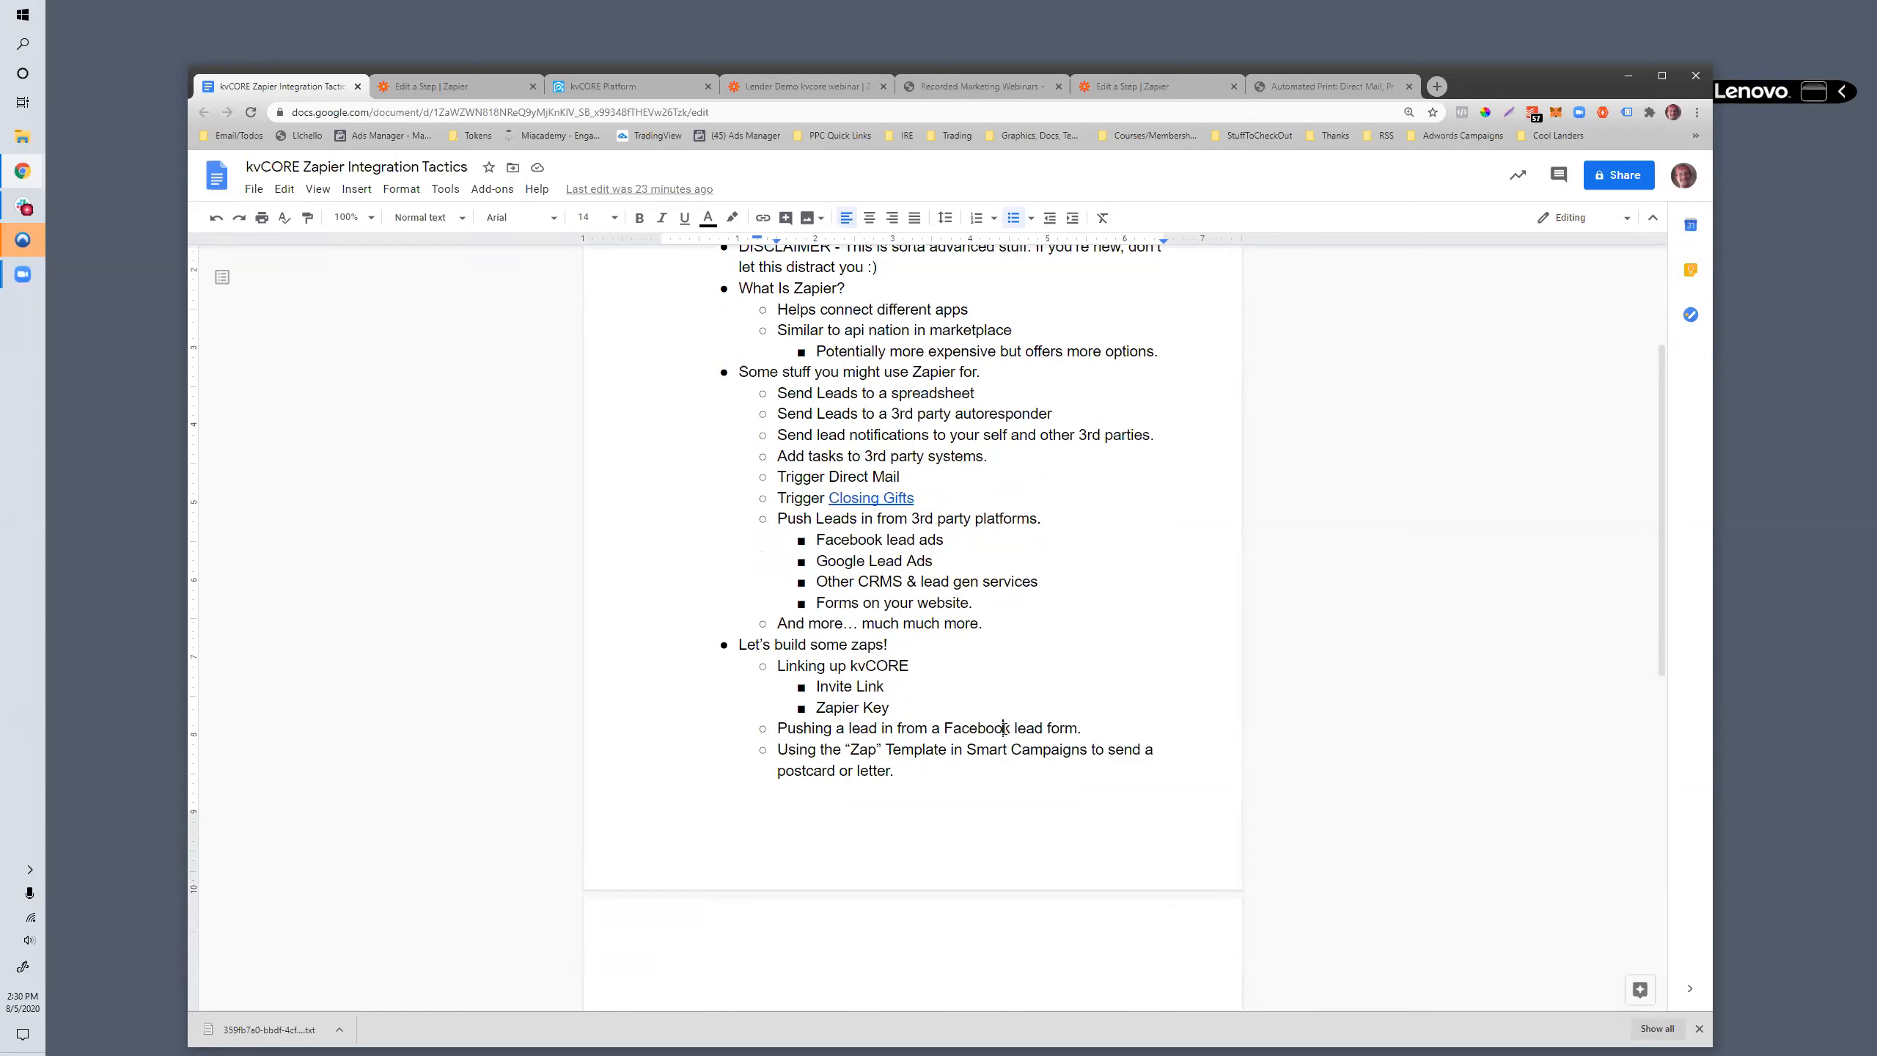
left_click_drag(786, 749, 874, 765)
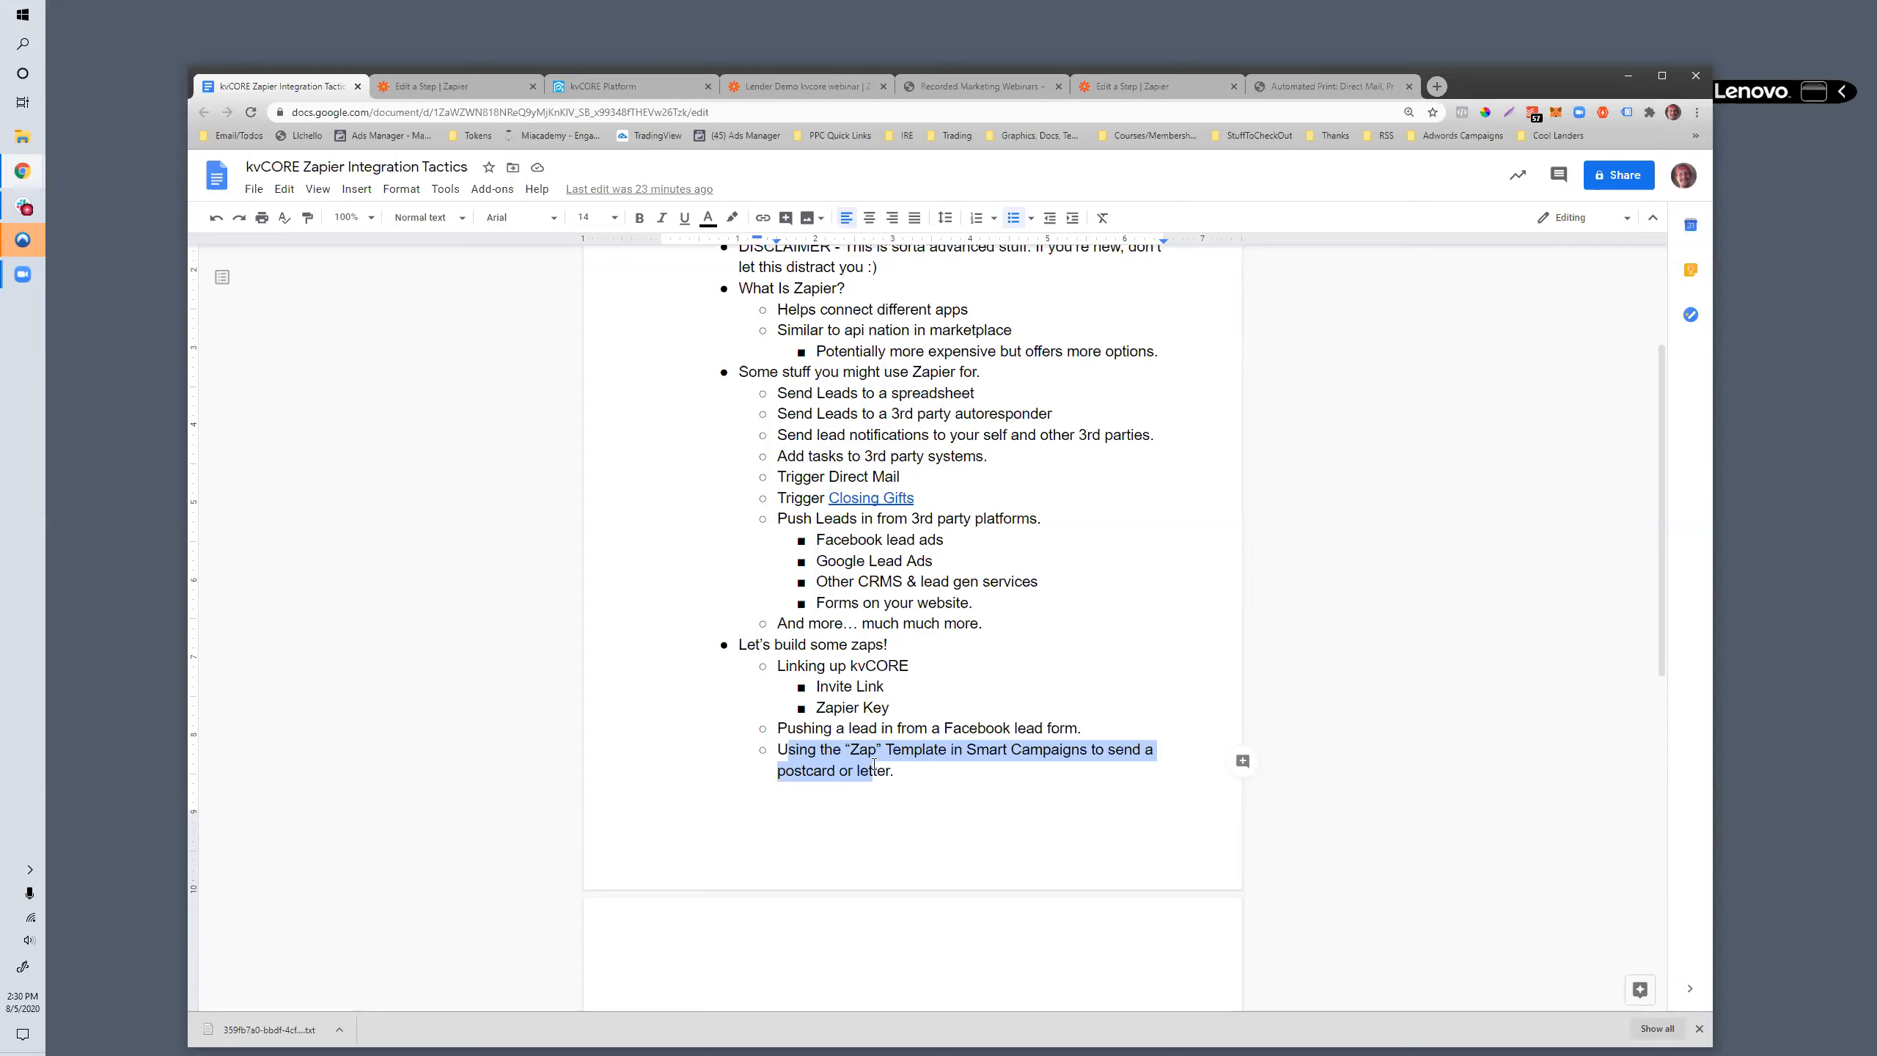
left_click(803, 726)
mouse_move(777, 727)
left_mouse_down()
mouse_move(1159, 747)
mouse_move(1086, 722)
mouse_move(745, 720)
left_mouse_up()
left_click(878, 727)
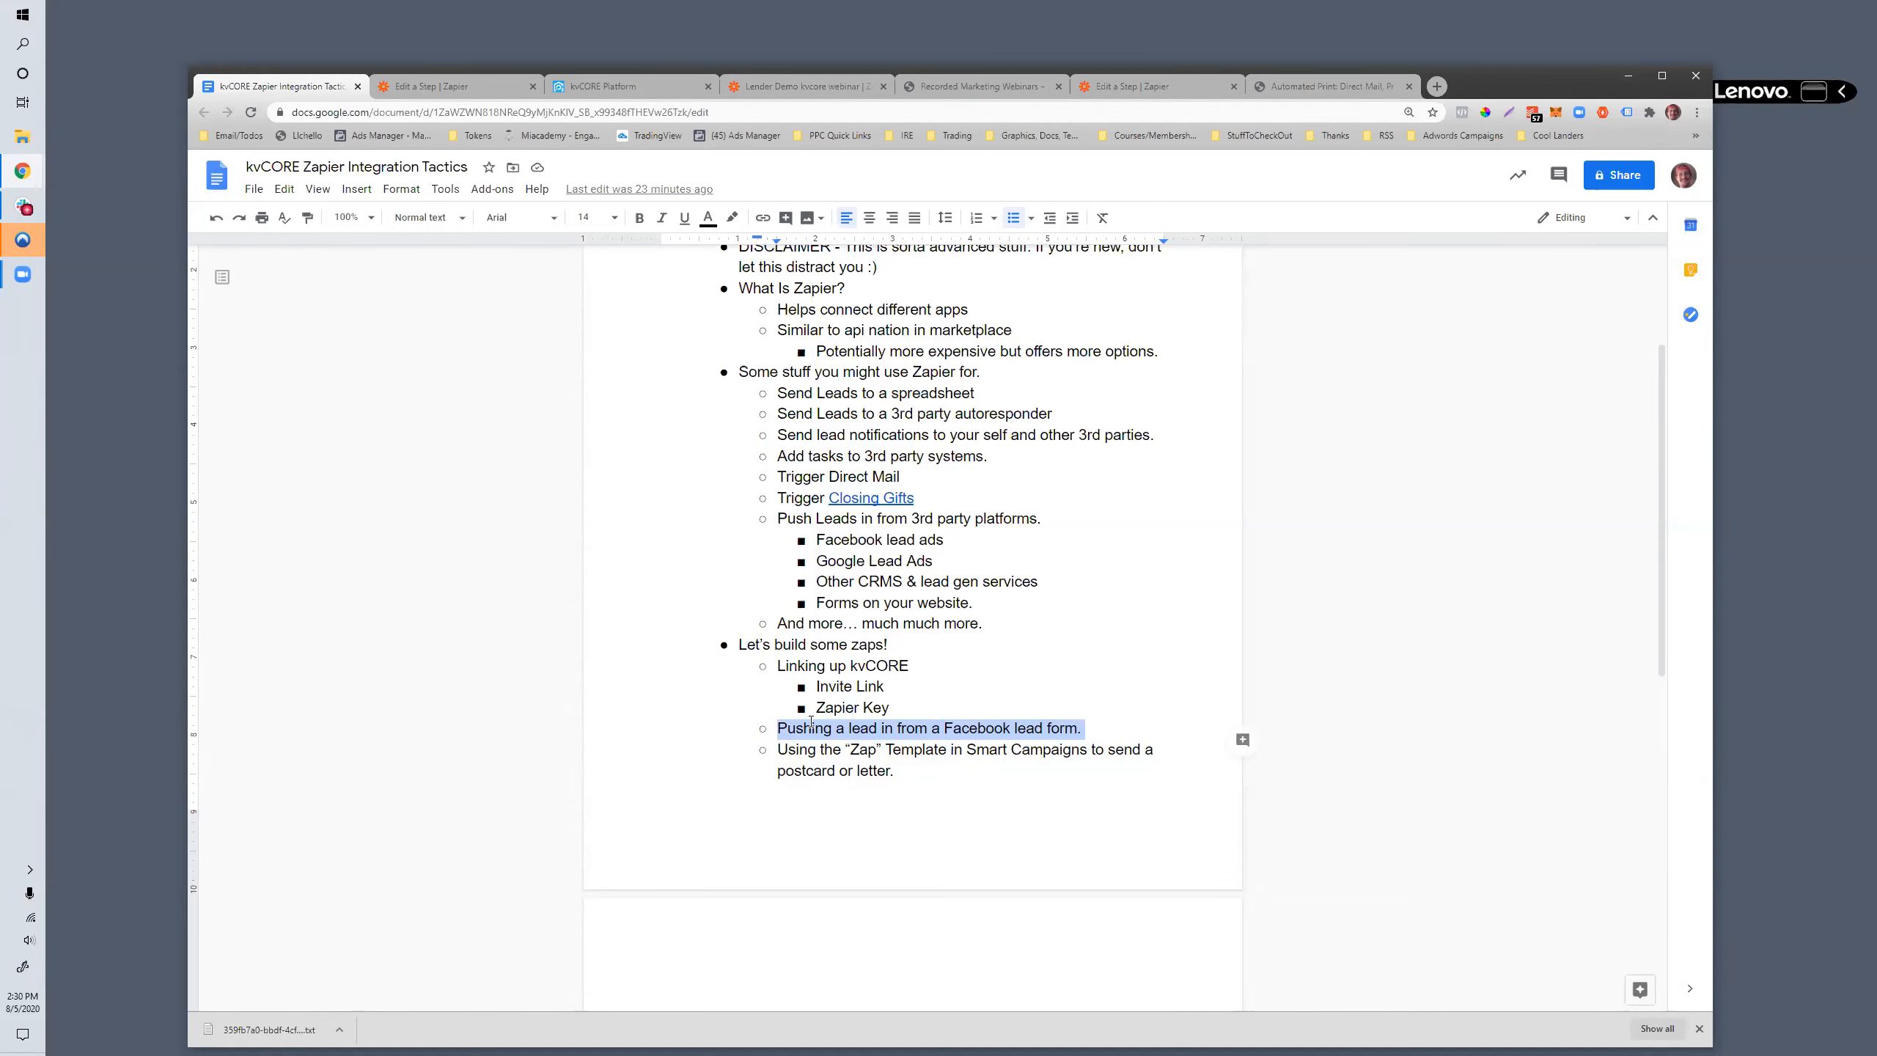
left_click(780, 742)
left_click_drag(777, 730, 1085, 731)
- Switch back to Zapier and create a new zap triggered by the New Lead event in Facebook Lead Ads
left_click(453, 88)
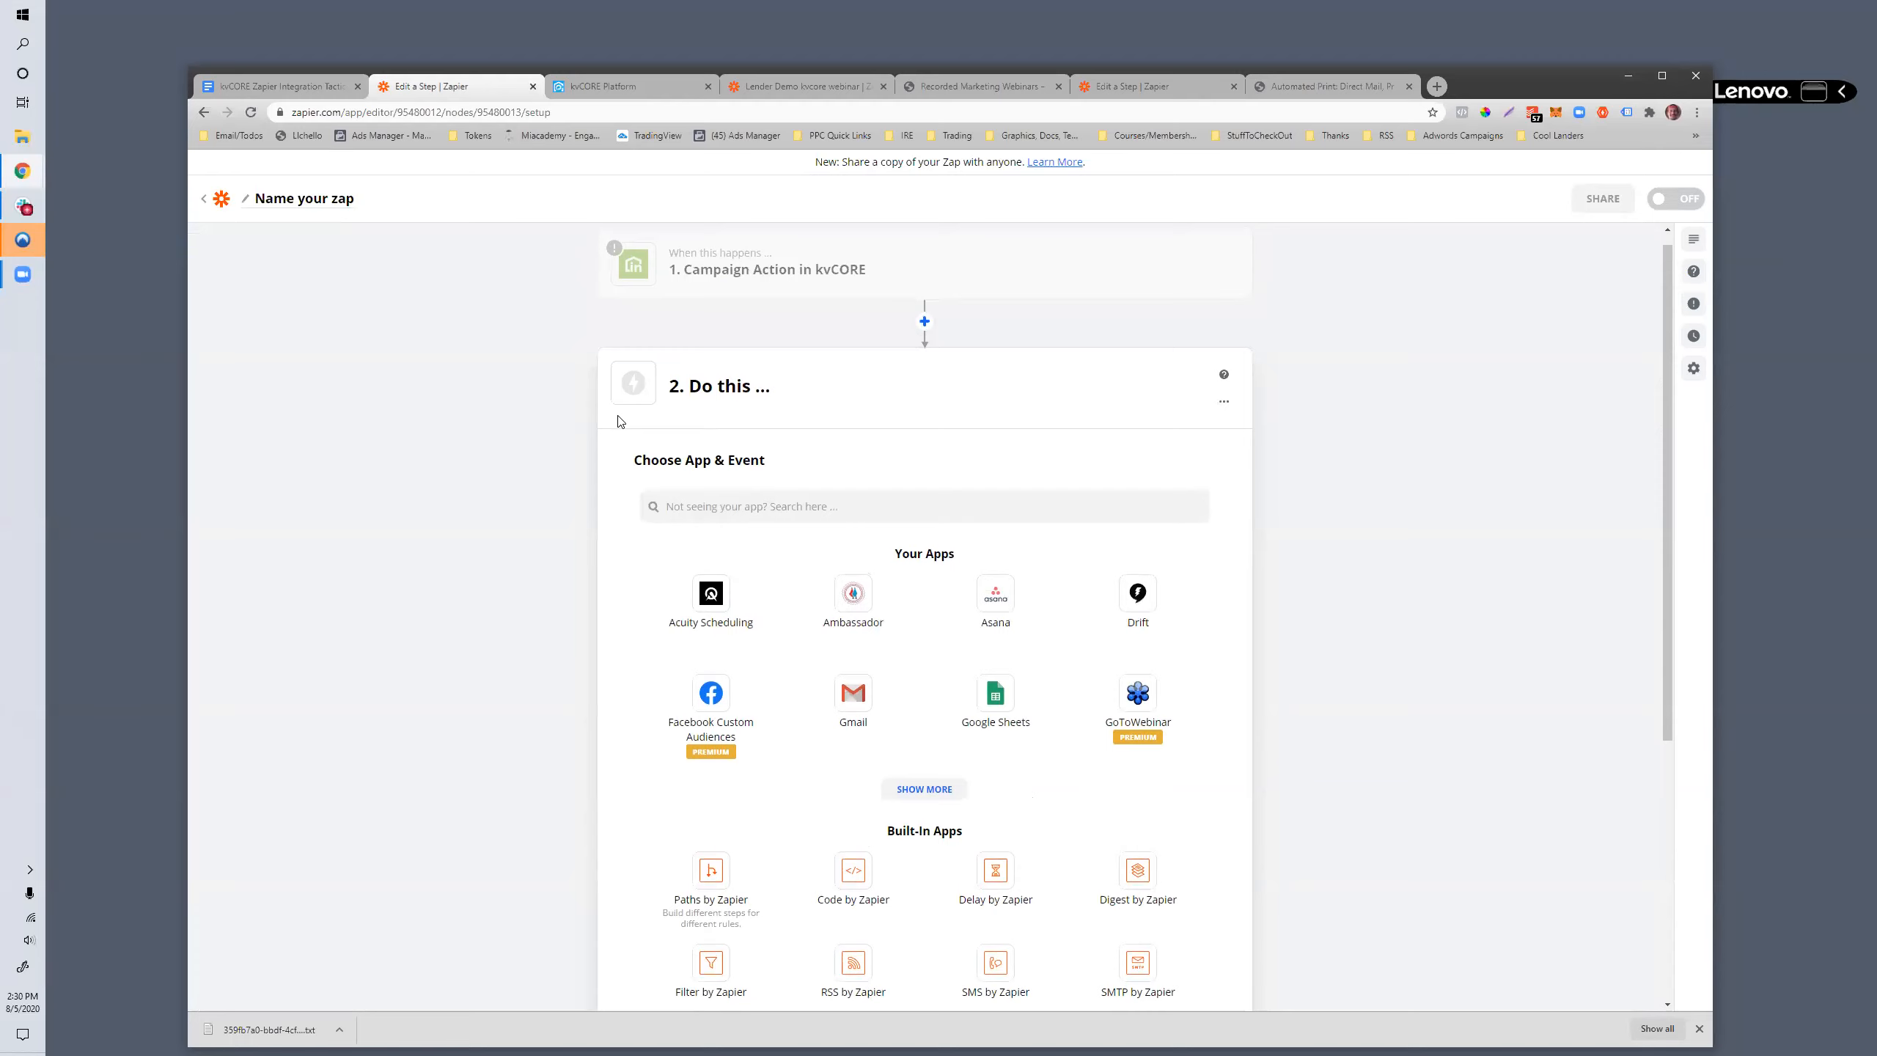
scroll(612, 331, "up", 1)
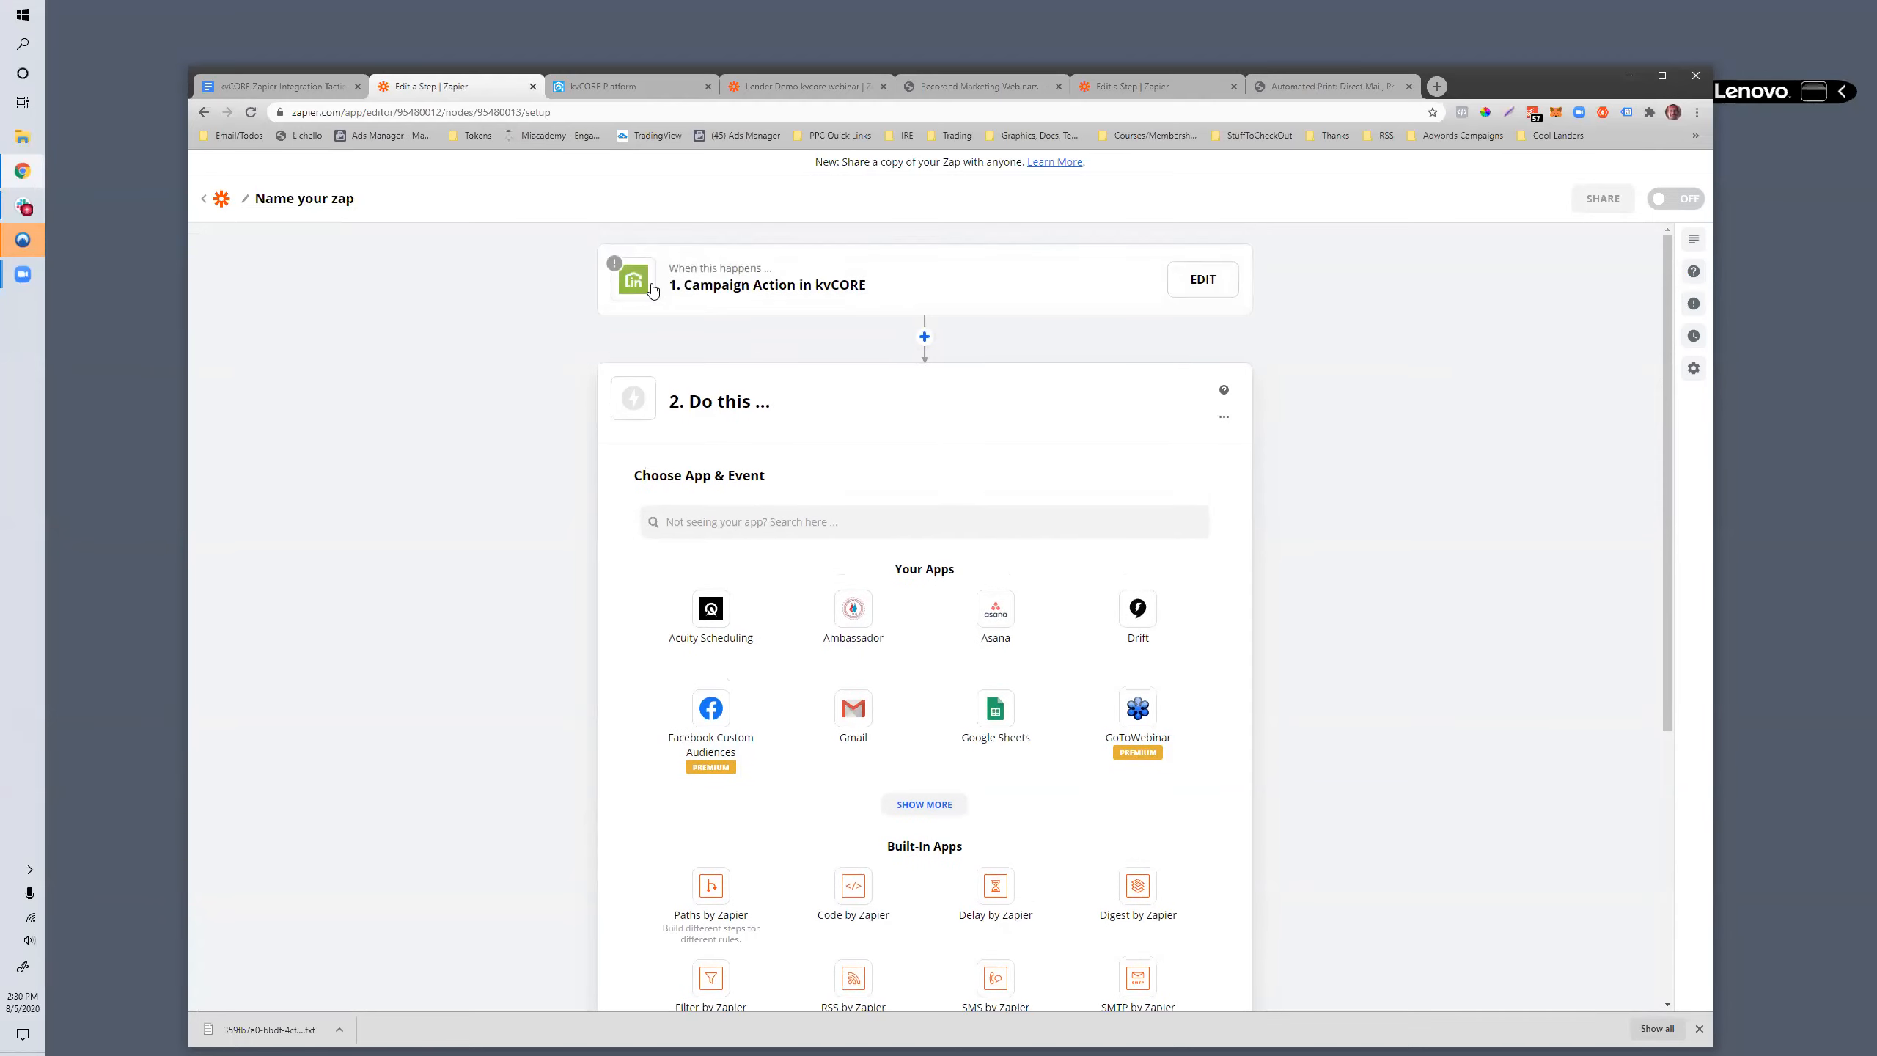
left_click(214, 202)
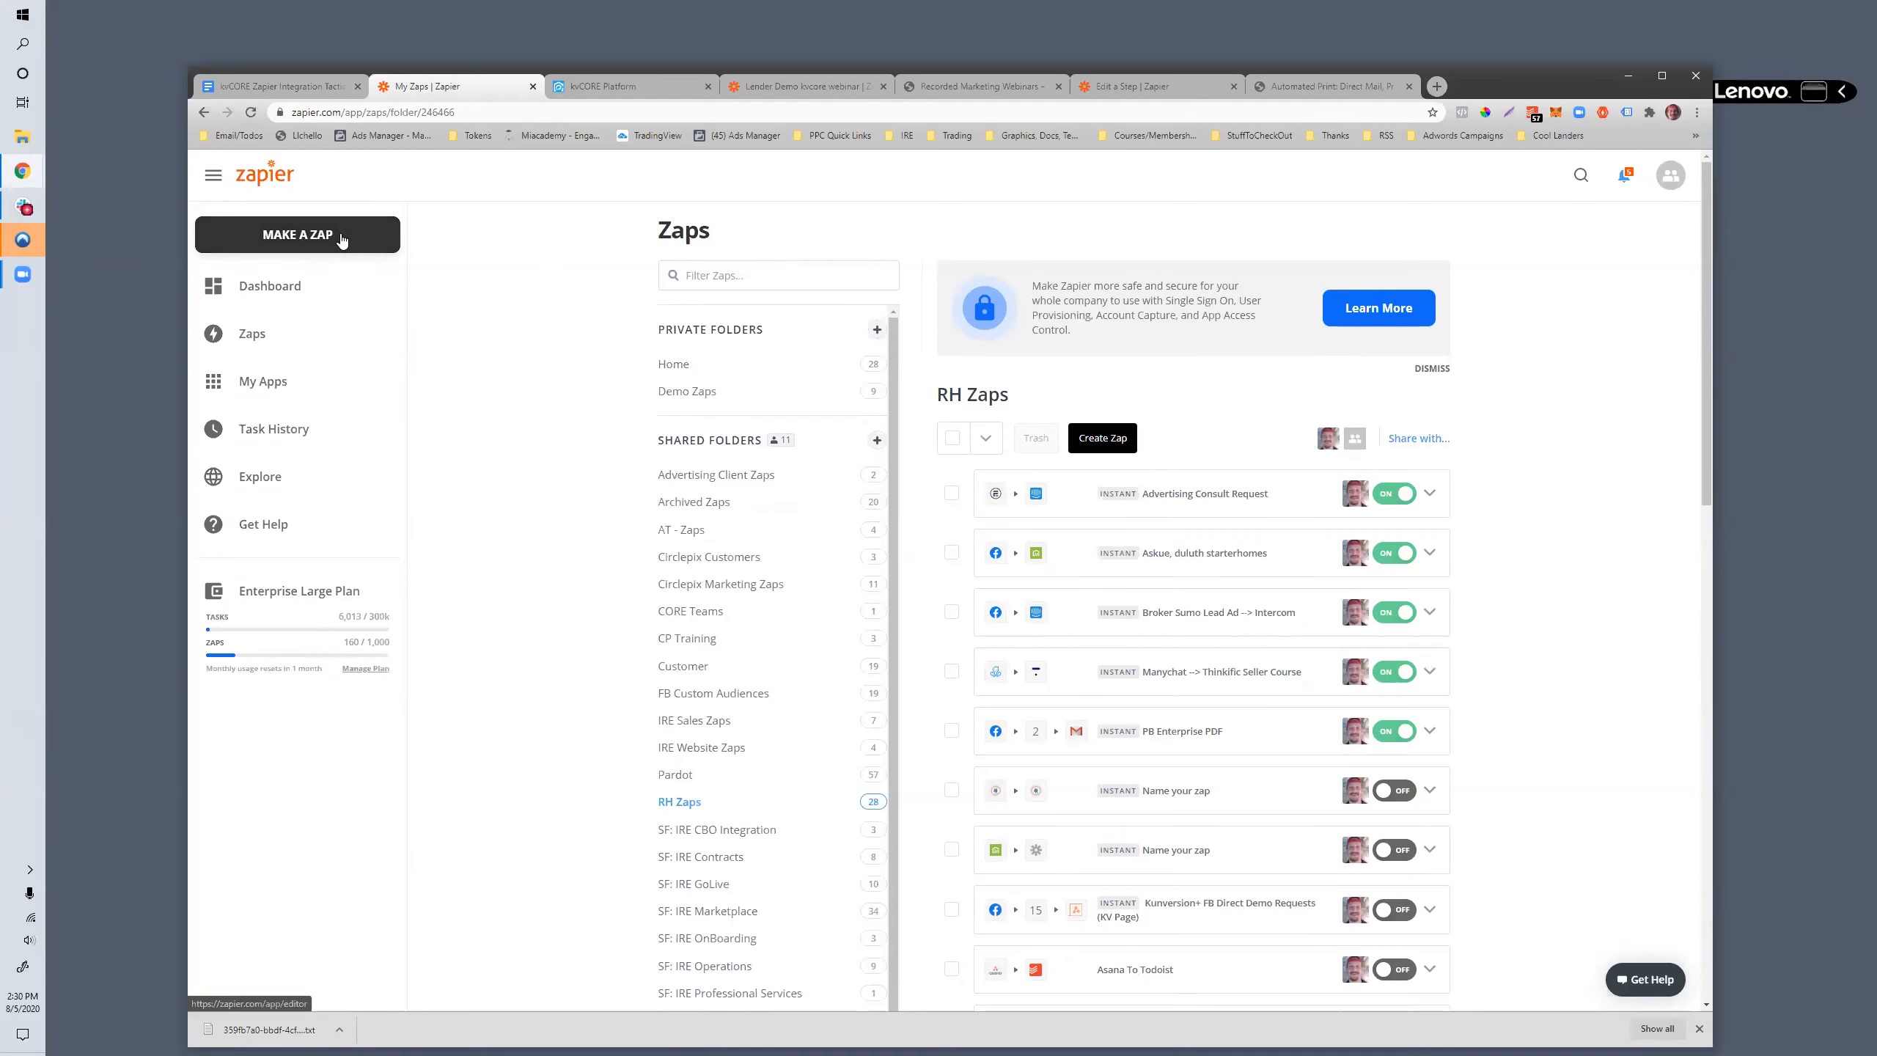
left_click(340, 234)
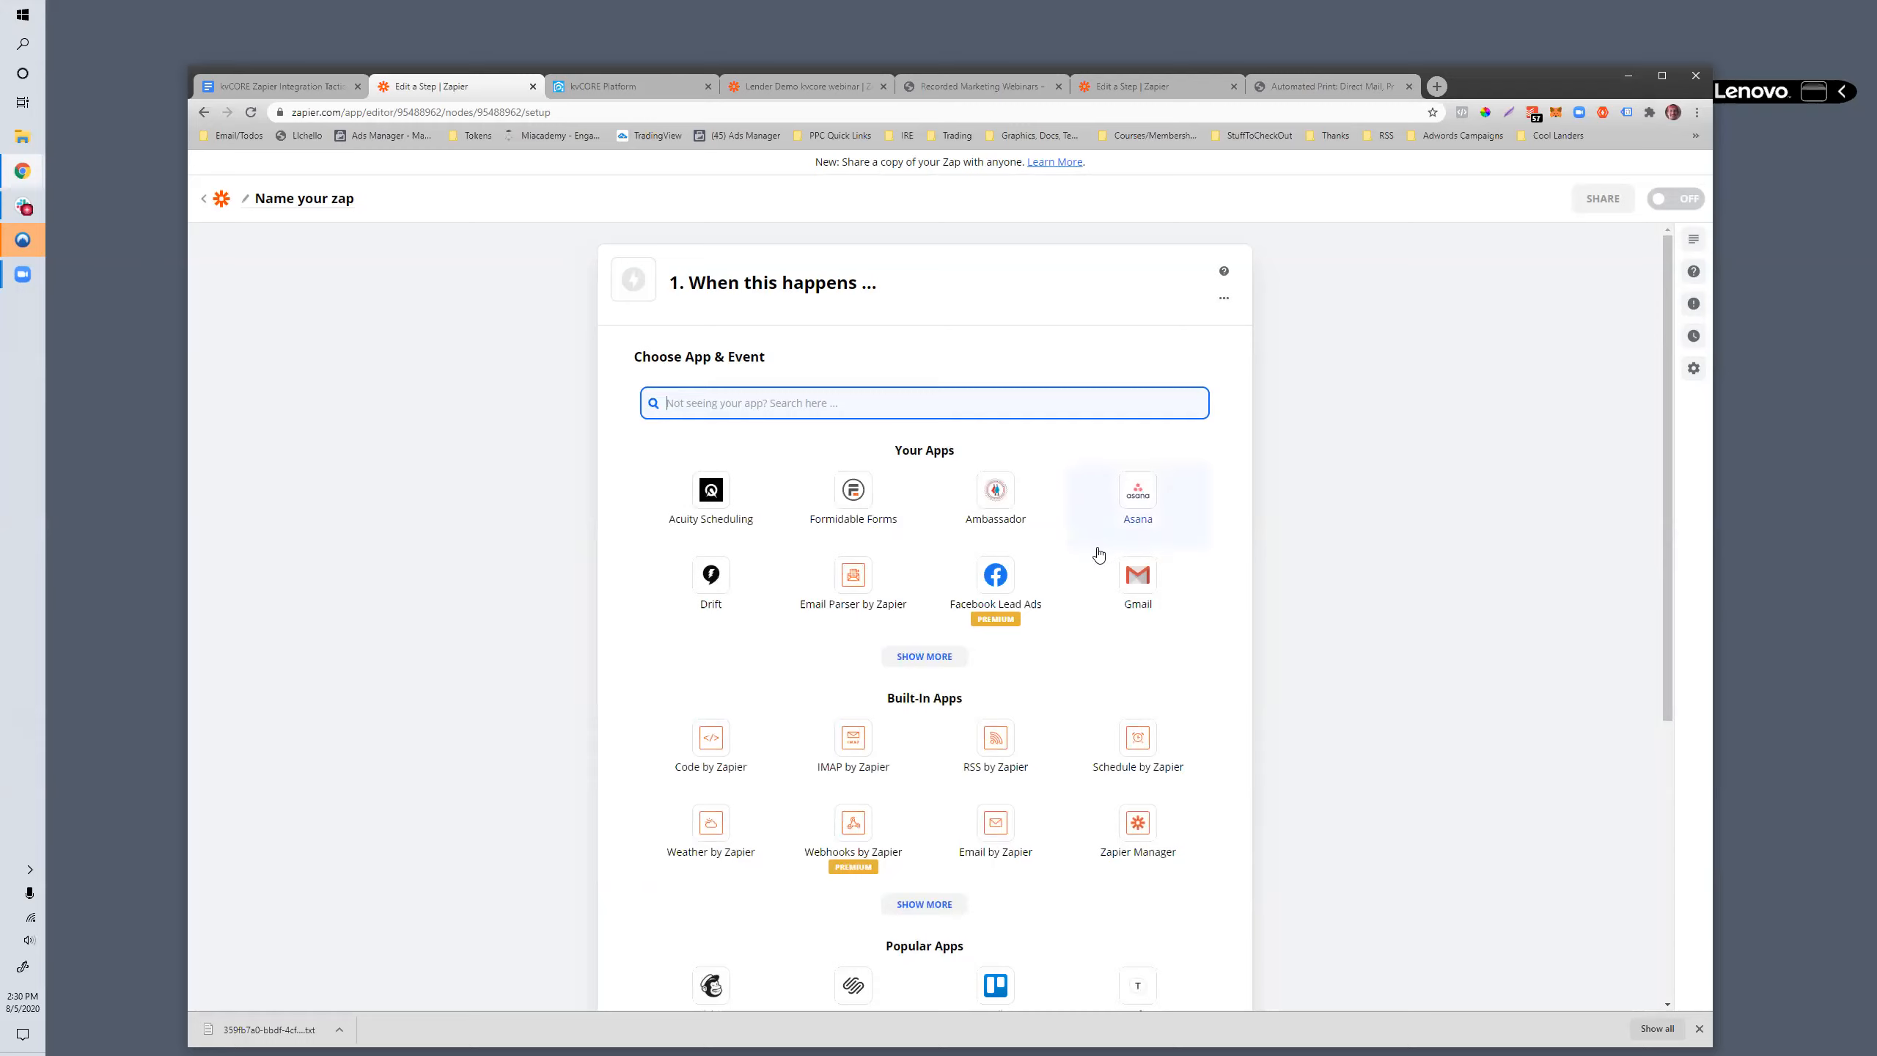
left_click(1005, 586)
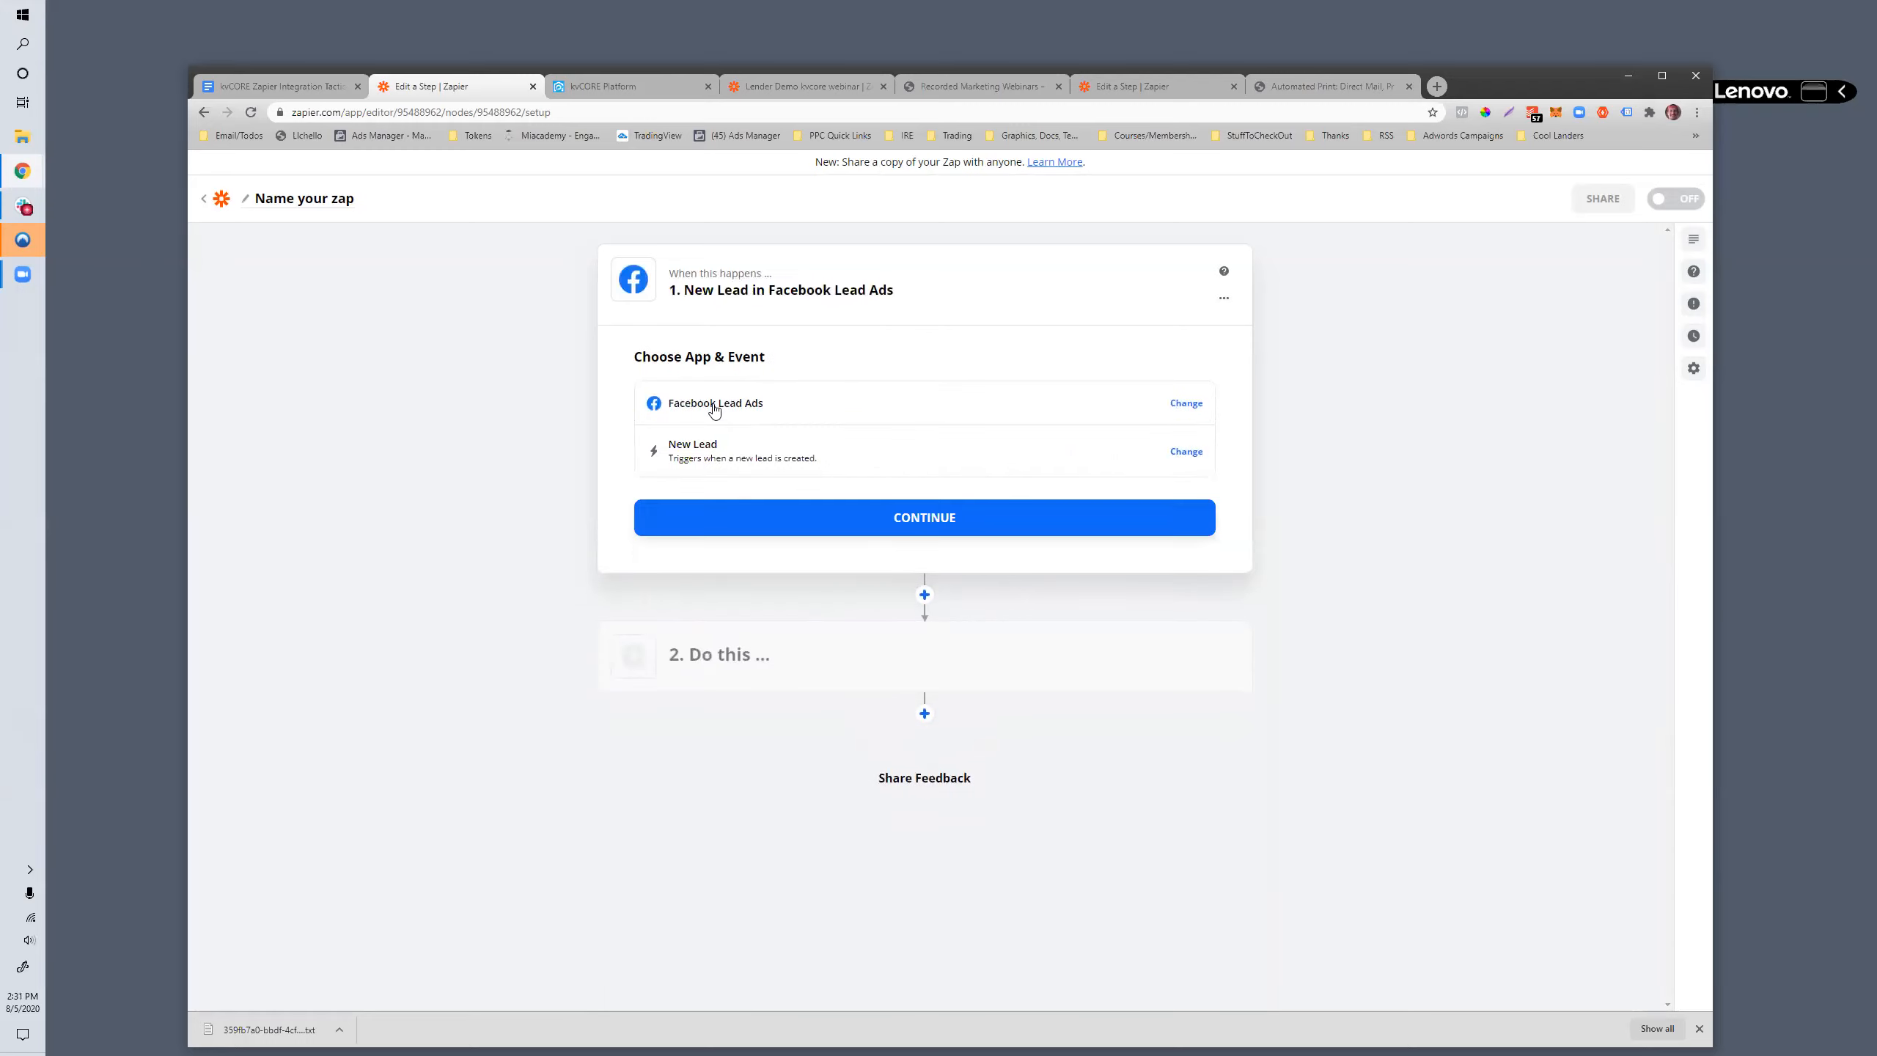
left_click(745, 453)
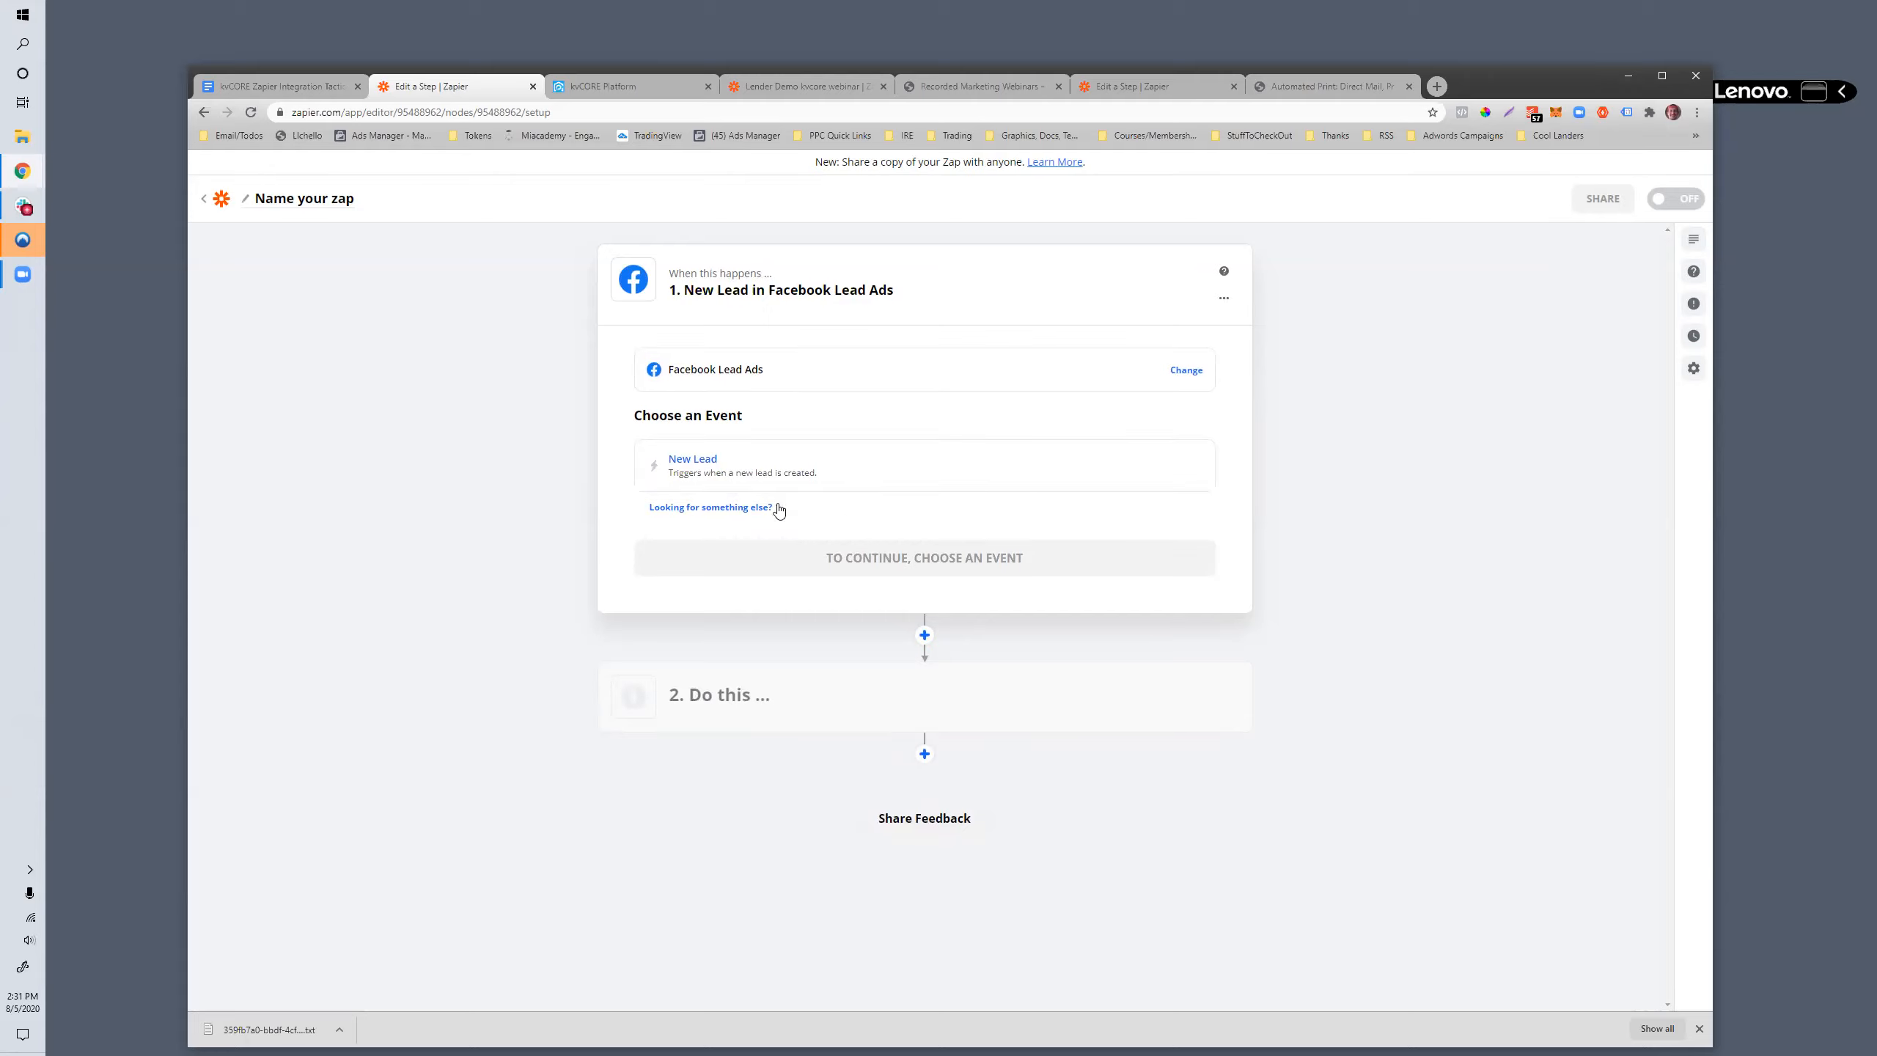
left_click(761, 479)
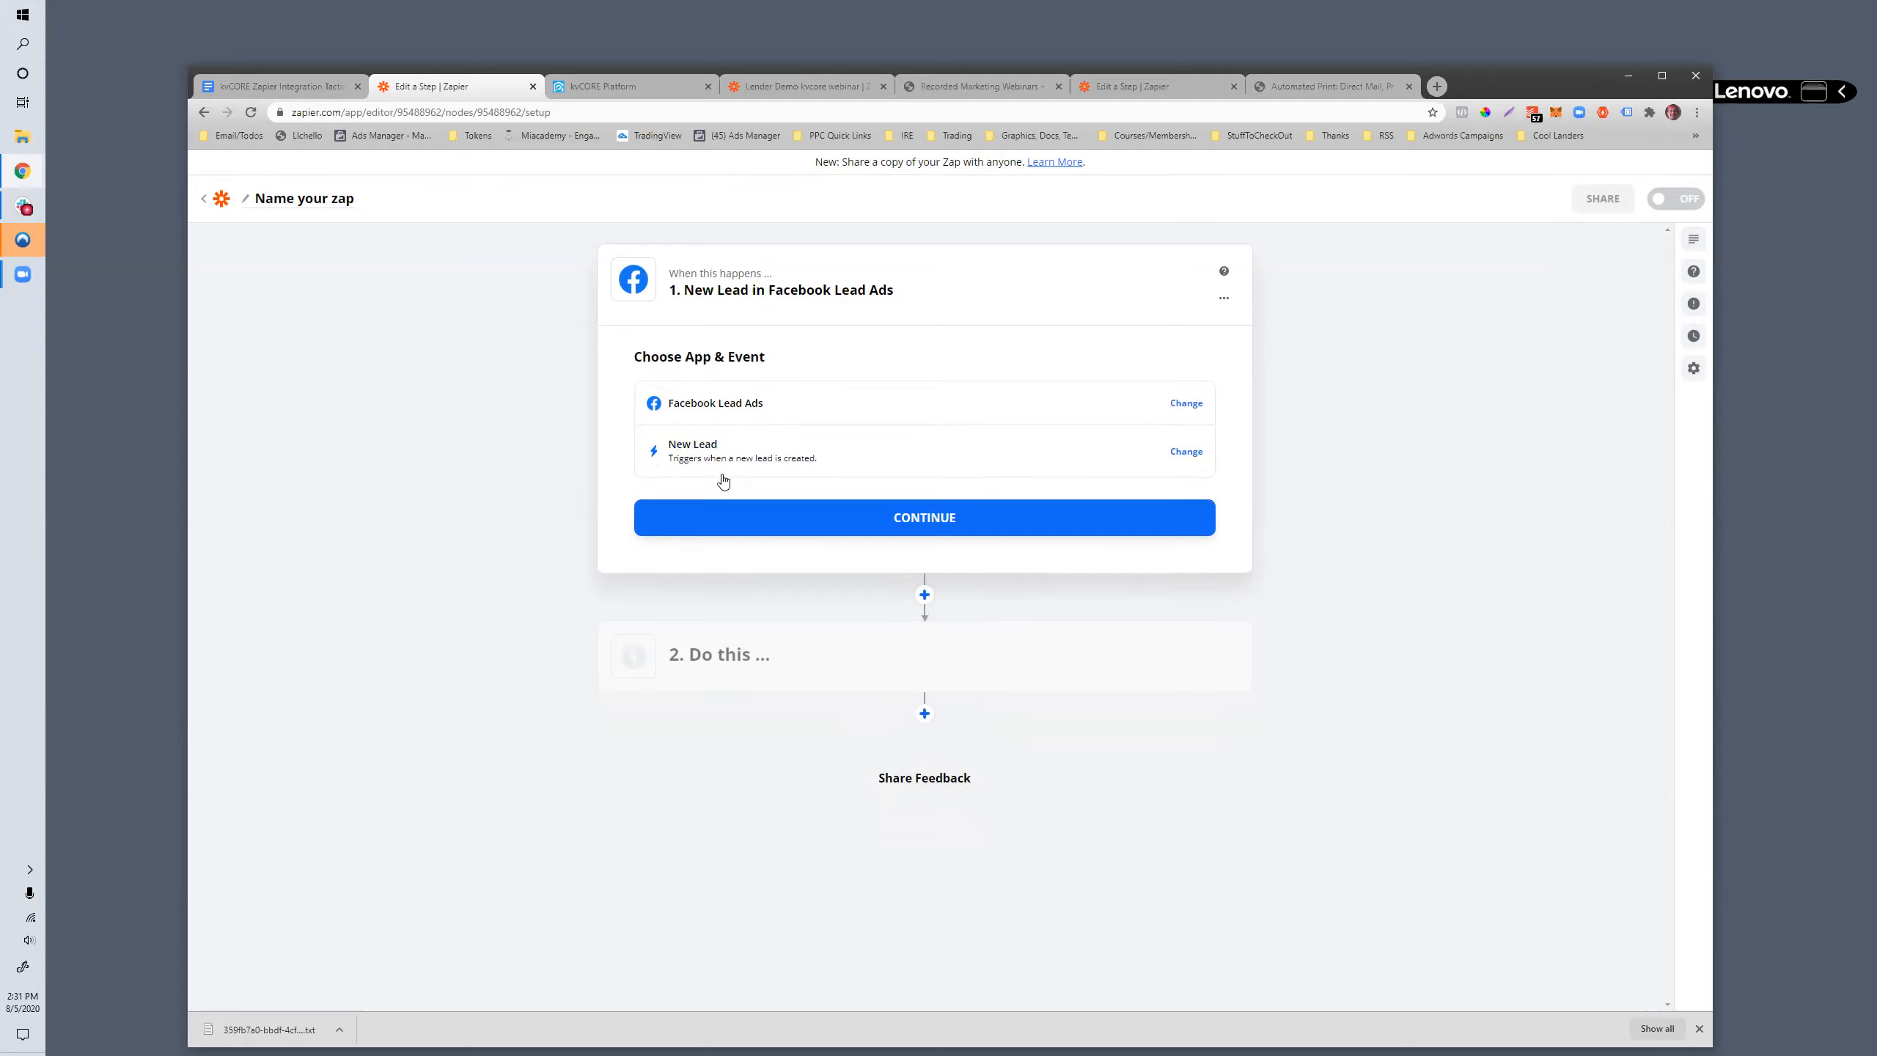
left_click(930, 520)
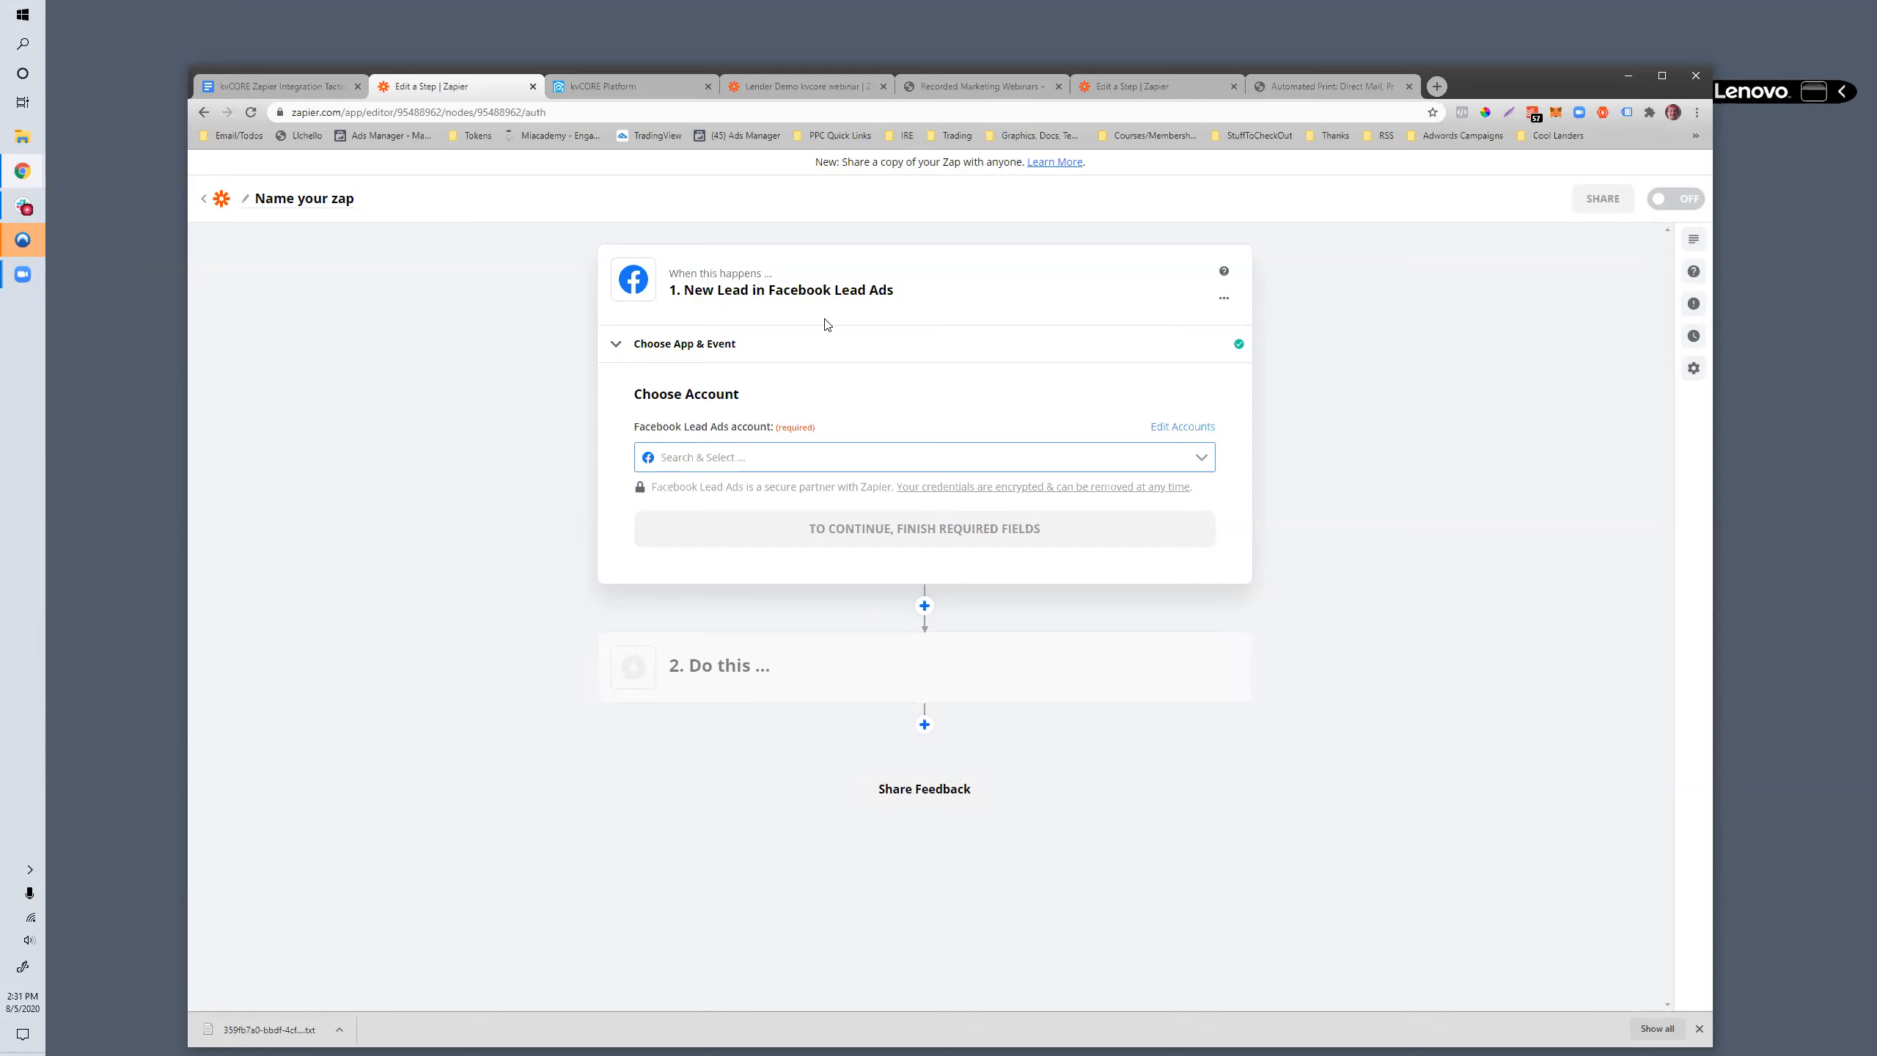
- Connect a new Facebook Lead Ads account for the trigger and continue to the lead customization
left_click(692, 462)
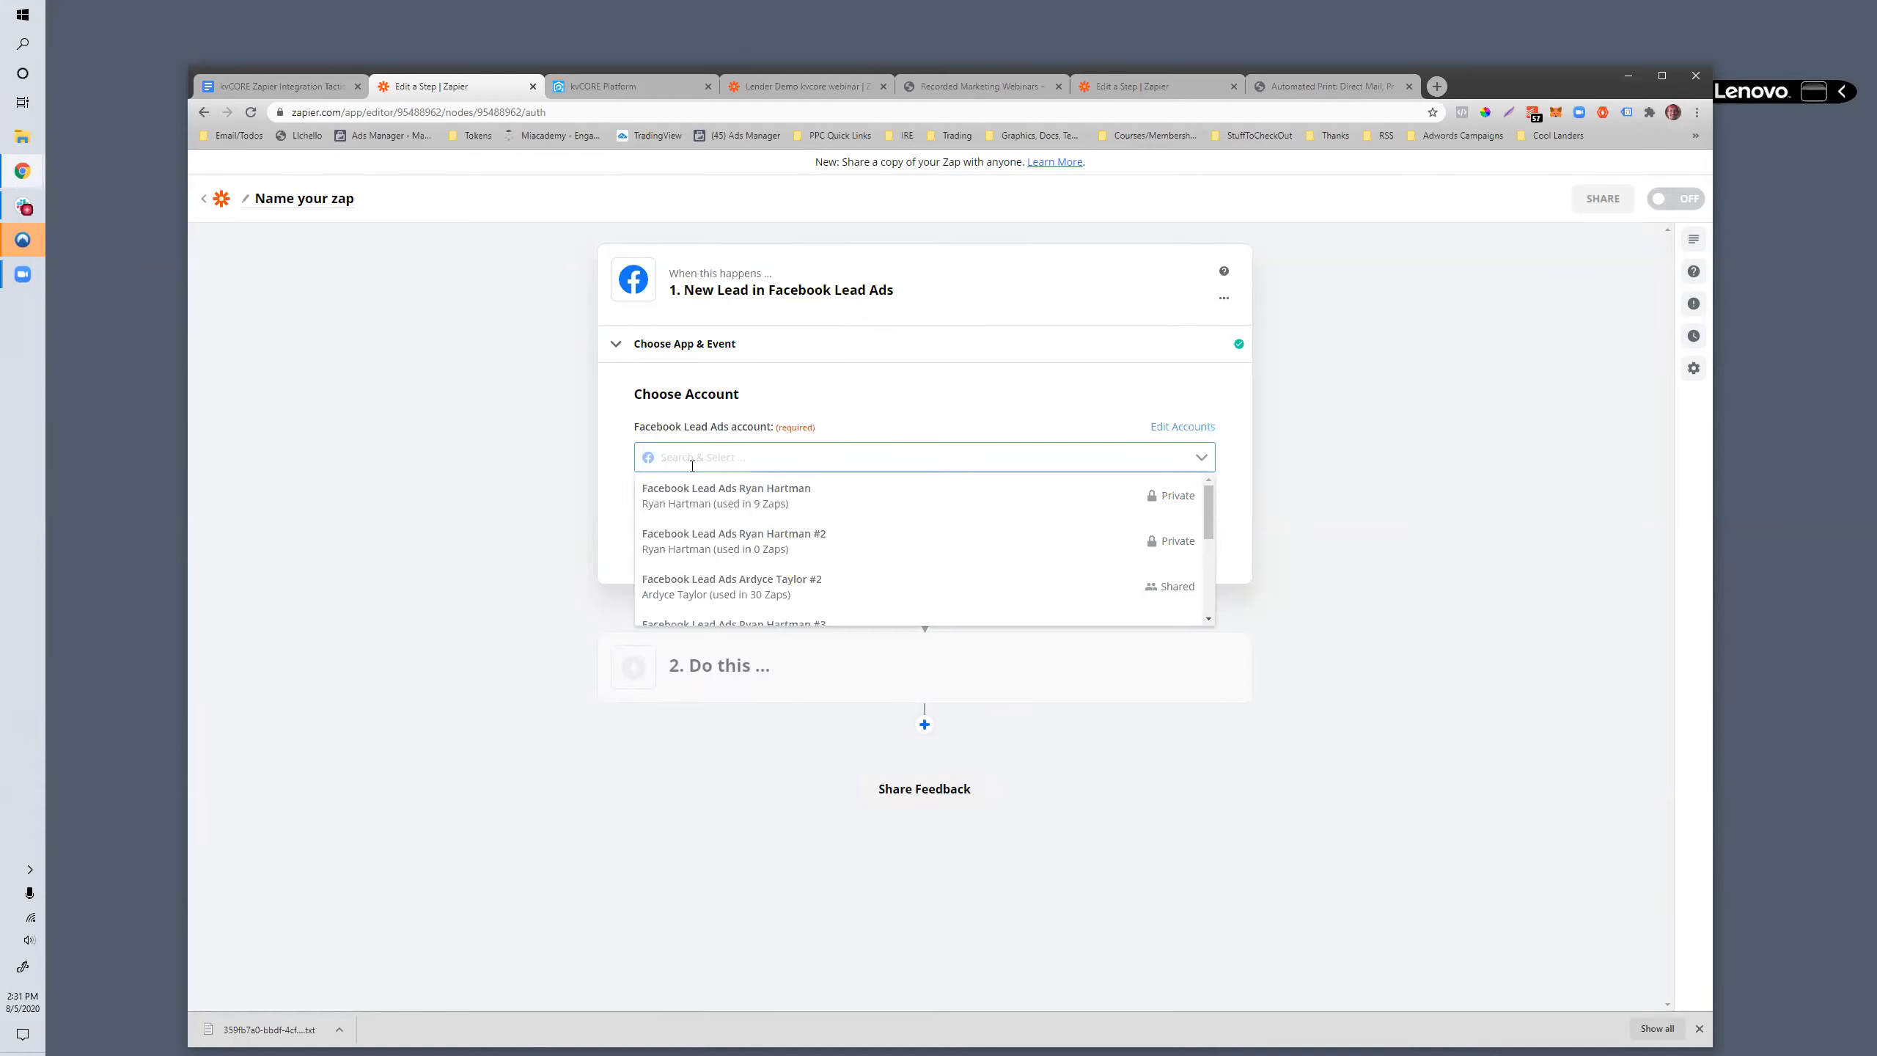
scroll(759, 490, "down", 3)
scroll(814, 518, "down", 1)
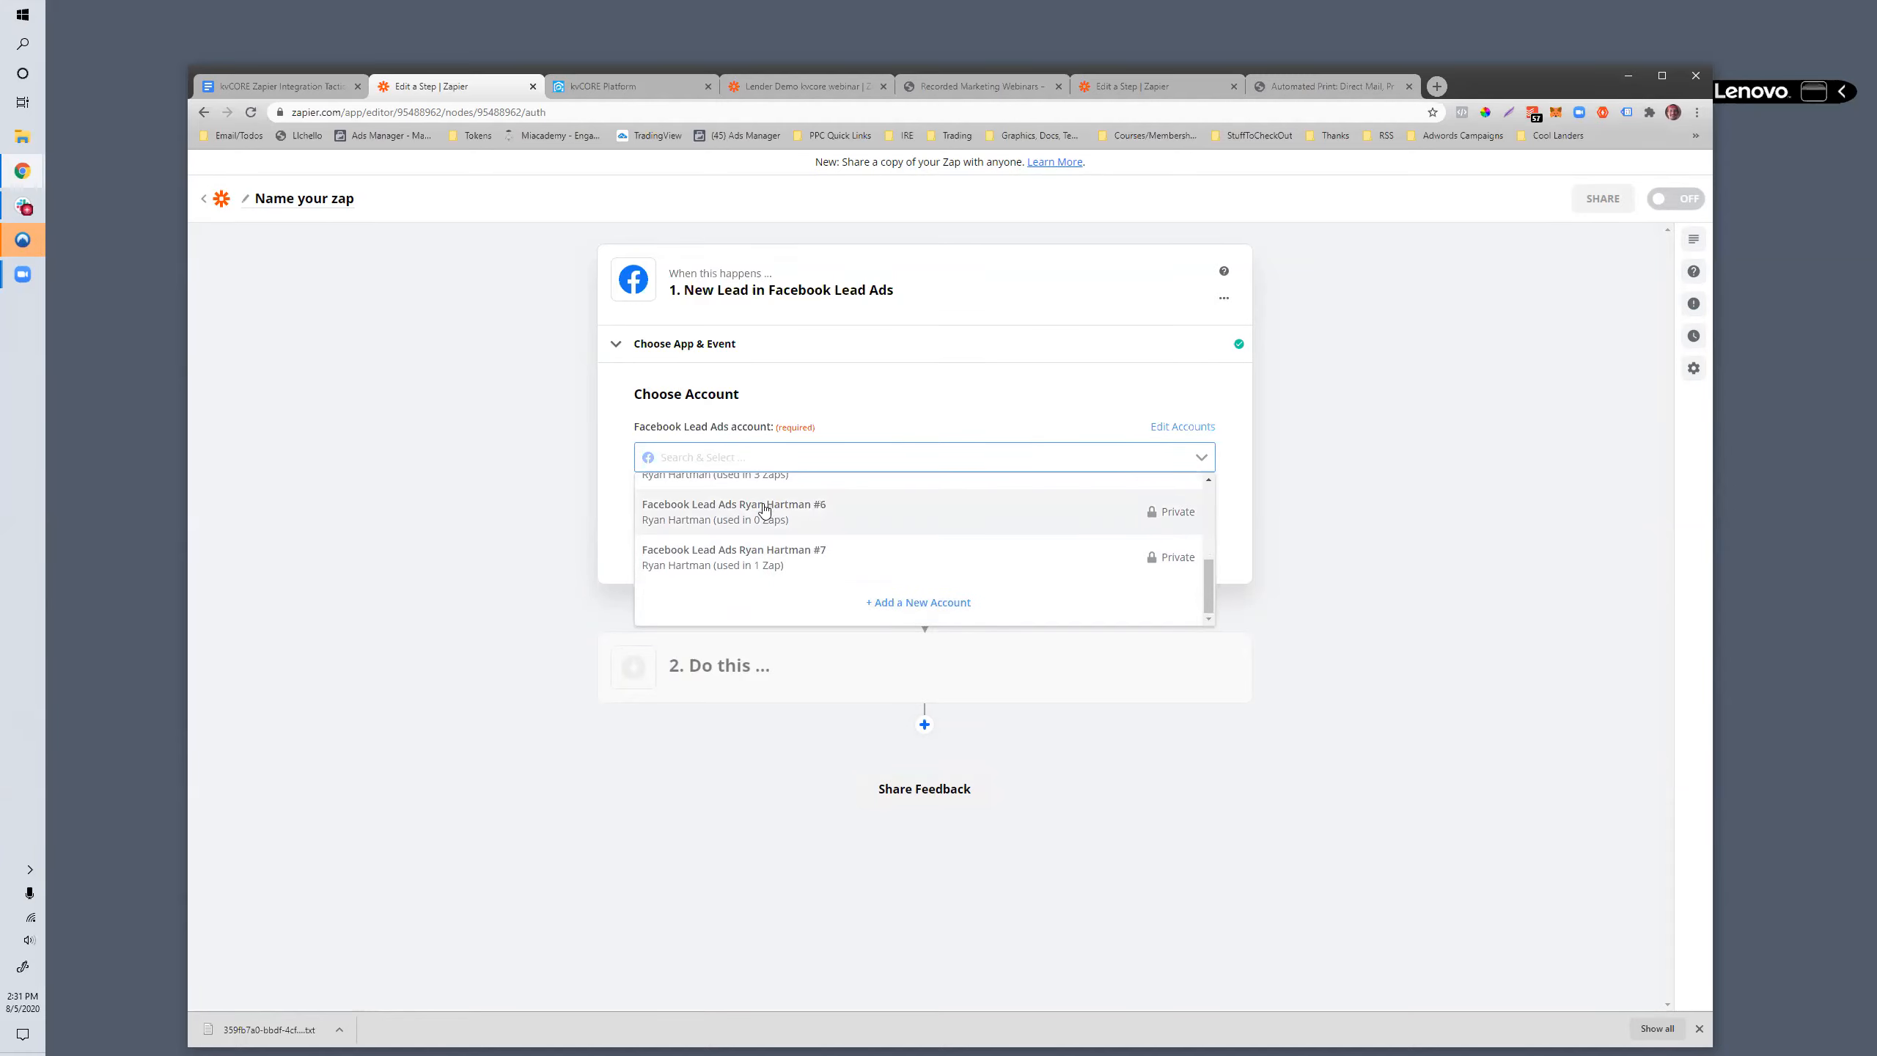
left_click(910, 606)
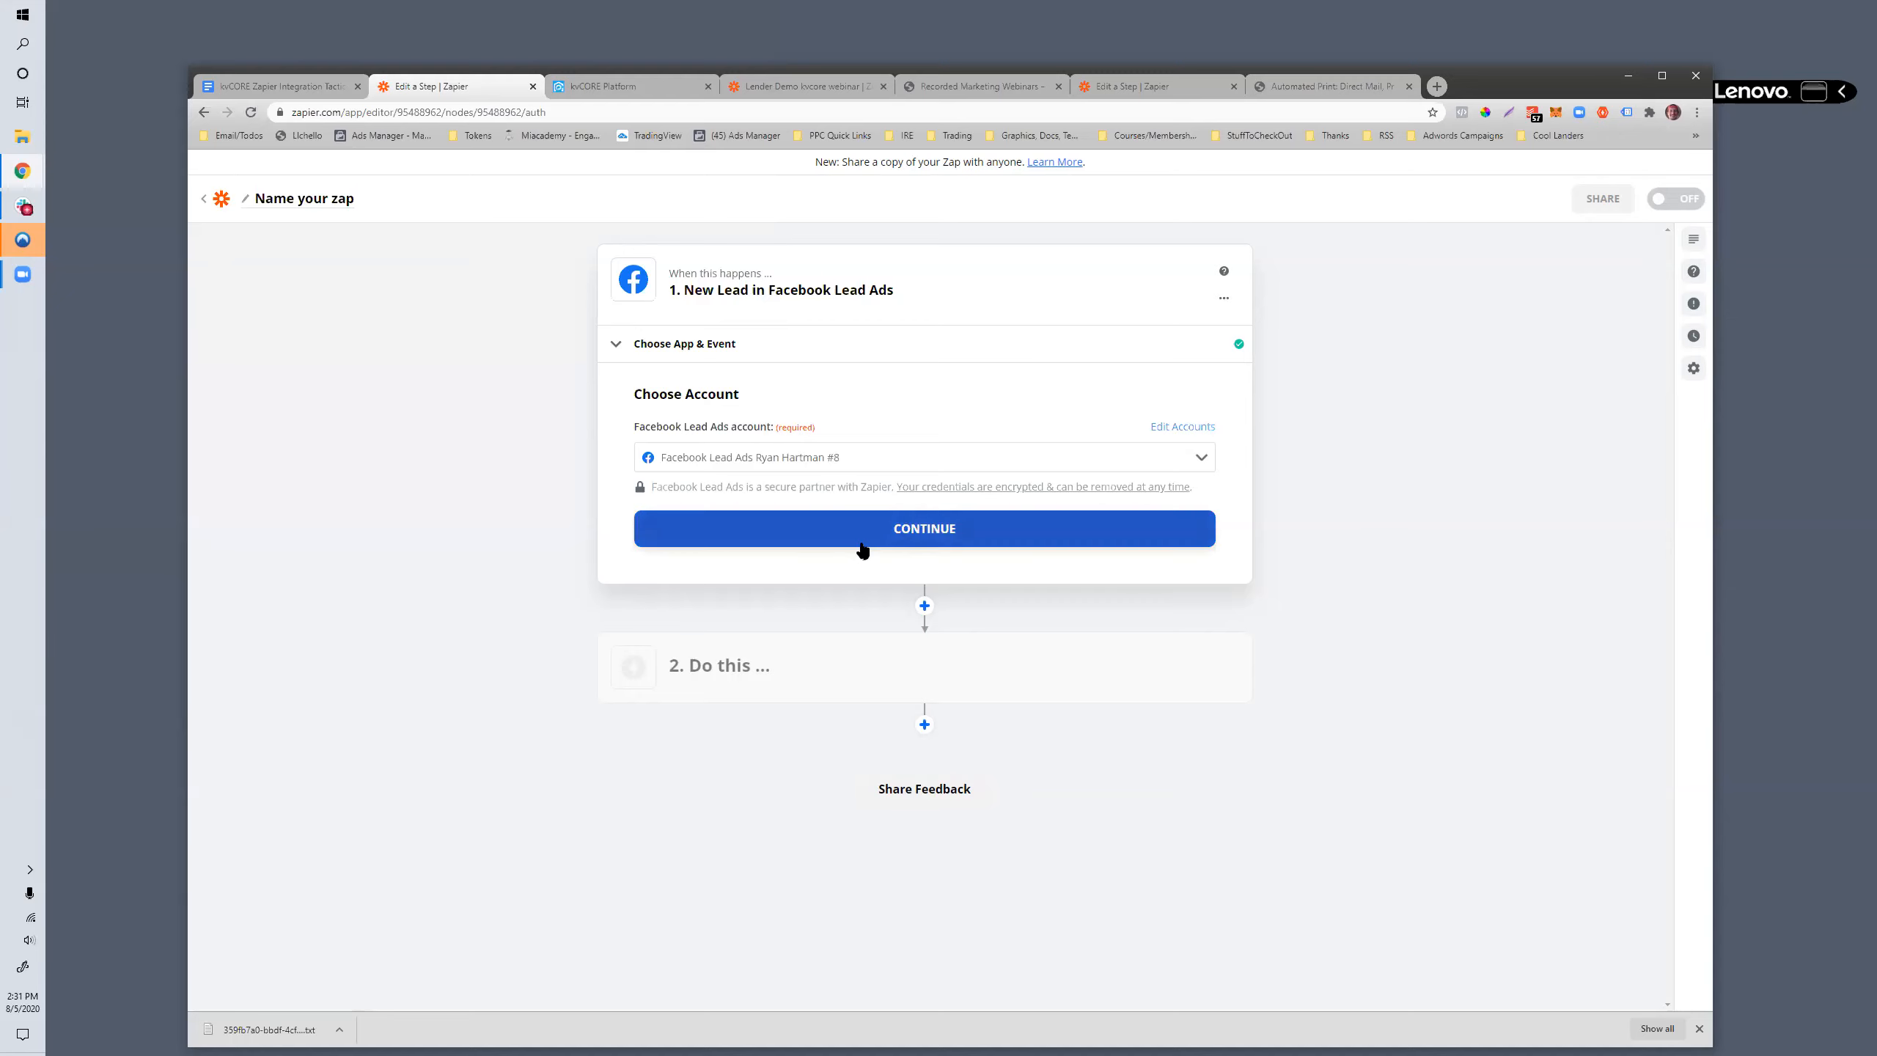
left_click(862, 547)
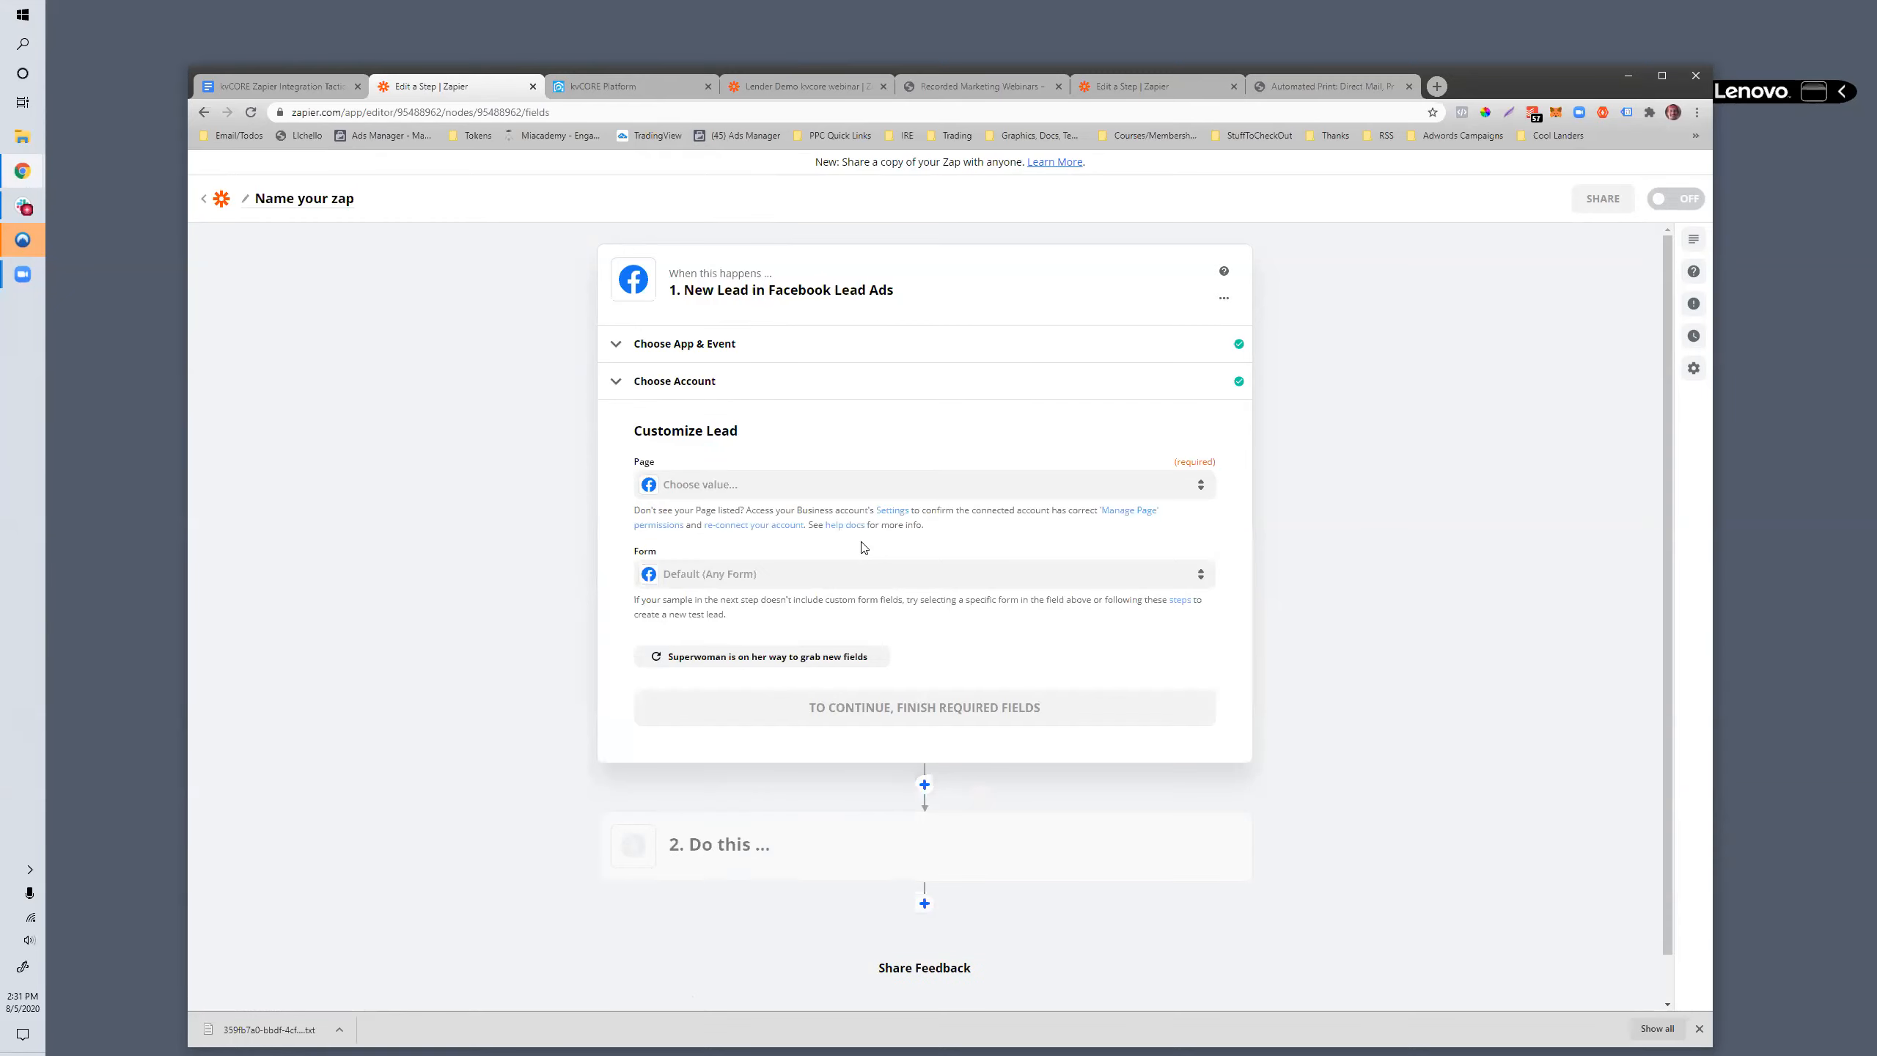
- Set the trigger's page to Inside Real Estate by searching for "real estate", and choose the BHHS PDF form
left_click(743, 490)
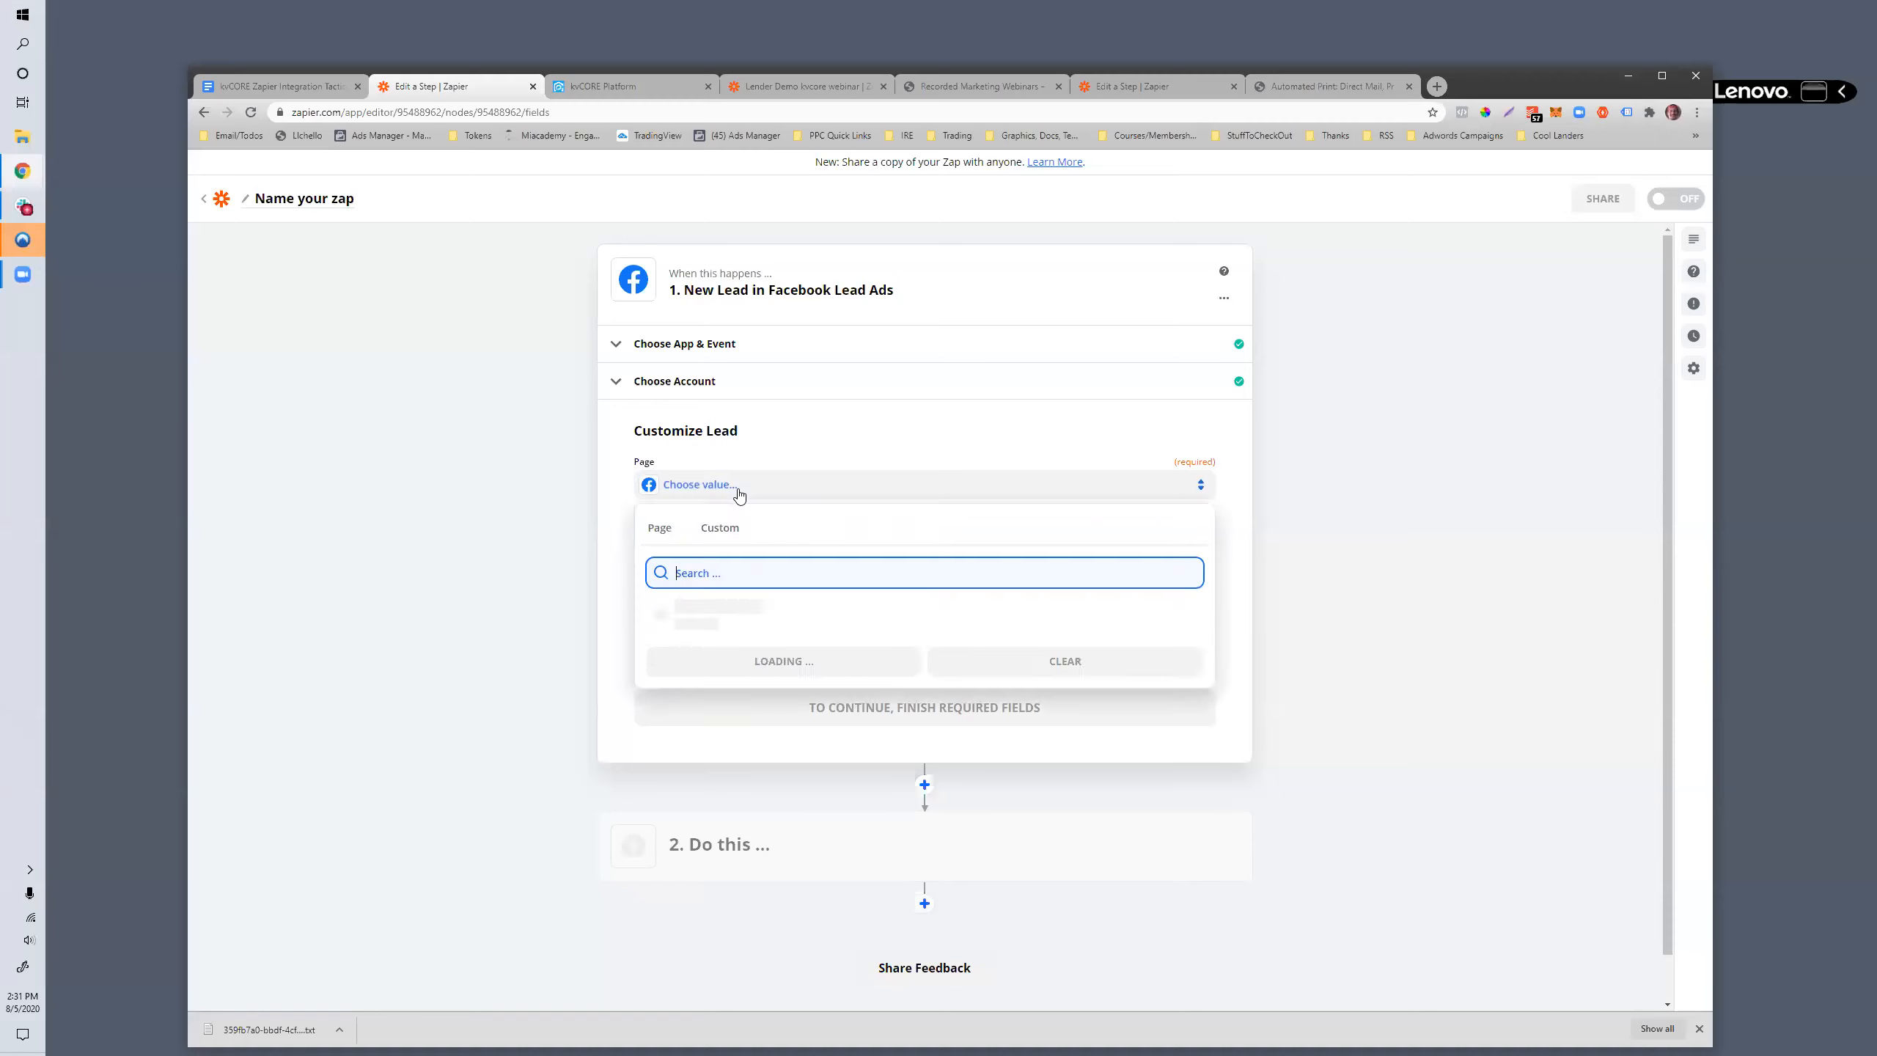
type("real estate")
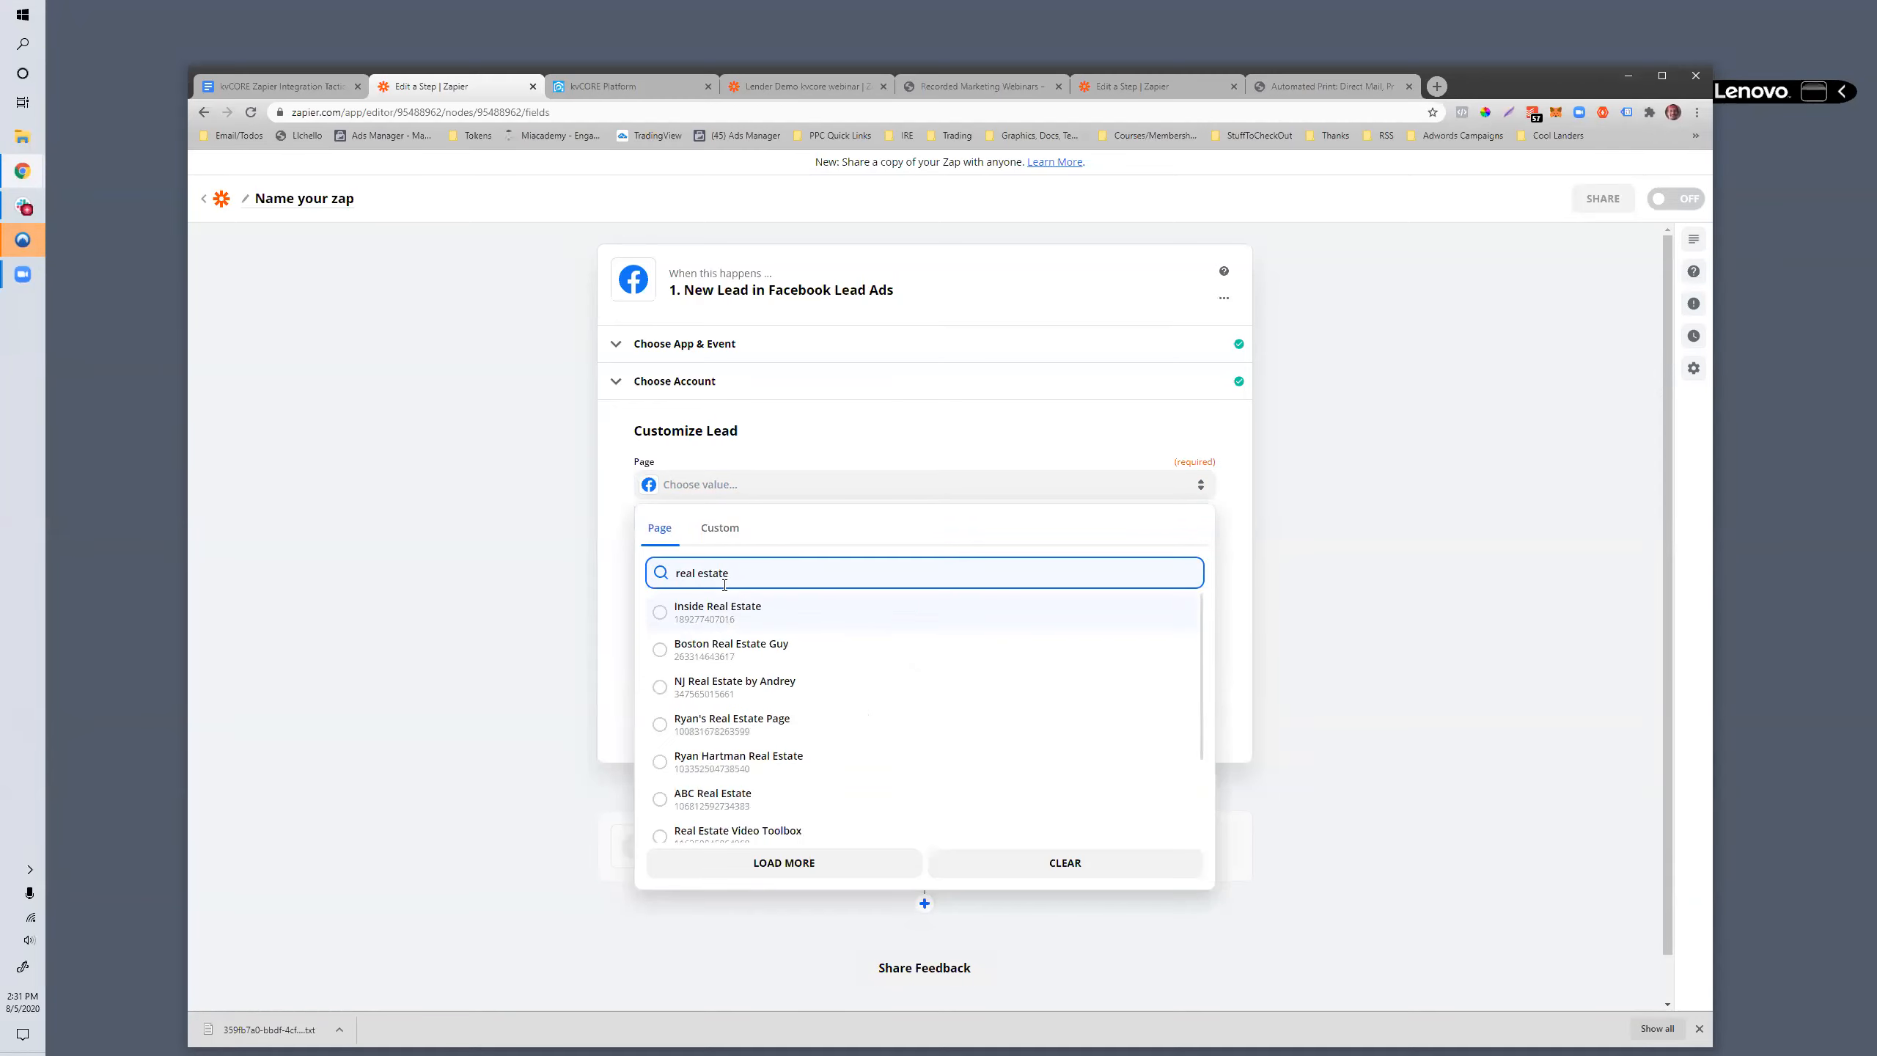
left_click(715, 612)
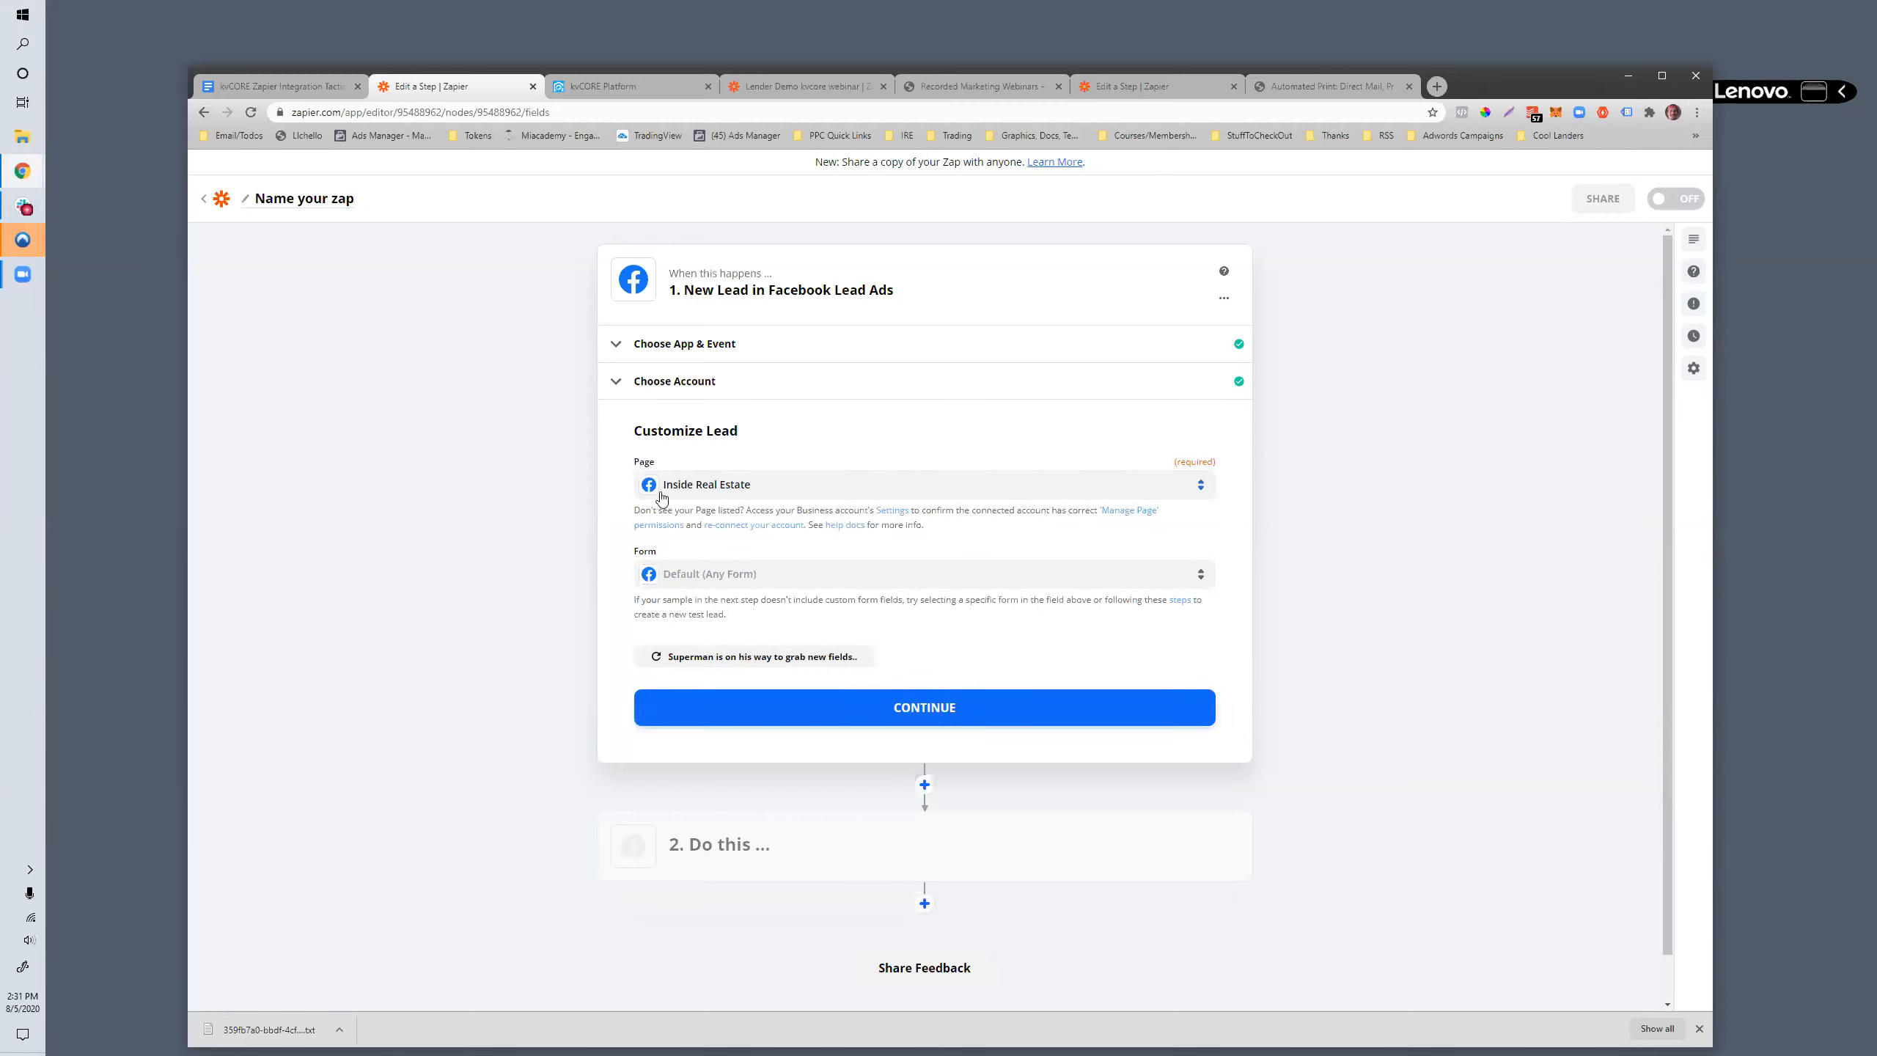
left_click(698, 575)
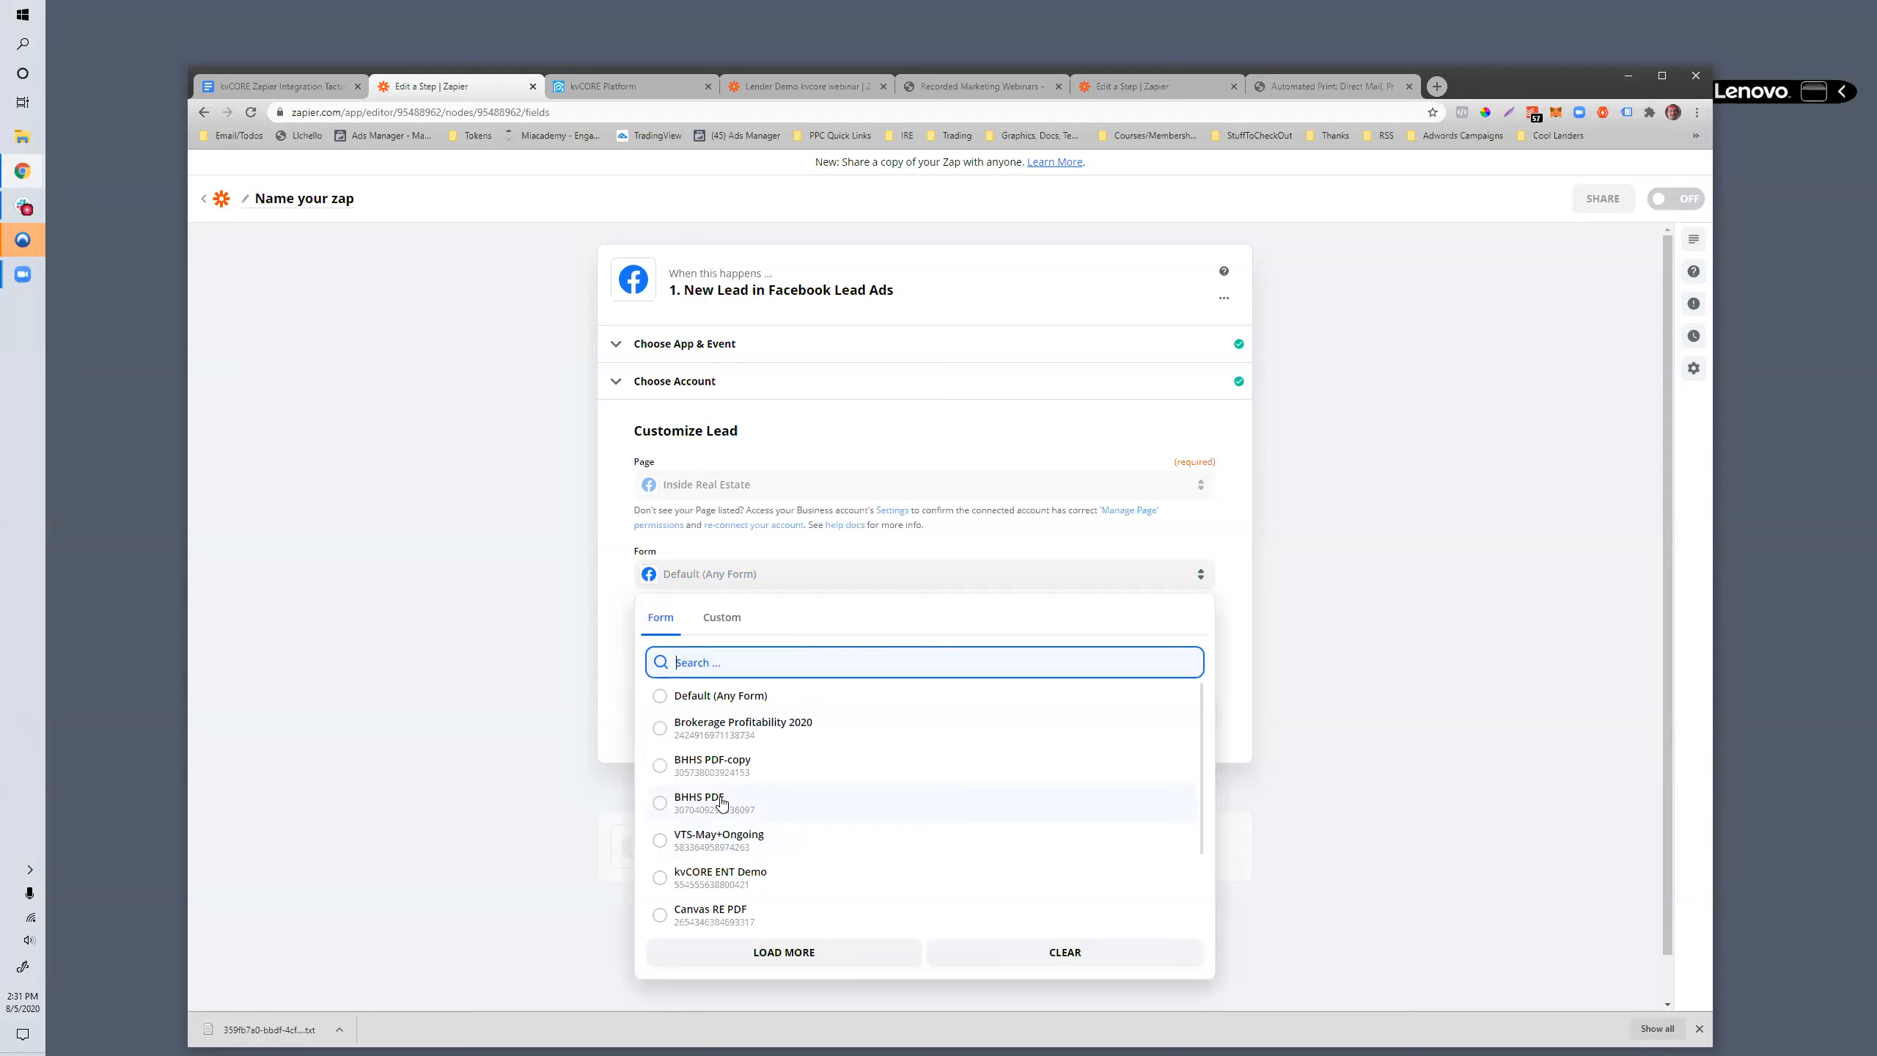
left_click(723, 802)
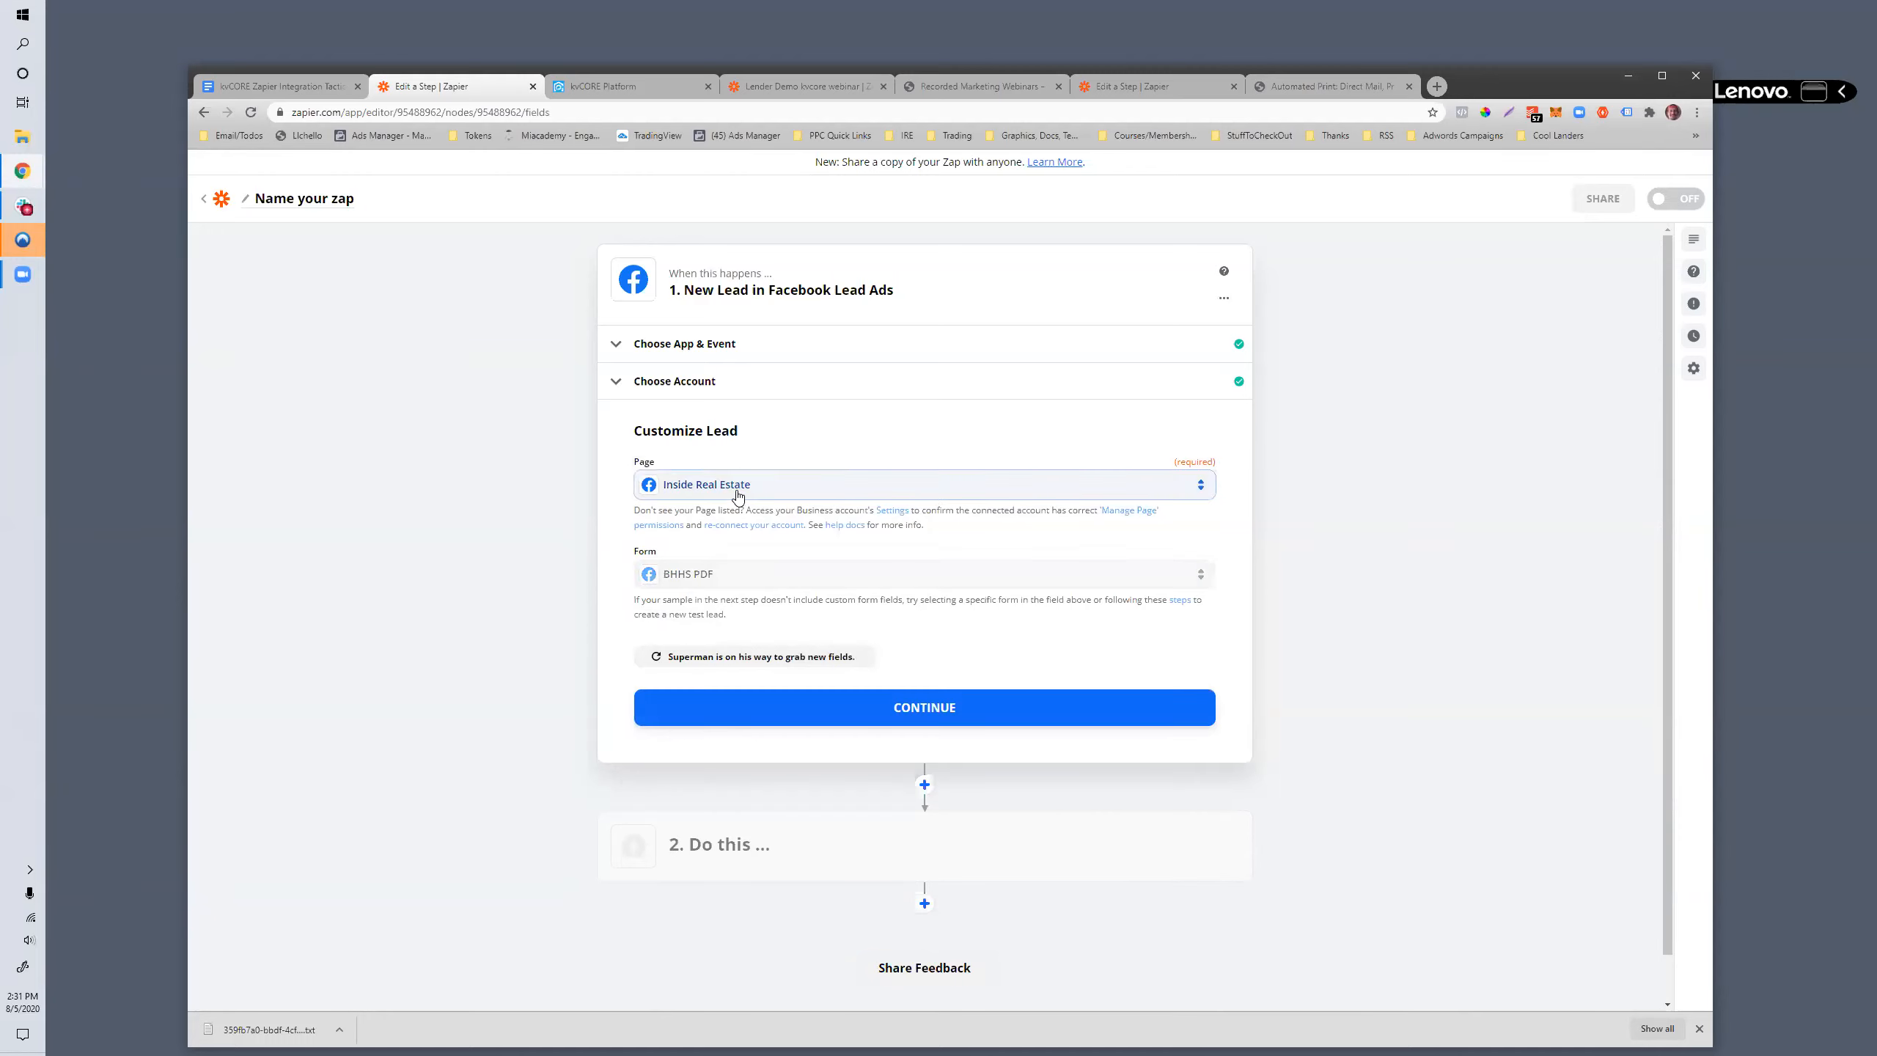
- Browse the trigger's Facebook pages, search for "propert", and change the page to St Pete FL Income Properties
left_click(737, 488)
scroll(749, 725, "down", 5)
scroll(747, 714, "down", 5)
scroll(747, 713, "down", 5)
scroll(746, 713, "down", 3)
scroll(746, 712, "down", 3)
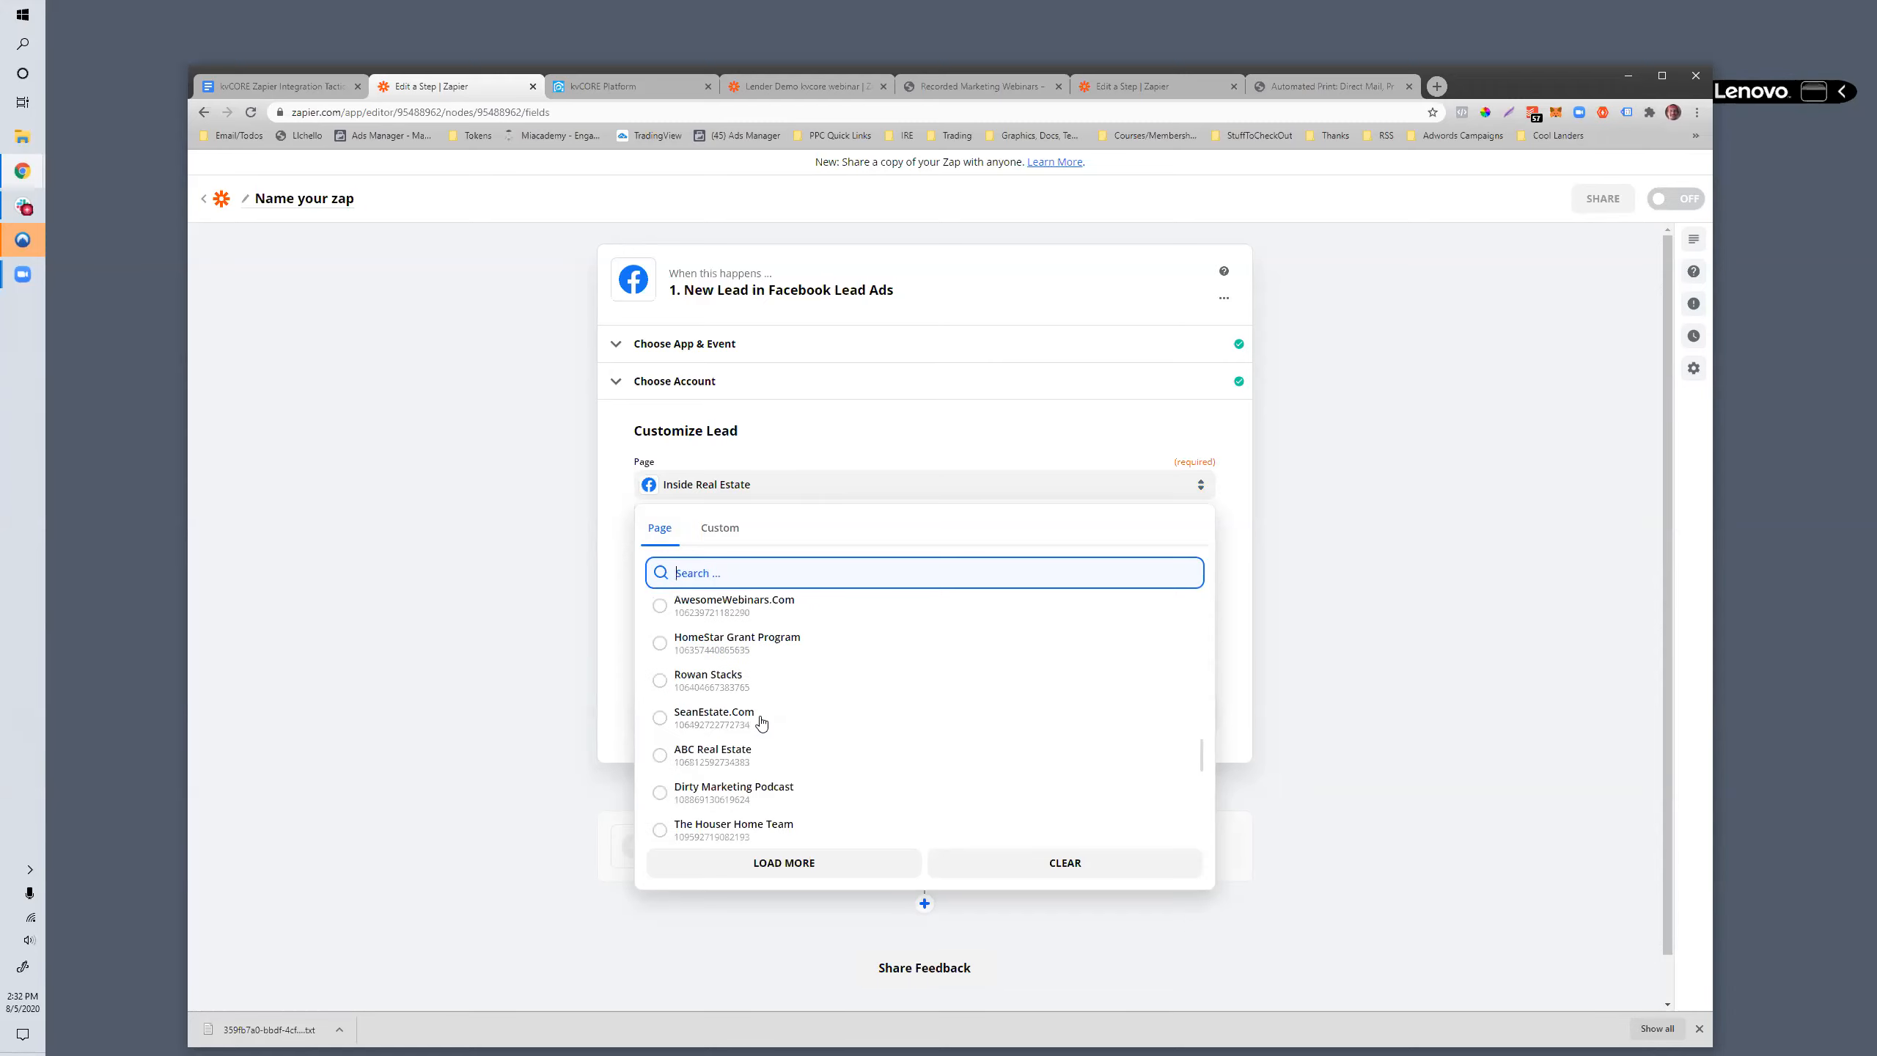
scroll(761, 721, "down", 6)
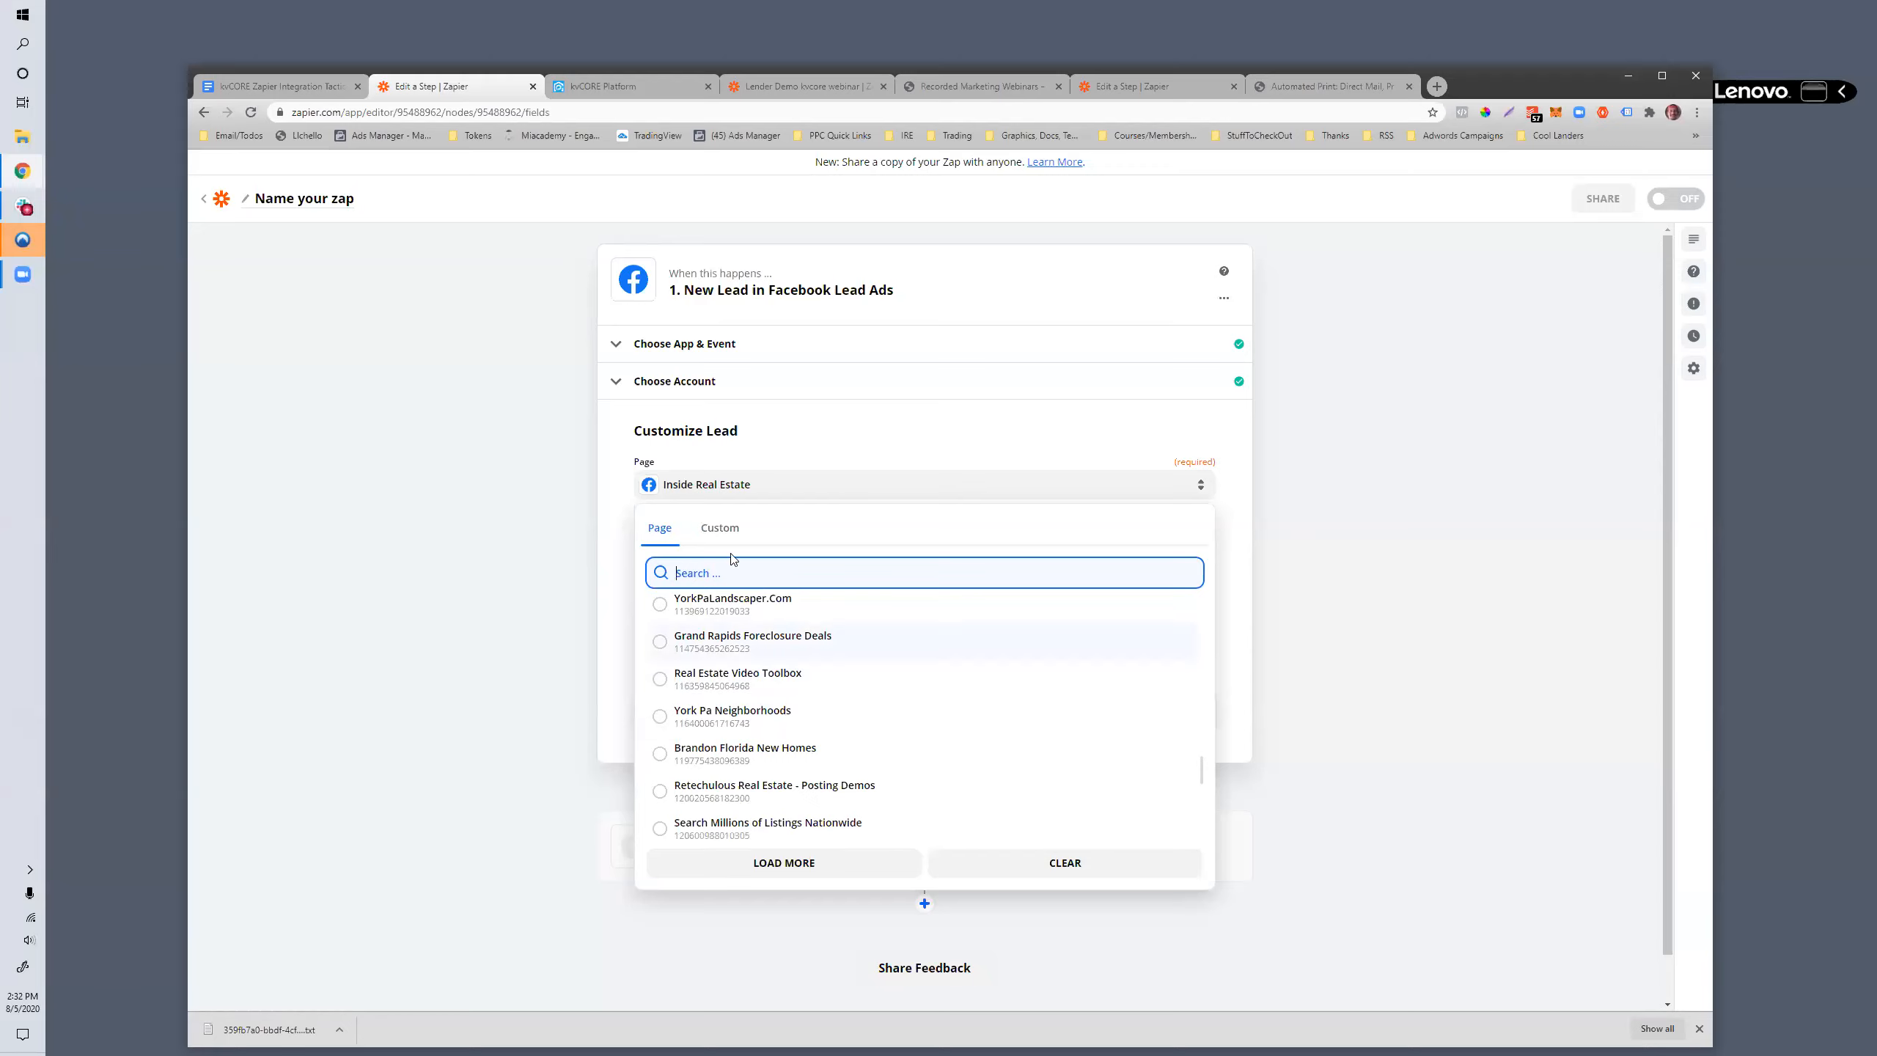
type("proper")
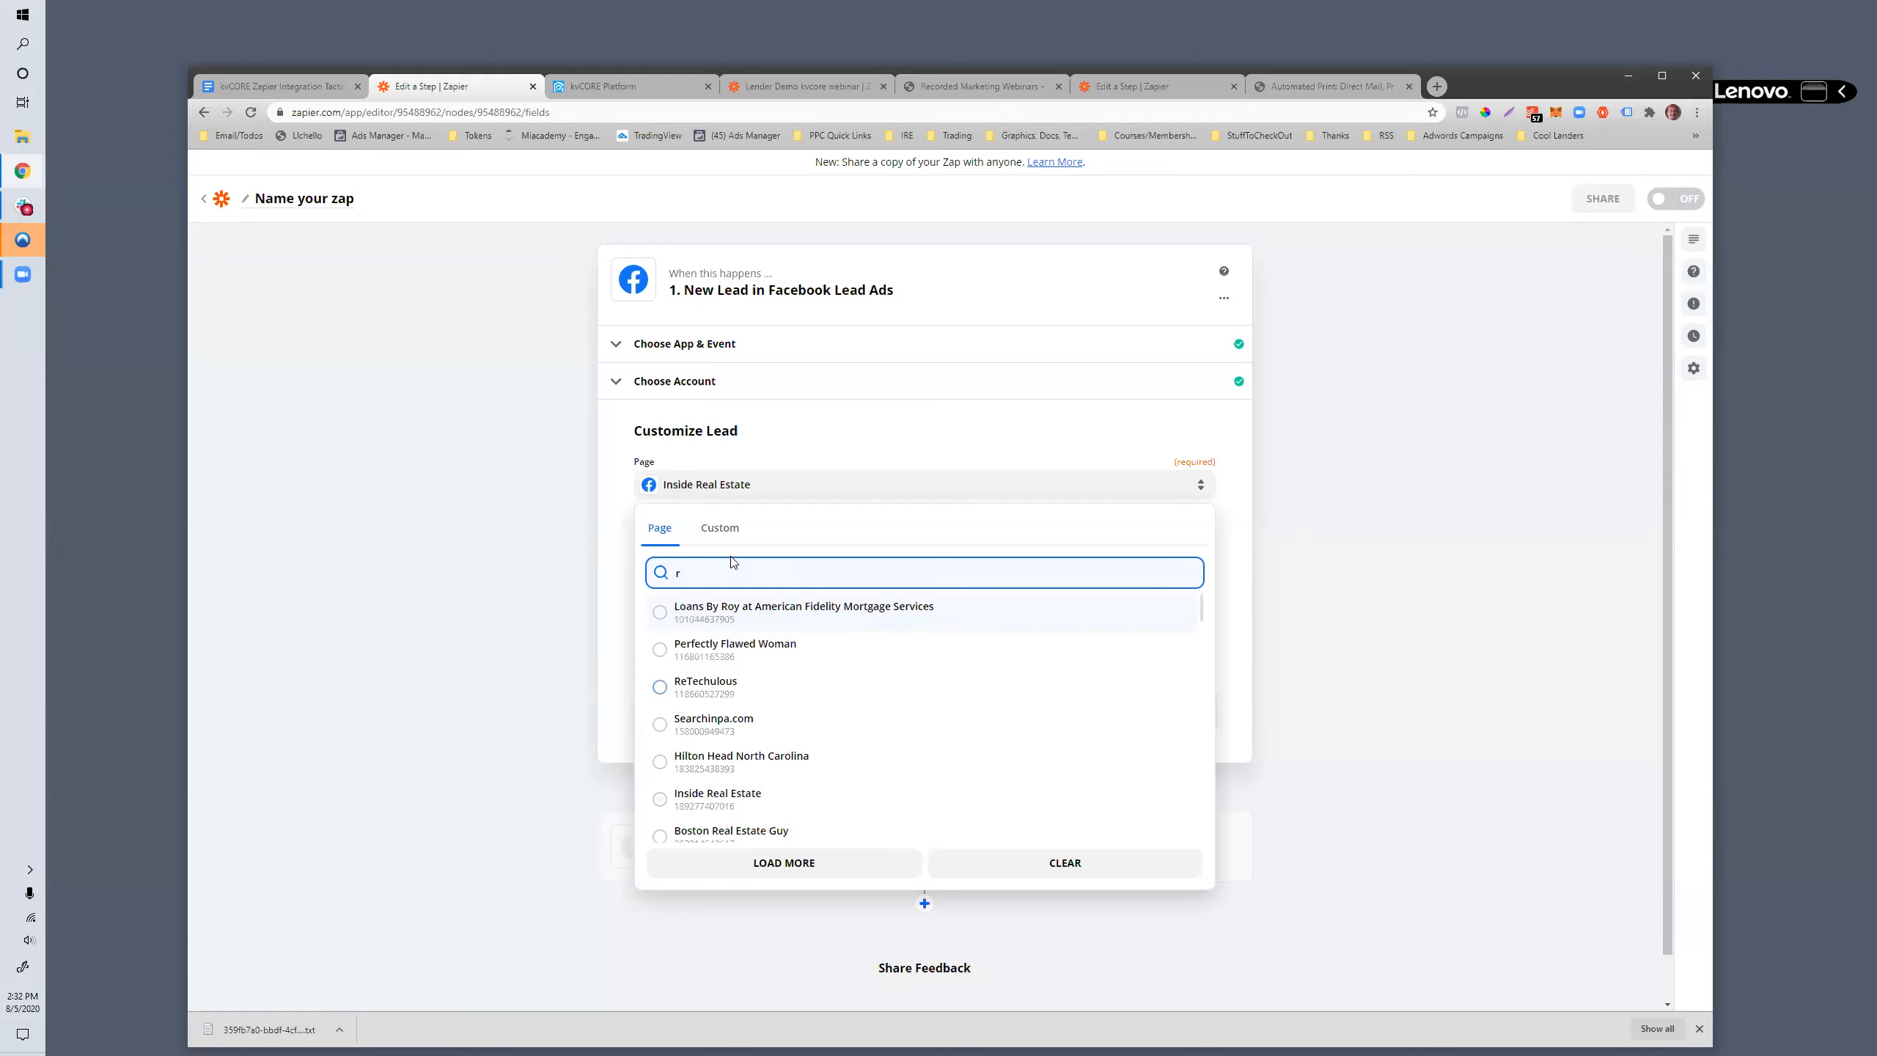
type("t")
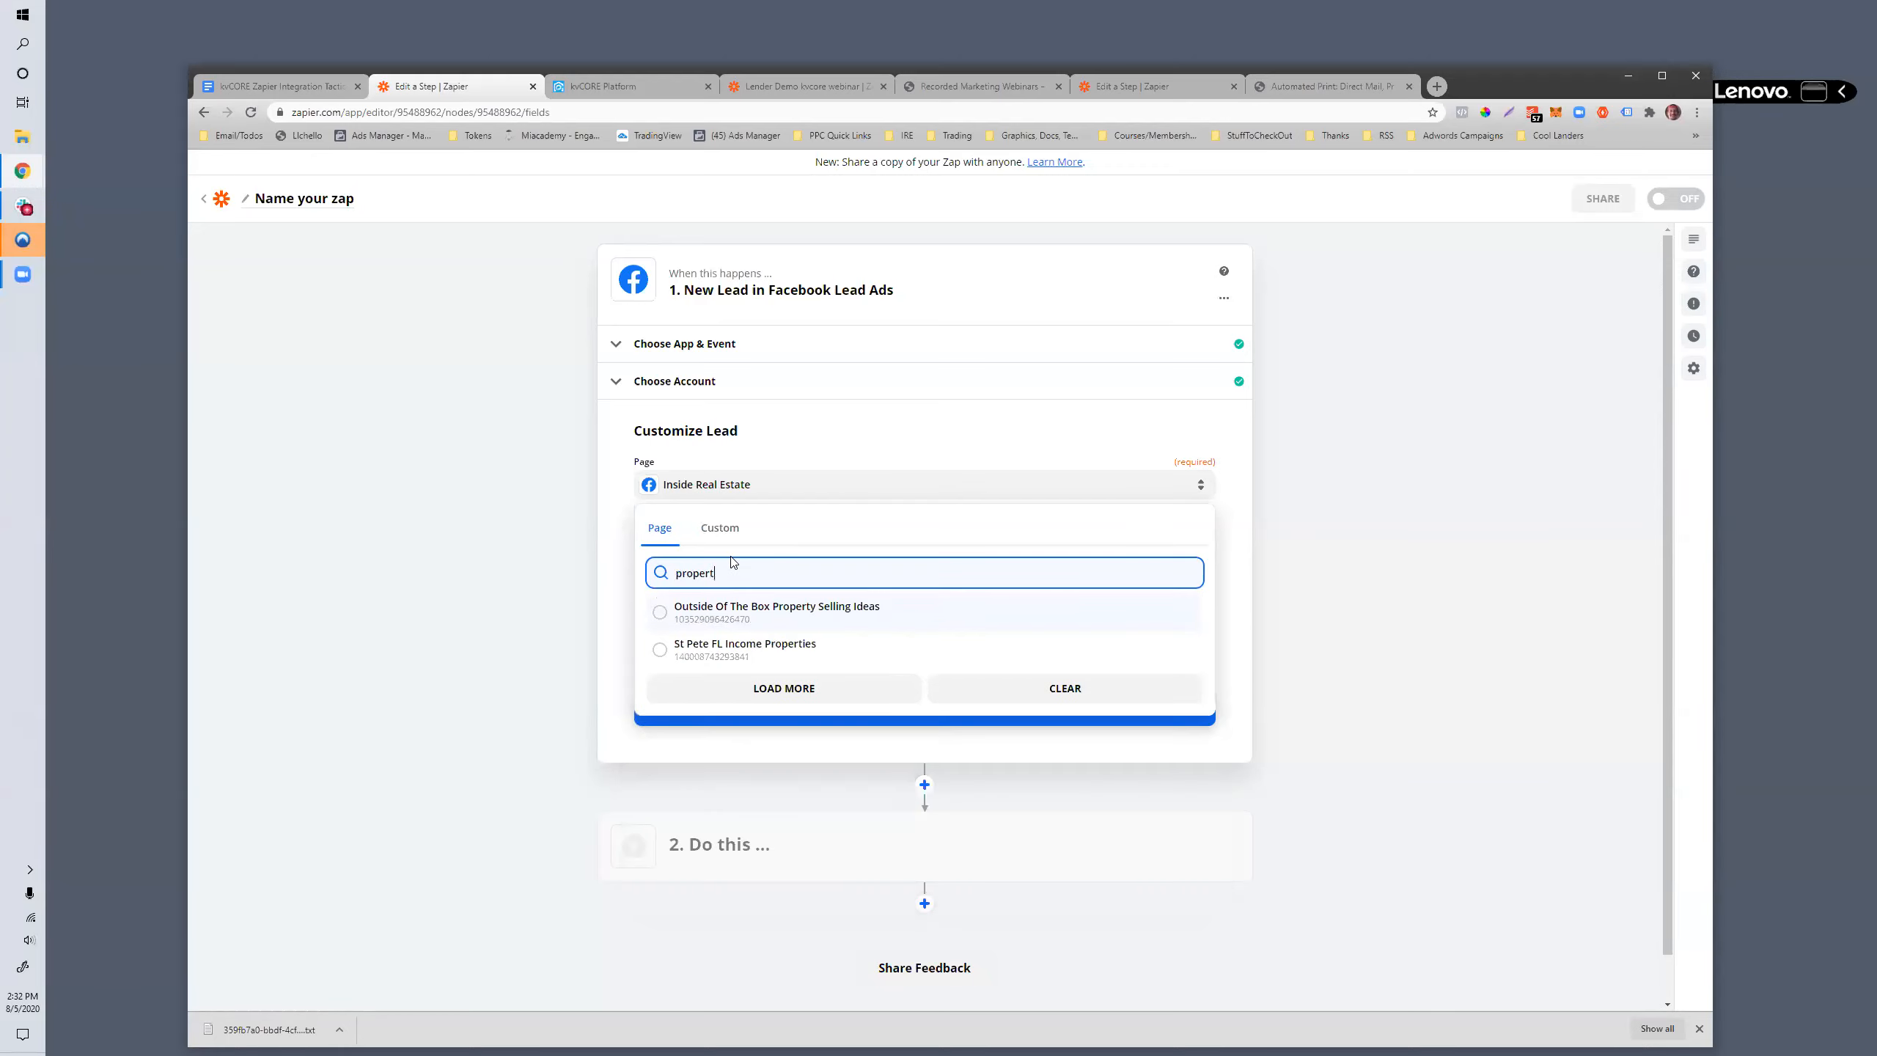
type("unity")
key("BackSpace")
key("BackSpace")
key("BackSpace")
key("BackSpace")
key("BackSpace")
key("BackSpace")
left_click(716, 649)
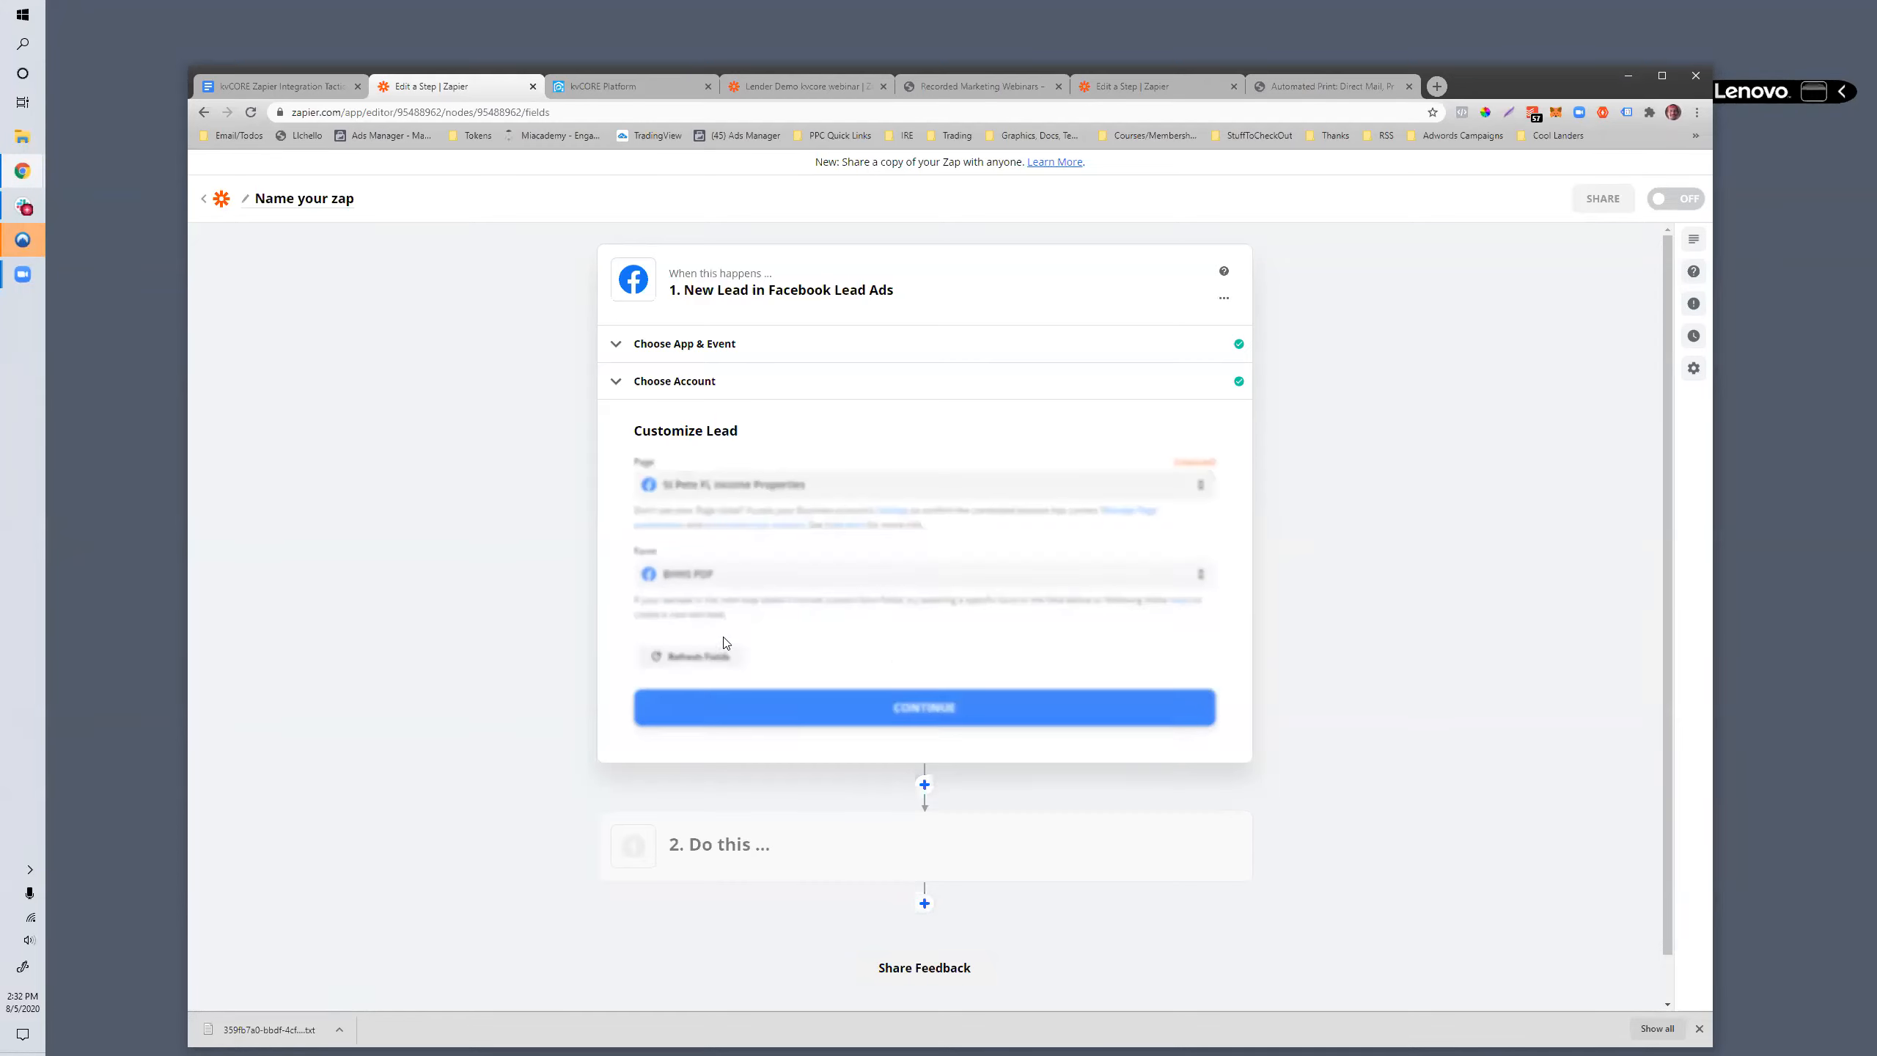
- Set the trigger's form to Default (Any Form), and change the Facebook page to Searchinpa.com
left_click(732, 577)
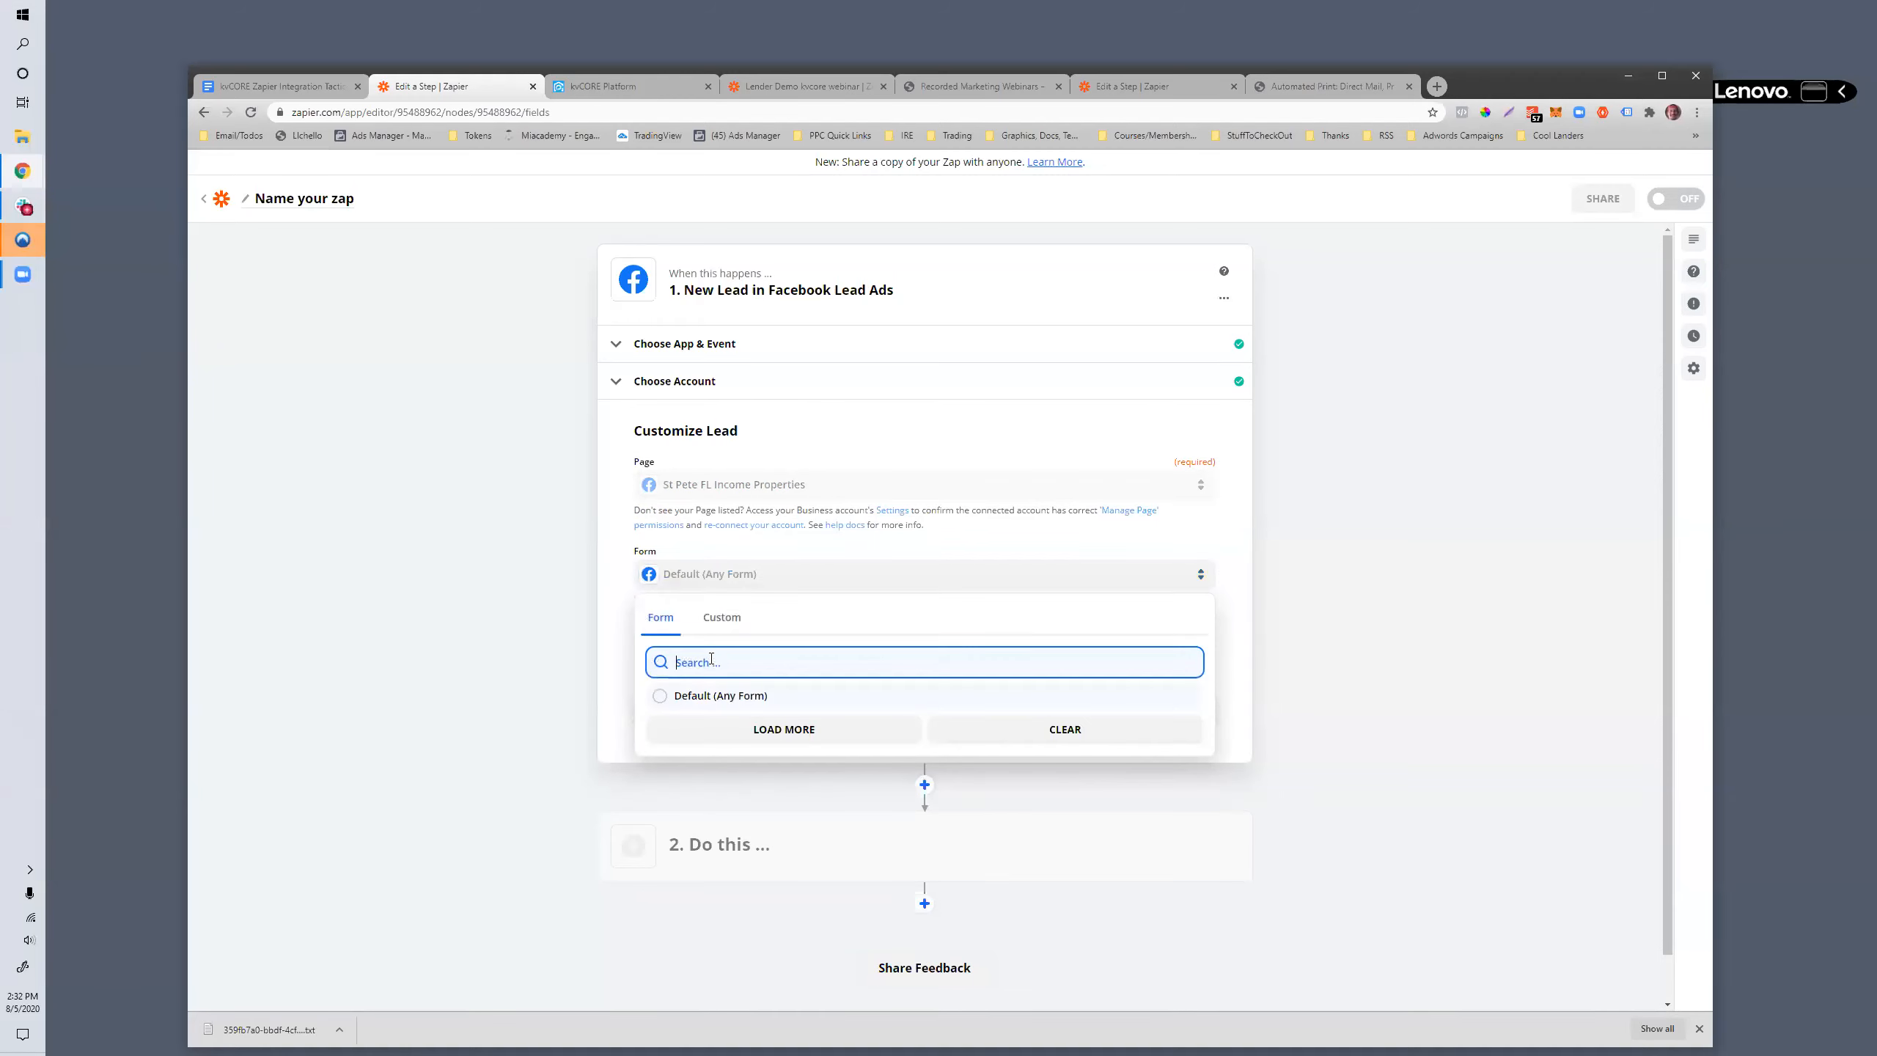
left_click(719, 696)
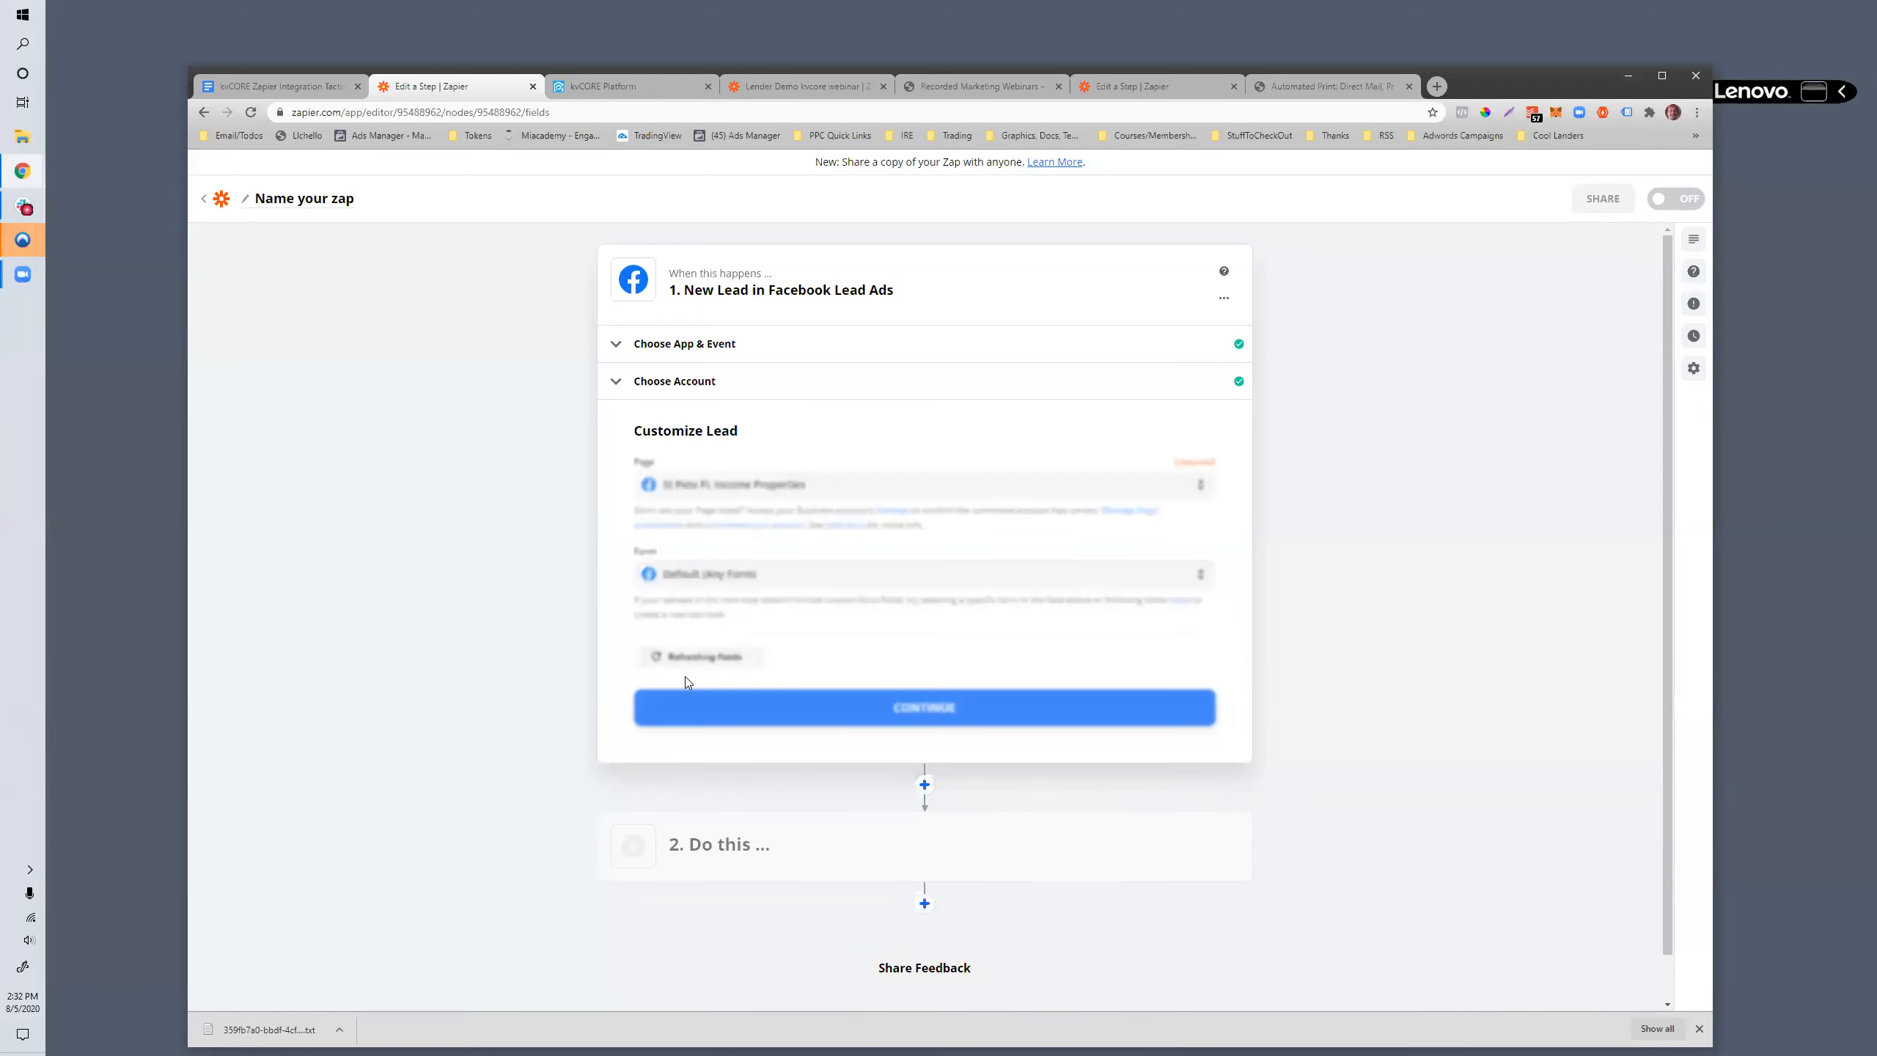
left_click(717, 485)
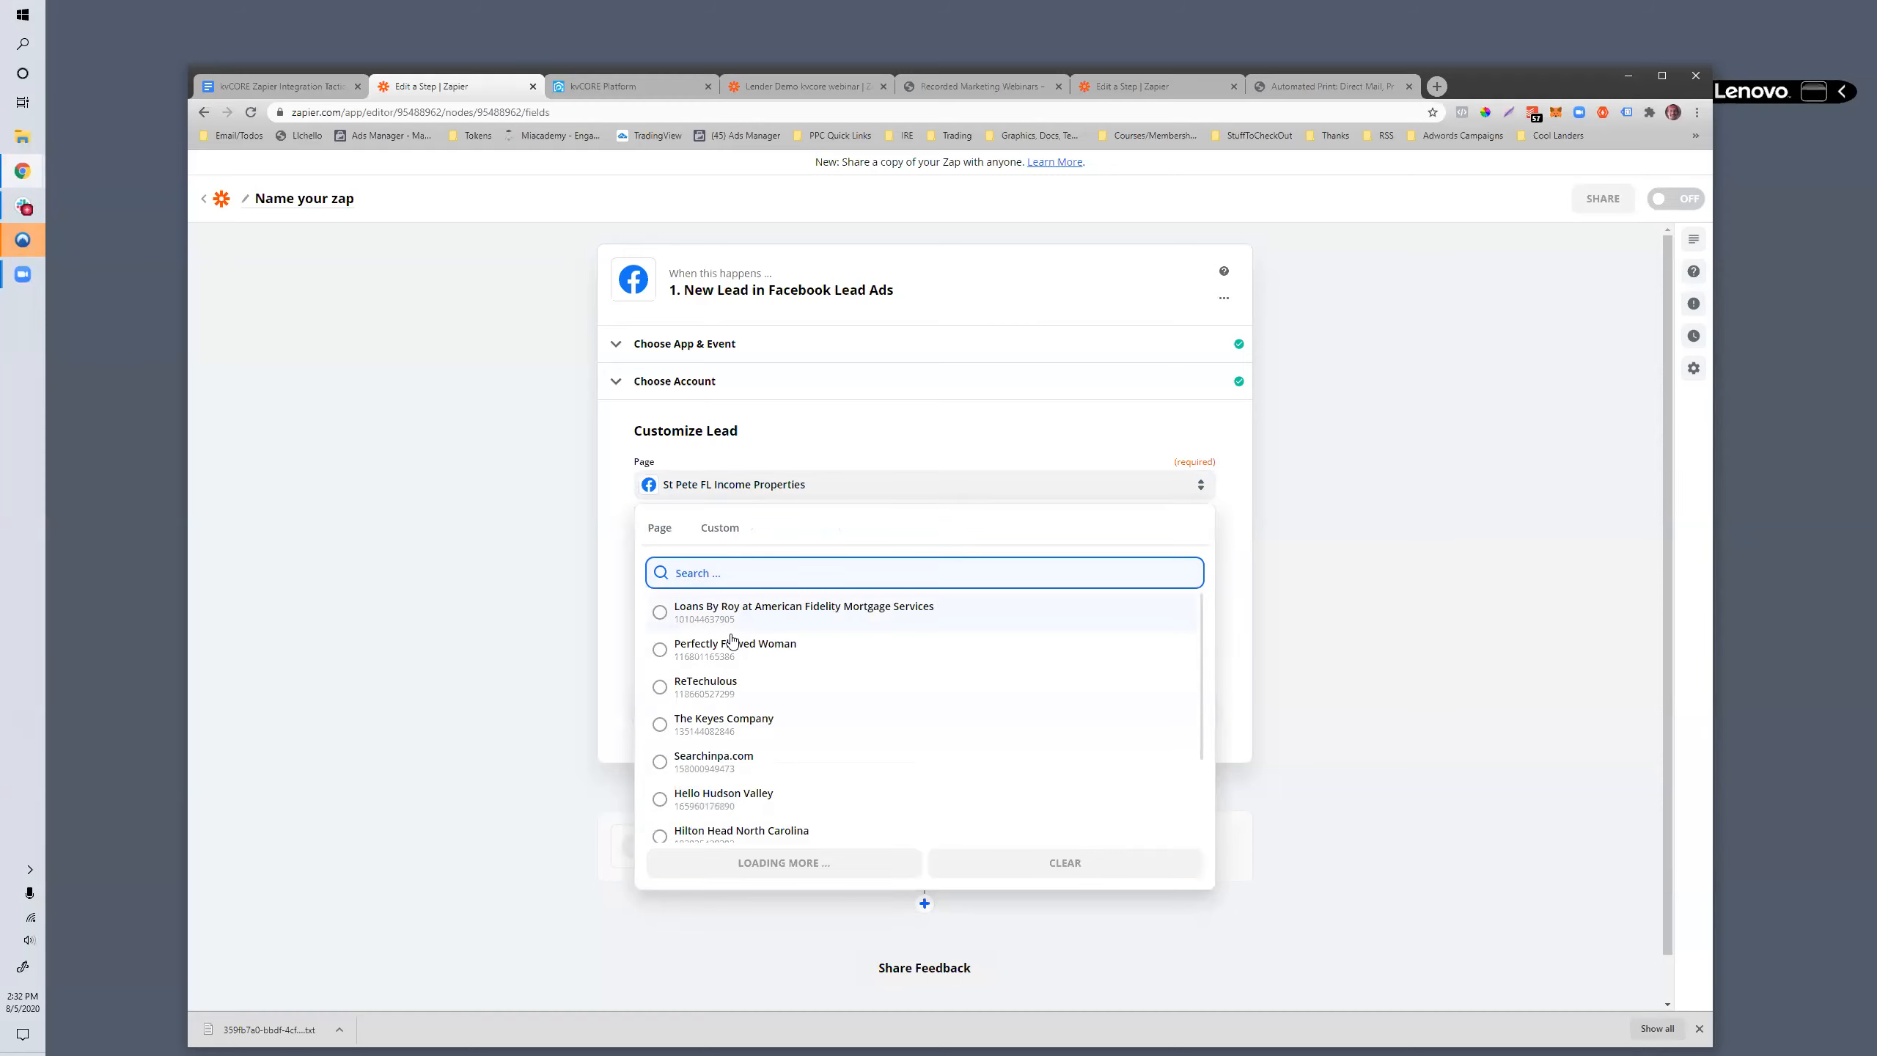
scroll(731, 640, "down", 2)
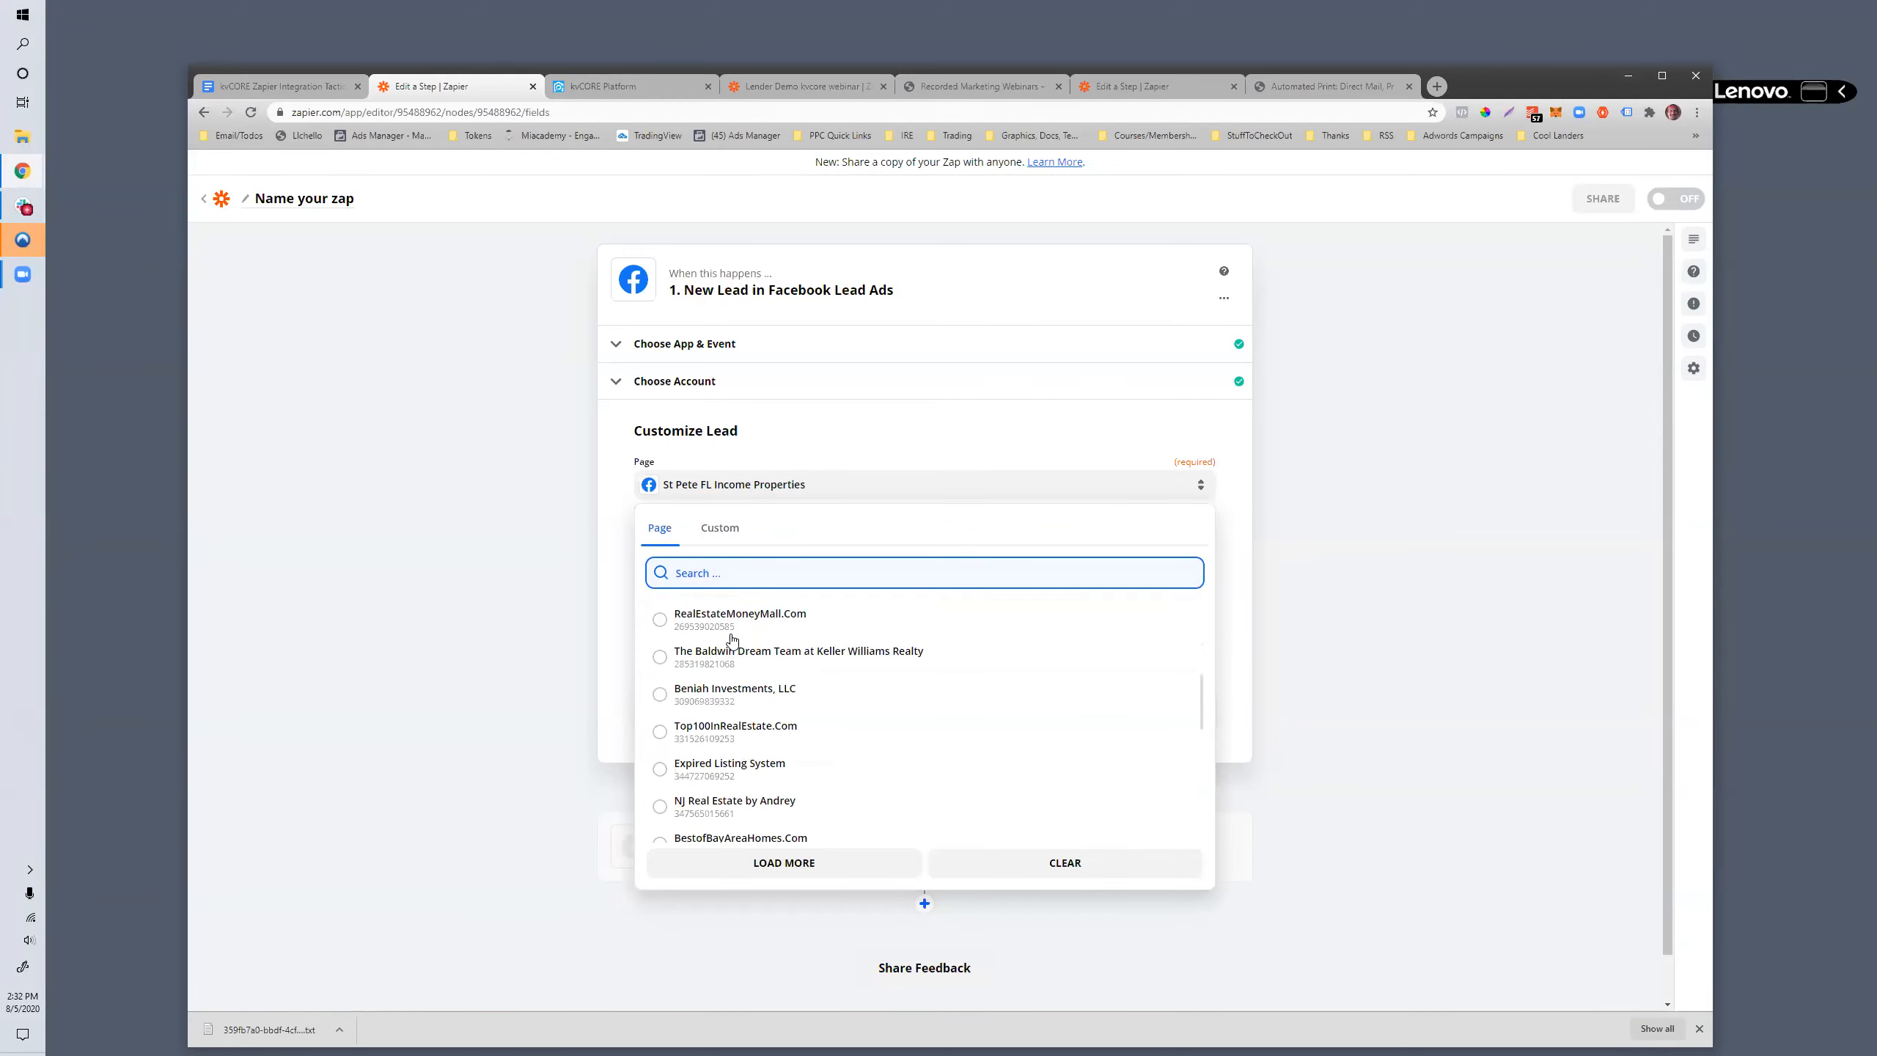
scroll(714, 606, "up", 1)
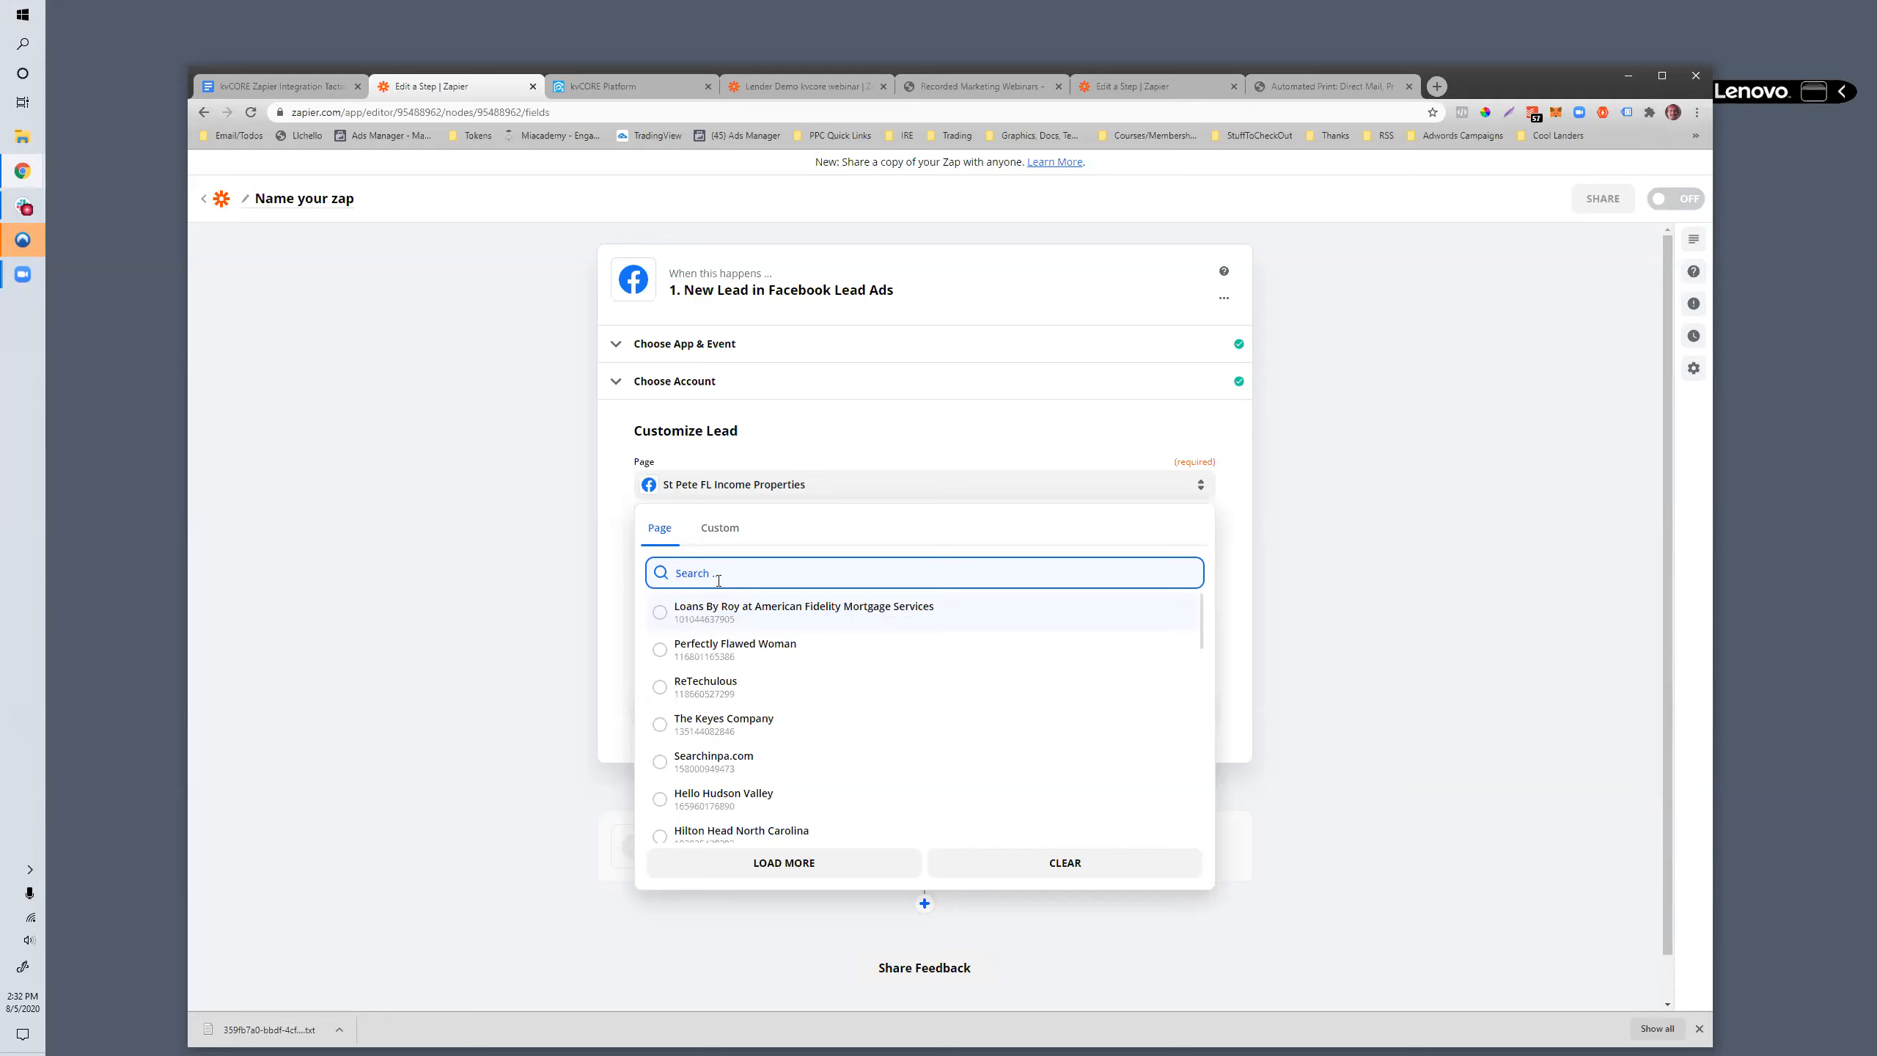
left_click(726, 758)
- Choose the York Pa 55+ form for the trigger and test the trigger to pull in a sample lead
left_click(725, 574)
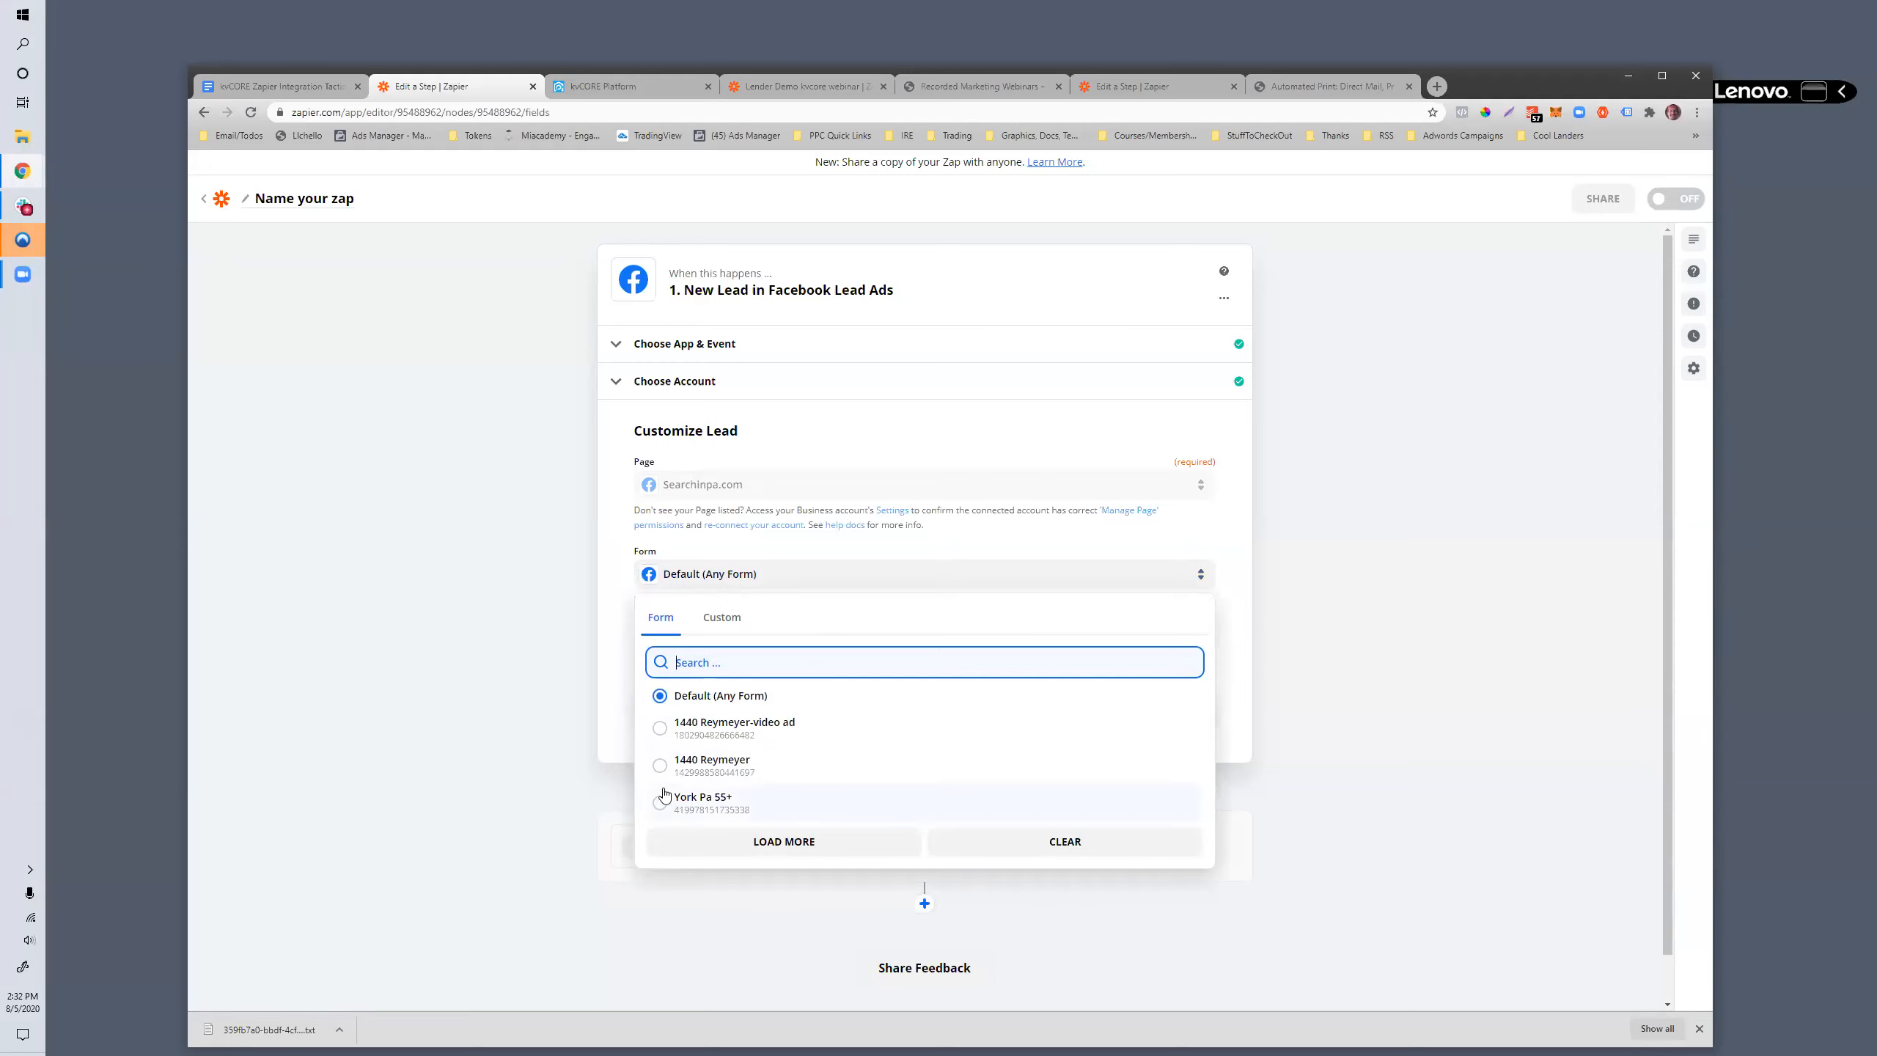
left_click(662, 811)
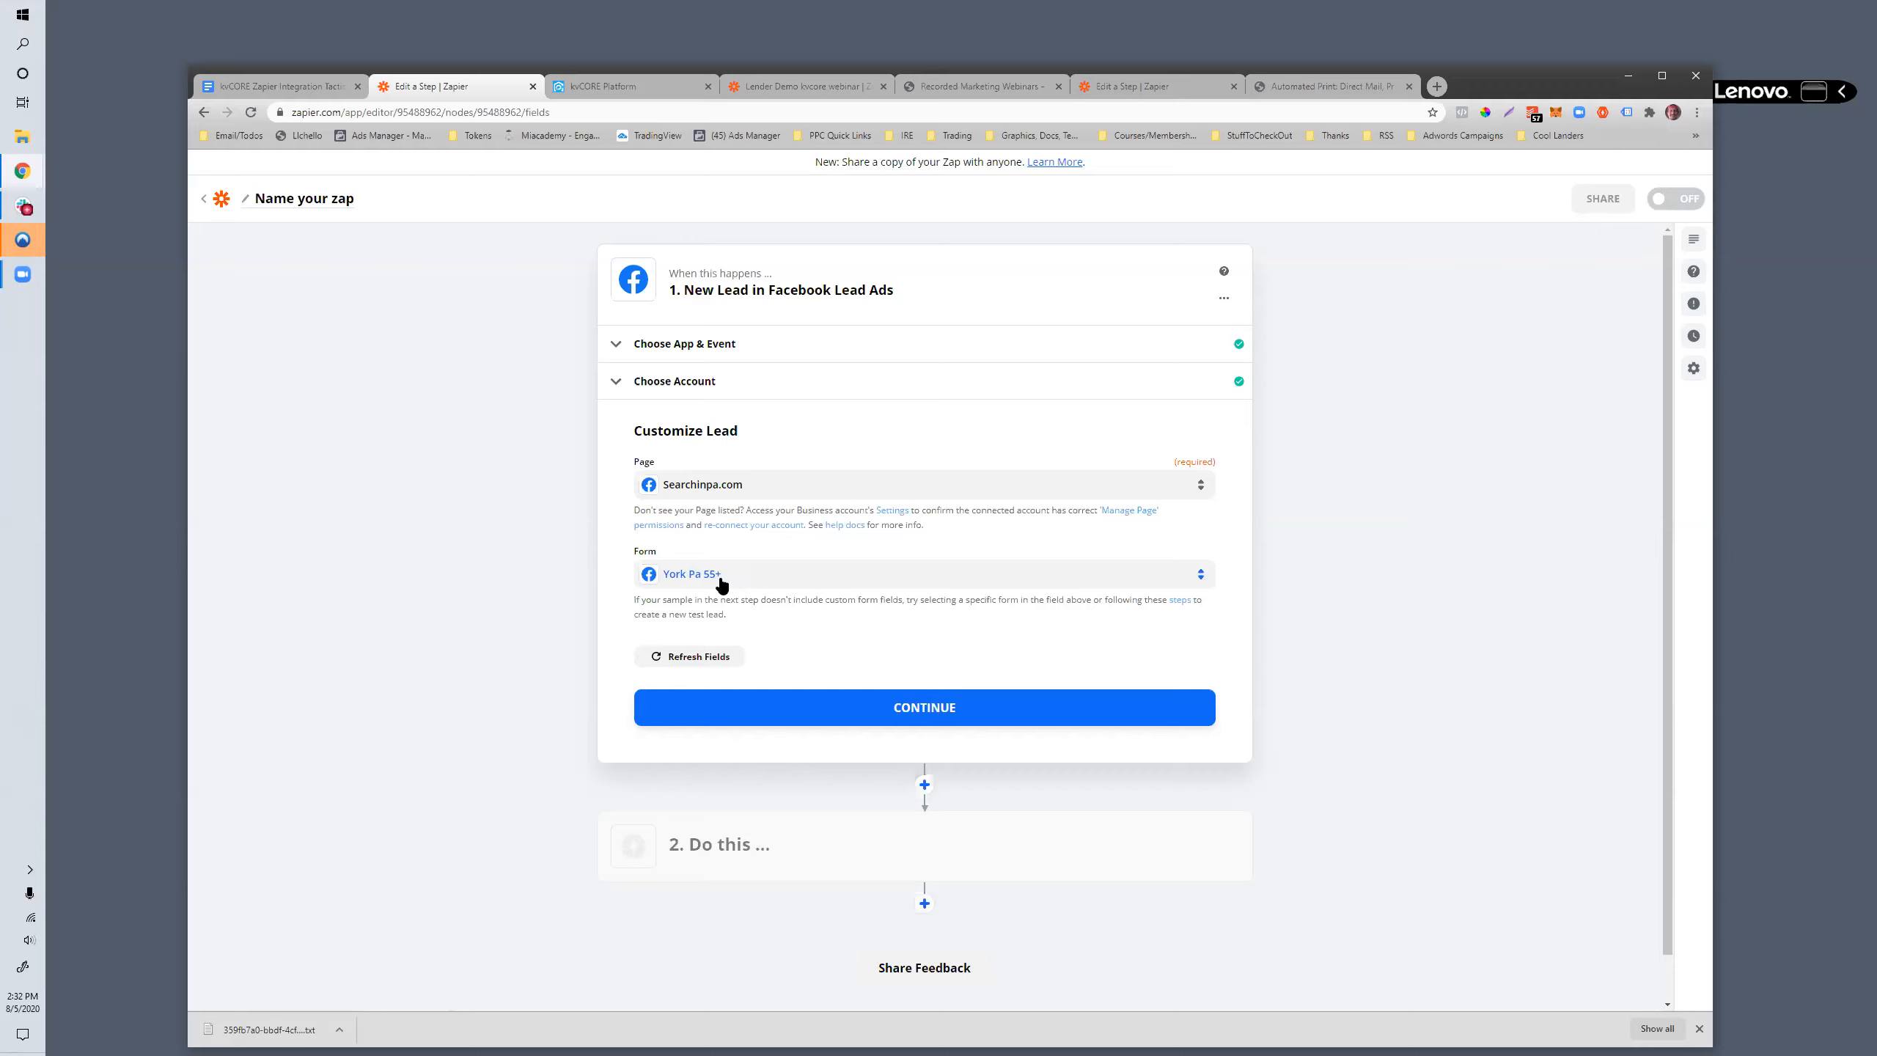
left_click(799, 710)
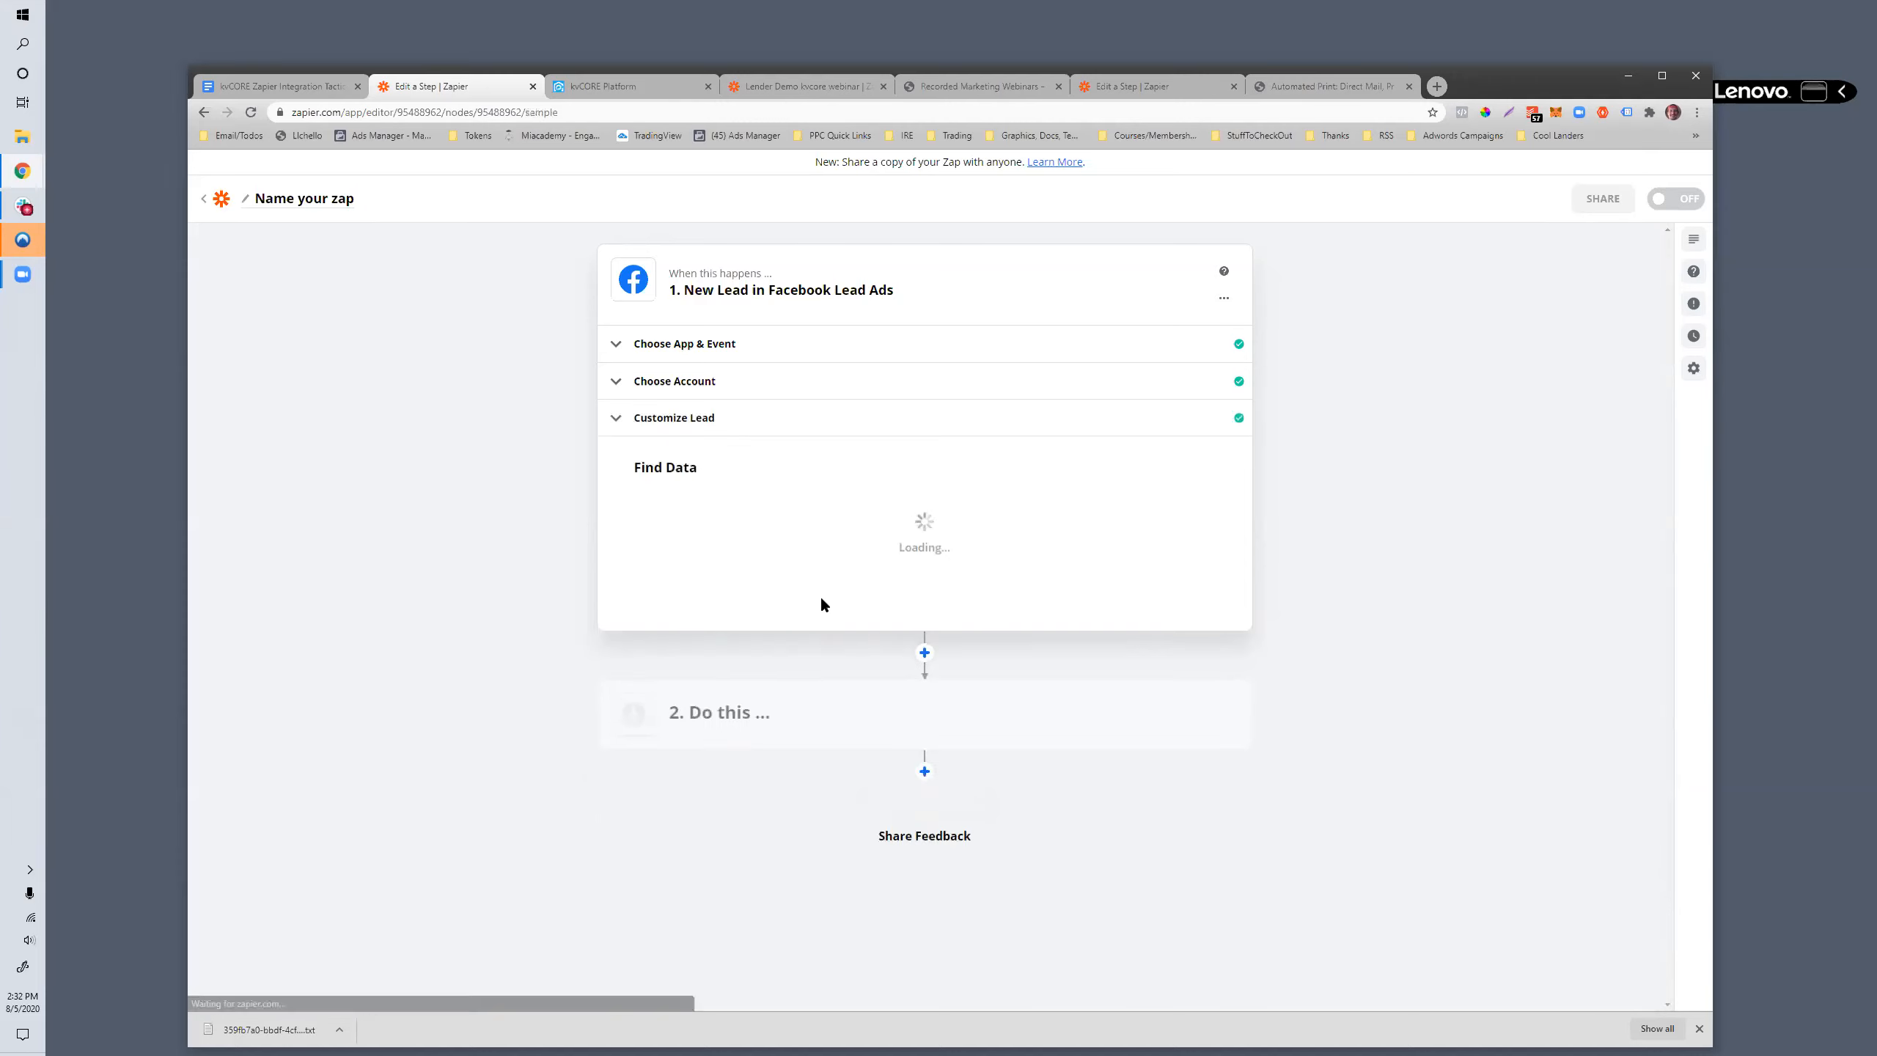
left_click(920, 711)
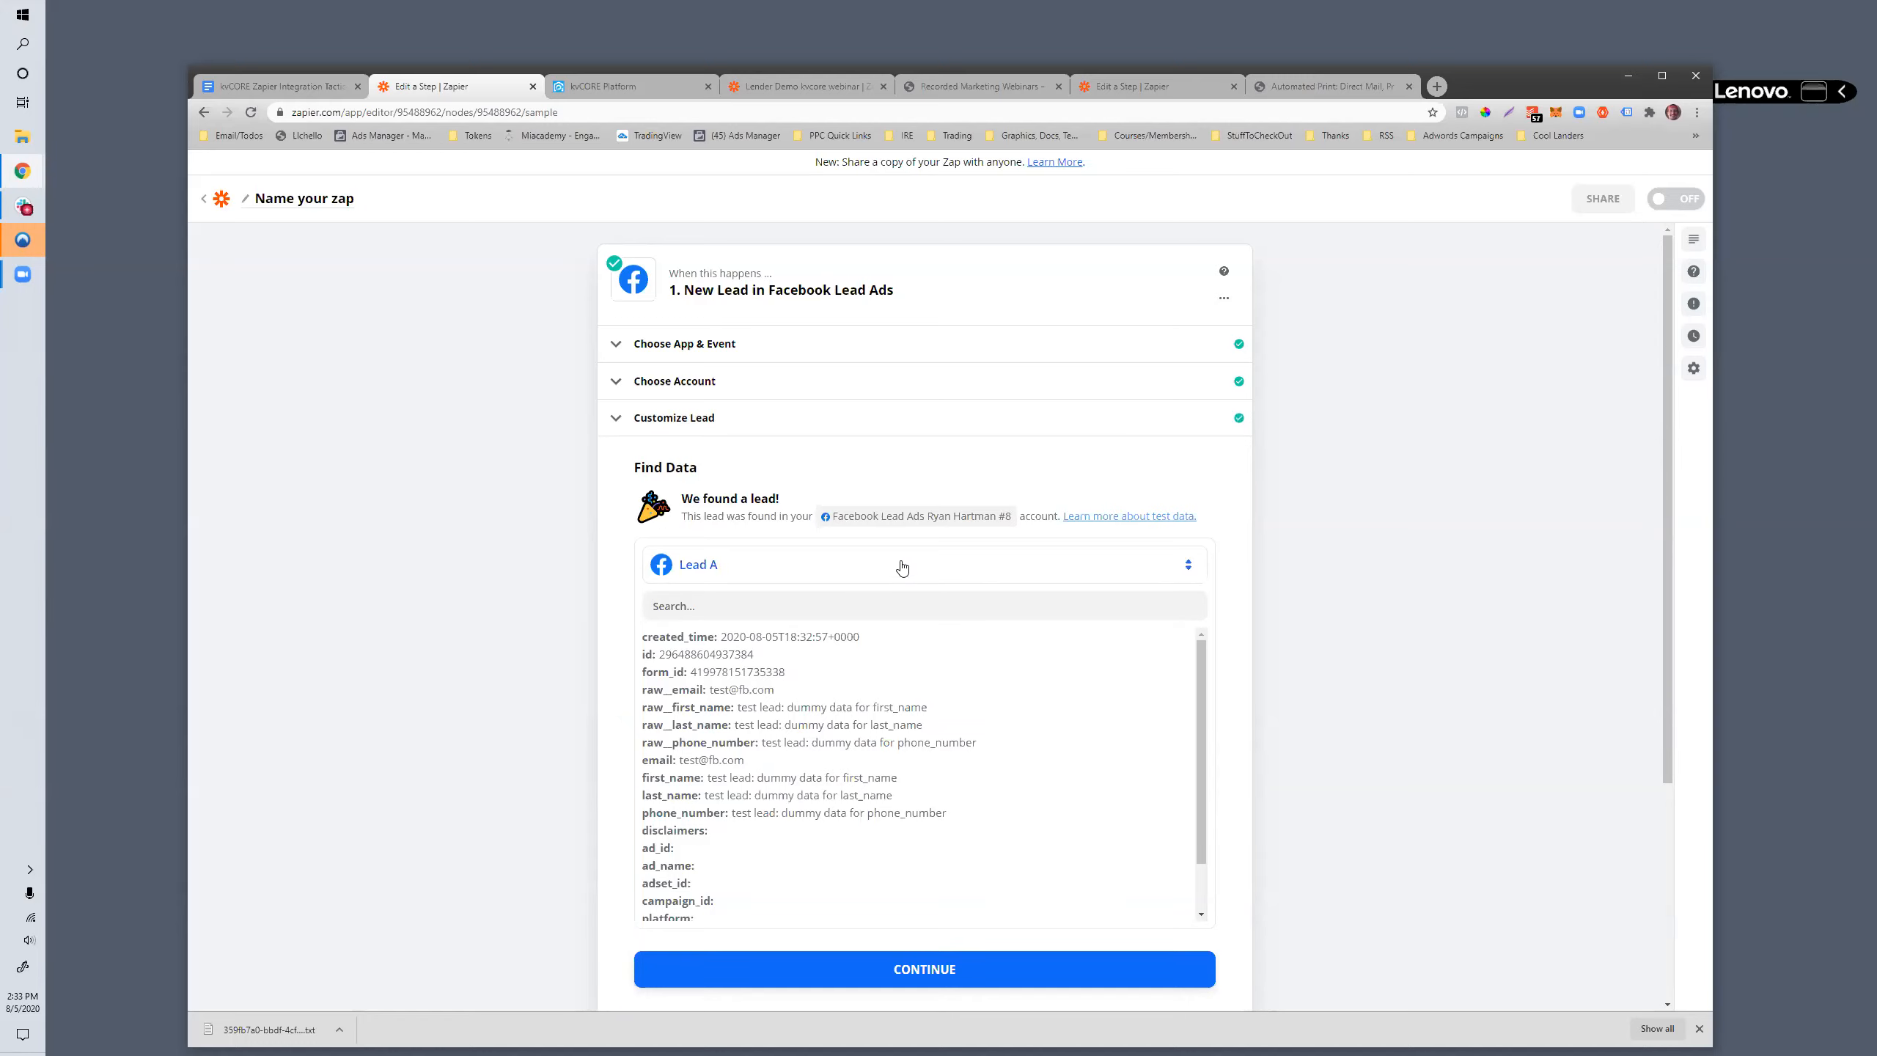
- Examine the sample lead's fields, from the creation time and contact details down to the campaign name
scroll(902, 562, "down", 2)
scroll(902, 561, "down", 3)
scroll(894, 584, "up", 6)
scroll(886, 606, "down", 4)
scroll(885, 602, "down", 2)
scroll(789, 536, "down", 1)
scroll(789, 537, "up", 1)
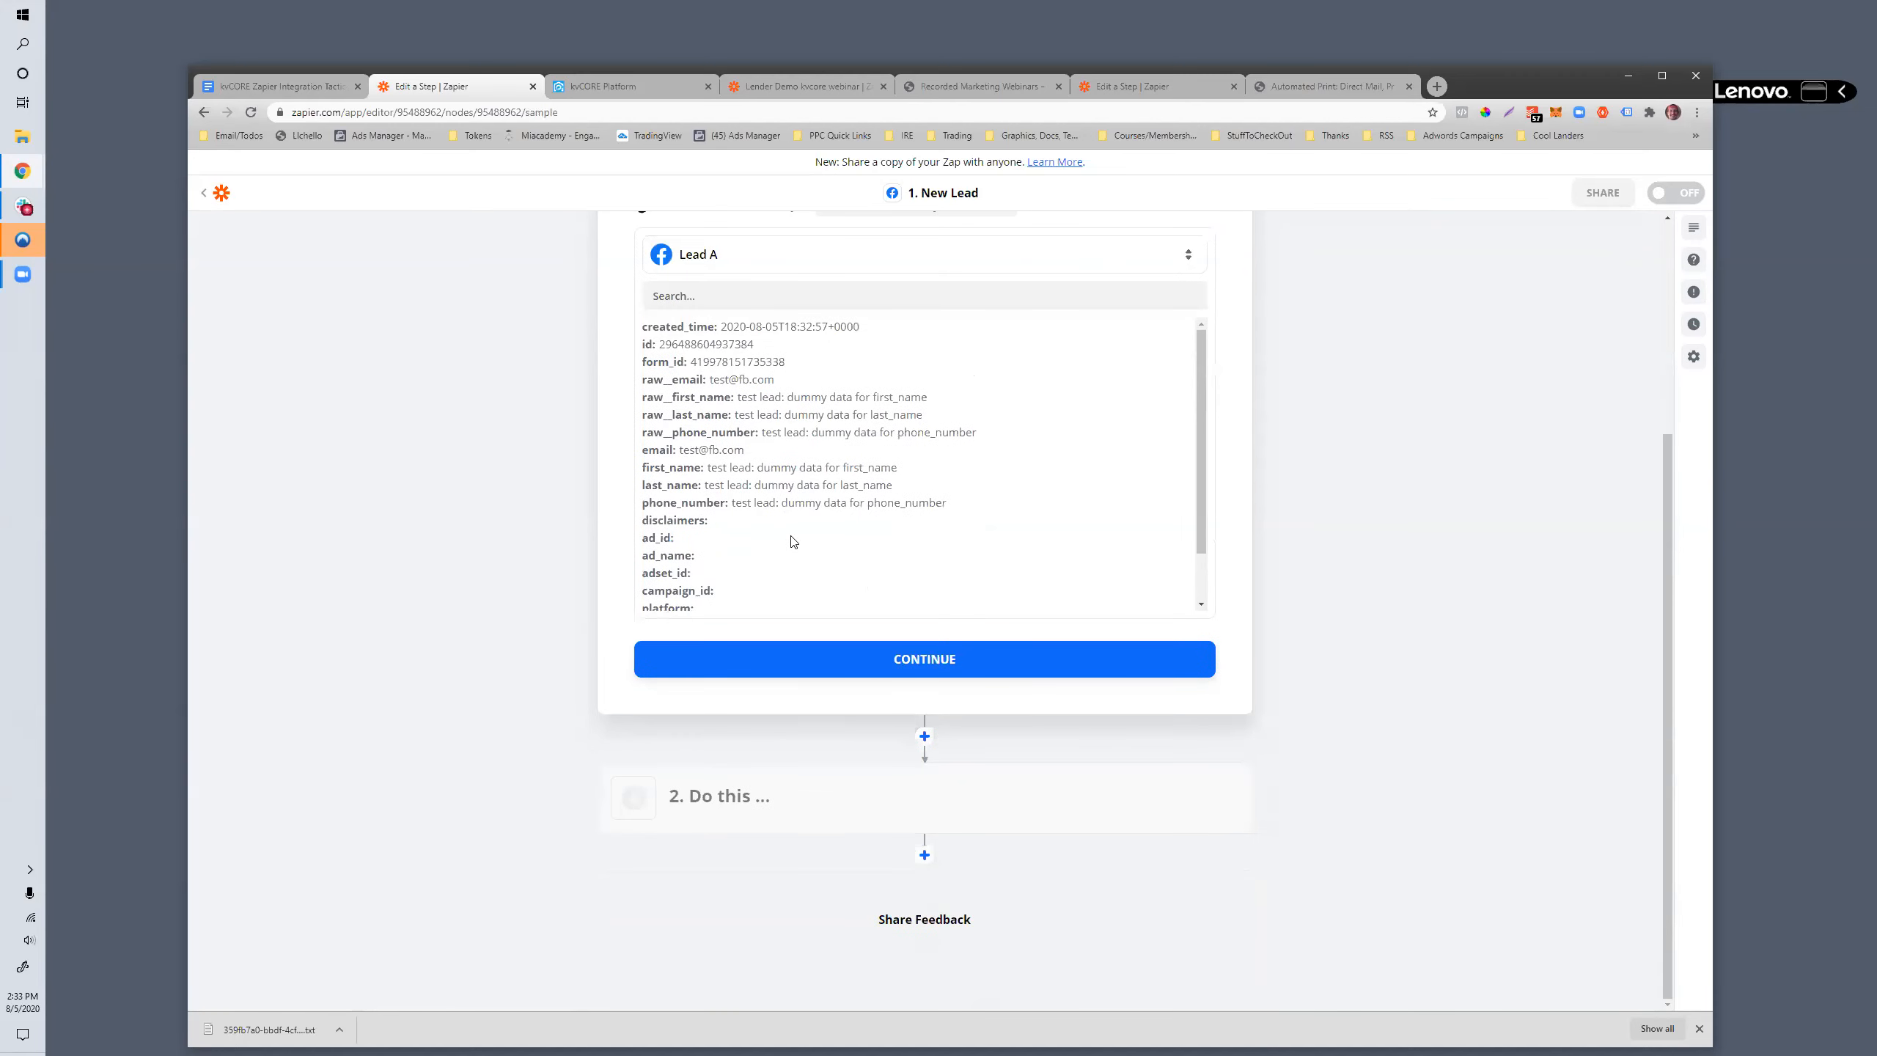
scroll(570, 520, "up", 2)
scroll(572, 519, "up", 1)
scroll(698, 504, "down", 1)
scroll(780, 557, "down", 1)
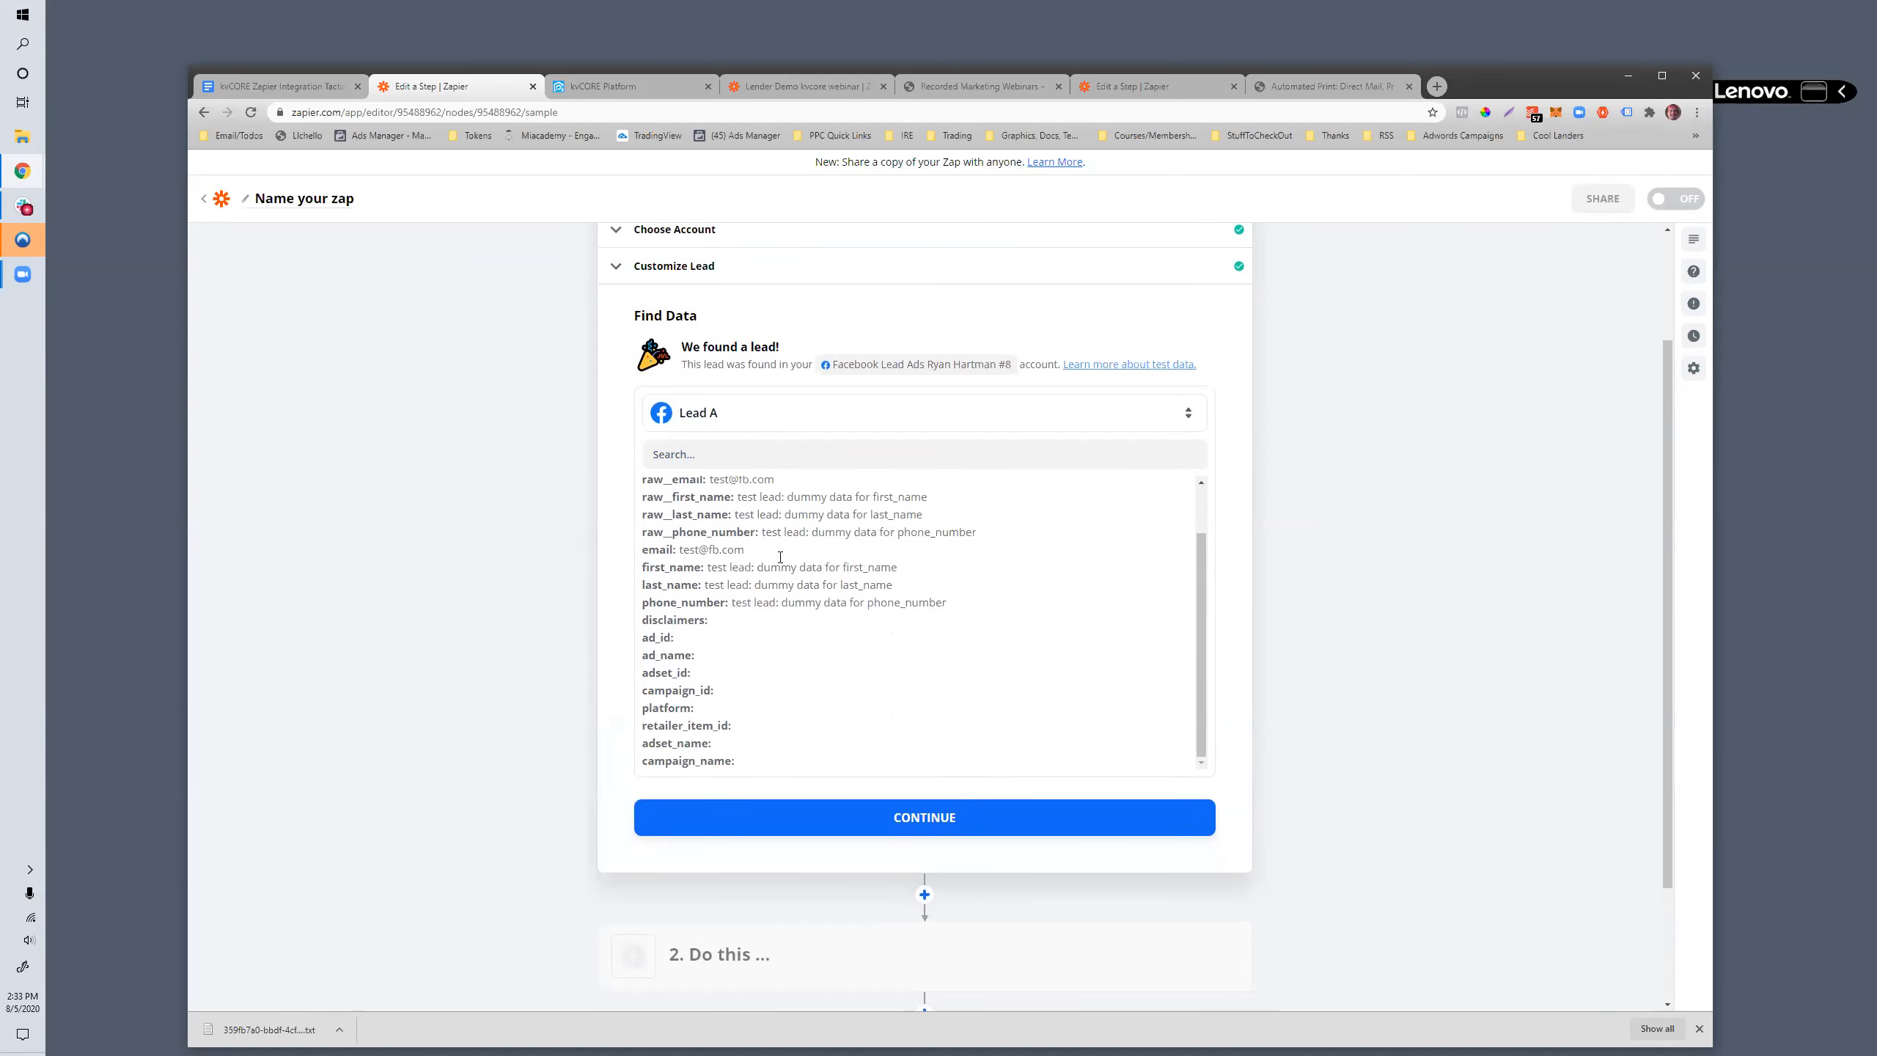
scroll(739, 540, "up", 1)
left_click_drag(708, 486, 887, 841)
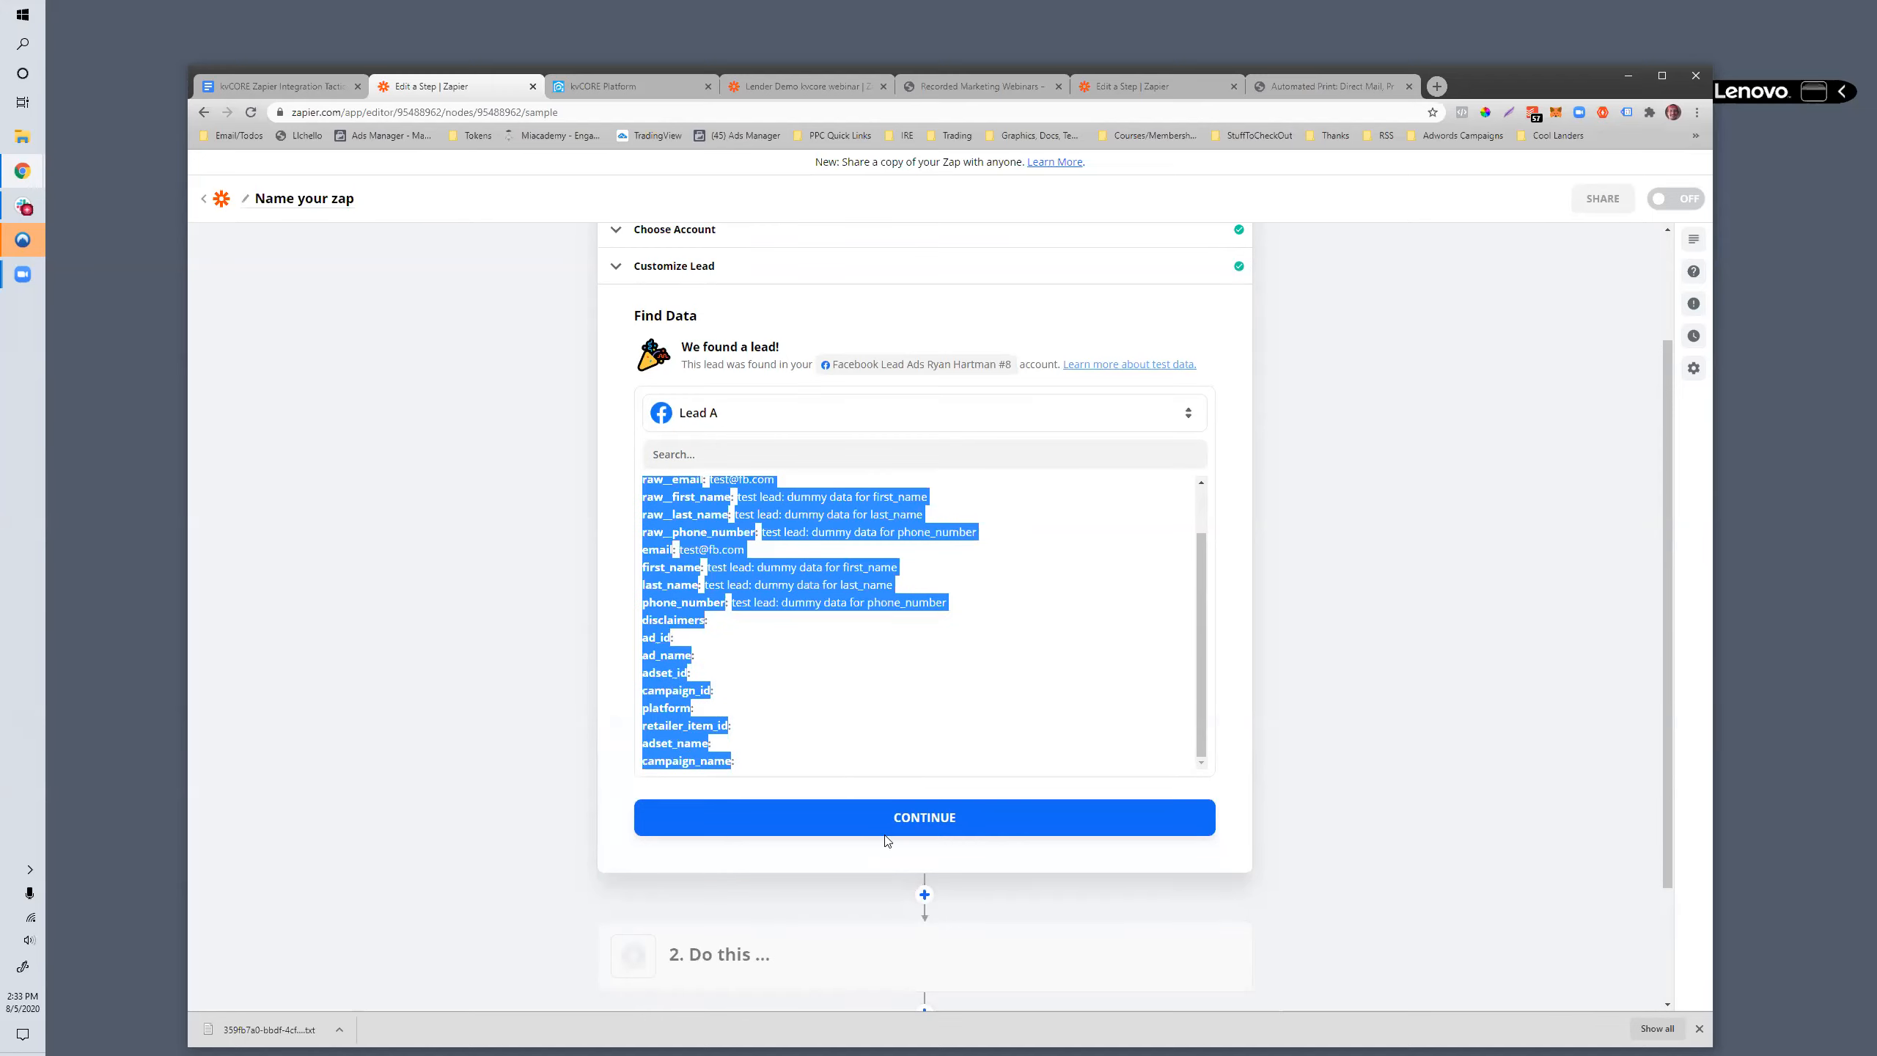
- Continue to the action step and set it to kvCORE's Create Contact (Post) event by searching for "kv"
left_click(880, 817)
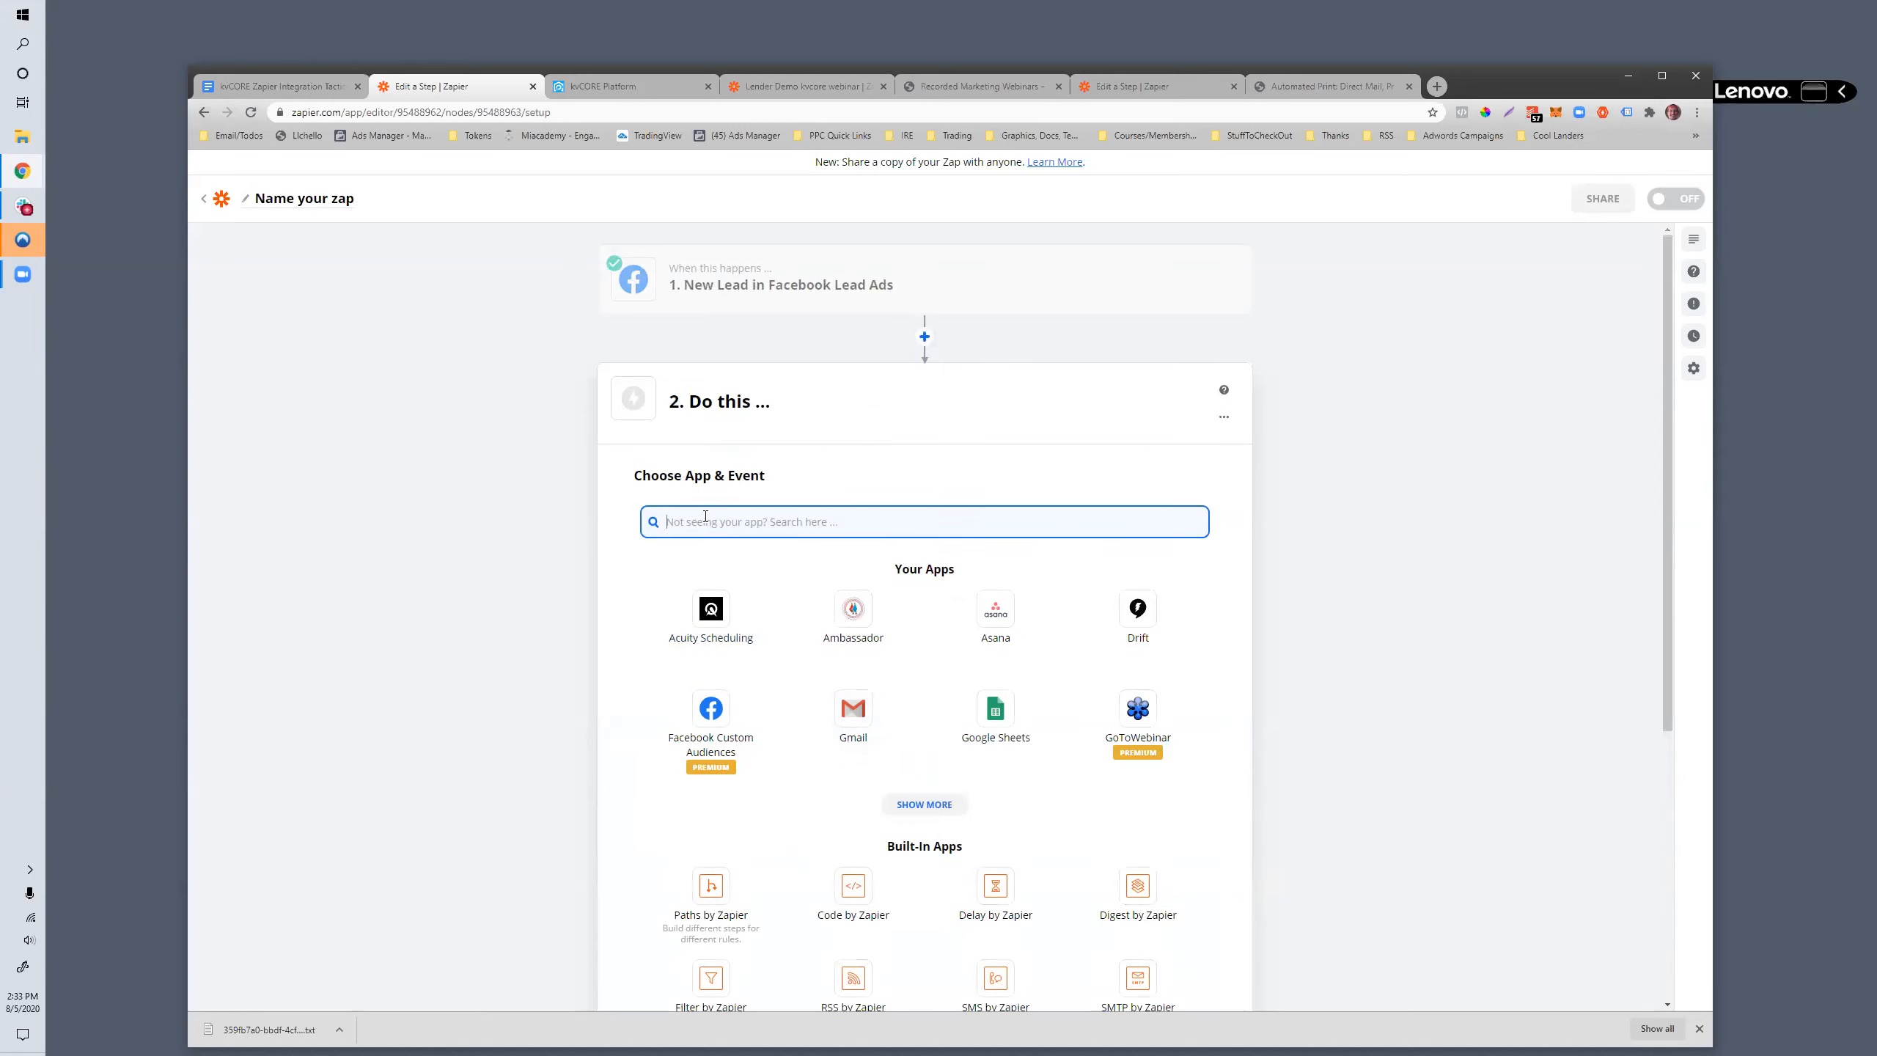
type("kv")
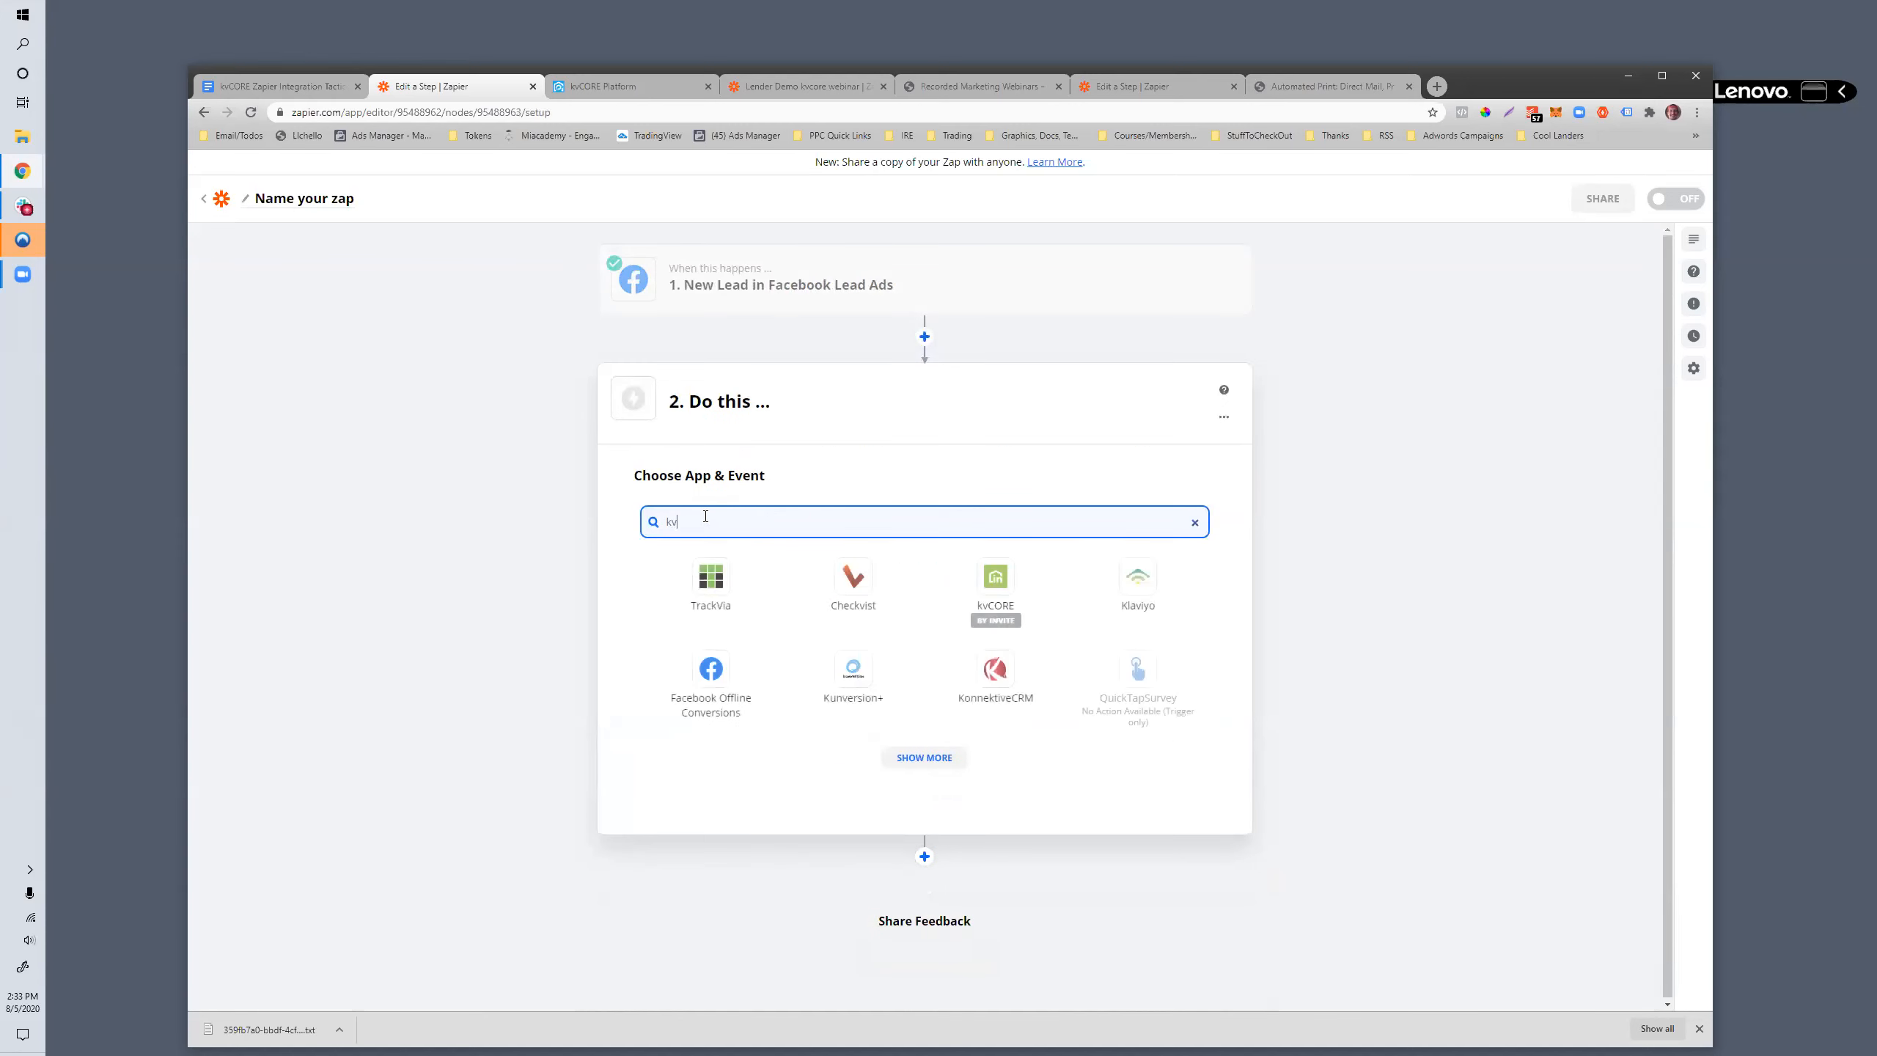
left_click(991, 585)
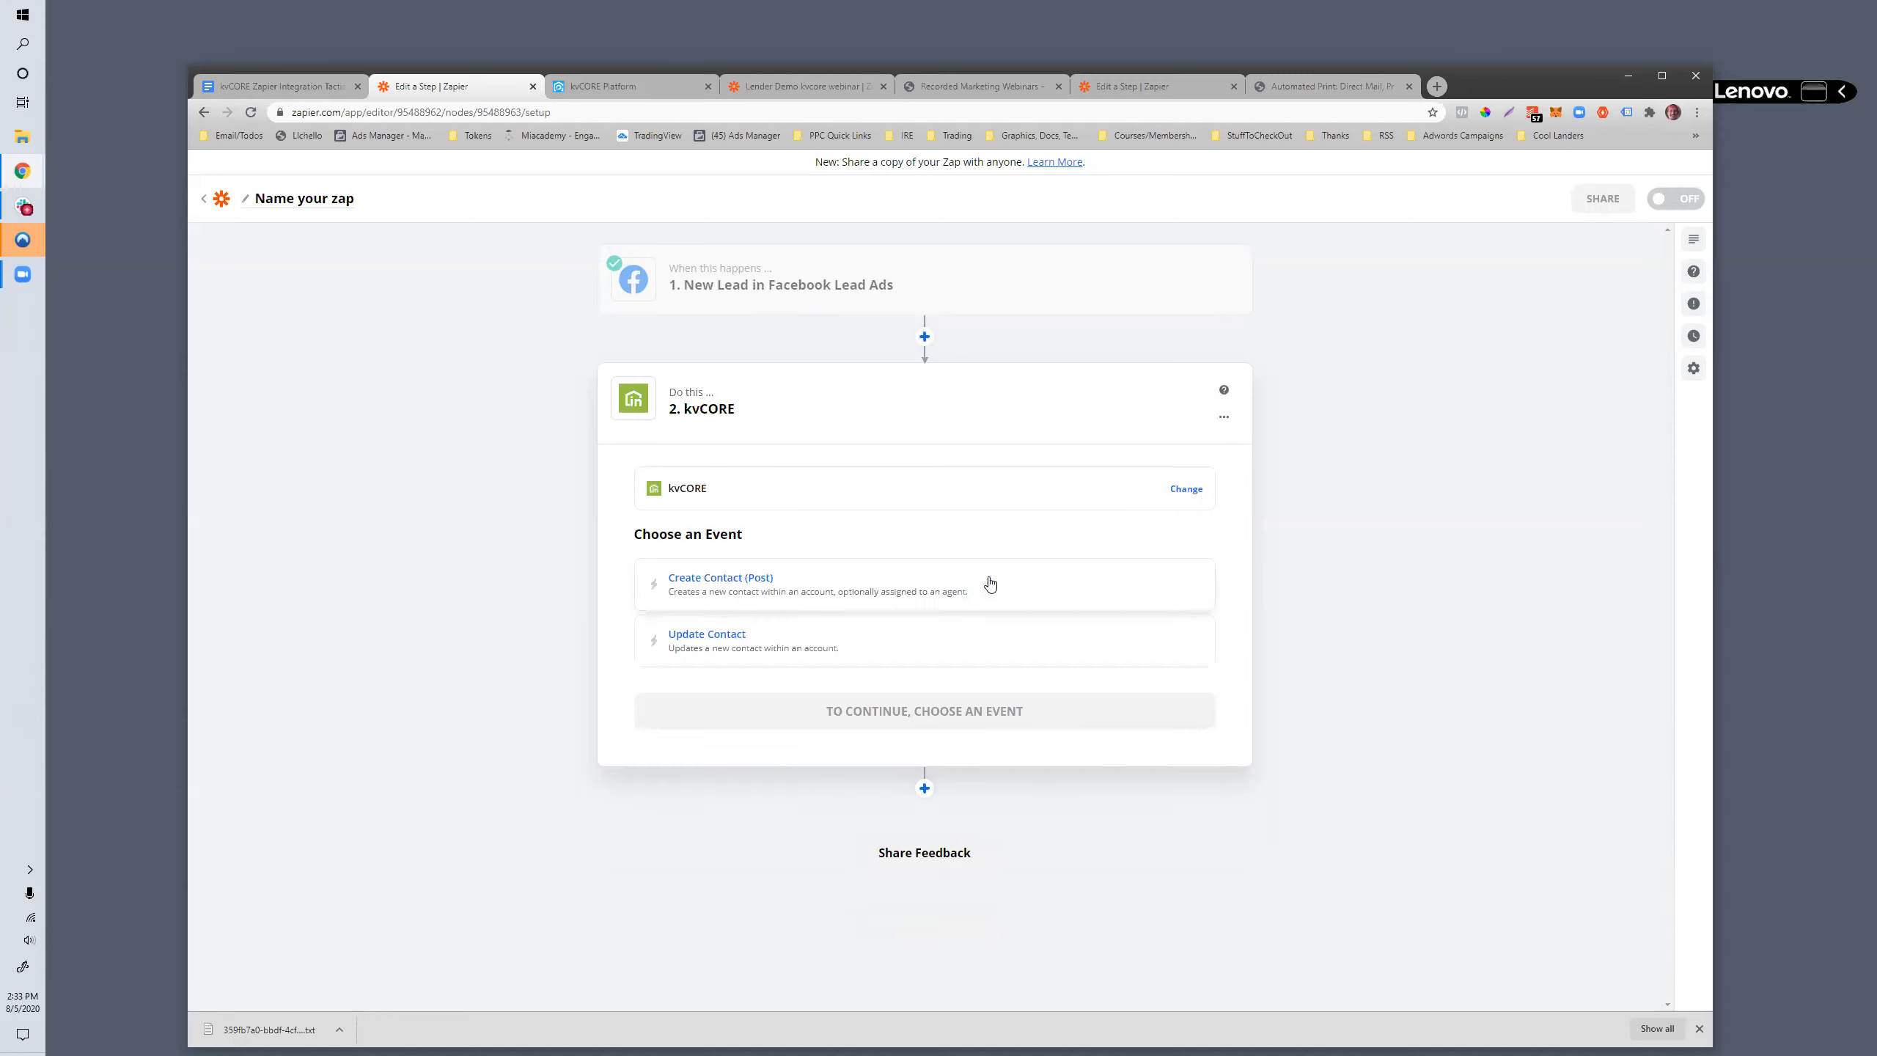
left_click(687, 583)
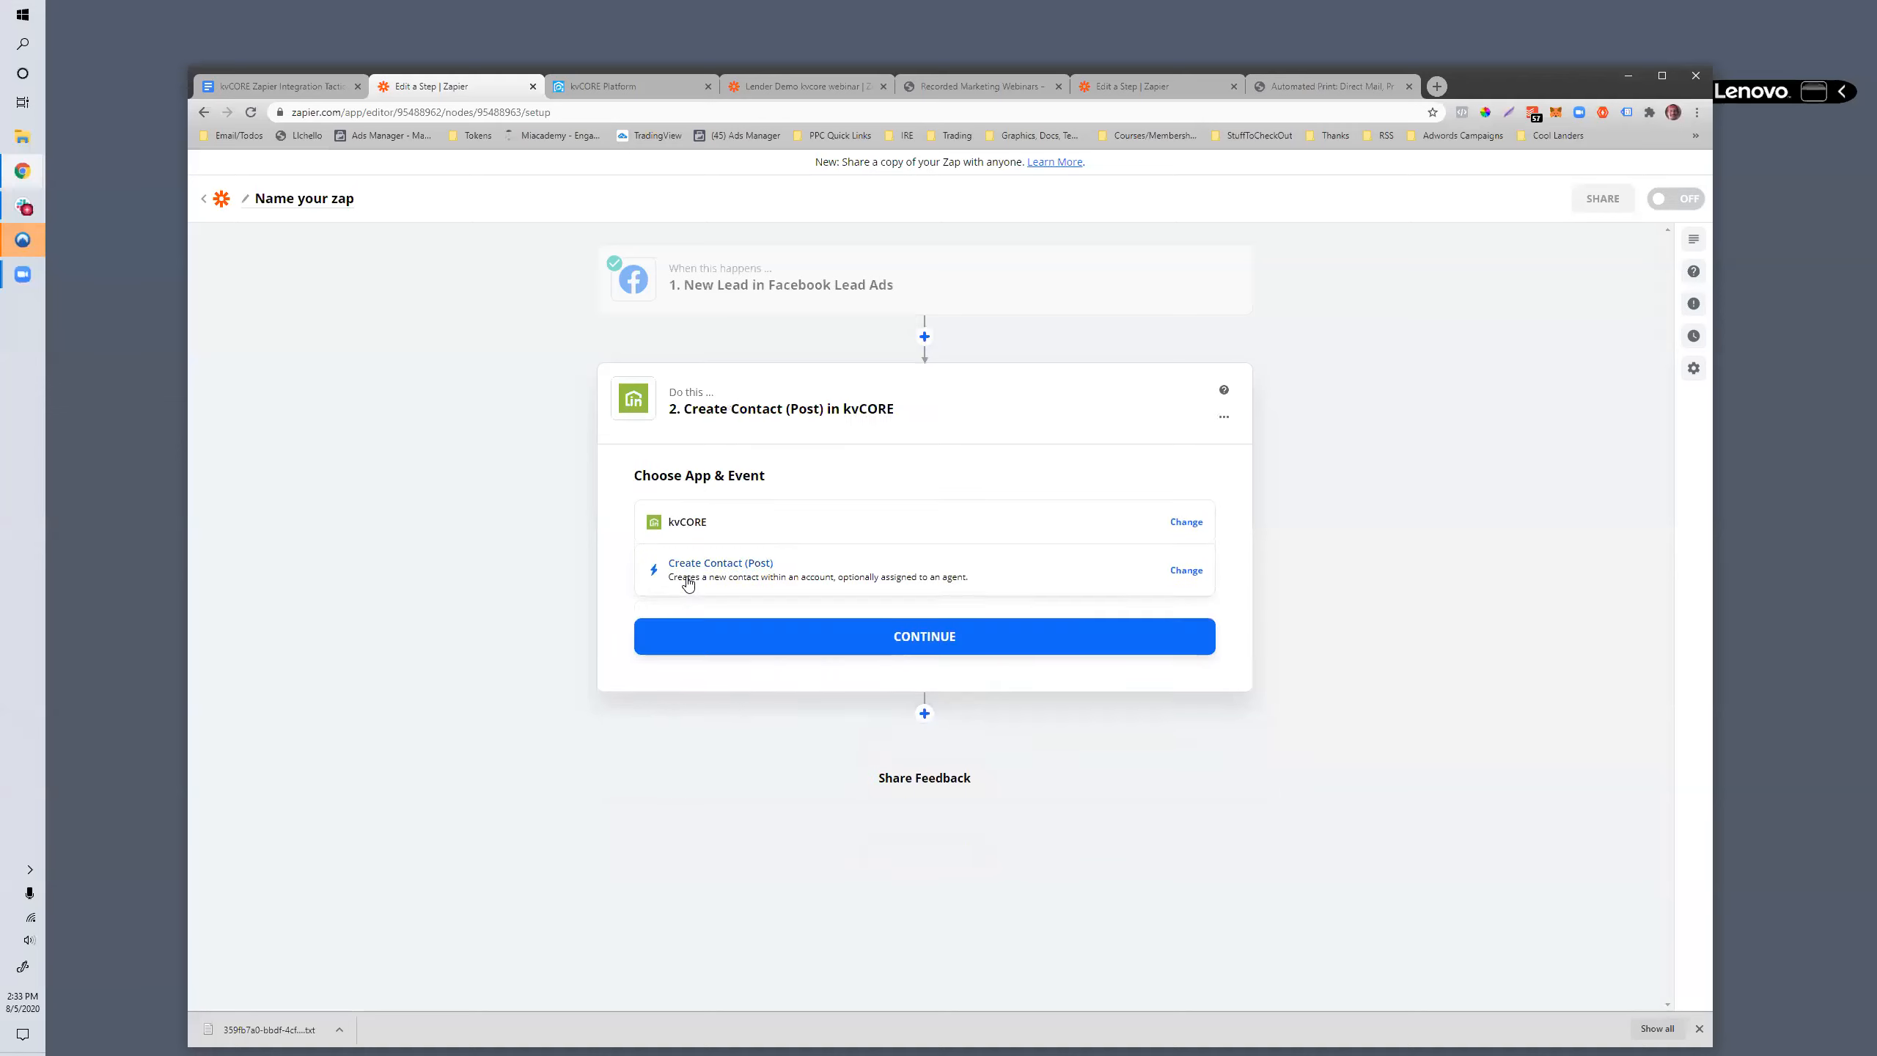
left_click(925, 641)
- Select the kvCORE #3 account for the action and continue to the contact customization
left_click(691, 575)
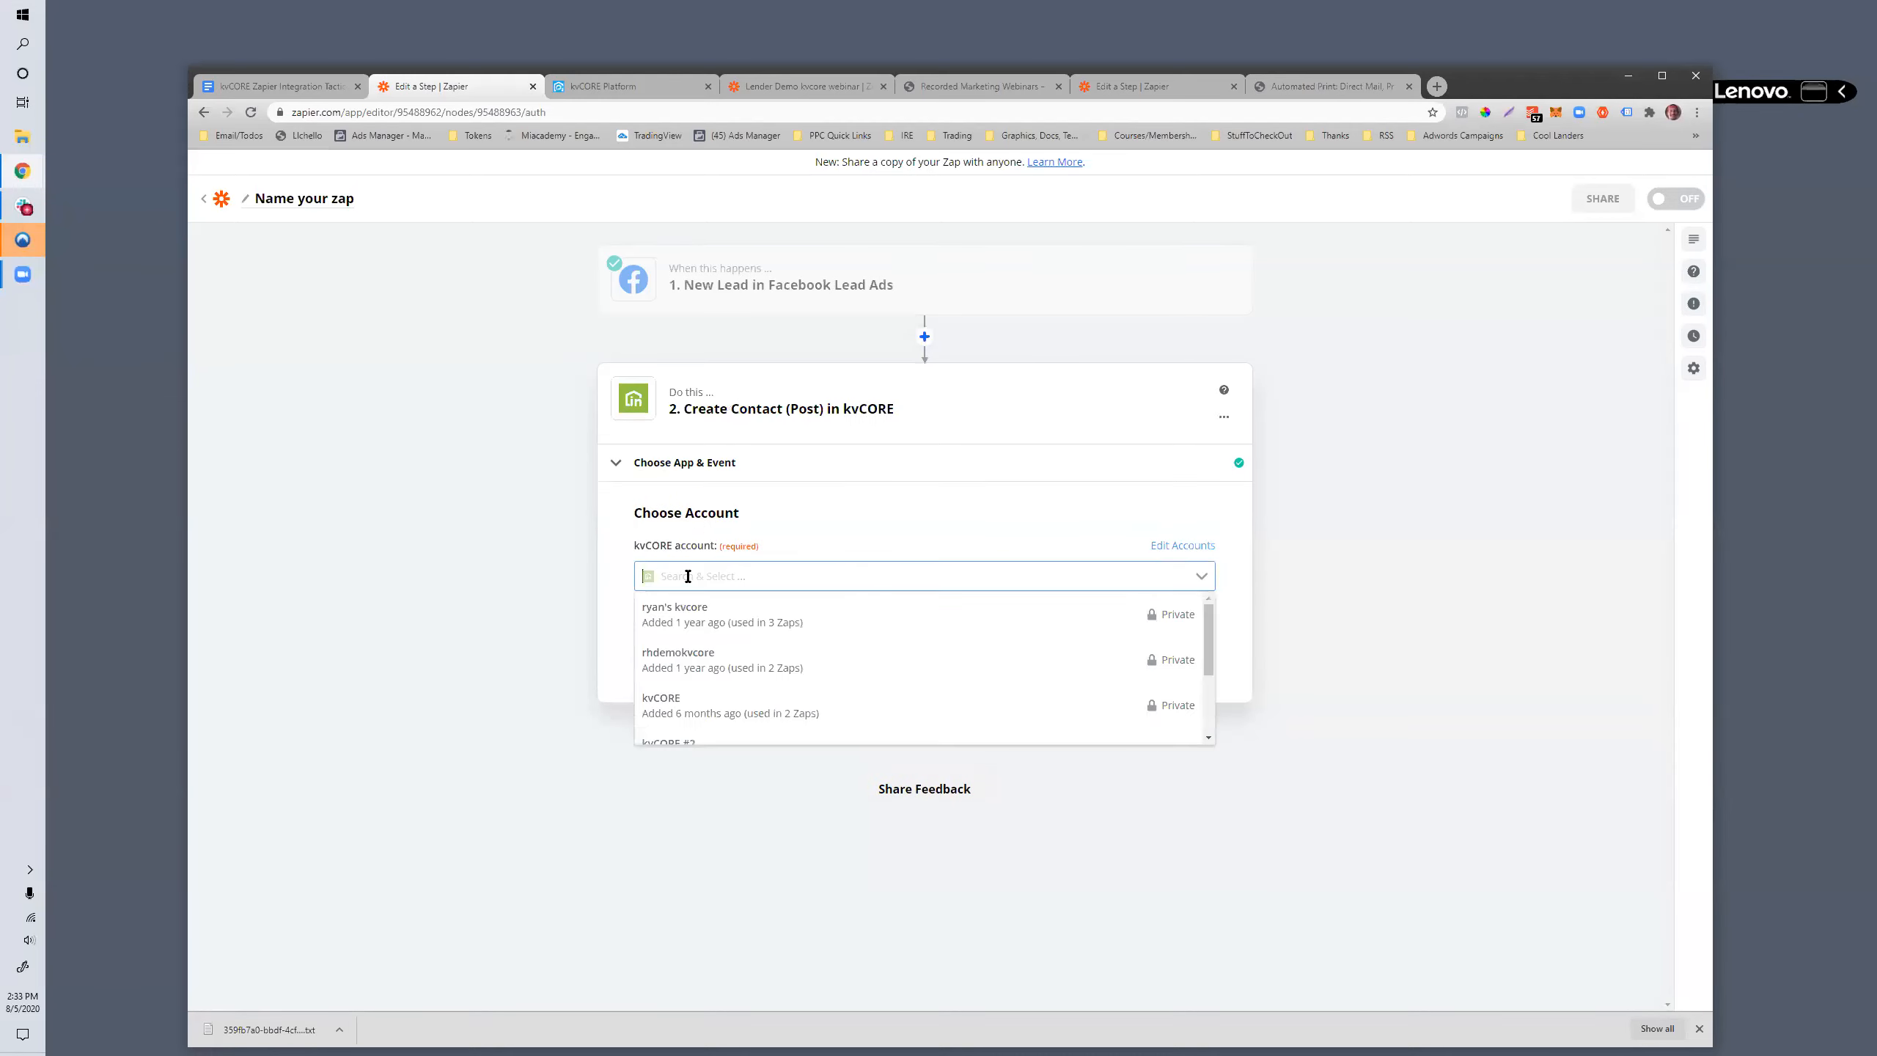
scroll(714, 649, "down", 3)
left_click(679, 671)
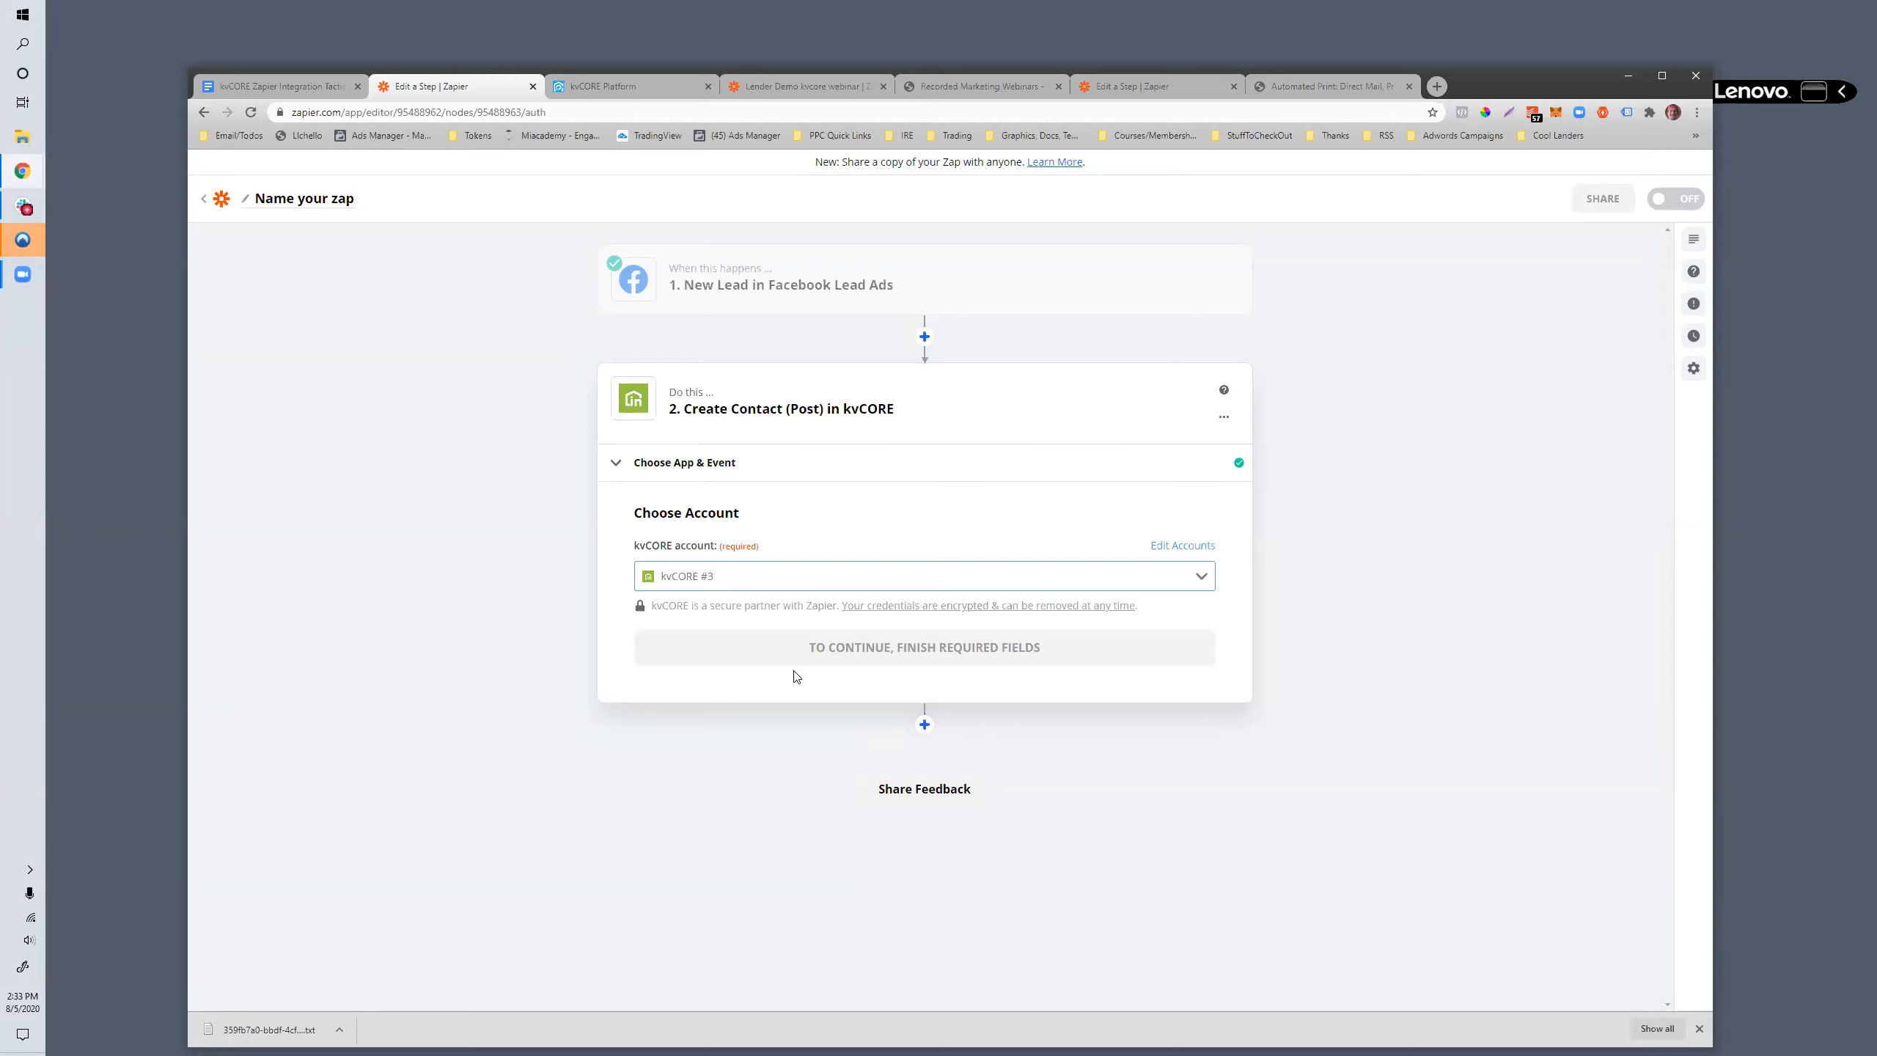
left_click(869, 646)
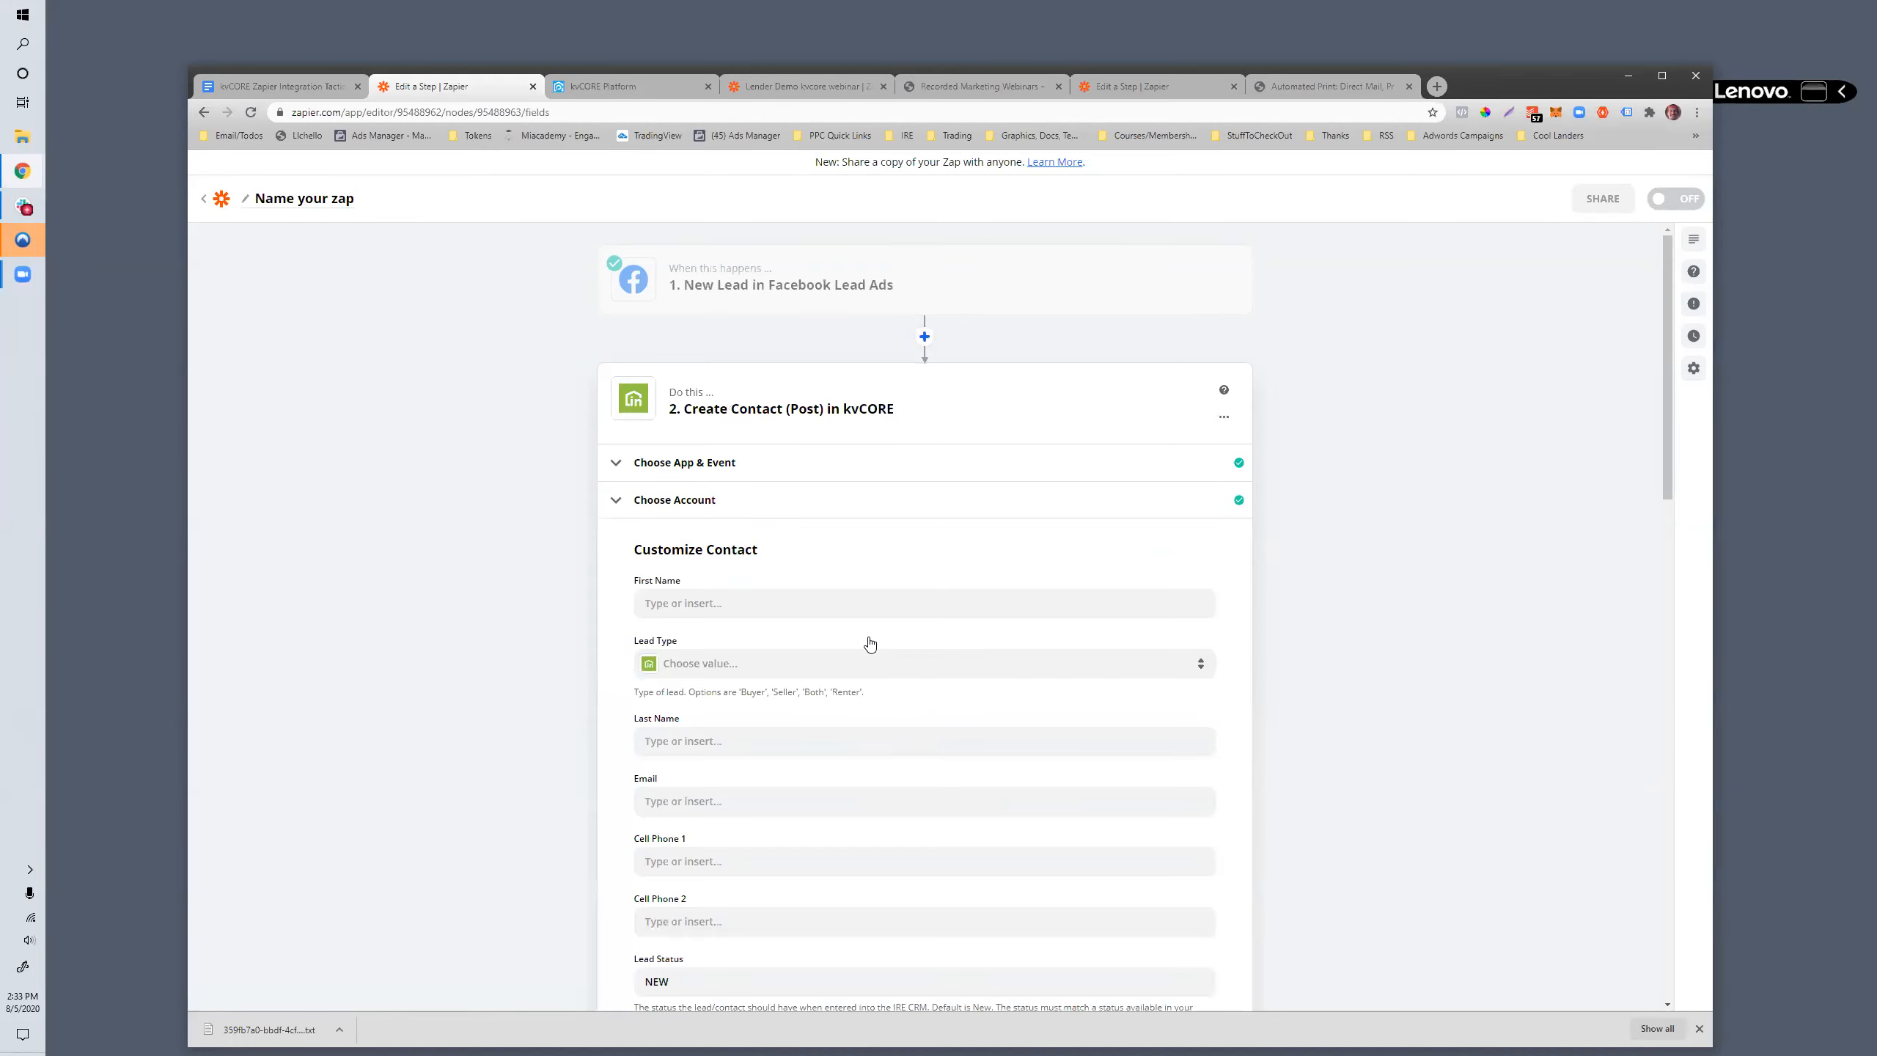
- Map the contact's First Name and Last Name to the lead's matching fields and set Lead Type to Buyer
left_click(699, 604)
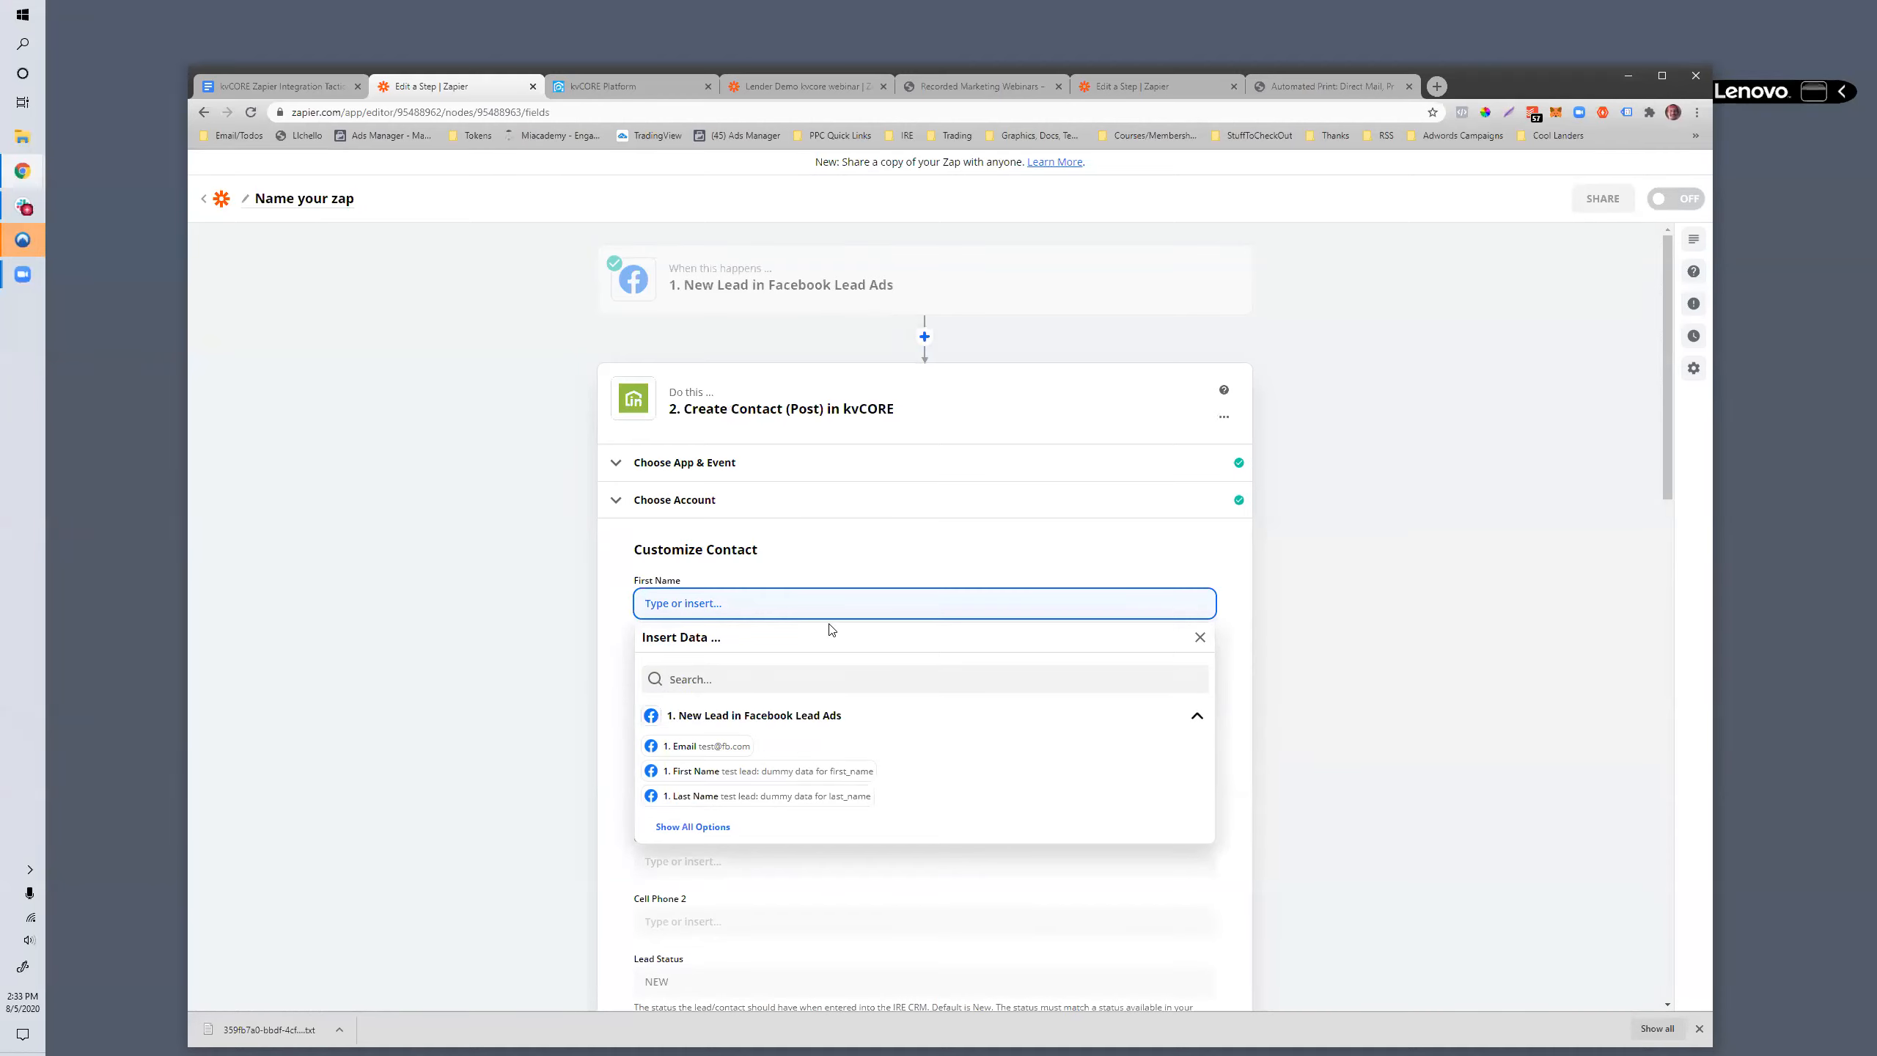
left_click(768, 772)
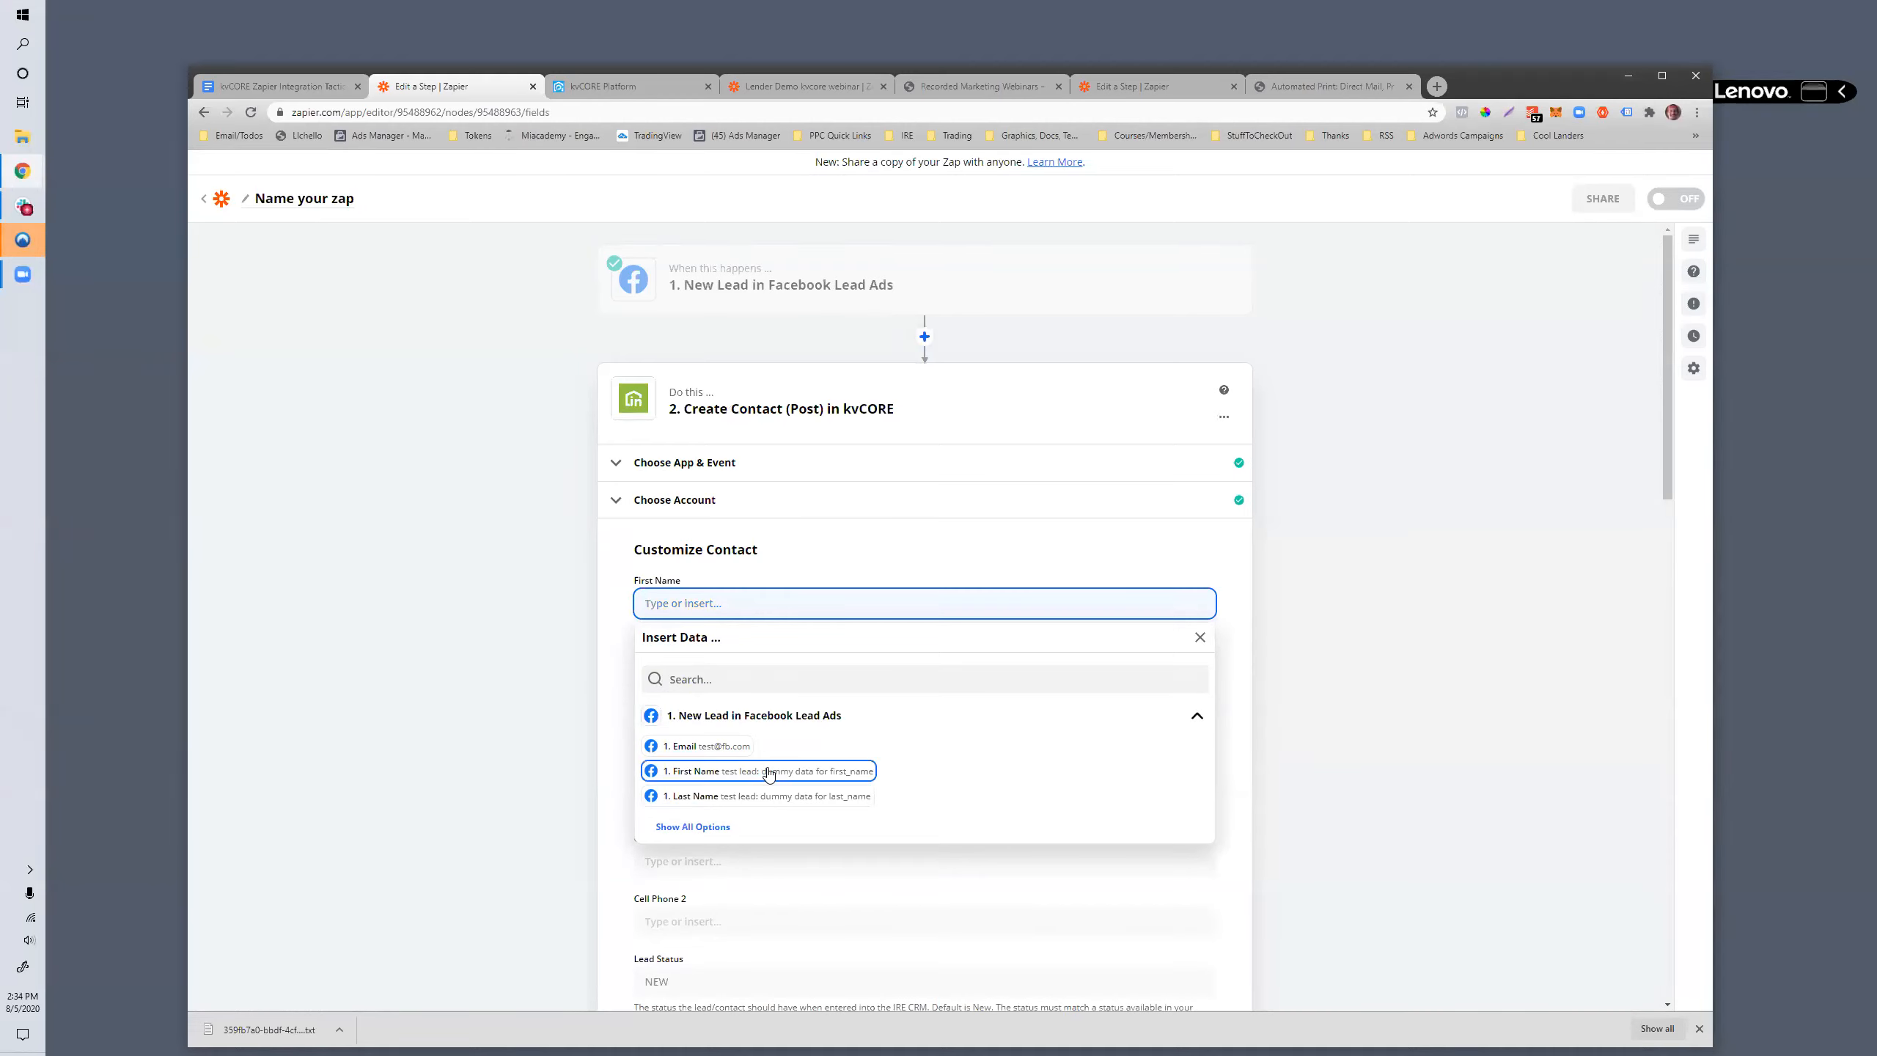
left_click(626, 716)
left_click(761, 736)
left_click(750, 933)
left_click(729, 665)
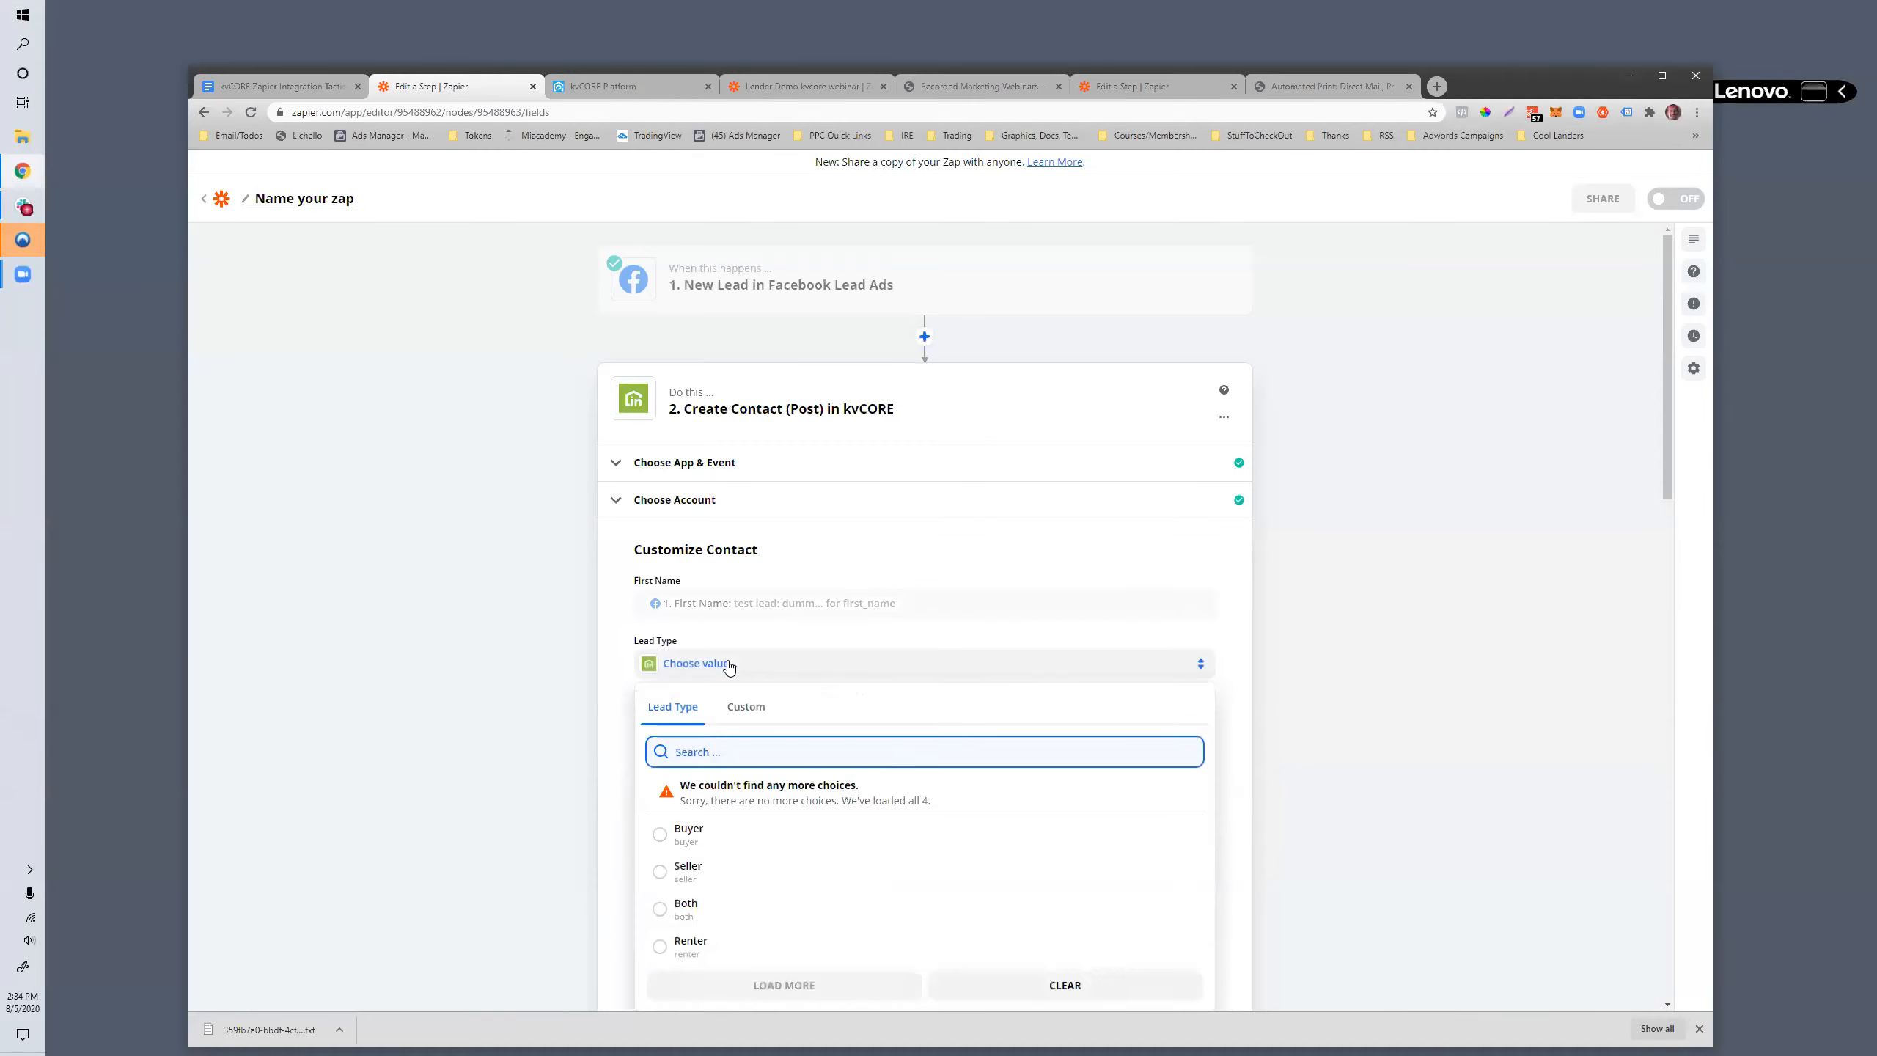
left_click(685, 845)
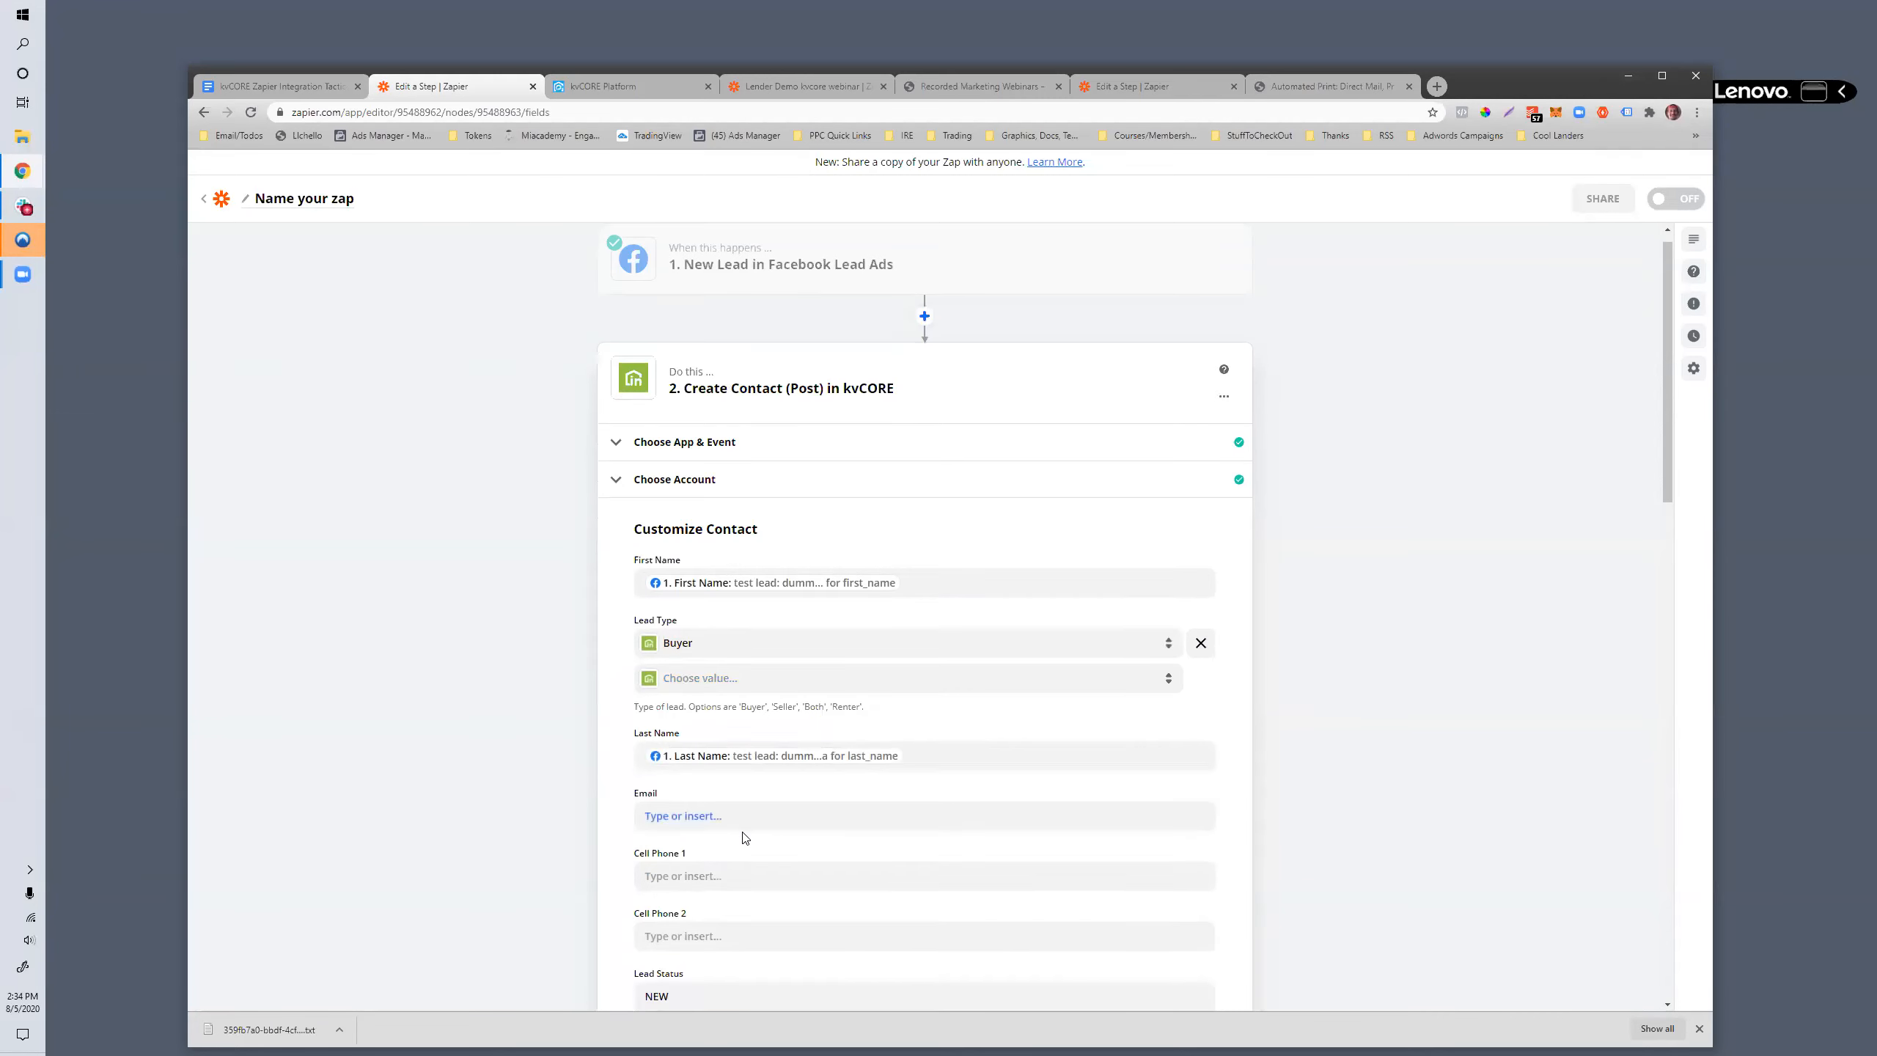
- Map Cell Phone 1 to the lead's Raw Phone Number and Email to the lead's Email
scroll(745, 838, "down", 4)
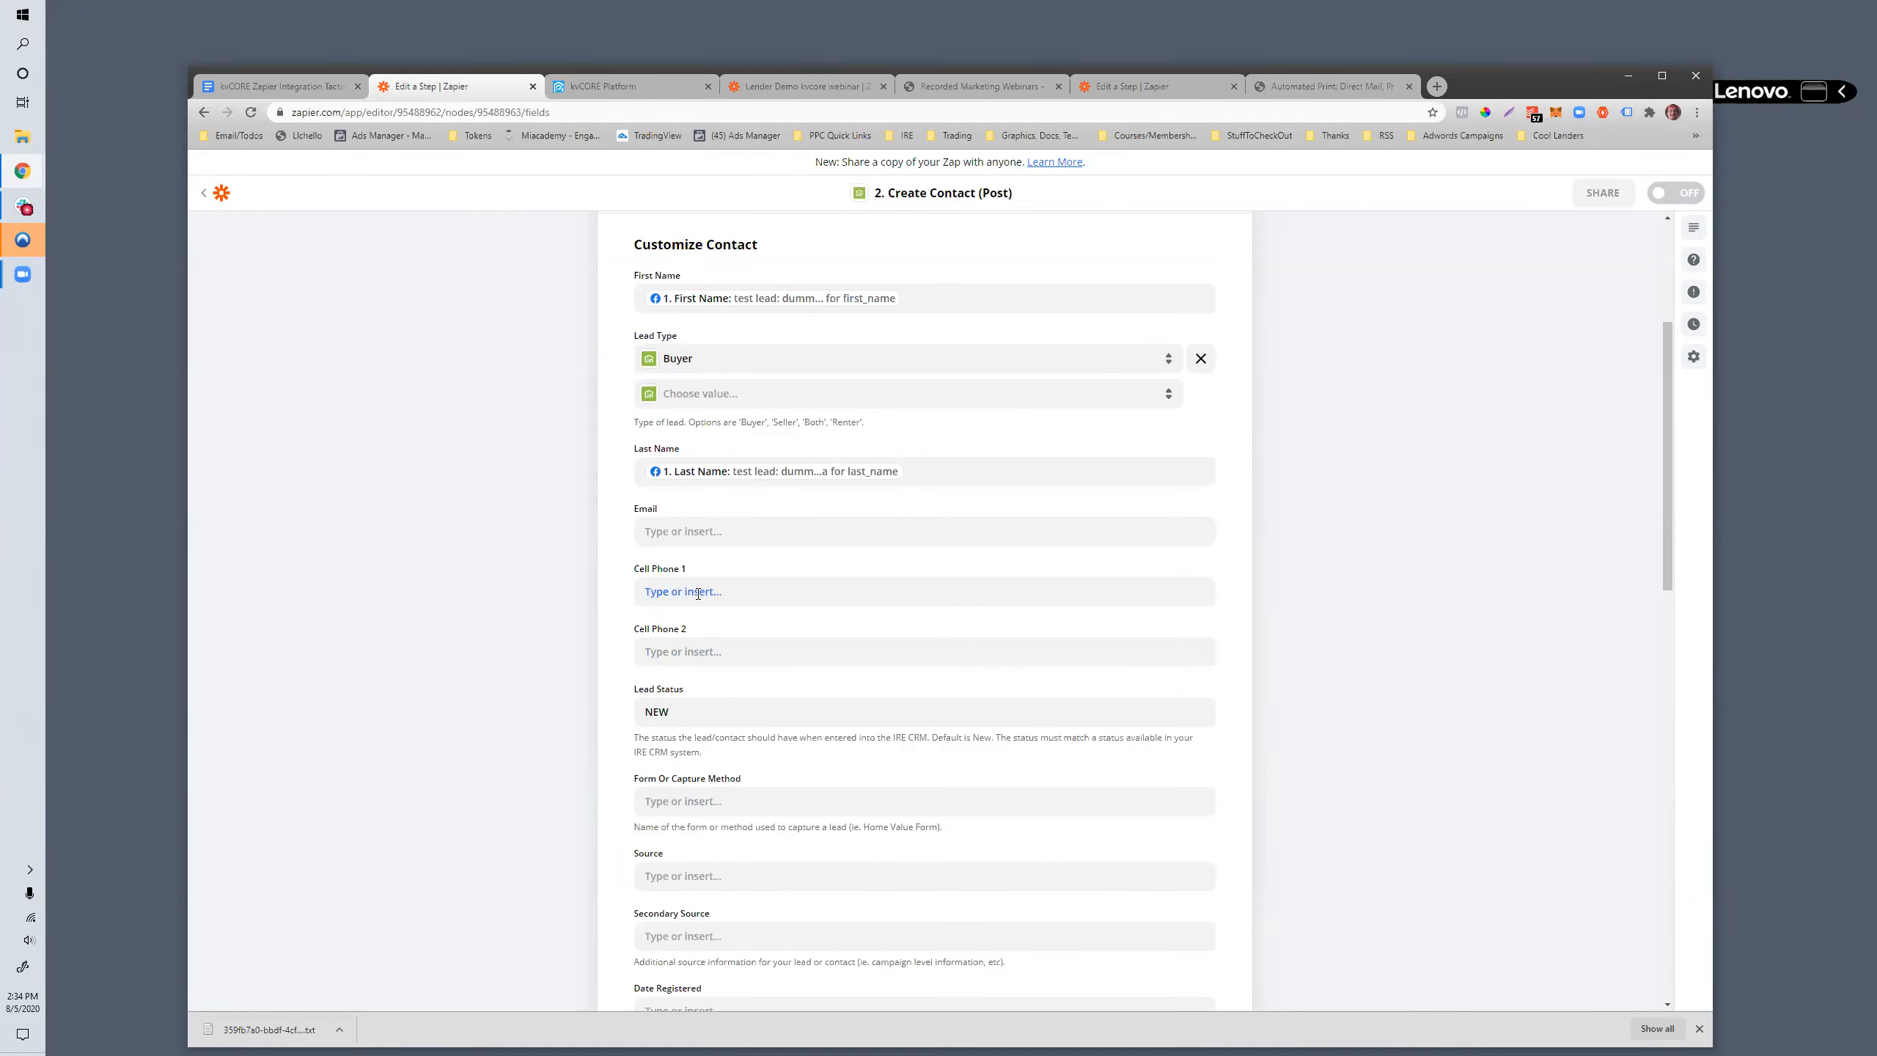
left_click(697, 594)
scroll(725, 778, "down", 1)
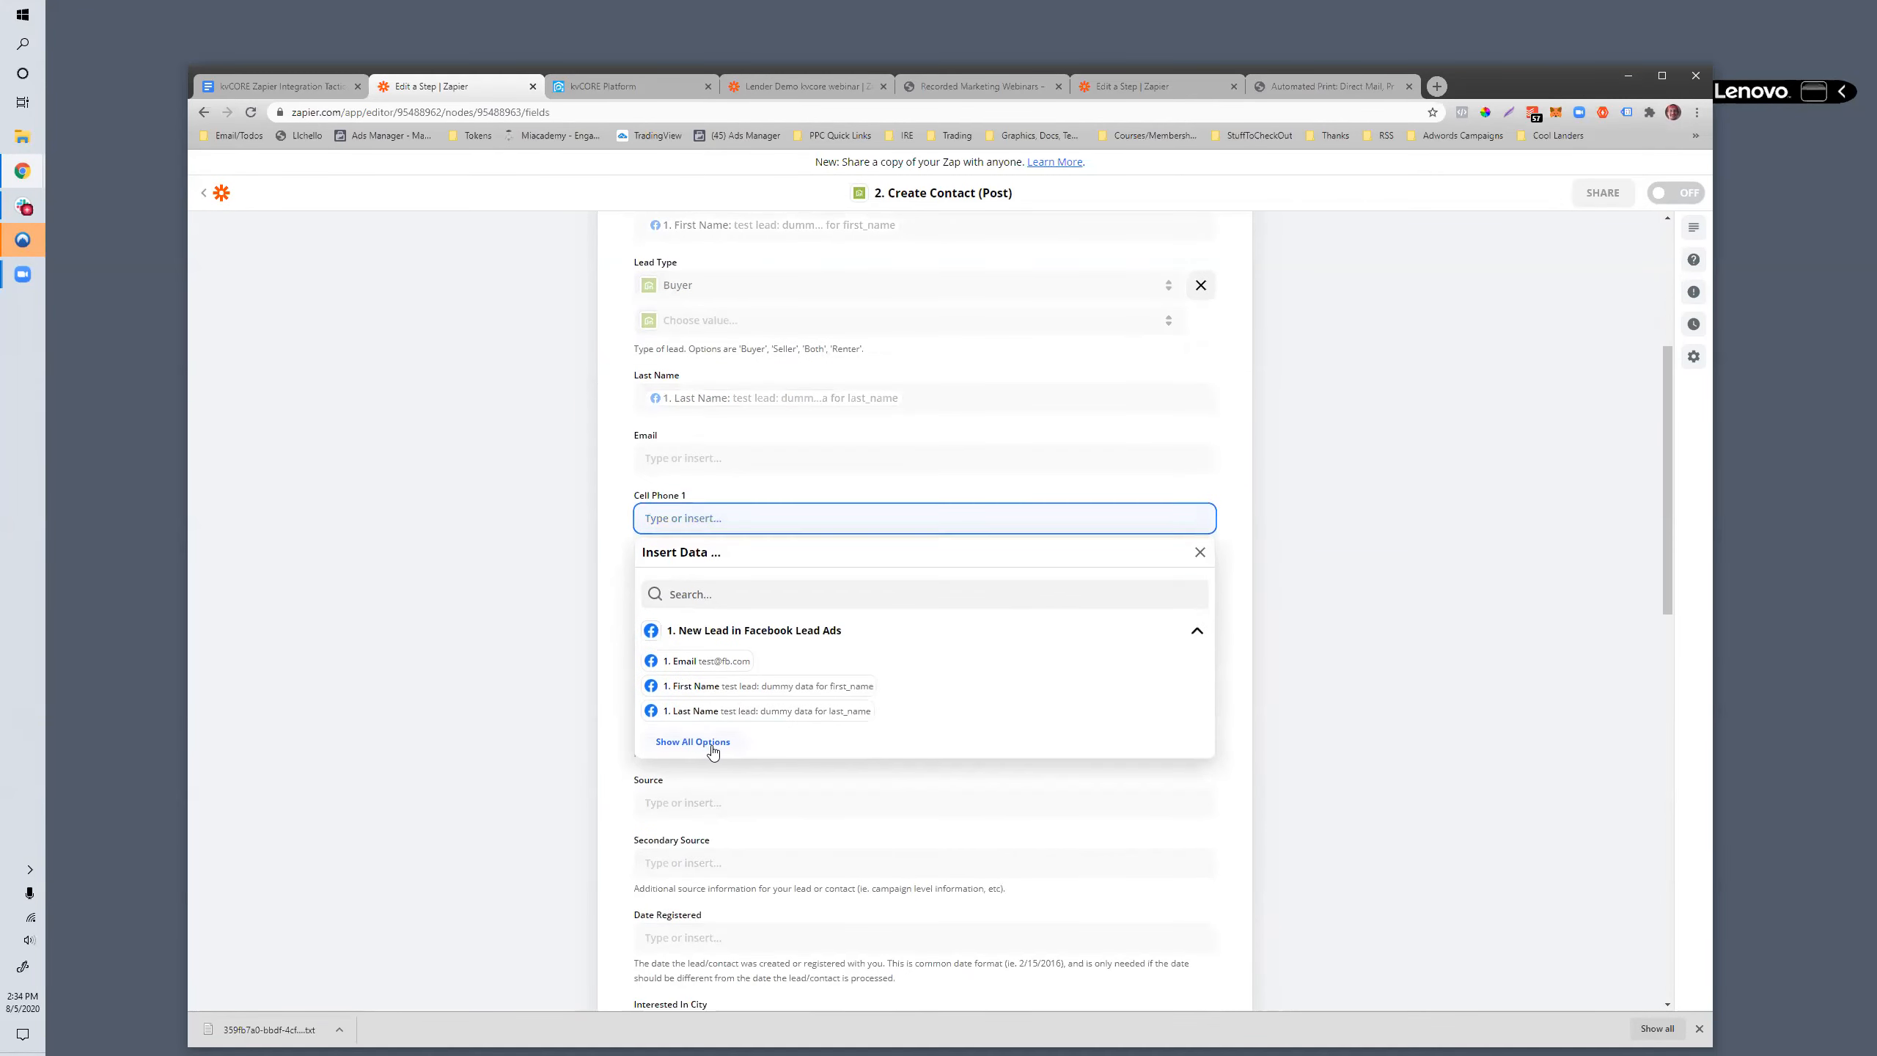
left_click(713, 742)
scroll(739, 809, "down", 3)
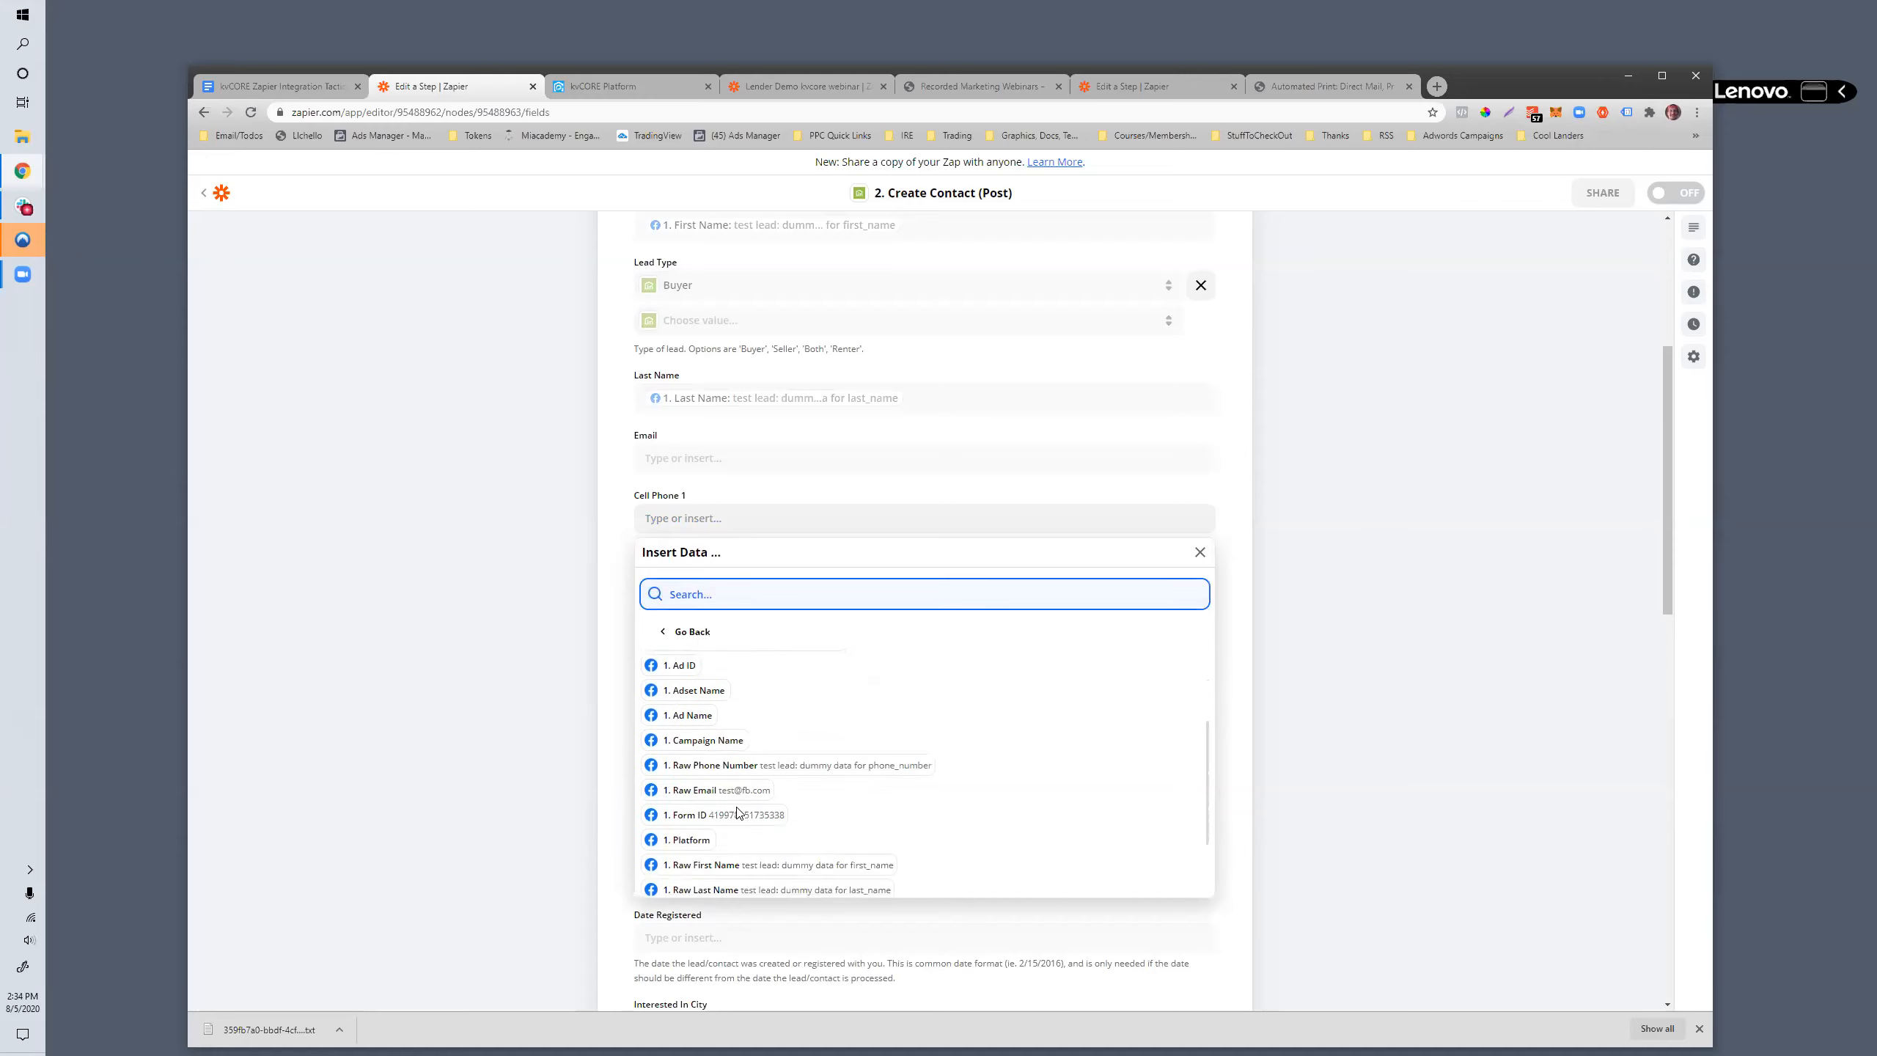
left_click(731, 766)
left_click(687, 456)
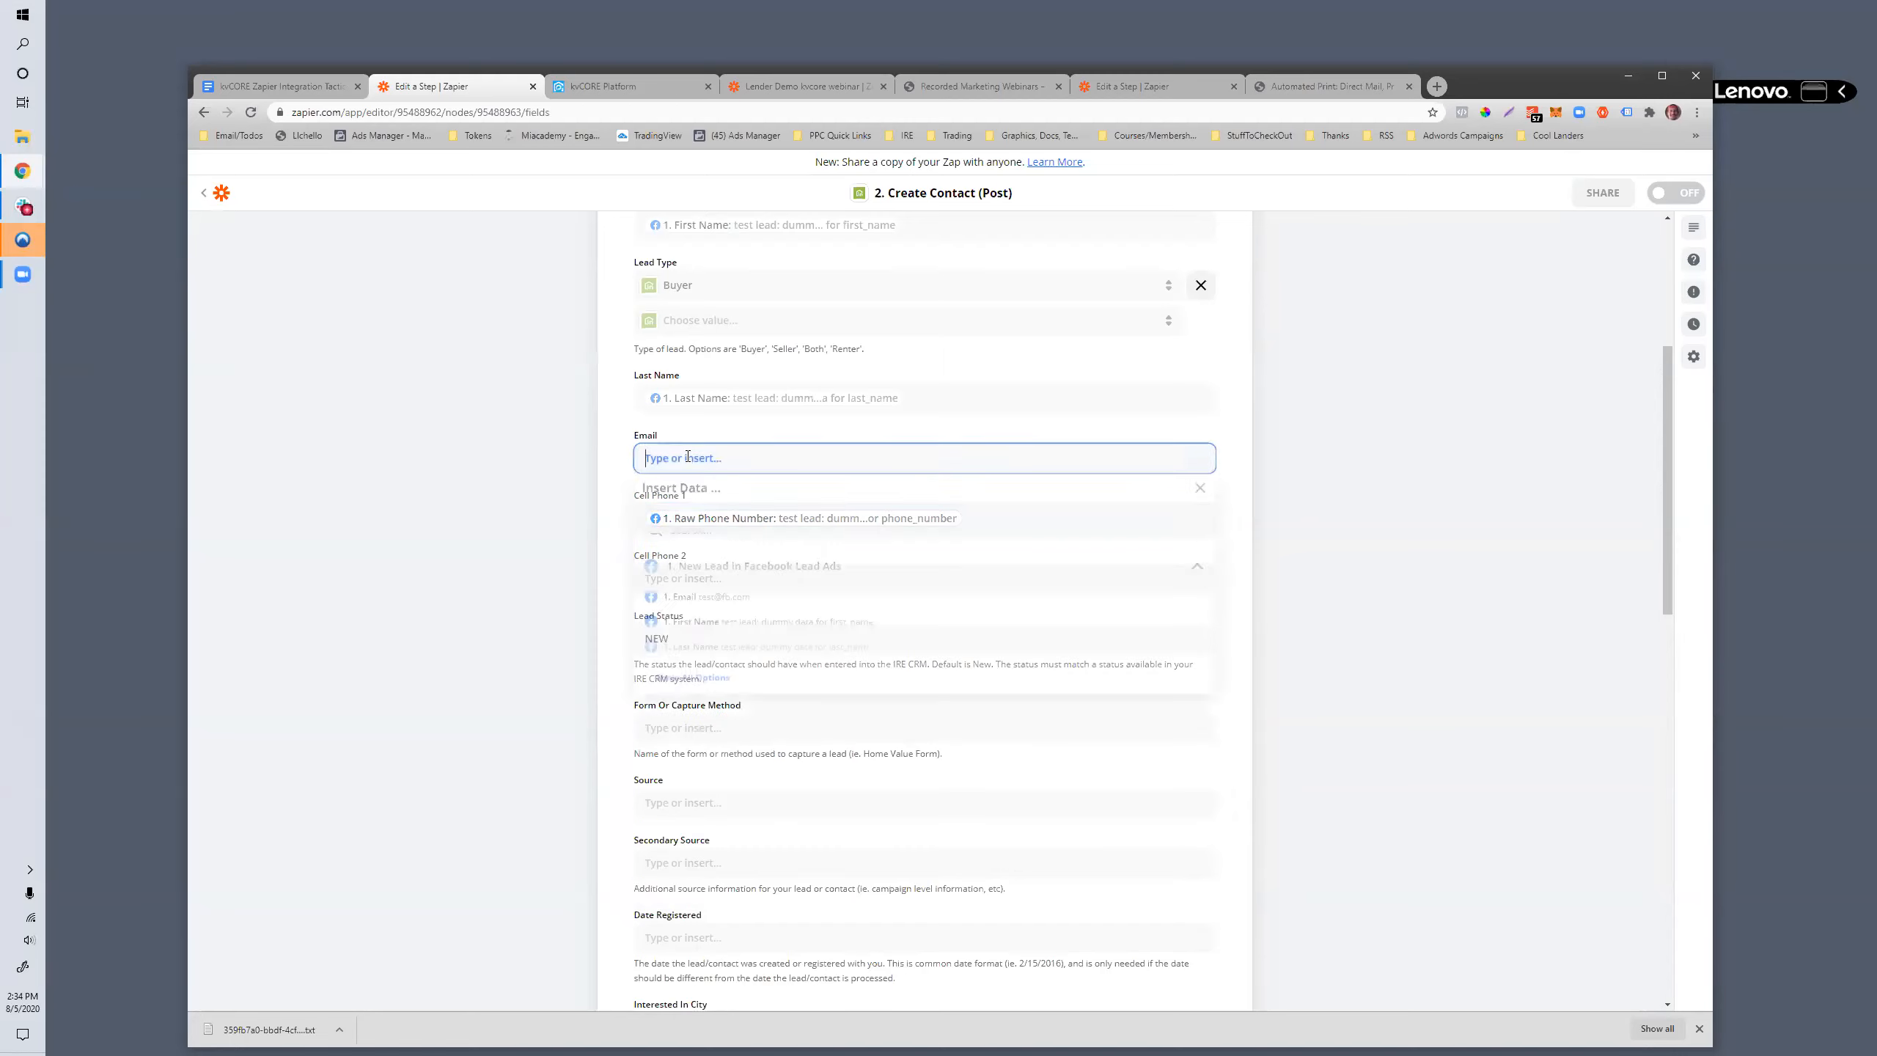
left_click(711, 601)
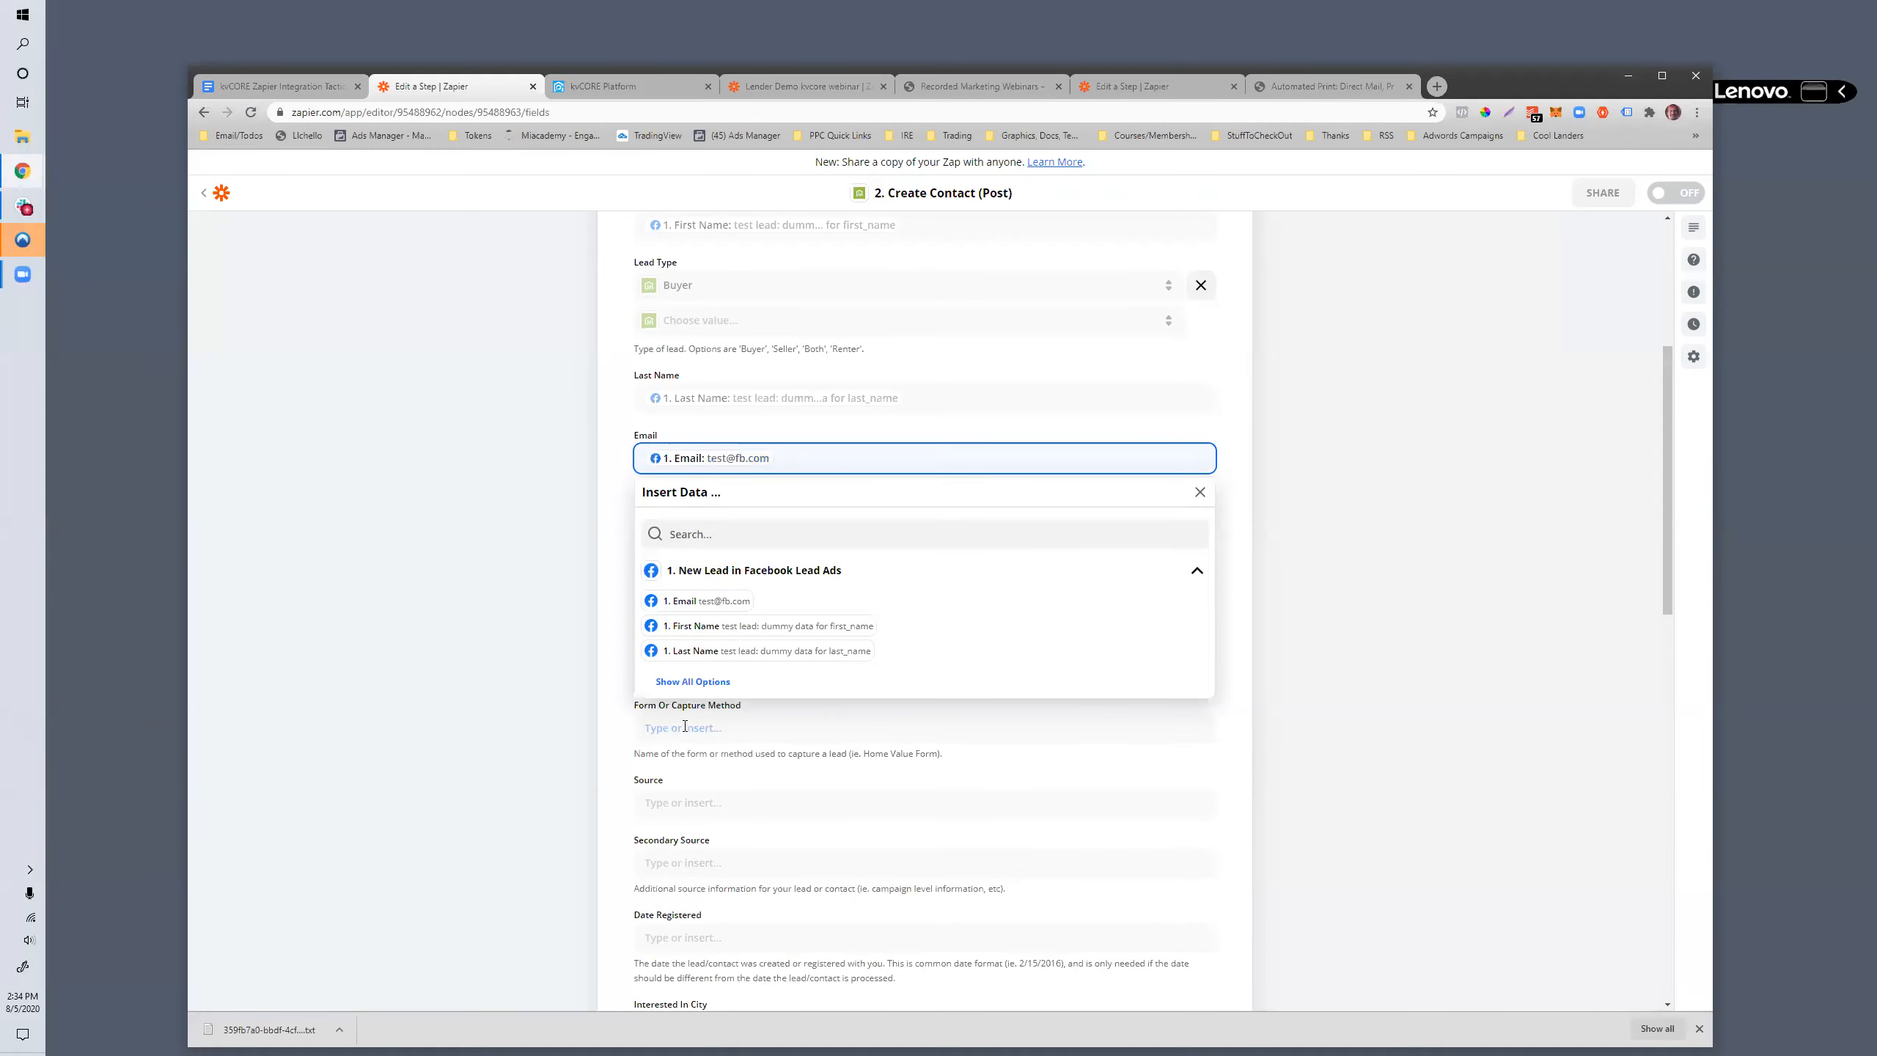
left_click(630, 724)
left_click(626, 715)
- Enter "downsizing" as the contact's tag in the Tags (Multiple) field
scroll(676, 661, "down", 7)
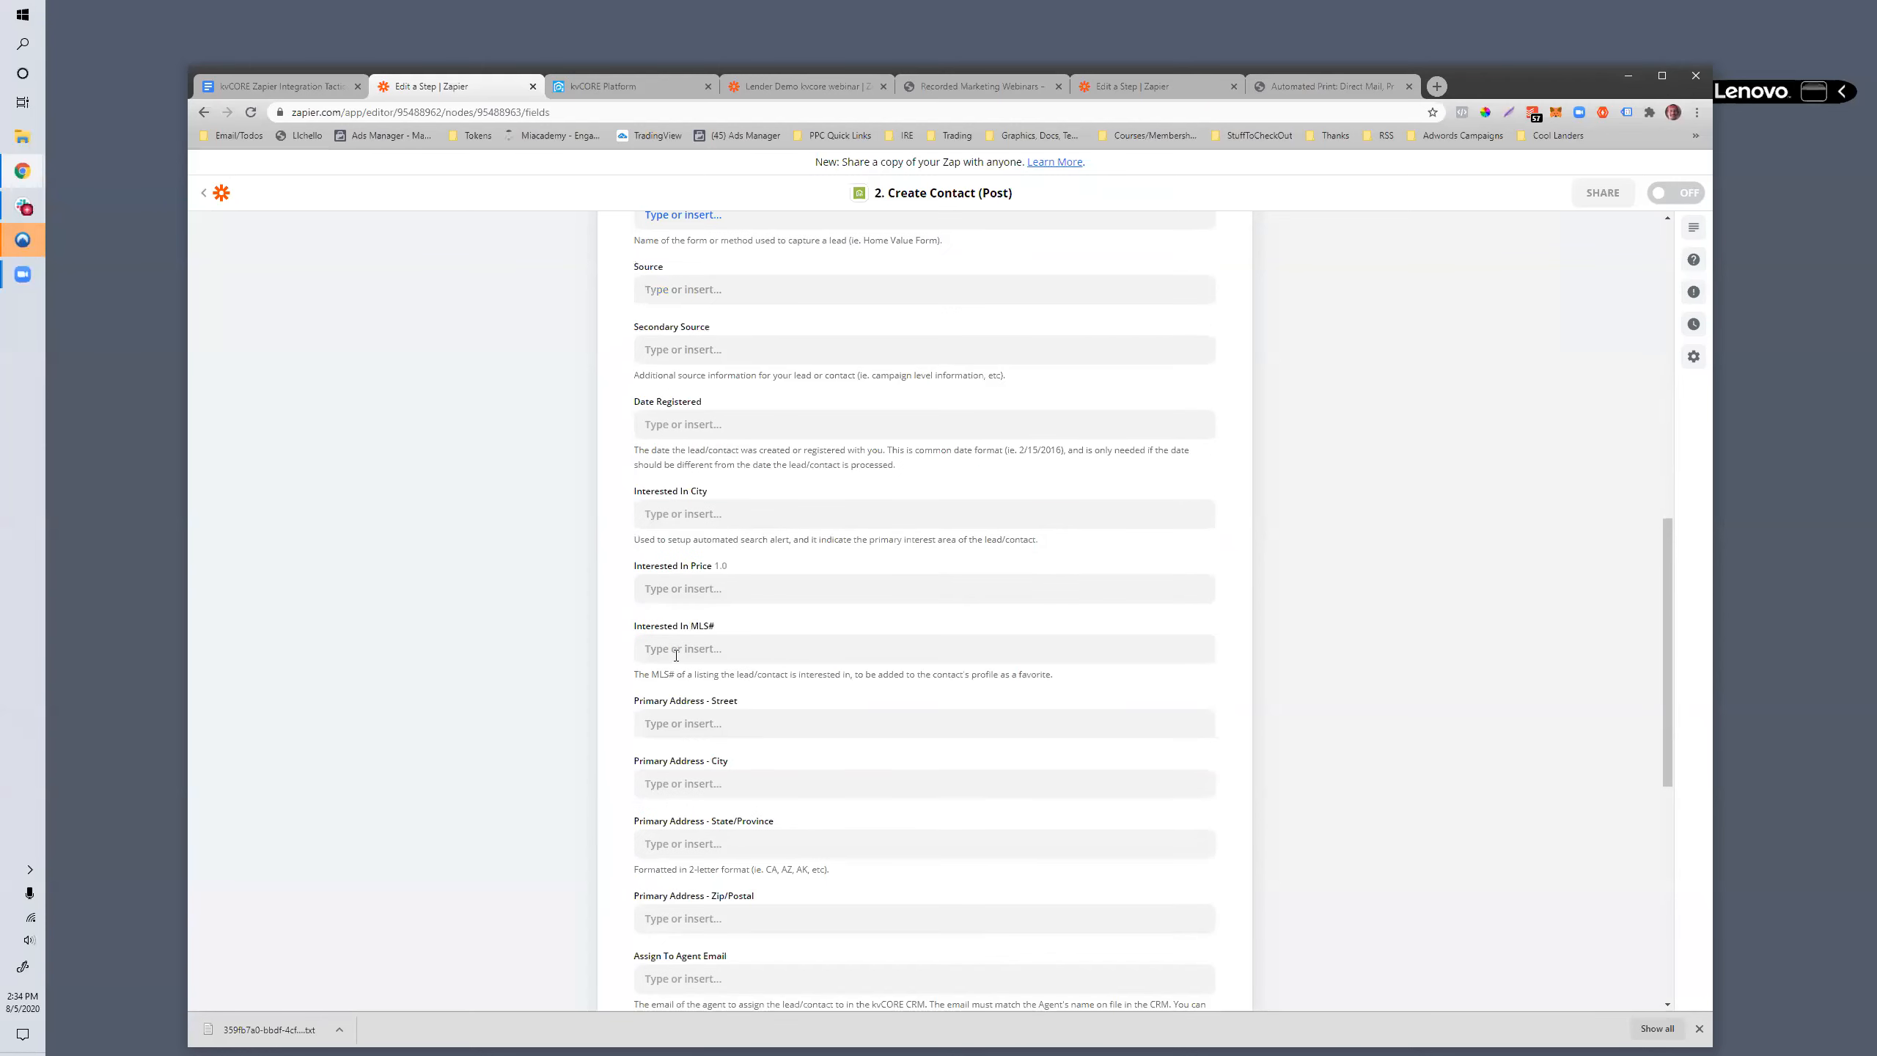
scroll(809, 650, "down", 5)
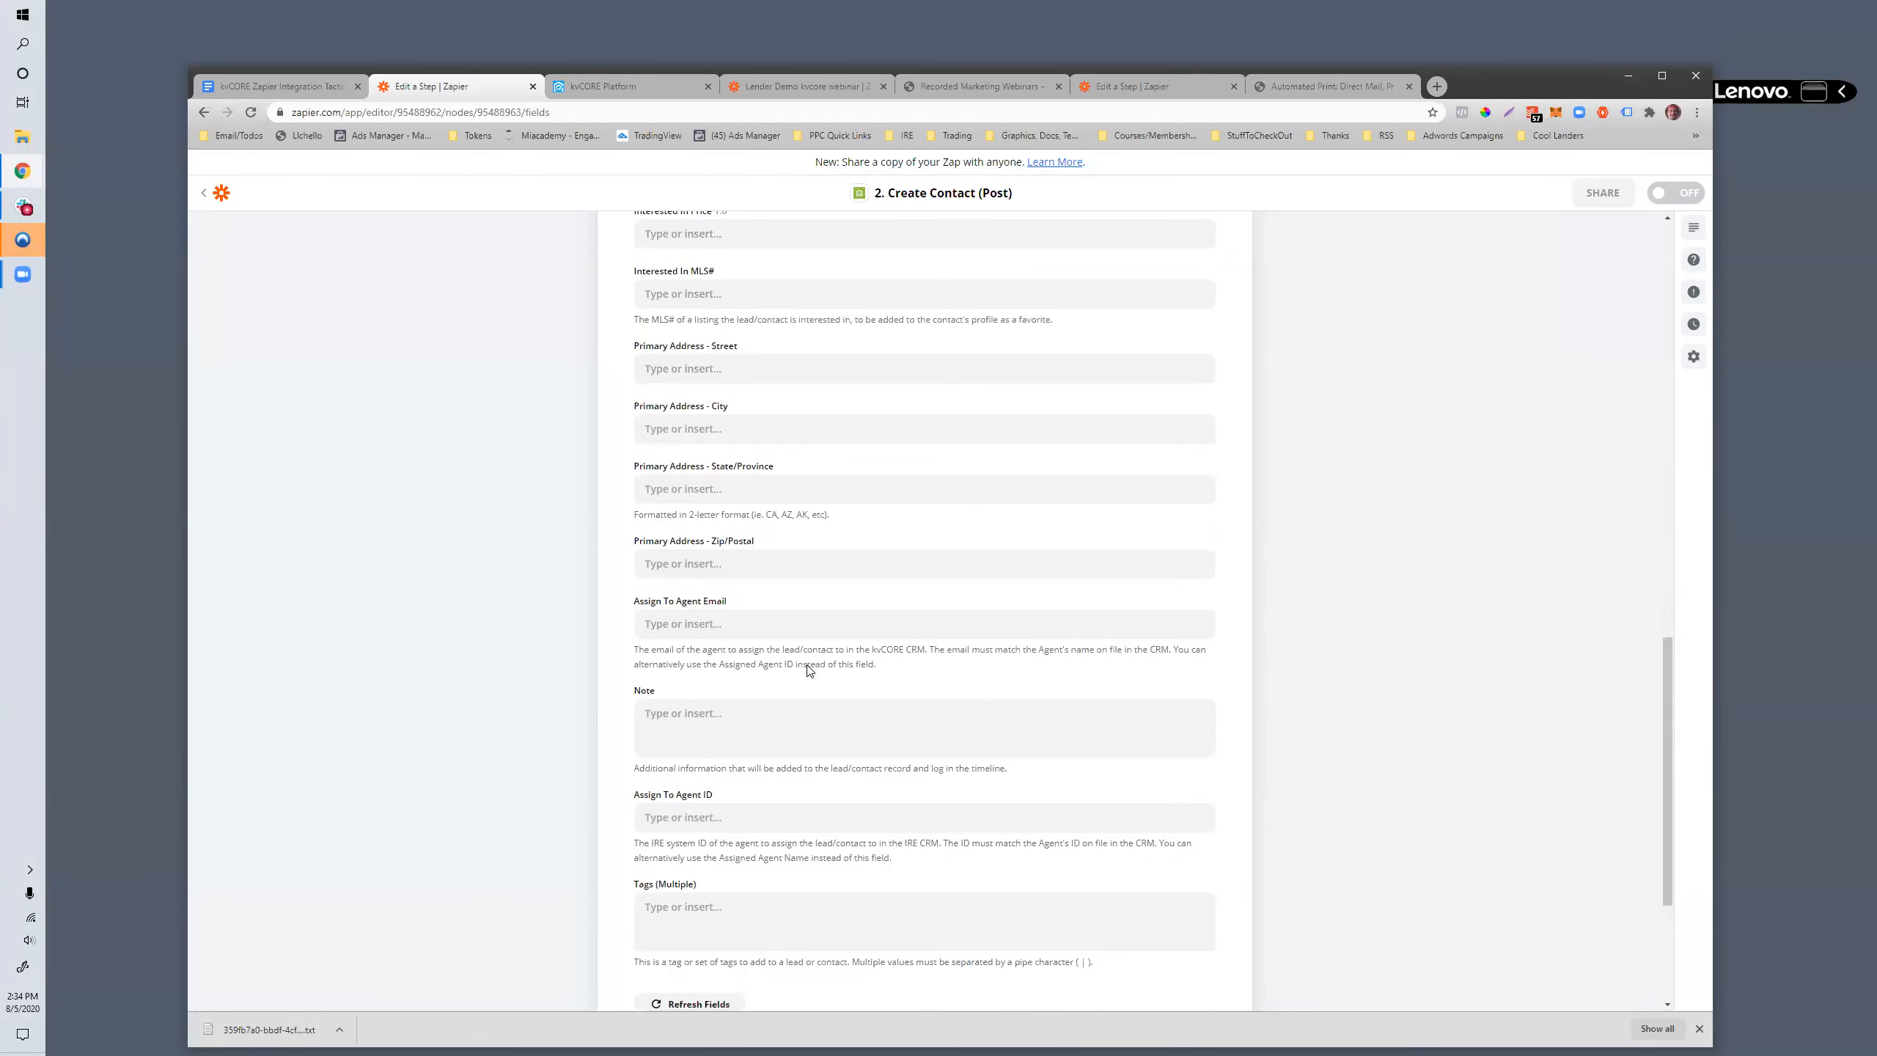
scroll(810, 671, "down", 2)
left_click(682, 748)
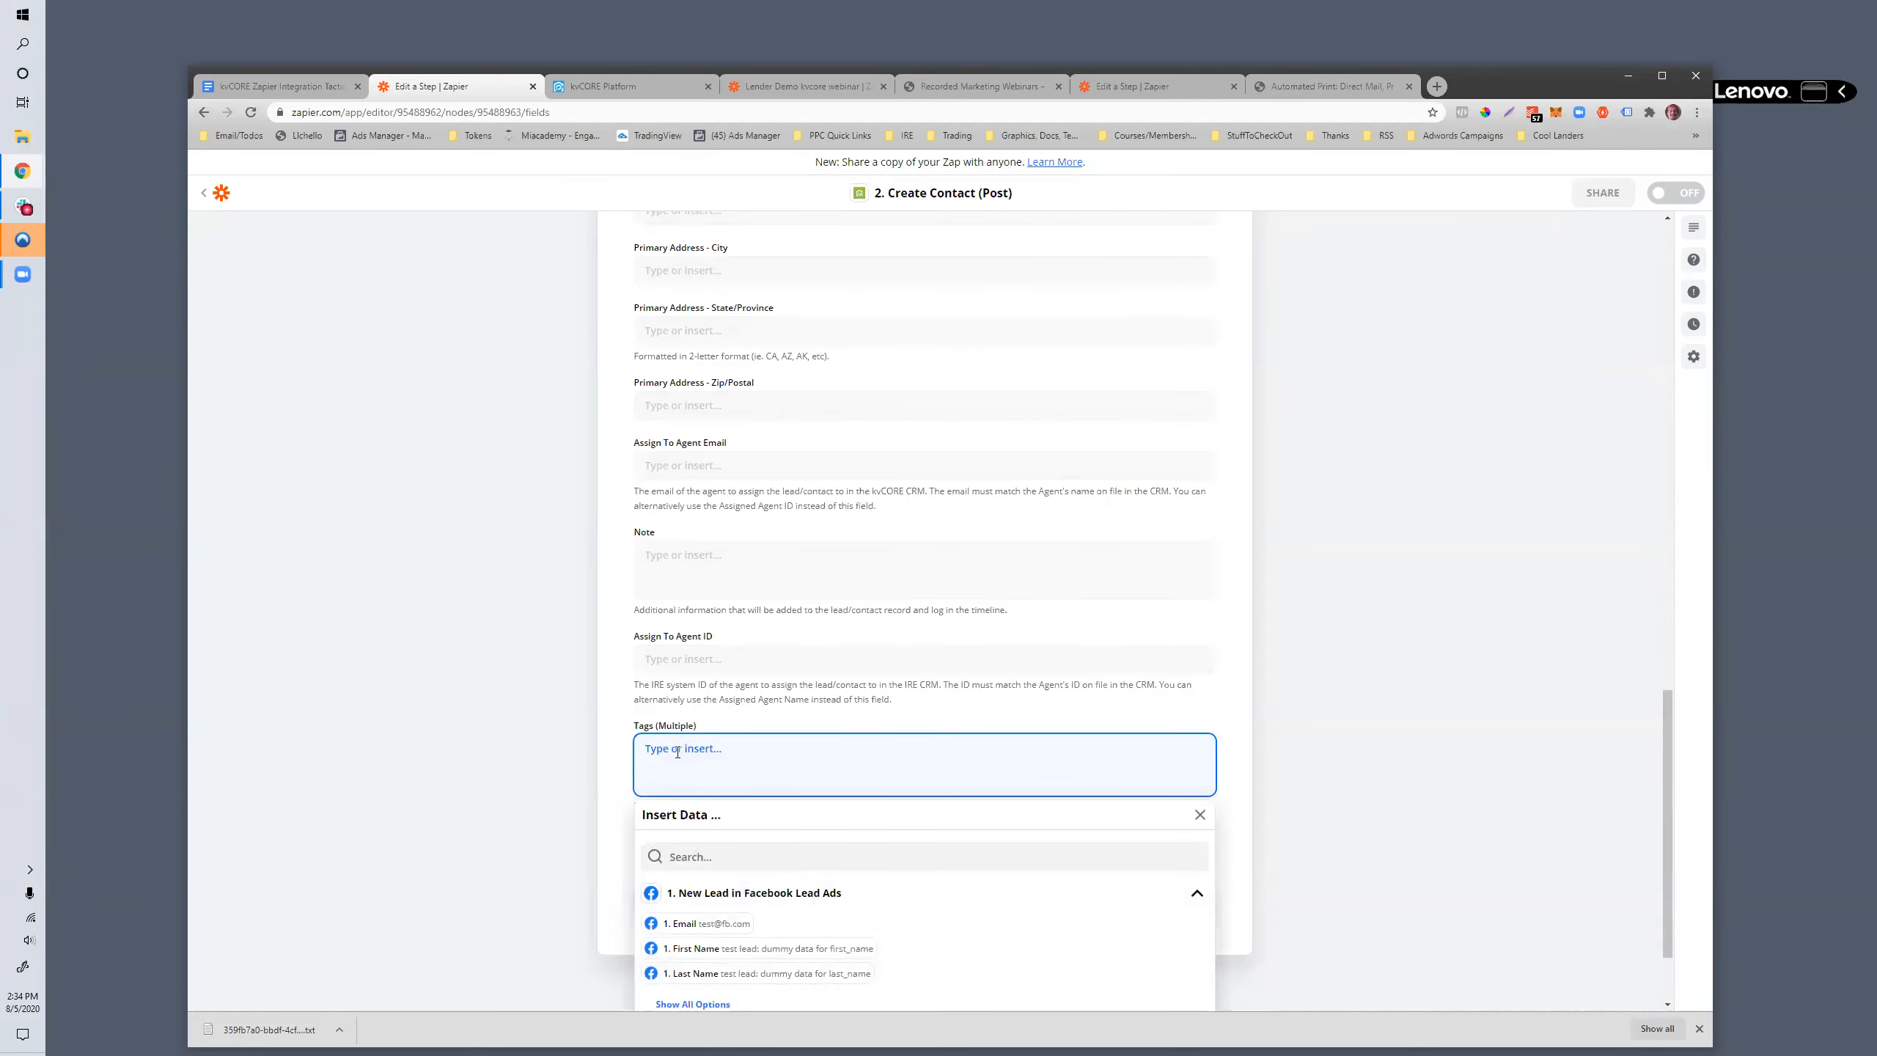
type("downsizinging")
type("#")
key("BackSpace")
key("BackSpace")
left_click_drag(703, 750, 638, 743)
left_click(708, 740)
scroll(710, 771, "down", 3)
left_click(622, 725)
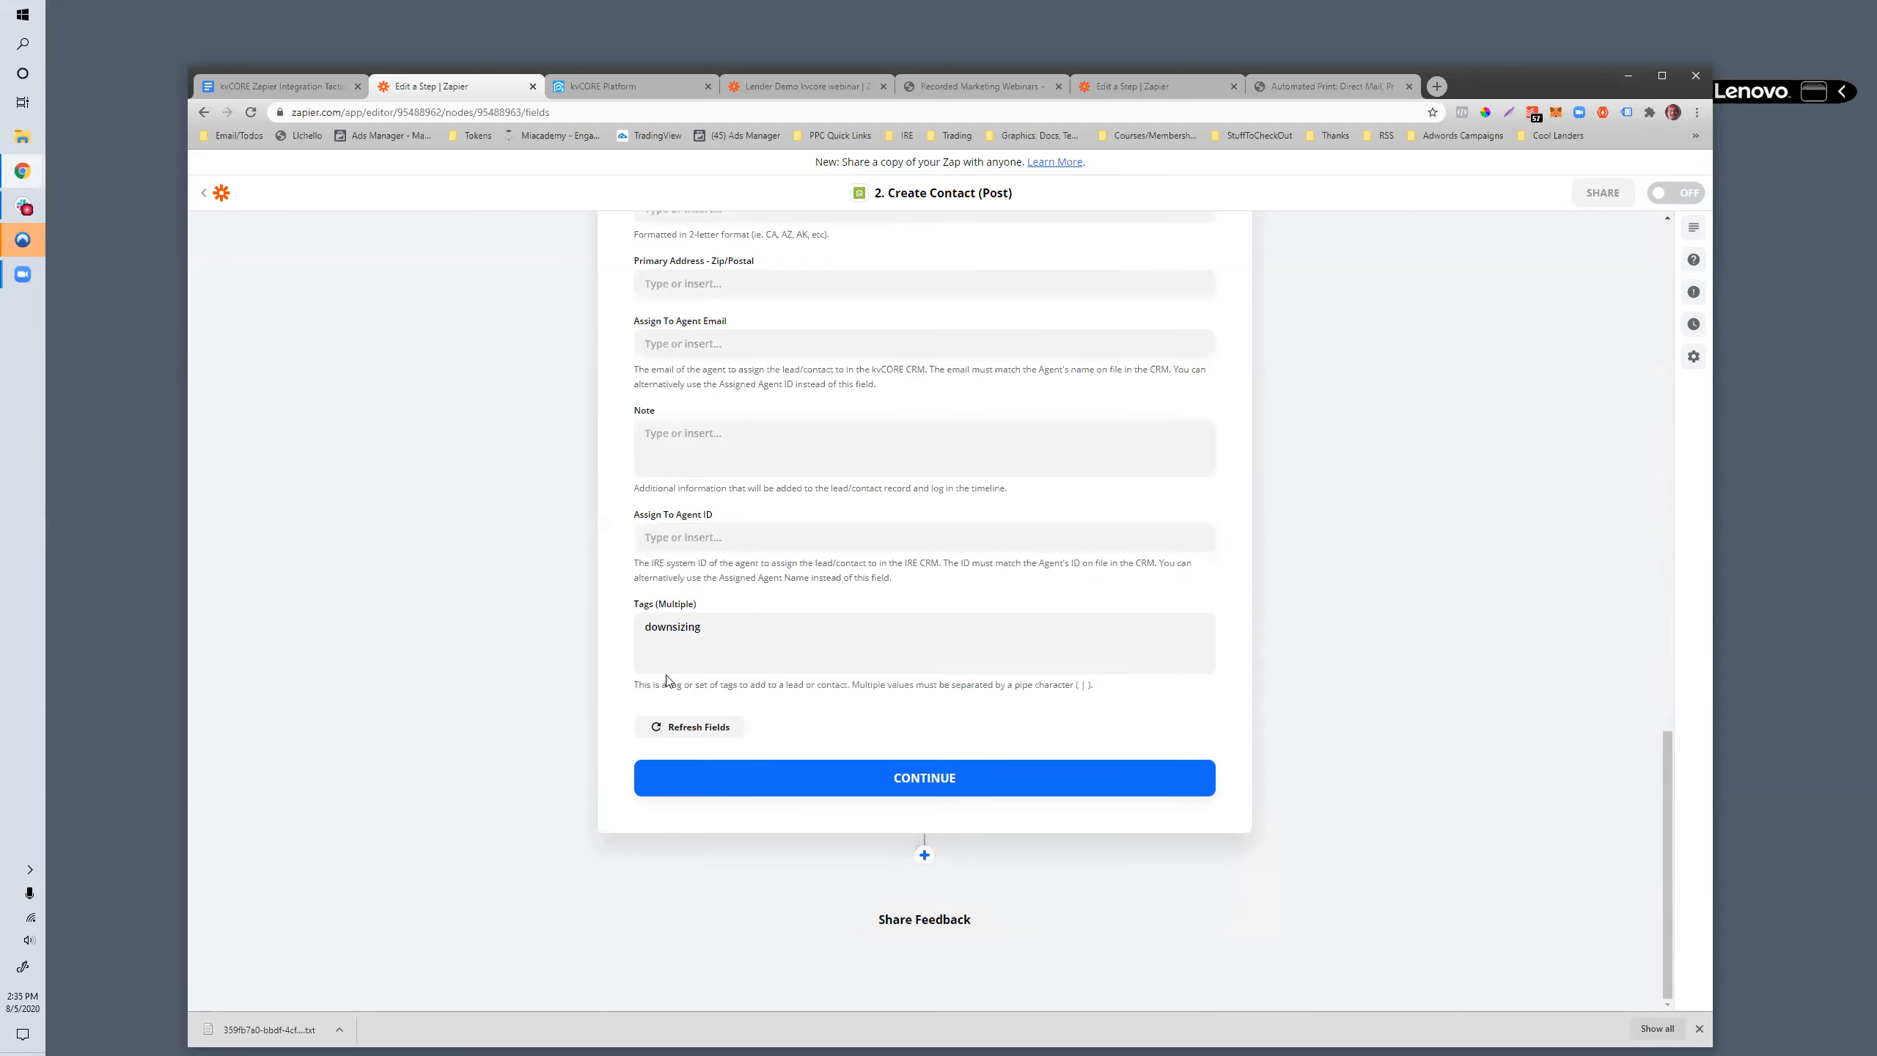
- Add a second tag, "anothertag", after "downsizing", separating the two with a pipe character
left_click(725, 632)
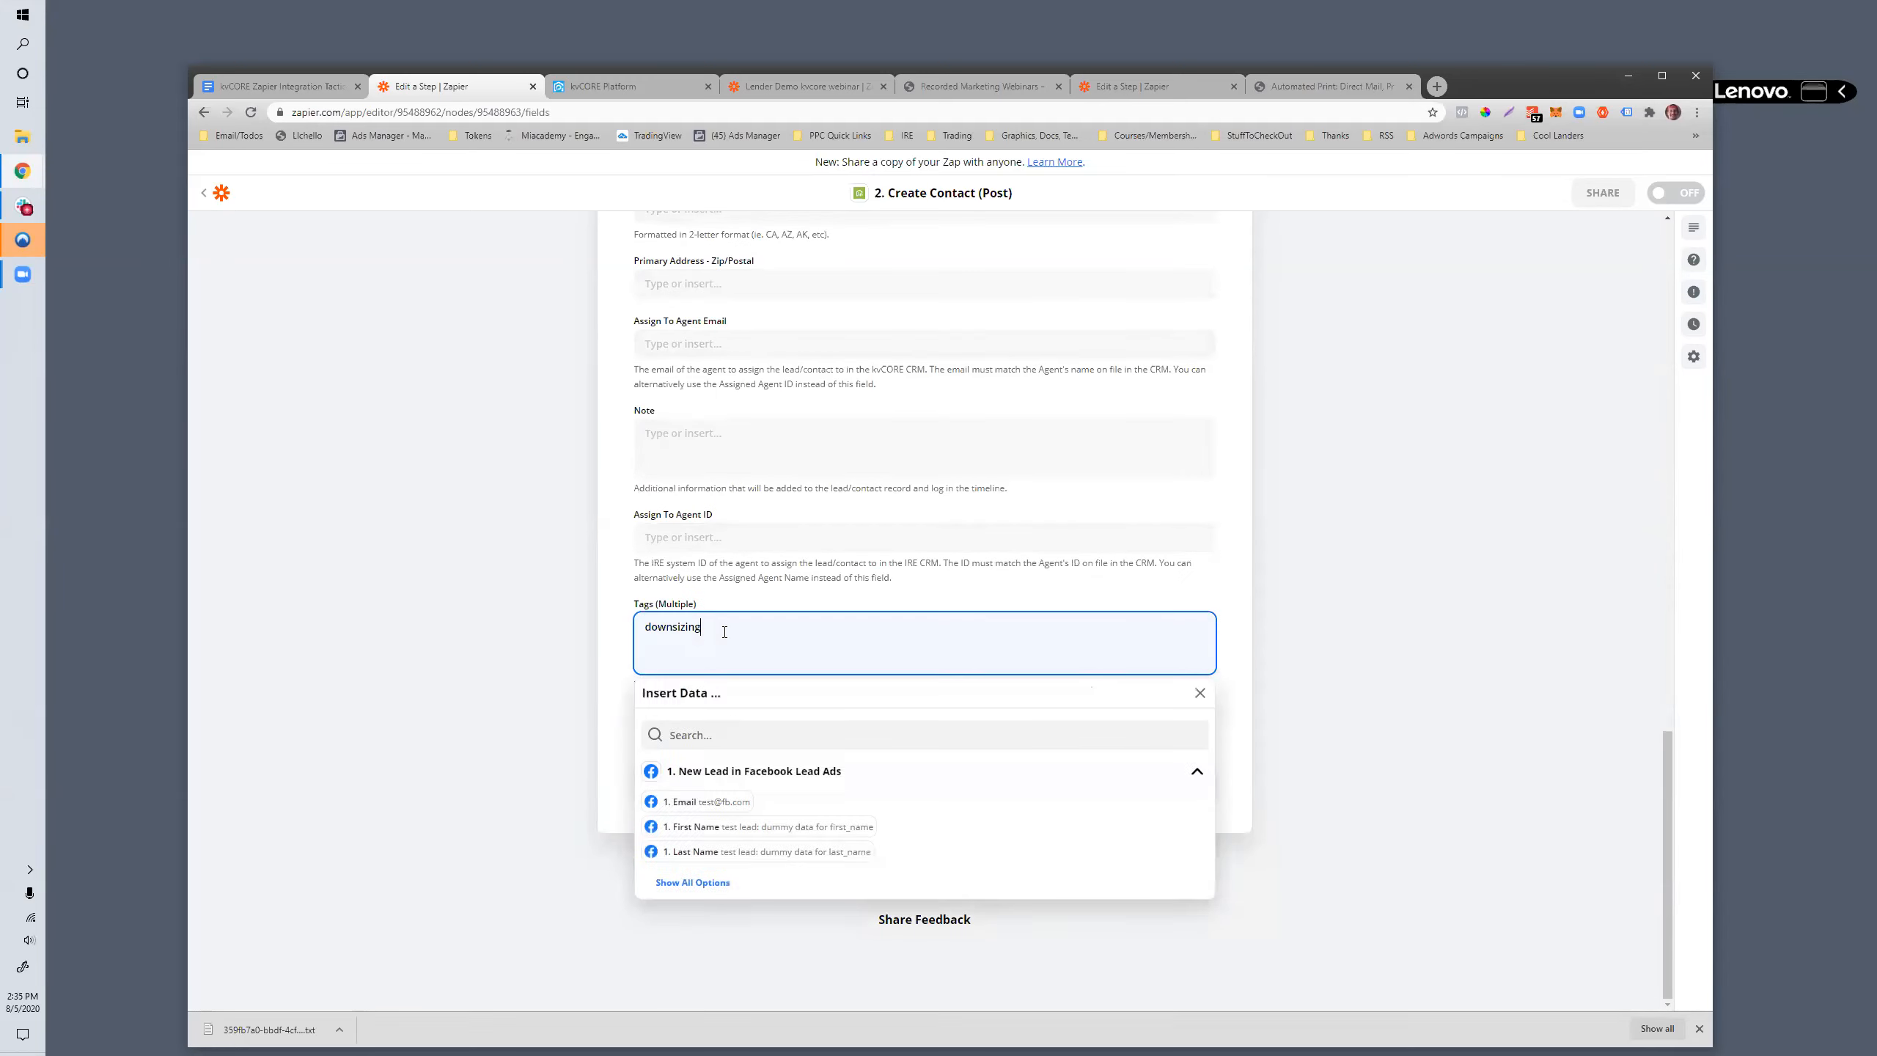
left_click(593, 682)
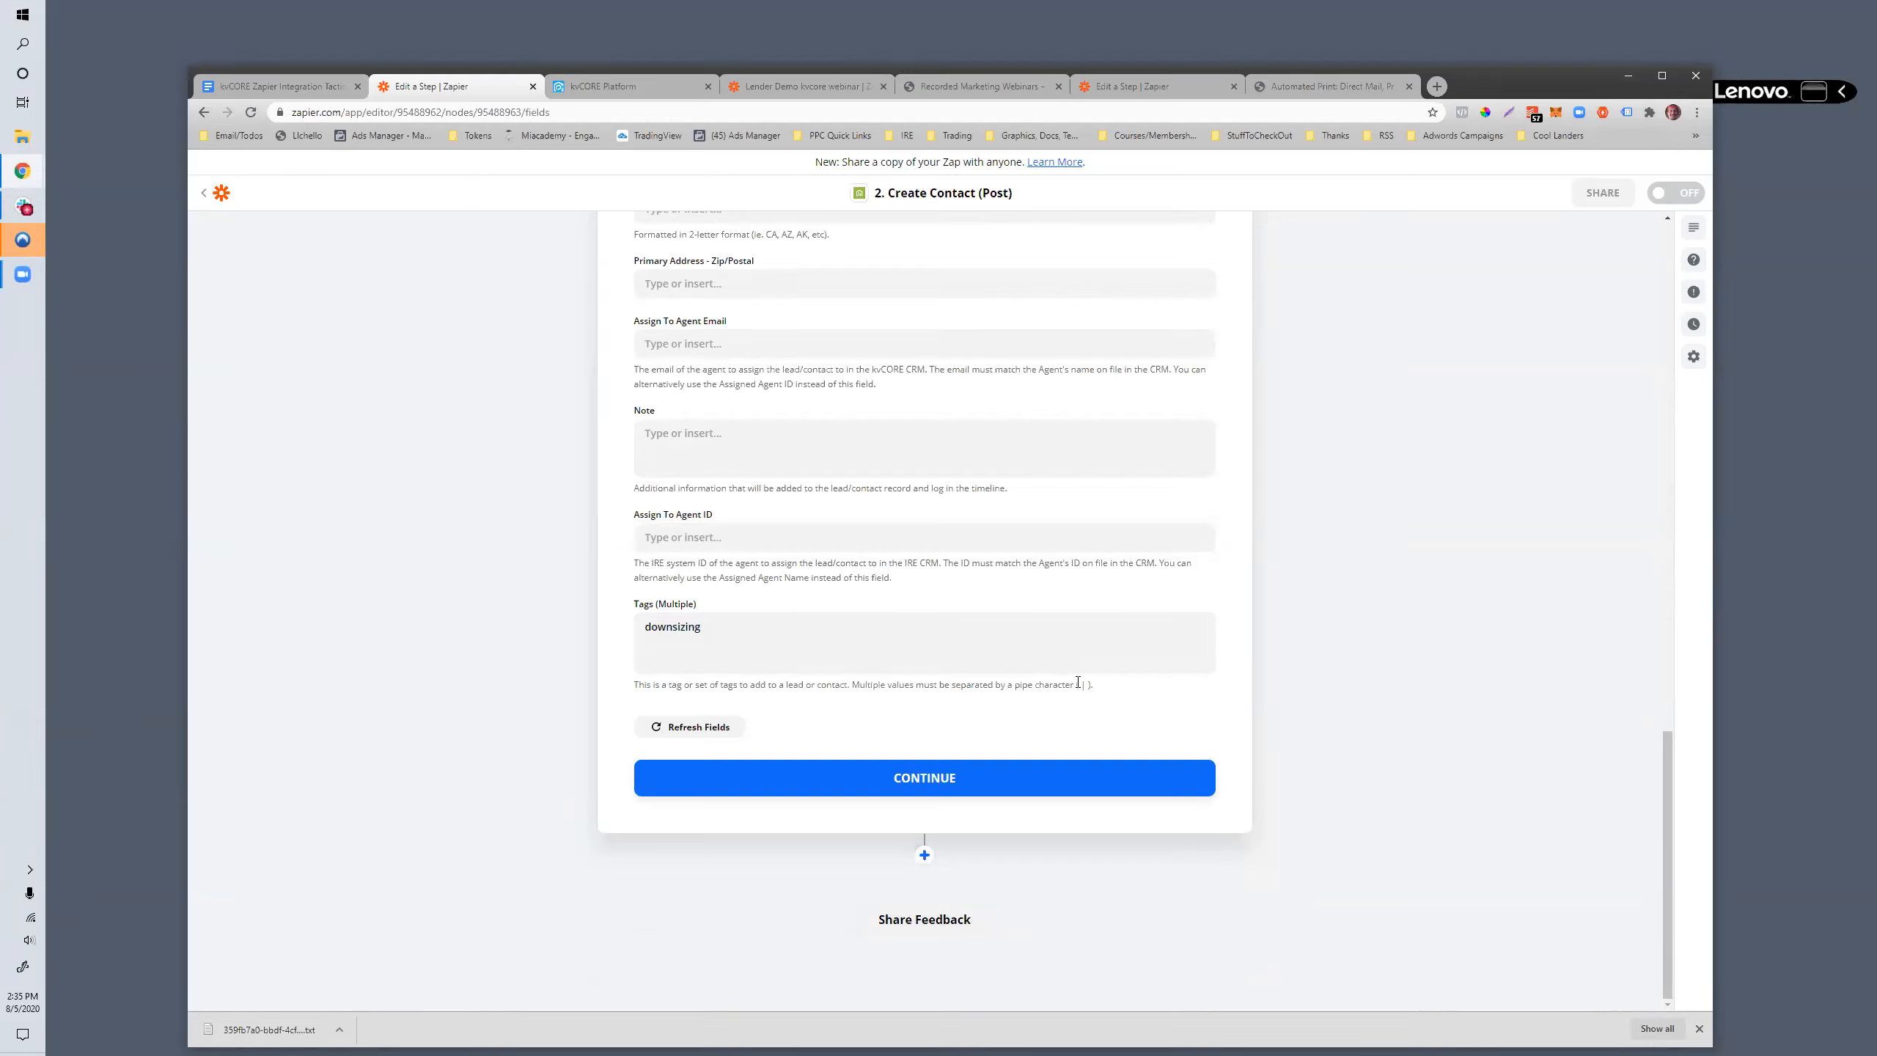
left_click(778, 640)
type("| anothertag")
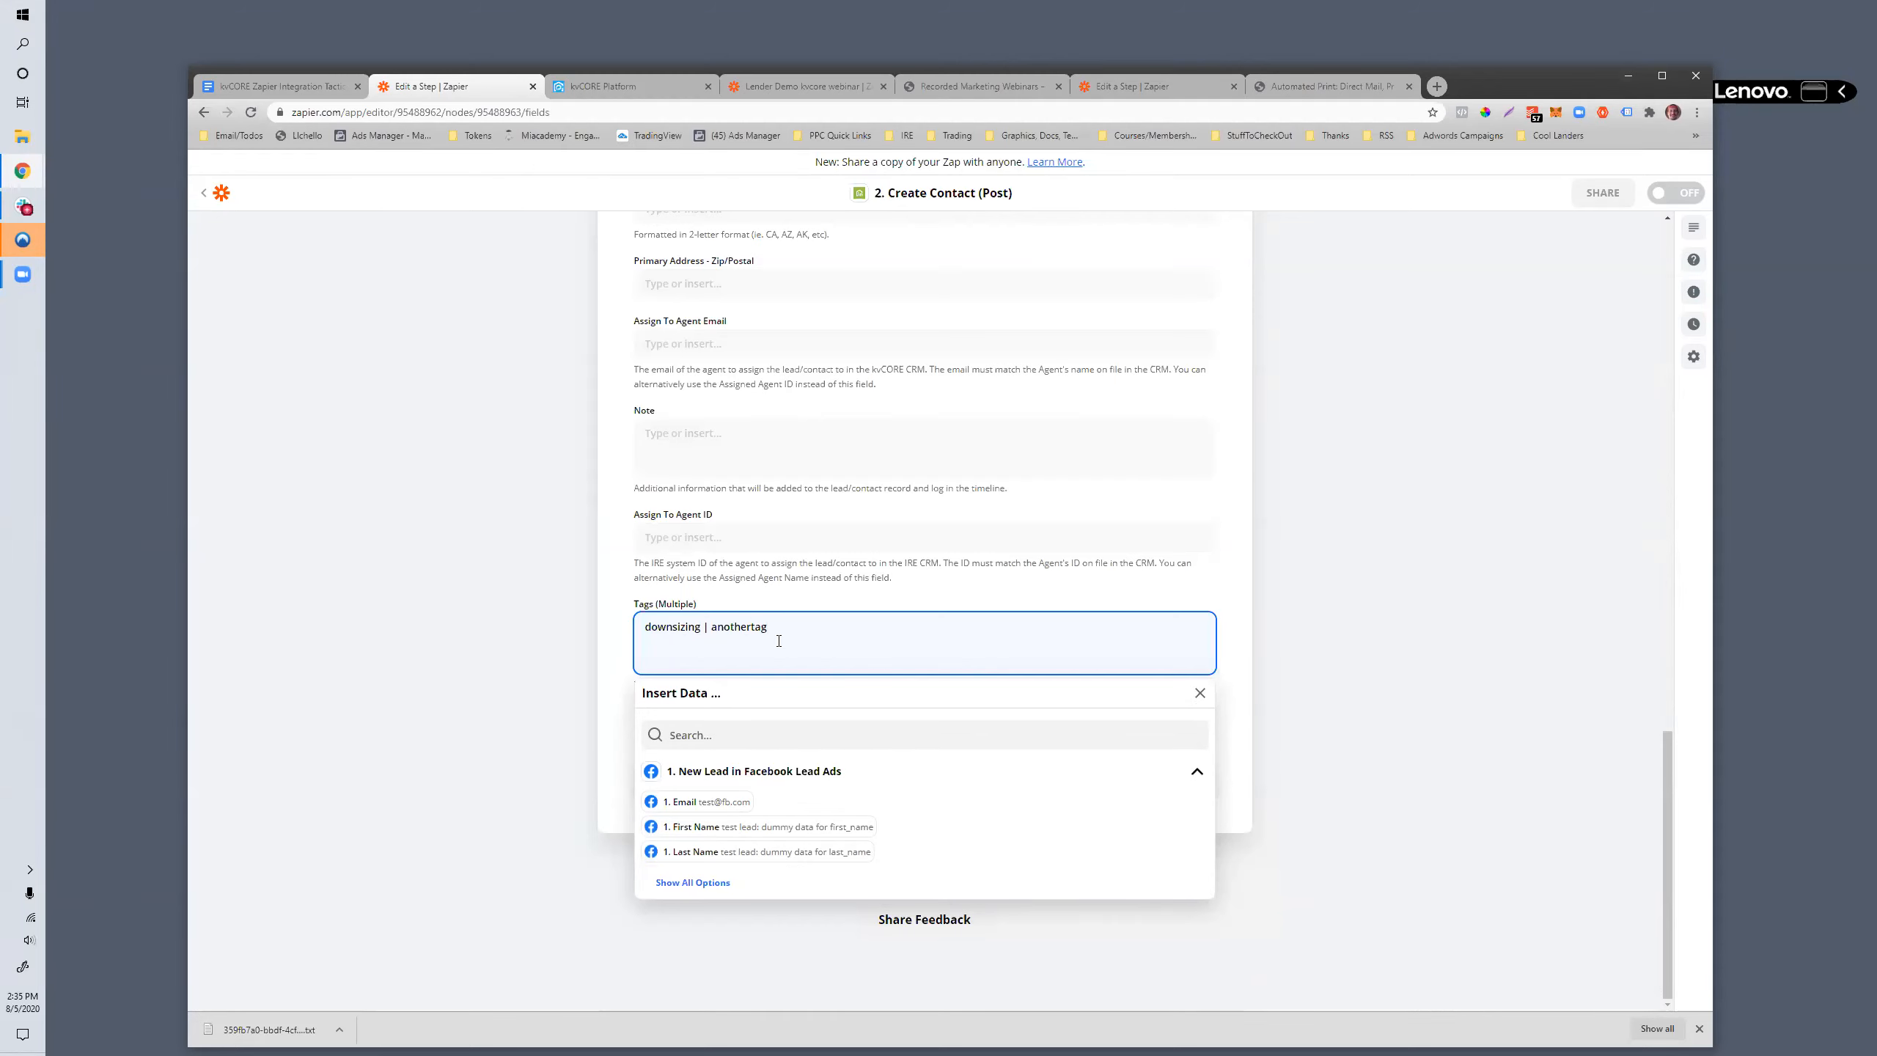
- Review the Create Contact fields, from the tags back up to the mapped name, email and phone fields
left_click(599, 704)
scroll(1049, 708, "up", 2)
scroll(1049, 708, "up", 20)
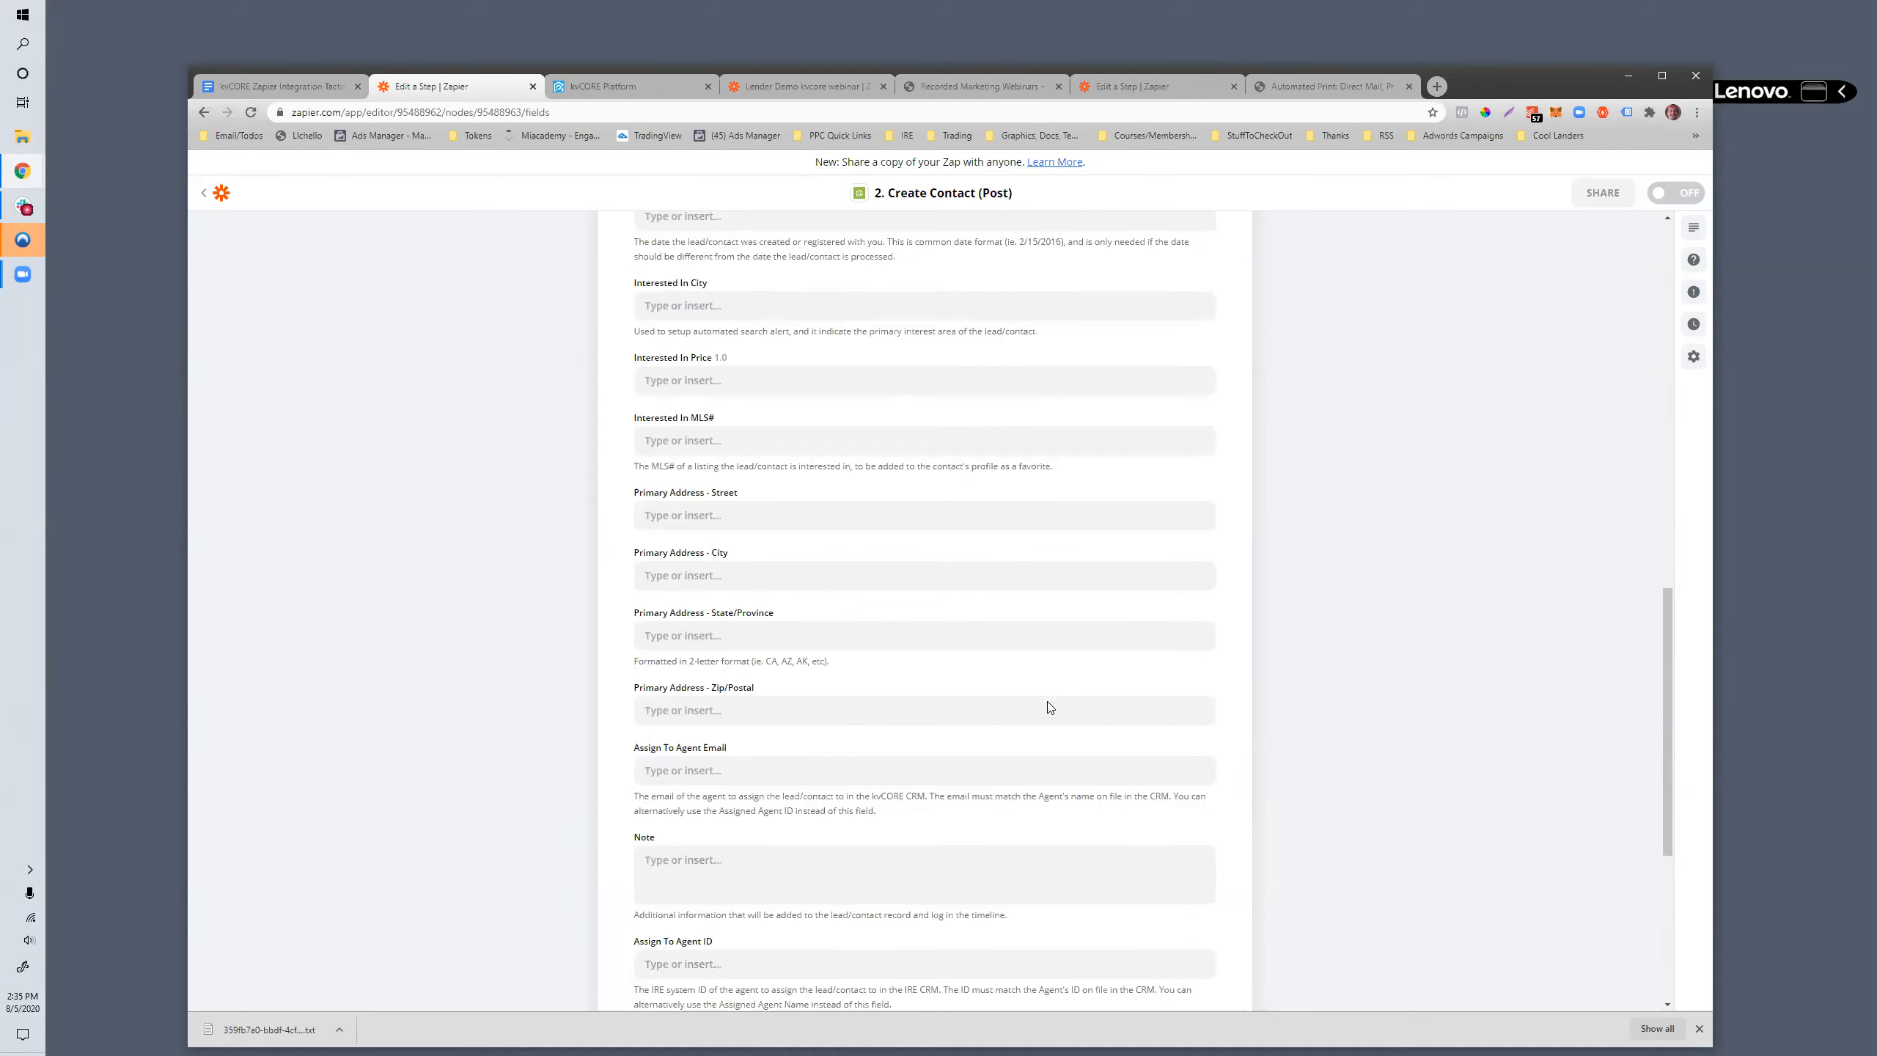
scroll(1049, 707, "down", 20)
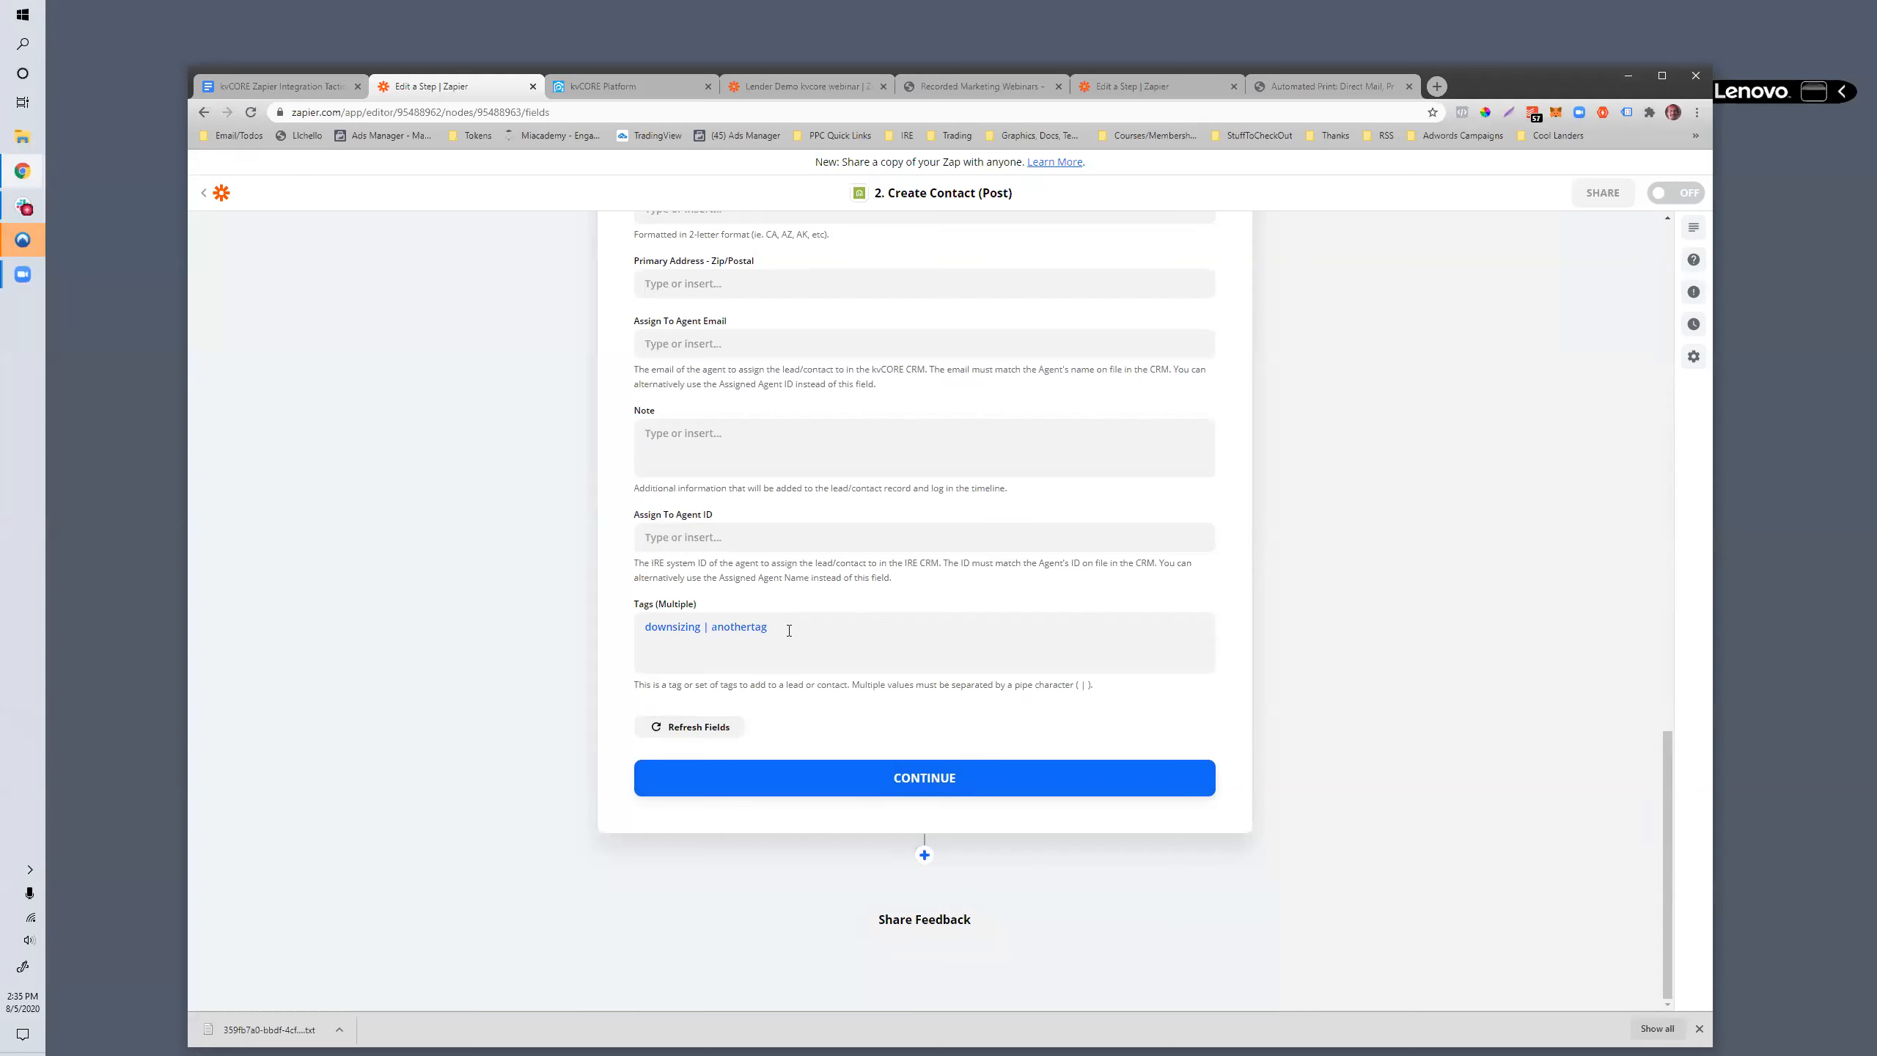
left_click_drag(789, 629, 739, 629)
left_click(608, 499)
scroll(609, 494, "up", 2)
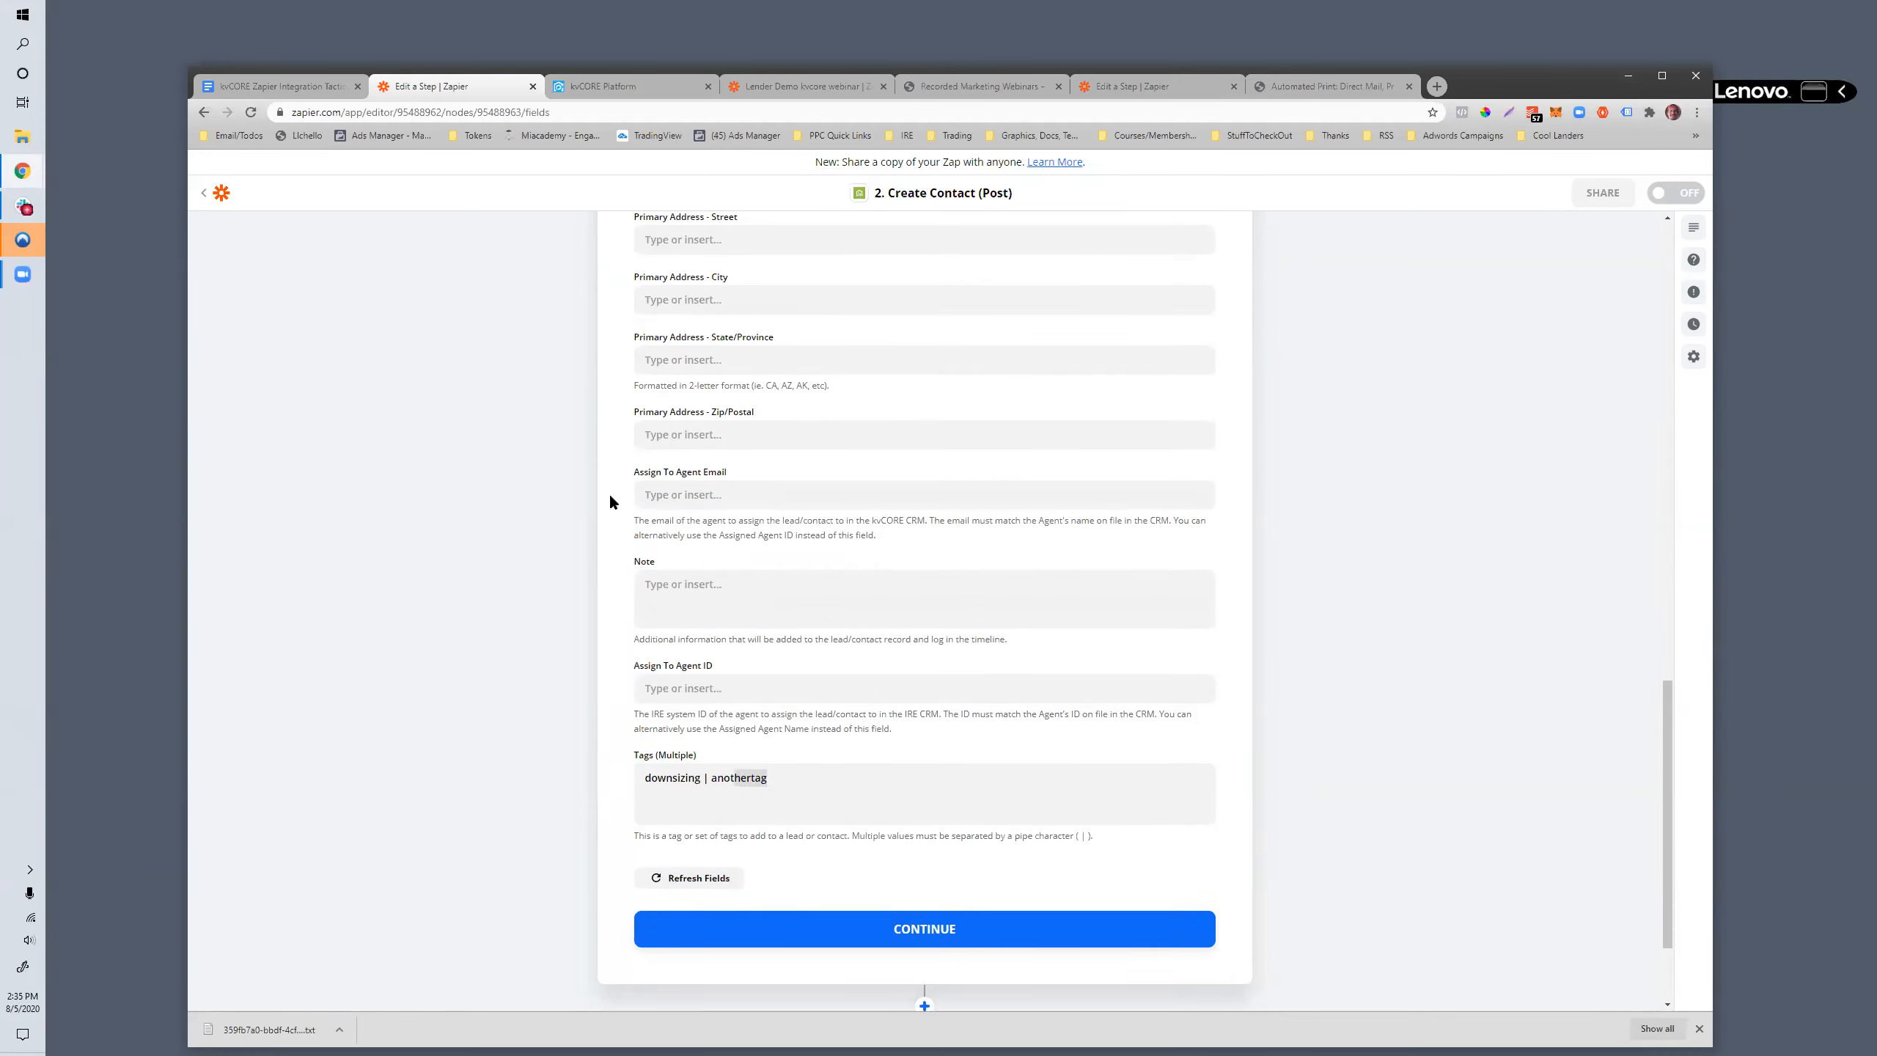
scroll(608, 494, "up", 5)
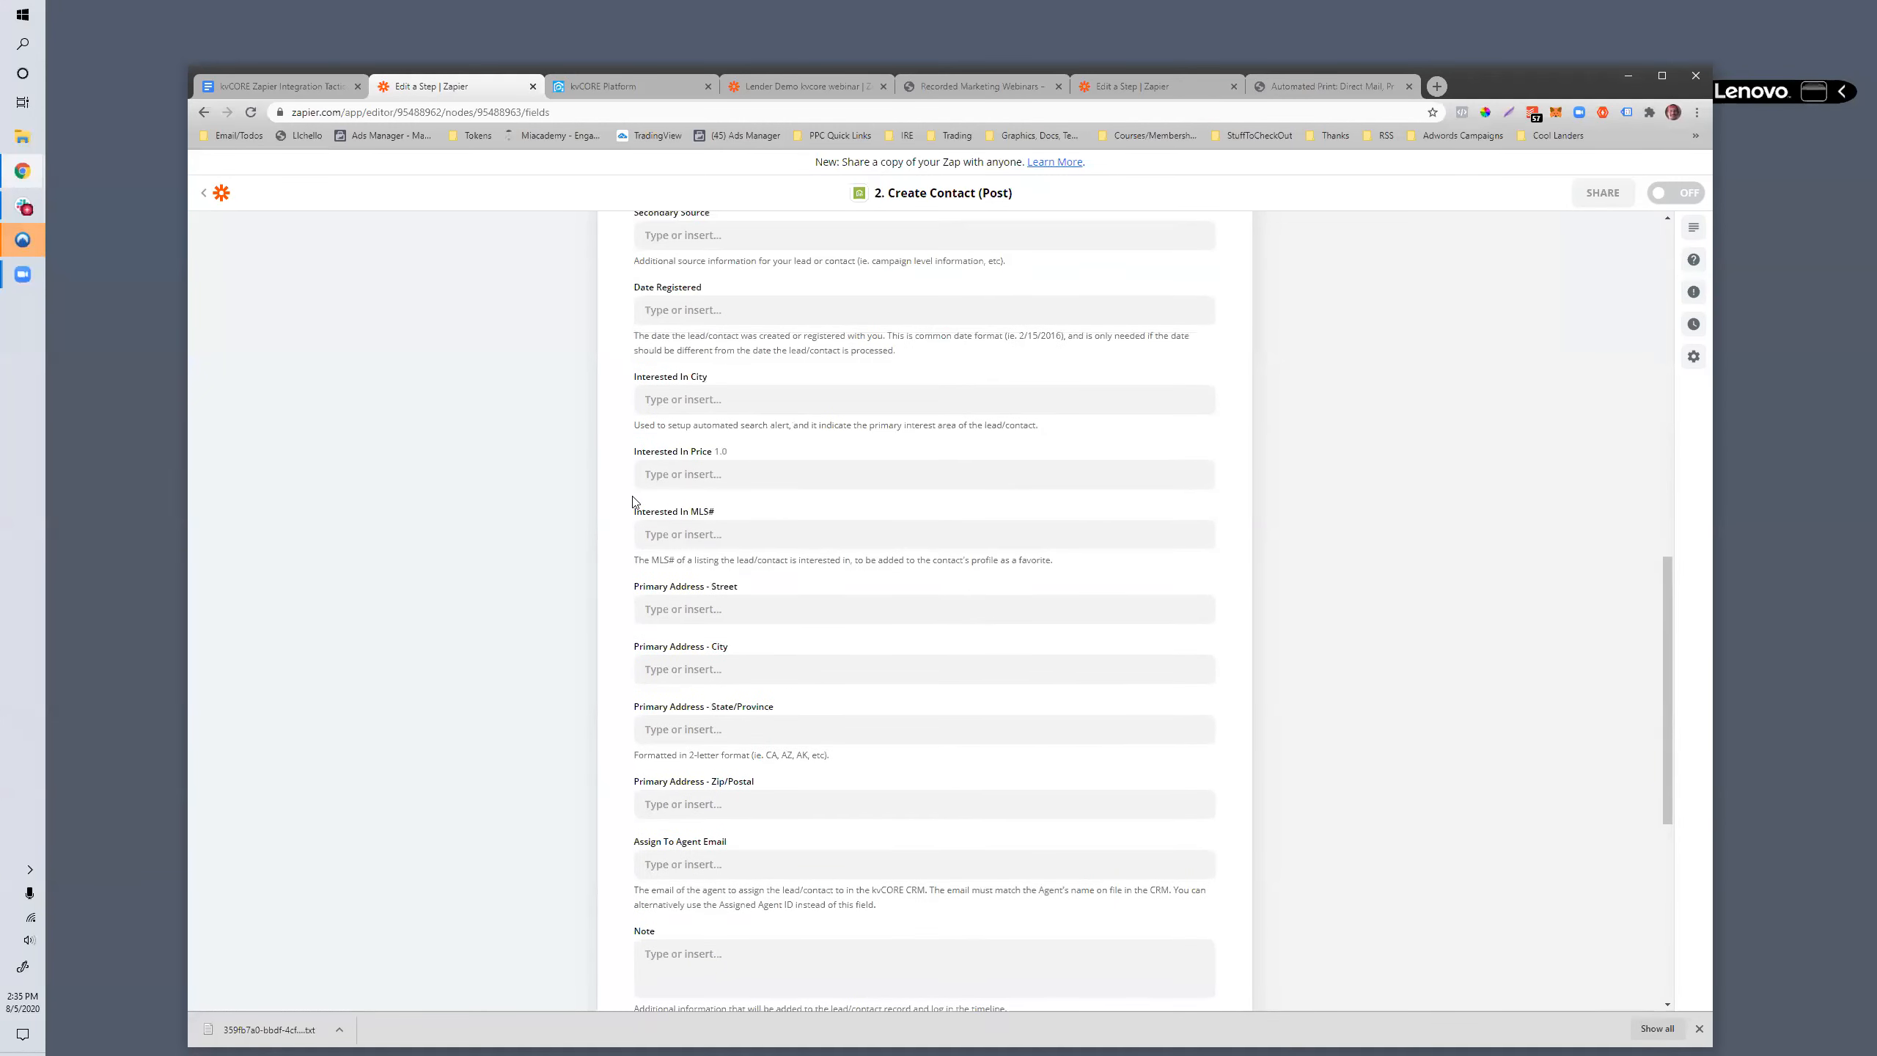
scroll(633, 502, "up", 8)
scroll(778, 579, "up", 5)
scroll(777, 585, "down", 4)
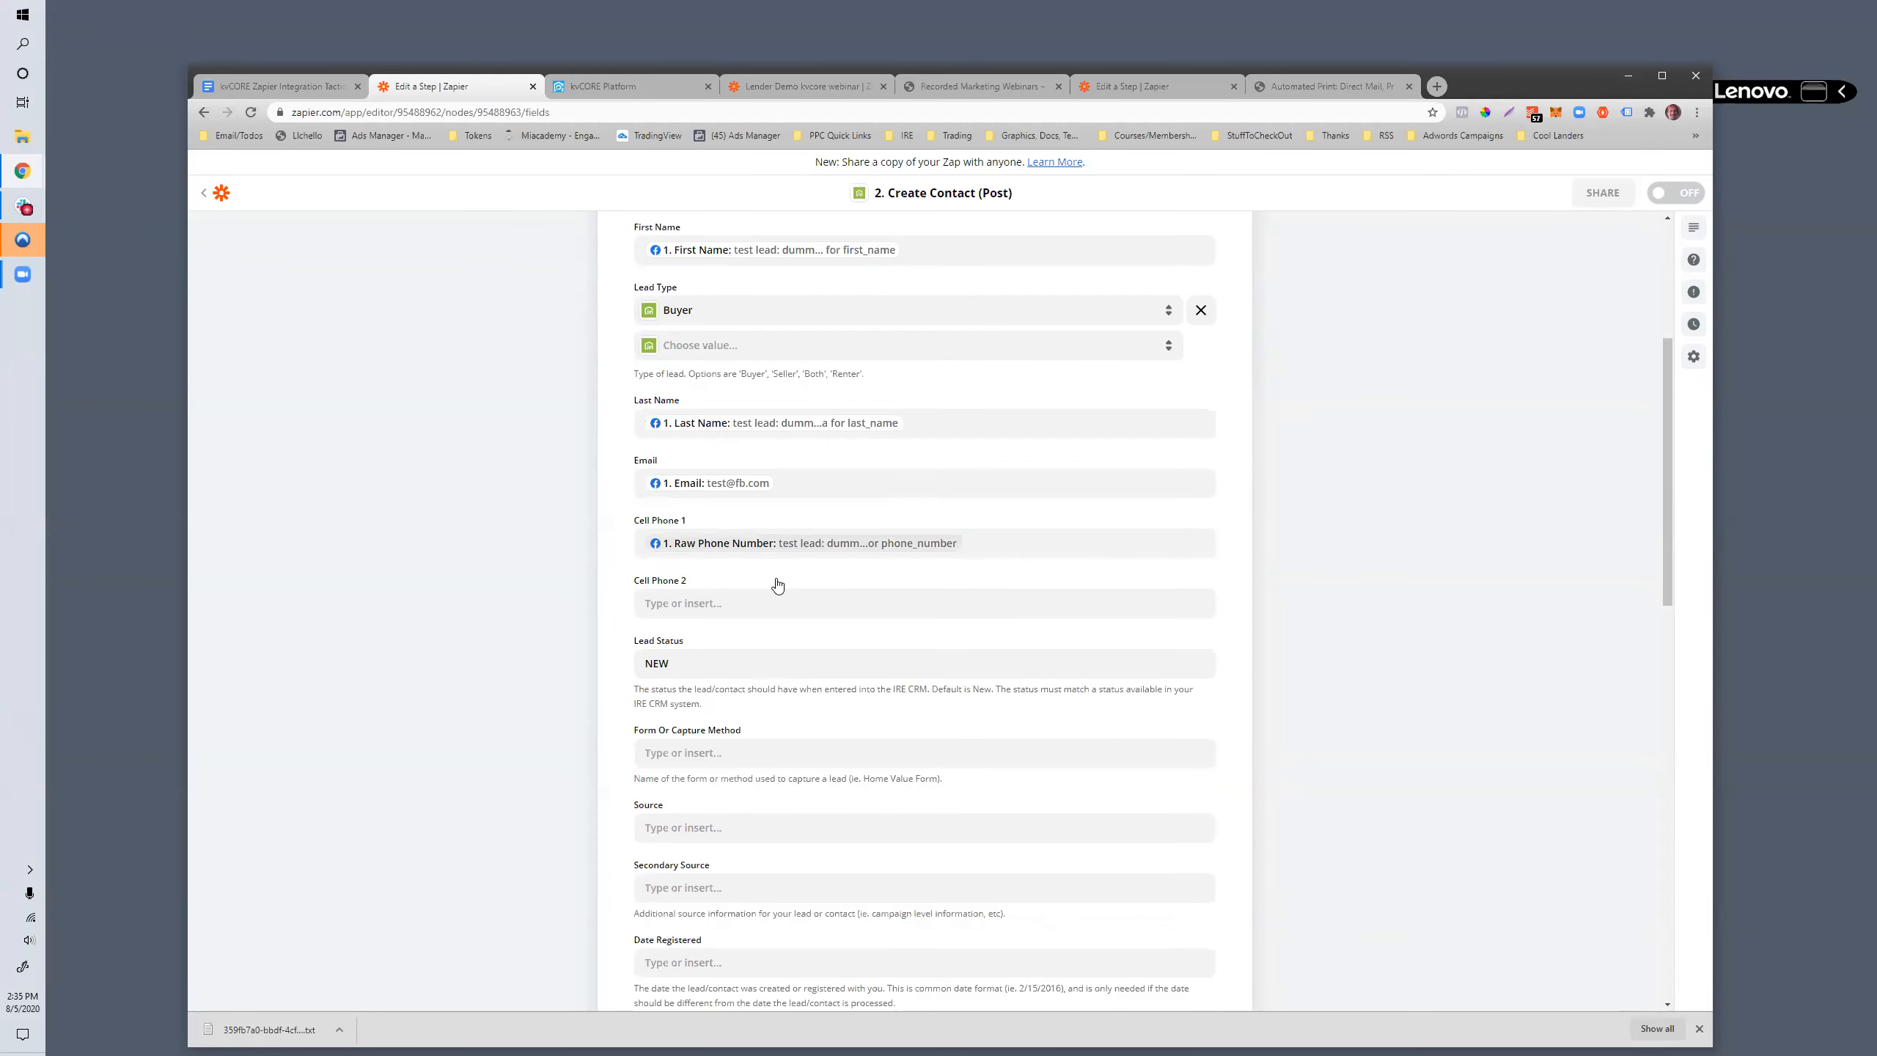
scroll(778, 585, "down", 6)
scroll(777, 585, "down", 4)
scroll(777, 585, "down", 3)
scroll(776, 585, "down", 2)
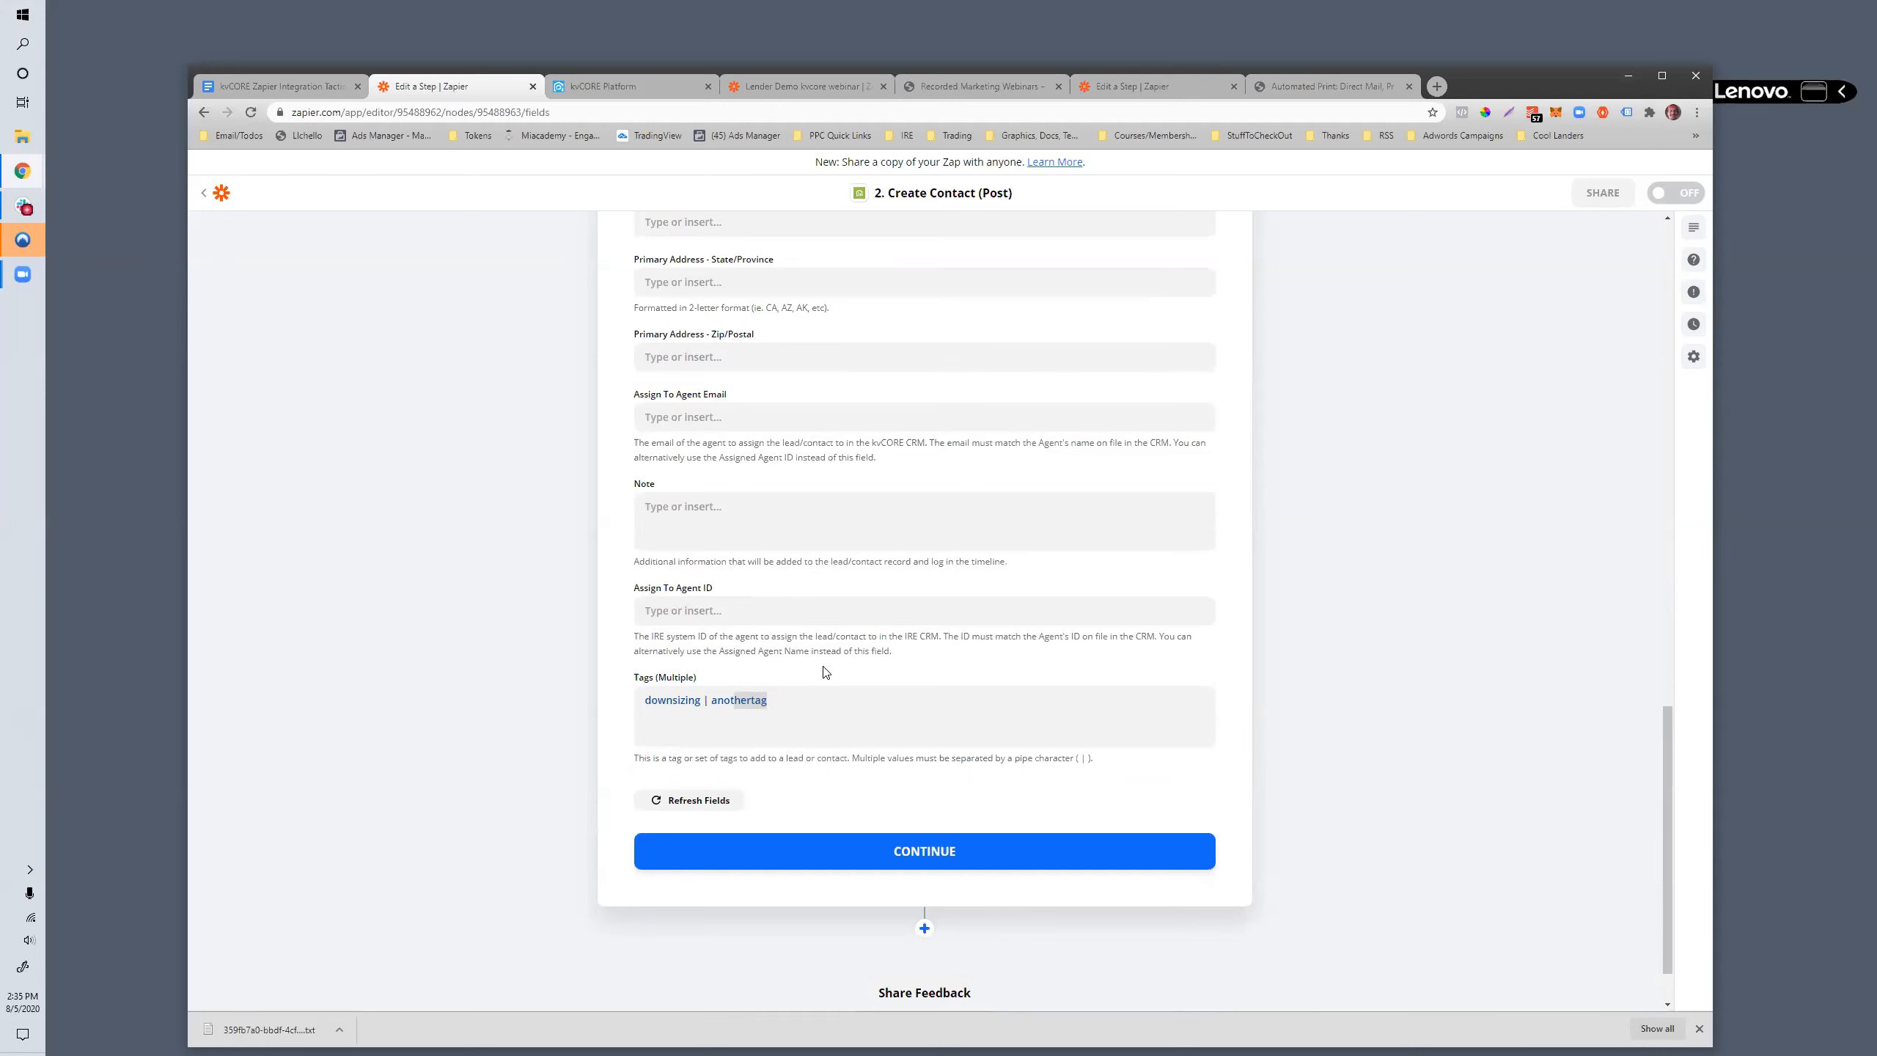
- Check the options offered for a second Lead Type value without choosing one
scroll(821, 669, "up", 2)
scroll(738, 579, "up", 6)
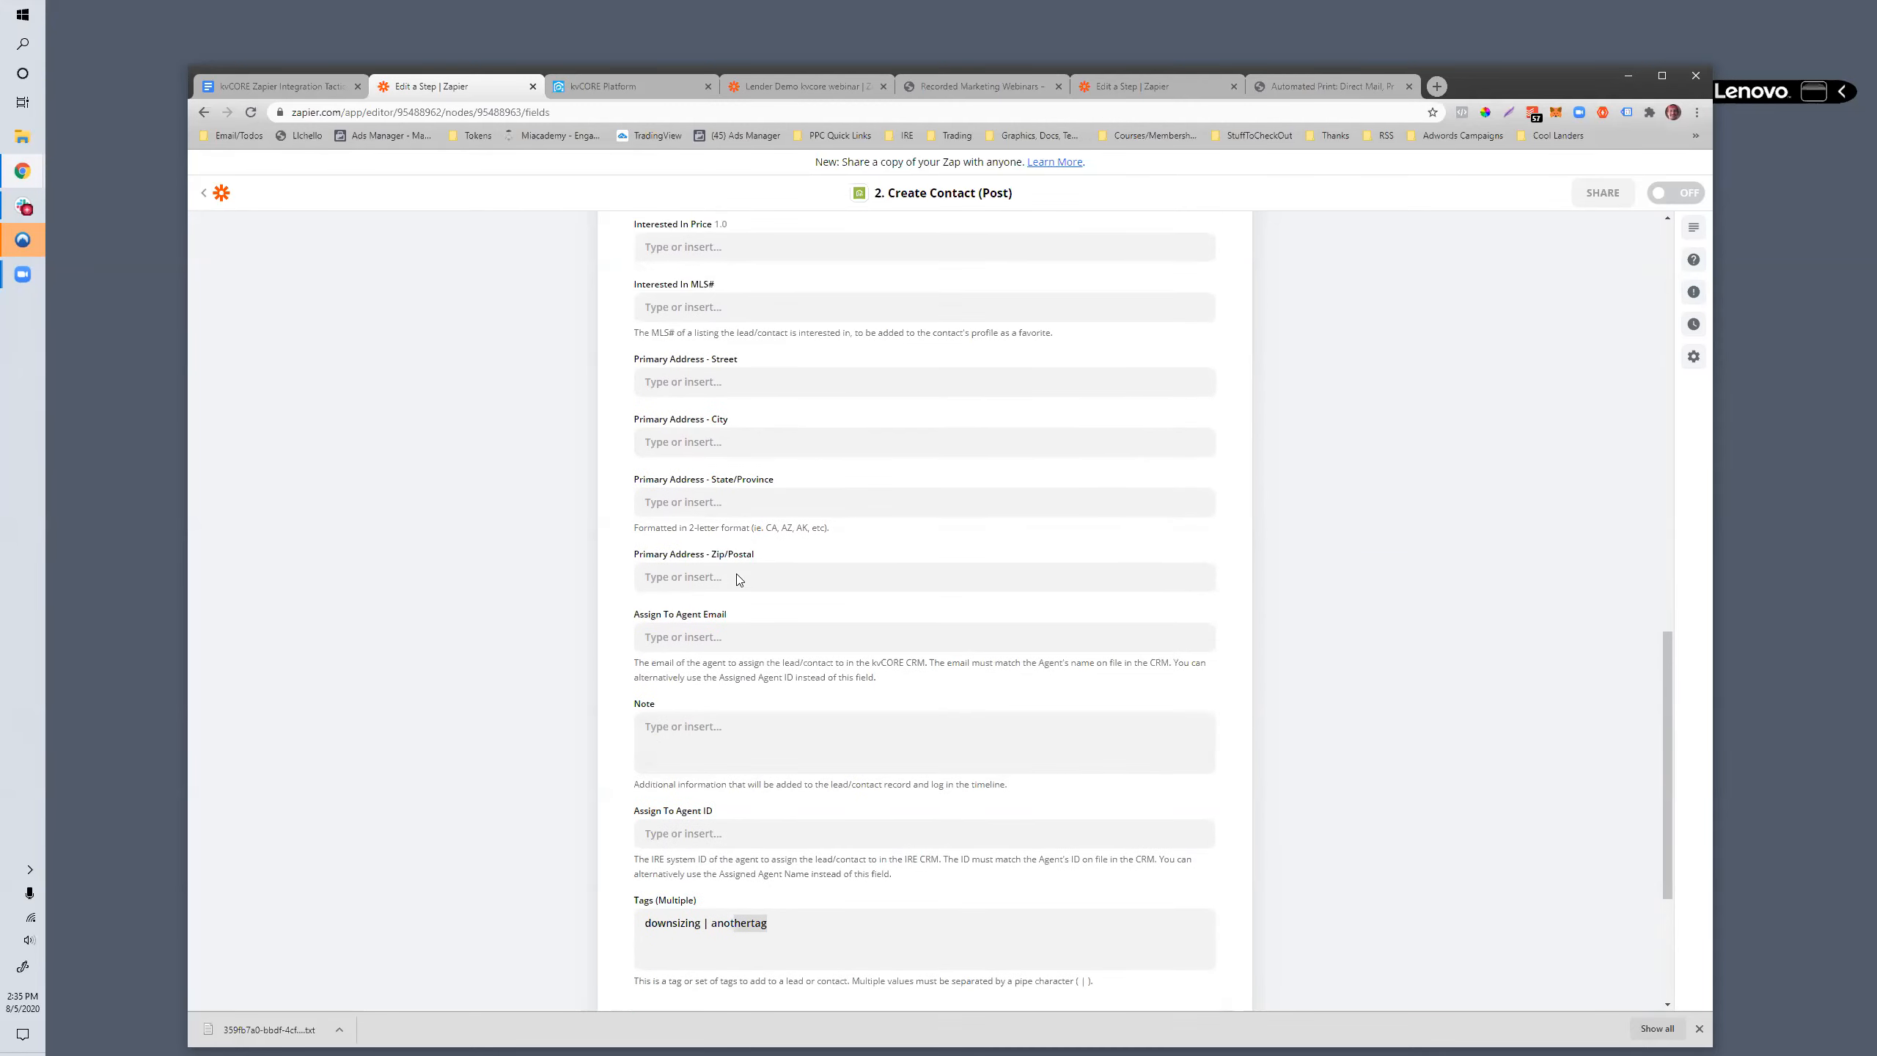
scroll(737, 579, "up", 4)
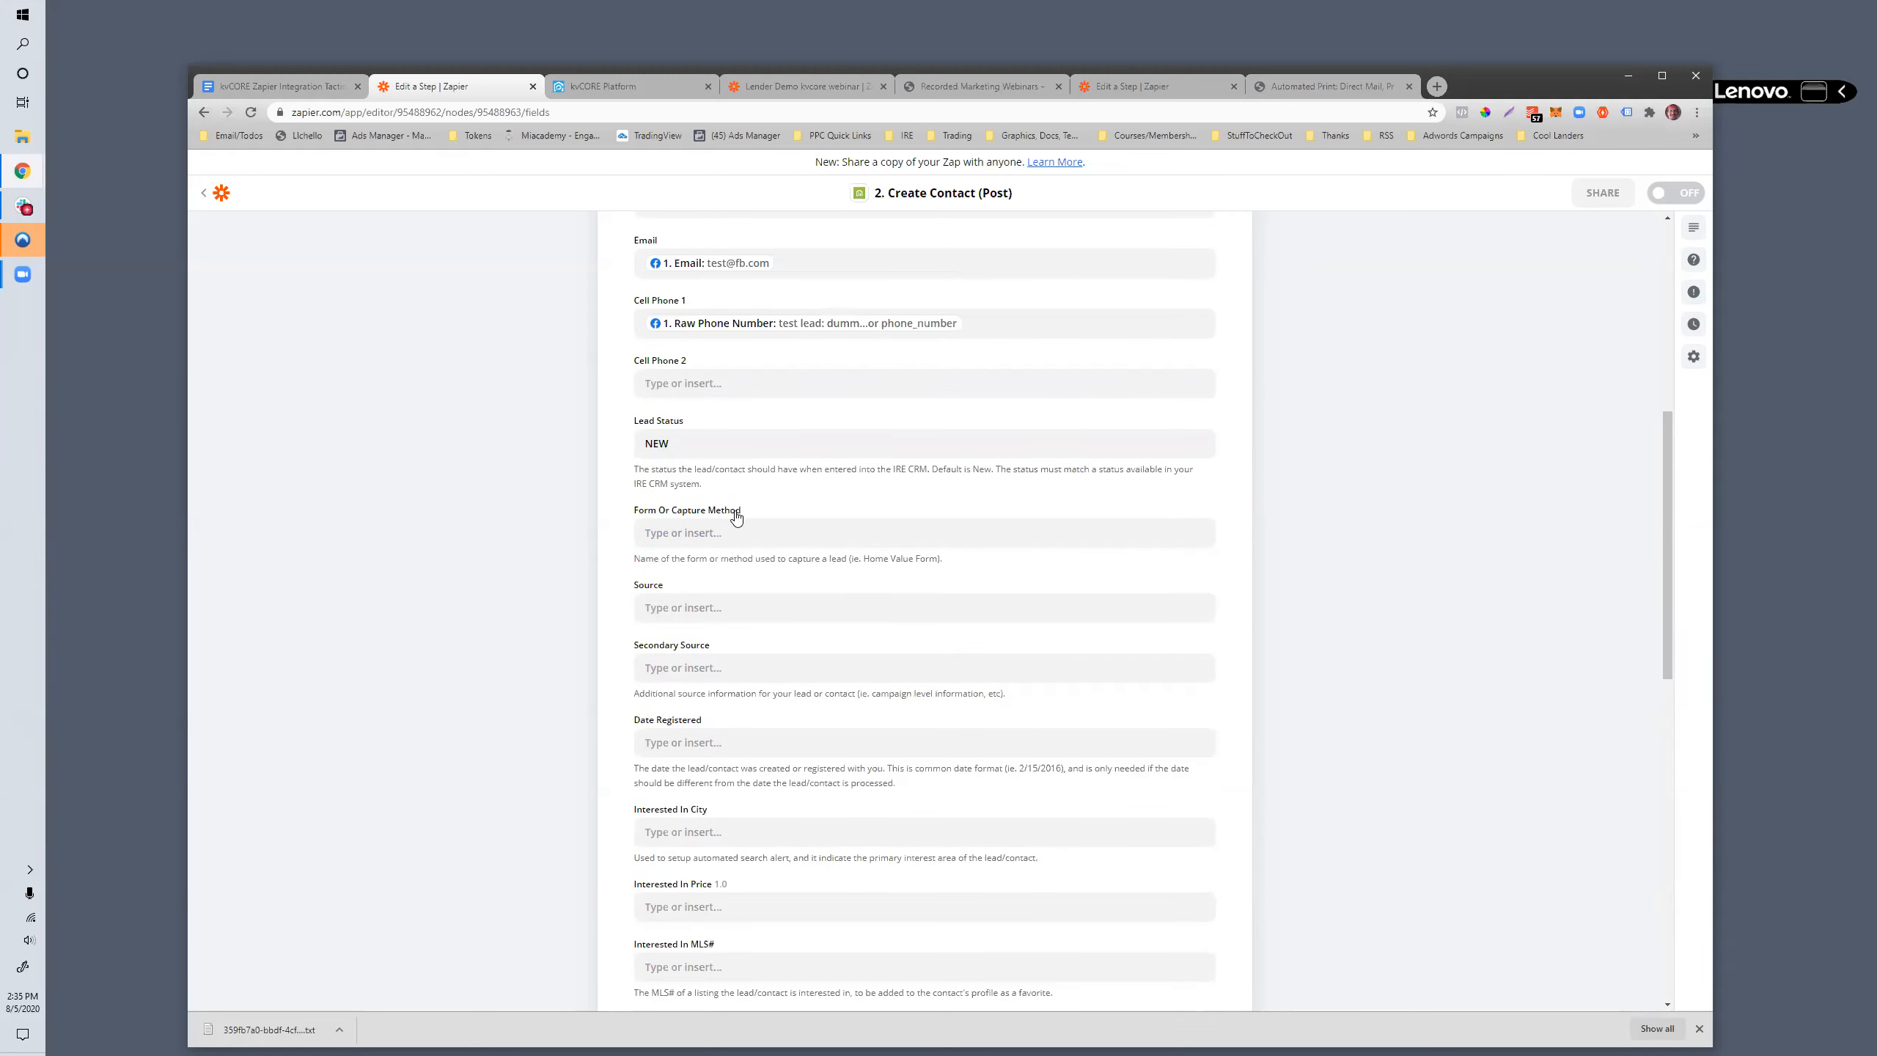
scroll(738, 579, "up", 4)
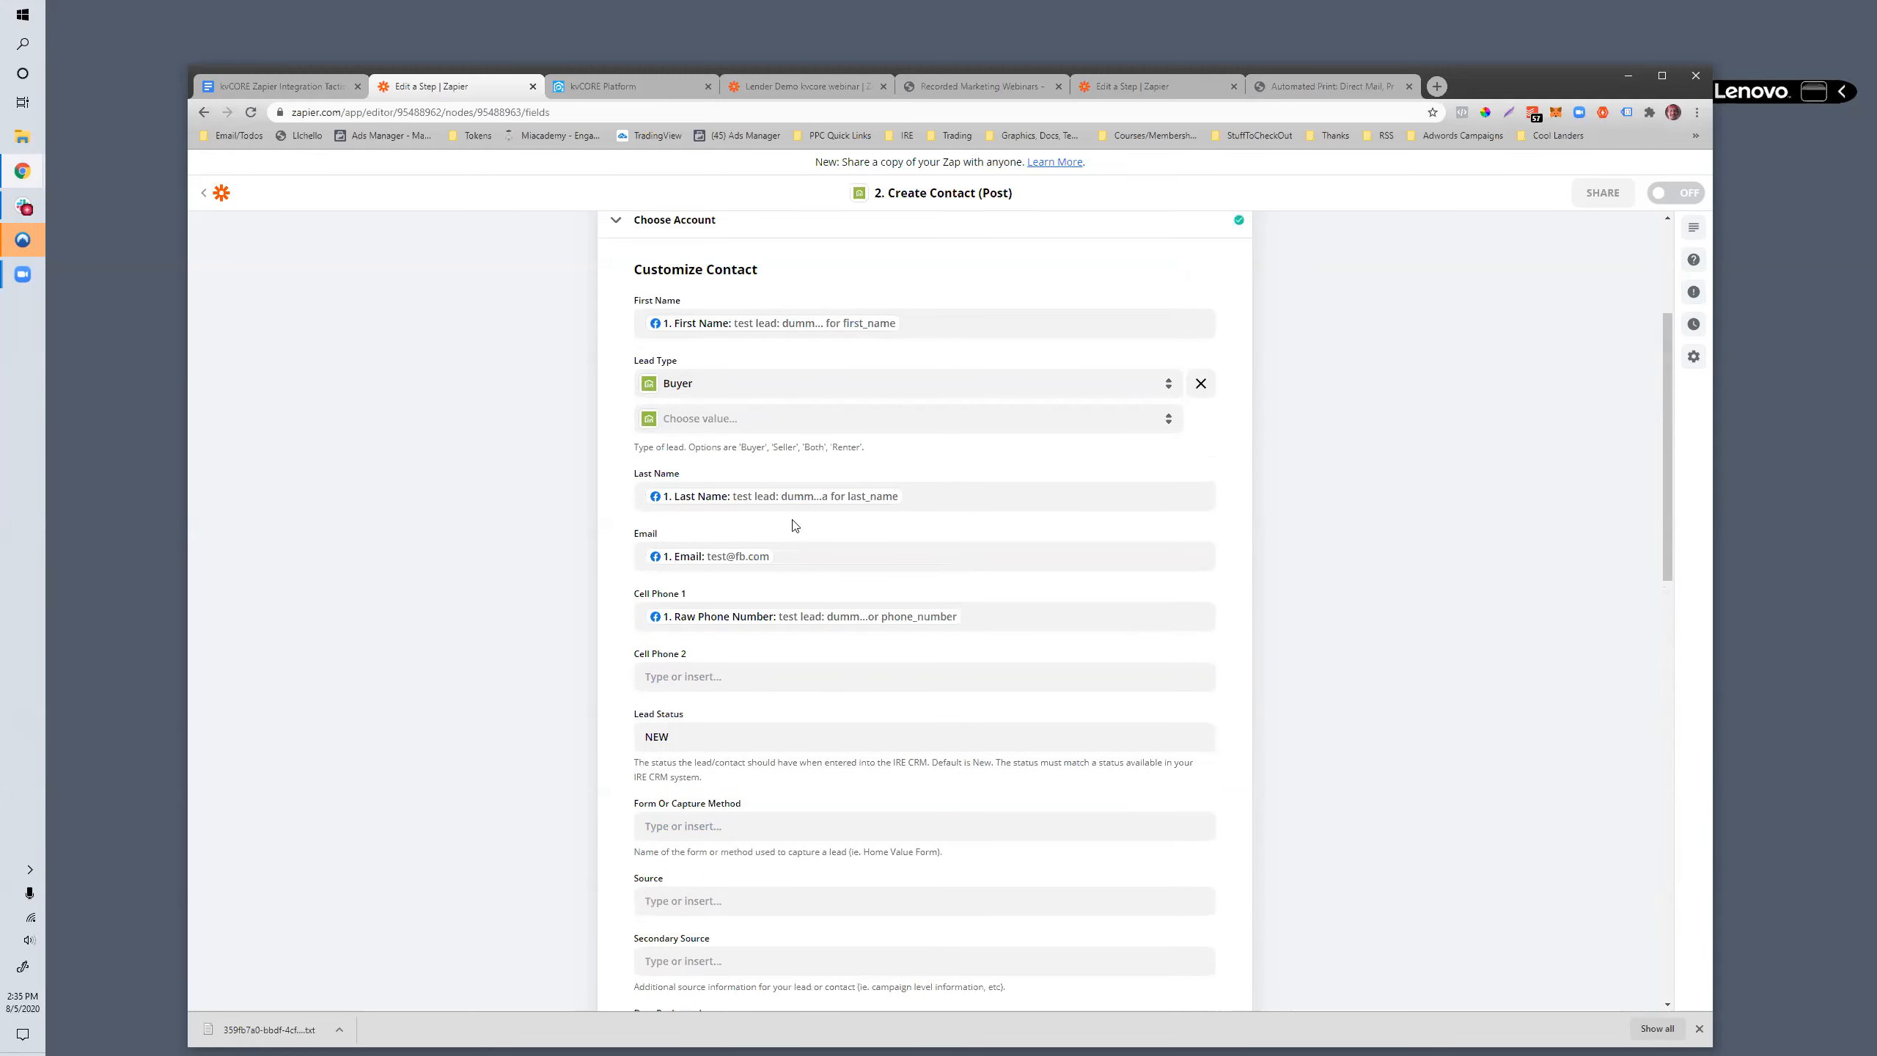
left_click(747, 419)
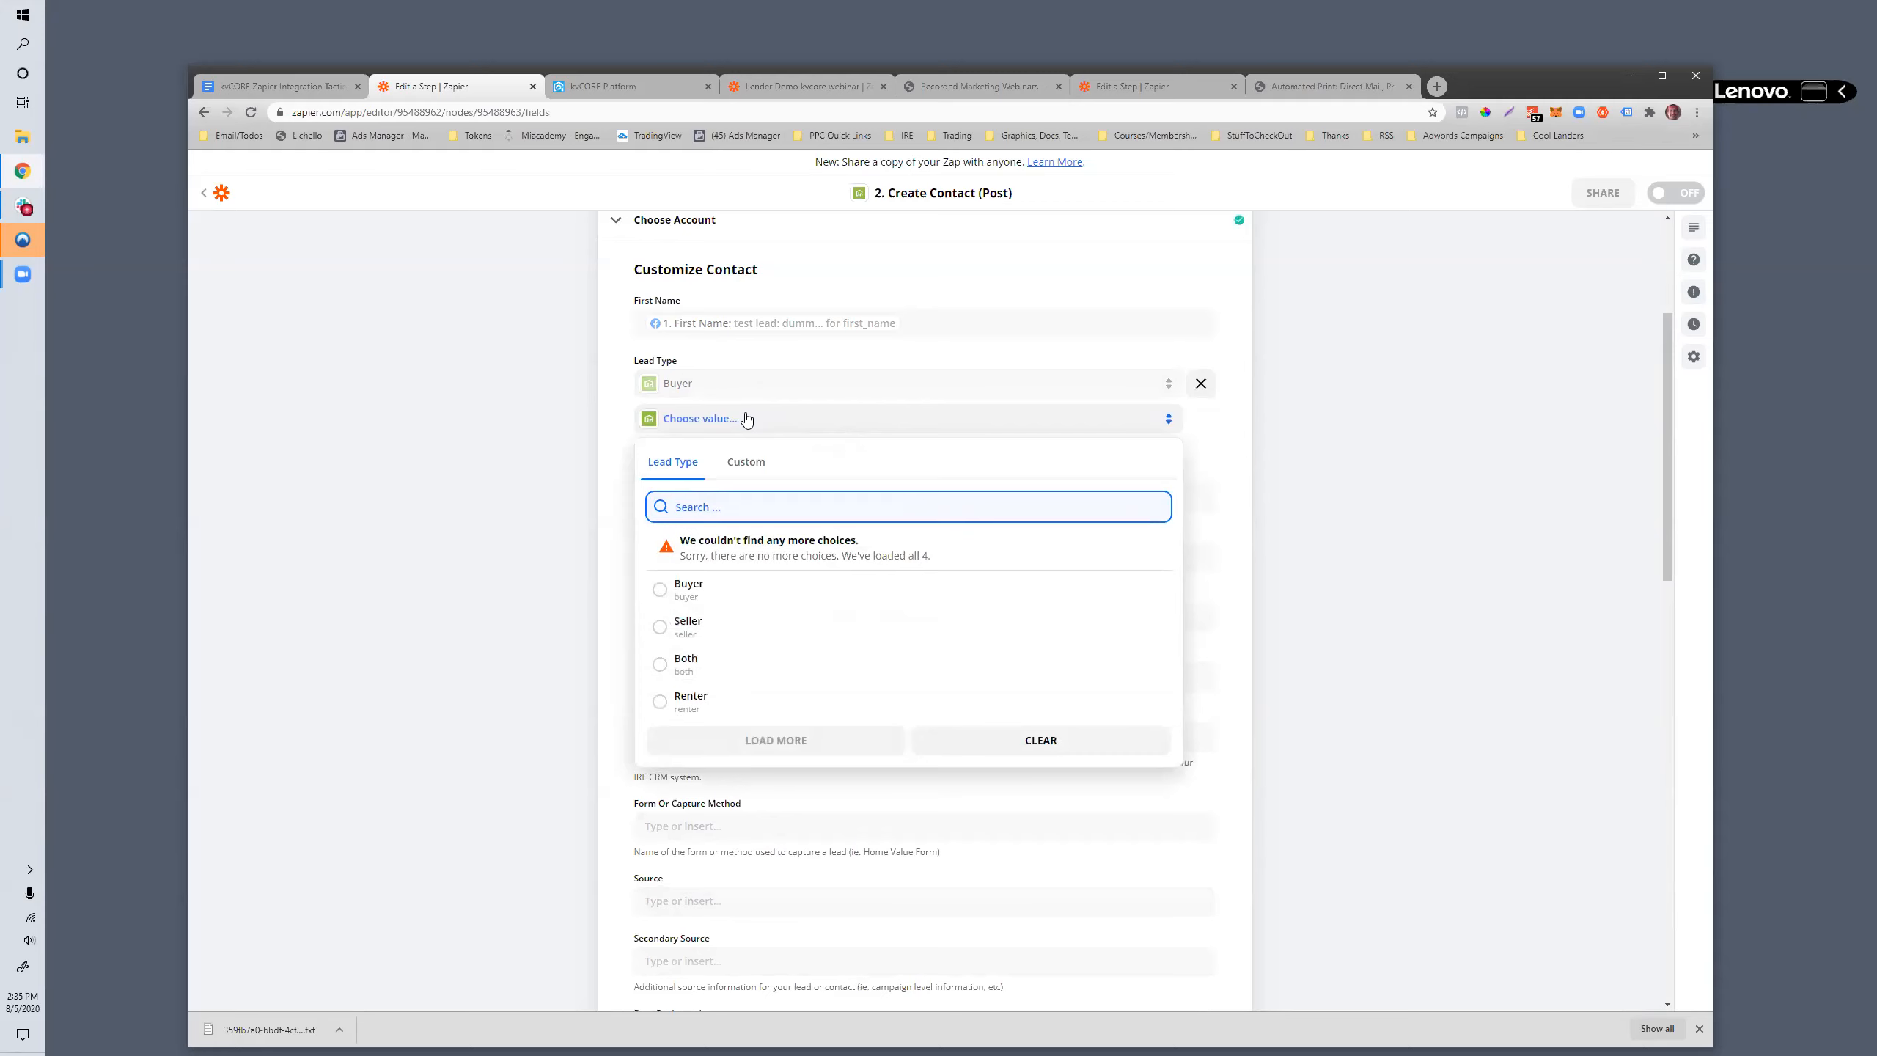
left_click(539, 431)
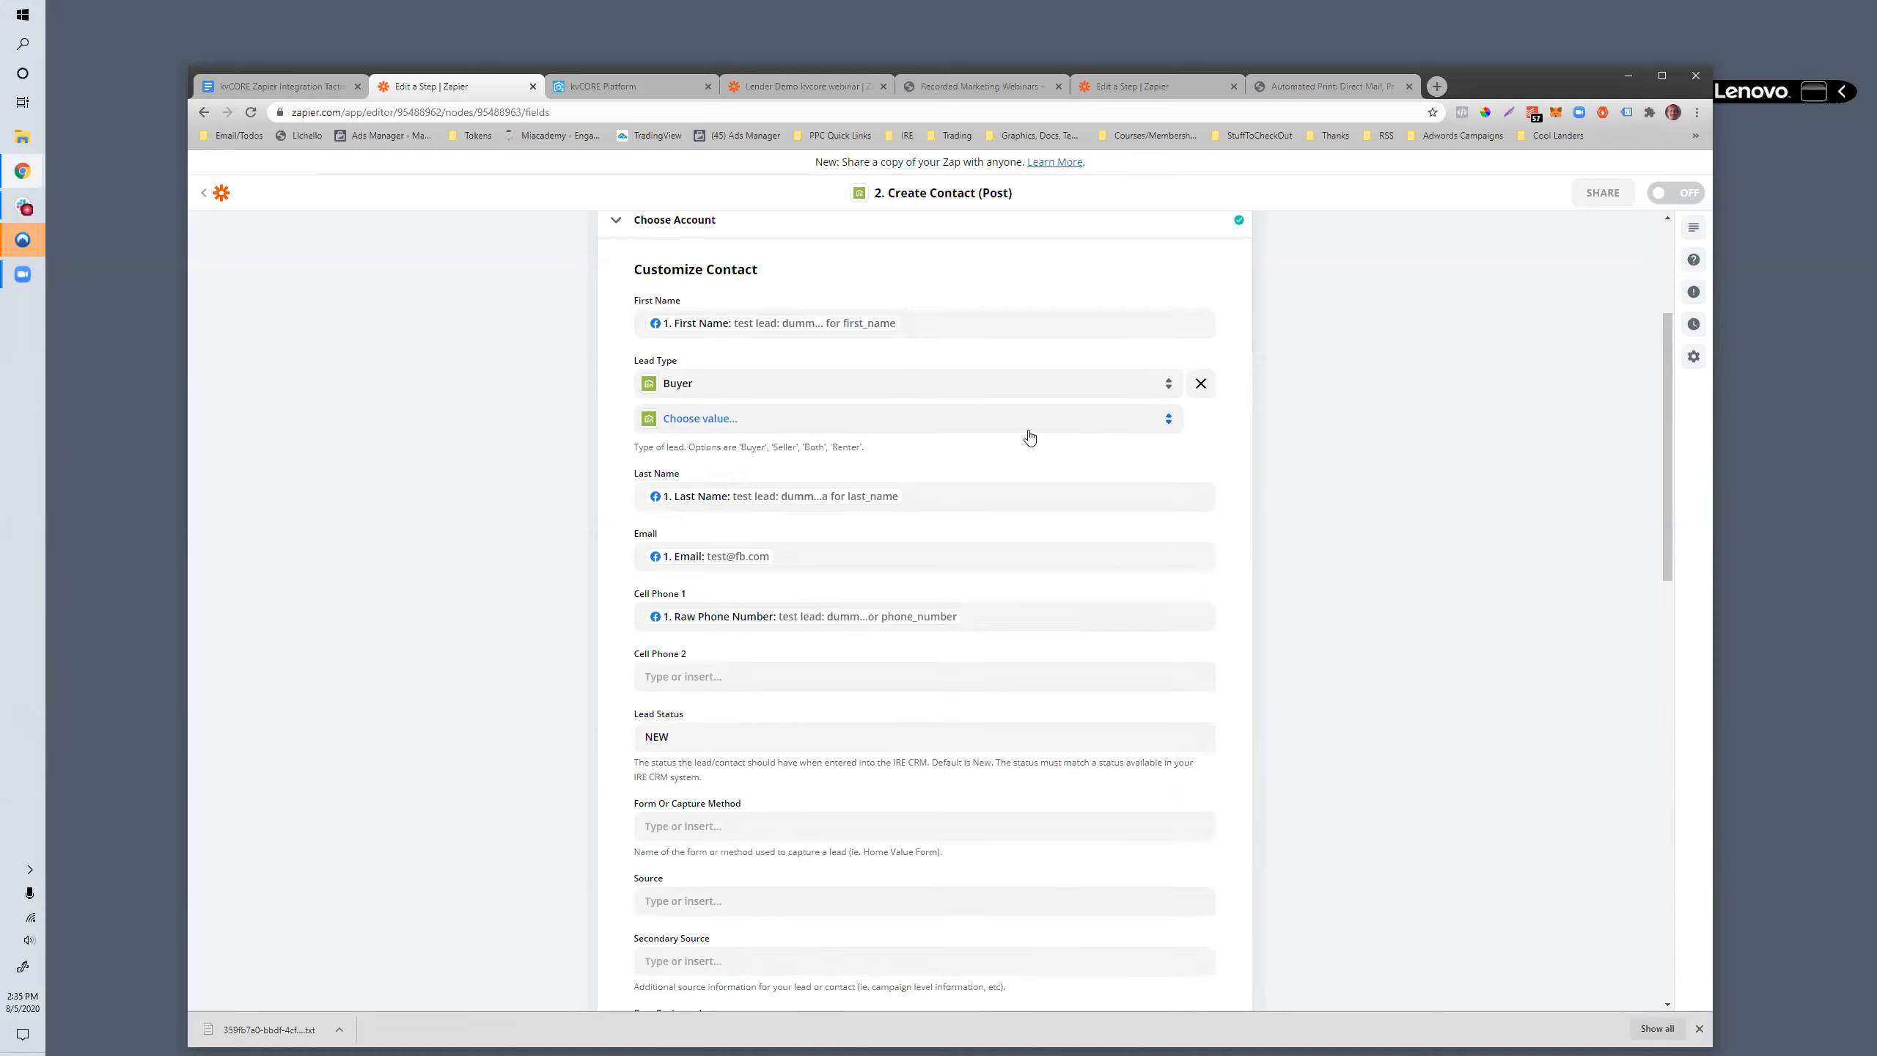
- Accept the customized contact fields, including the two tags, and proceed to the Send Data test
scroll(1030, 438, "down", 15)
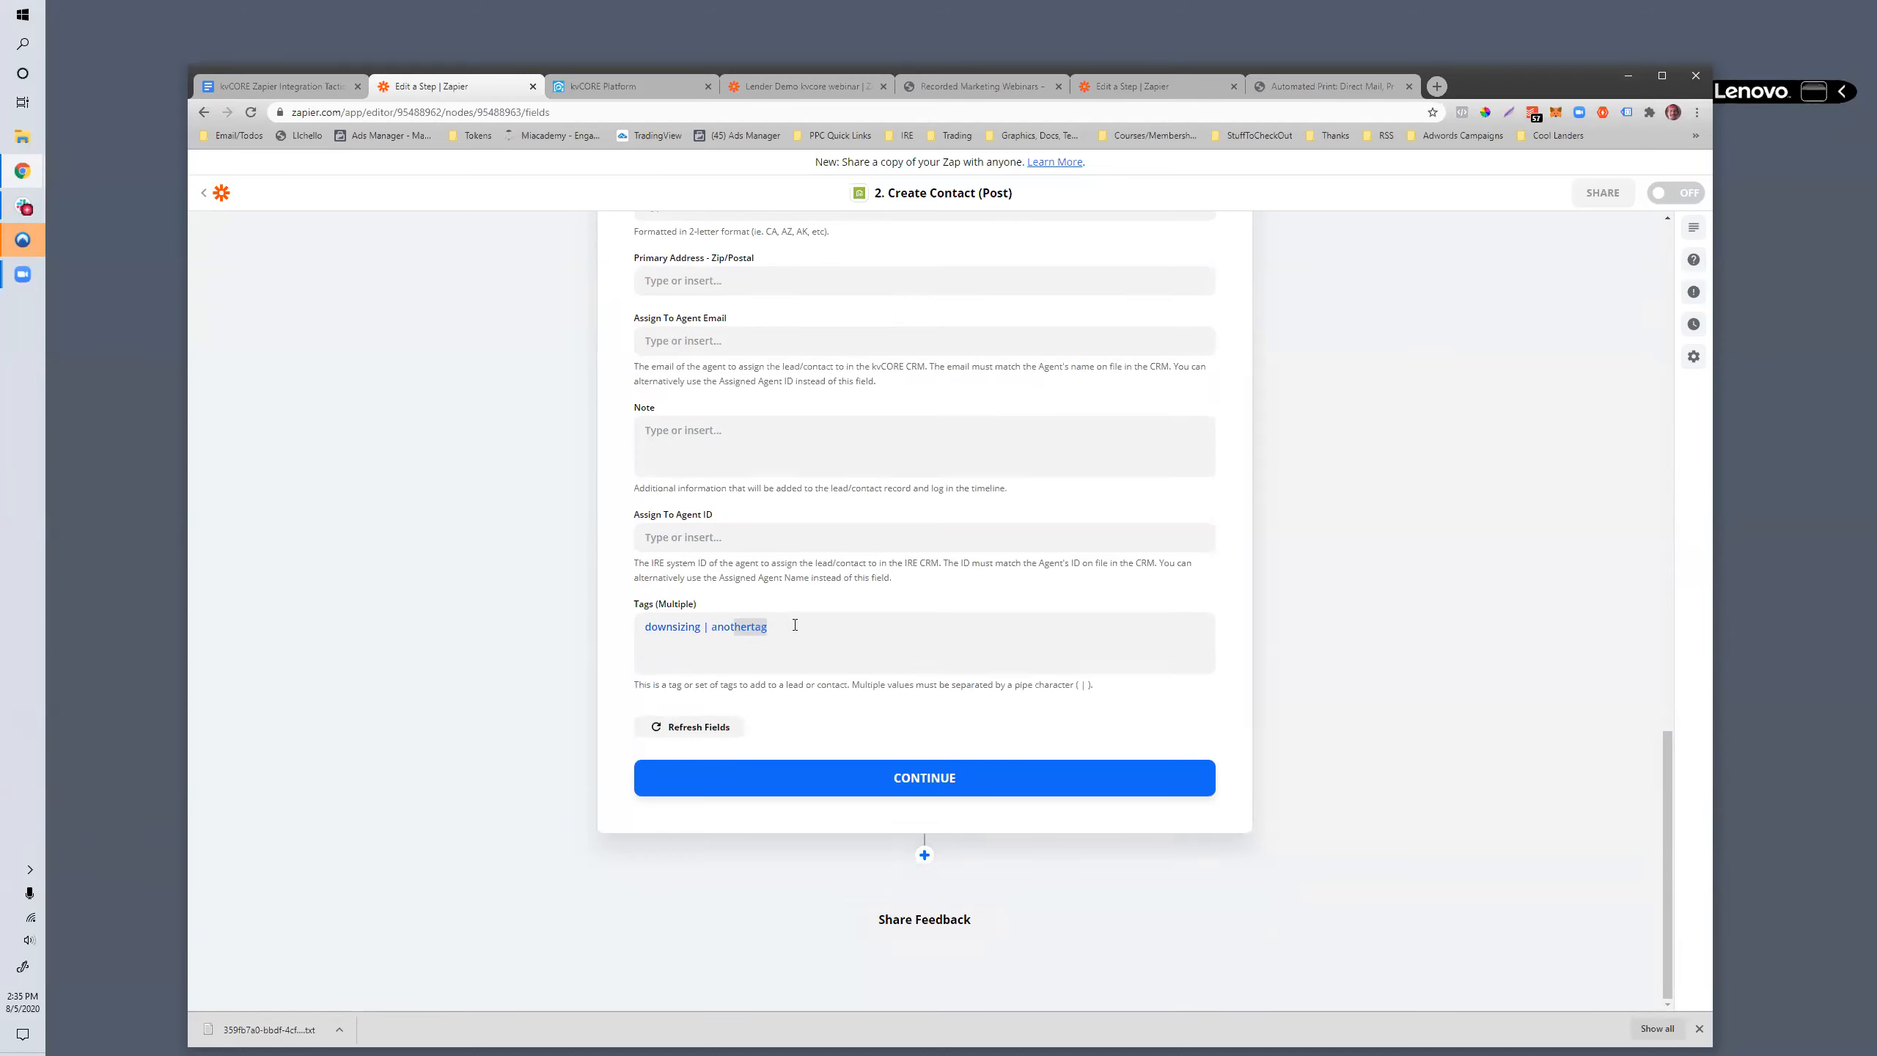
left_click_drag(795, 624, 851, 624)
left_click(613, 629)
left_click(737, 784)
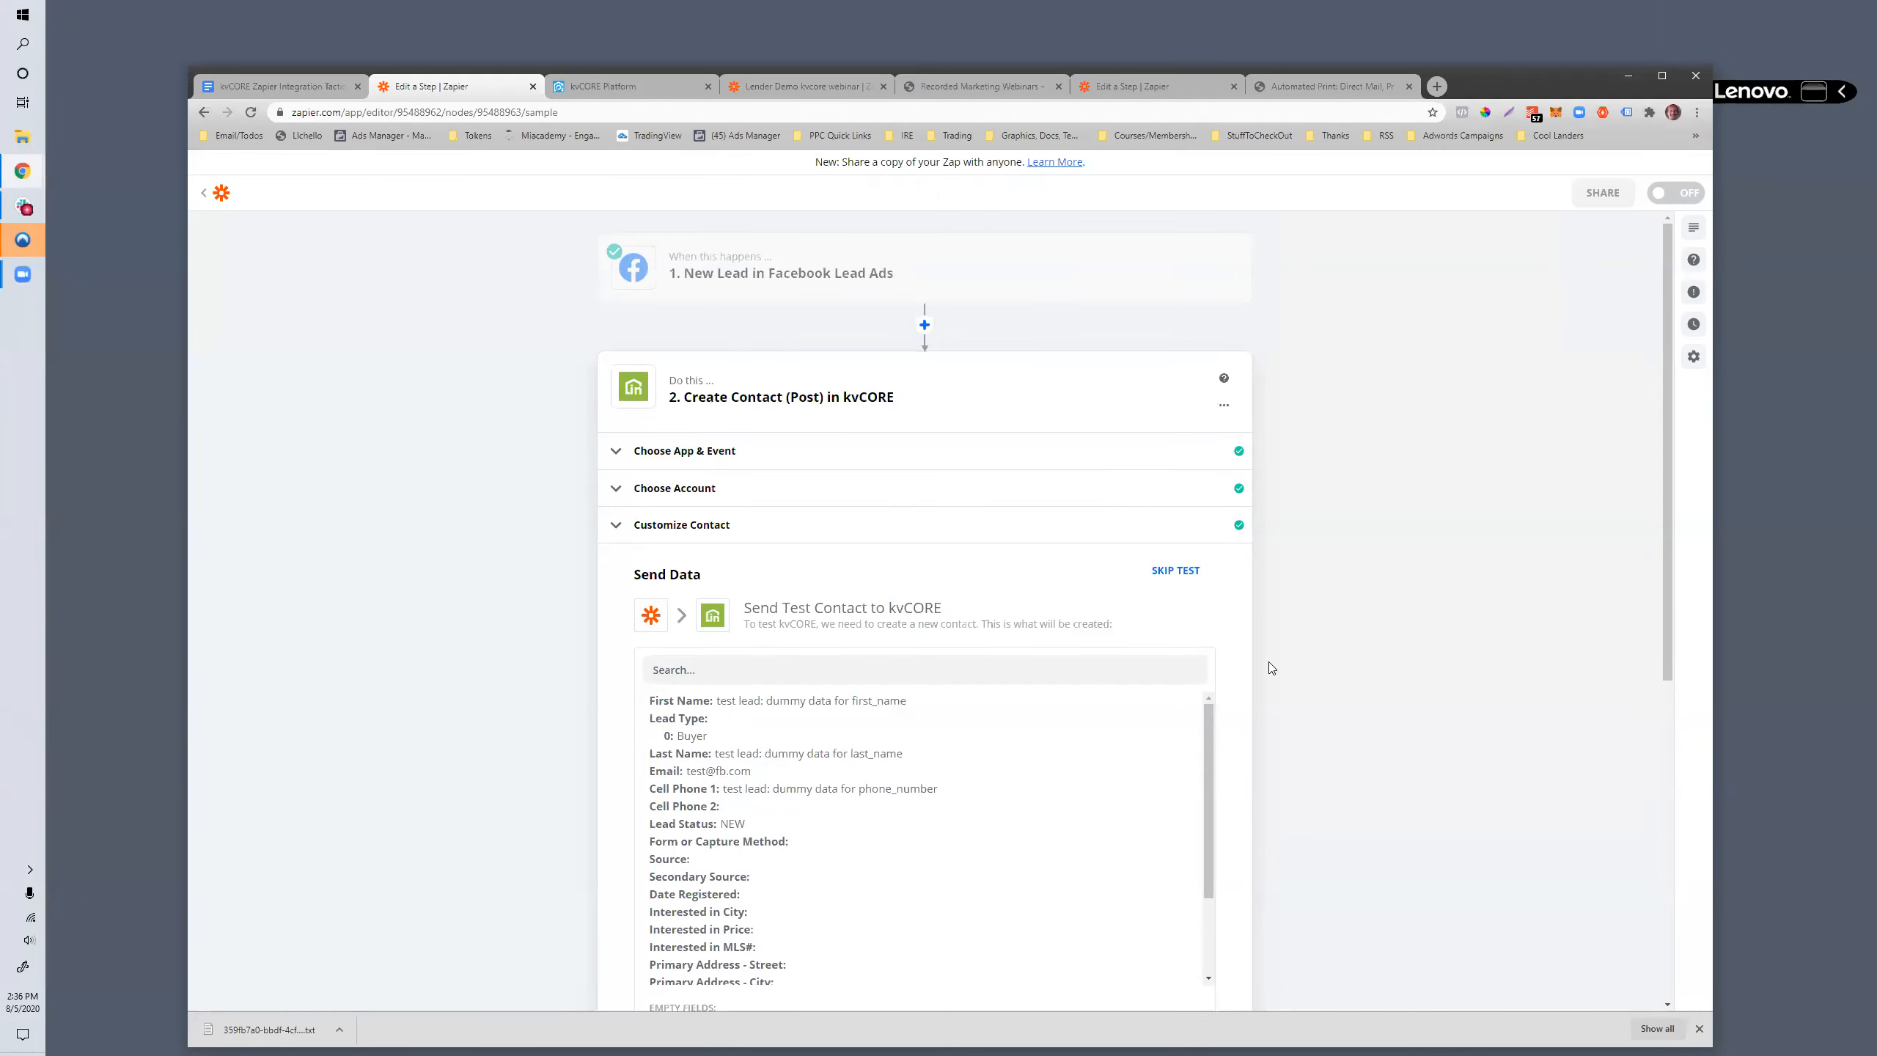
- Send the test contact to kvCORE for review and turn on the zap
scroll(1269, 662, "down", 3)
scroll(1269, 662, "down", 5)
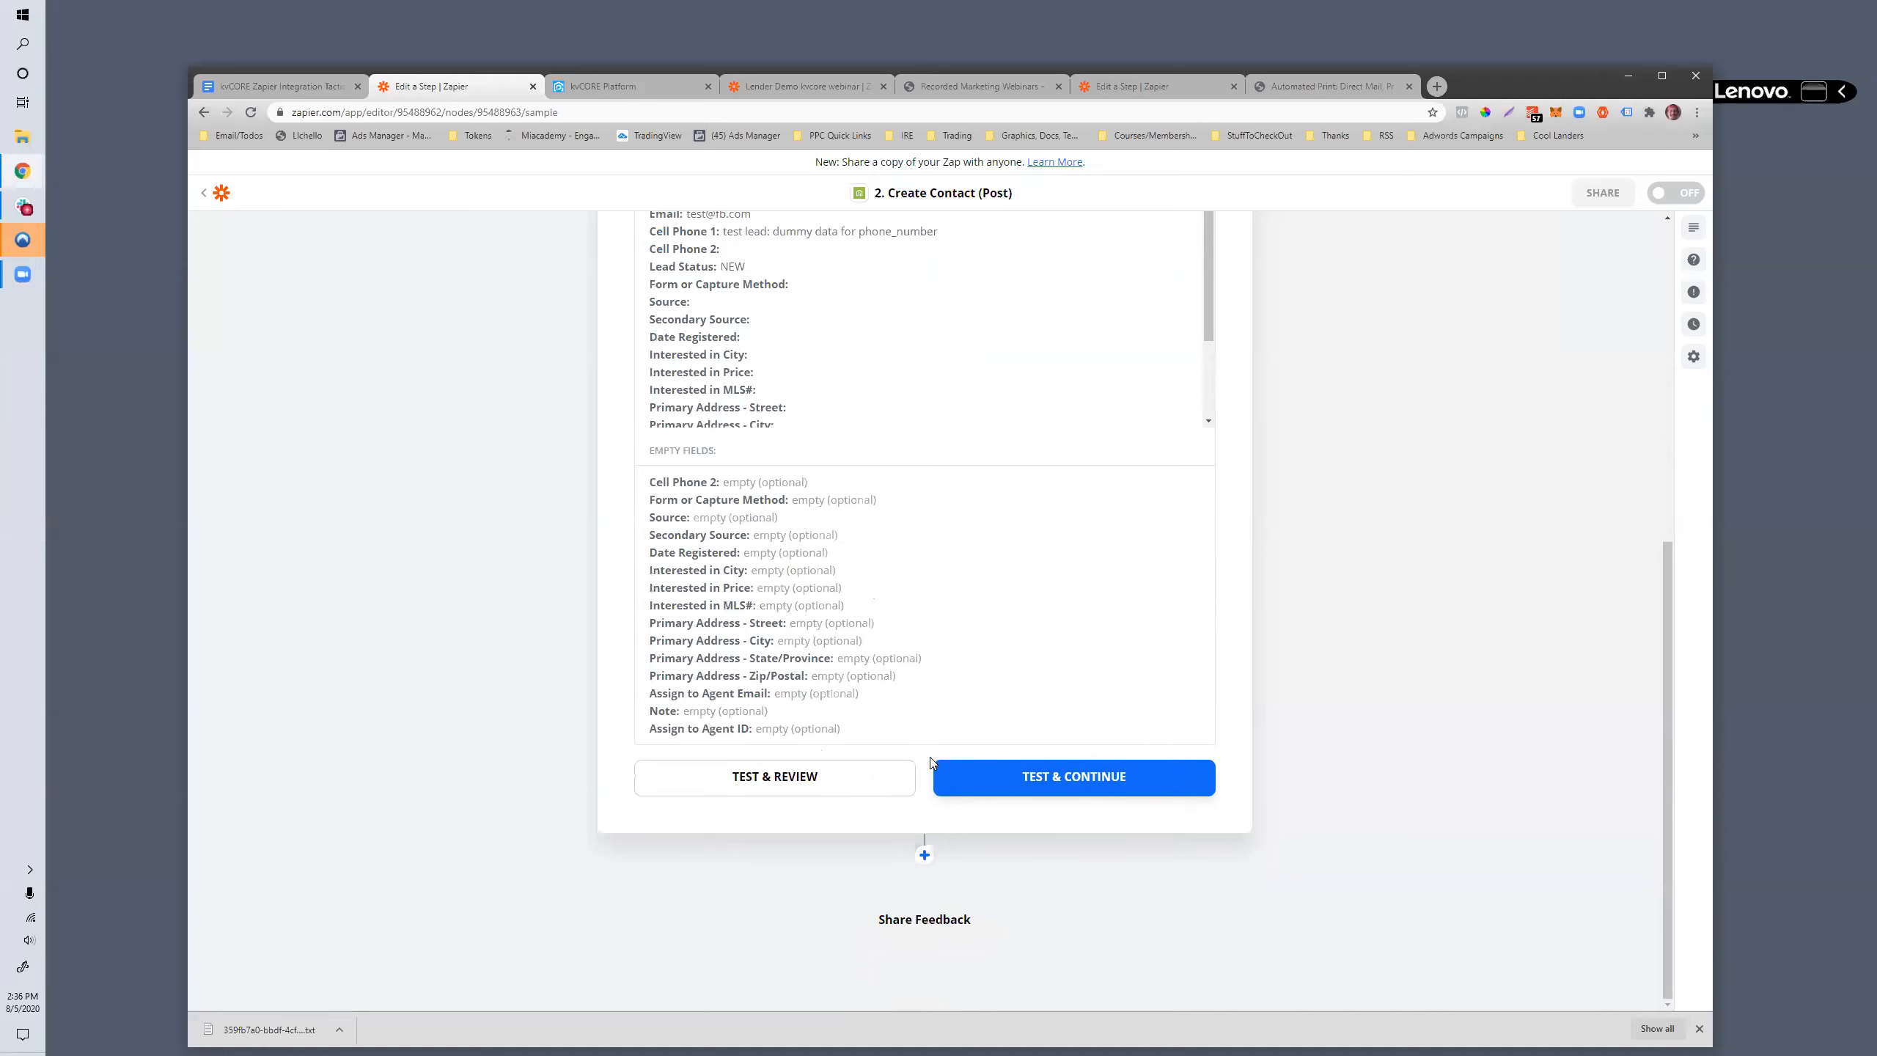
left_click(835, 775)
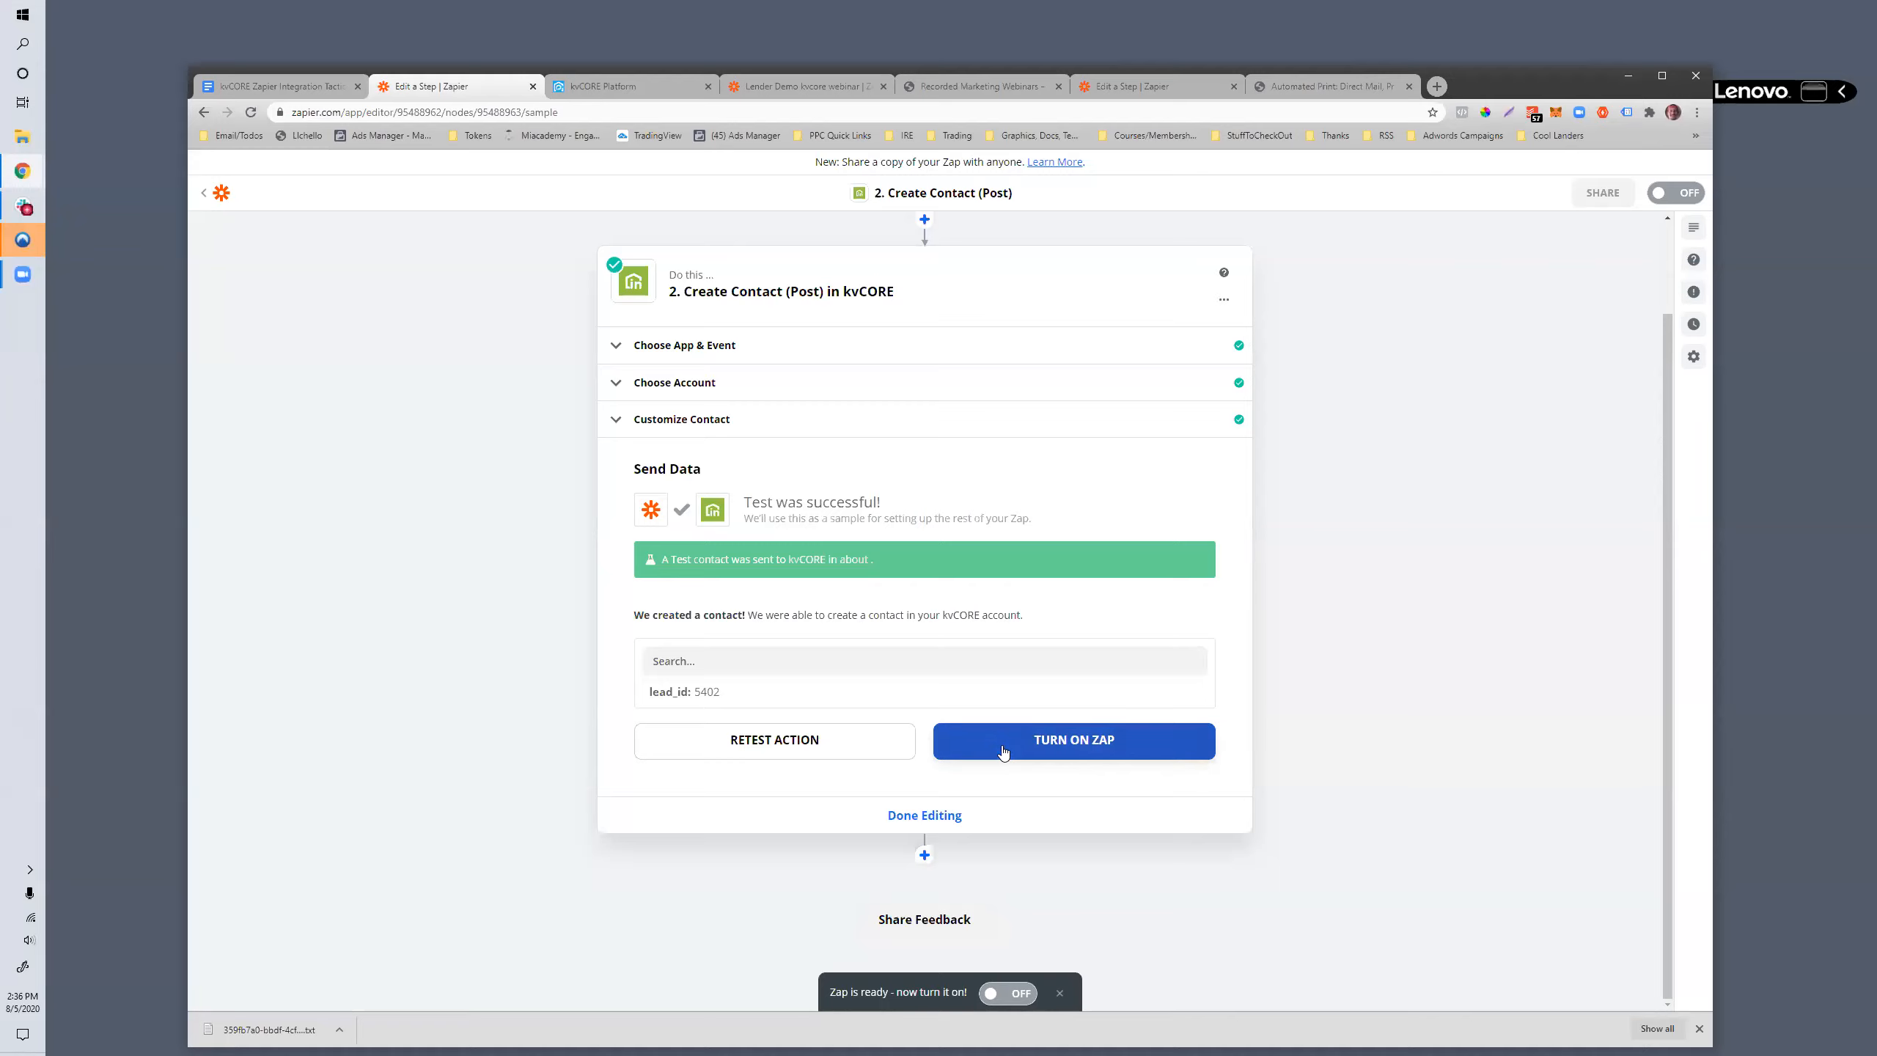
left_click(1003, 752)
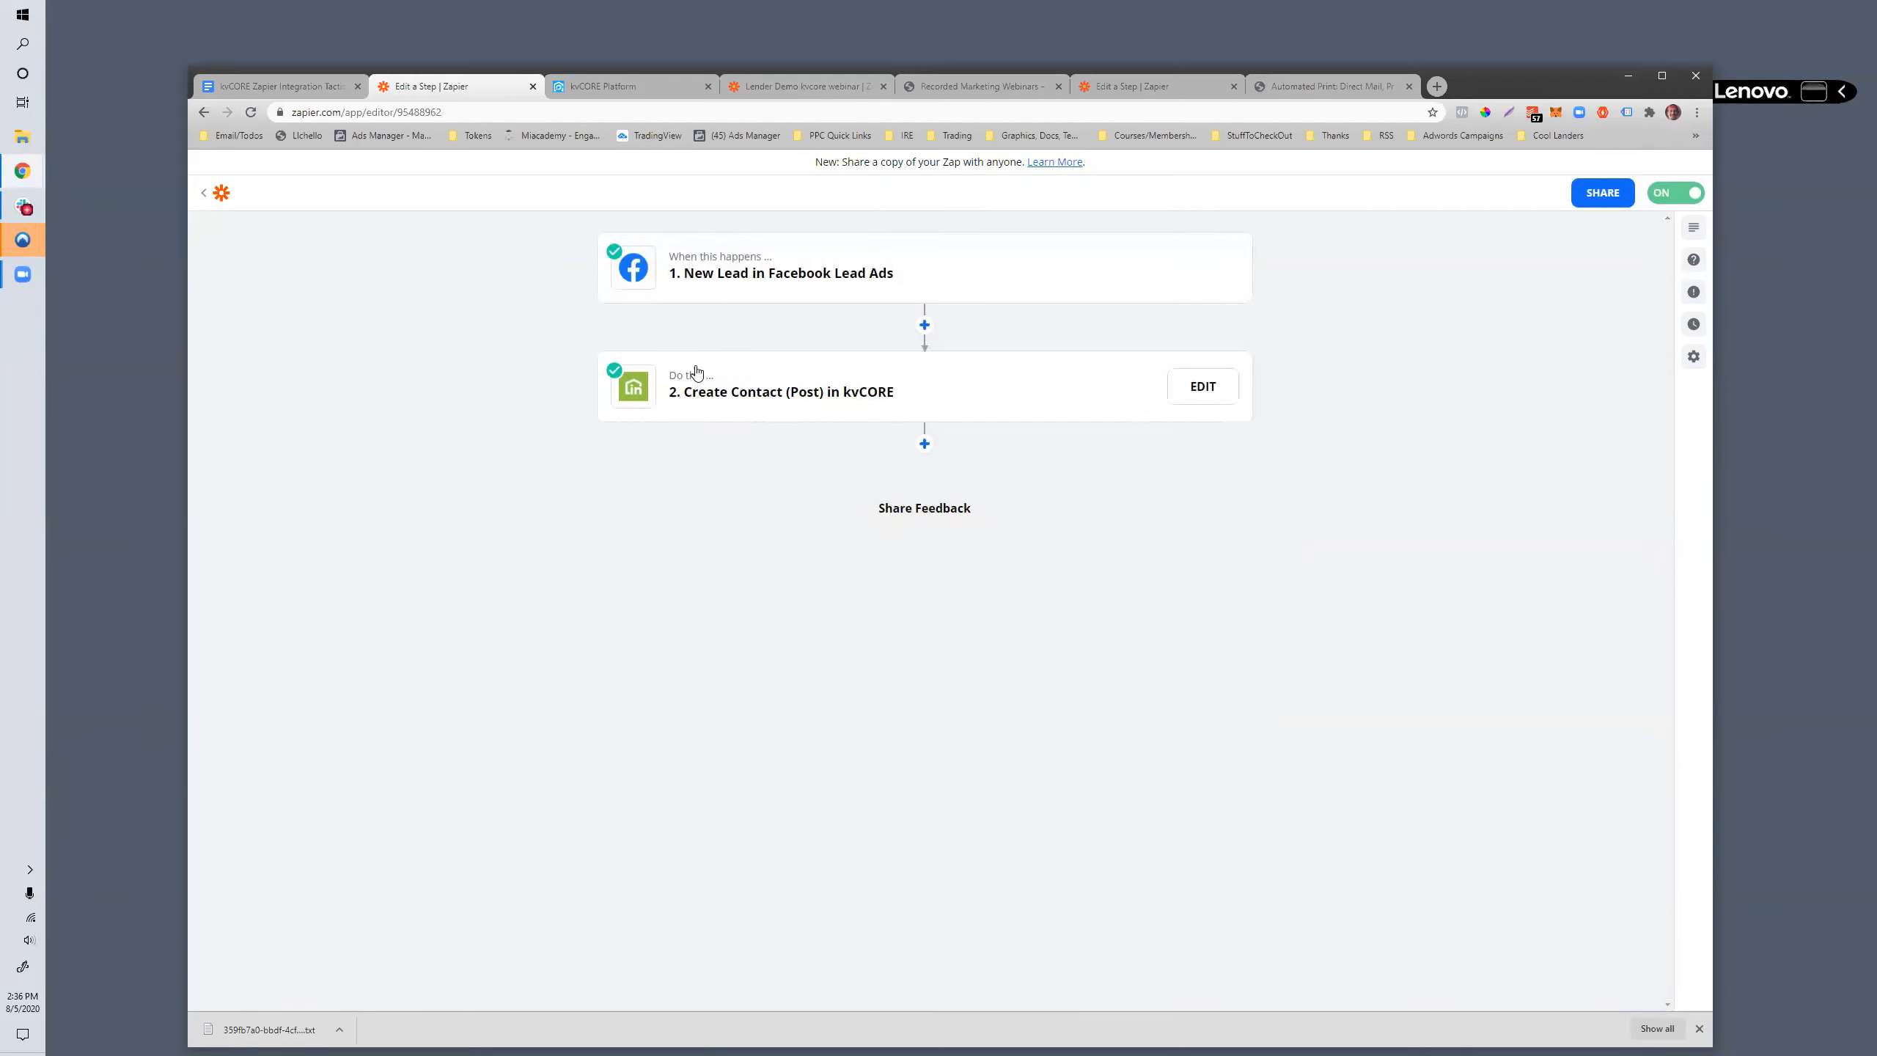
- Open learn.insiderealestate.com in a new browser tab and show its account menu
left_click(611, 85)
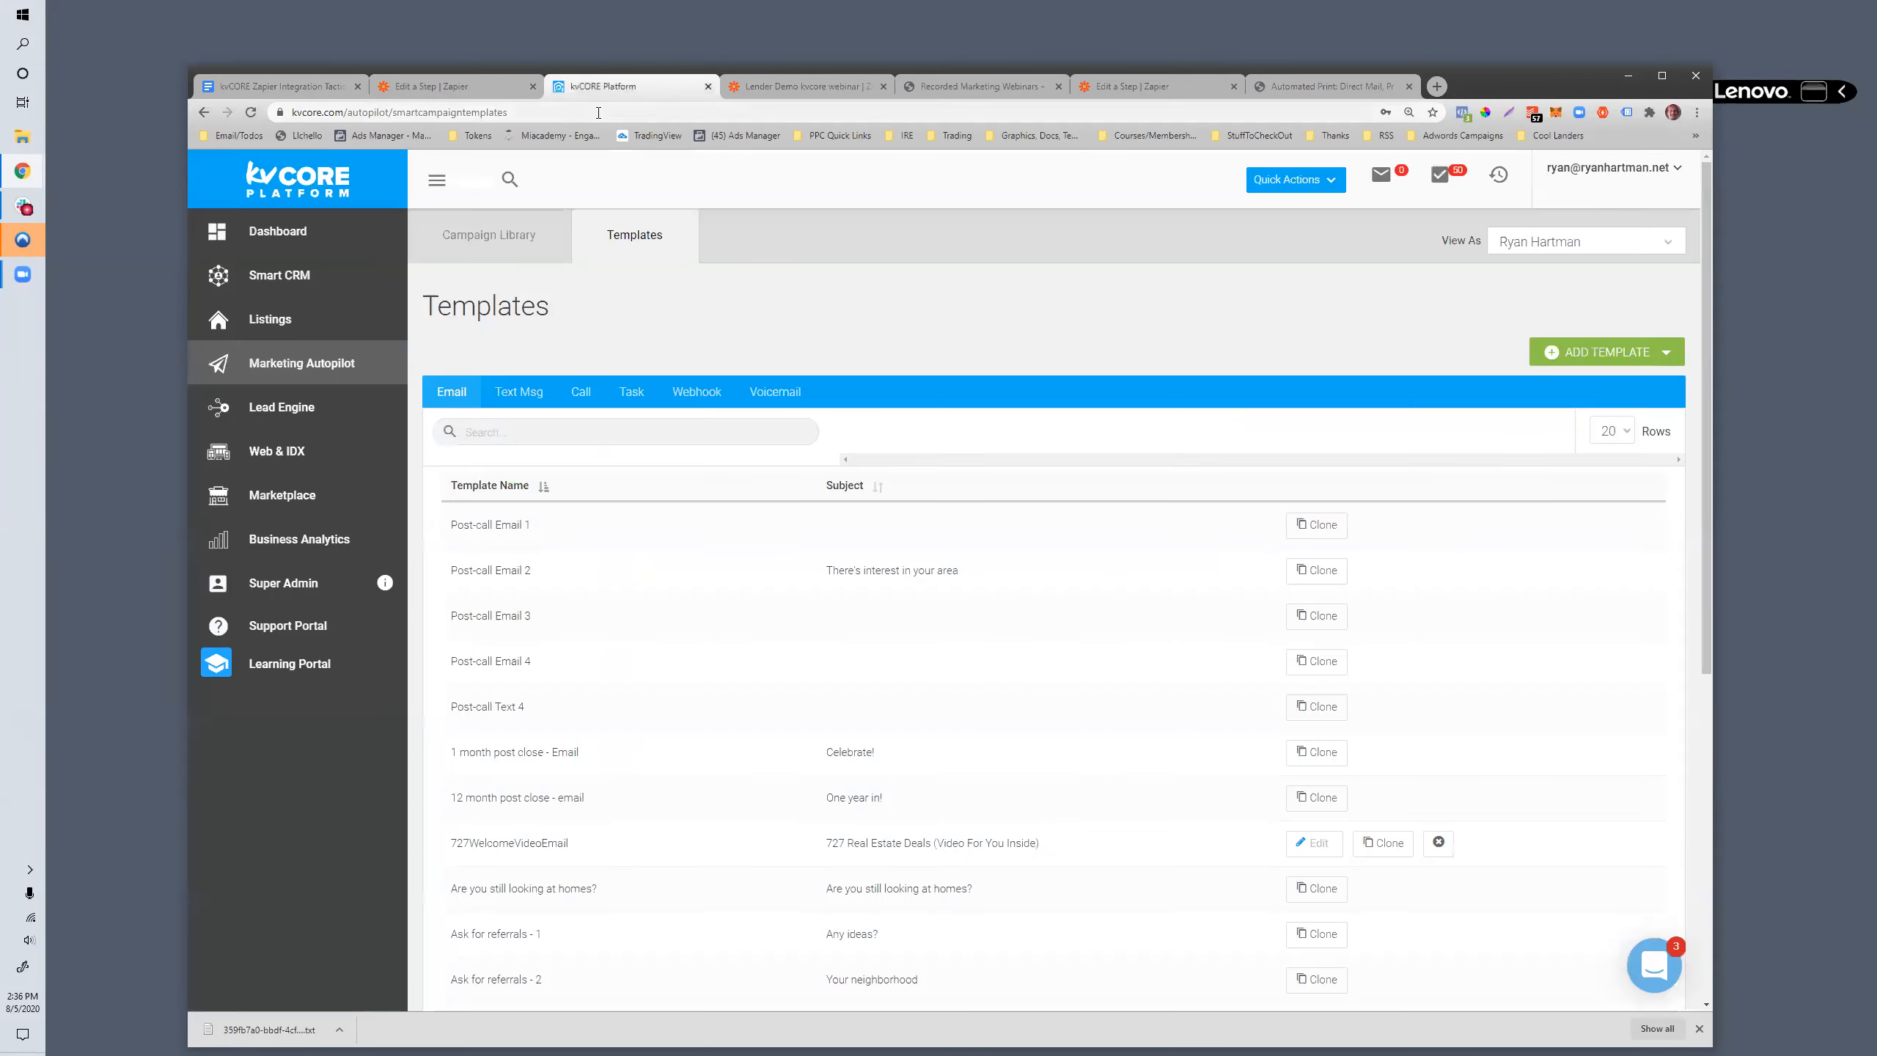
left_click(631, 112)
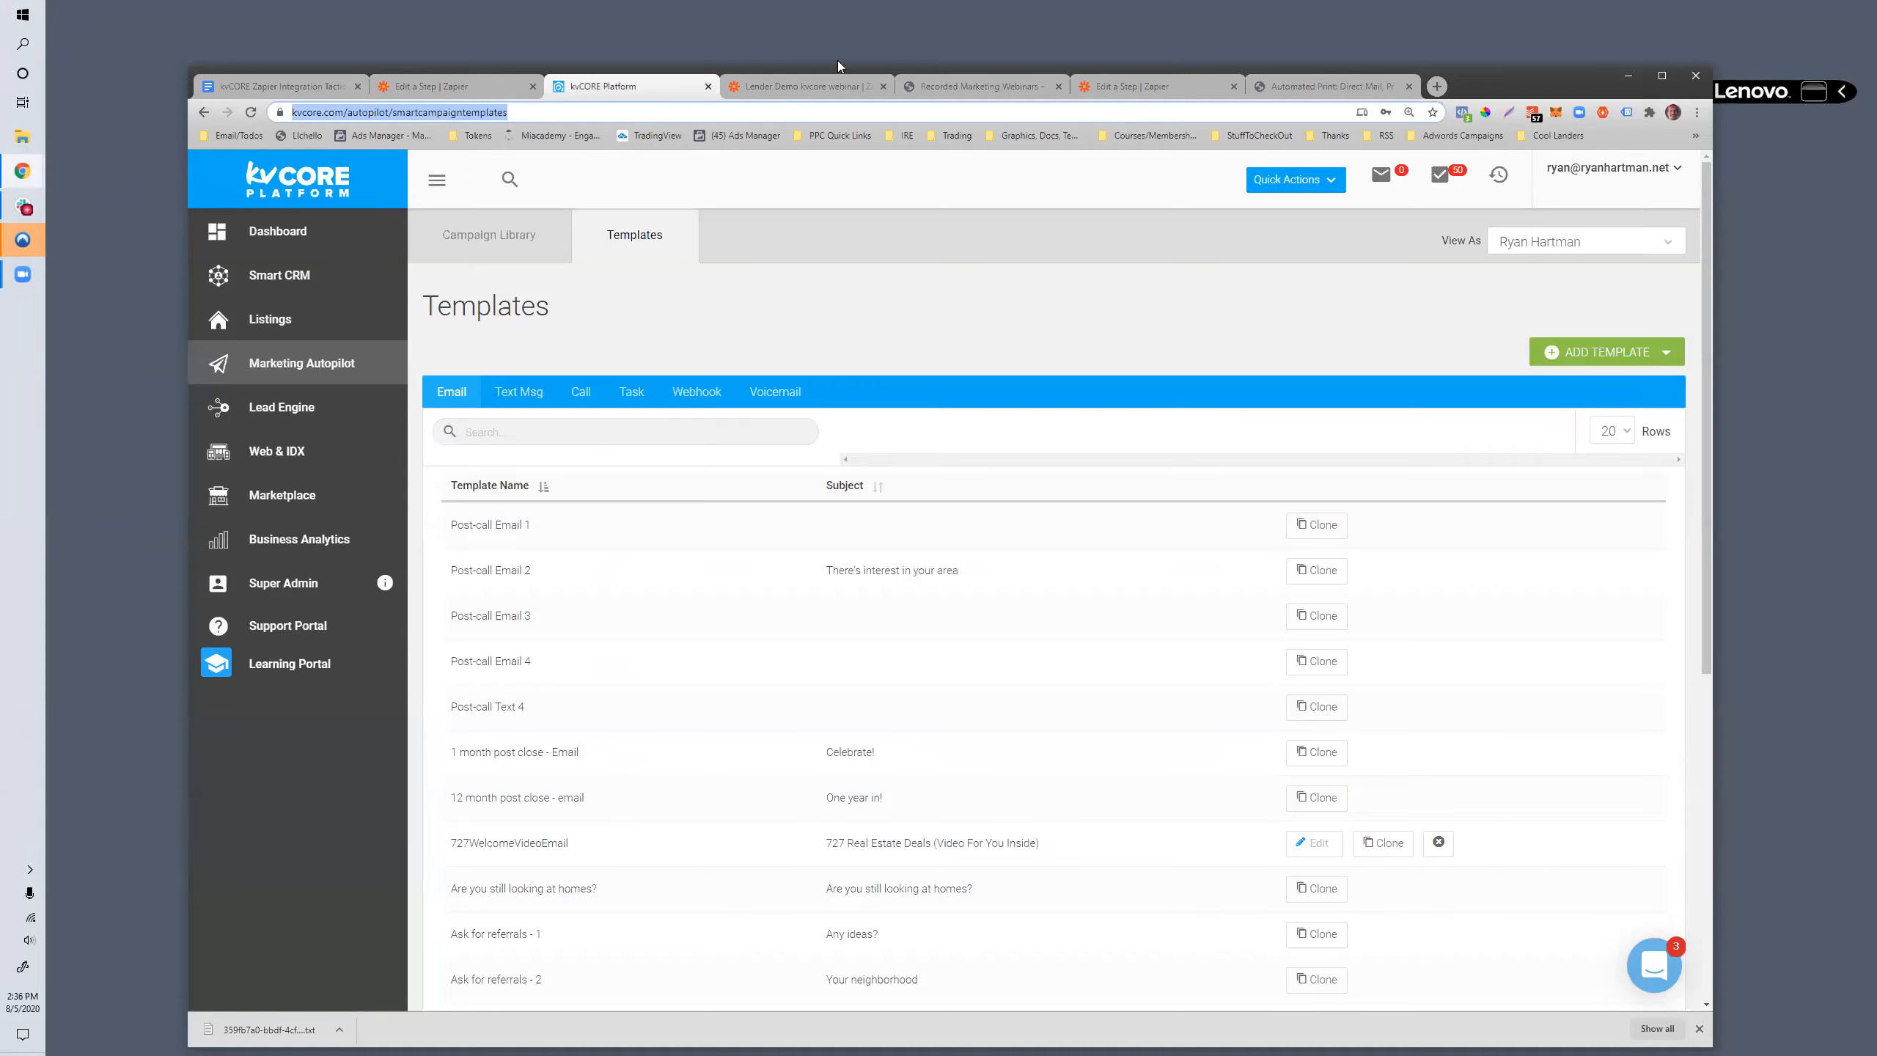
left_click(1435, 86)
type("learn.insiderealestate.com")
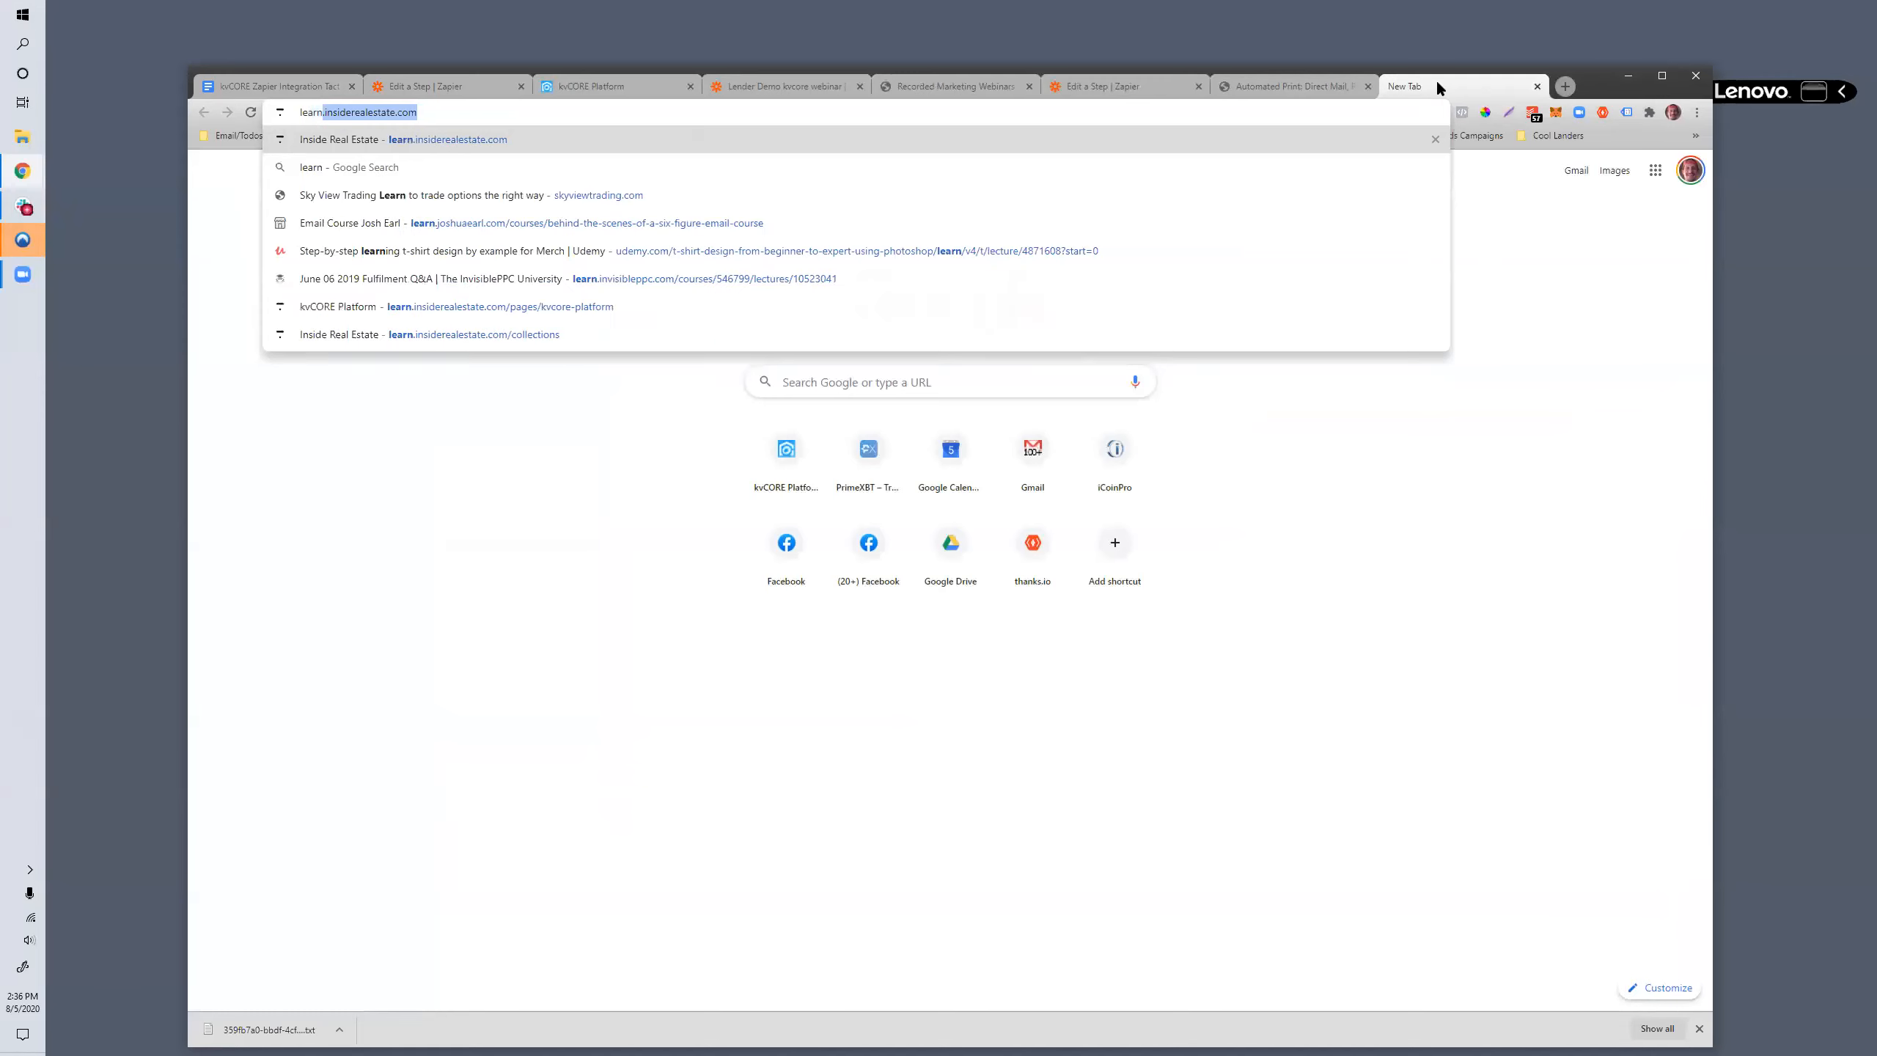
key("Return")
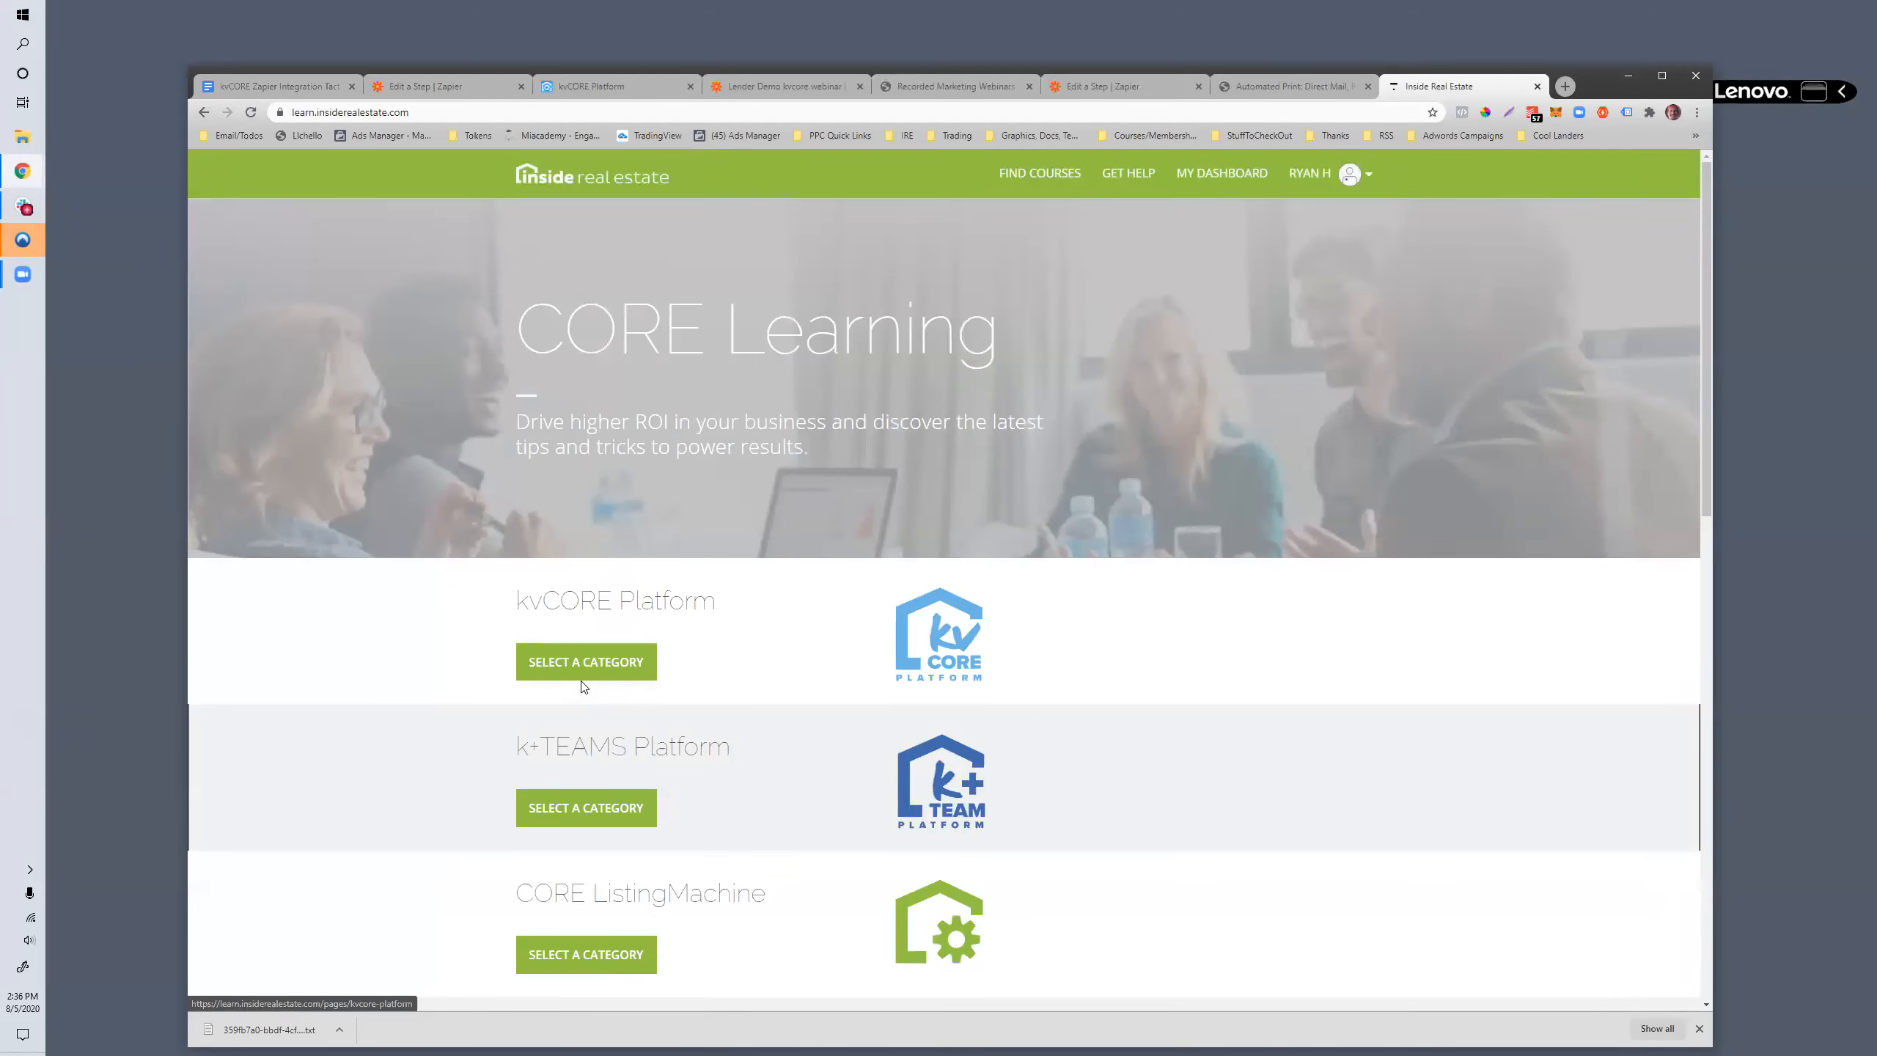
left_click(1354, 175)
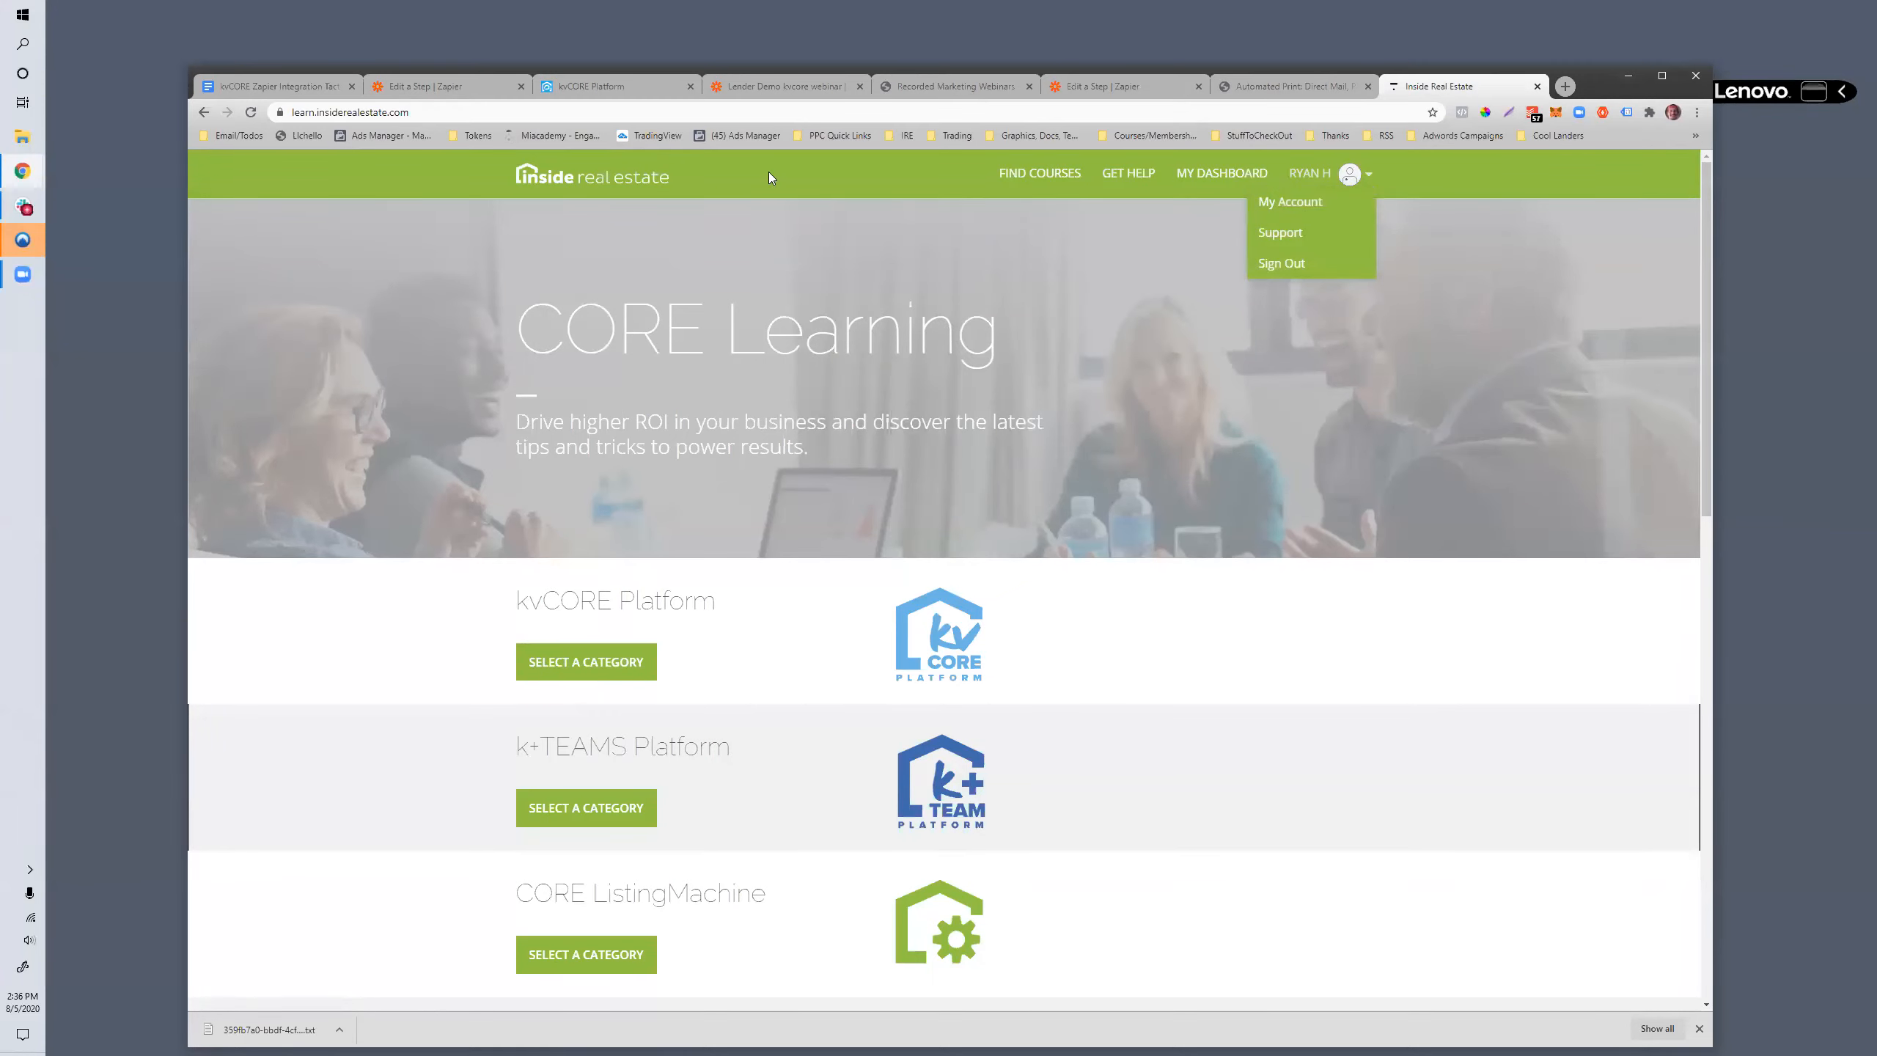
- Switch to the kvCORE Zapier Integration Tactics document in Google Docs and review its outline, including the Smart Campaigns "Zap" template item
left_click(1275, 86)
left_click(1427, 86)
left_click(272, 87)
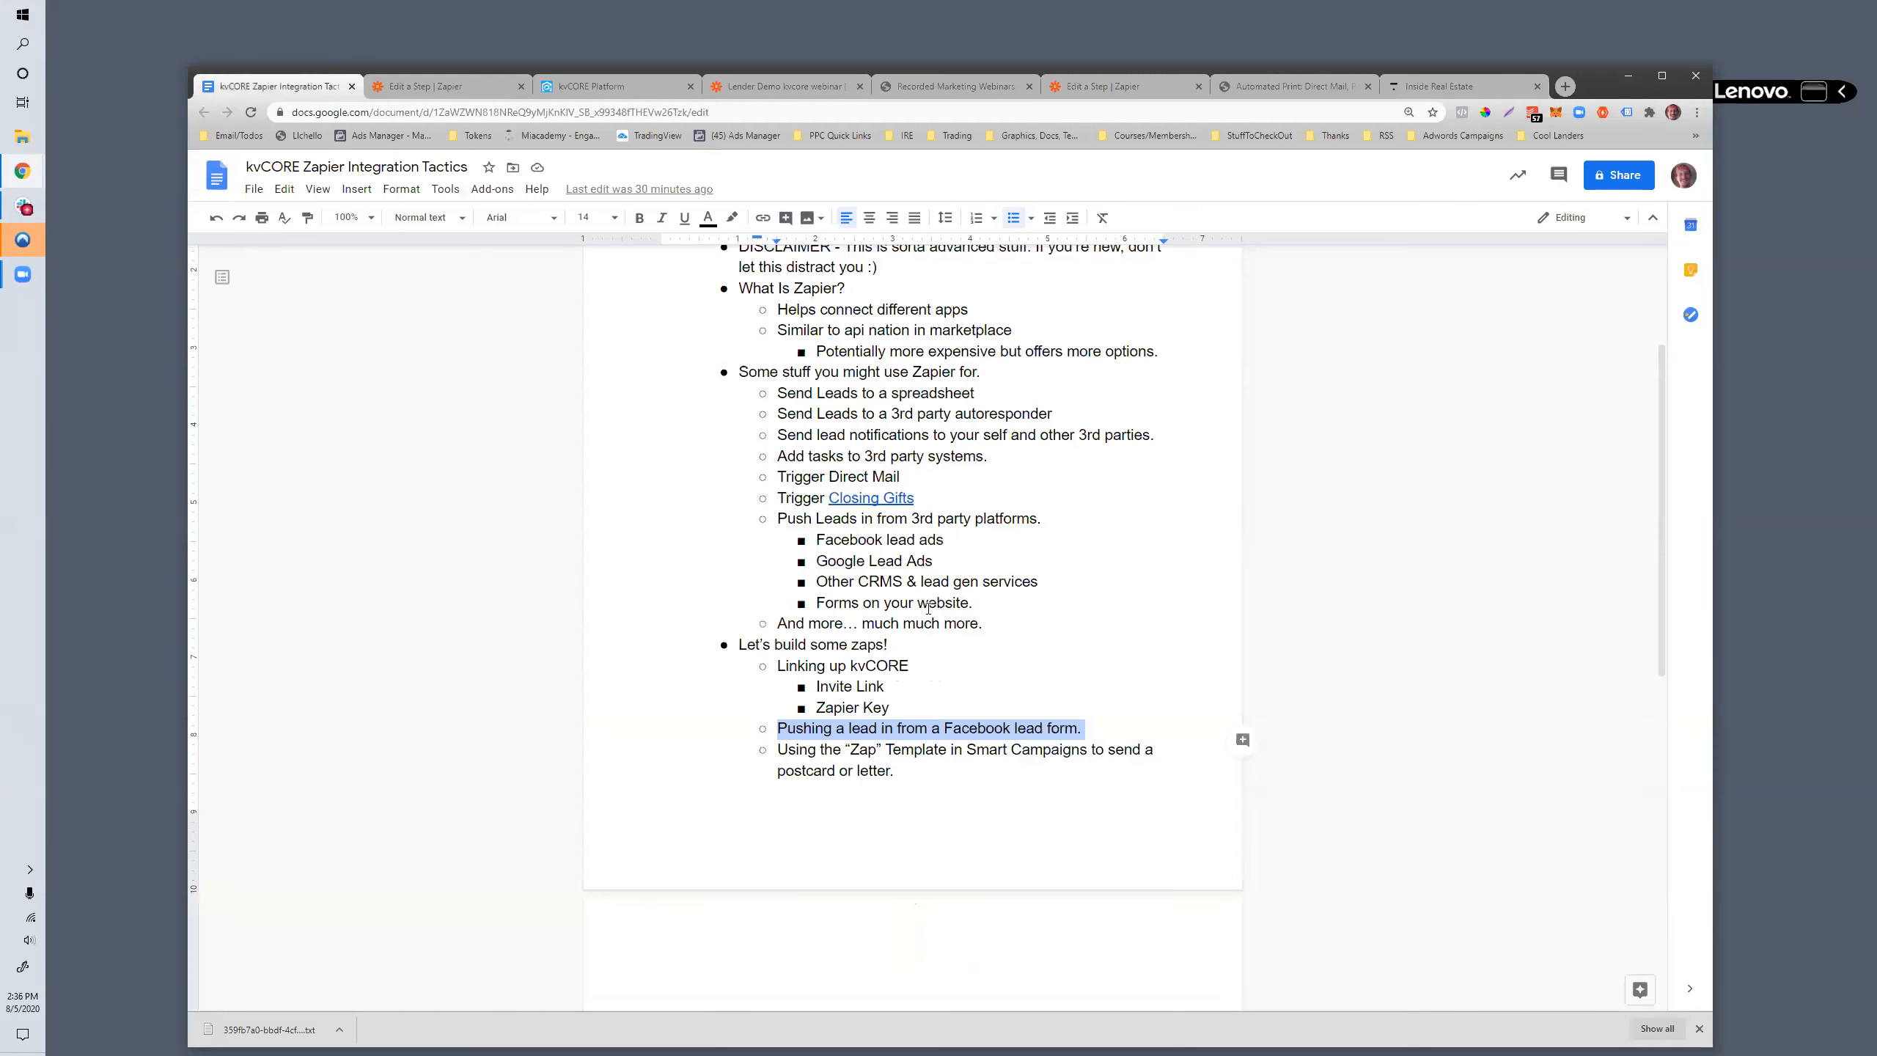
left_click(780, 758)
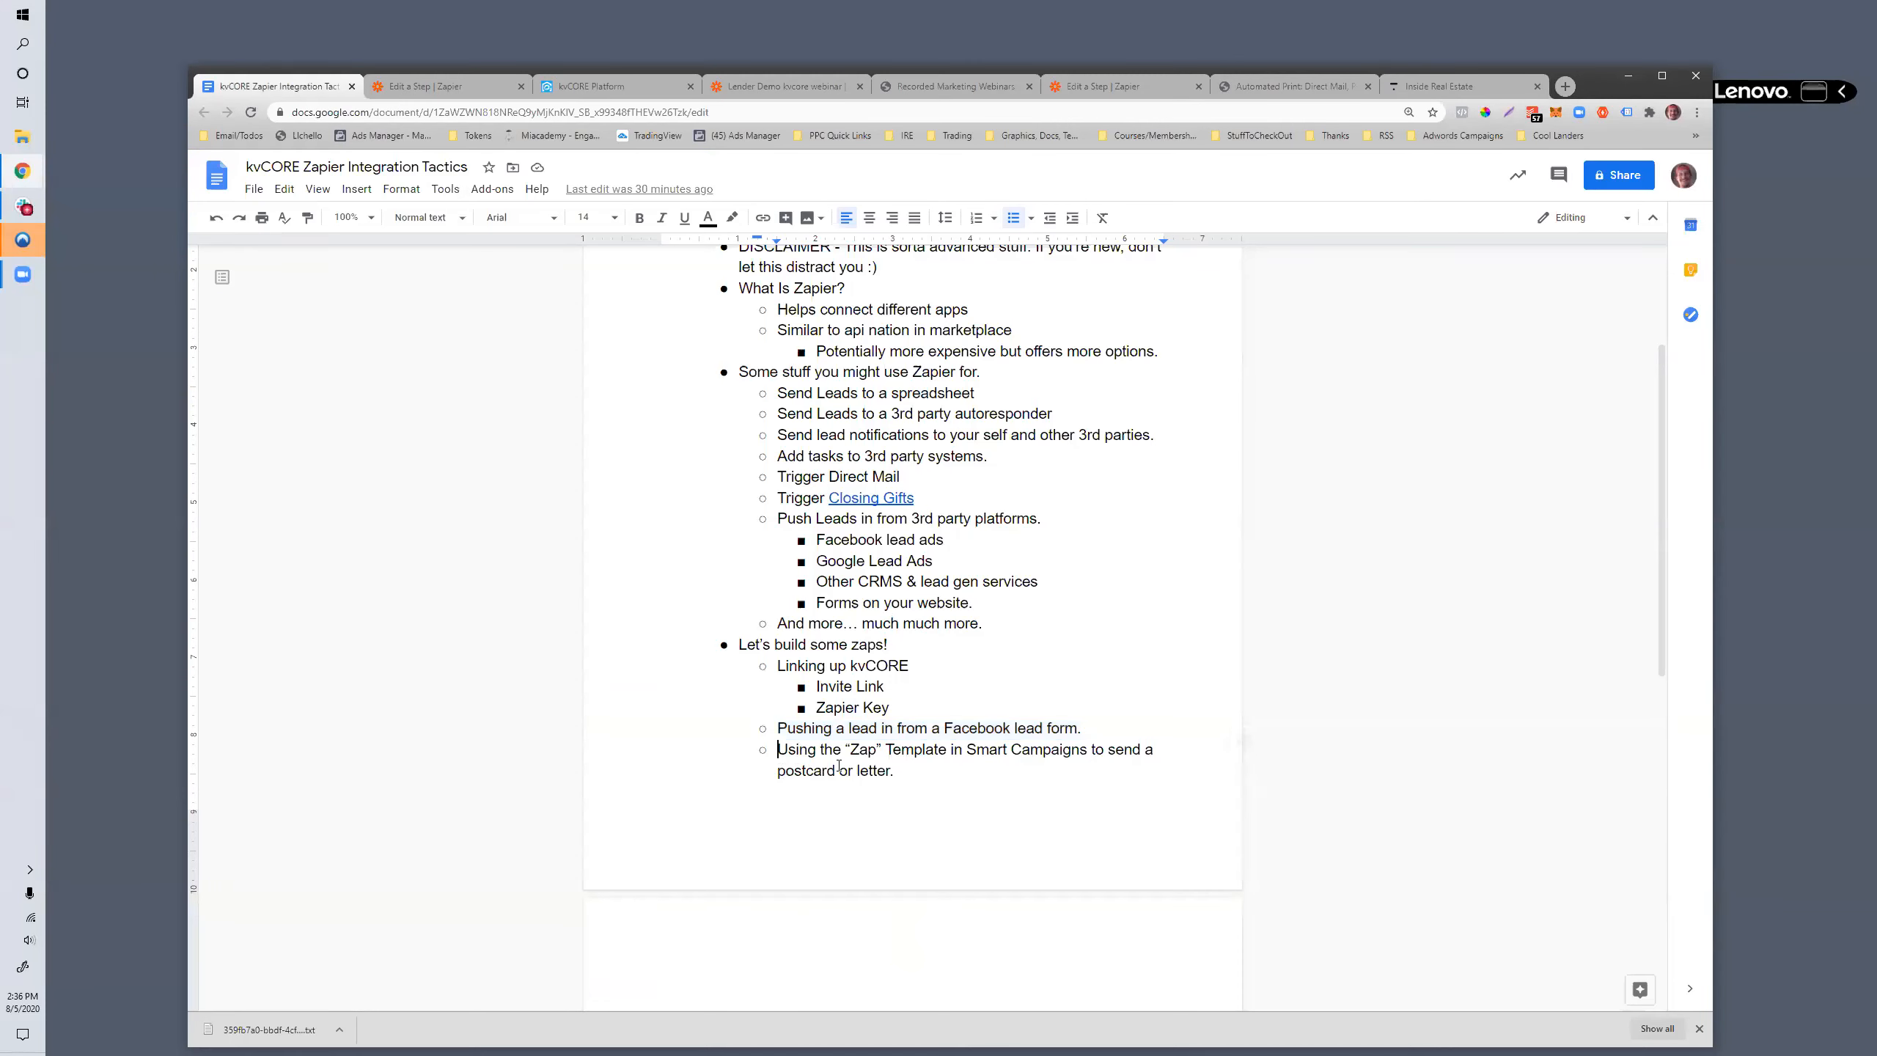
scroll(842, 773, "down", 3)
scroll(850, 776, "up", 4)
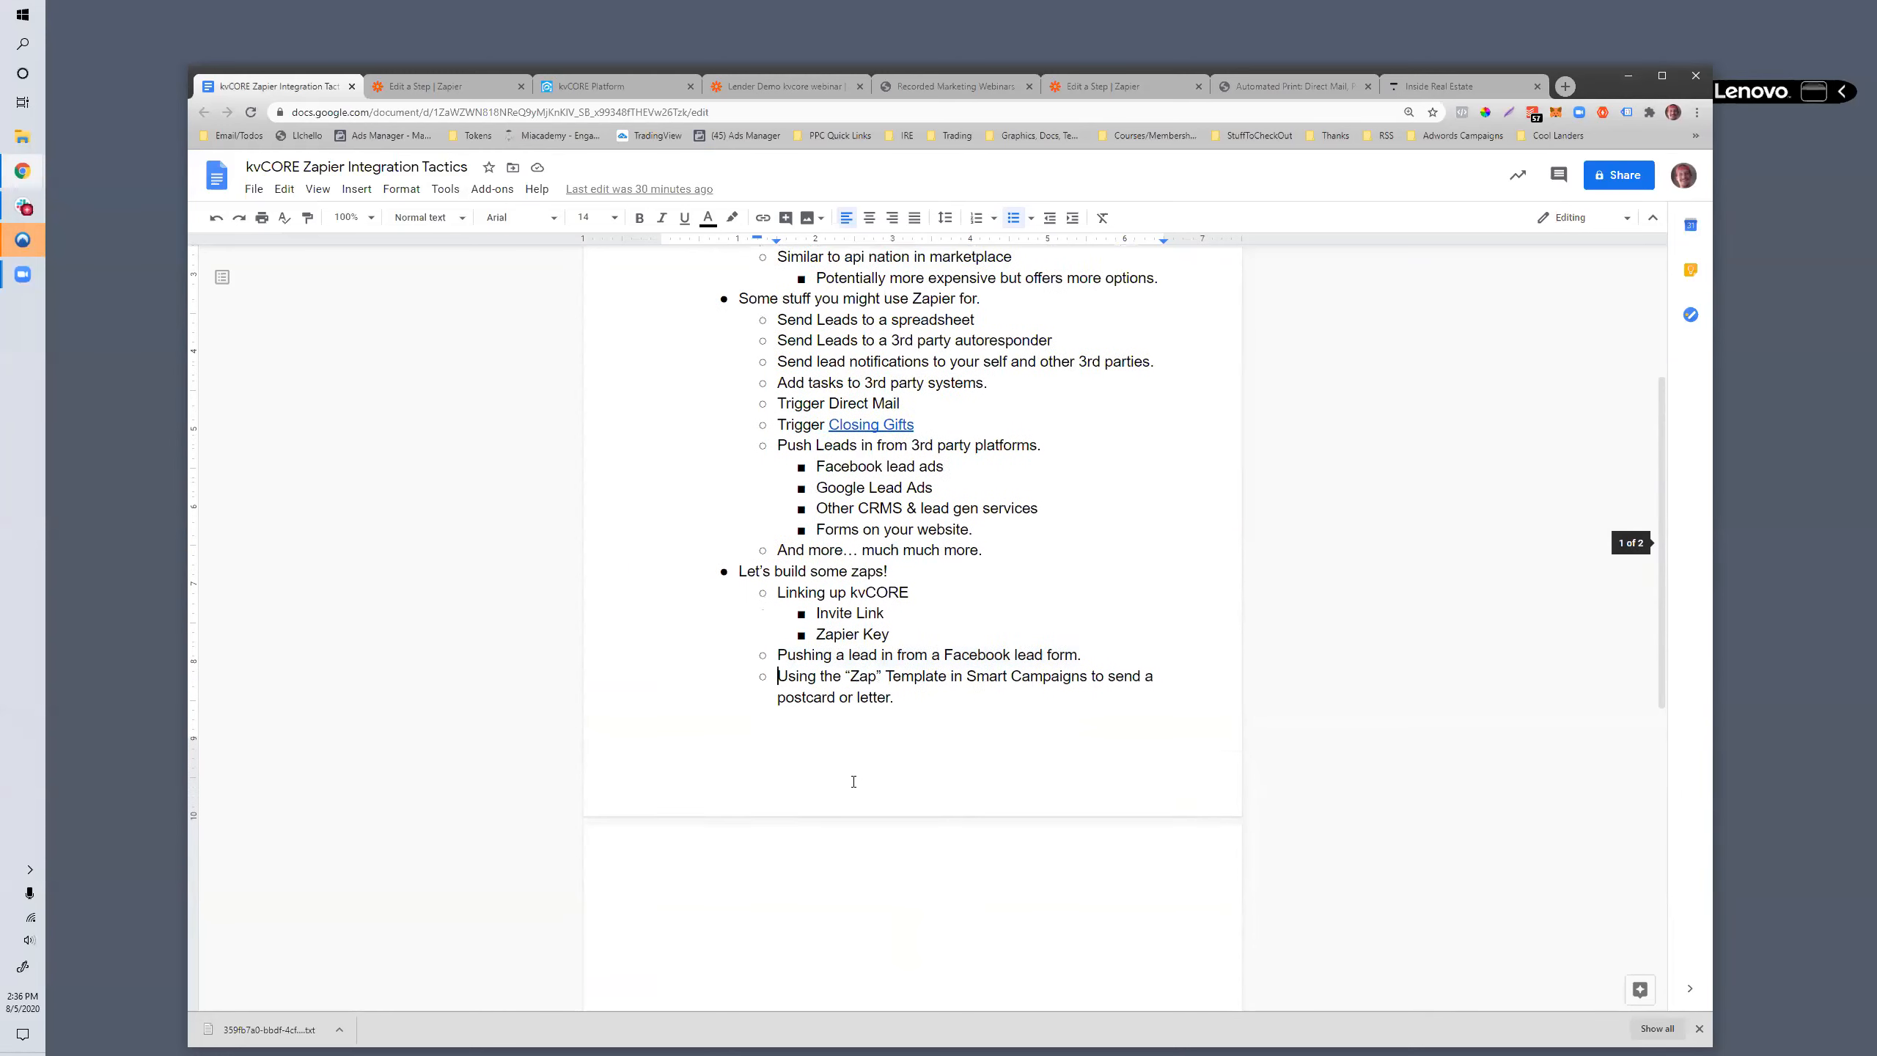
scroll(884, 761, "up", 2)
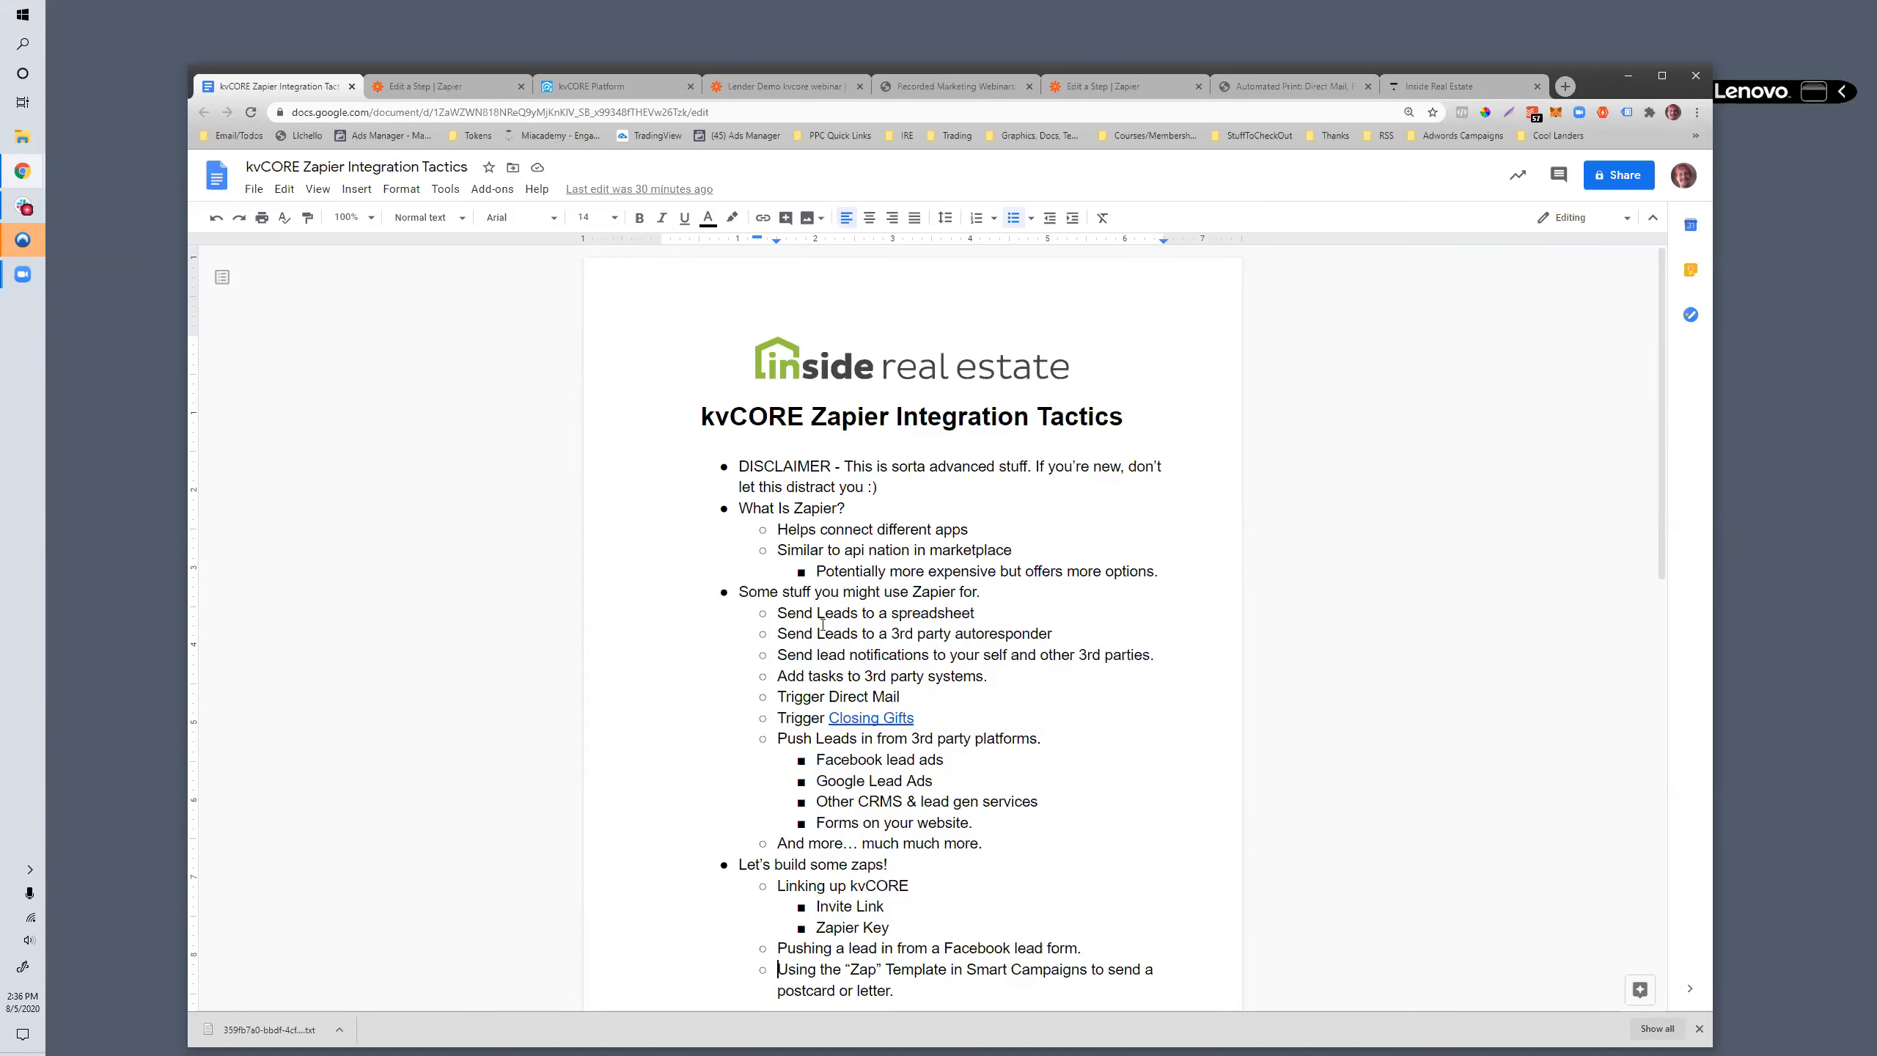
scroll(813, 961, "down", 2)
scroll(838, 839, "up", 2)
- Switch to the Lender Demo kvcore webinar zap in Zapier and examine its sequence of trigger and action steps
left_click(755, 90)
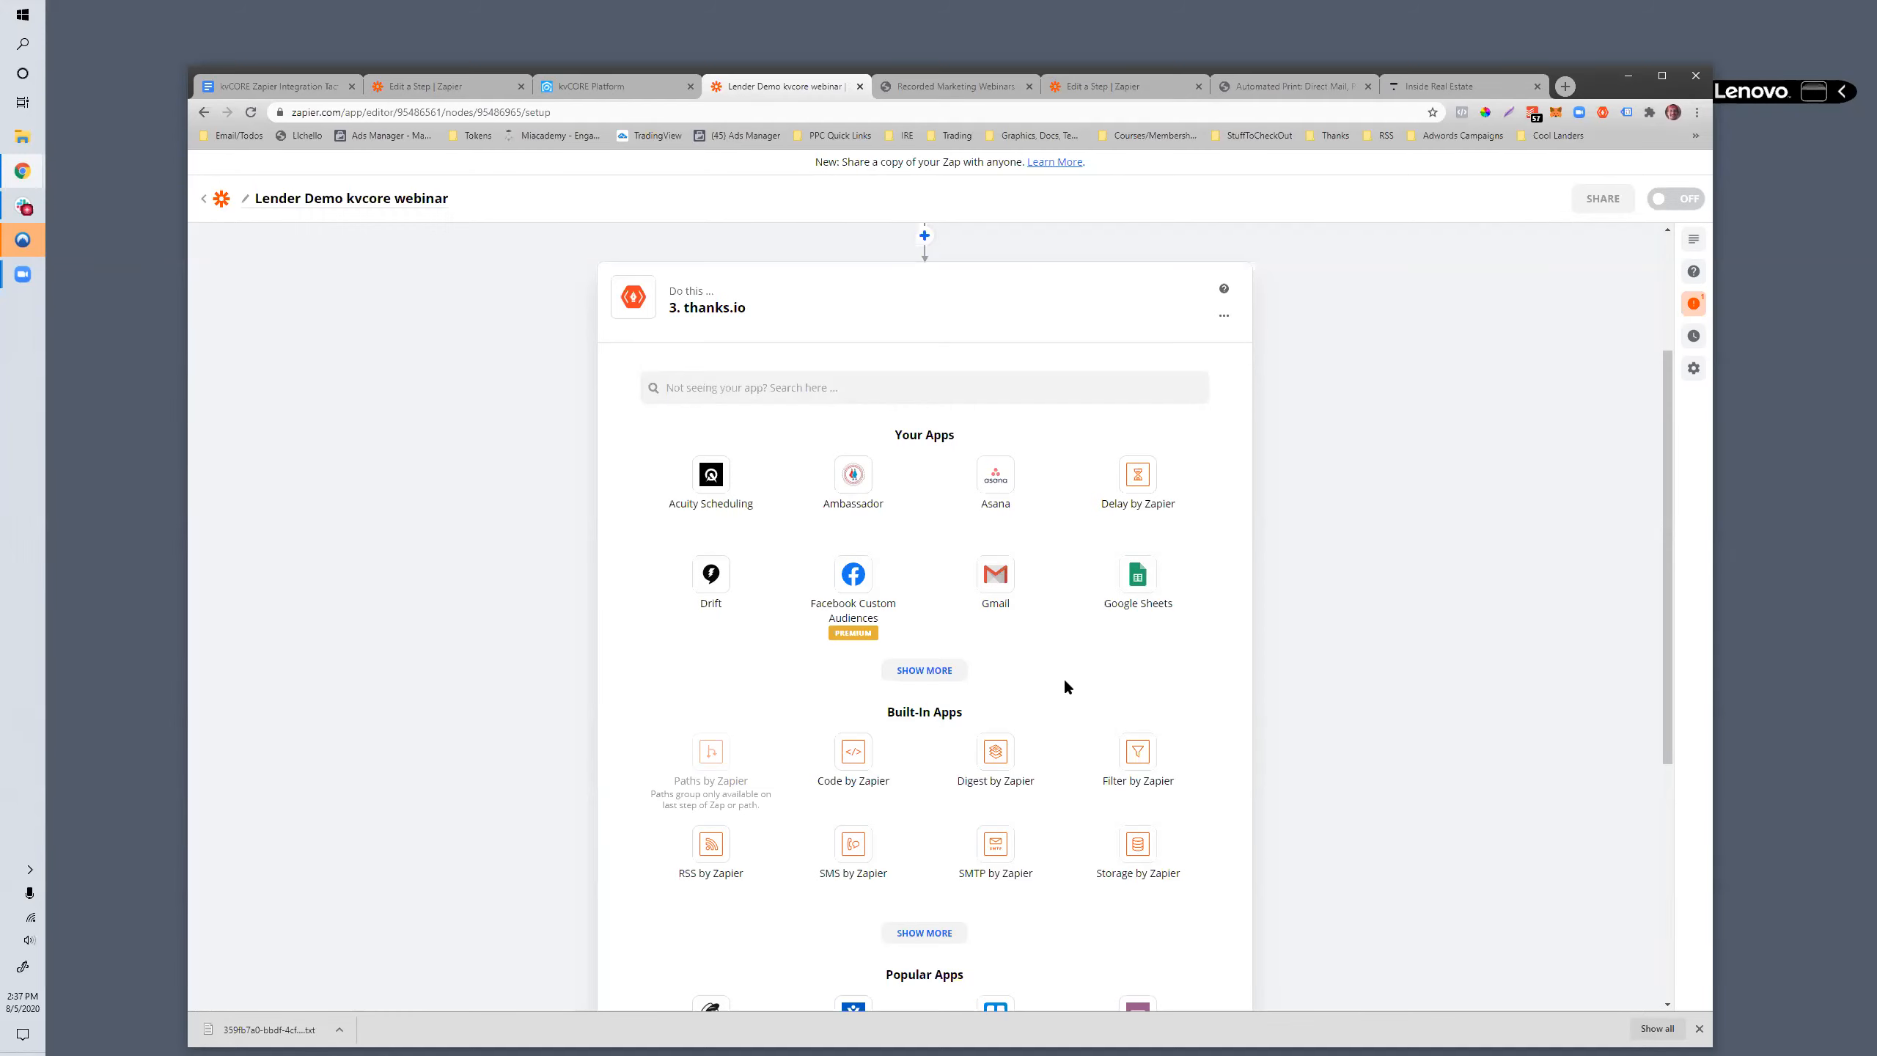
scroll(1063, 687, "down", 5)
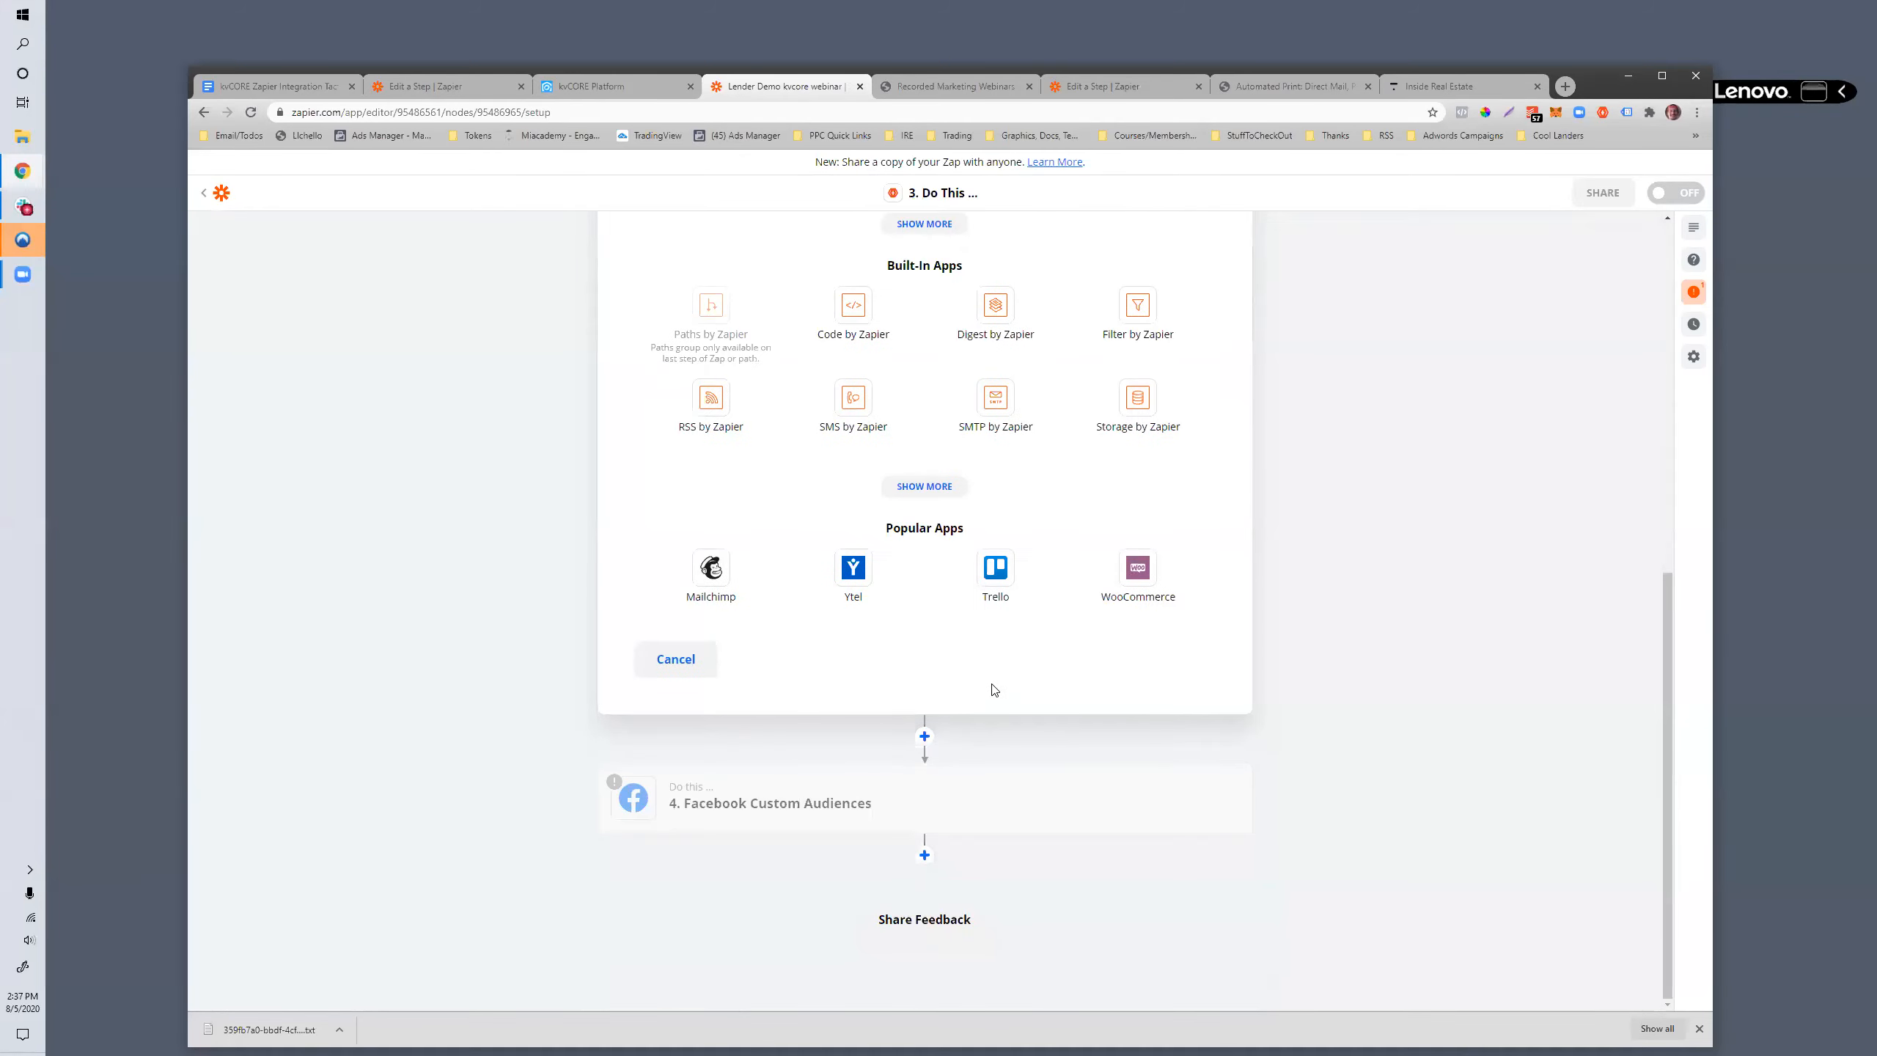
scroll(734, 783, "up", 8)
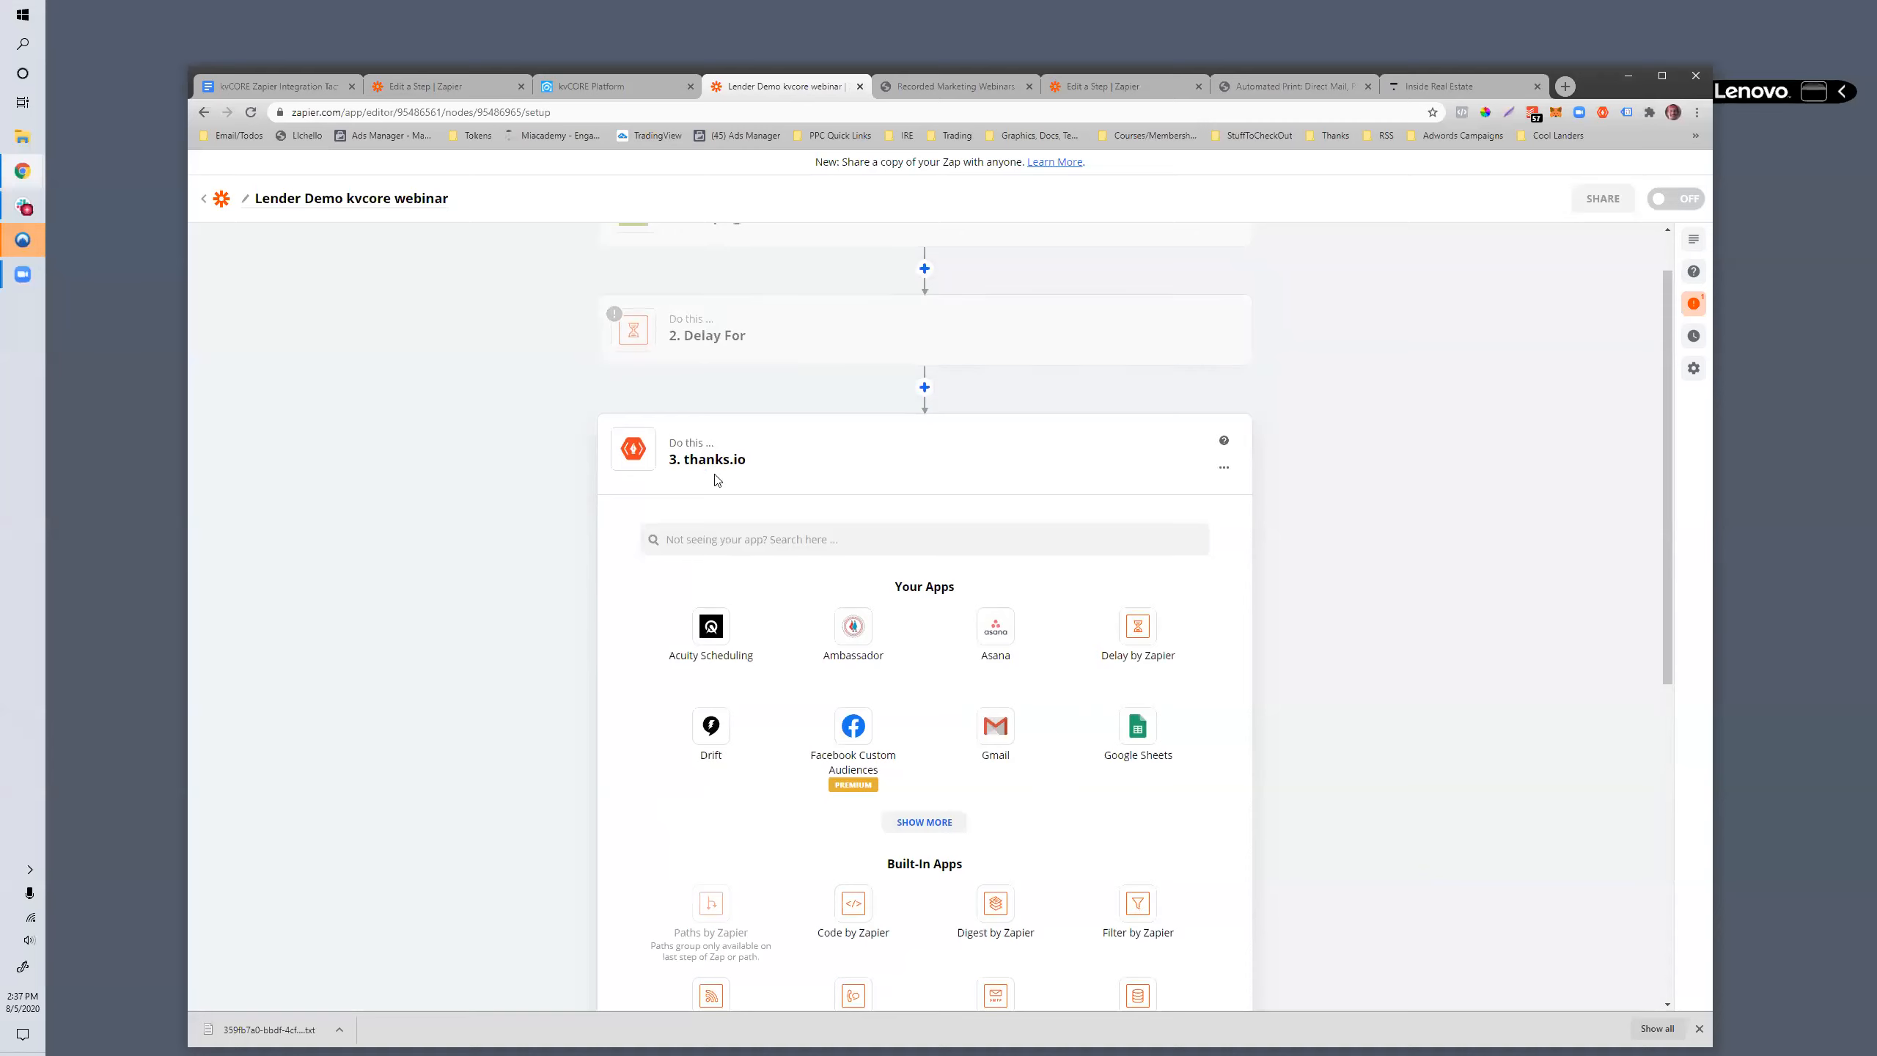
scroll(647, 834, "up", 1)
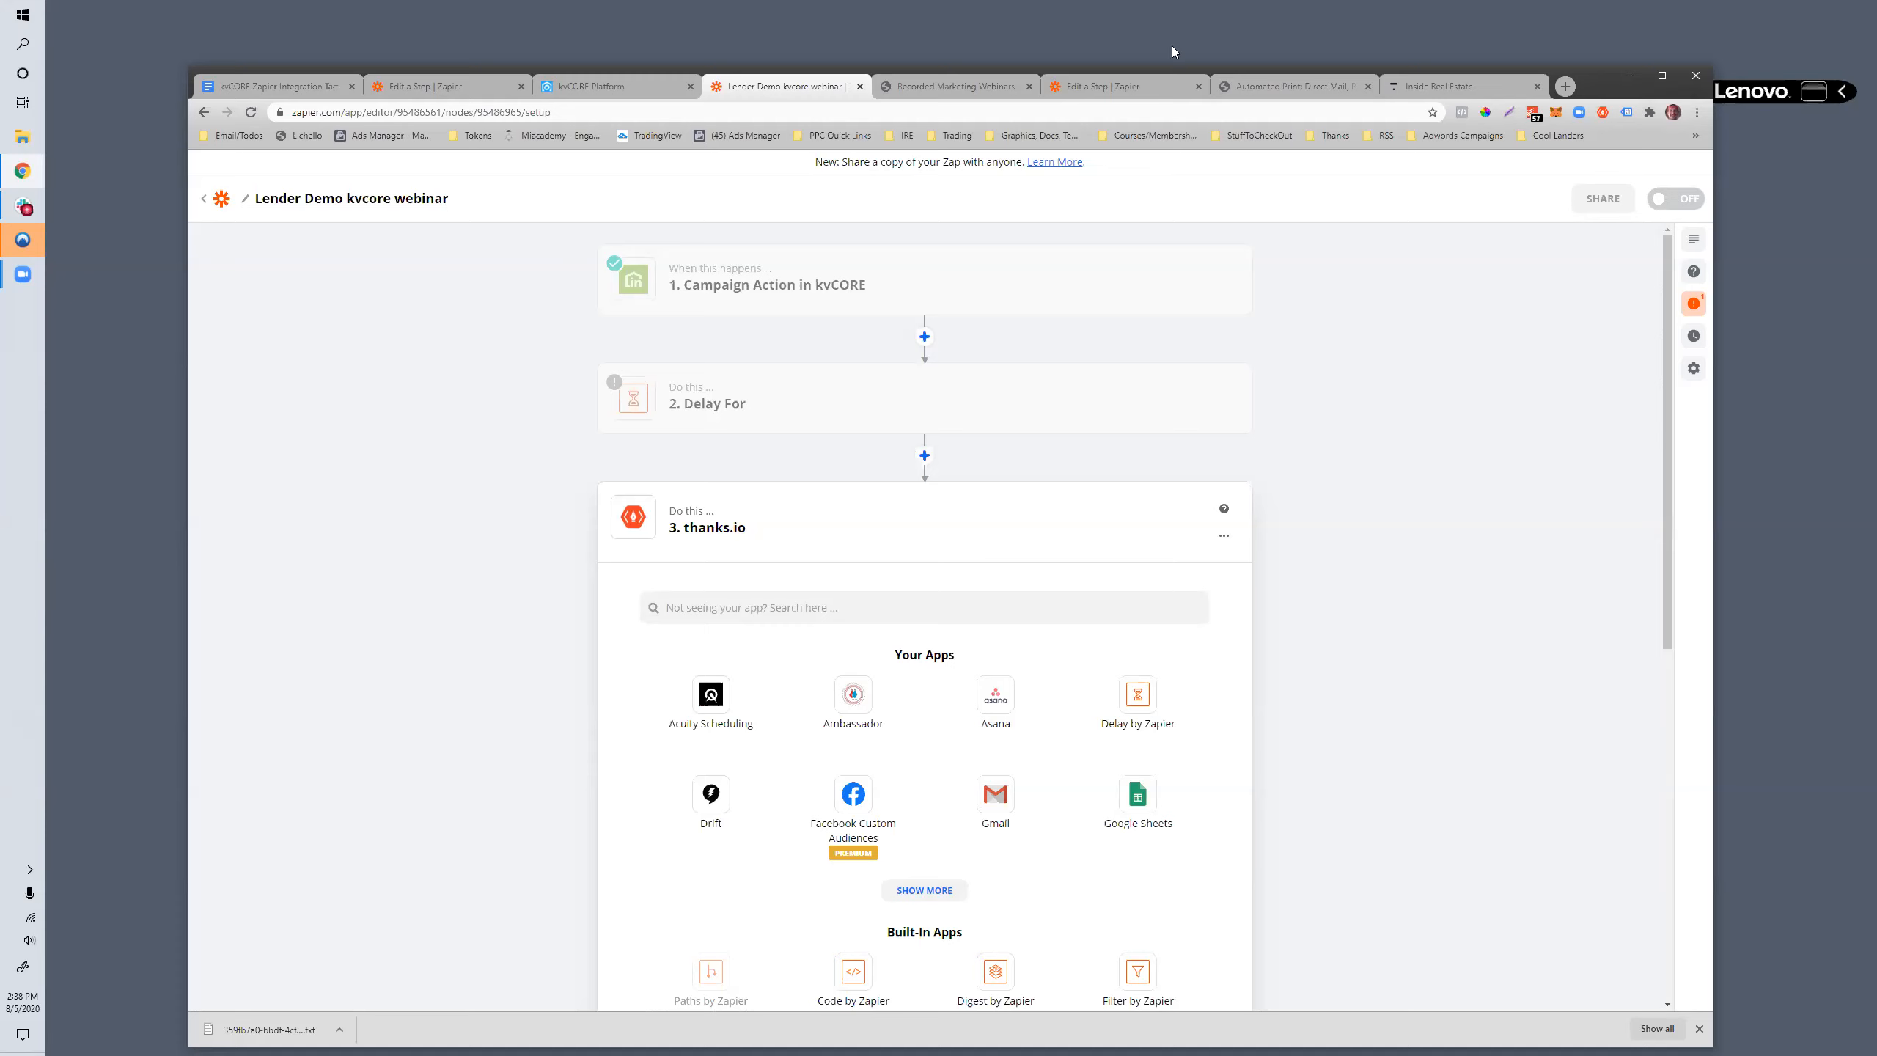
- Open the Inside Real Estate Success Strategies group at facebook.com/groups/kunversion and browse its announcements and posts
left_click(1229, 87)
left_click(1167, 112)
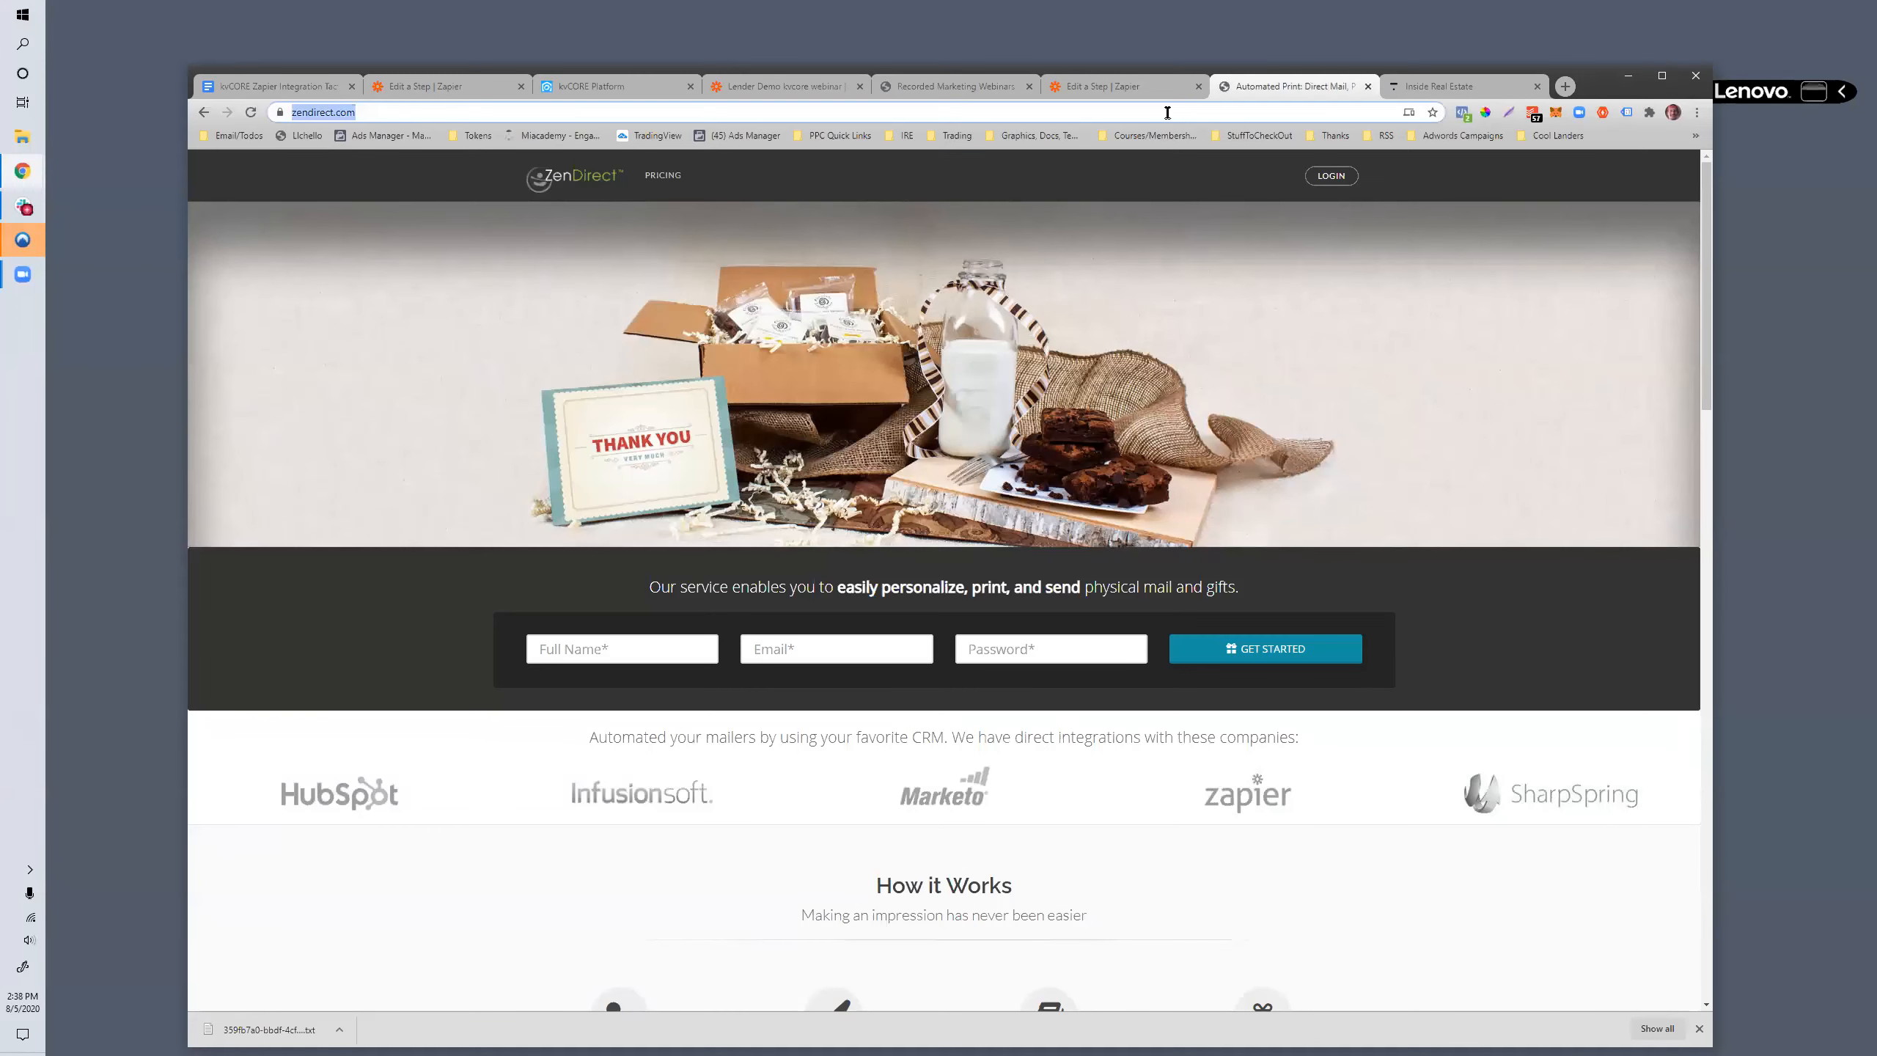
type("facebook.com/grou")
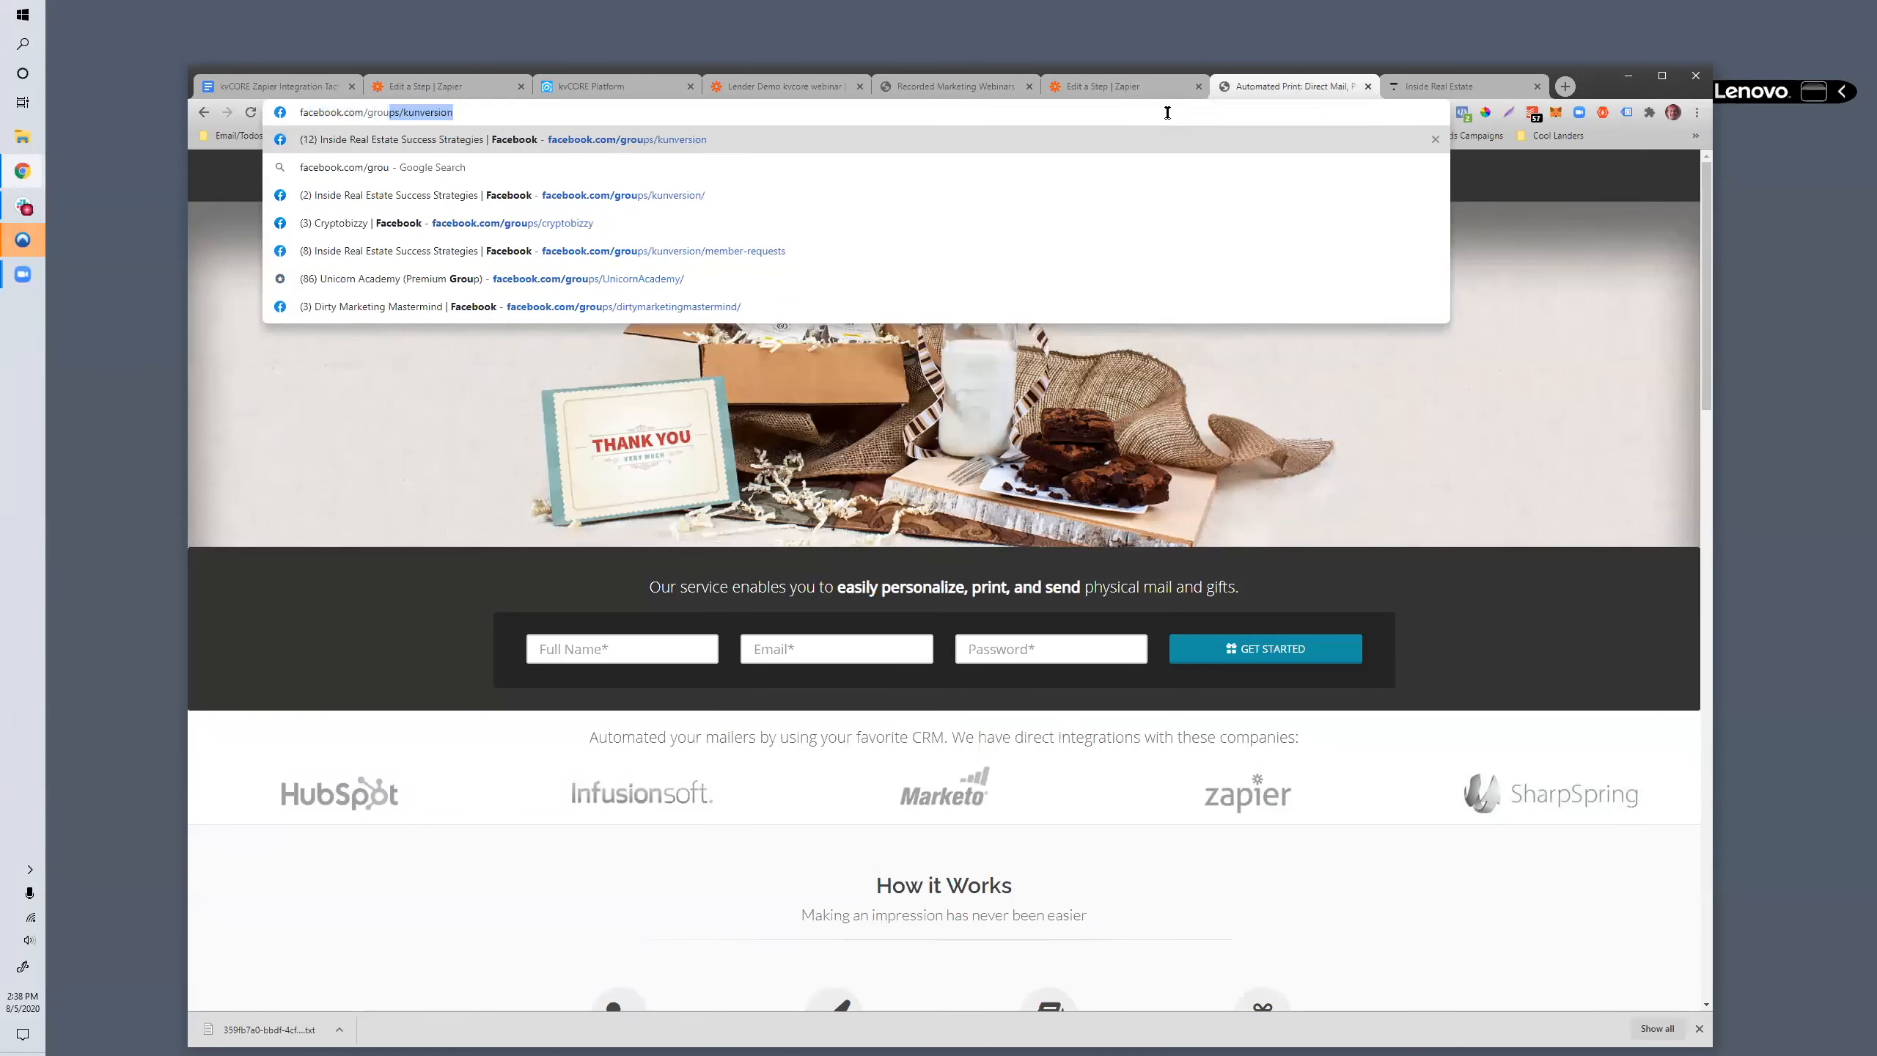
key("Return")
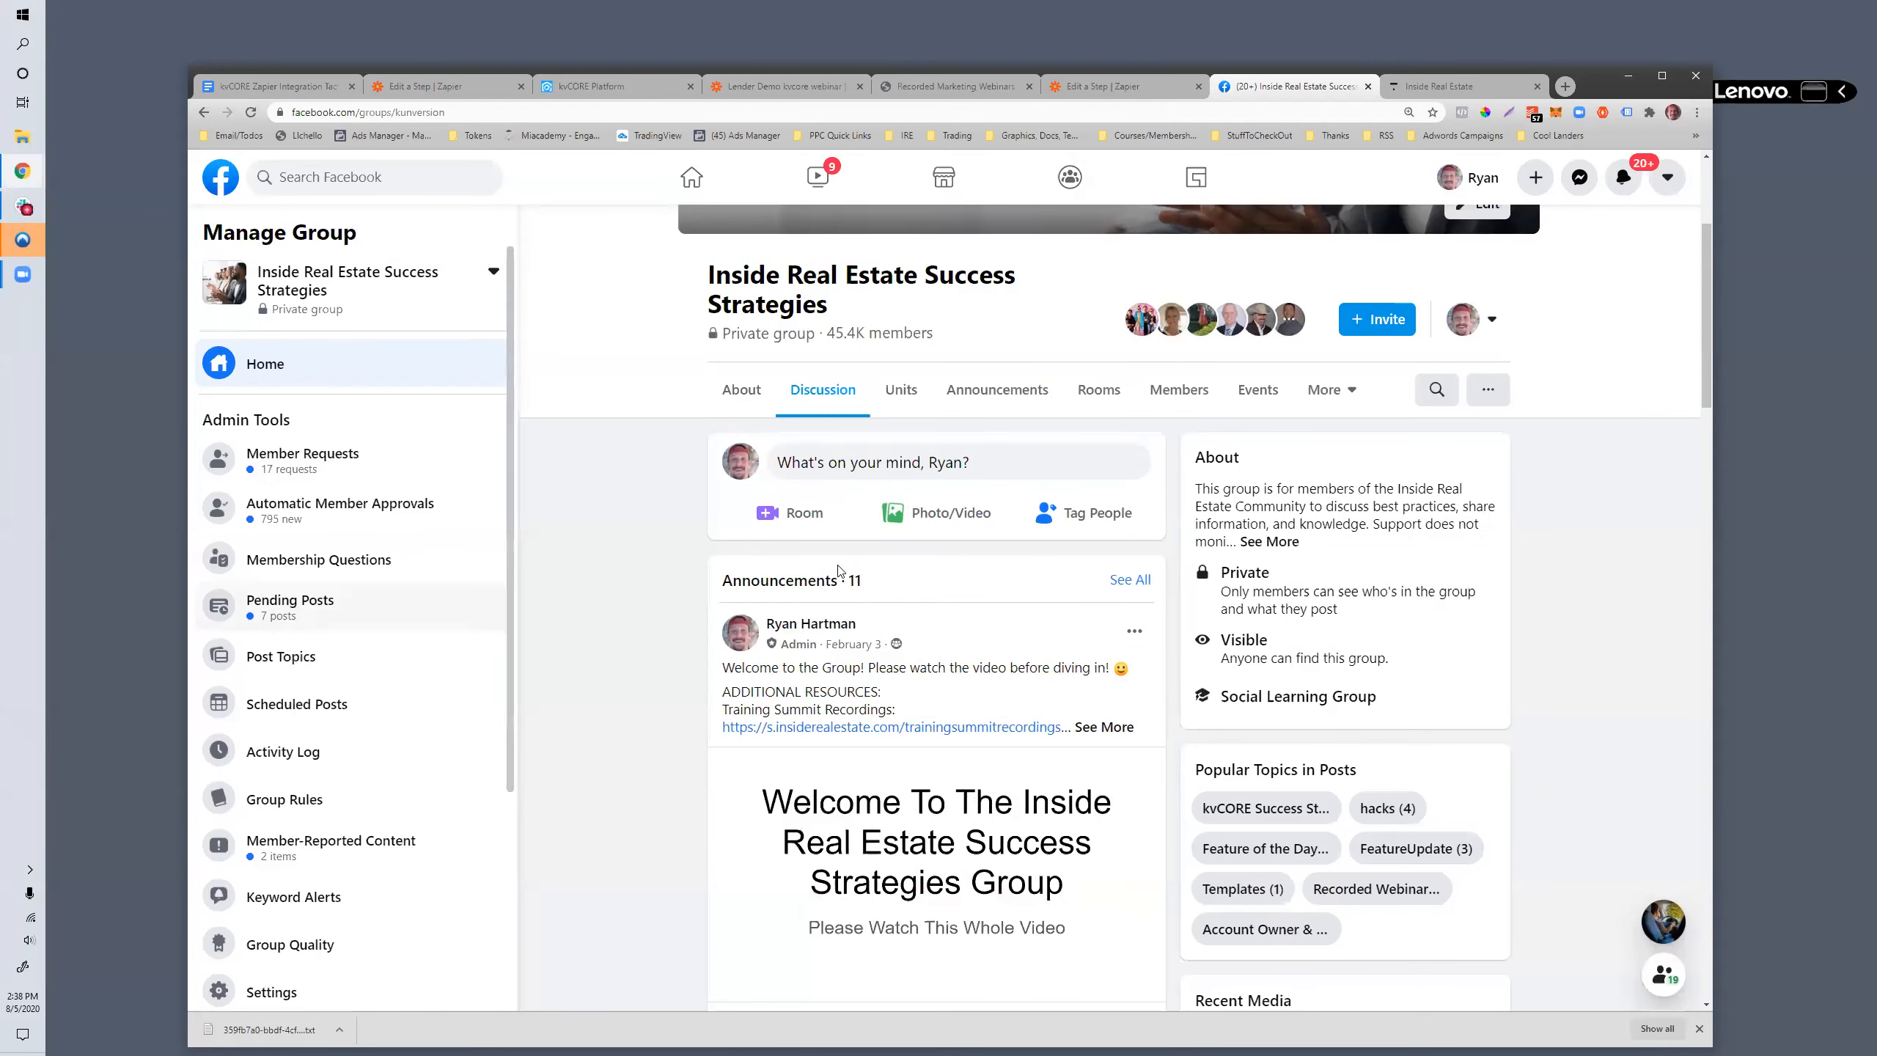
scroll(692, 629, "down", 3)
scroll(691, 626, "down", 15)
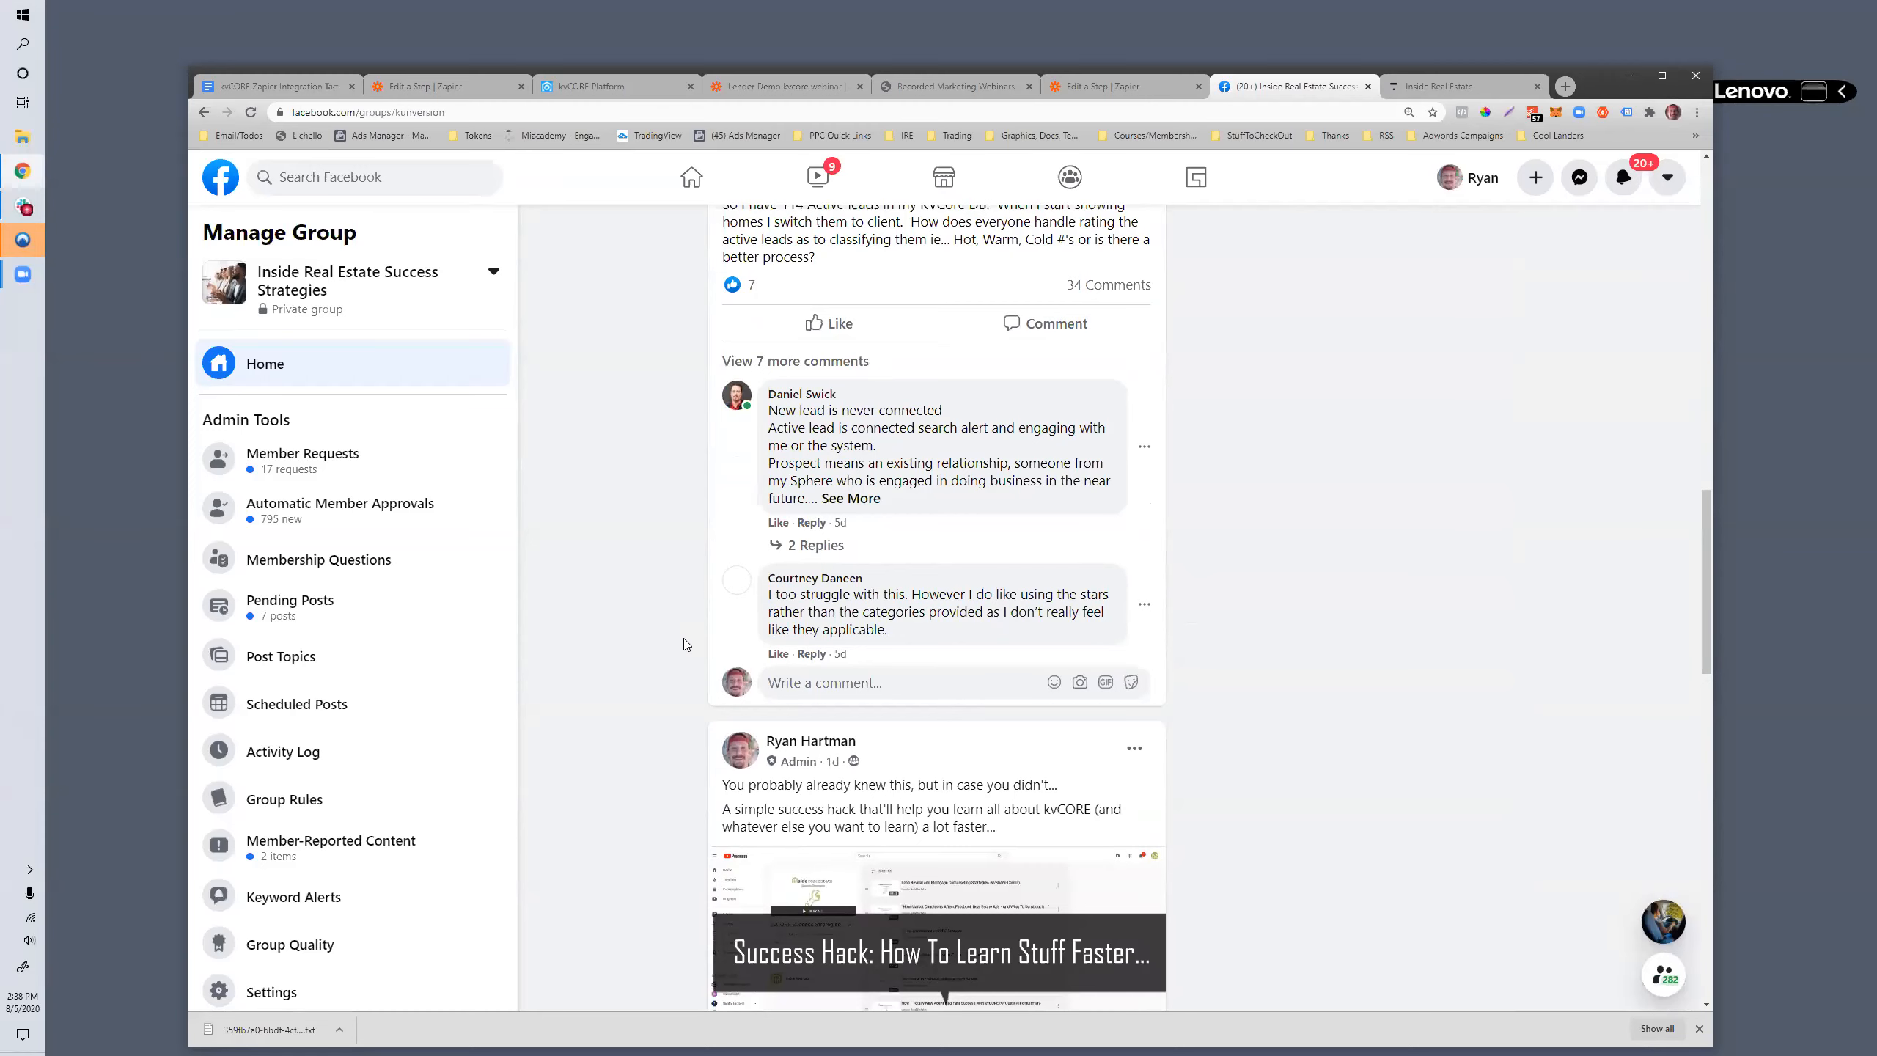
scroll(686, 644, "down", 7)
scroll(743, 740, "up", 8)
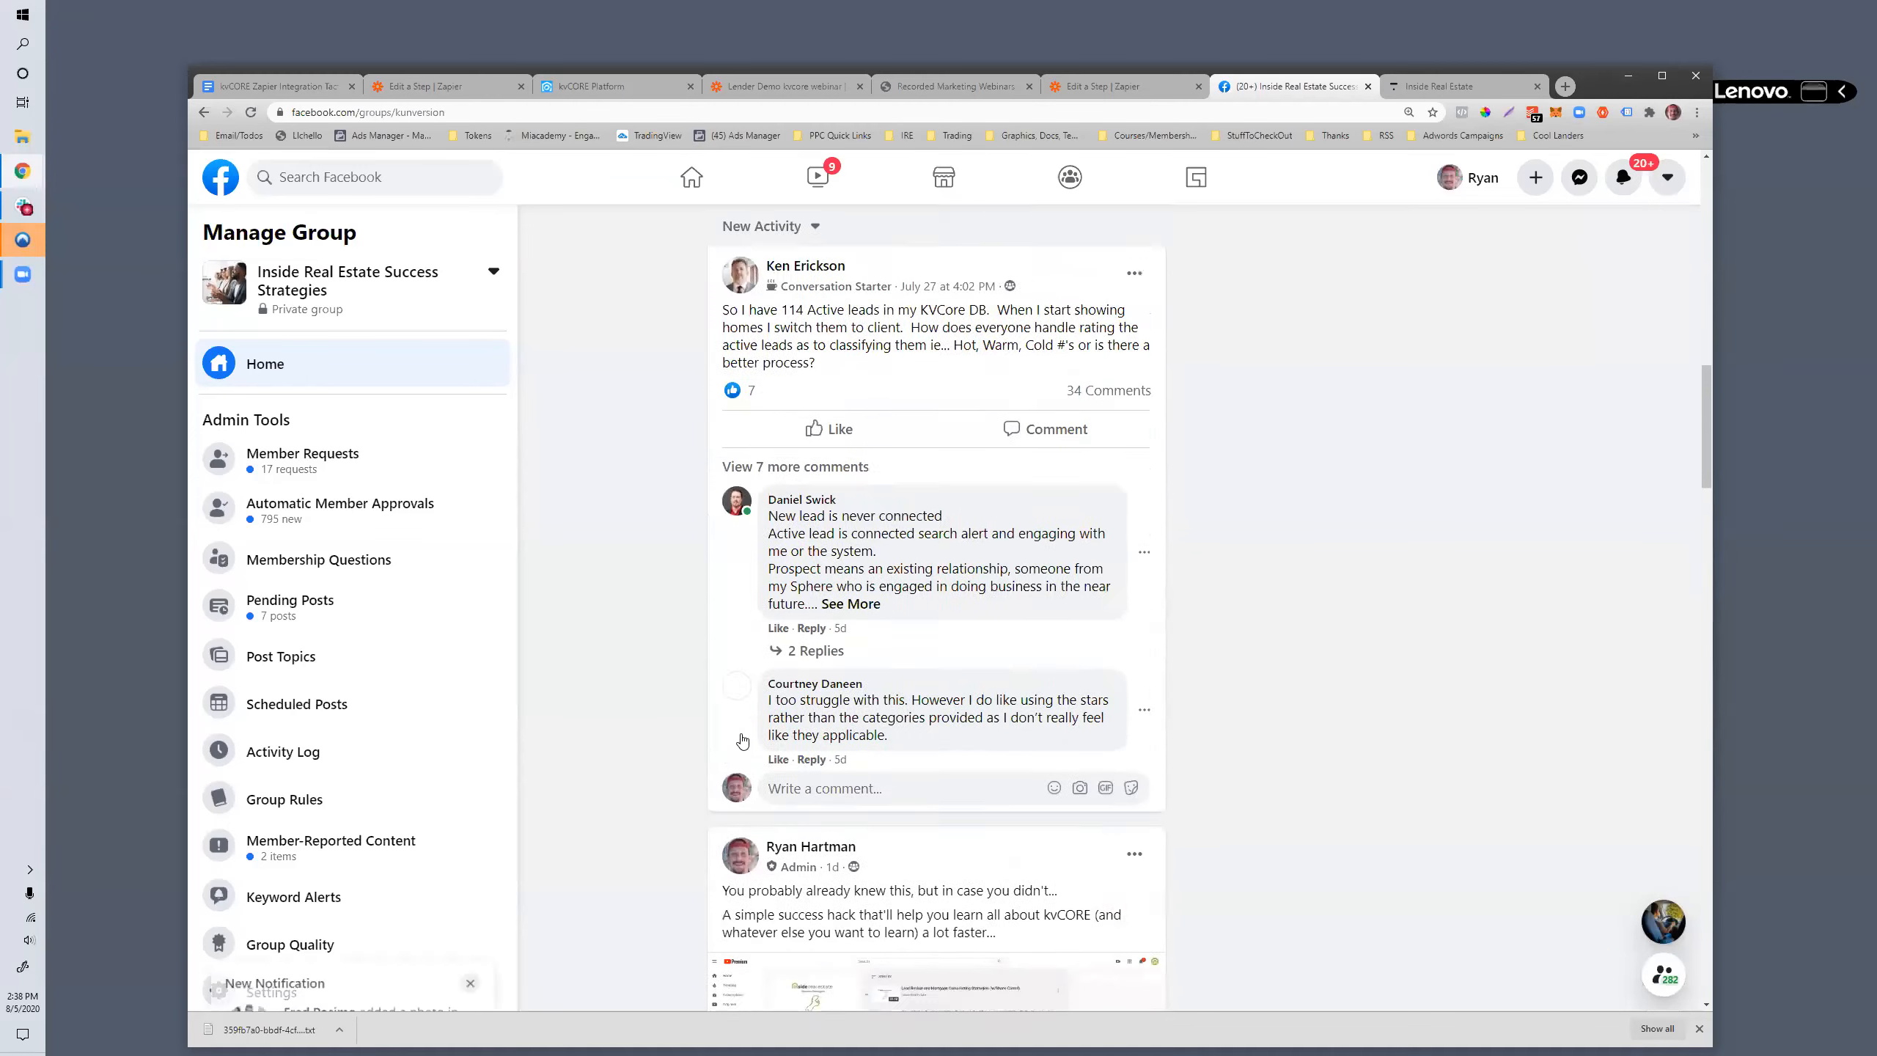
scroll(743, 740, "up", 10)
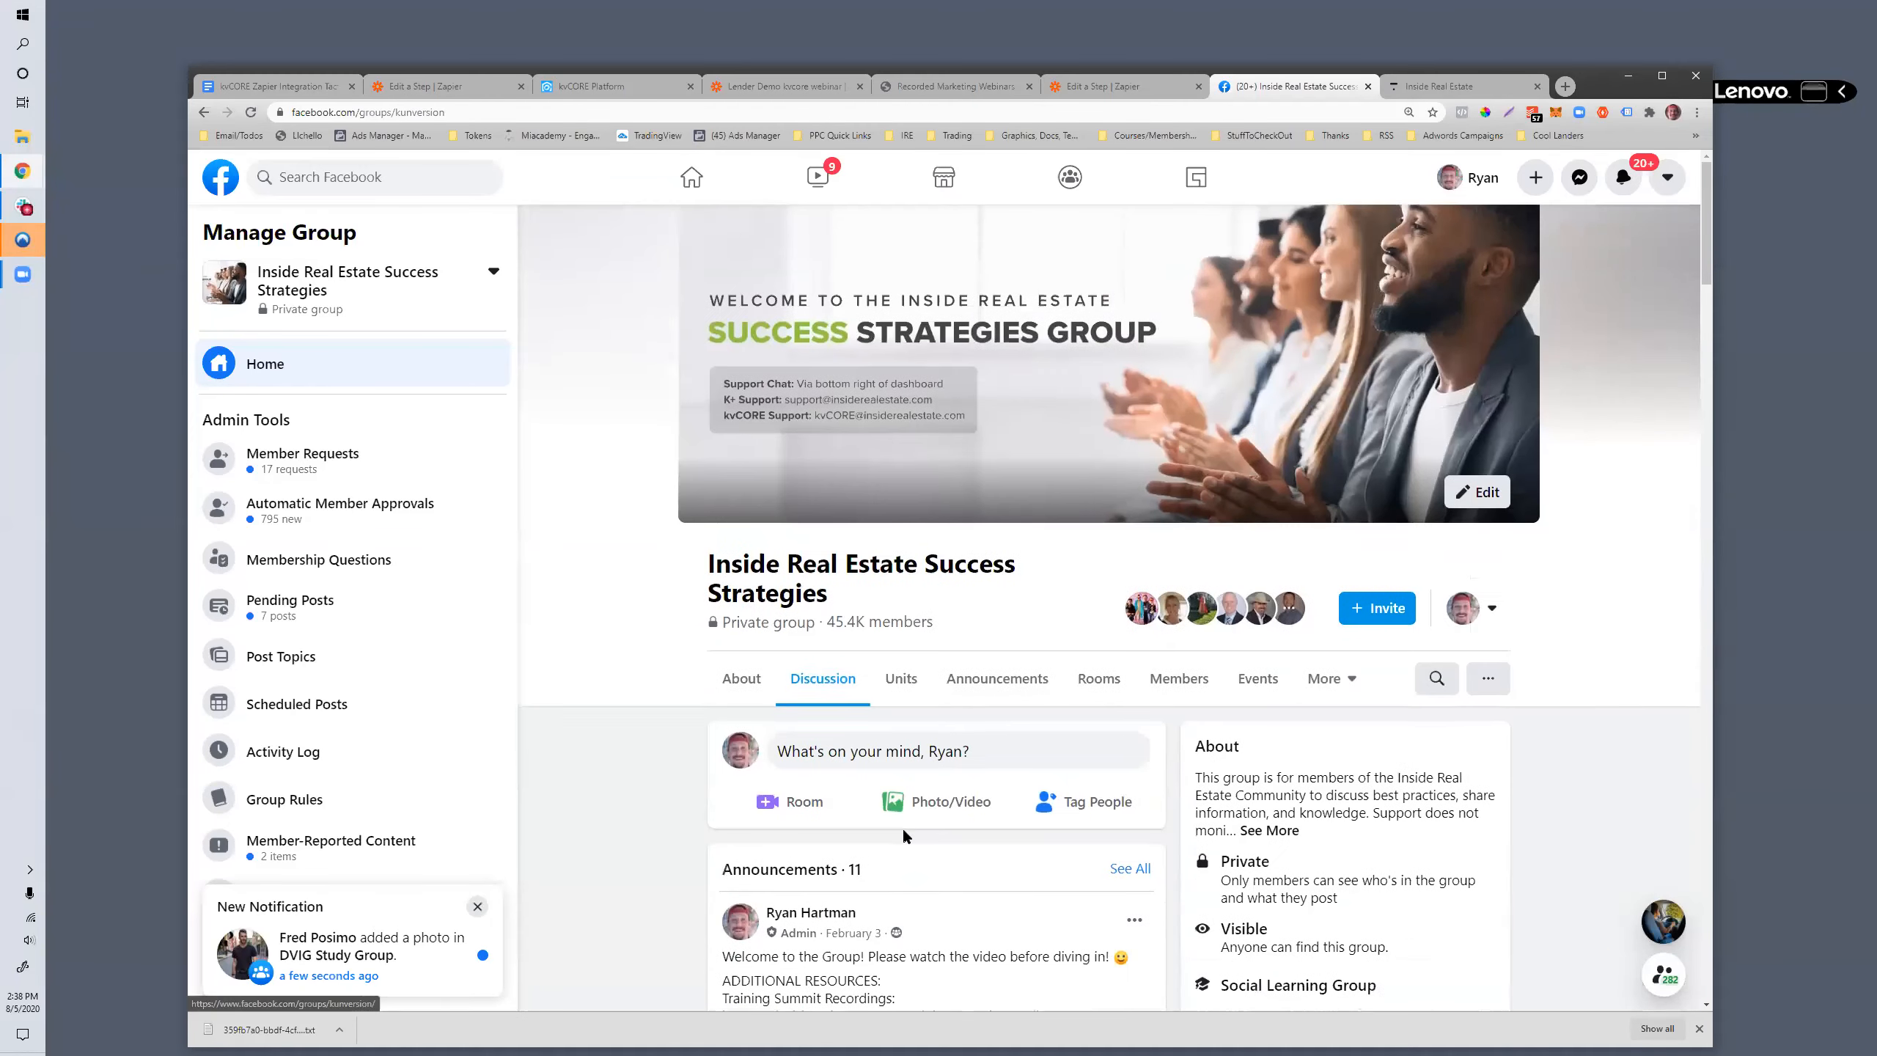
- Switch to the unnamed zap in Zapier and search its trigger apps for "sharepoint"
scroll(904, 836, "down", 3)
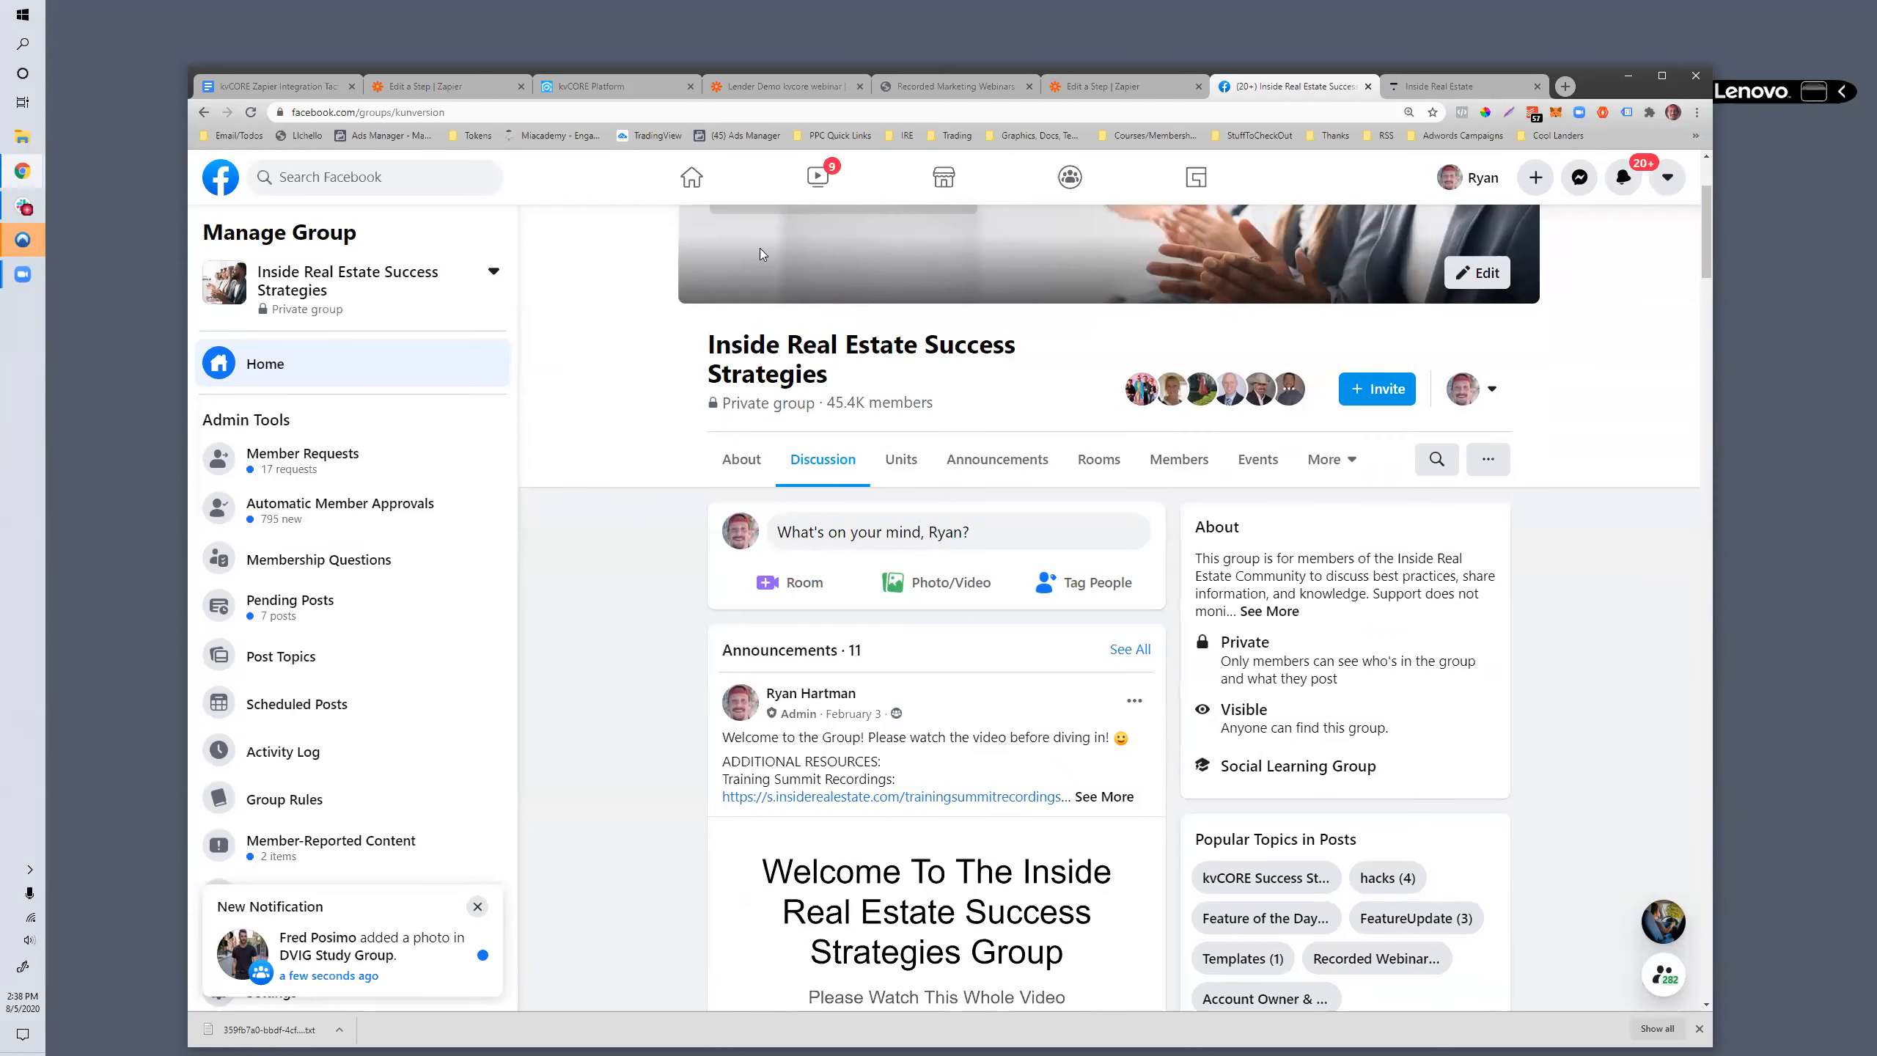
key("ctrl+shift+Tab")
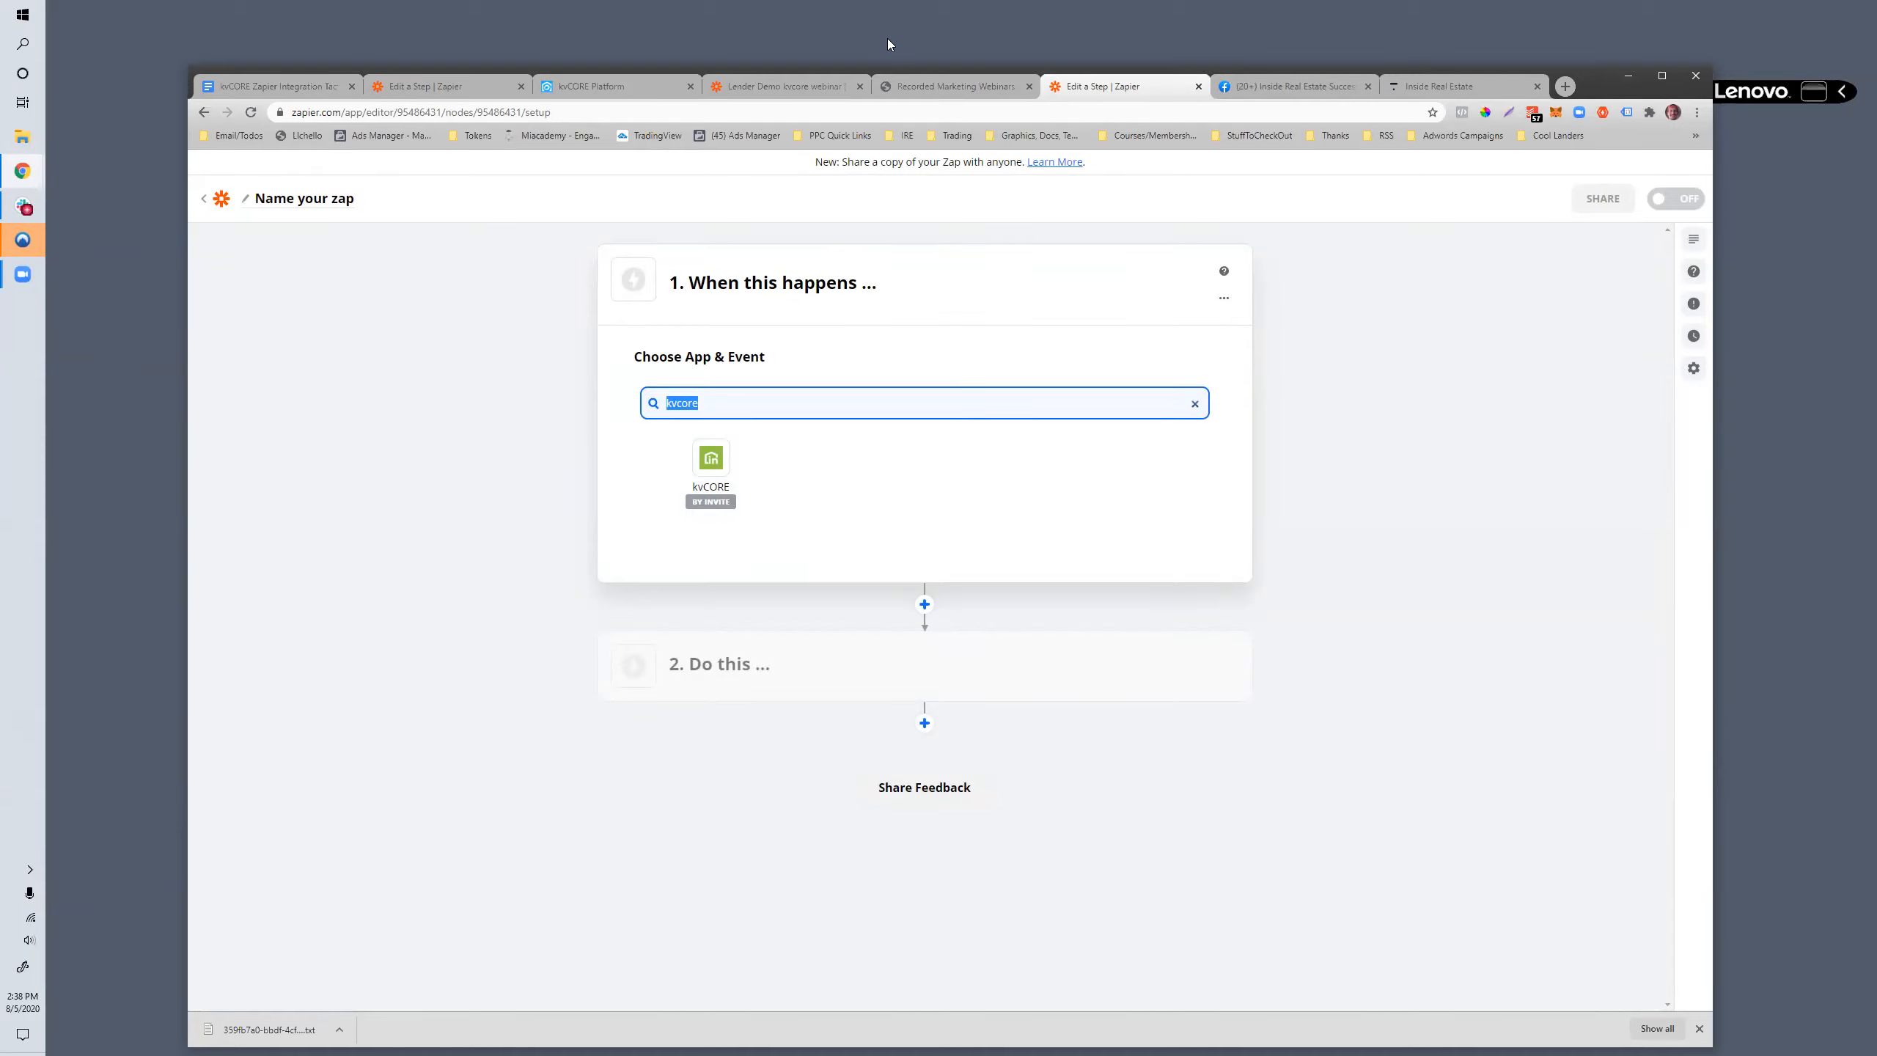
left_click(722, 414)
left_click_drag(722, 405, 602, 381)
type("sharepoint")
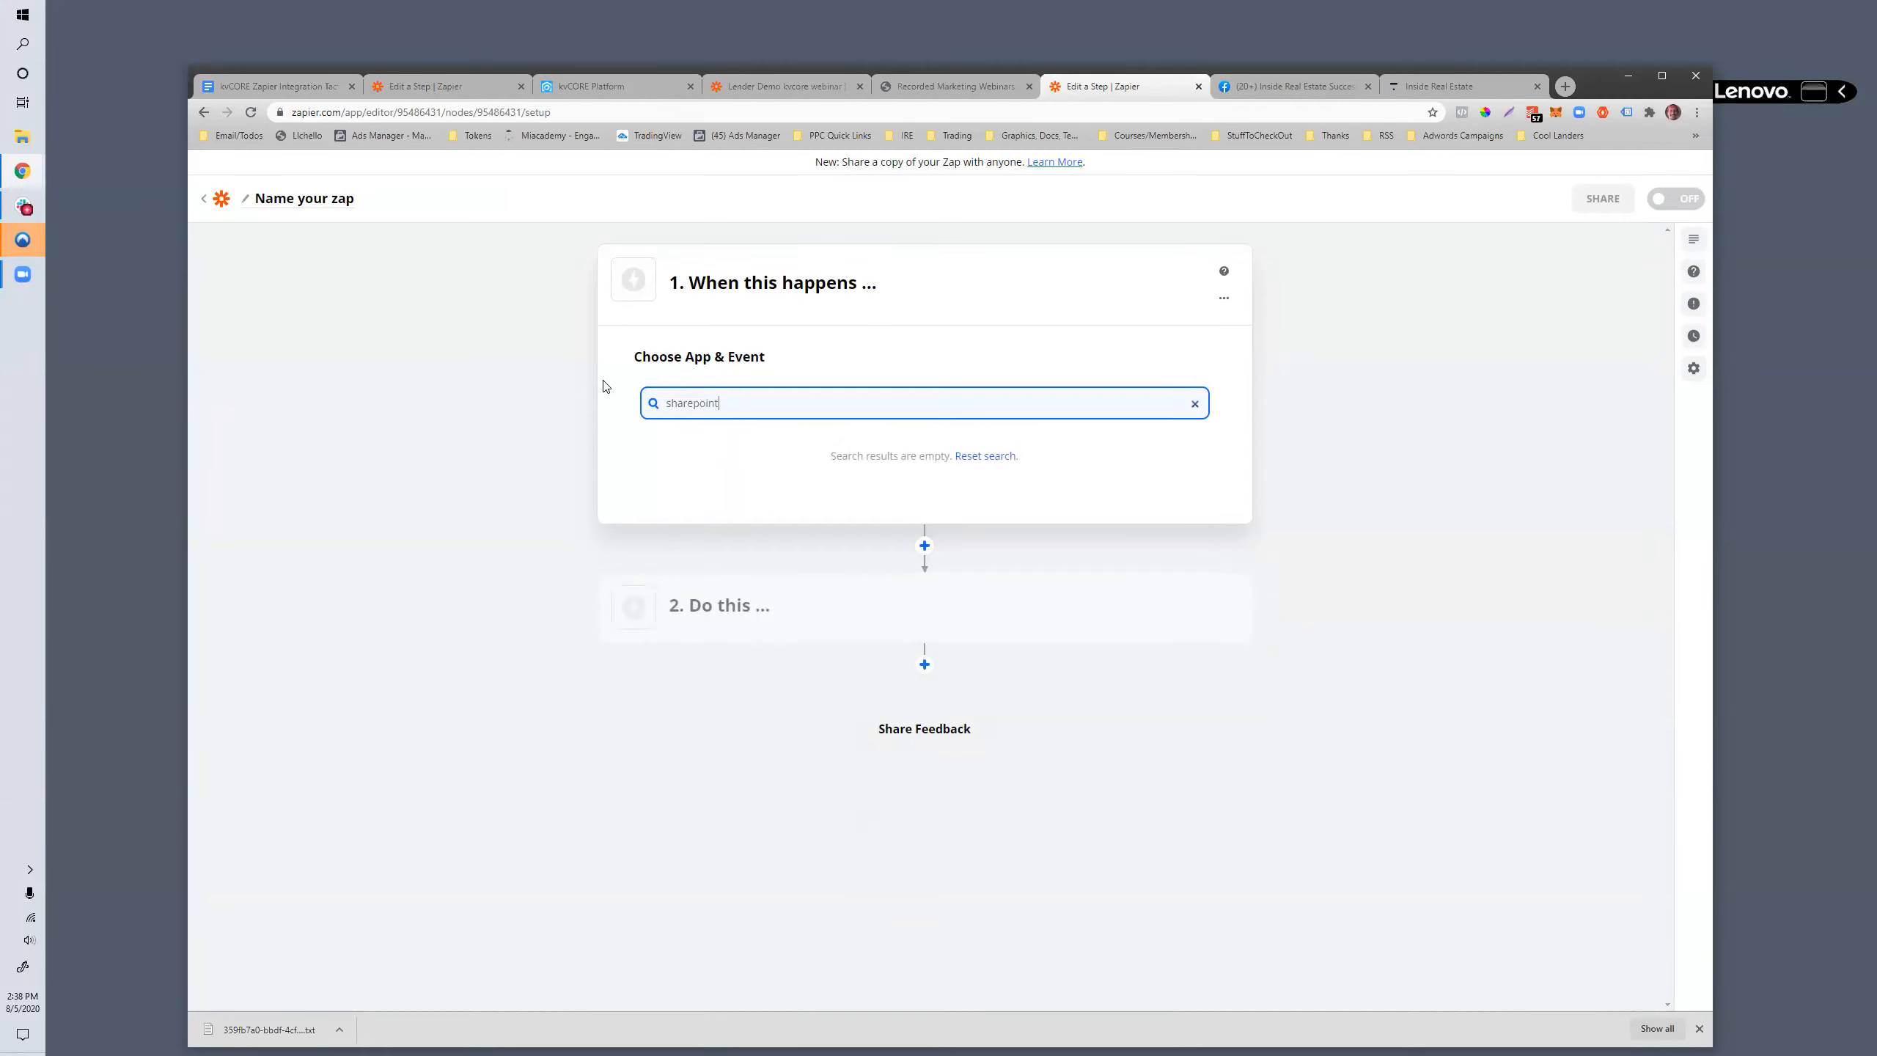
- Clear the trigger app search, look through the listed apps, and retry the search with "share poi"
key("ctrl+a")
key("BackSpace")
scroll(650, 596, "down", 2)
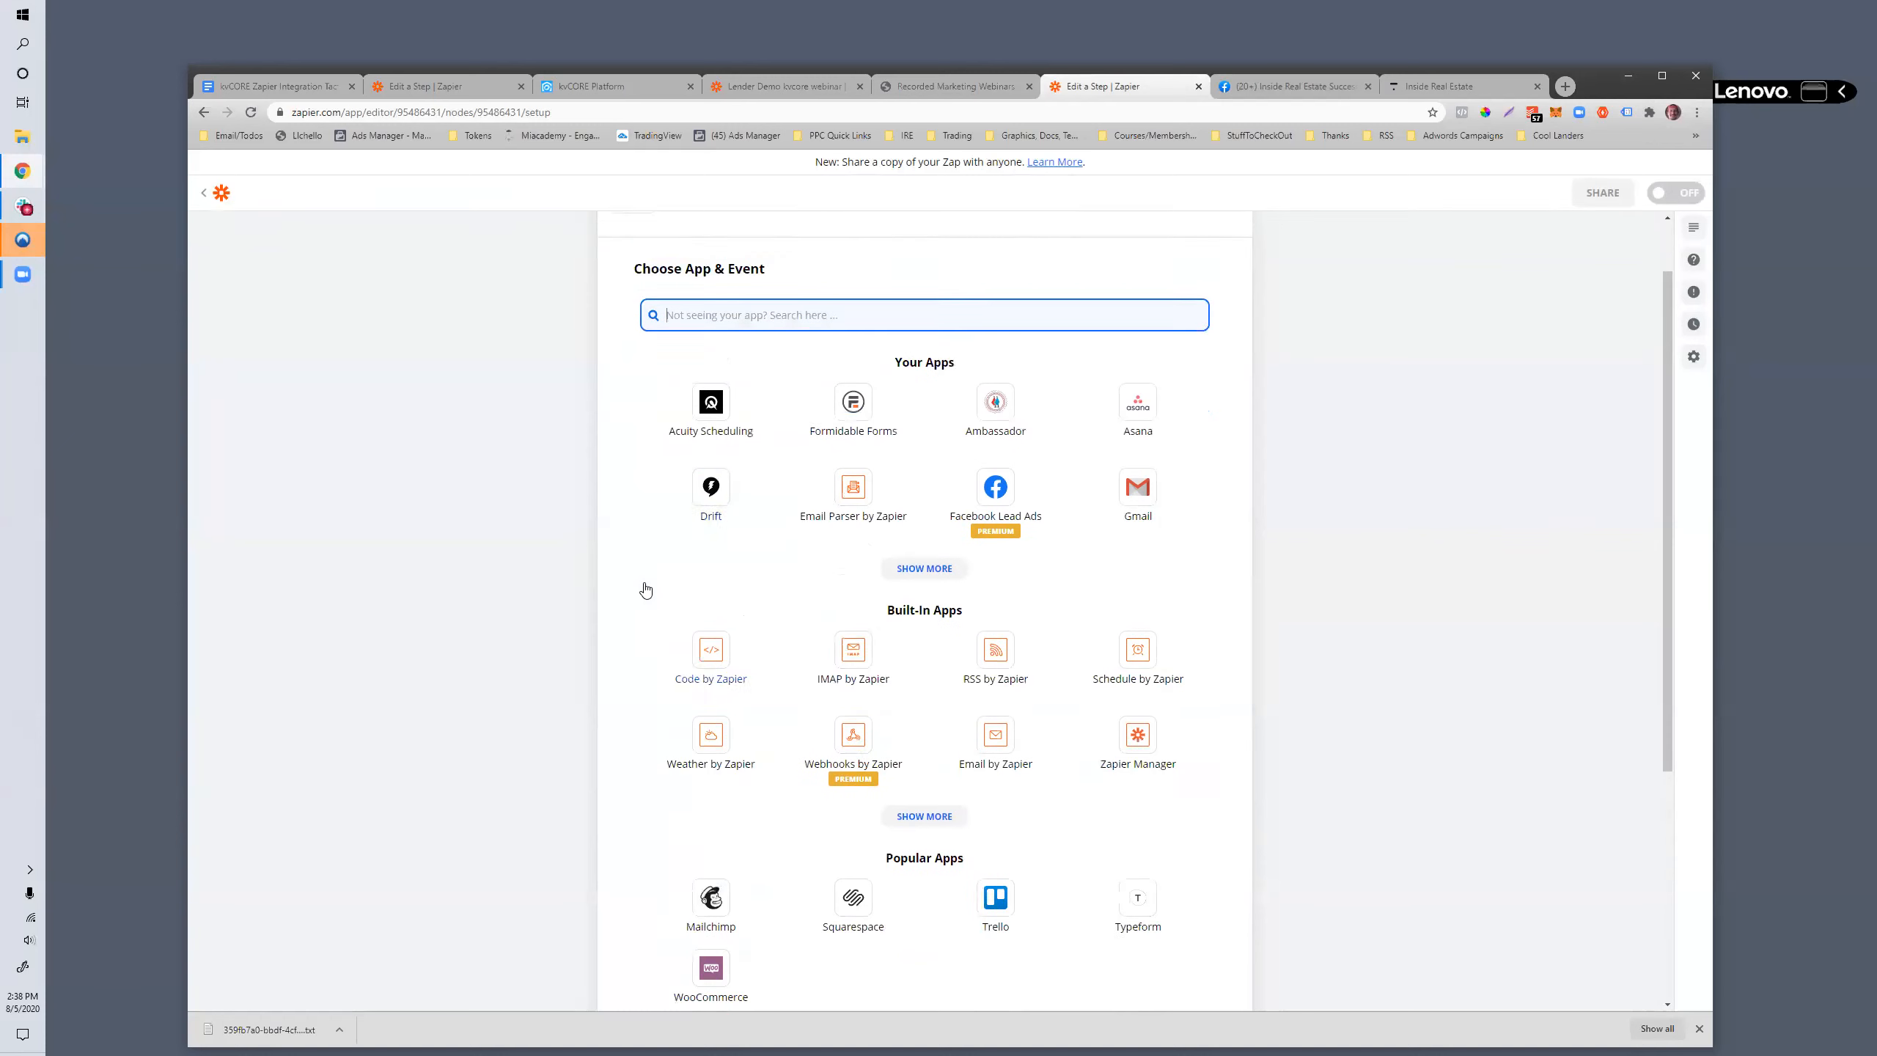
scroll(645, 590, "up", 2)
type("sh")
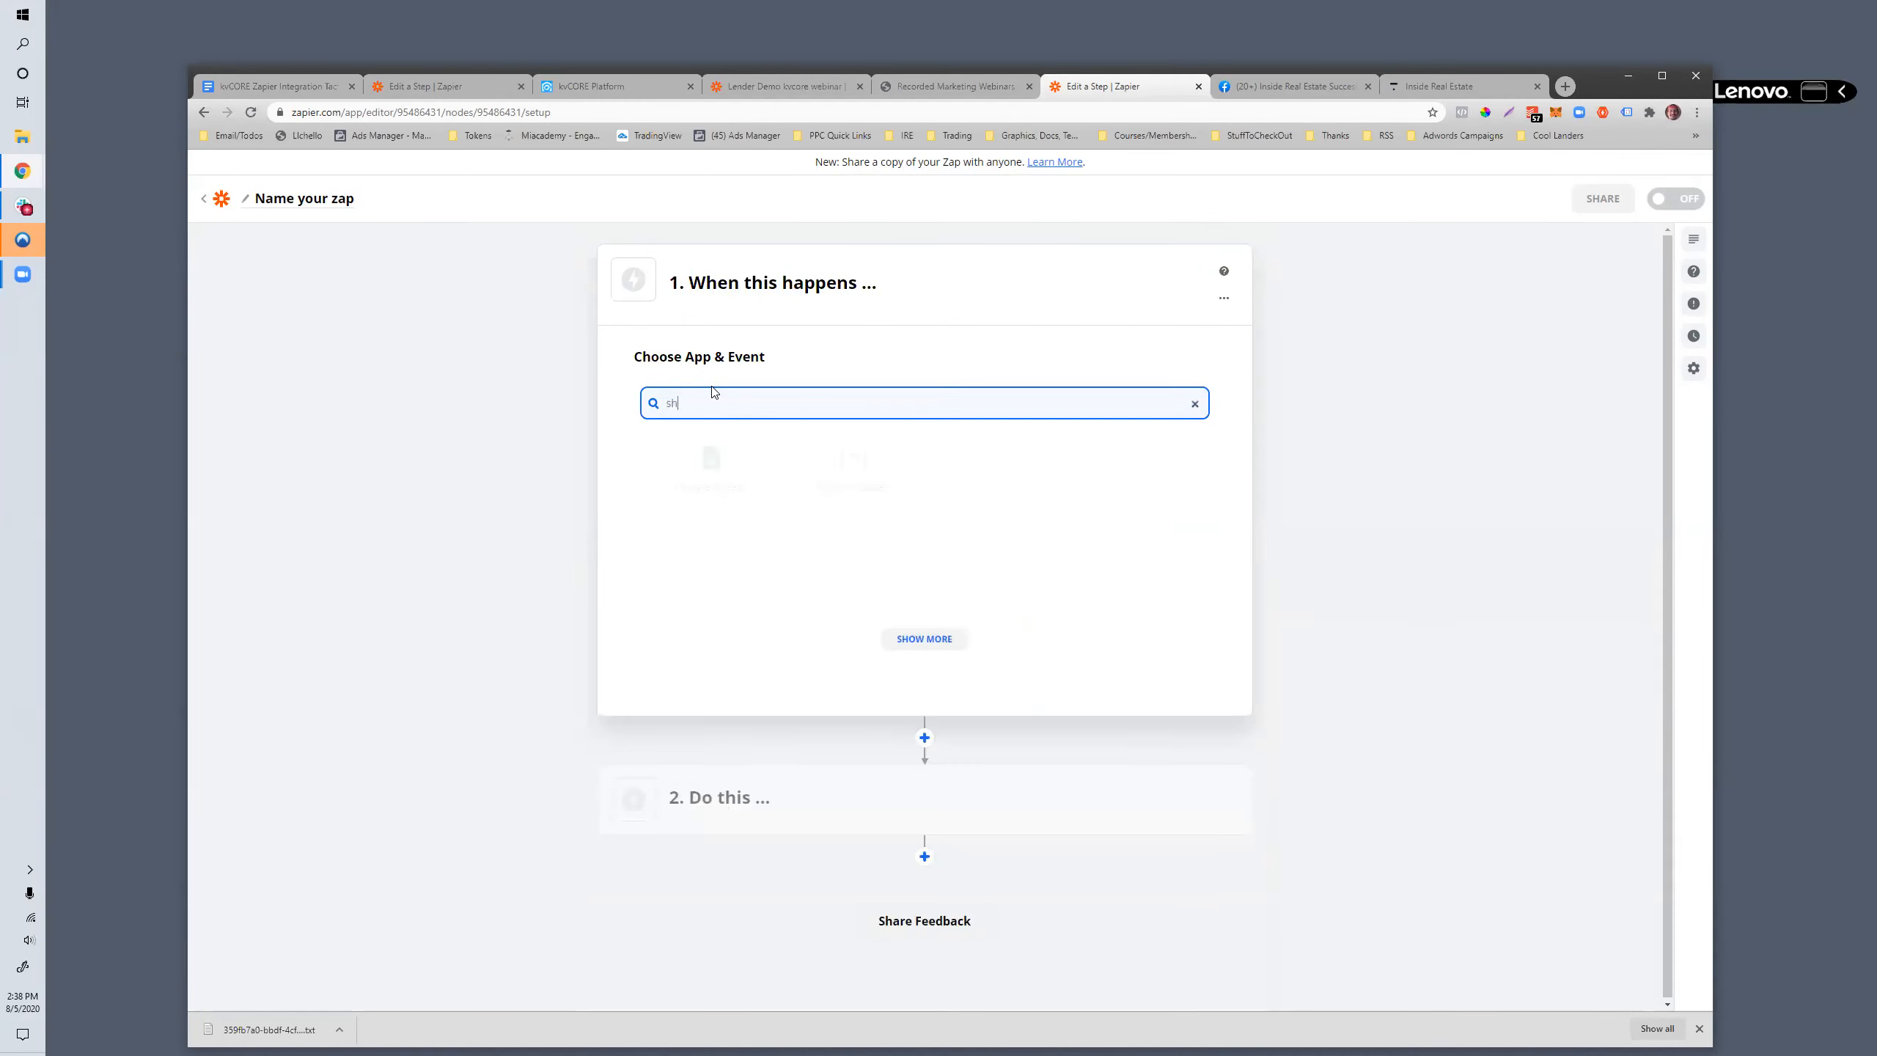
type("are poi")
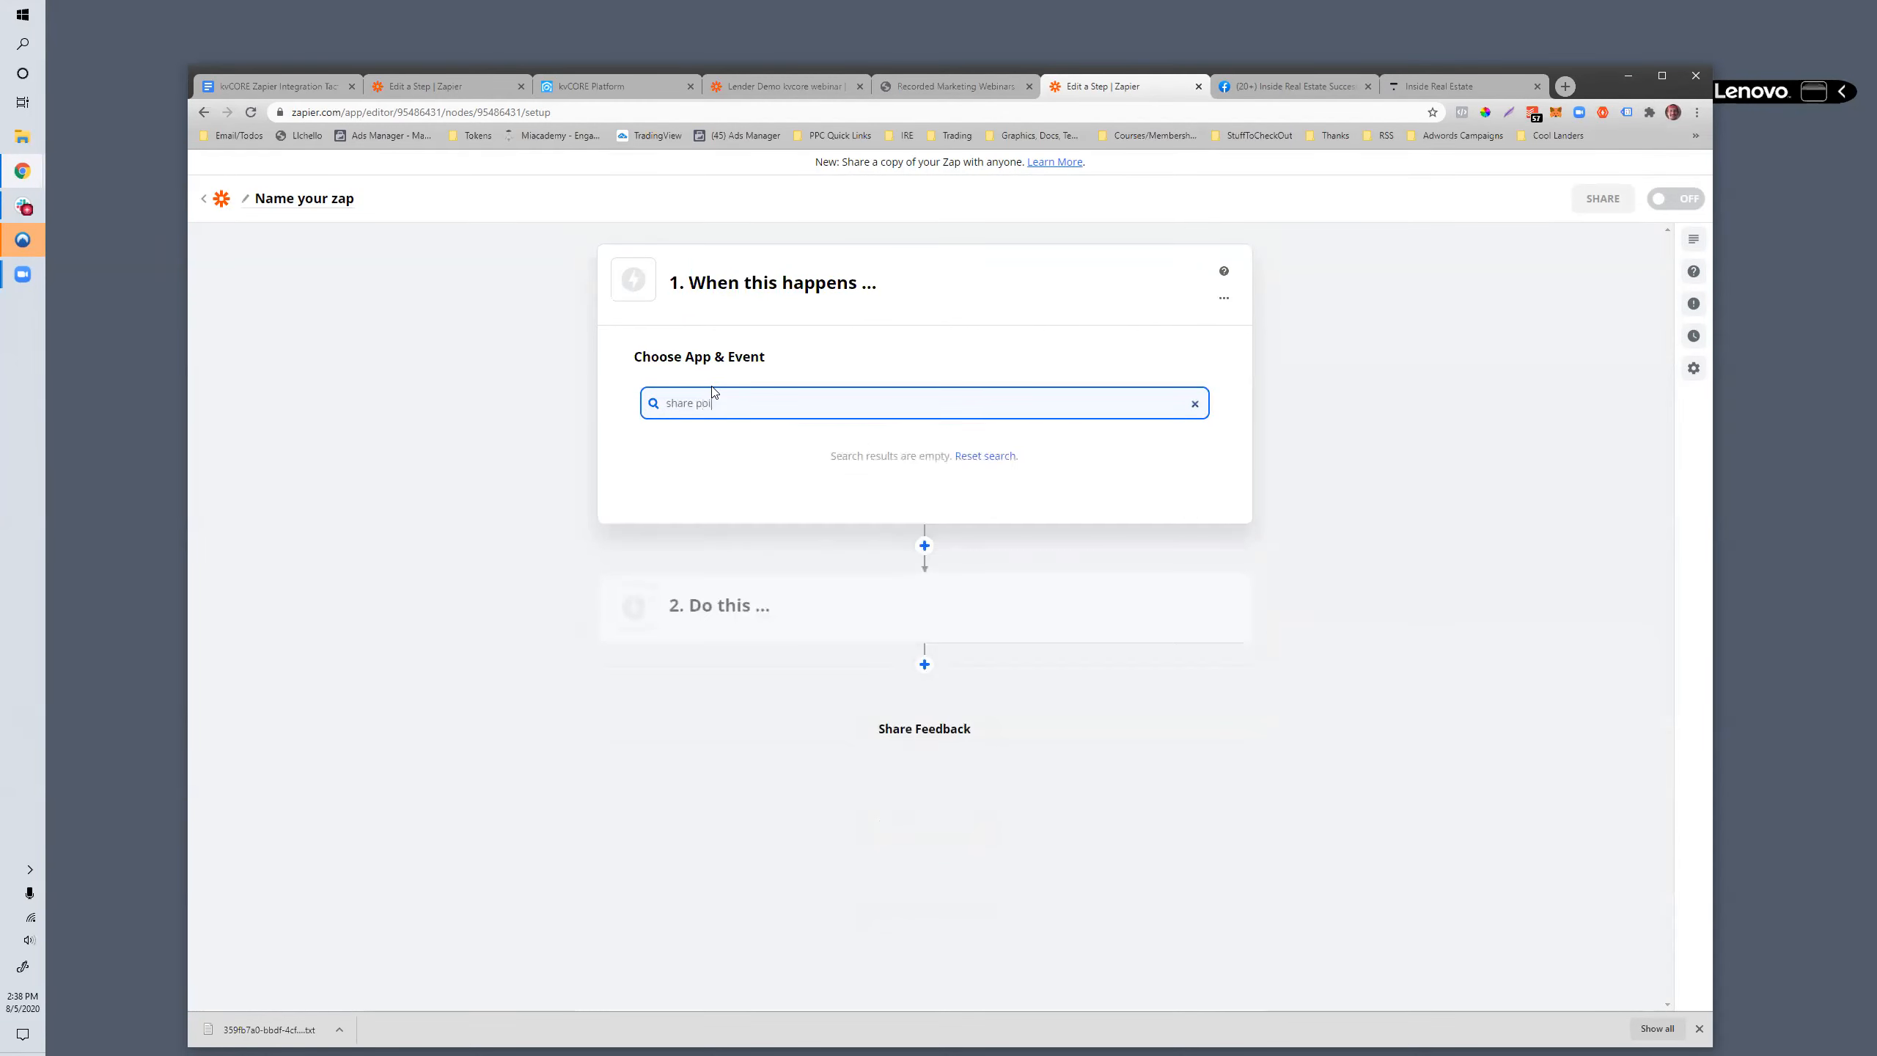
key("BackSpace")
key("BackSpace")
key("BackSpace")
key("BackSpace")
key("BackSpace")
key("BackSpace")
key("BackSpace")
key("BackSpace")
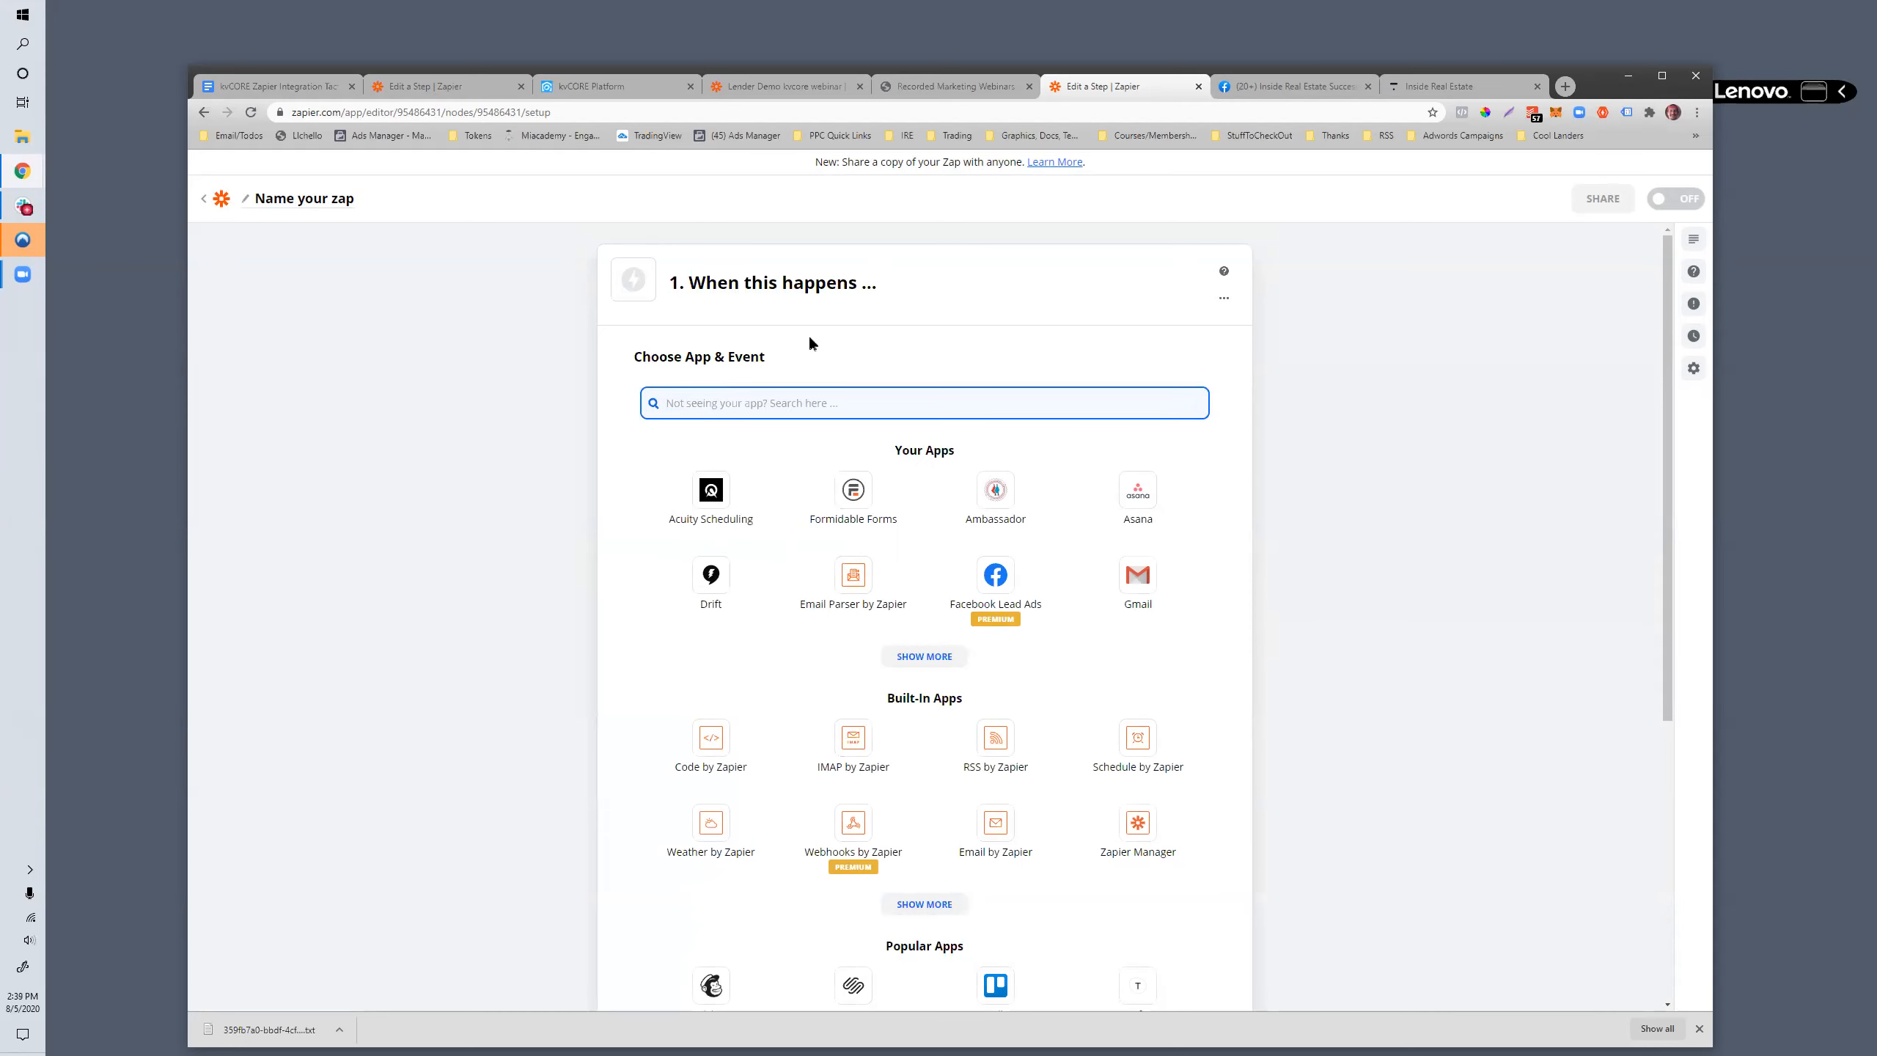
- Expand the zap's "2. Do this ..." action step and search its apps for "sharepoin"
scroll(808, 335, "down", 6)
left_click(708, 797)
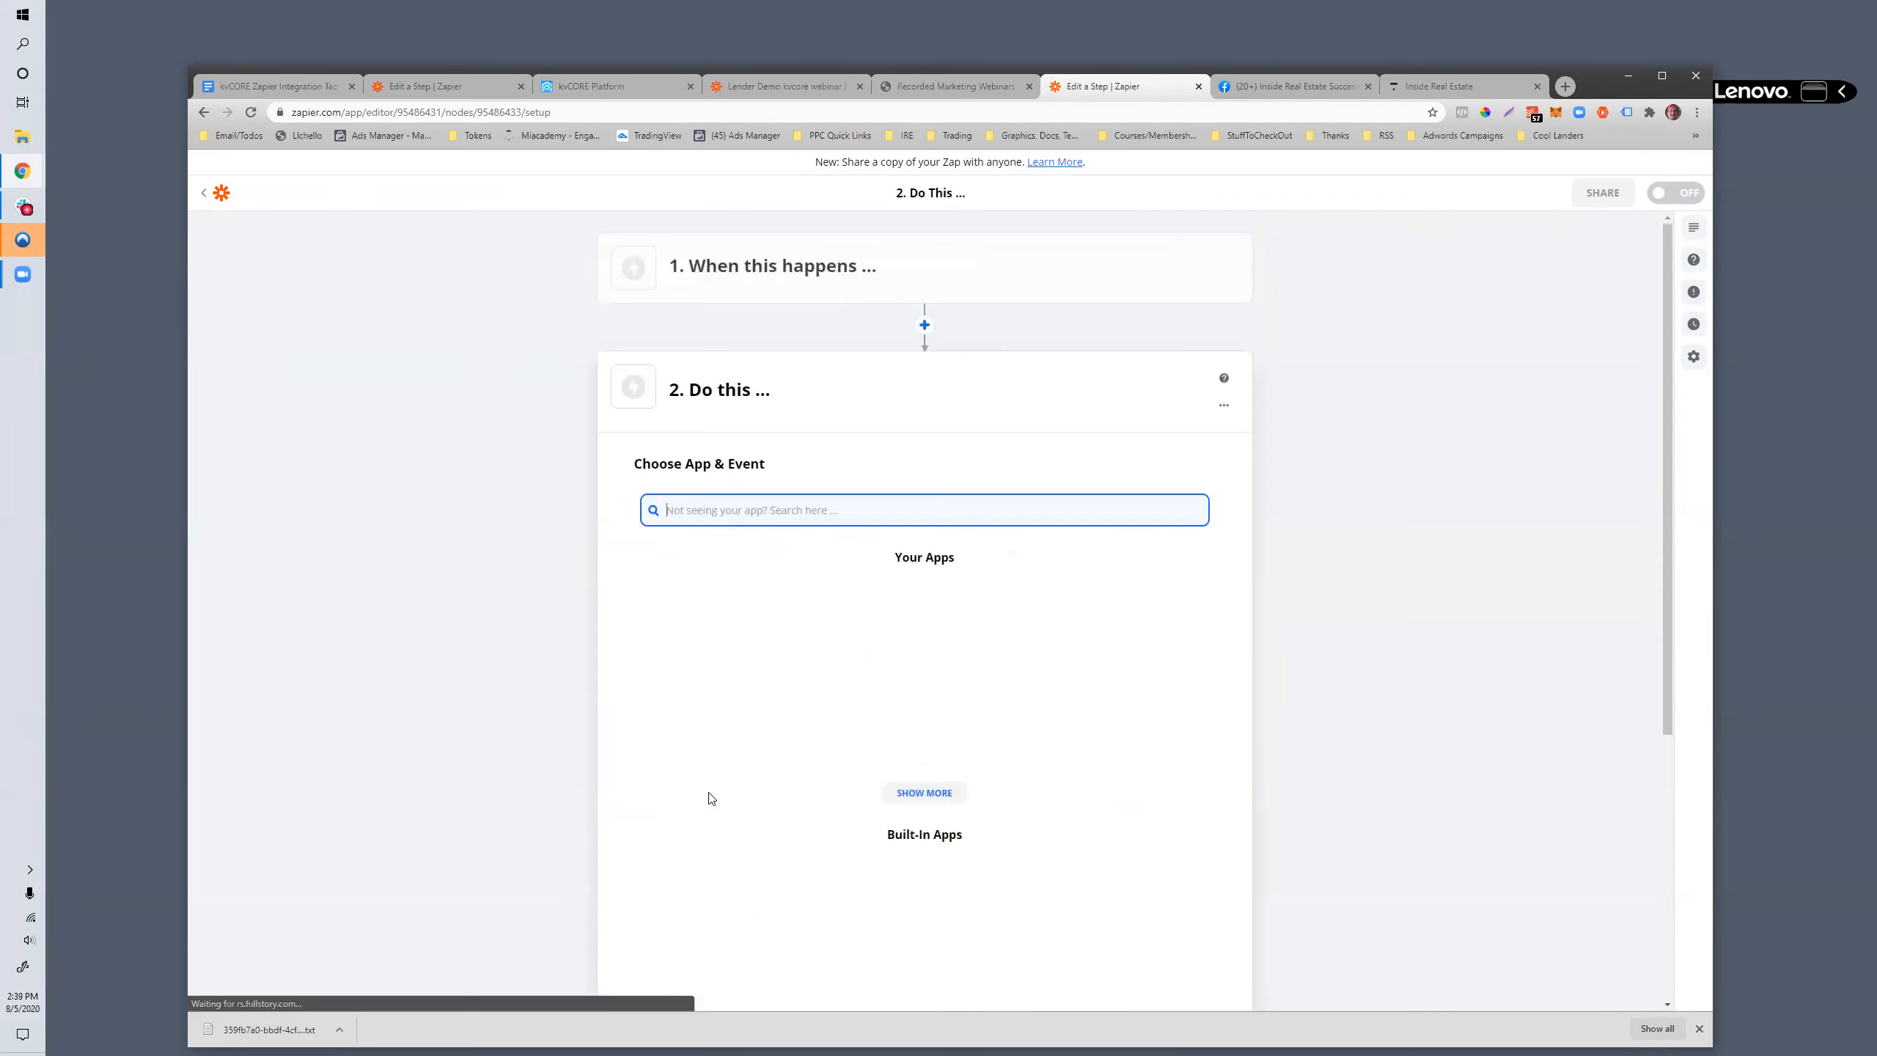
type("sharepoint")
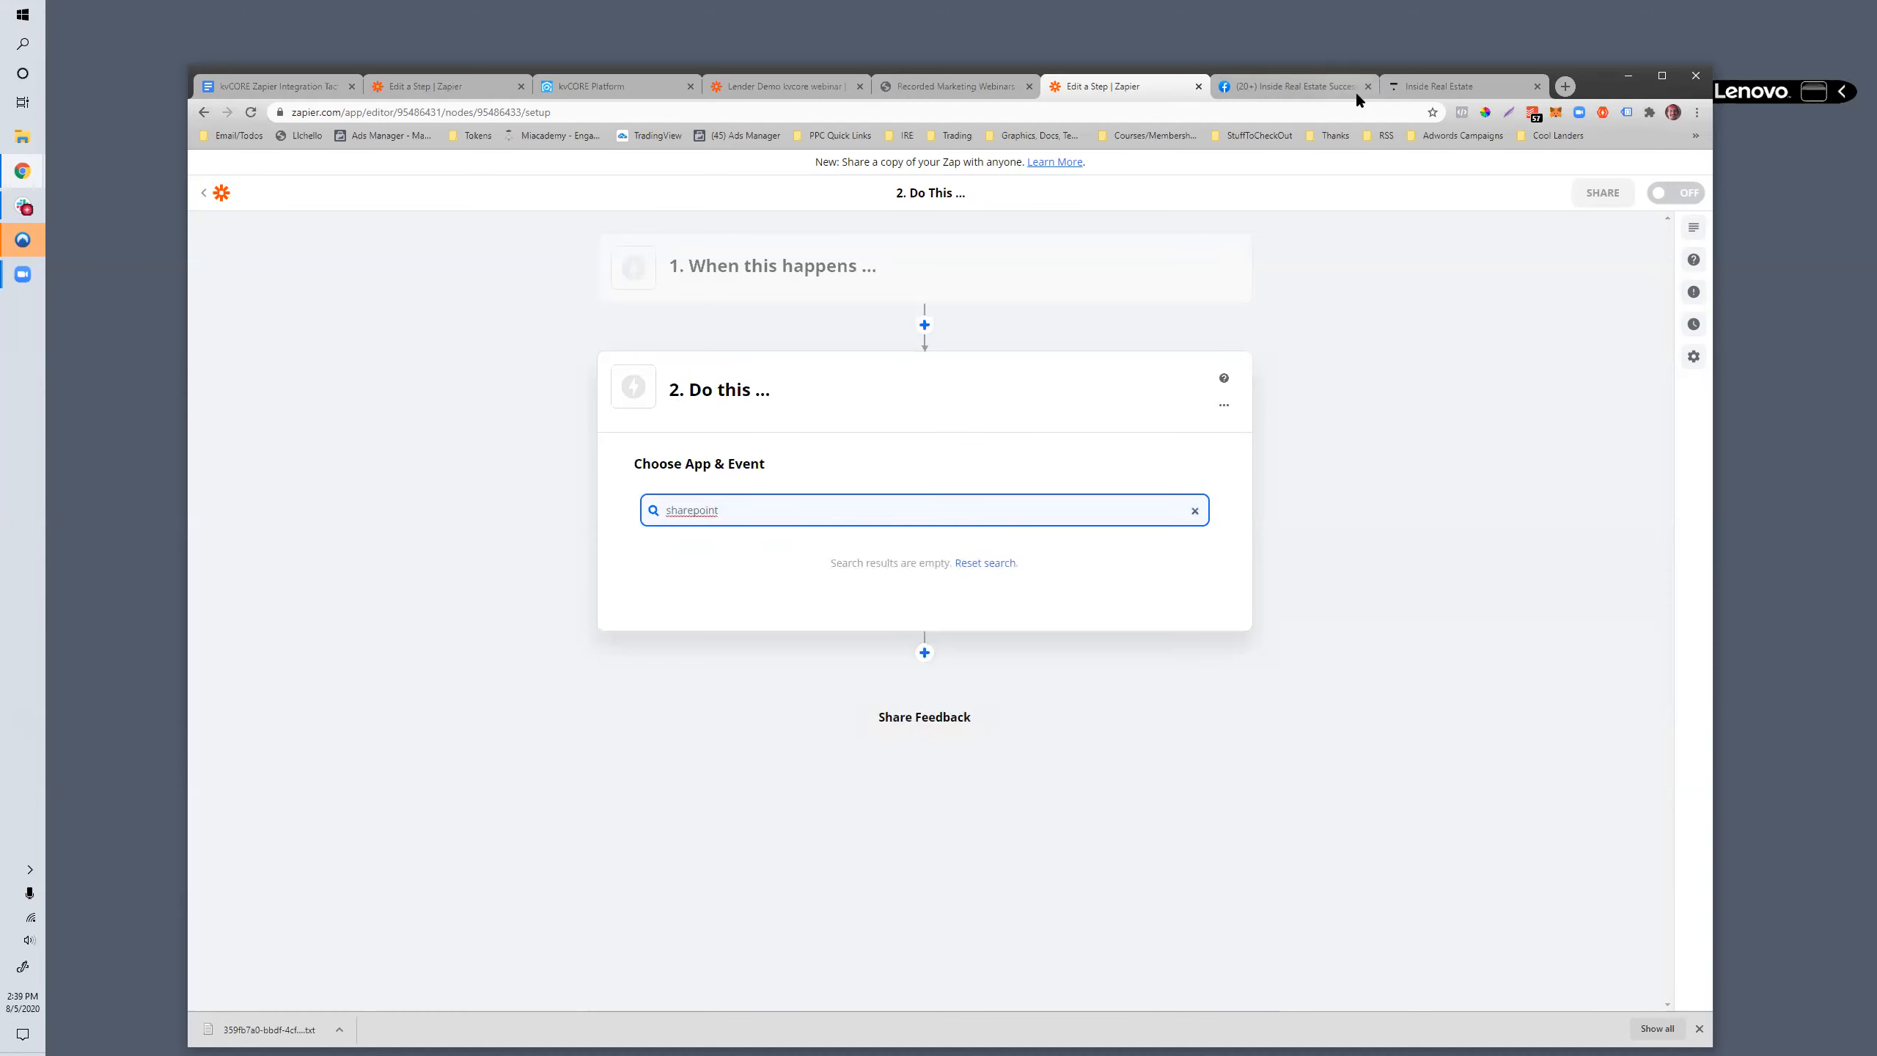
- Search Google for "sharepoint zapier" in the Inside Real Estate browser tab and open Zapier's SharePoint Integrations page, highlighting the integration status sentence
left_click(1408, 86)
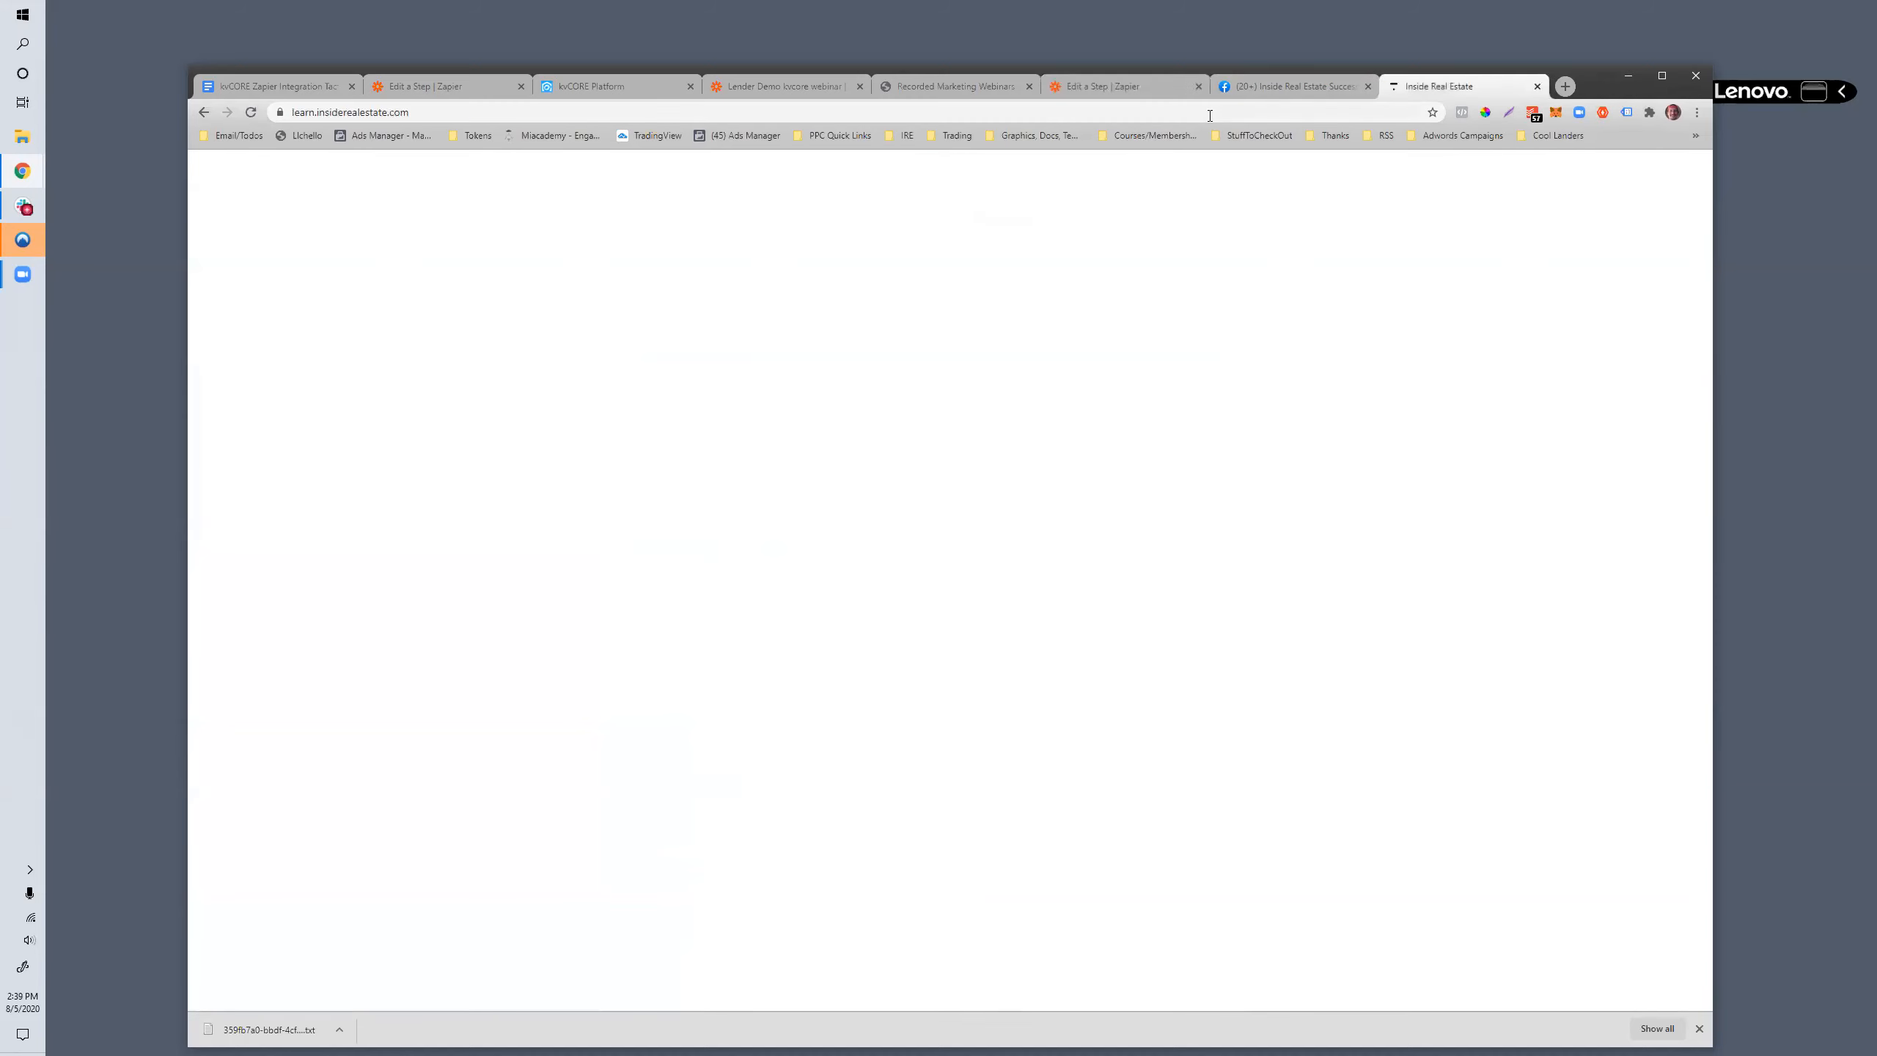
type("shar")
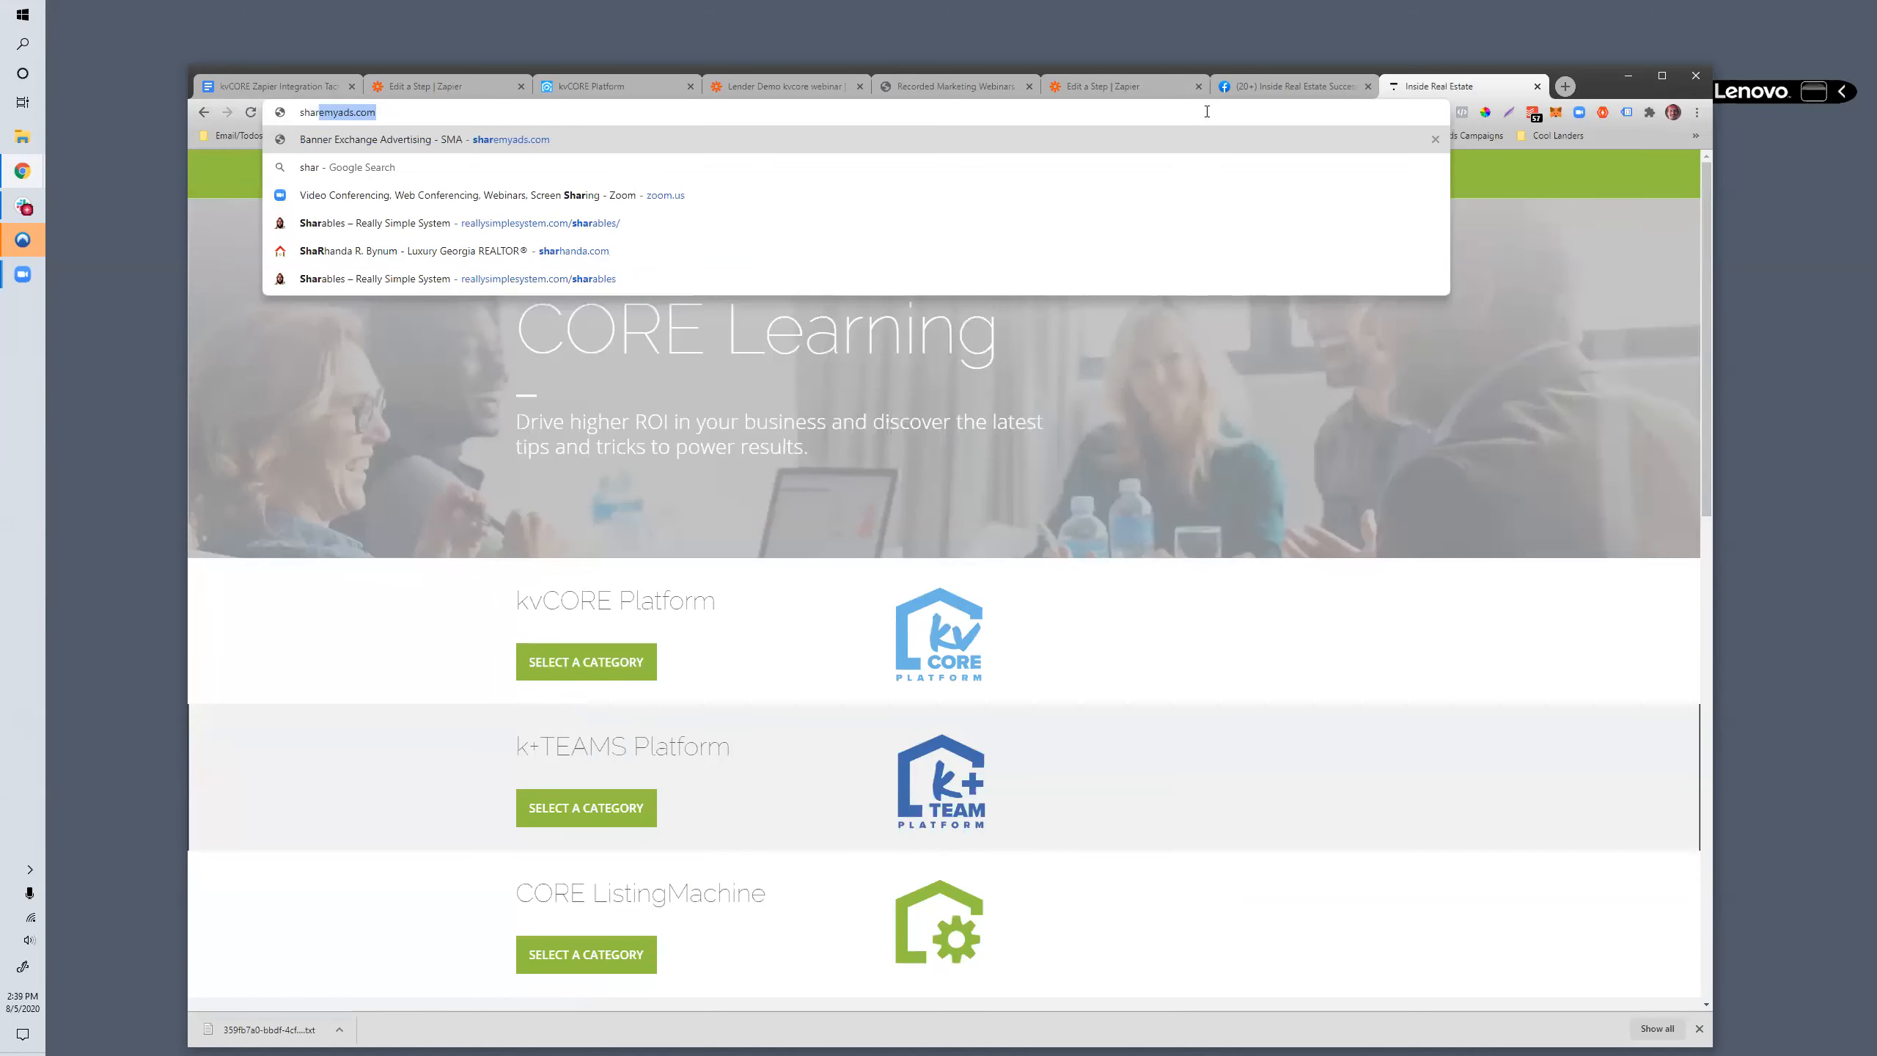
type("epoint zapier")
key("Return")
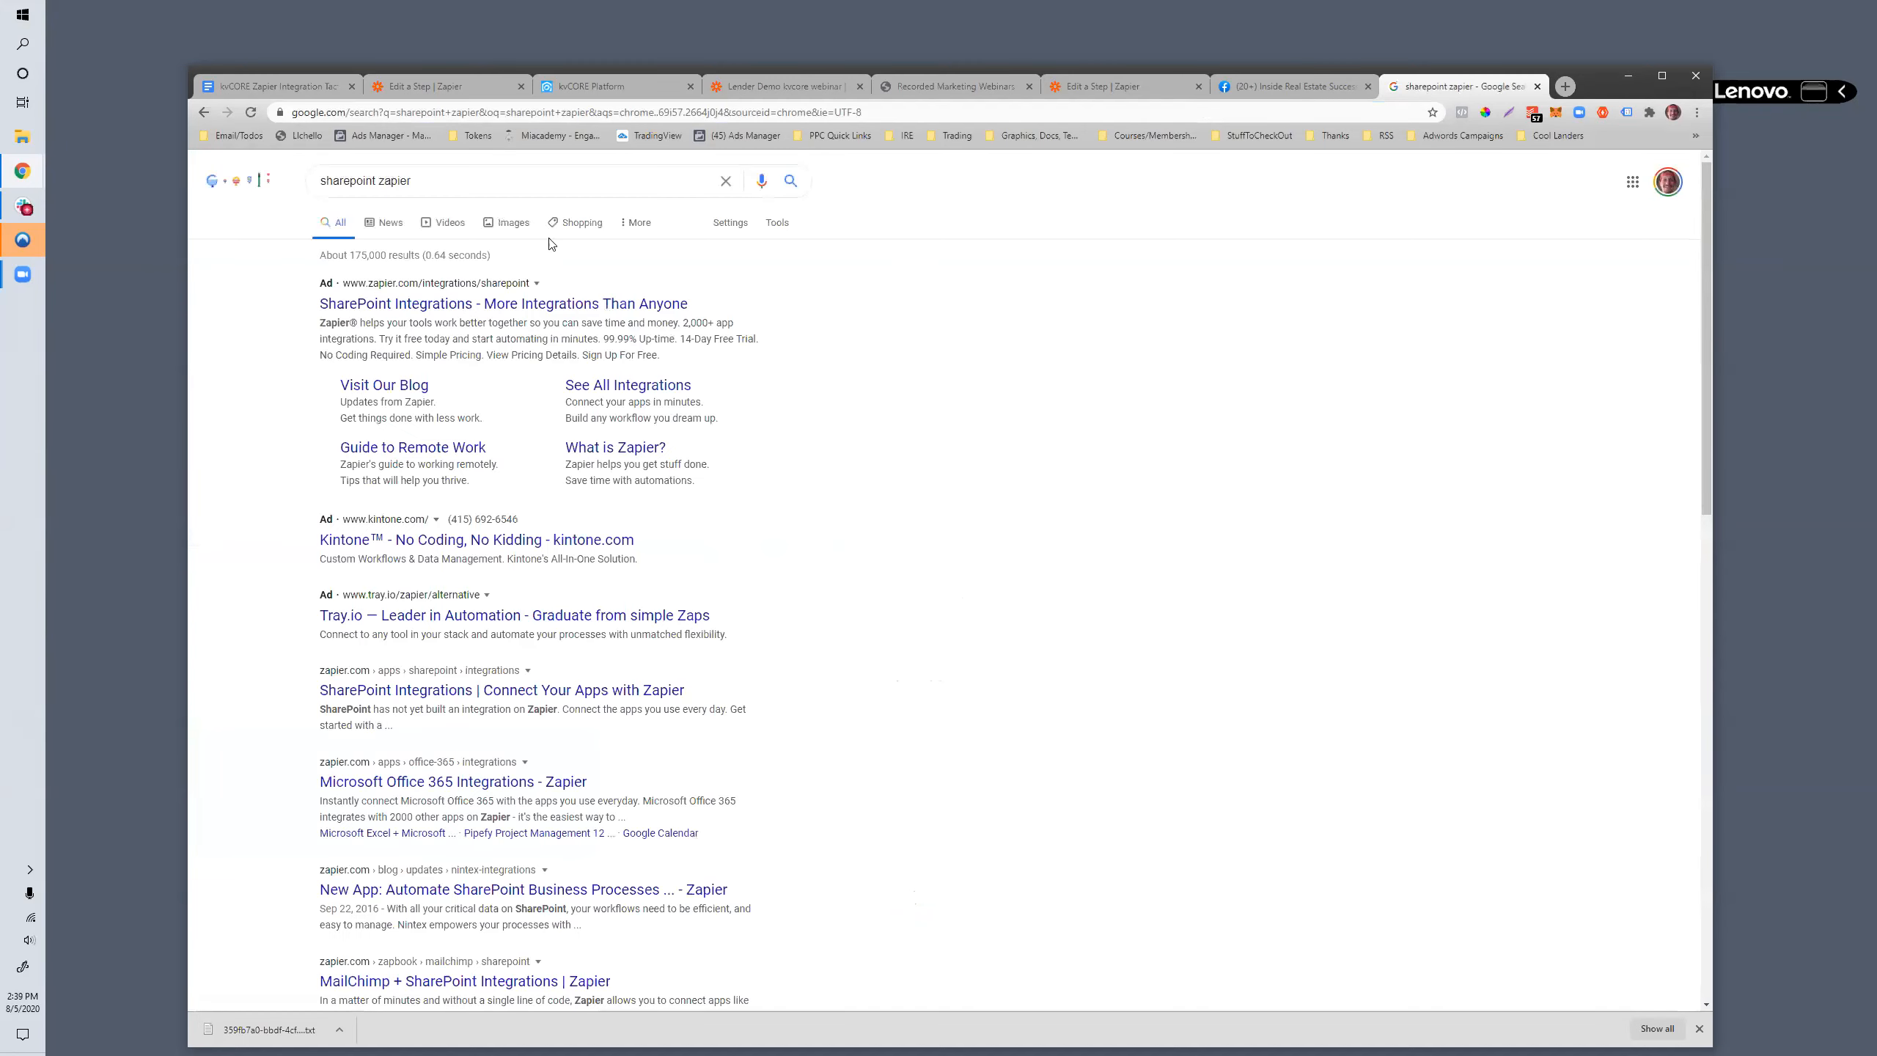
left_click(532, 309)
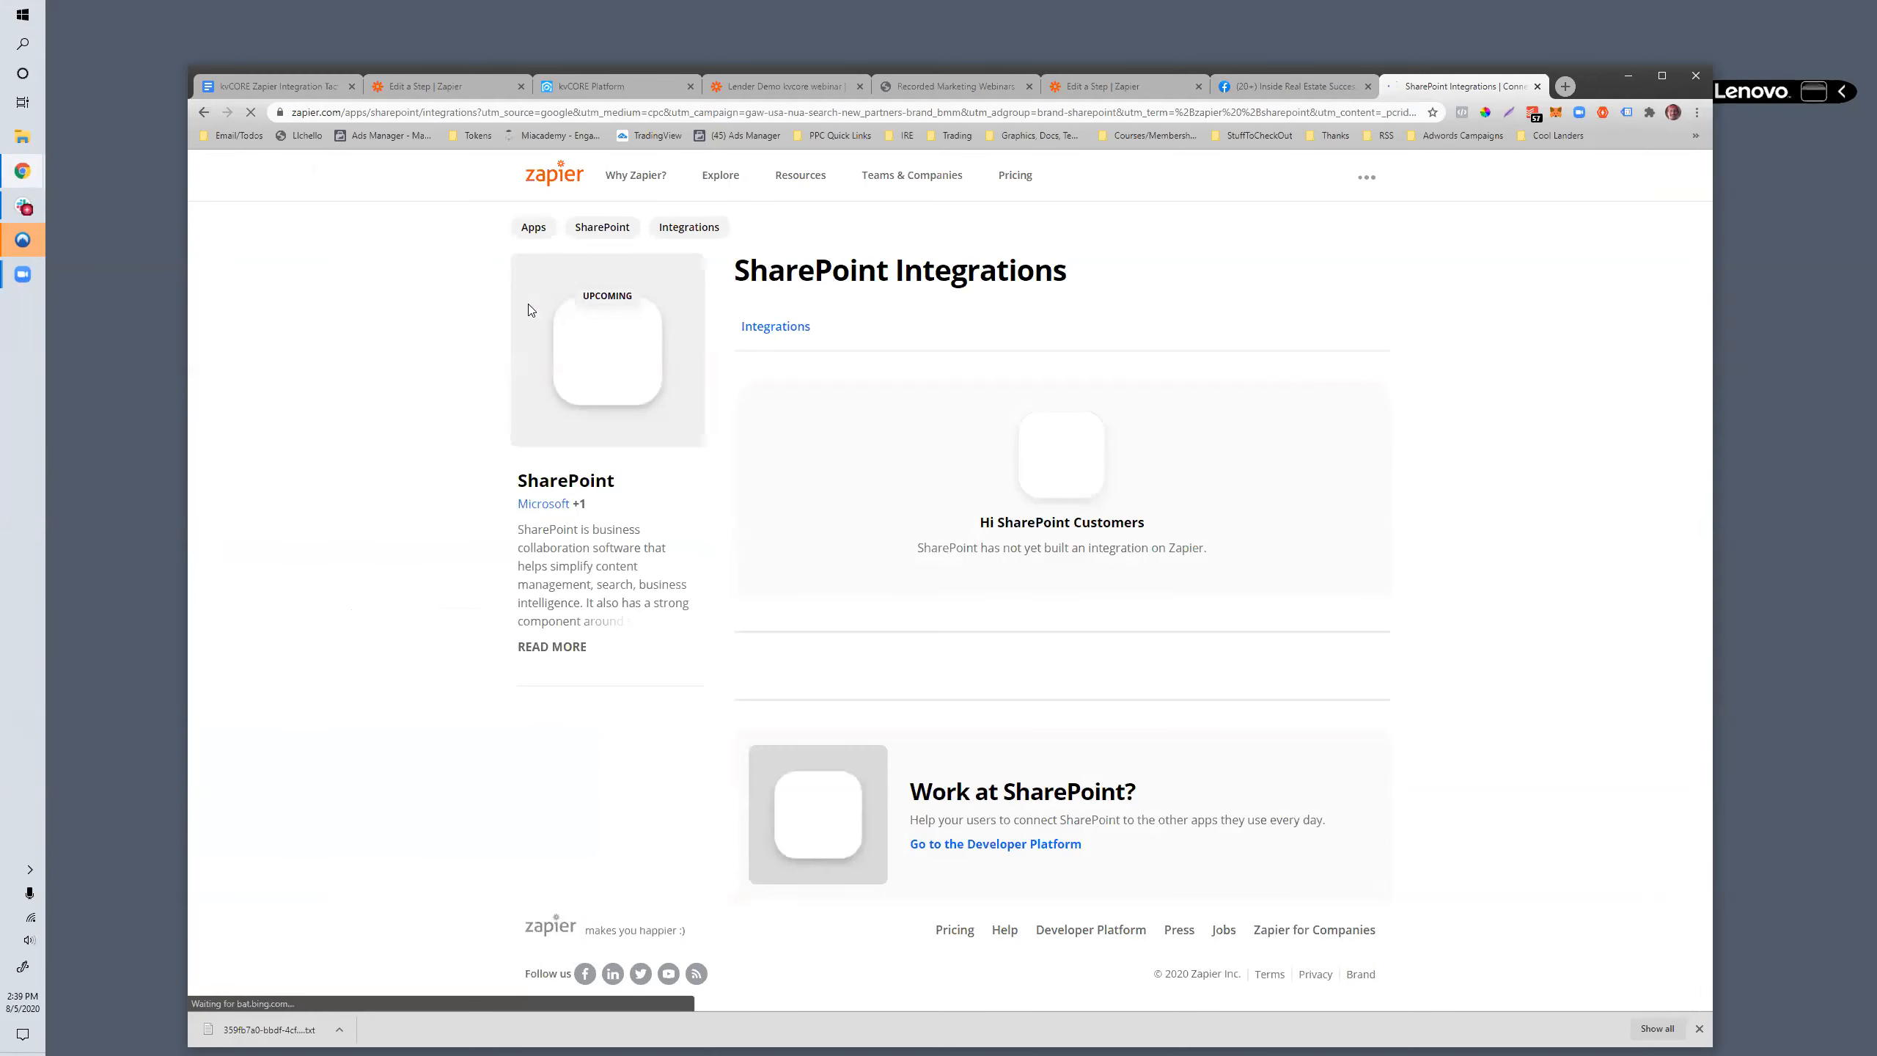
left_click_drag(917, 550, 1206, 569)
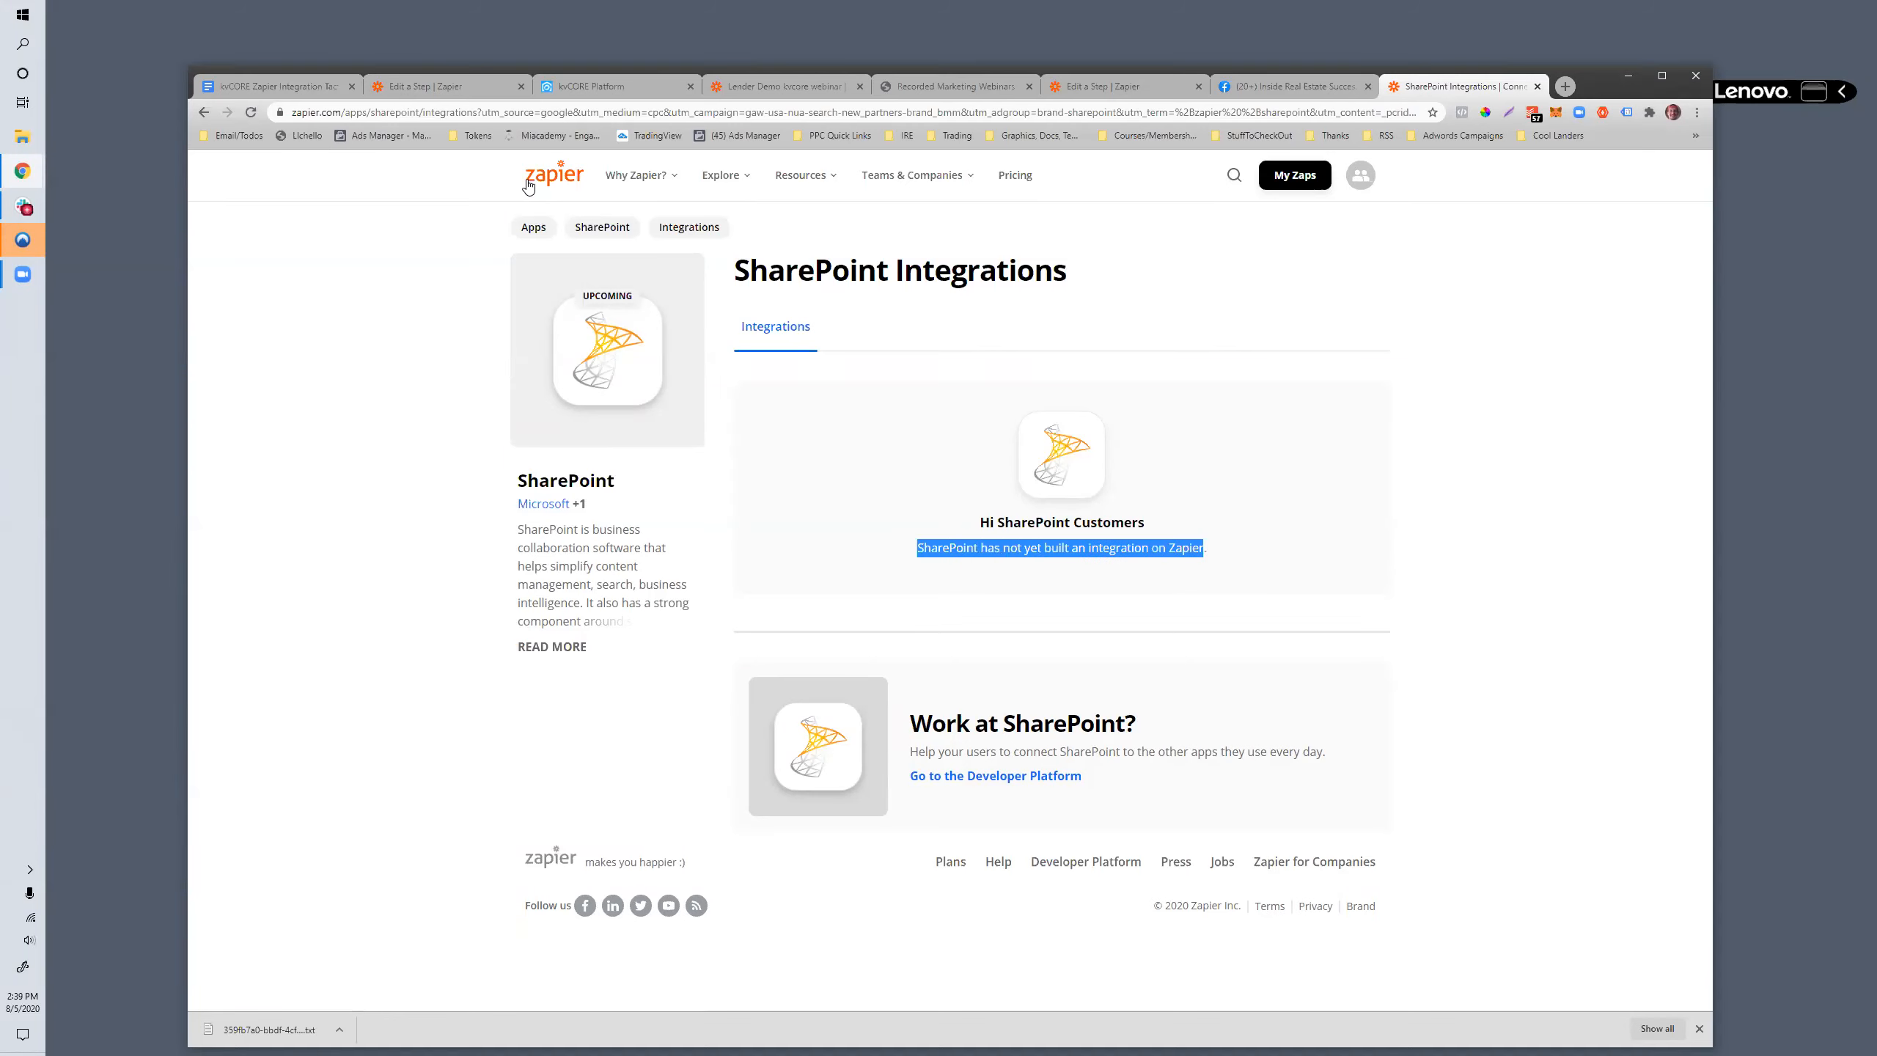